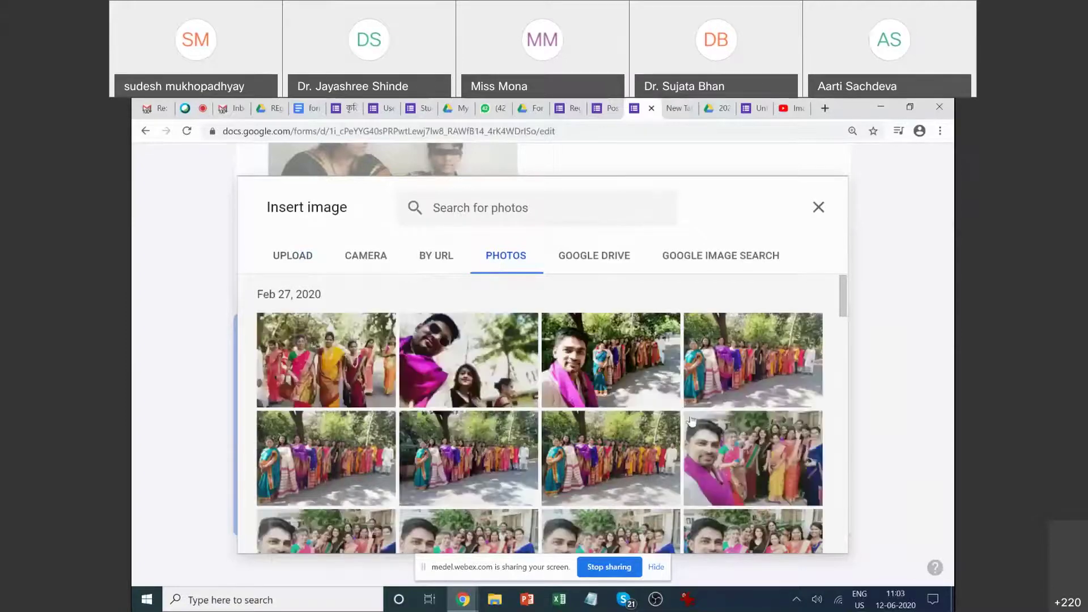
Insert the large group photo of people standing and sitting in a hall from Google Photos into the new question.
scroll(691, 420, "down", 1)
scroll(690, 420, "down", 5)
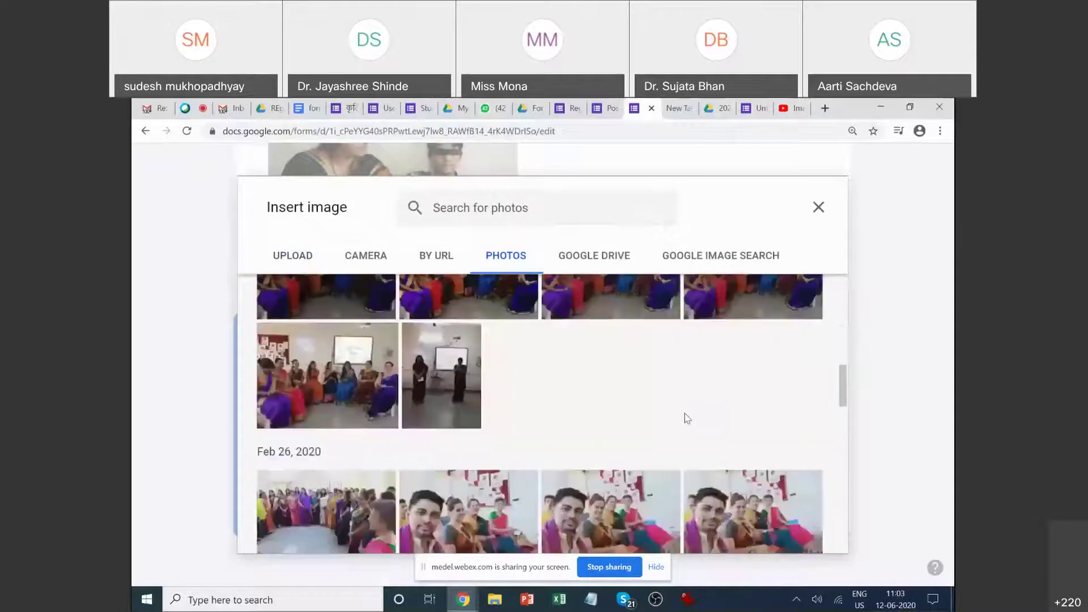
scroll(697, 414, "down", 3)
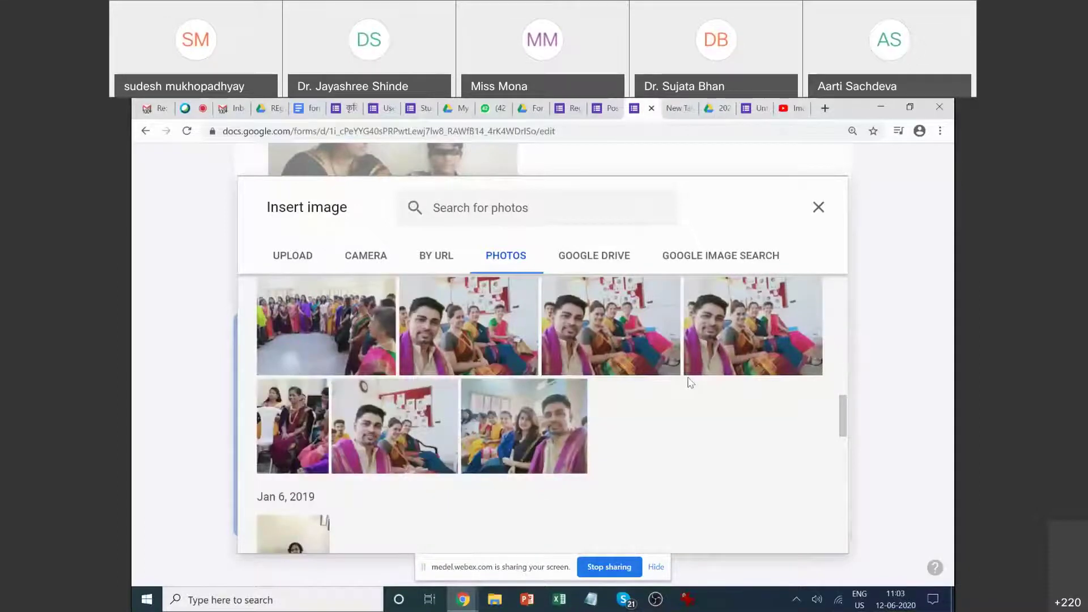
scroll(686, 383, "down", 7)
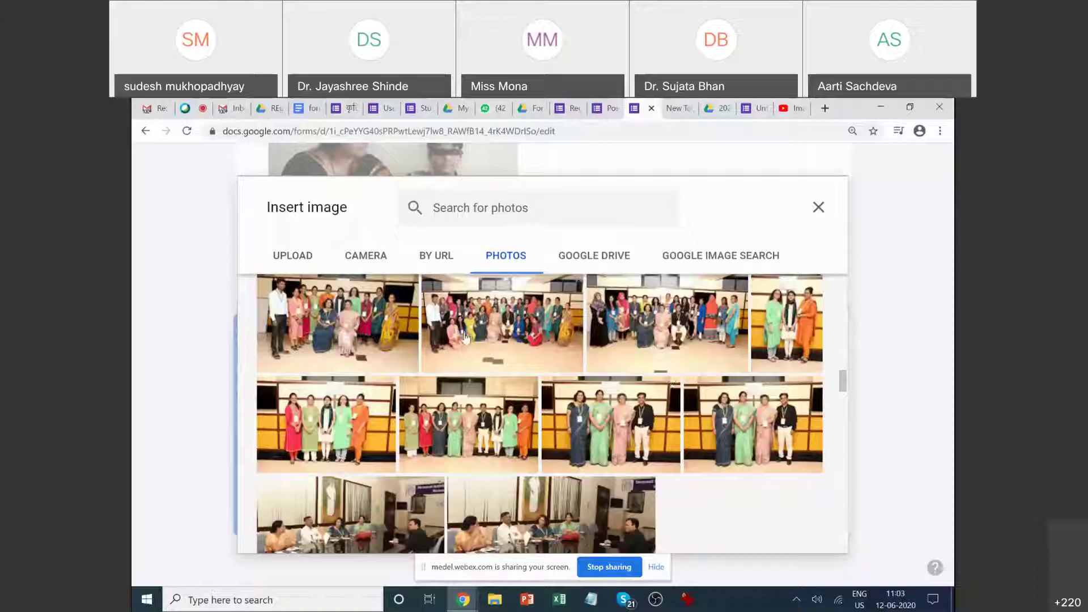
left_click(531, 336)
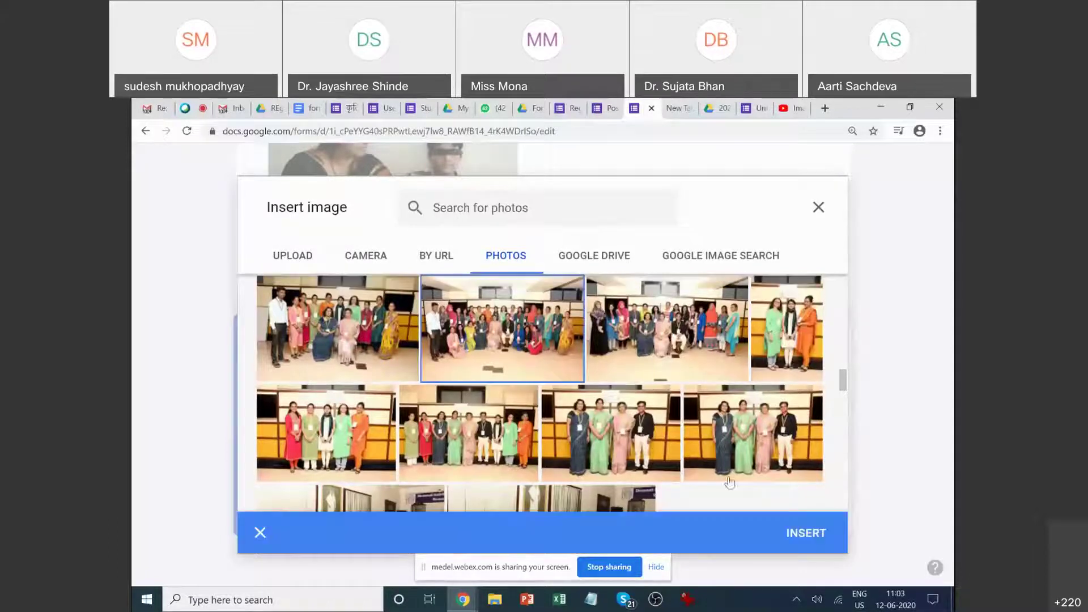
left_click(802, 532)
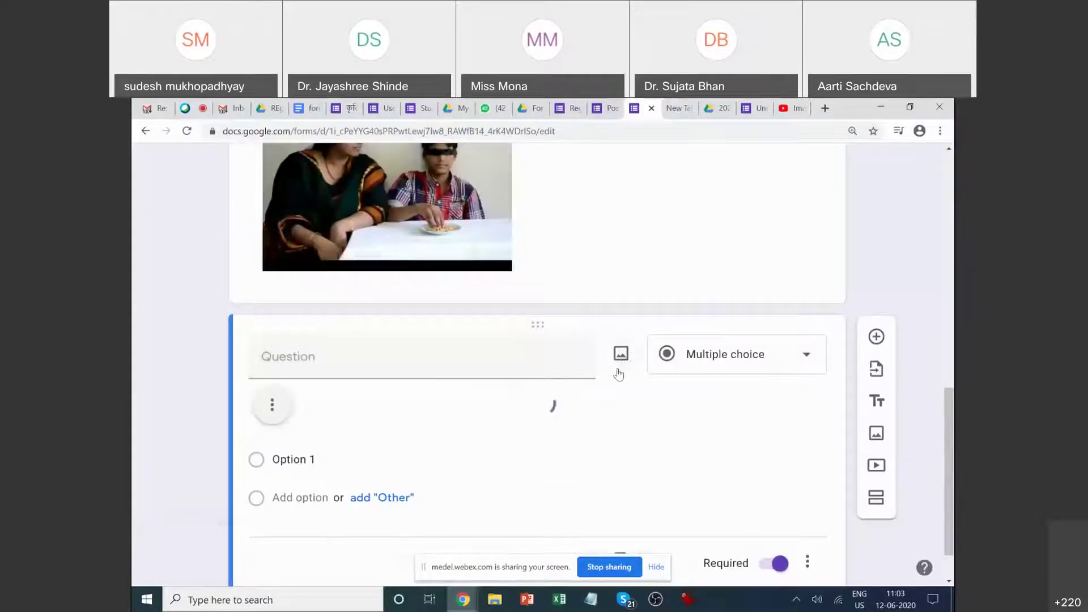
Enter the question text "How many persons in this photo are not wearing a badge?" above the group photo.
scroll(618, 374, "down", 2)
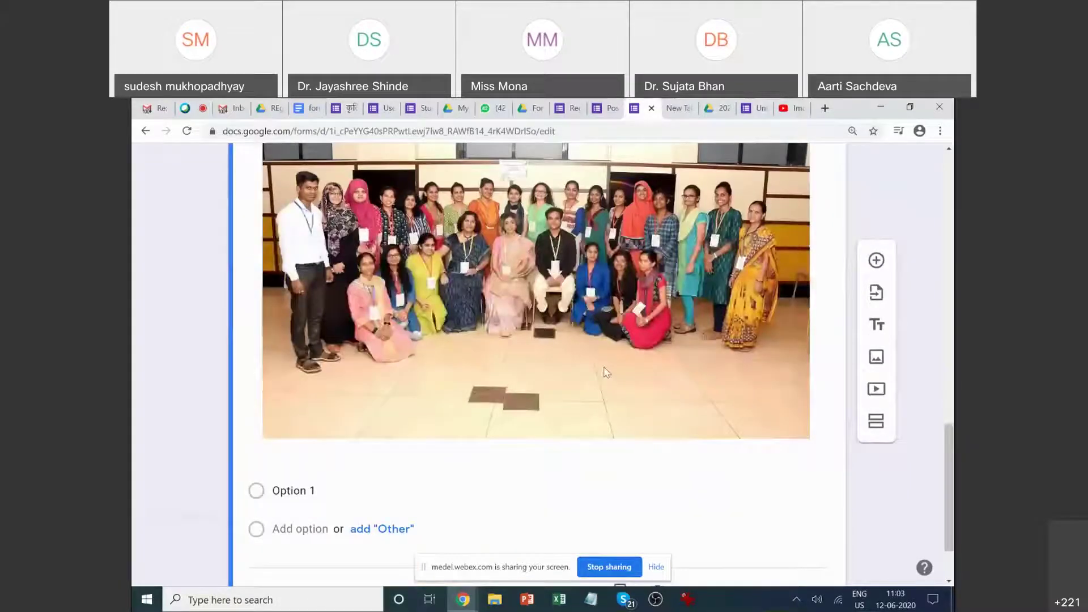
scroll(605, 371, "up", 1)
scroll(604, 371, "down", 4)
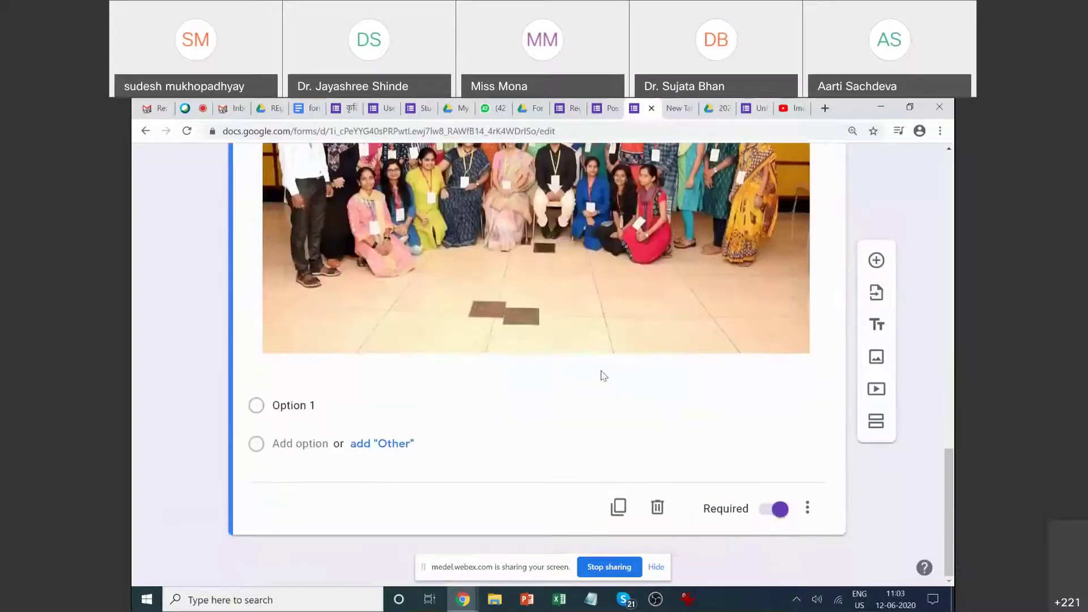
left_click(305, 400)
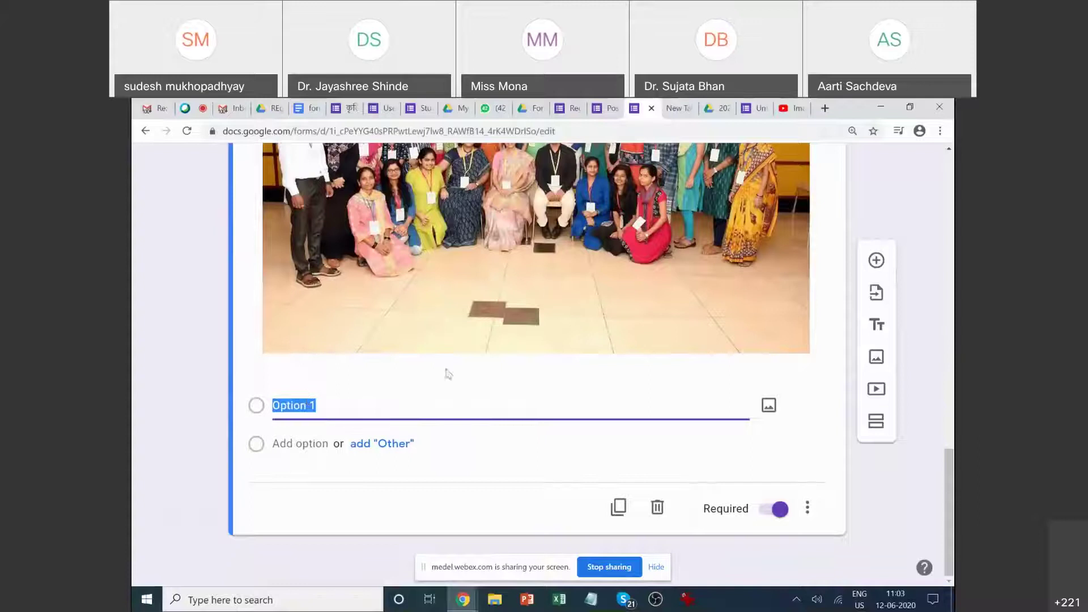
scroll(446, 402, "up", 5)
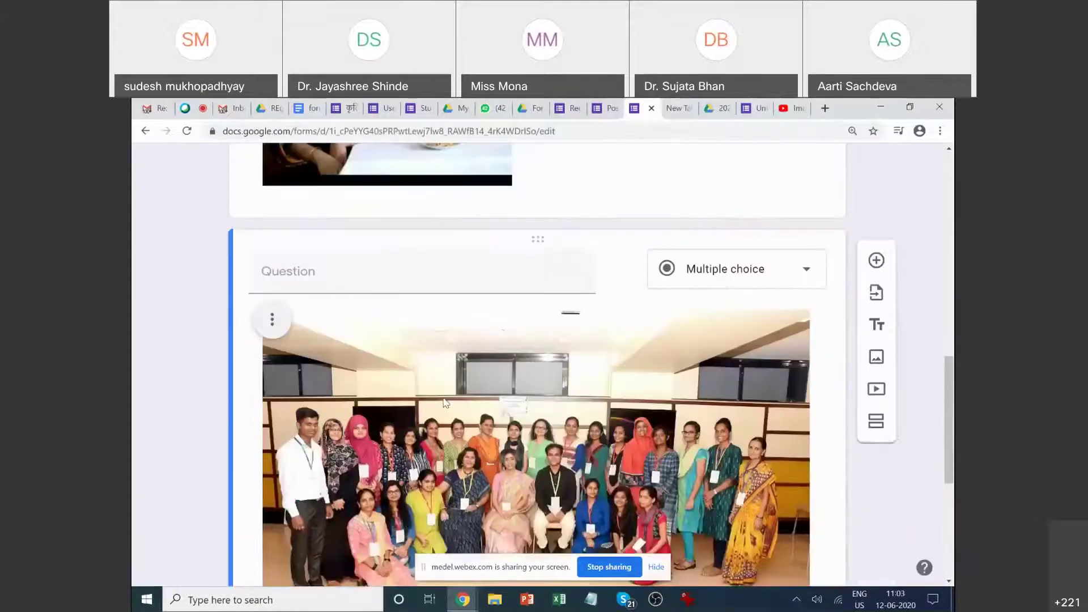
left_click(309, 268)
type("How many oerson")
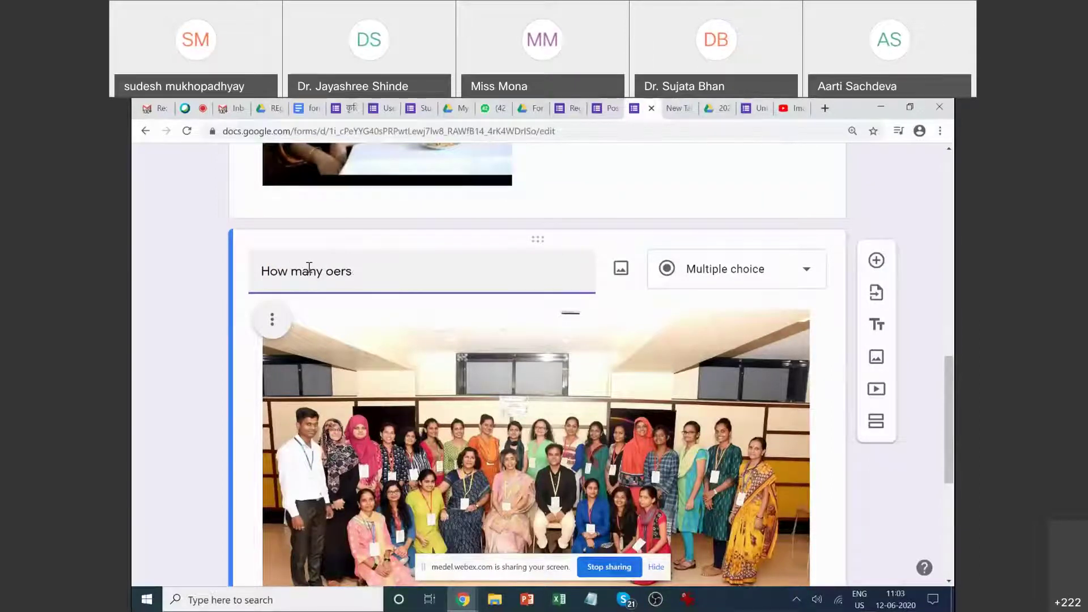
key("BackSpace")
key("BackSpace")
key("BackSpace")
key("BackSpace")
type("persons of")
type(" this photo")
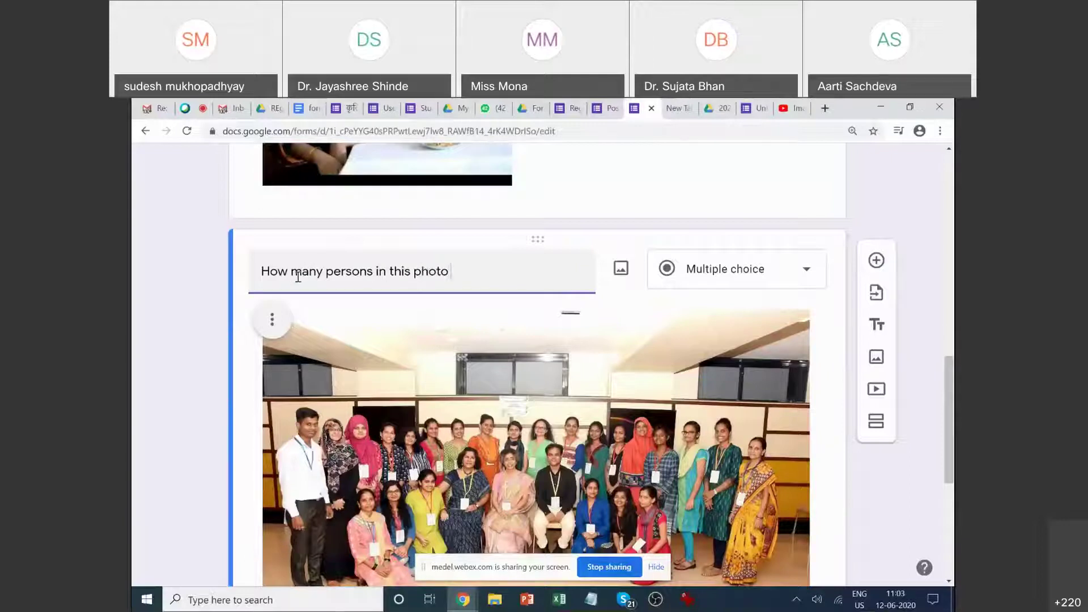
type(" are not wearing a")
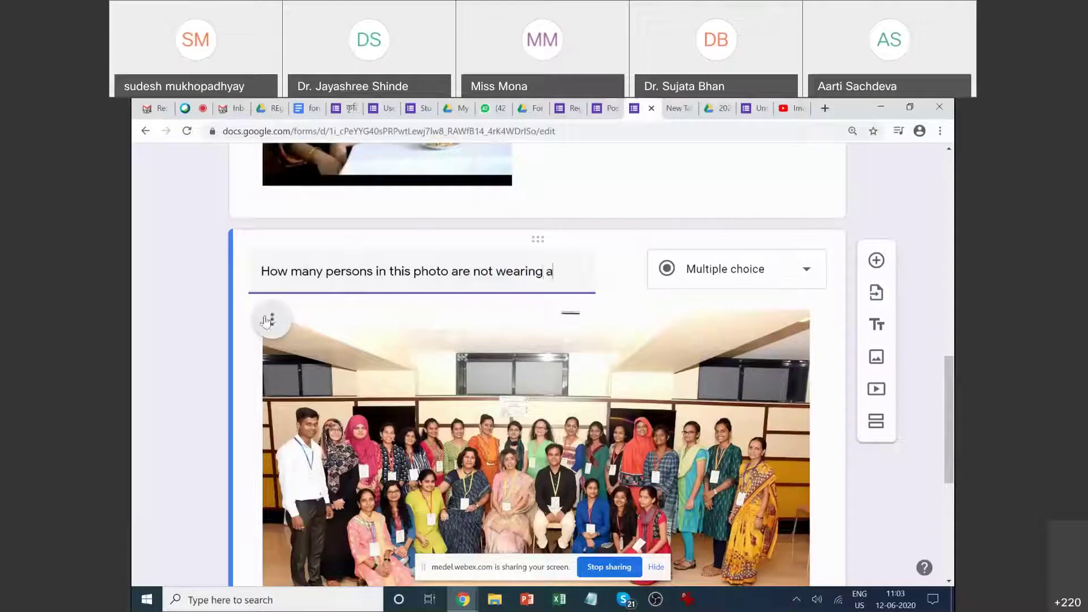
type(" badge?")
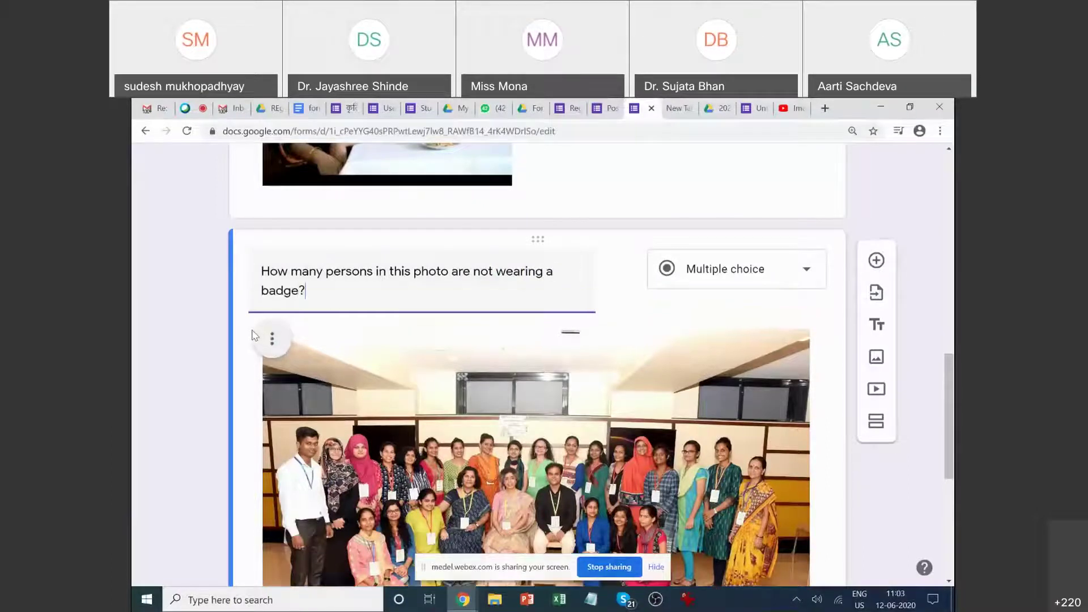
scroll(340, 484, "down", 3)
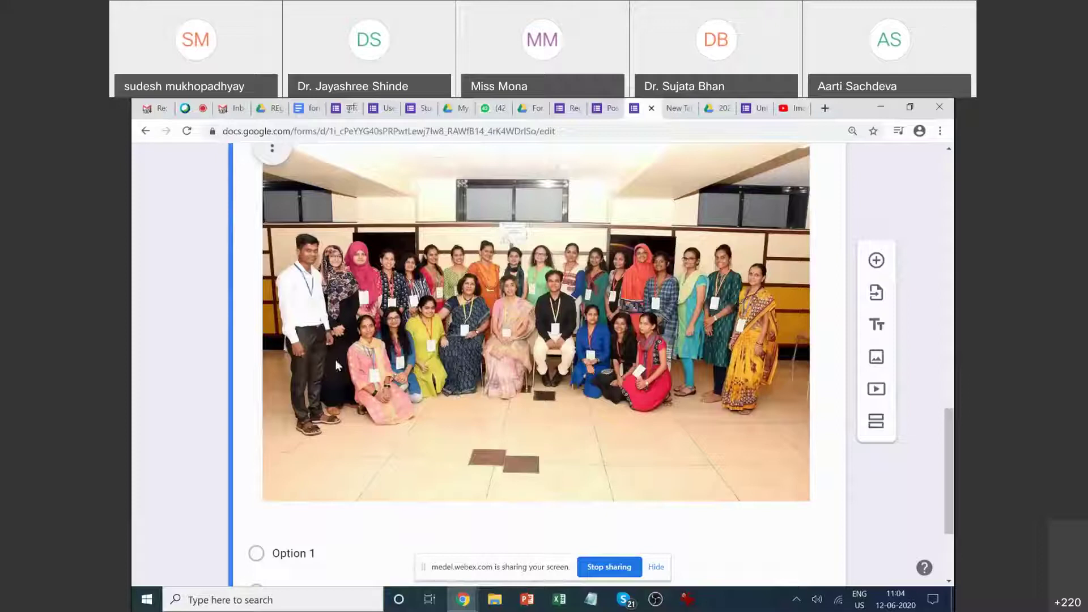
scroll(385, 368, "down", 1)
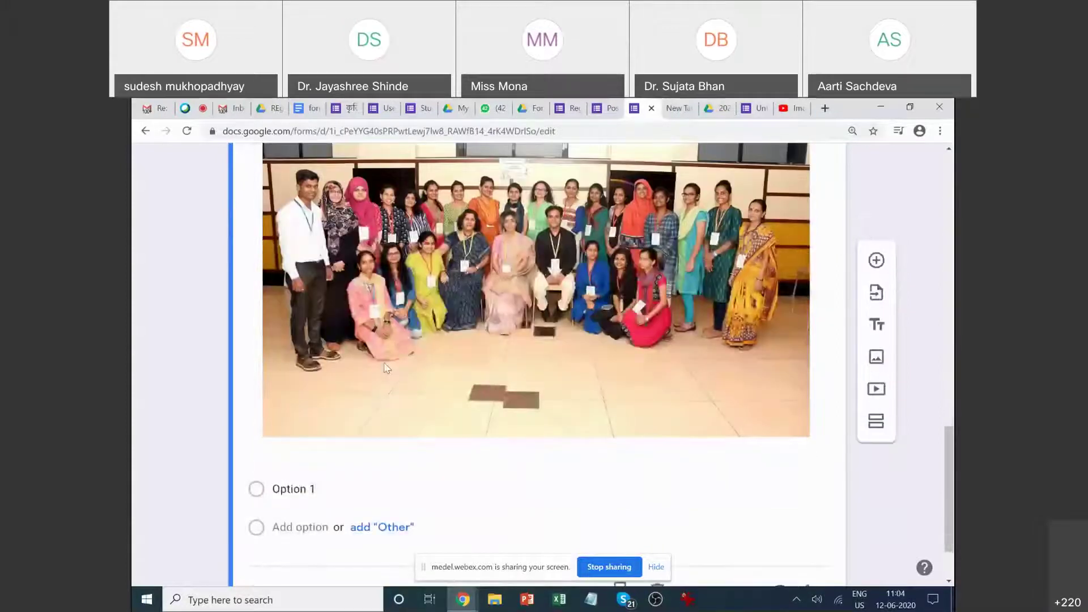
scroll(376, 374, "down", 1)
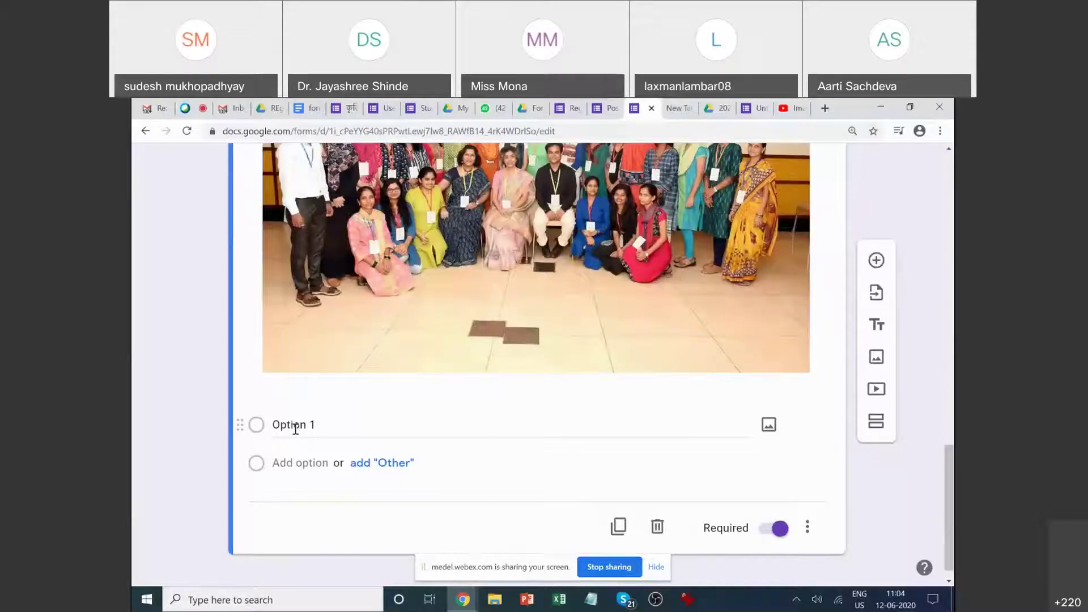
scroll(314, 433, "up", 5)
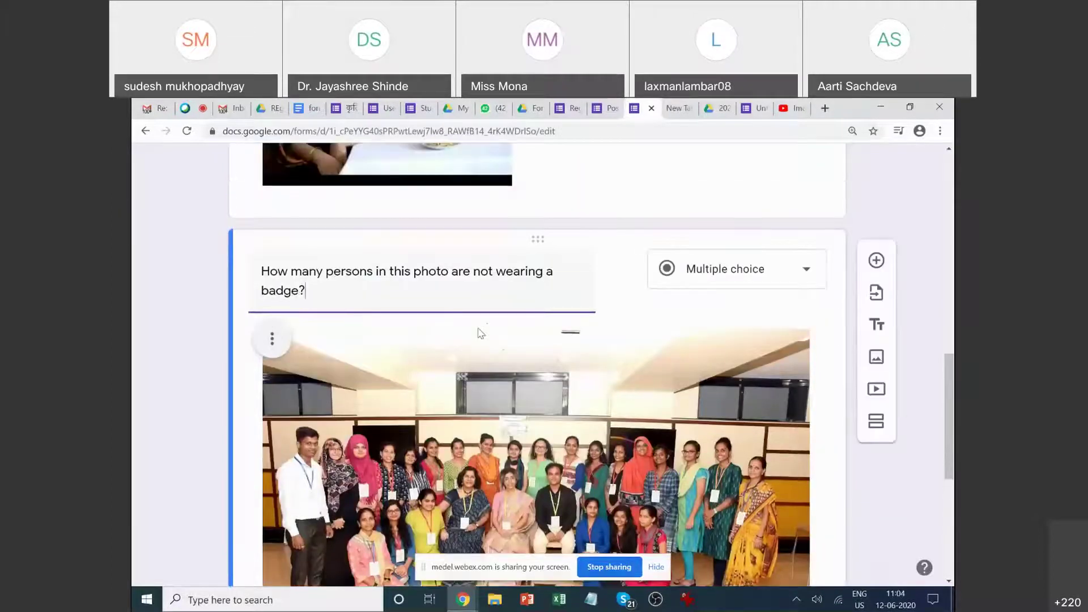
scroll(473, 340, "down", 5)
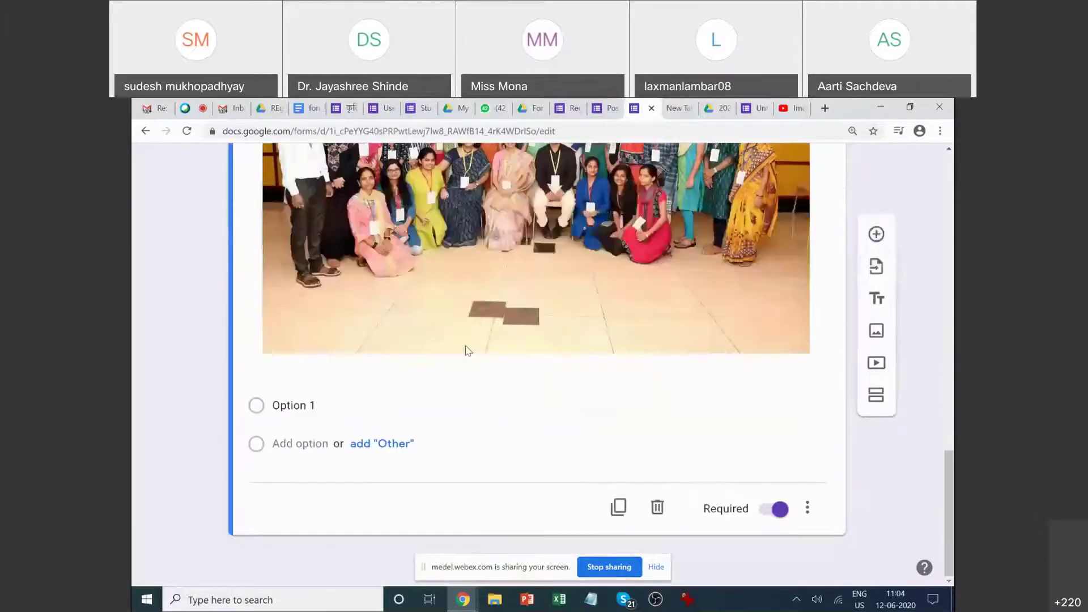
left_click(808, 510)
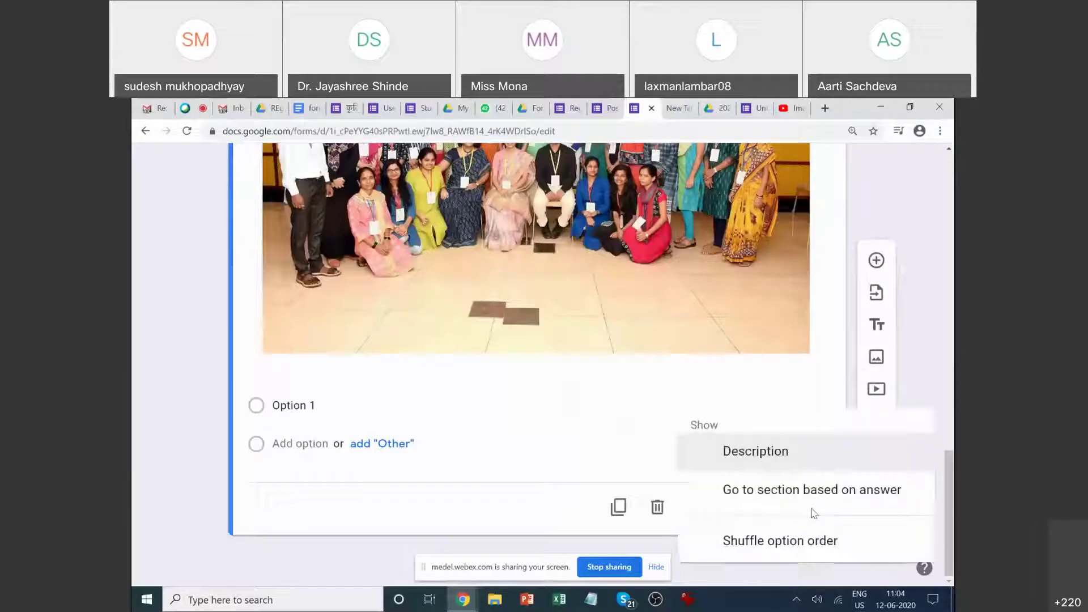
left_click(685, 403)
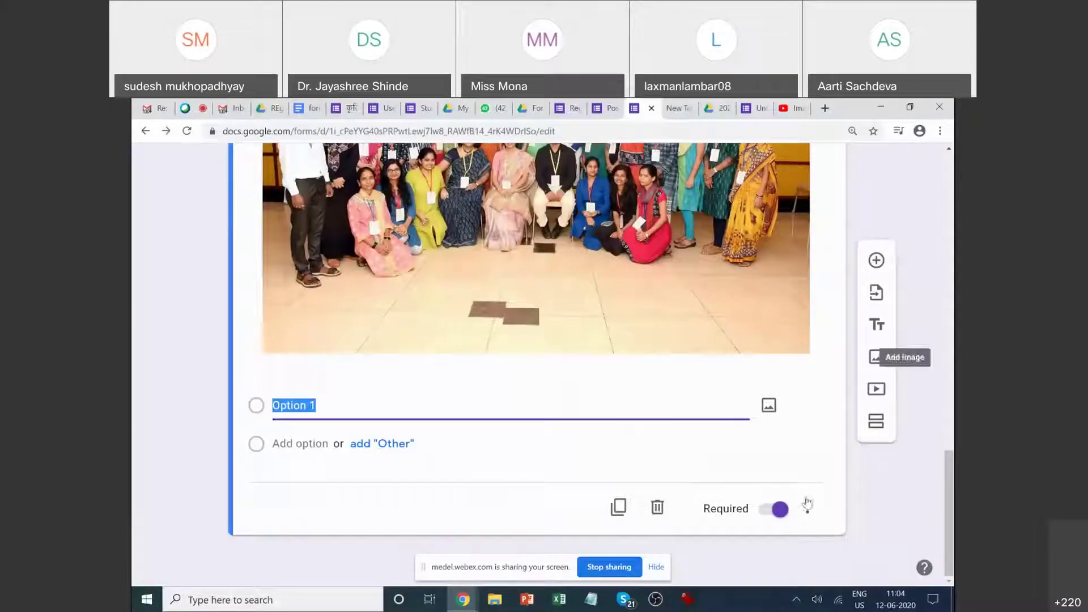
Change the badge question's type from multiple choice to short answer.
scroll(801, 304, "up", 6)
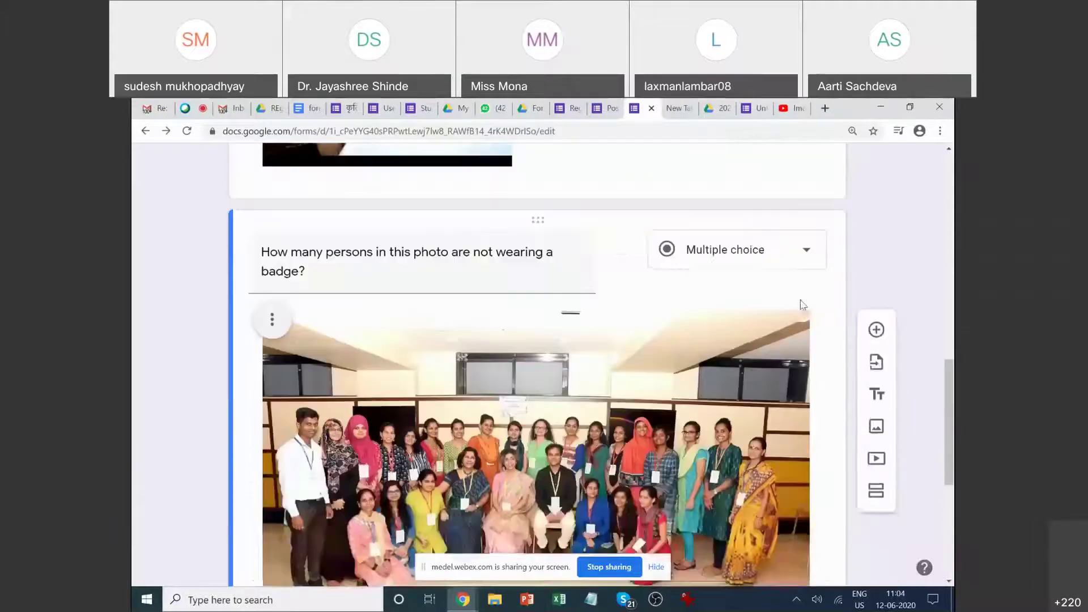
left_click(753, 247)
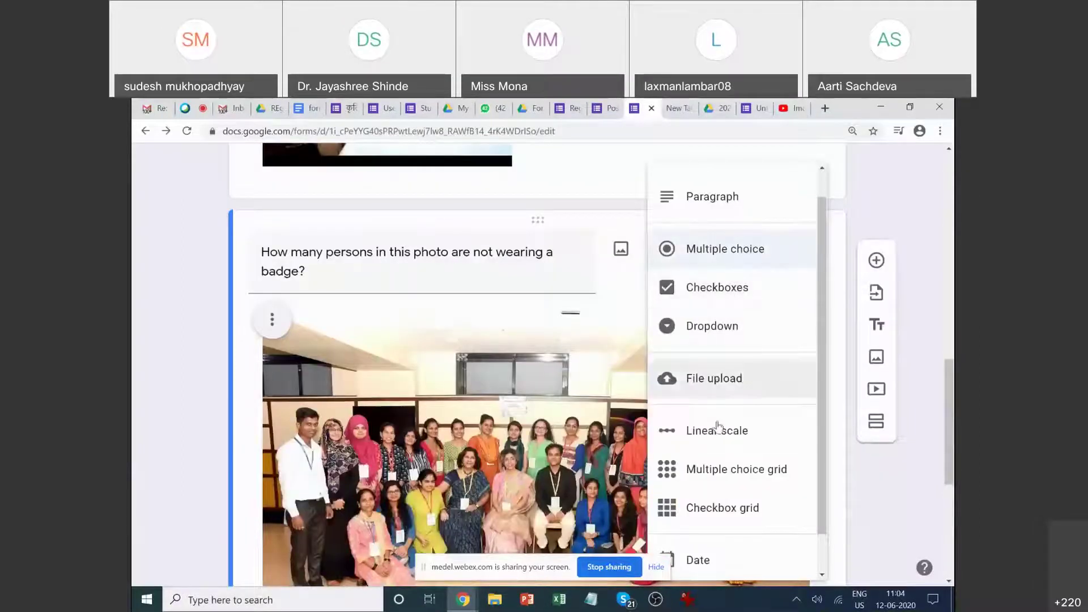
scroll(717, 425, "down", 1)
scroll(696, 241, "up", 2)
left_click(697, 187)
Turn on response validation for the short answer question and switch it off again.
scroll(763, 435, "down", 1)
scroll(764, 436, "down", 5)
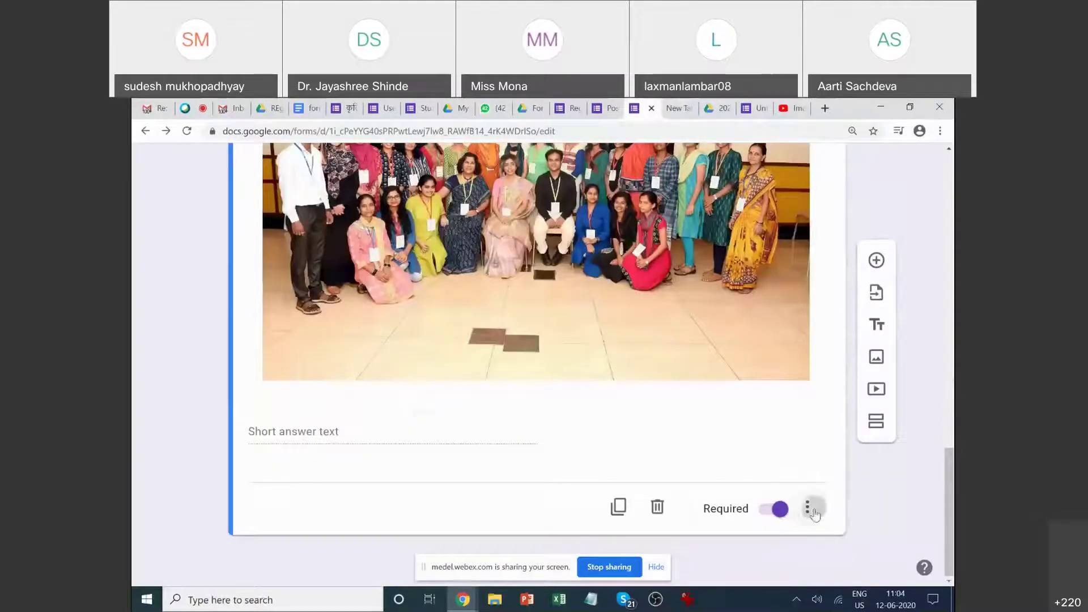
left_click(808, 509)
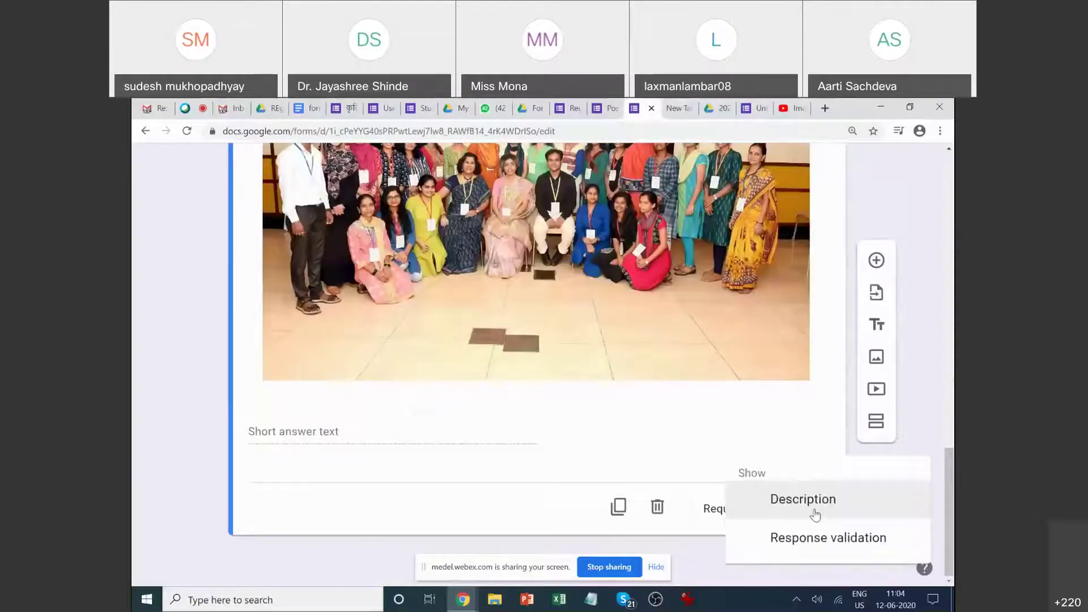
left_click(799, 545)
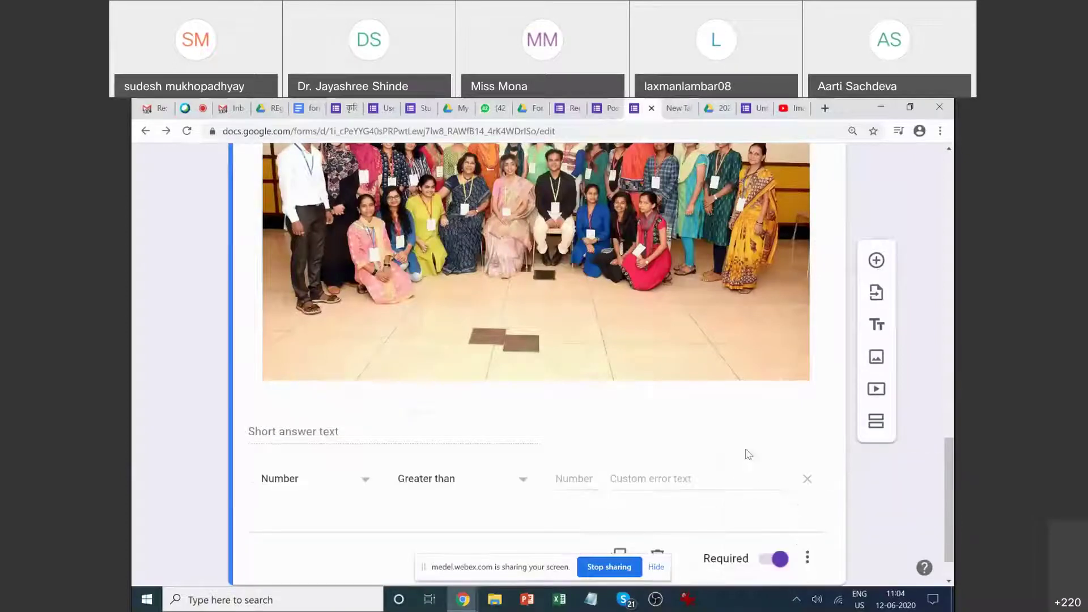
scroll(754, 459, "down", 1)
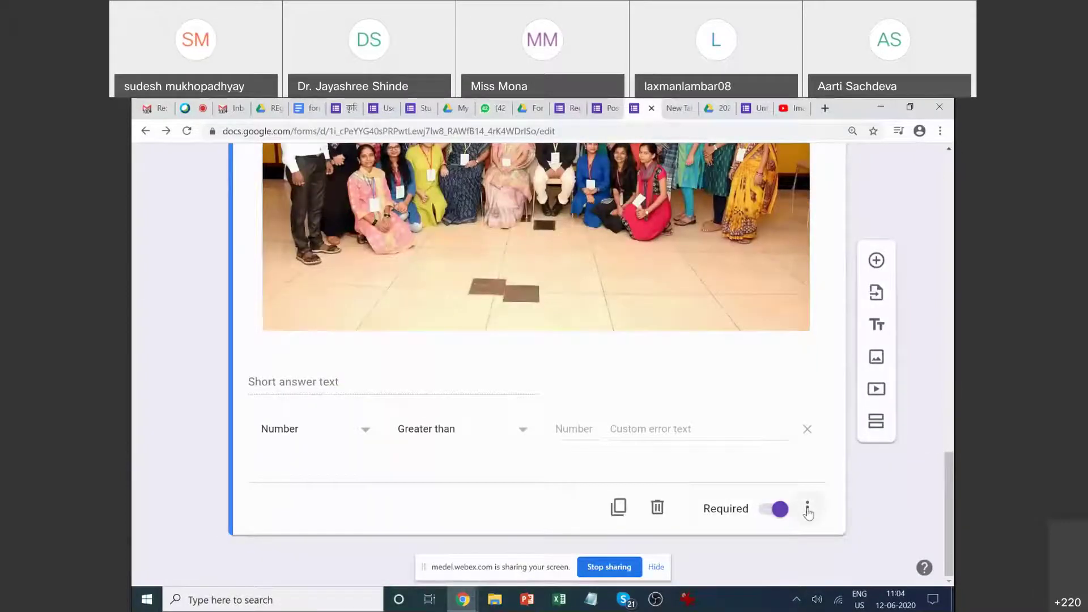
left_click(808, 508)
left_click(808, 540)
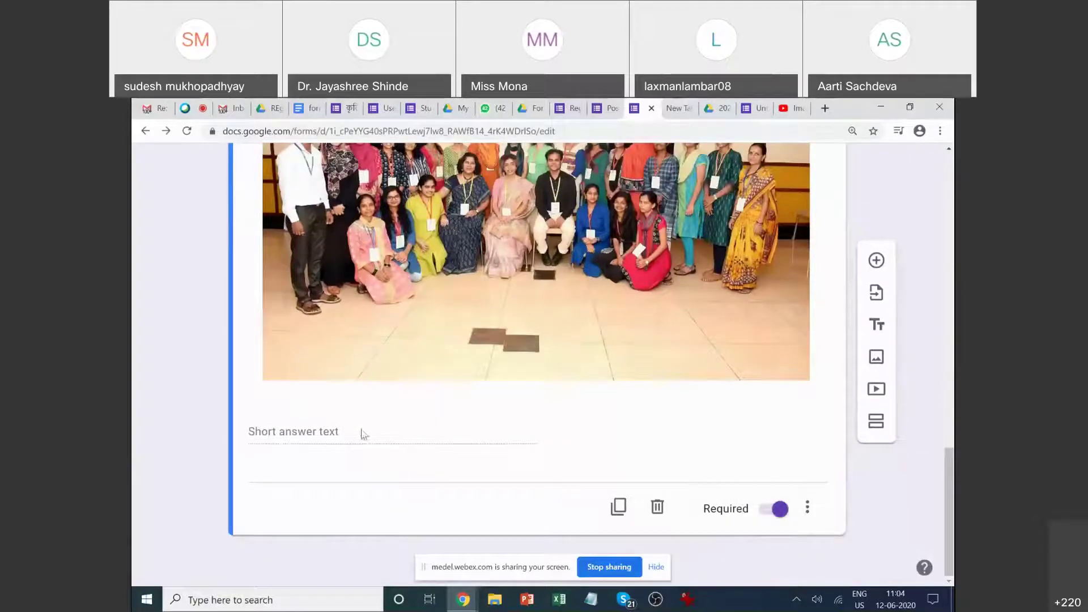
scroll(419, 446, "up", 5)
scroll(420, 445, "down", 5)
scroll(412, 436, "up", 6)
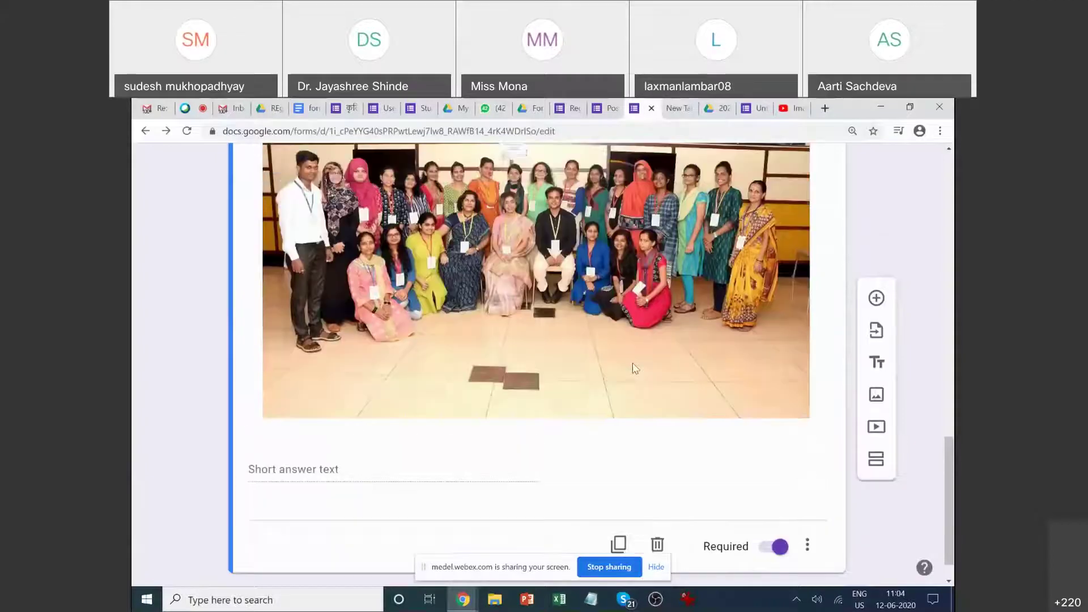
triple_click(531, 441)
scroll(531, 440, "down", 5)
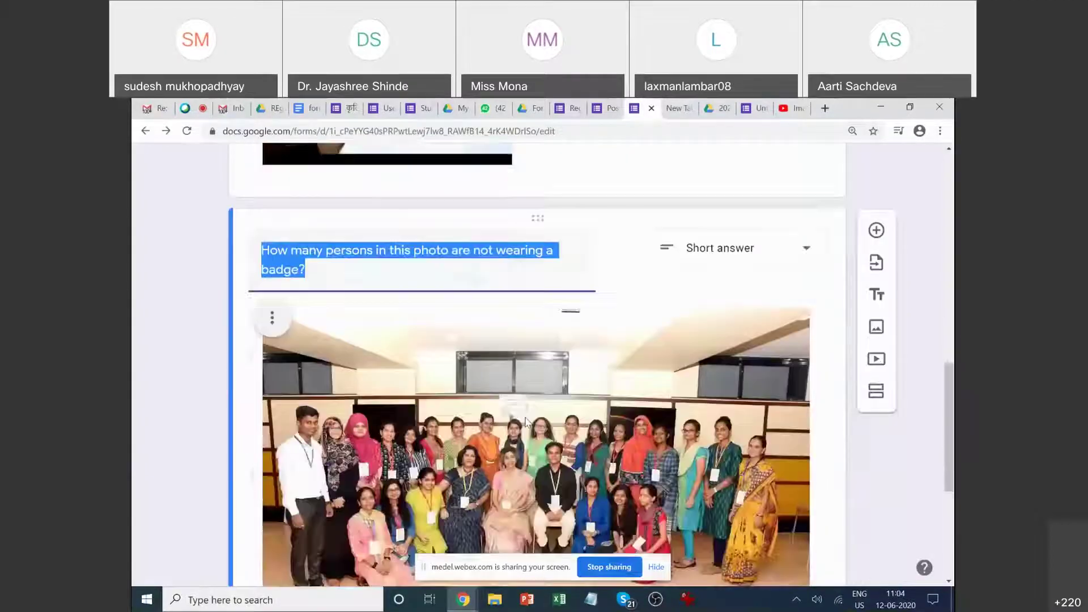
left_click(271, 218)
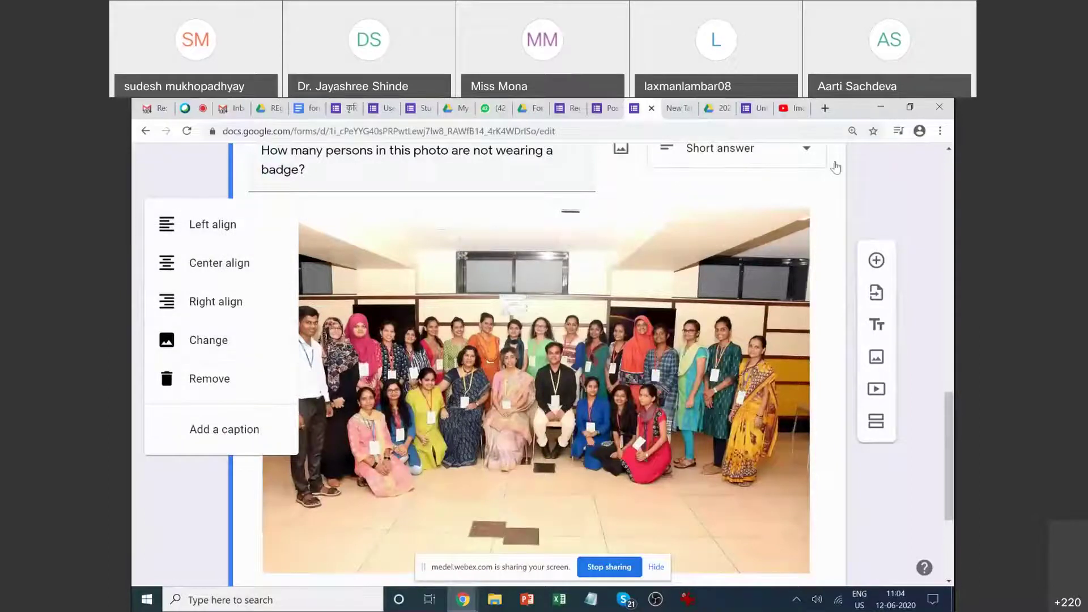
left_click(888, 186)
Enable response validation for the short answer badge question.
scroll(617, 398, "down", 3)
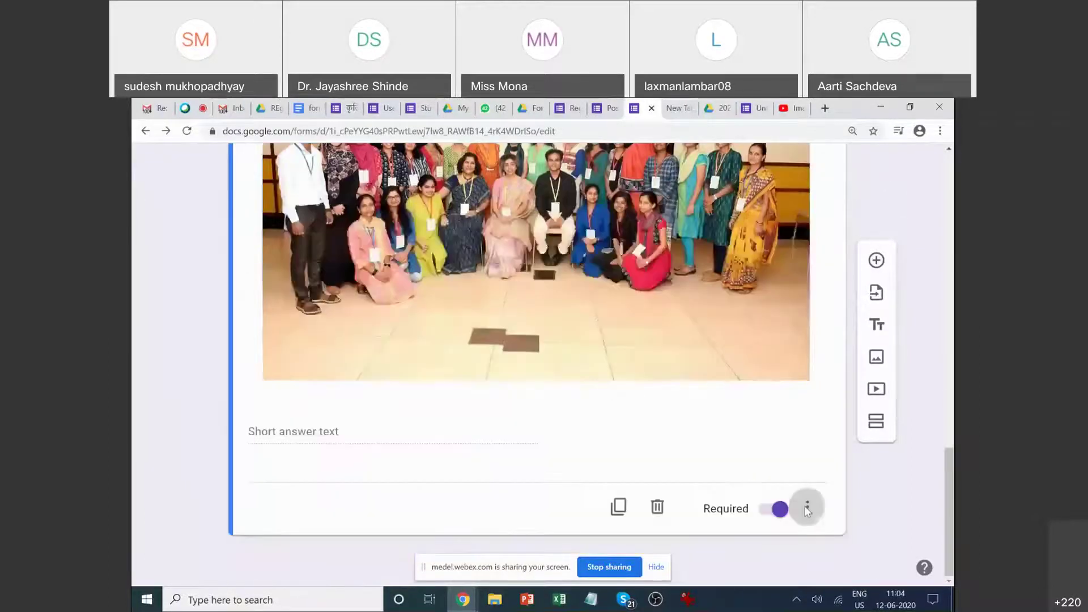
left_click(806, 506)
left_click(816, 538)
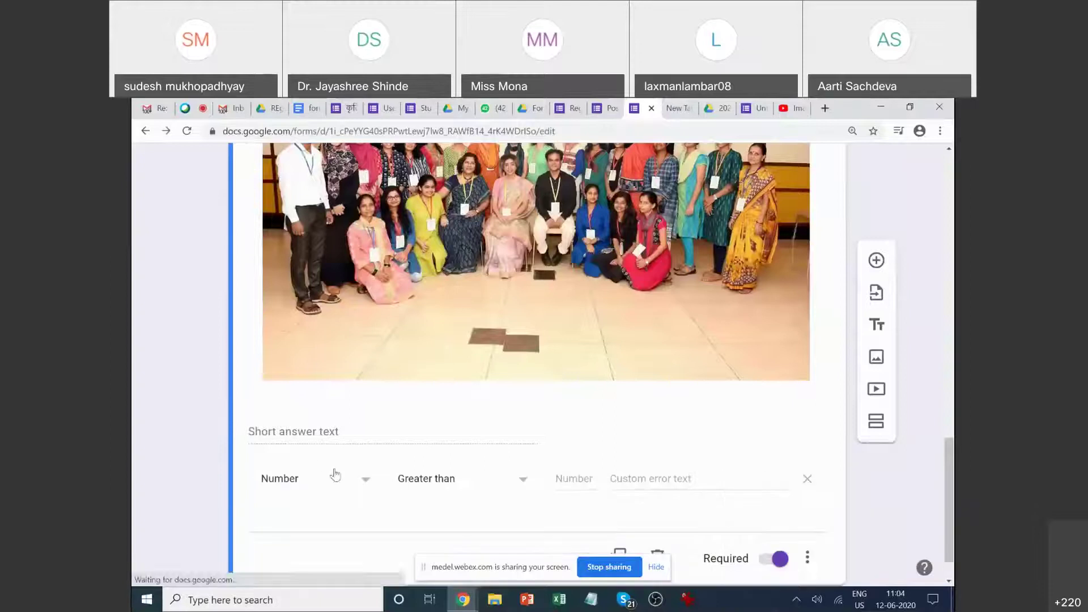
Try 20 as the number for the question's Greater than validation rule, and clear the value again.
scroll(473, 405, "up", 5)
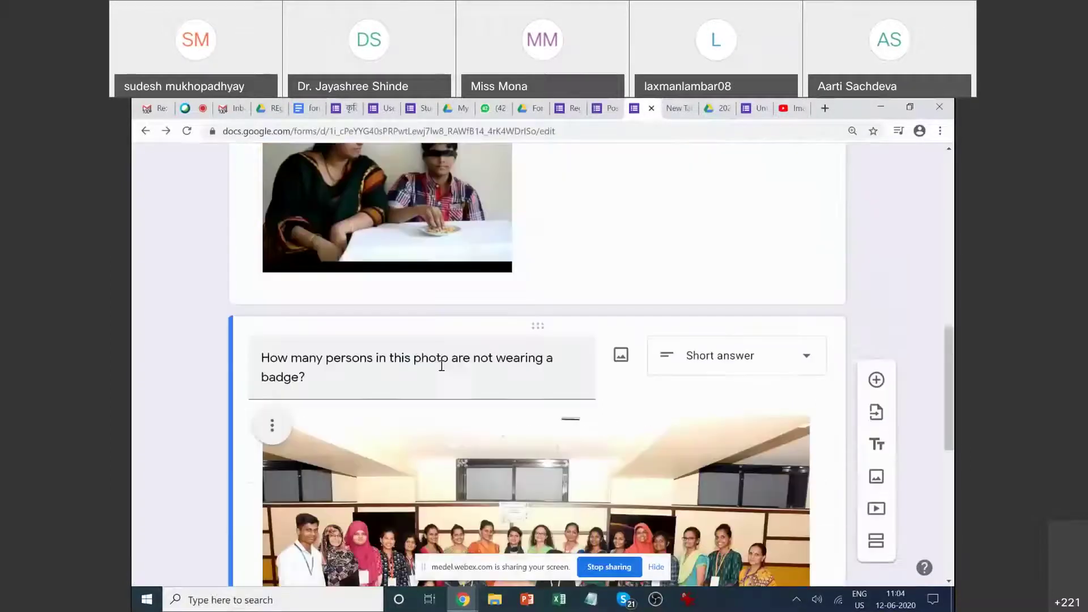
scroll(430, 398, "down", 5)
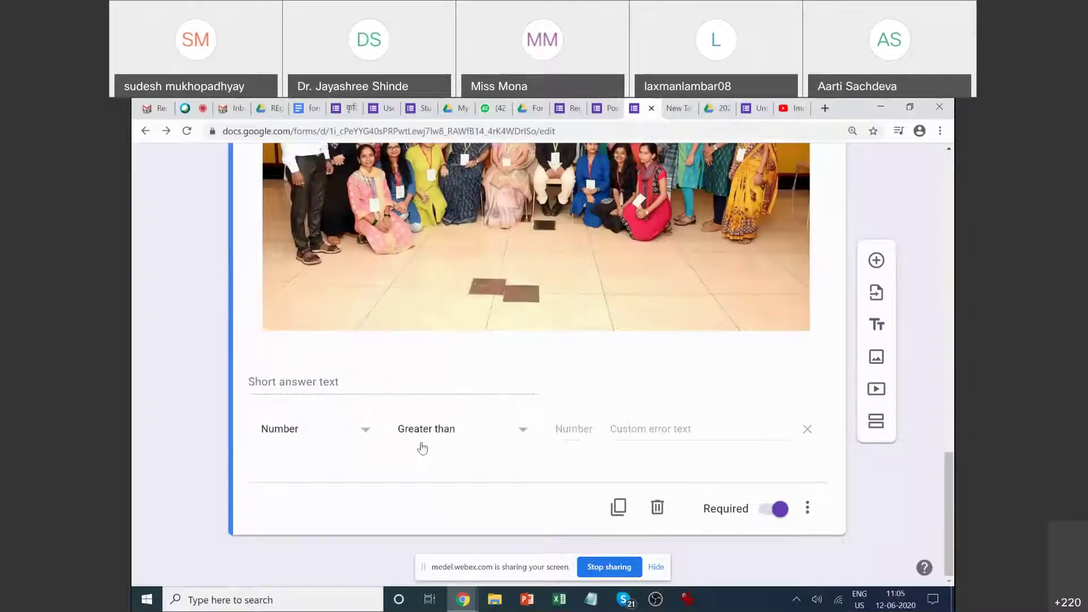
left_click(588, 430)
type("20")
left_click(629, 457)
double_click(560, 431)
key("BackSpace")
left_click(575, 458)
scroll(381, 444, "up", 3)
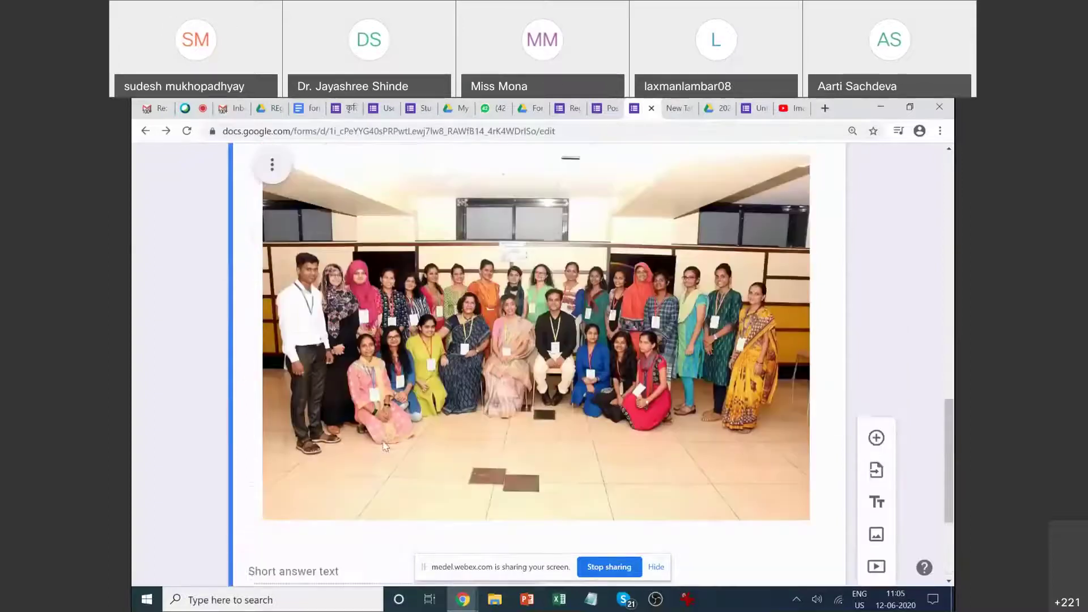
Add a new multiple choice question below the short answer badge question.
scroll(381, 444, "down", 3)
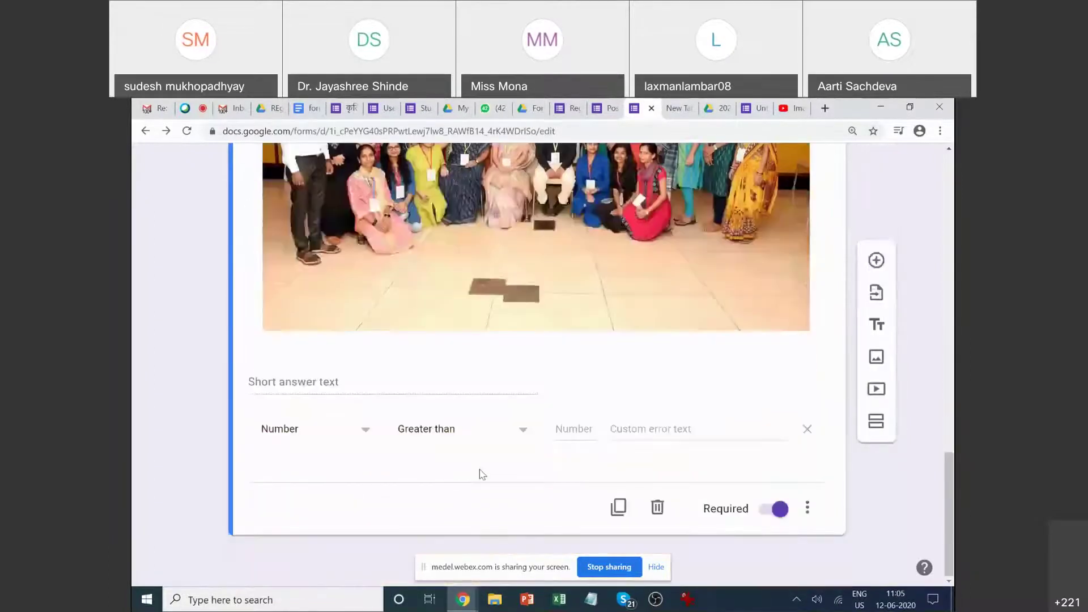
left_click(876, 261)
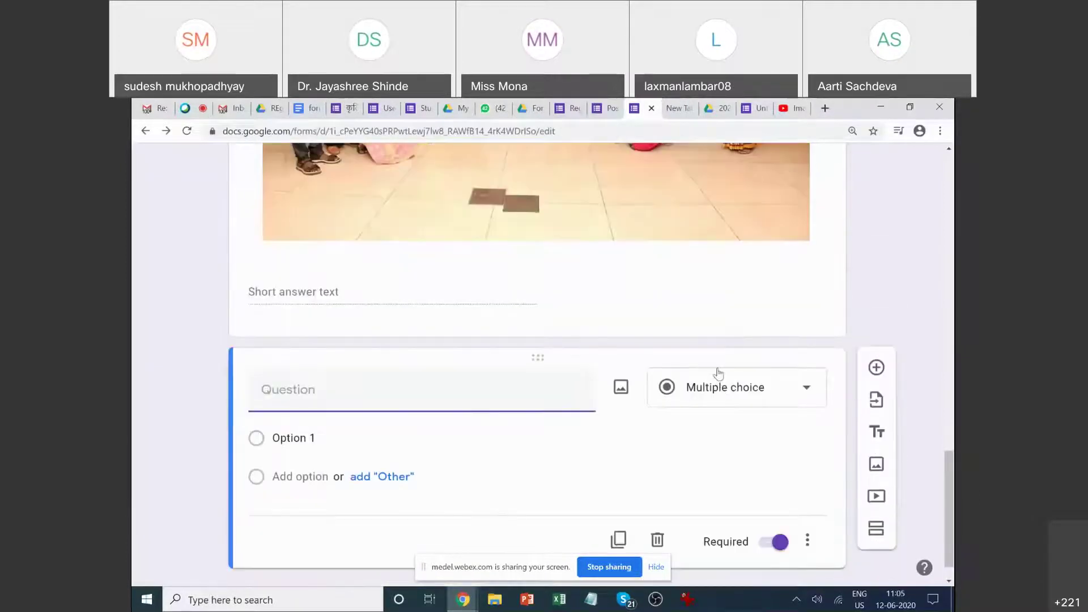
Switch the Required setting off and back on for the question "Do you use Google Forms for data collection?".
scroll(714, 369, "up", 10)
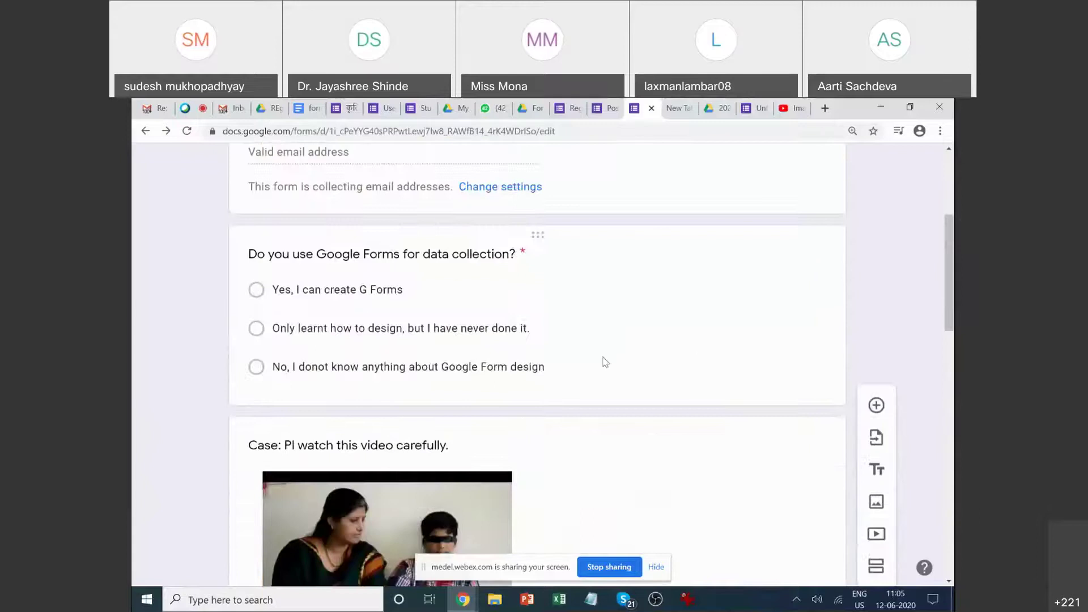
left_click(606, 363)
scroll(626, 401, "down", 2)
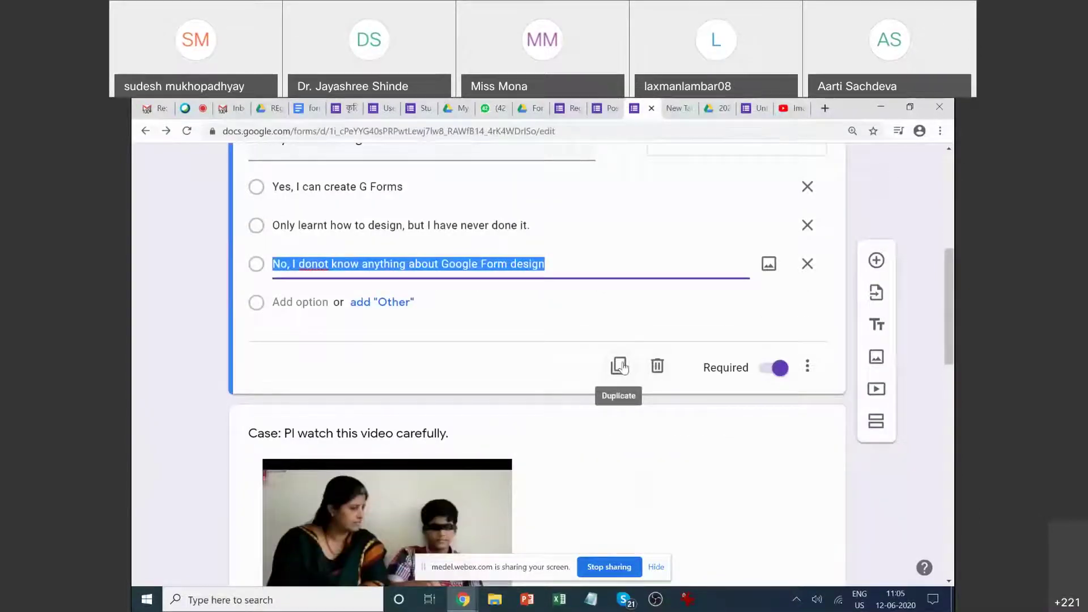
scroll(510, 351, "up", 2)
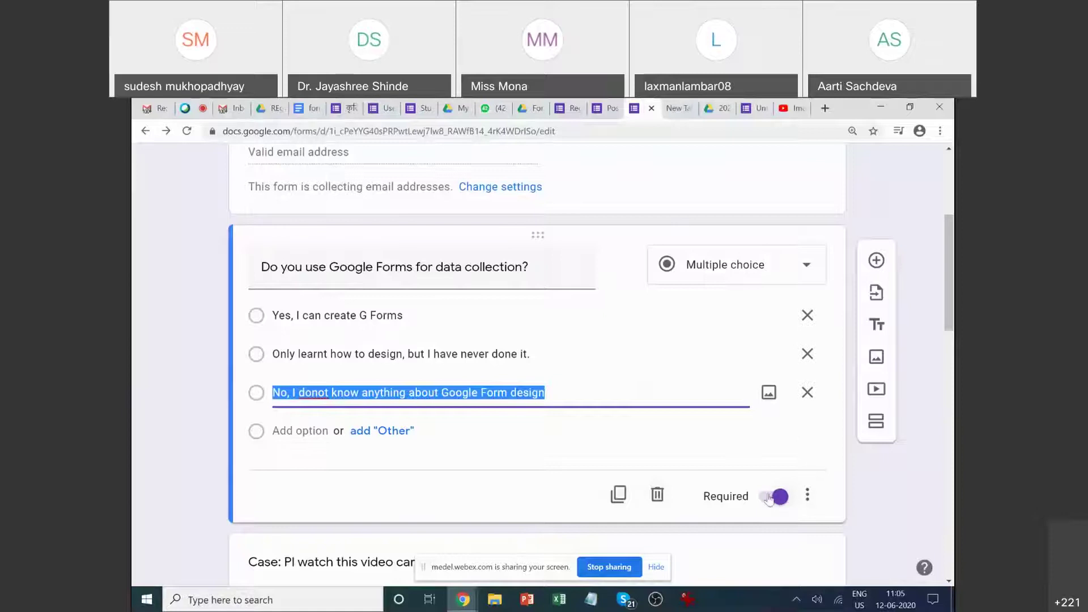
scroll(745, 493, "down", 3)
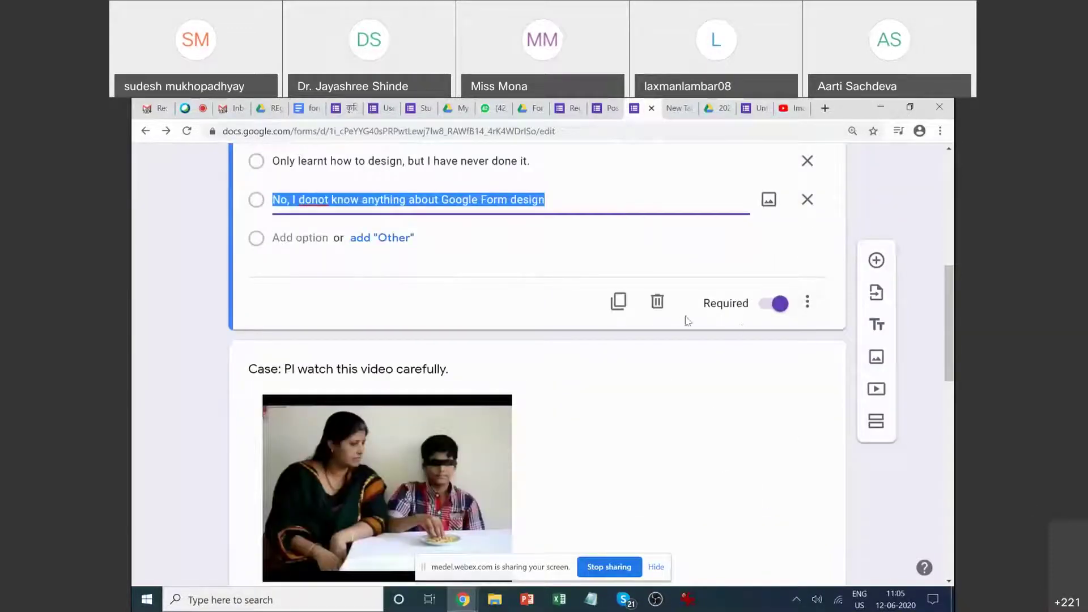
key("ctrl+plus")
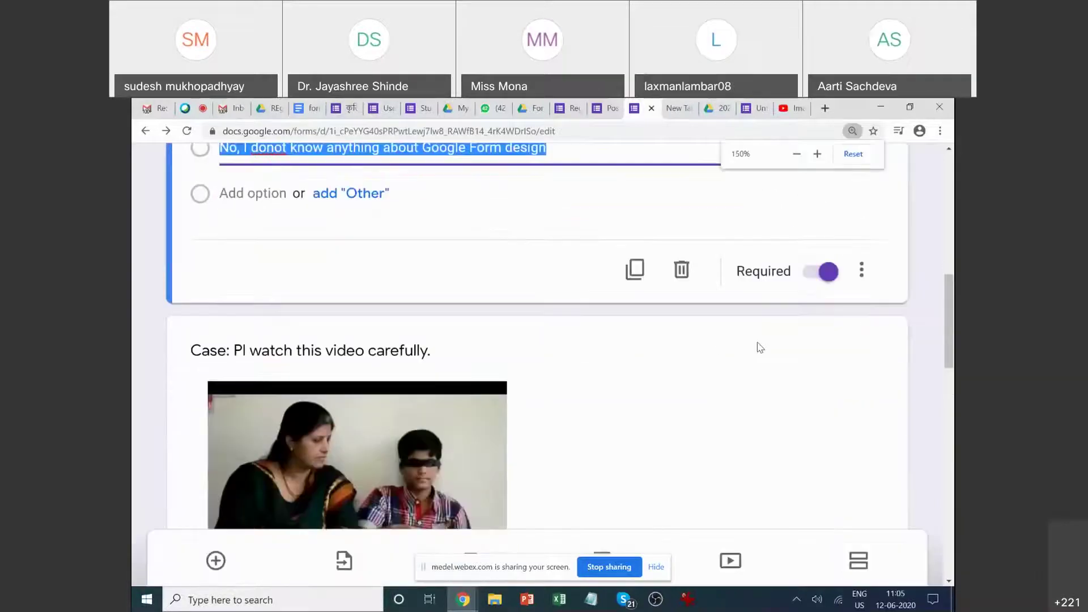
left_click(583, 163)
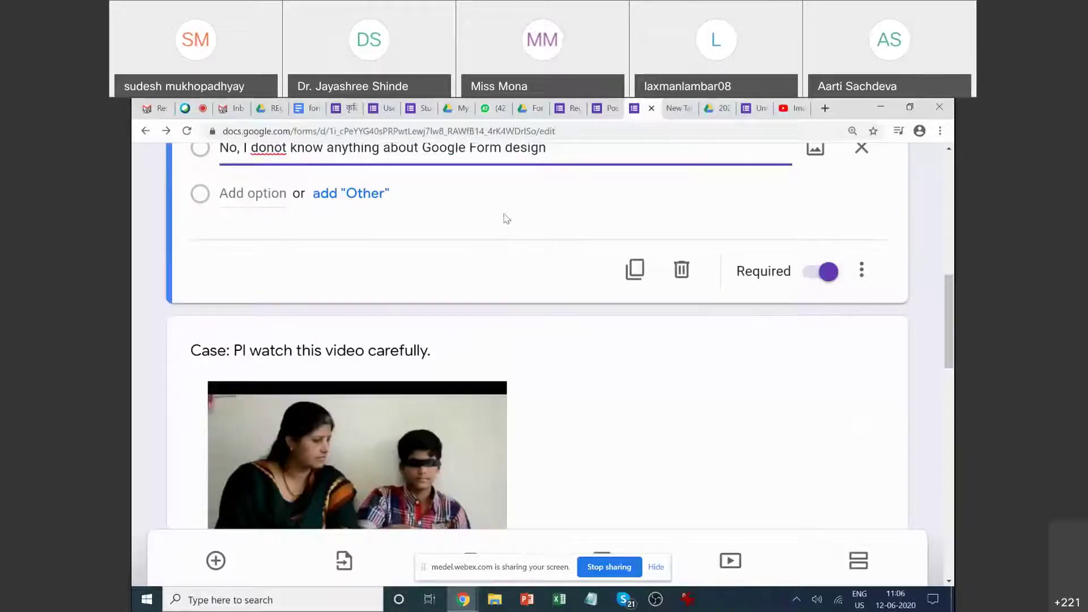
left_click(818, 279)
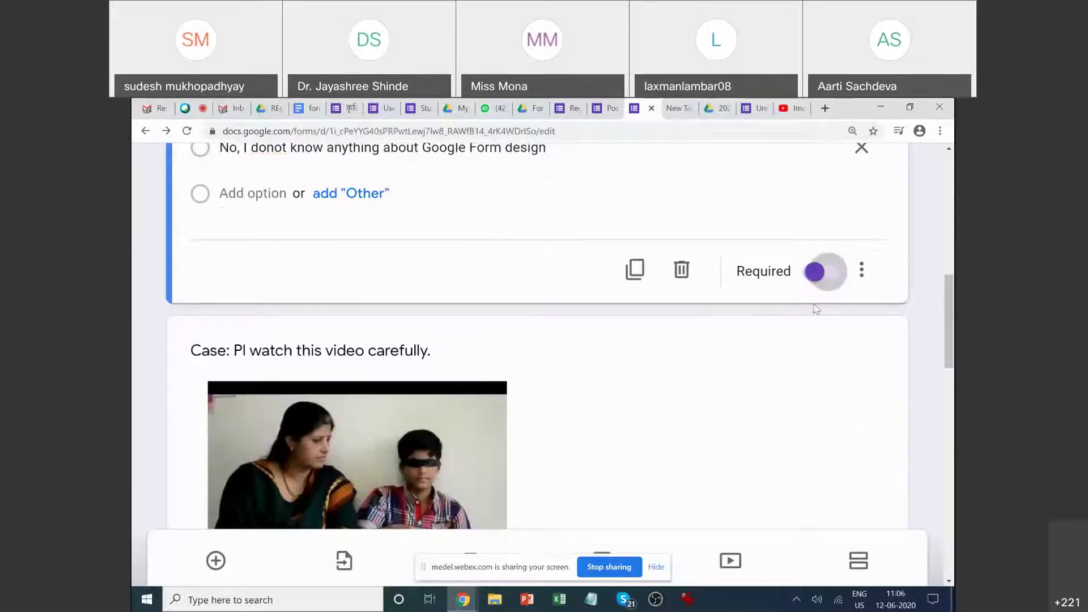
left_click(835, 278)
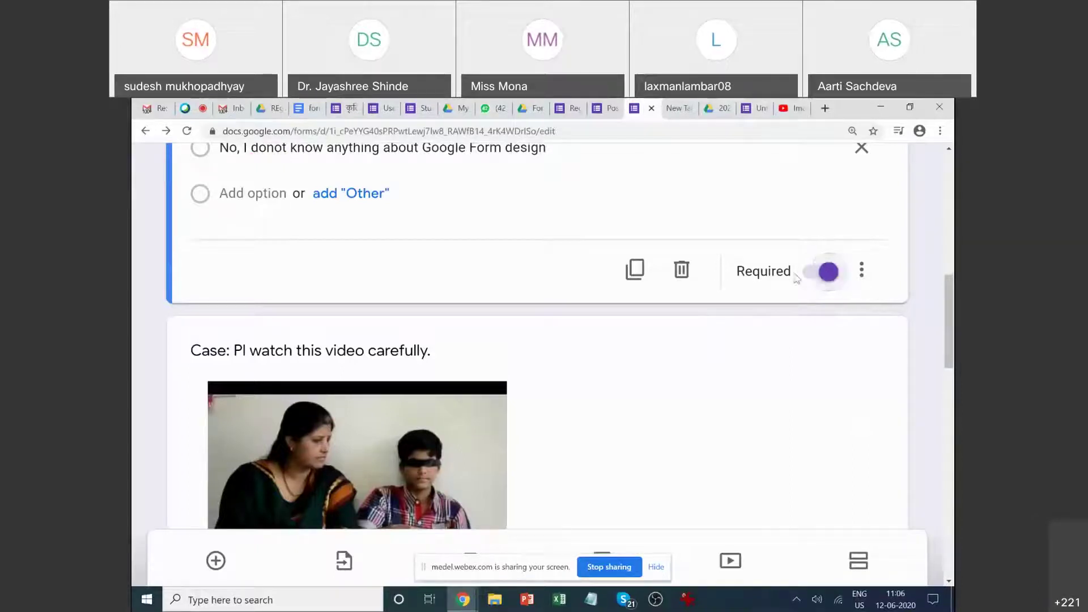
left_click(814, 275)
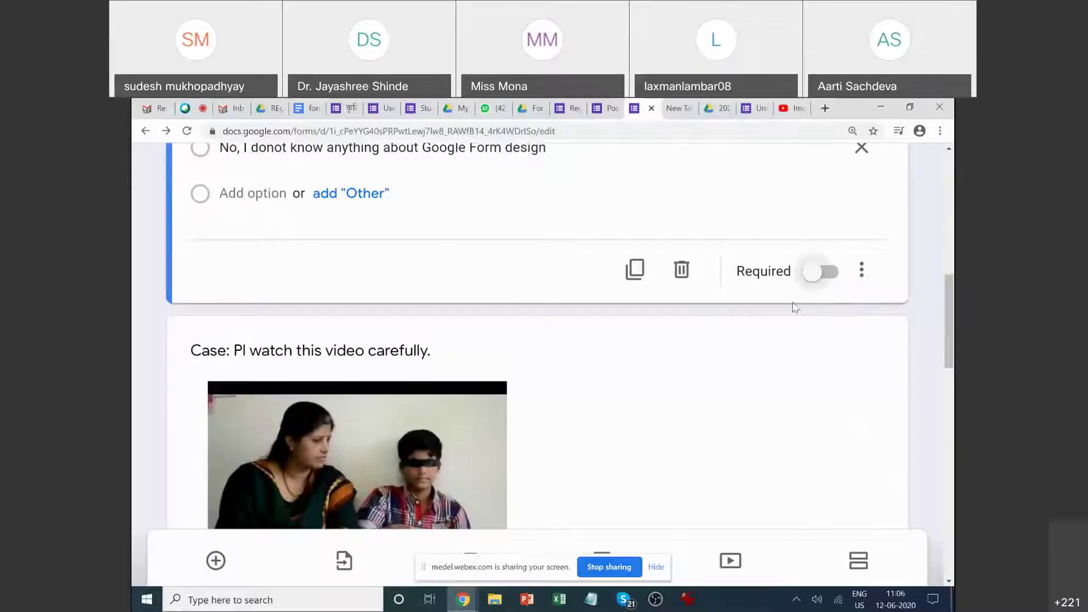
key("Tab")
key("Return")
left_click(833, 277)
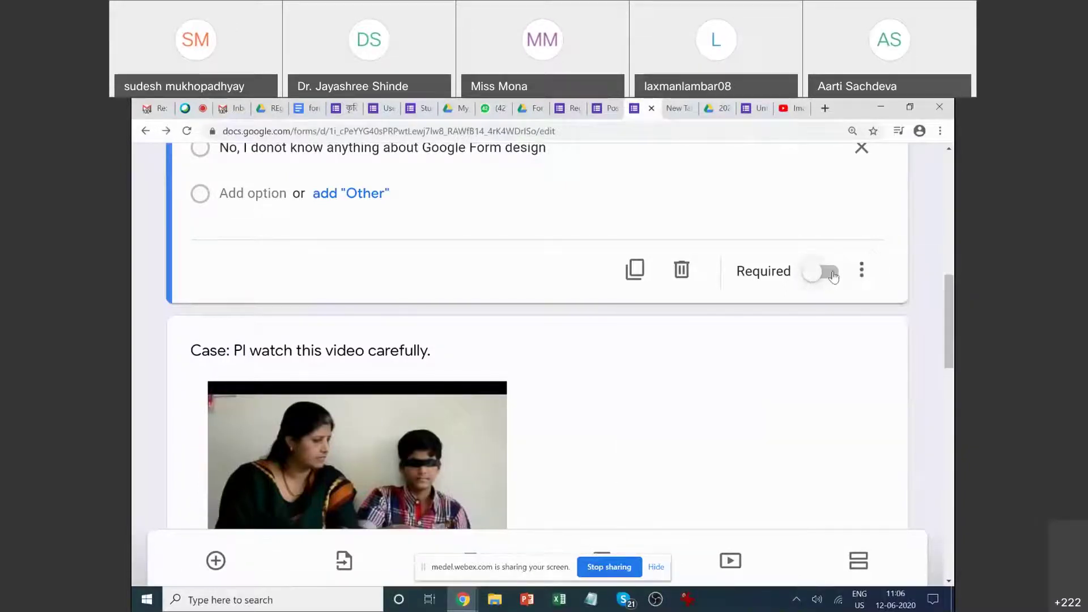
left_click(833, 277)
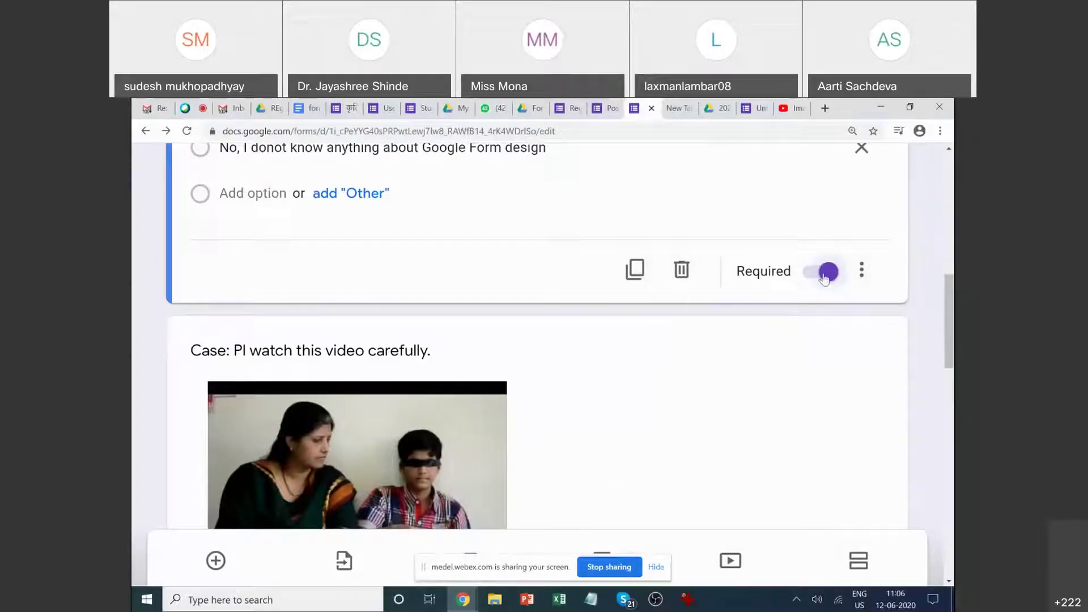
Try the Checkboxes type on the question "Do you use Google Forms for data collection?".
scroll(833, 284, "up", 3)
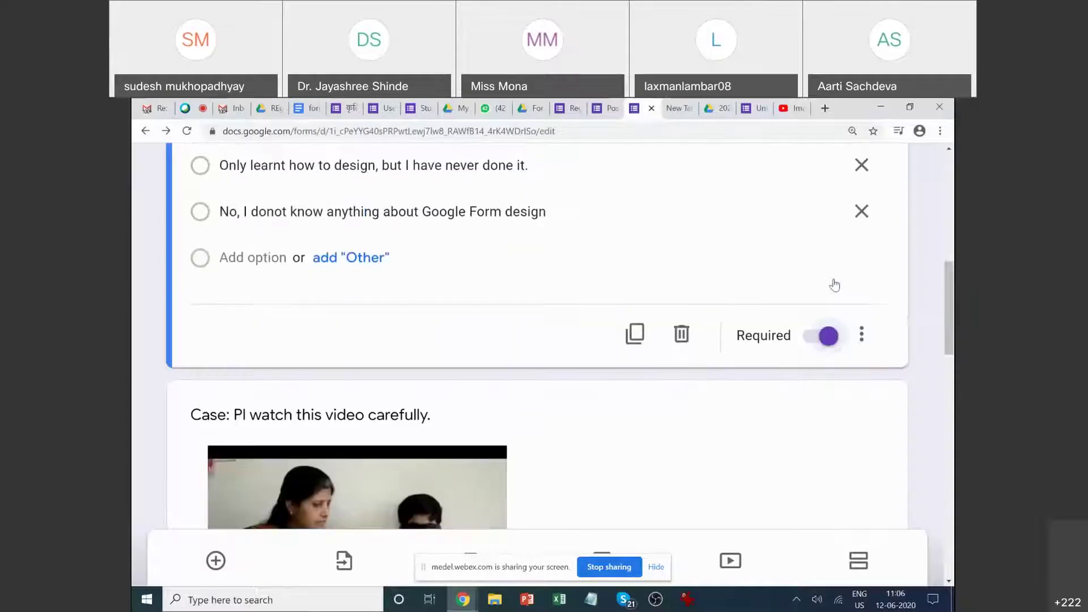
scroll(884, 374, "up", 2)
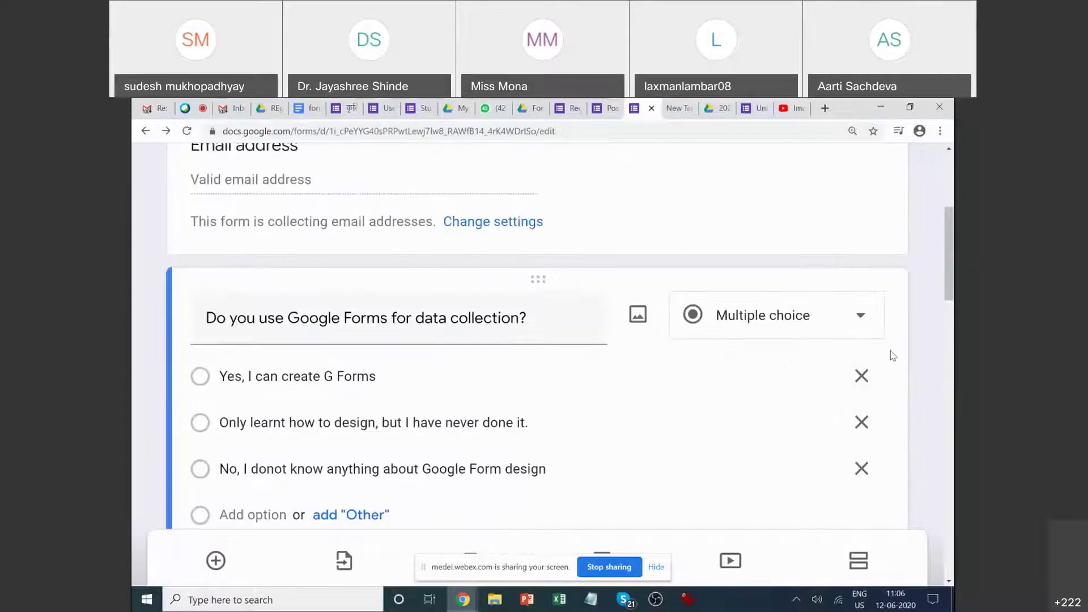
scroll(890, 352, "down", 2)
left_click(811, 193)
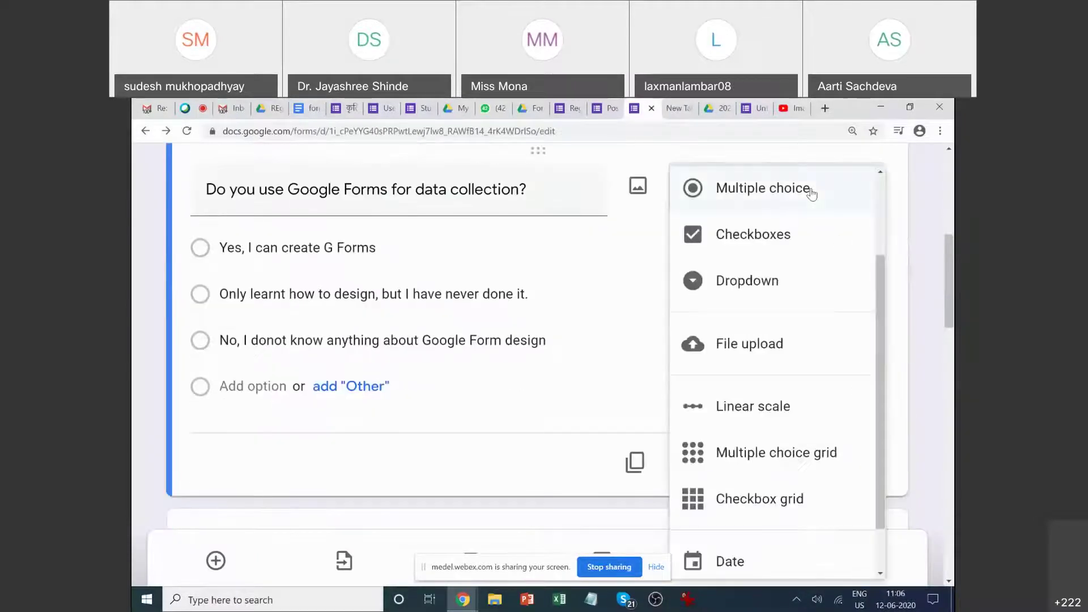
left_click(806, 231)
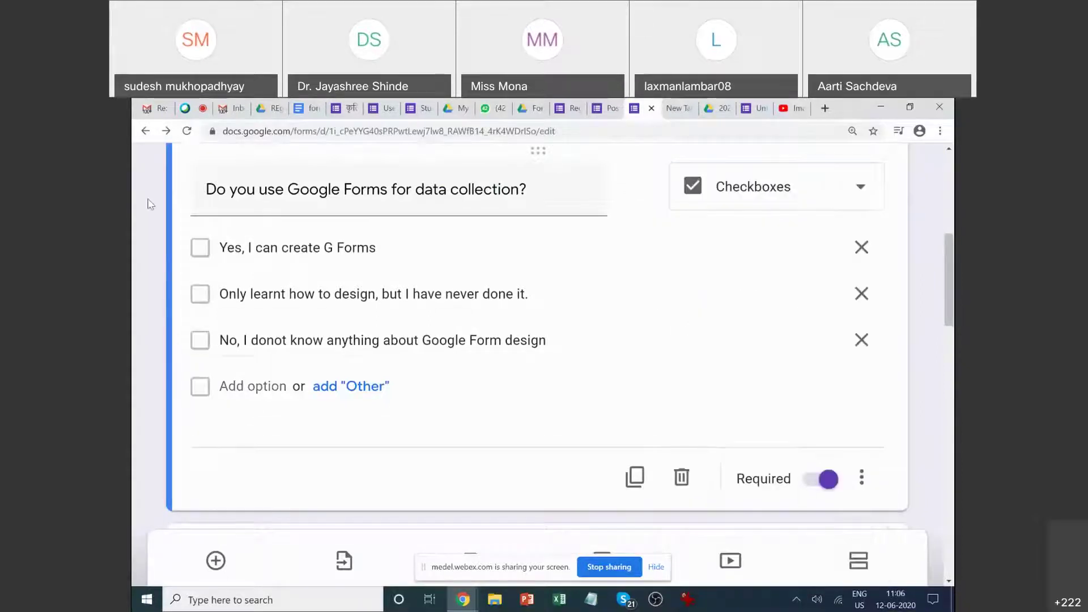
key("Tab")
key("Tab")
key("Tab")
key("Tab")
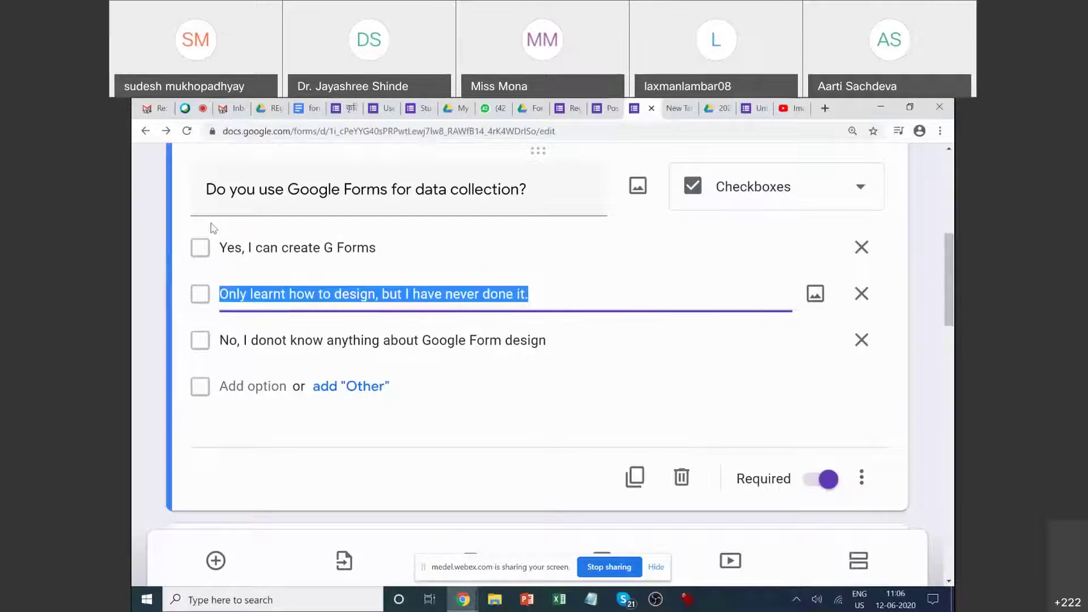
left_click(200, 437)
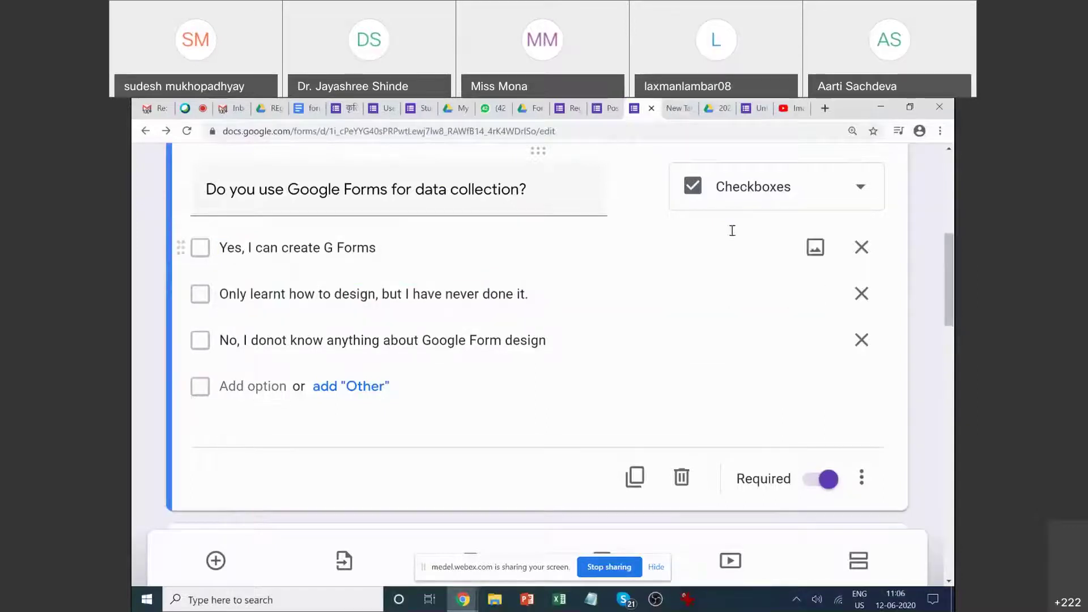
Return the data collection question's type to Multiple choice.
left_click(748, 190)
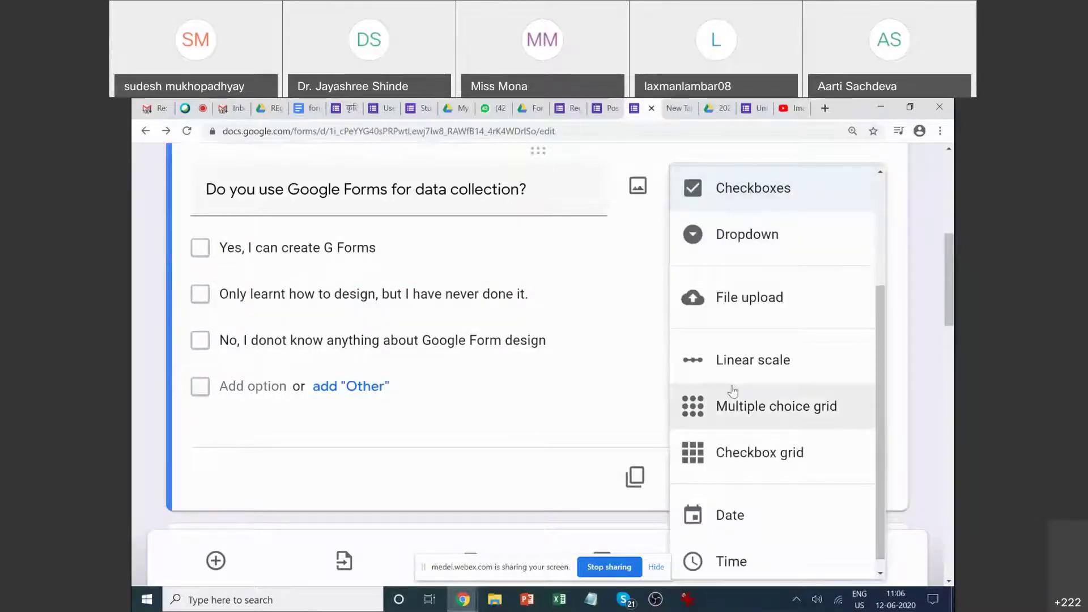
scroll(737, 368, "up", 3)
scroll(742, 318, "up", 3)
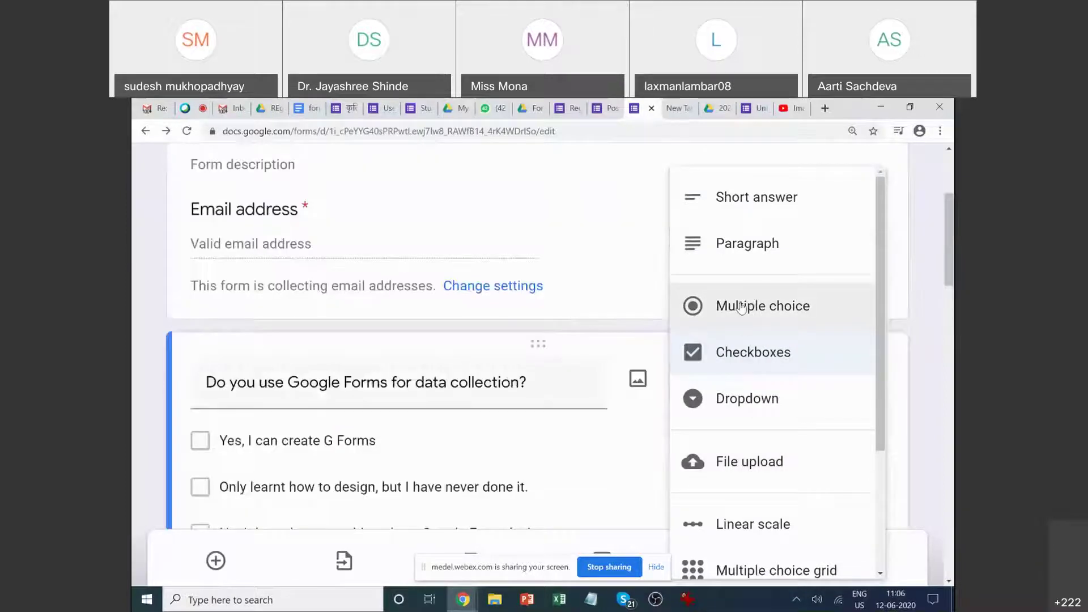
left_click(741, 308)
scroll(774, 295, "down", 3)
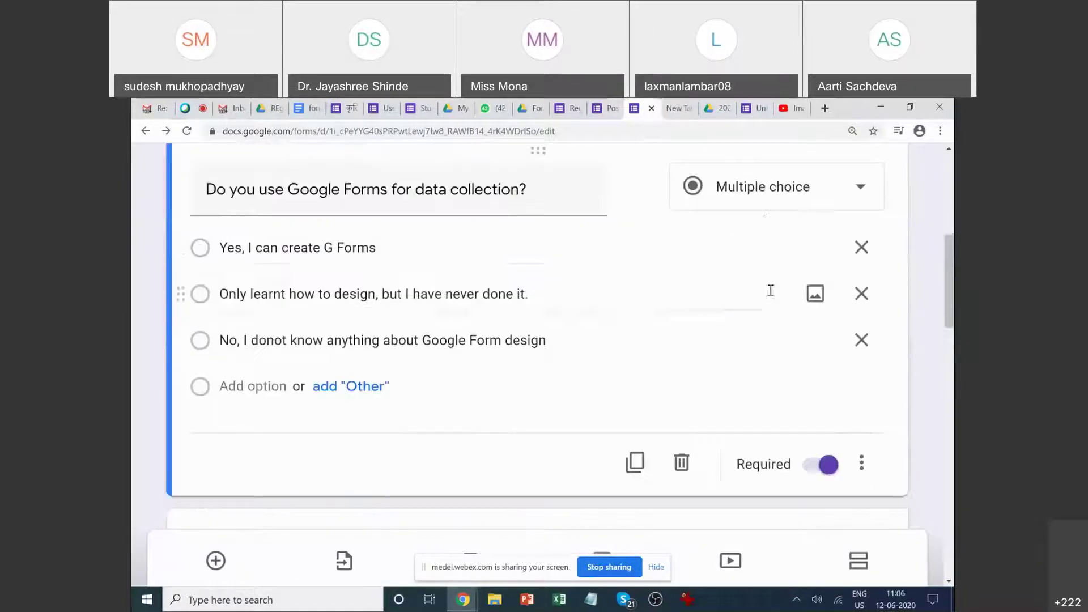
left_click(744, 194)
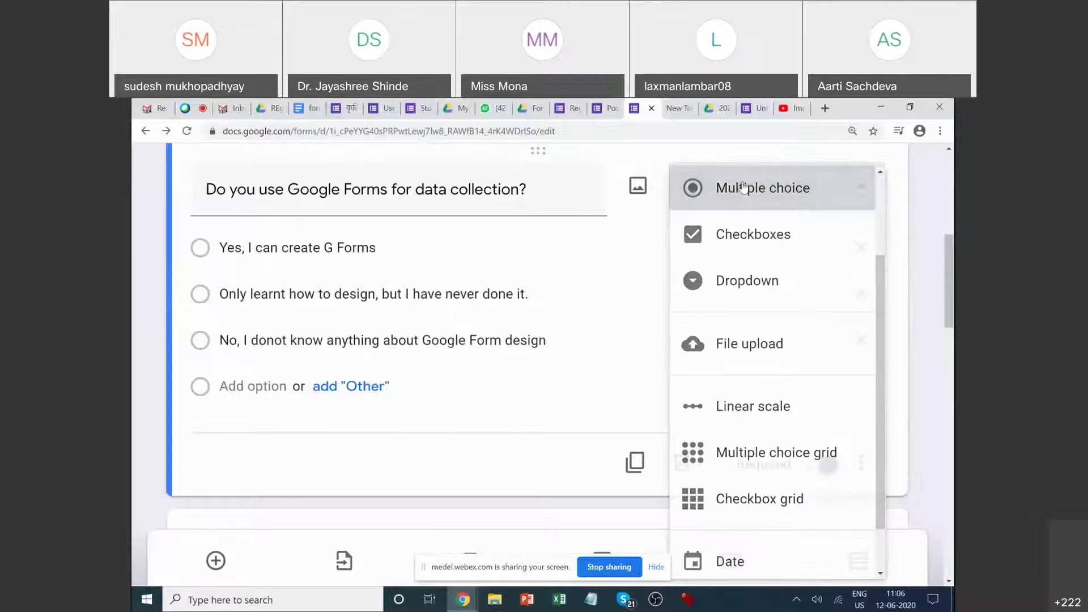
left_click(744, 192)
left_click(742, 190)
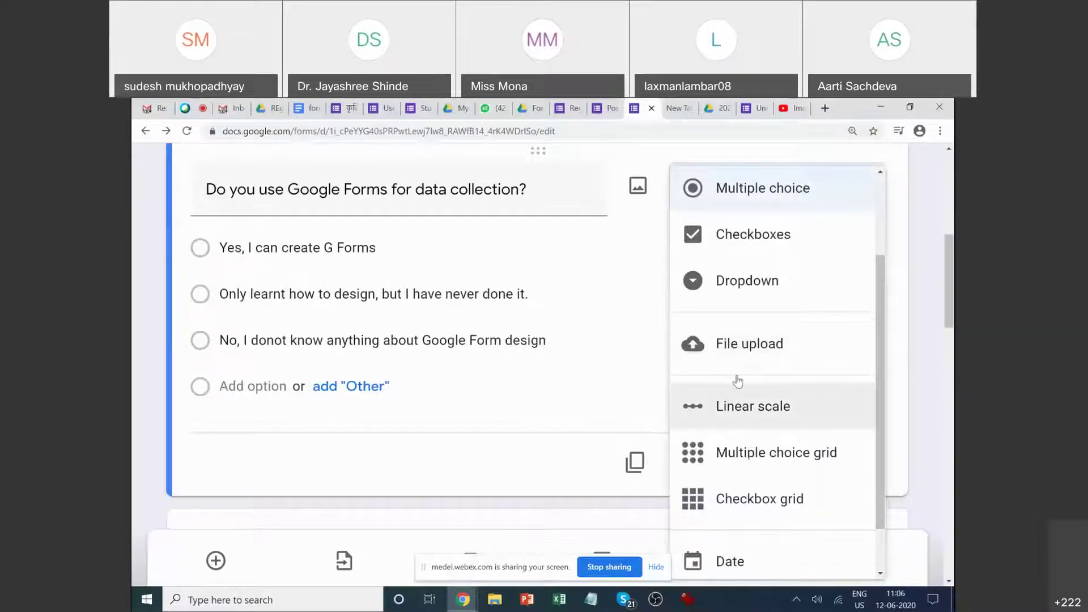
key("Escape")
Try the Dropdown type on the blank question at the end of the form.
scroll(748, 345, "down", 6)
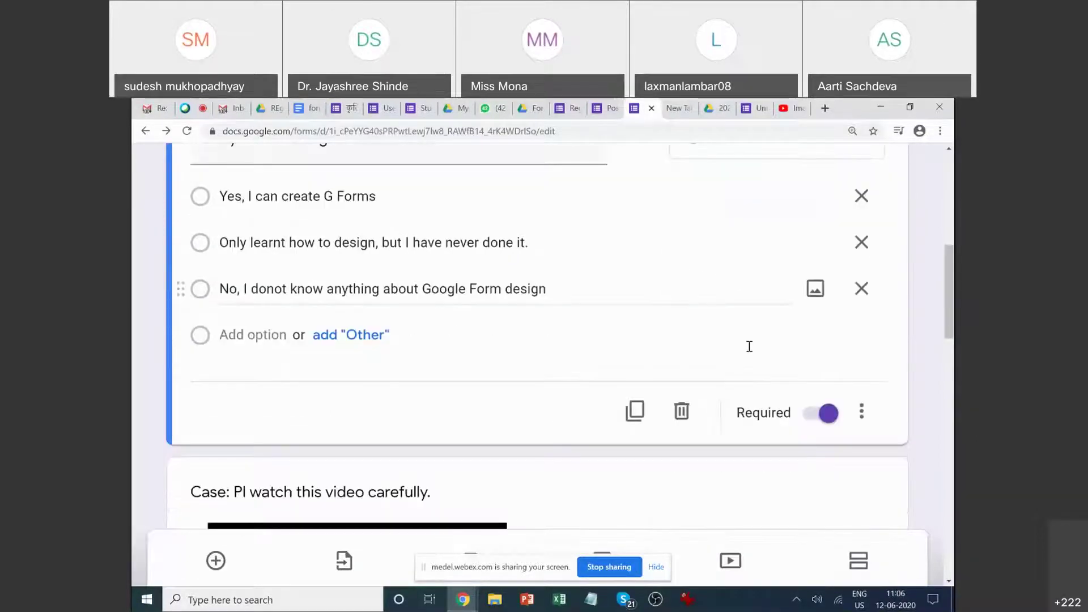
scroll(746, 344, "down", 8)
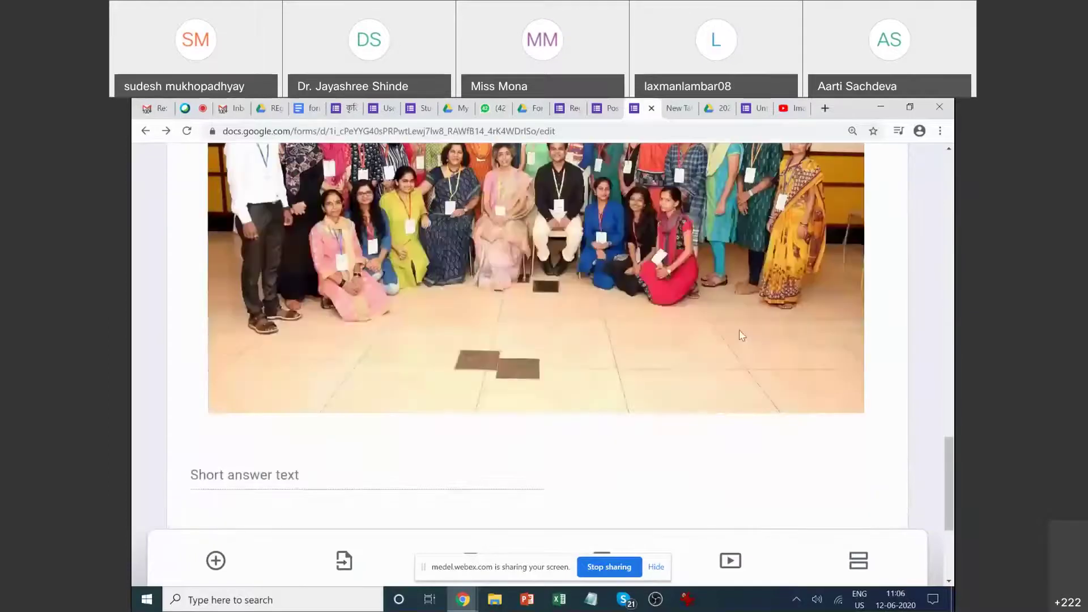
key("ctrl+minus")
key("ctrl+minus")
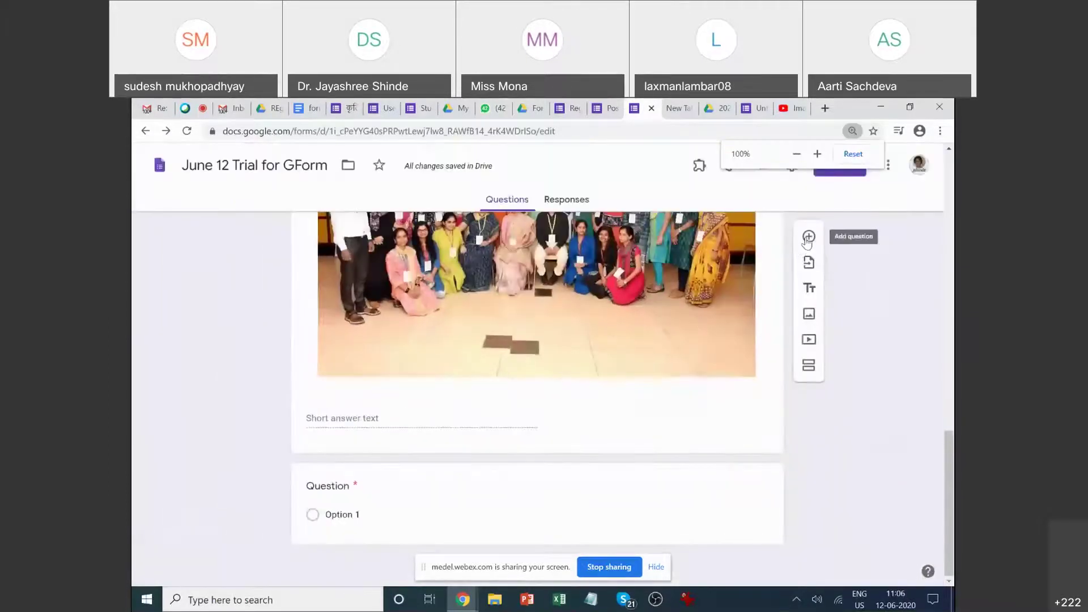
left_click(351, 491)
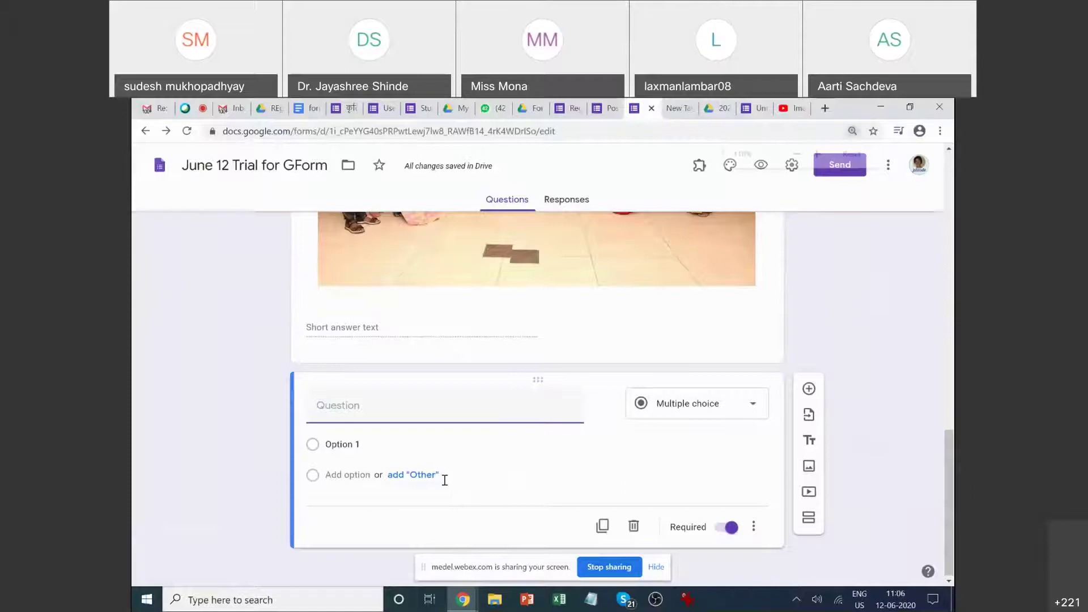
key("ctrl+plus")
left_click(667, 354)
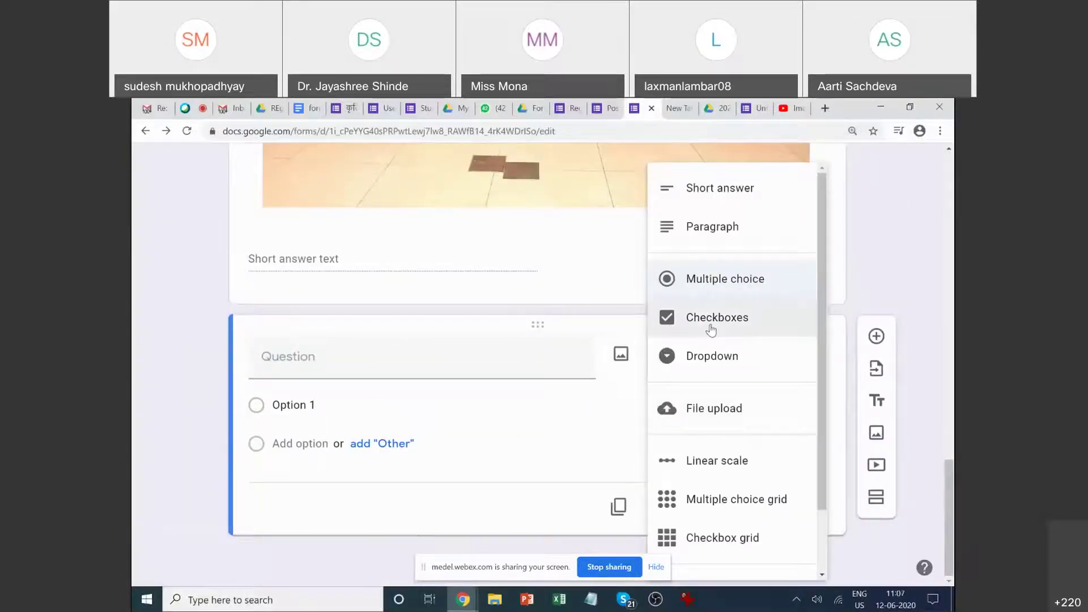
left_click(719, 373)
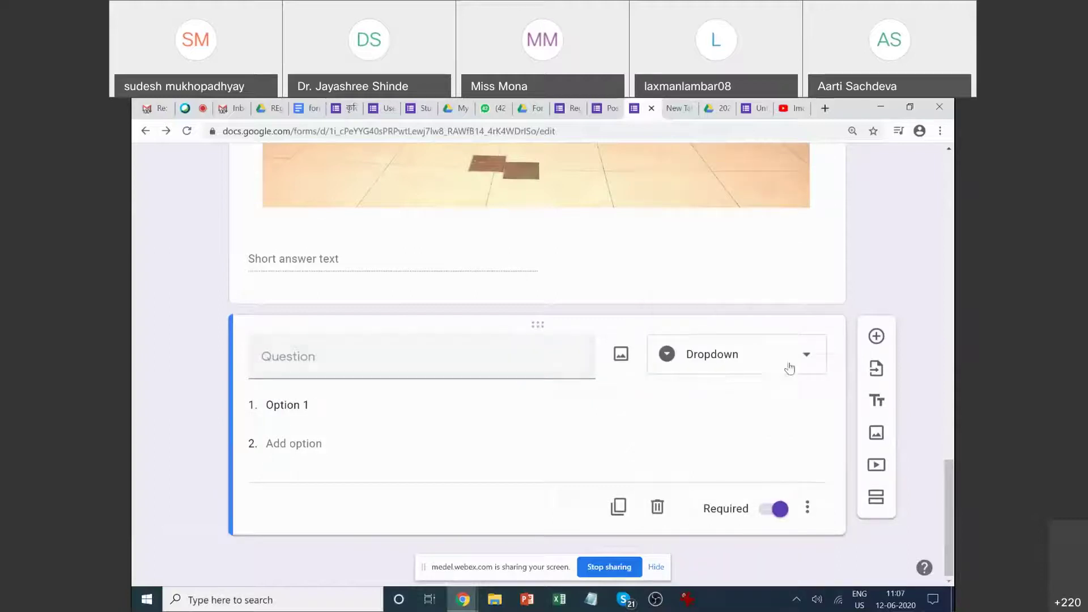
Change the blank question's type to File upload, allow uploads to Drive, and title it "Pl upload your photo".
left_click(813, 356)
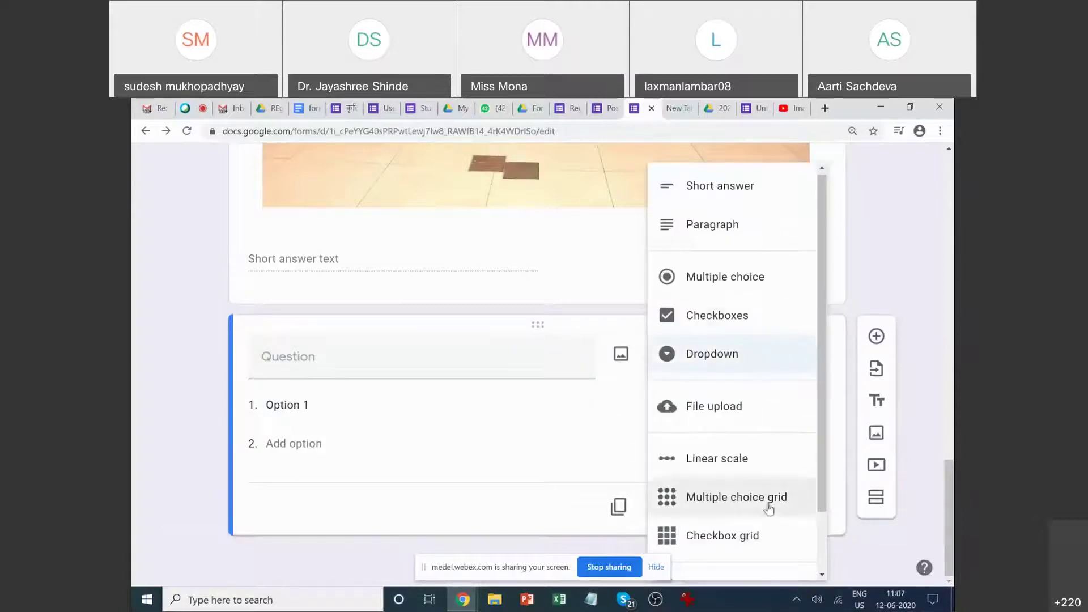
left_click(503, 340)
left_click(721, 372)
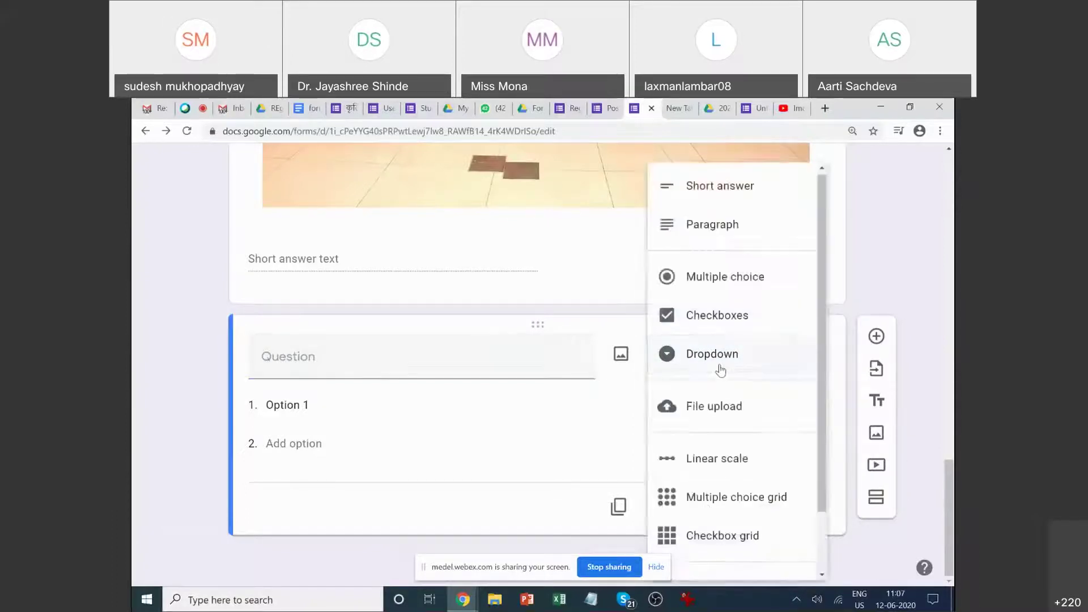
left_click(721, 410)
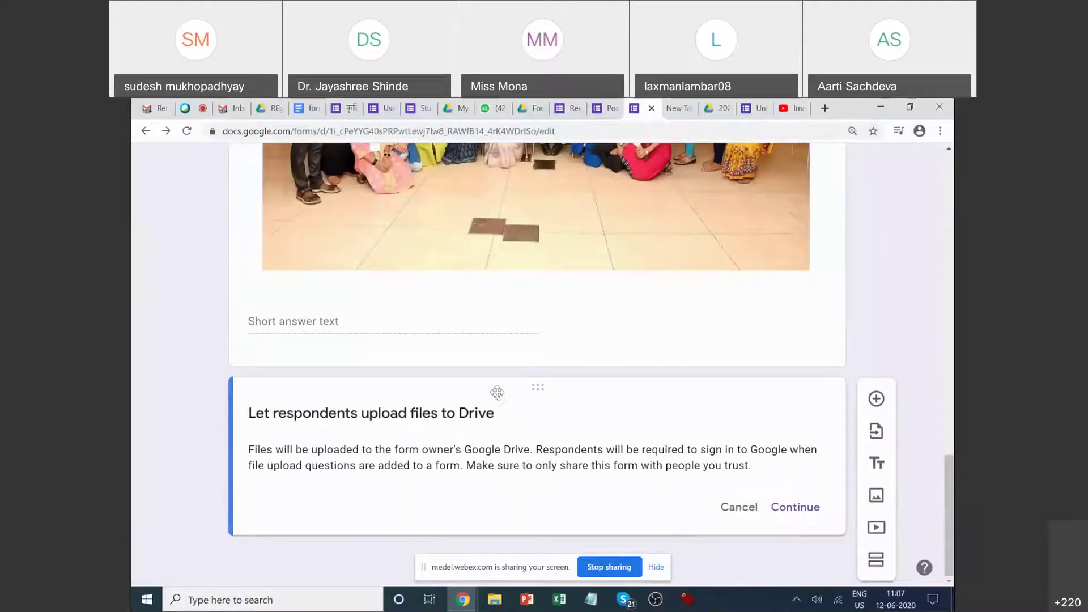
left_click(785, 513)
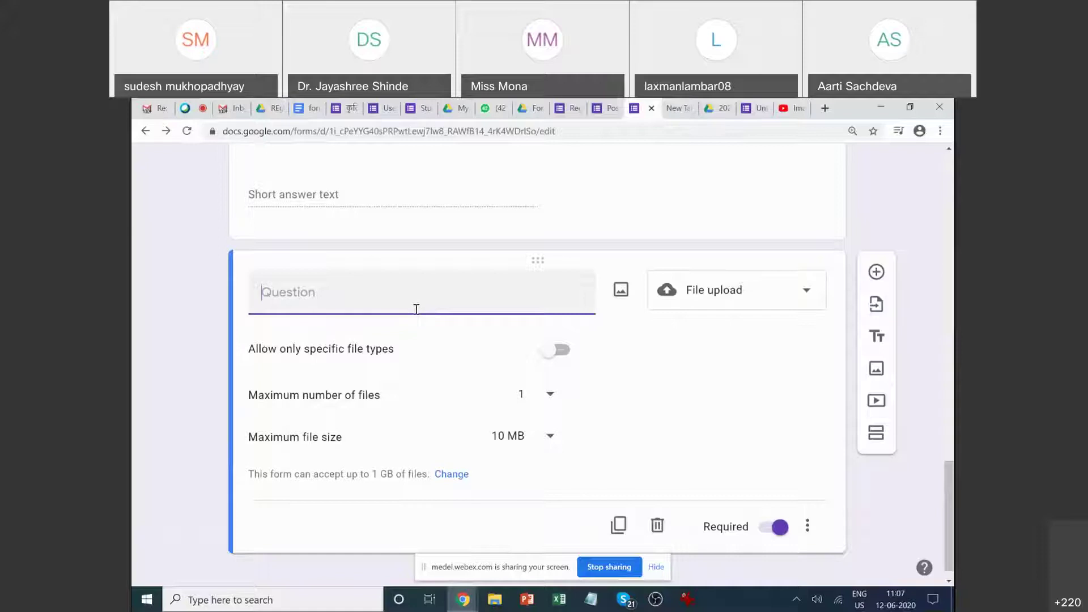
type("Pl upload your photo")
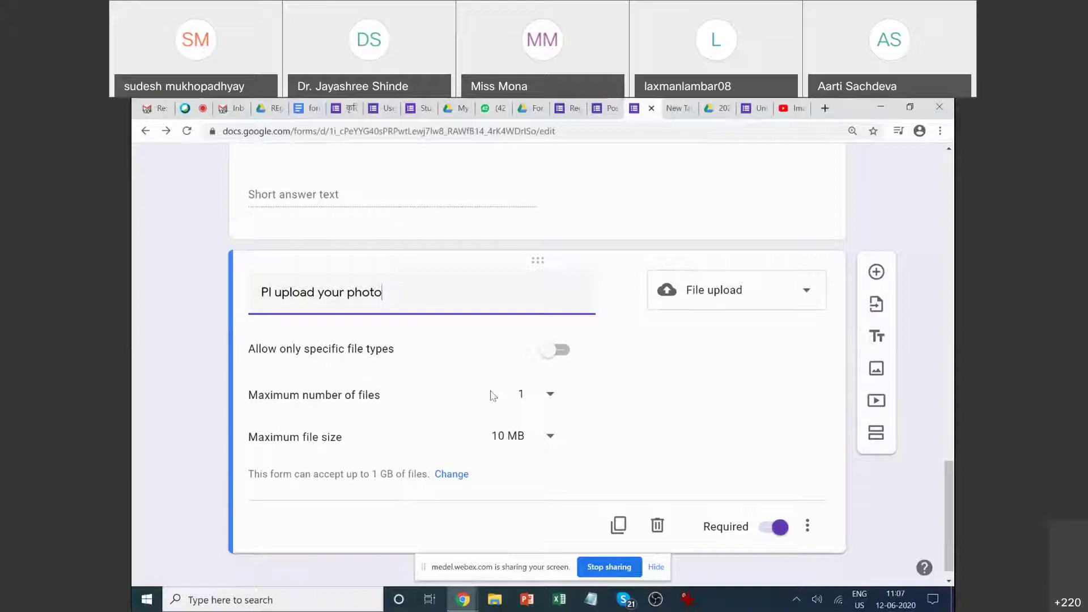
Review the maximum number of files and maximum file size choices for the photo upload question, keeping 10 MB.
left_click(527, 395)
left_click(527, 395)
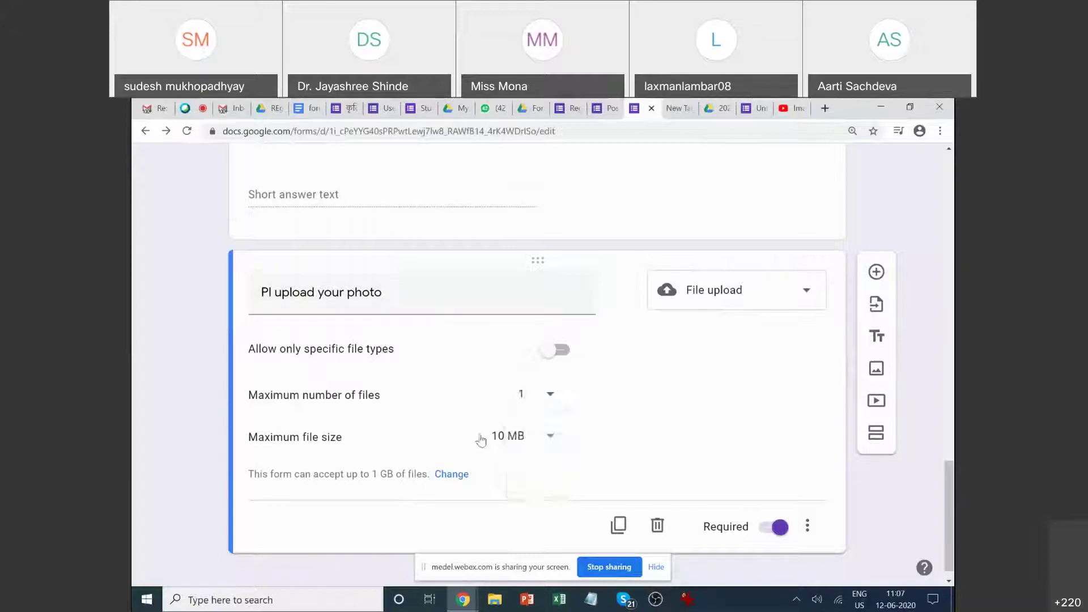
left_click(513, 440)
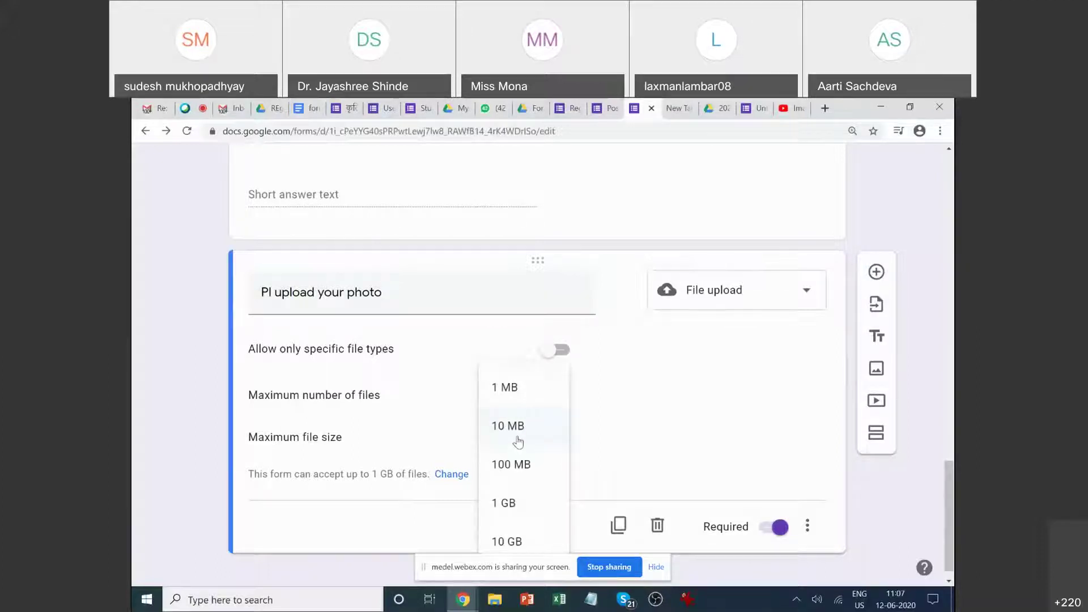
left_click(515, 436)
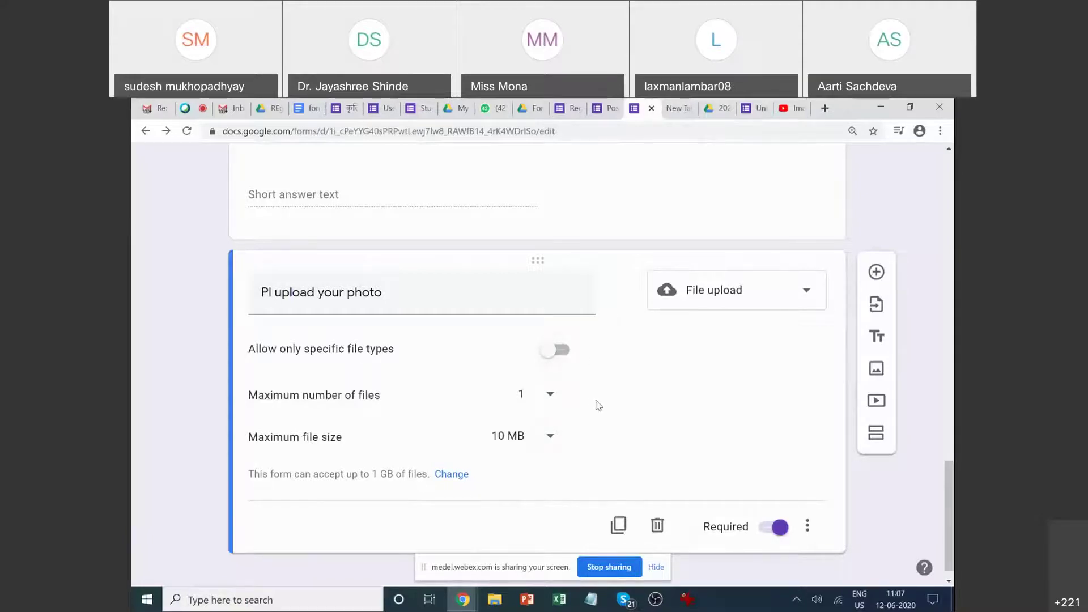
Try restricting the photo upload question to the PDF and Image file types.
key("ctrl+plus")
scroll(589, 355, "down", 2)
left_click(562, 207)
left_click(209, 300)
left_click(398, 301)
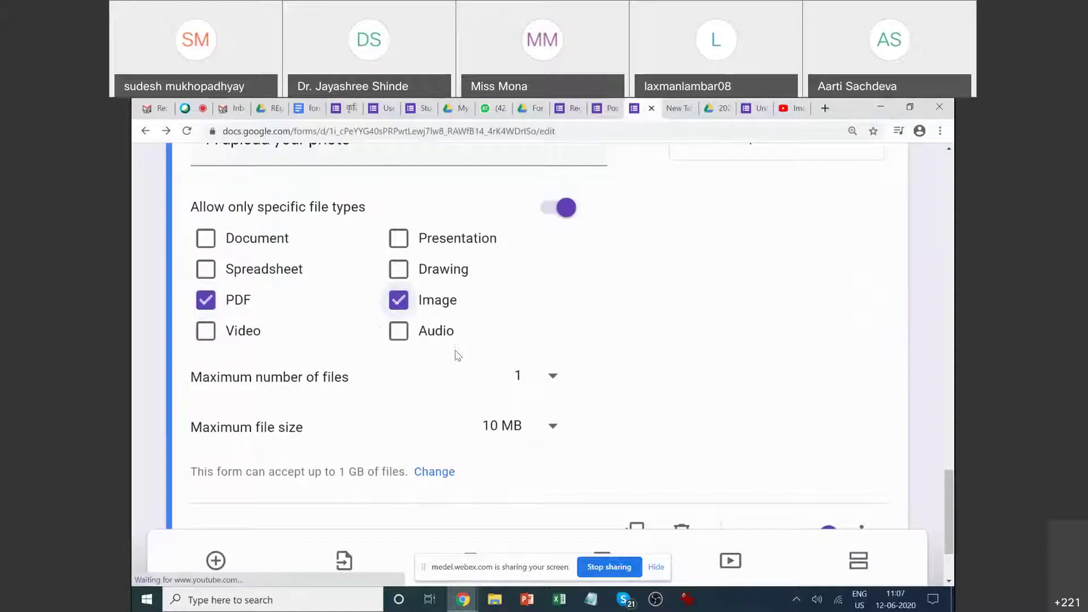
scroll(283, 247, "up", 1)
scroll(397, 419, "up", 1)
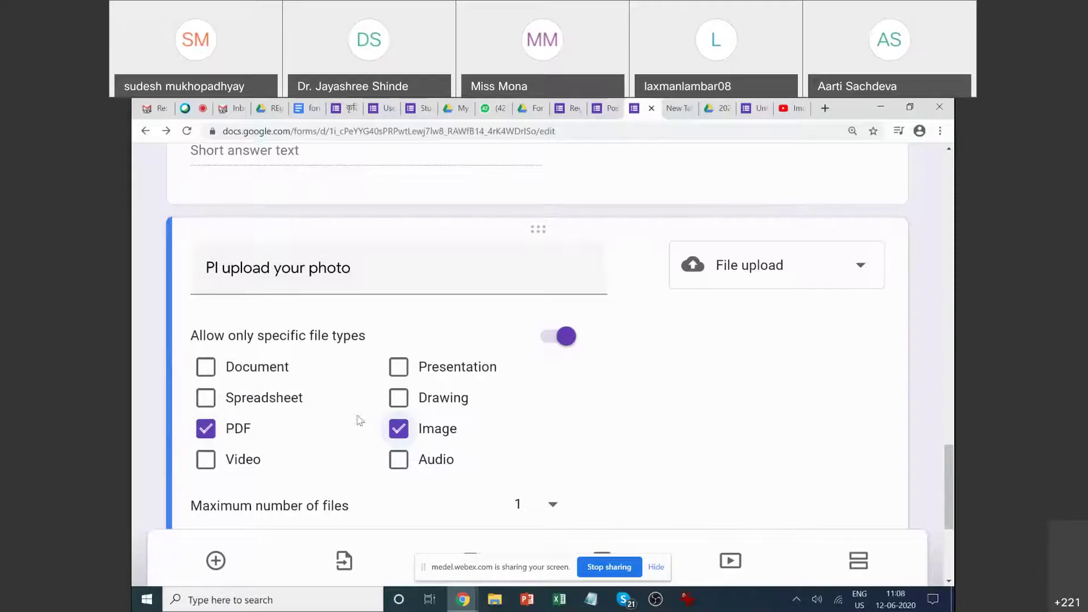
Turn off the specific file types restriction on the photo upload question.
scroll(445, 425, "down", 3)
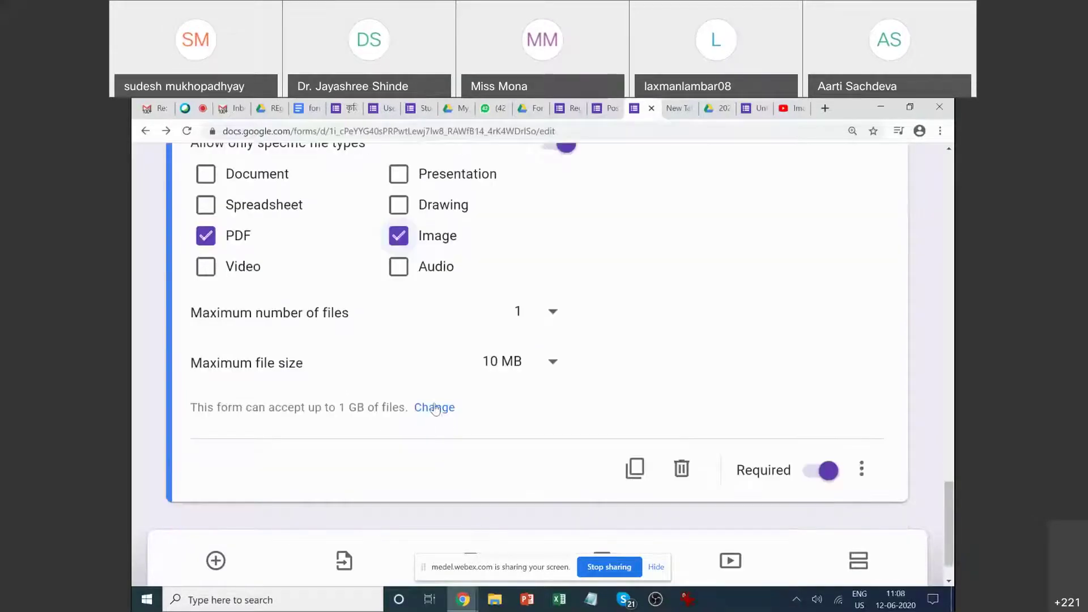
scroll(602, 424, "up", 3)
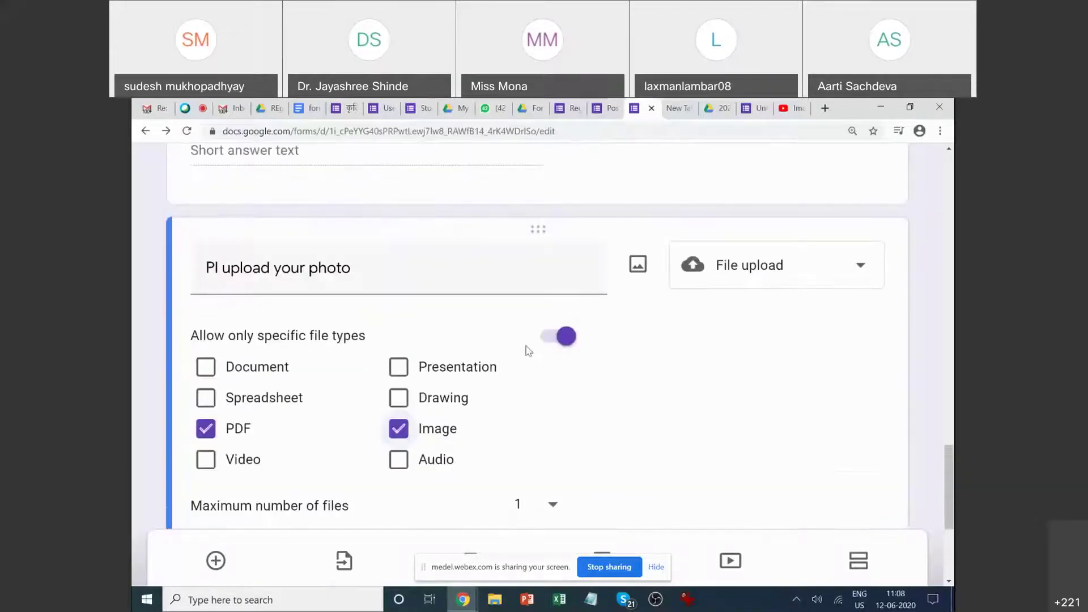
left_click(555, 339)
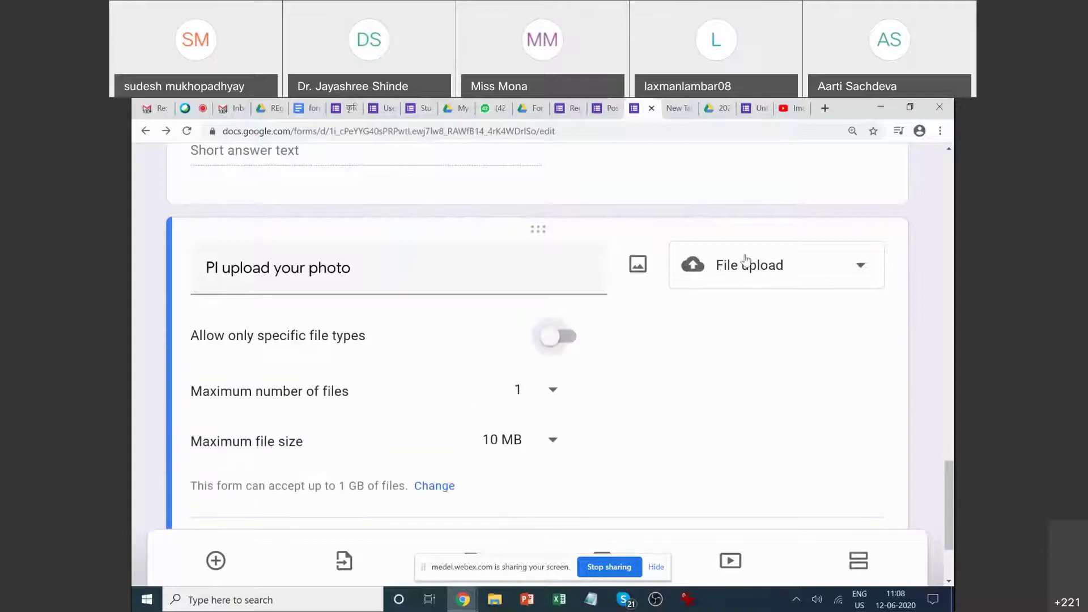
Delete the question "How many persons in this photo are not wearing a badge?" from the form.
scroll(495, 363, "up", 3)
scroll(431, 329, "up", 9)
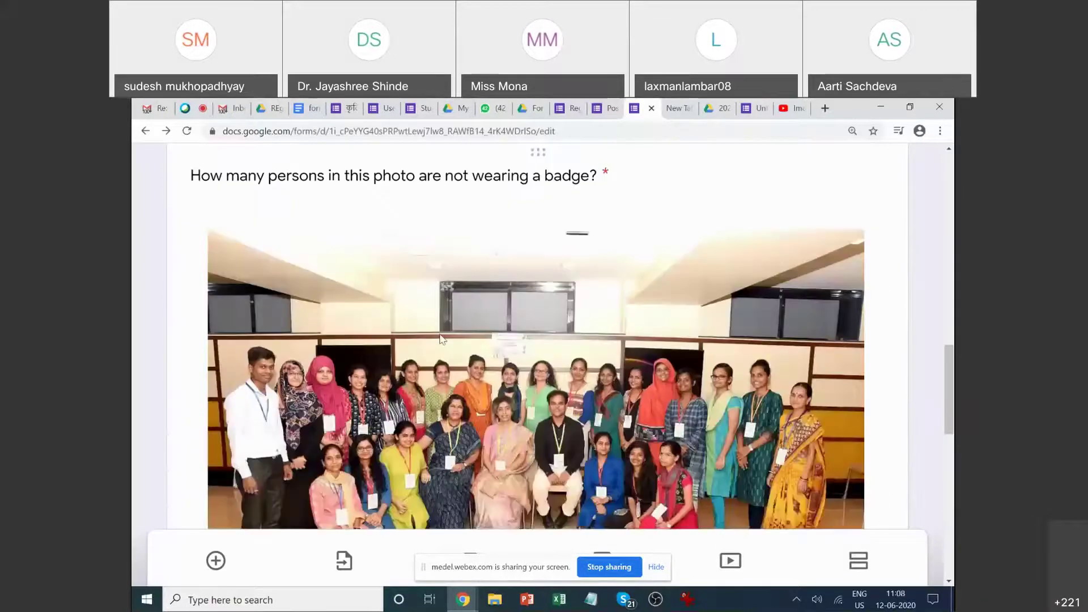
key("ctrl+minus")
key("ctrl+minus")
scroll(554, 374, "down", 5)
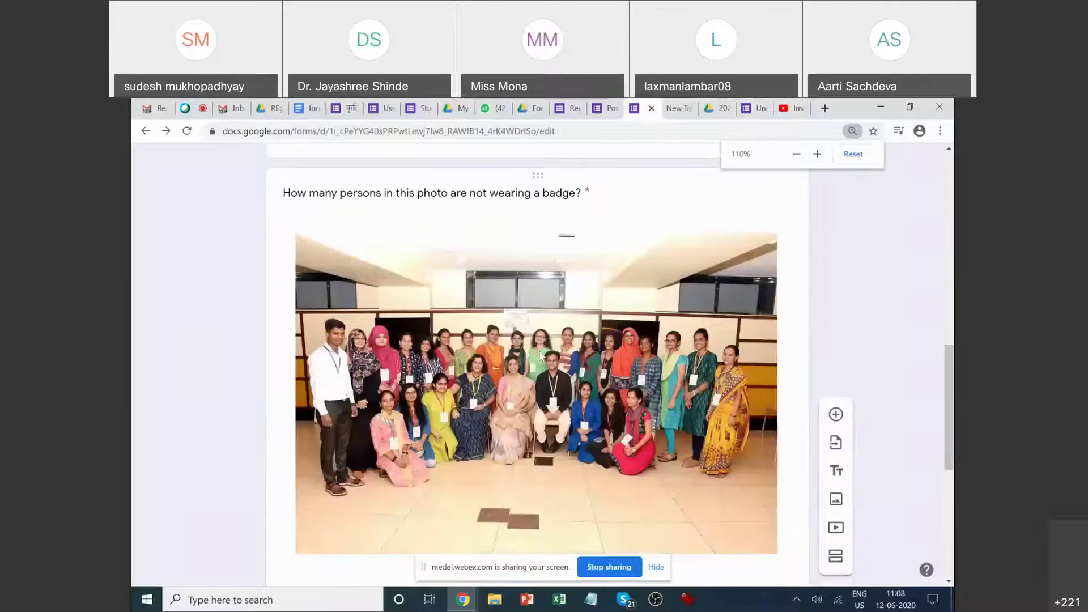
scroll(532, 346, "down", 6)
scroll(515, 345, "up", 2)
left_click(551, 417)
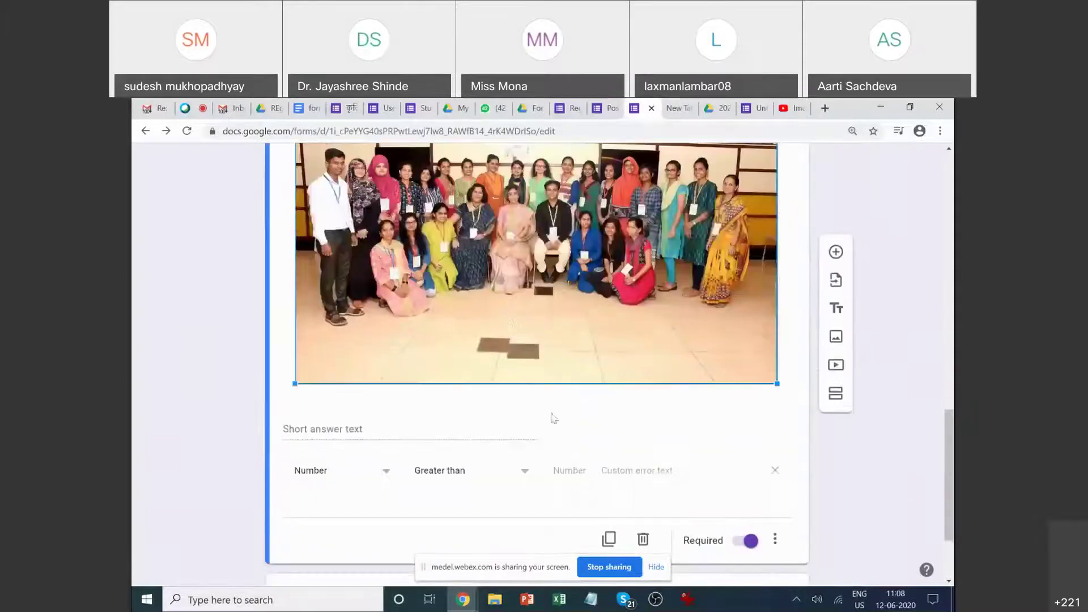
left_click(642, 539)
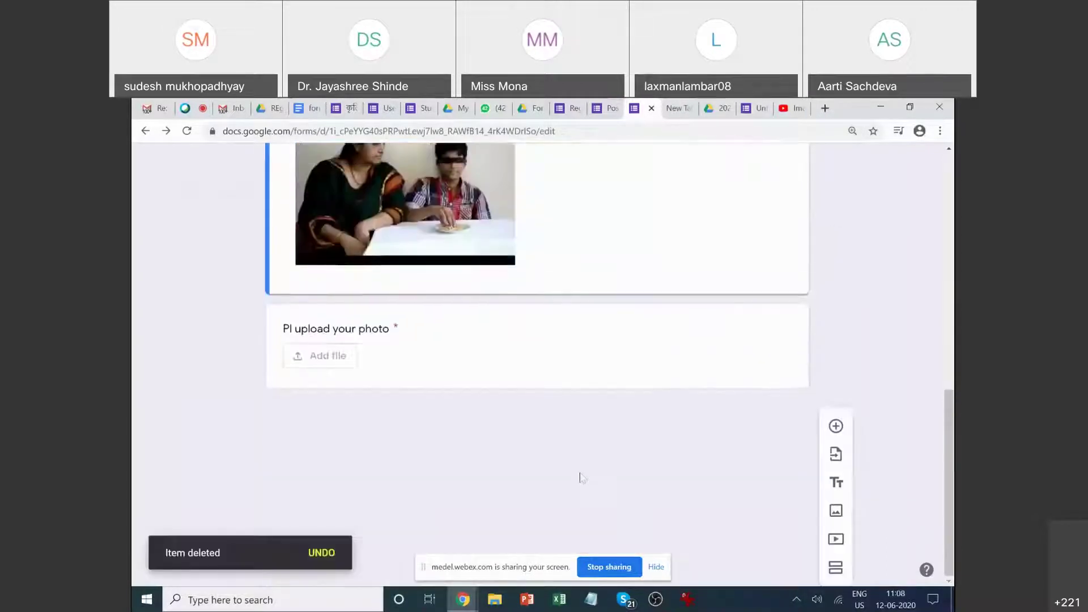
Delete the video item titled "Case: Pl watch this video carefully.".
scroll(509, 400, "up", 1)
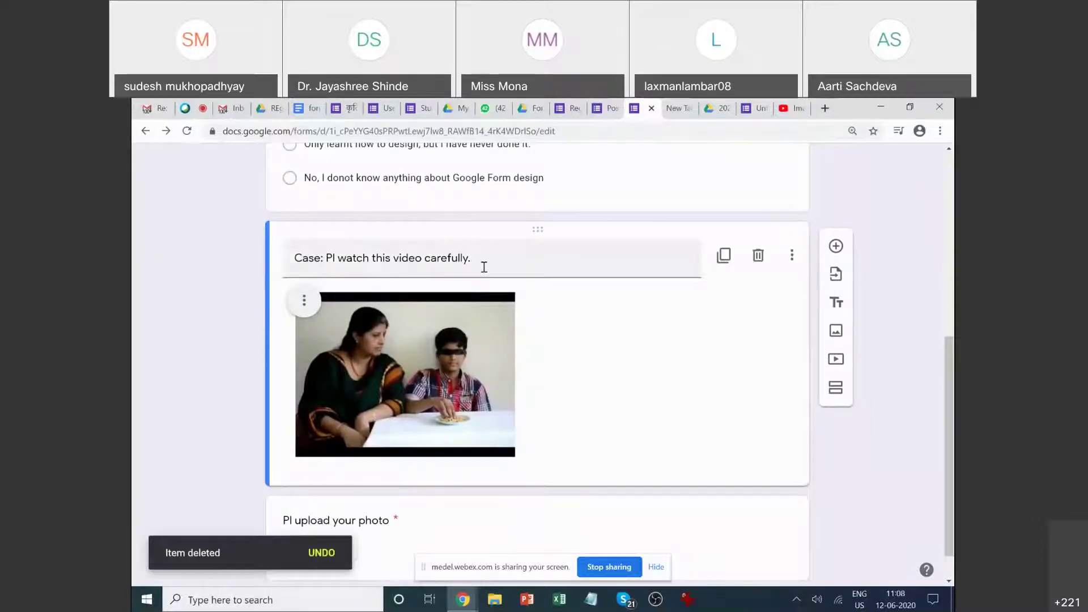
left_click(482, 336)
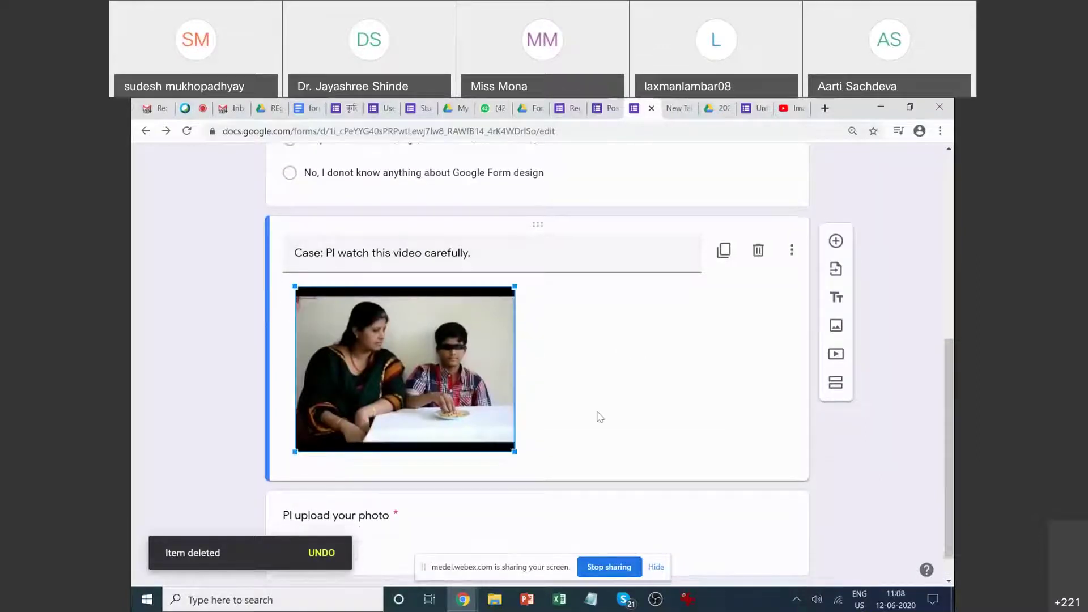
scroll(584, 396, "down", 1)
left_click(756, 217)
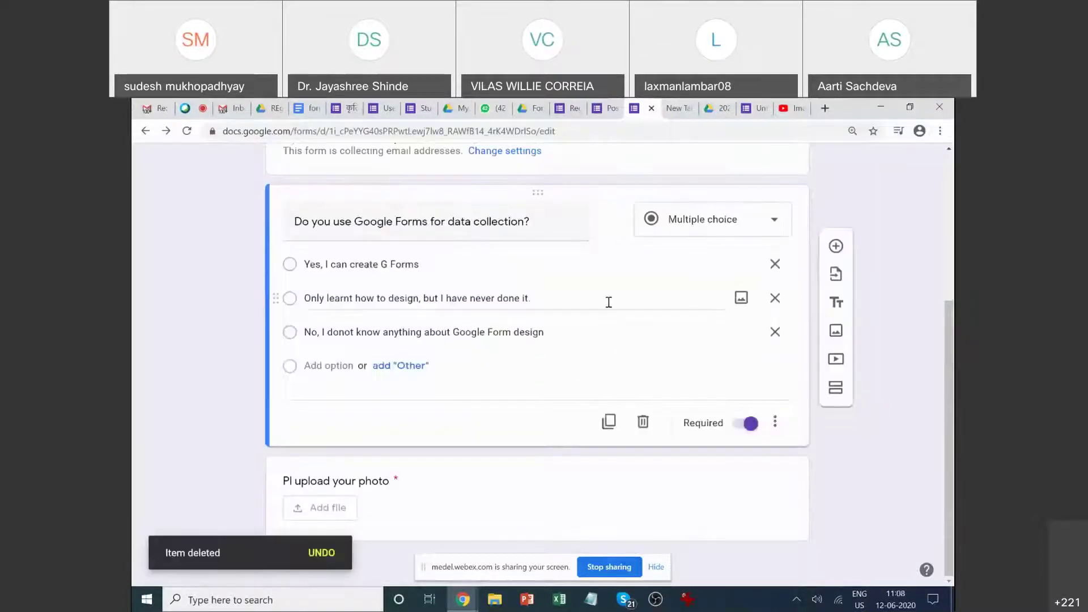
Delete the file upload question "Pl upload your photo" from the end of the form.
scroll(594, 316, "up", 3)
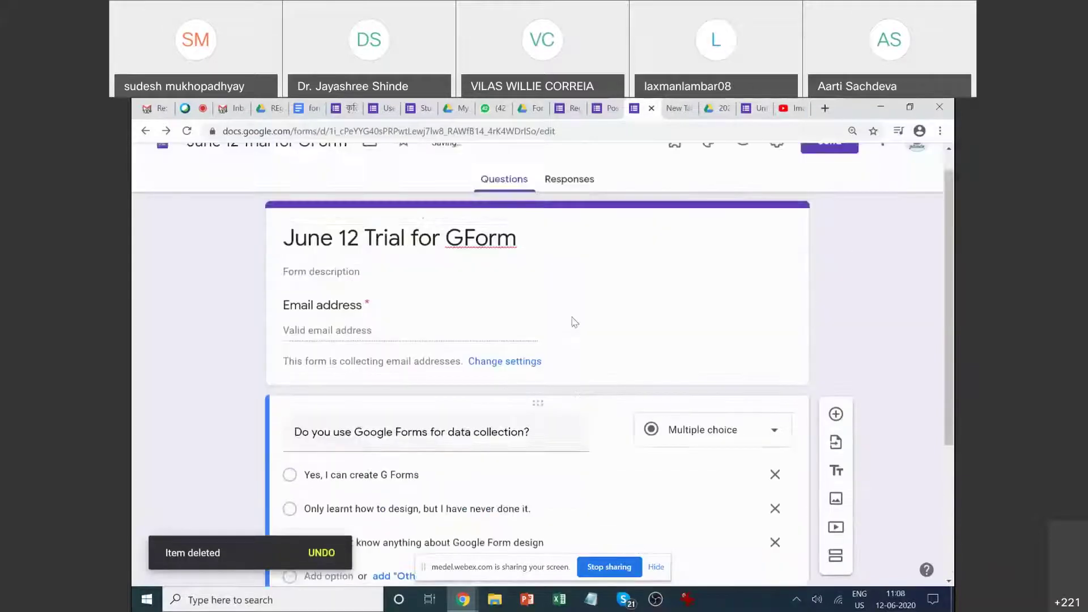
scroll(564, 314, "down", 4)
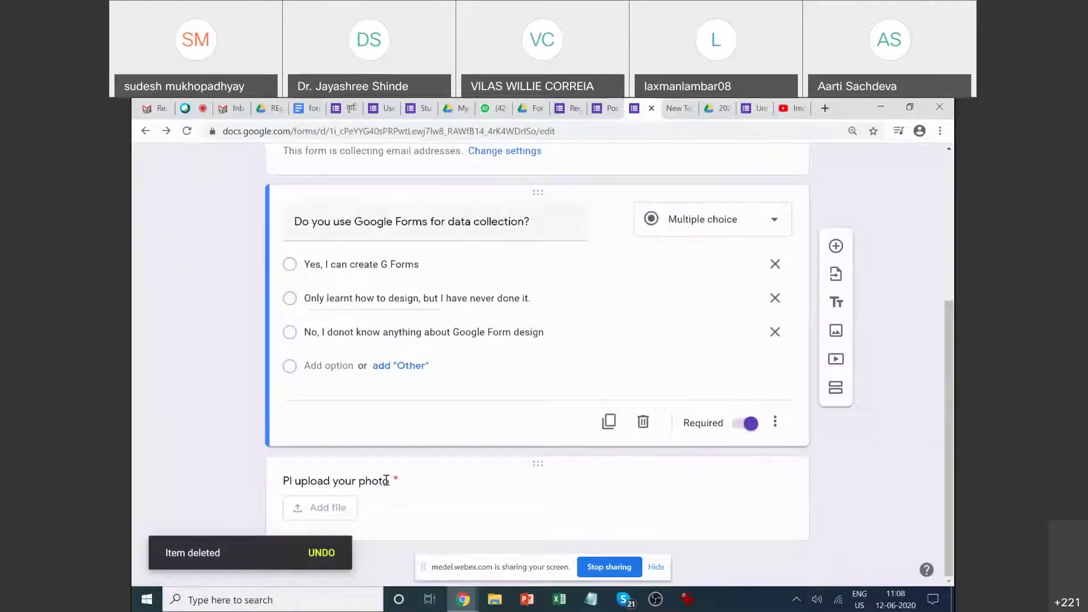
left_click(386, 481)
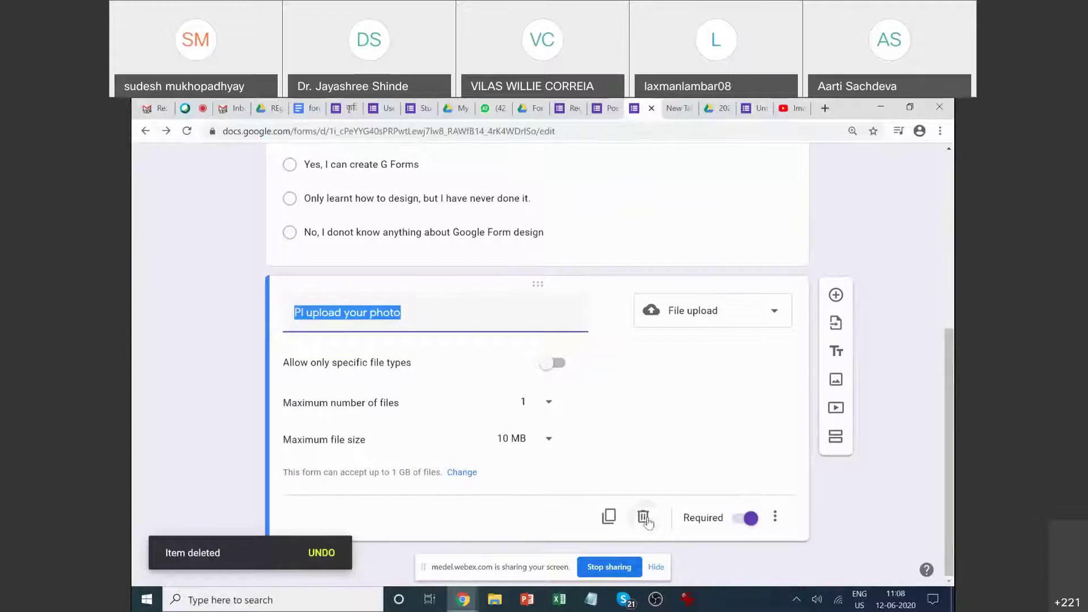
left_click(643, 517)
Add a Checkboxes question titled "Which devices do you have at home?" below the data collection question.
left_click(835, 294)
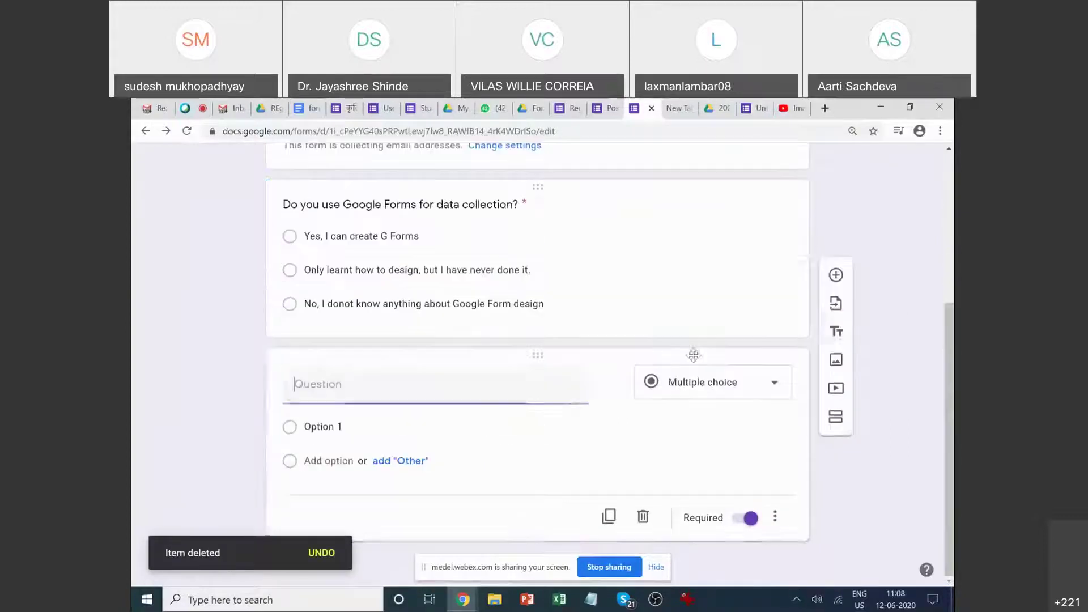
type("WH")
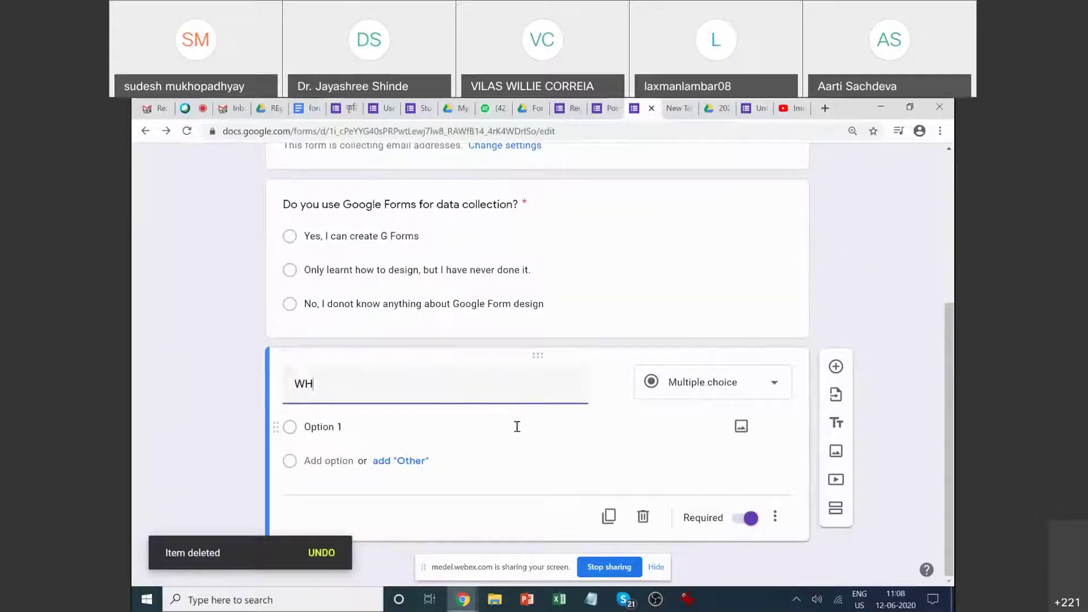
type("ich devices ")
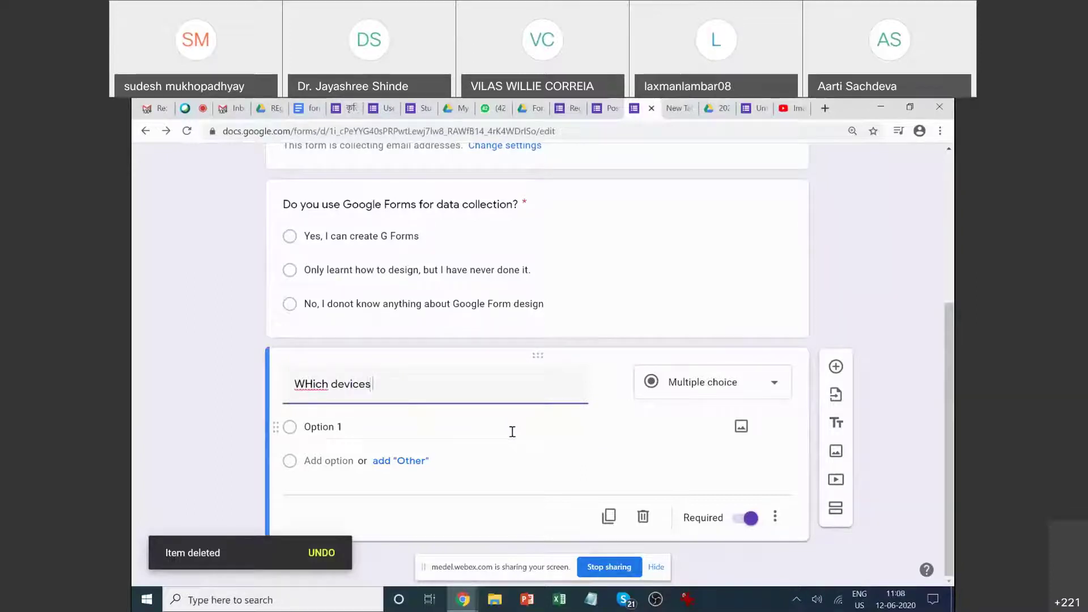
type("do yoiu have")
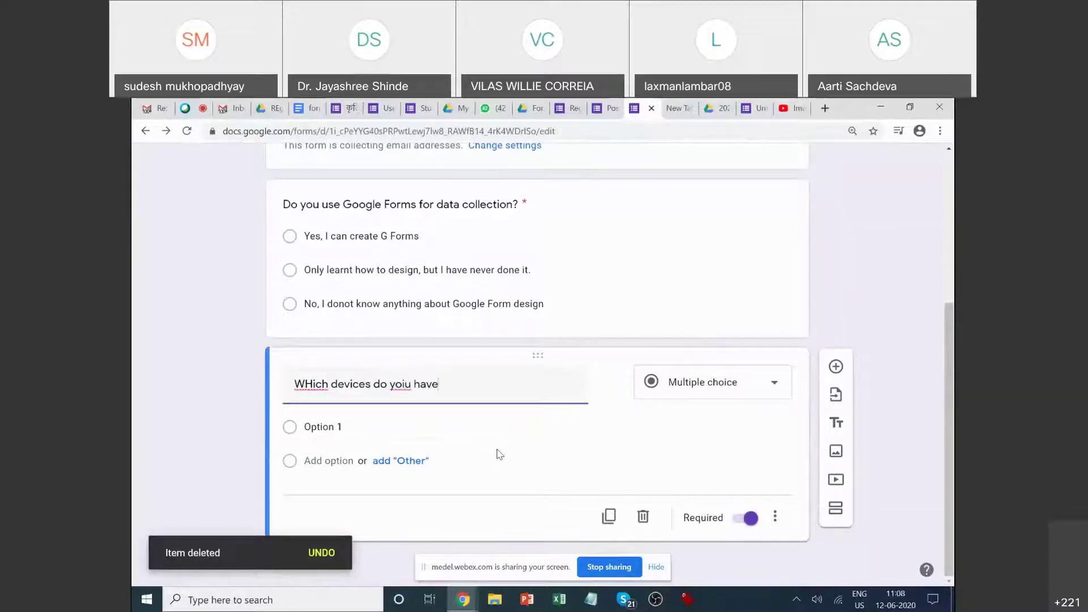
type("?")
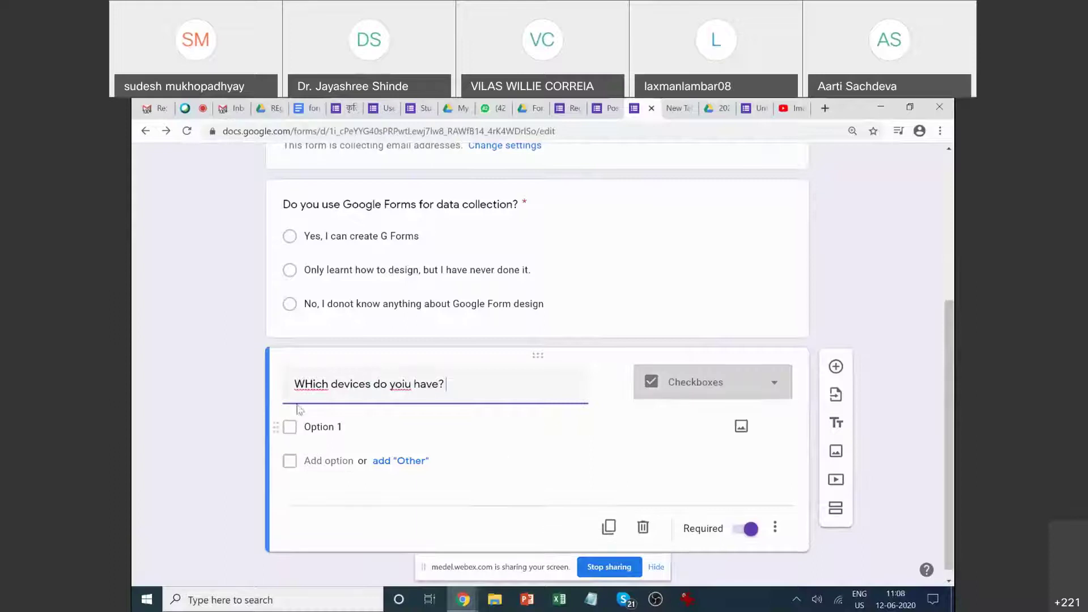
left_click_drag(314, 384, 306, 386)
type("h")
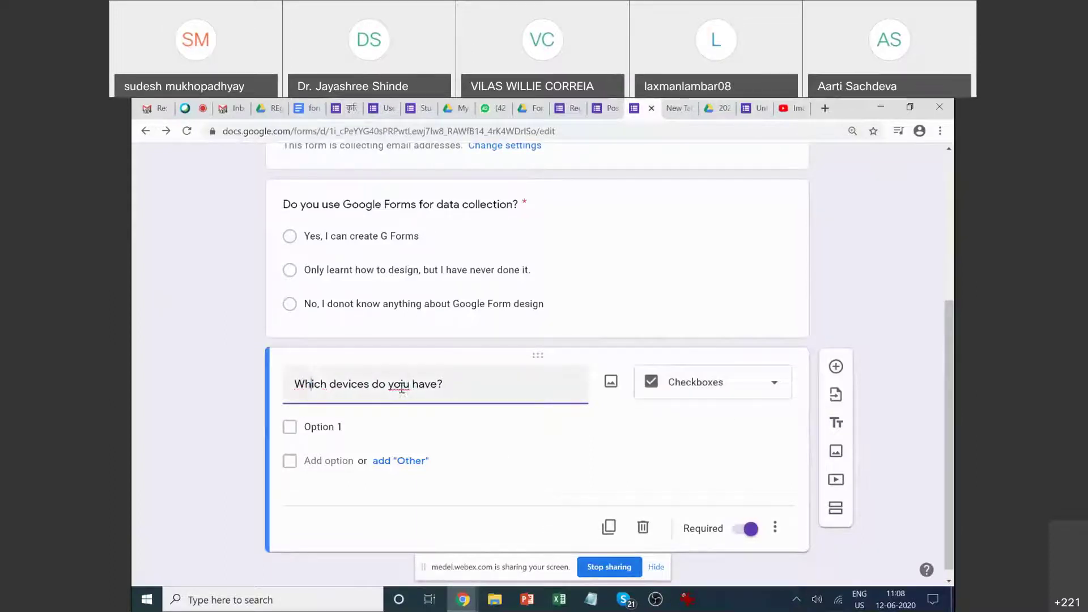
key("BackSpace")
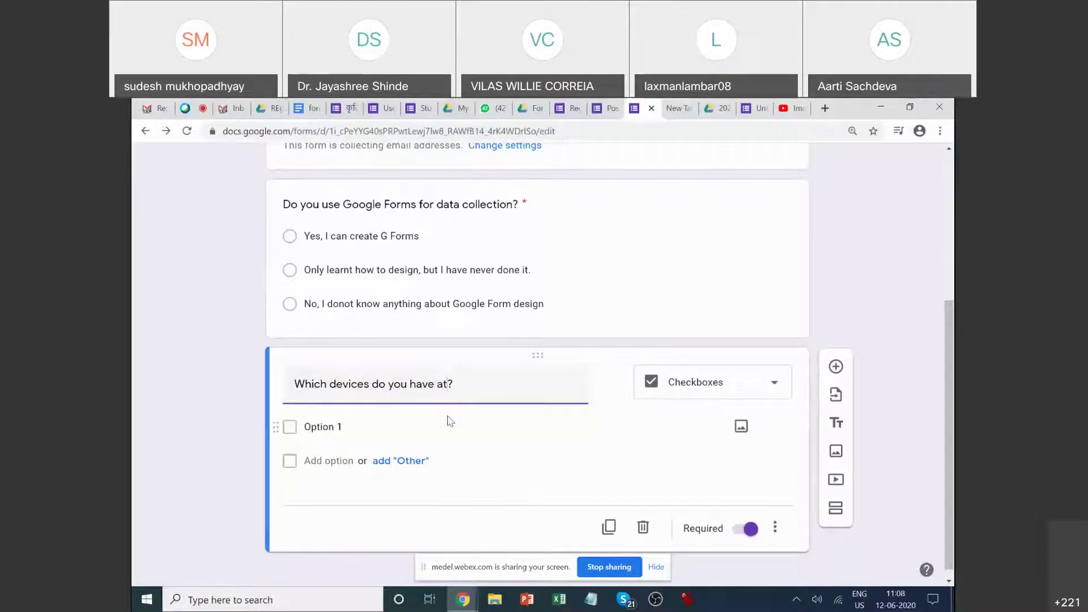
type("ome")
Enter Laptop, Desktop, Smartphone and Tablet as the answer options of the home devices question.
left_click(364, 431)
type("Laptop")
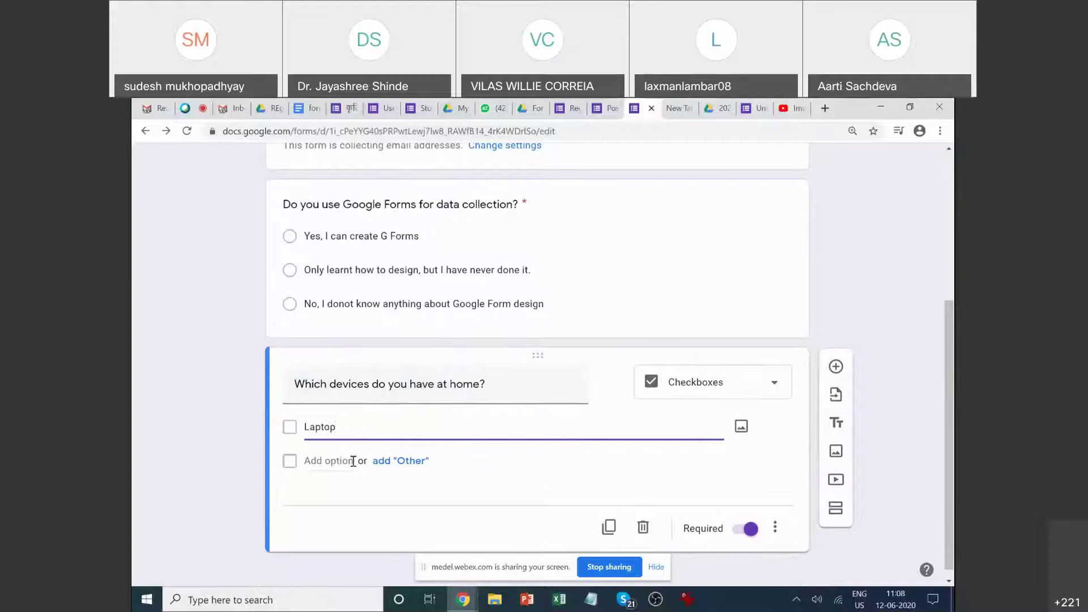
left_click(353, 459)
type("Desktop")
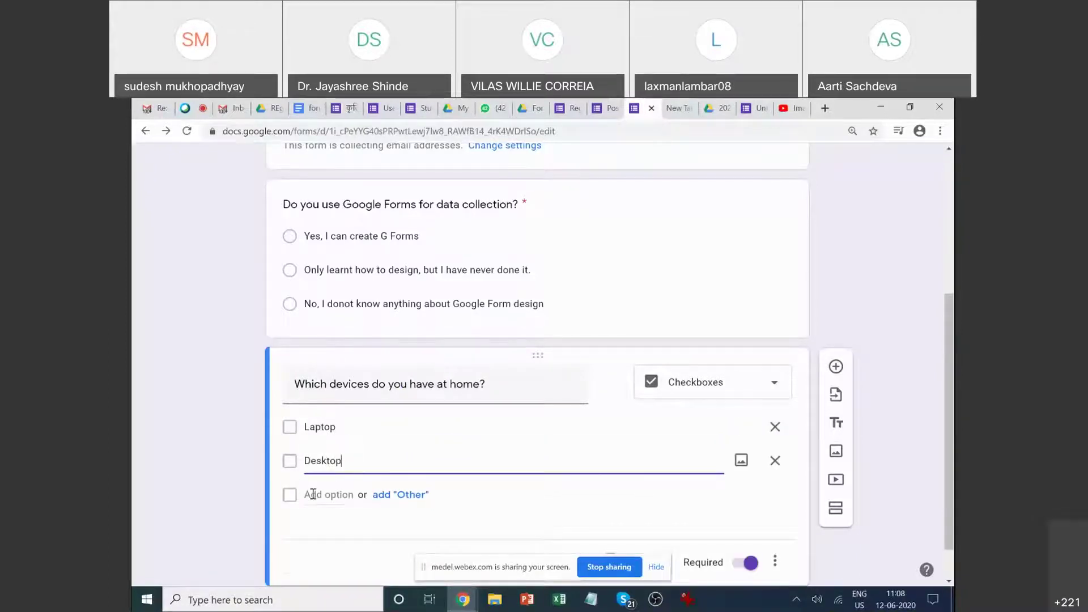
left_click(299, 495)
type("Smartphone")
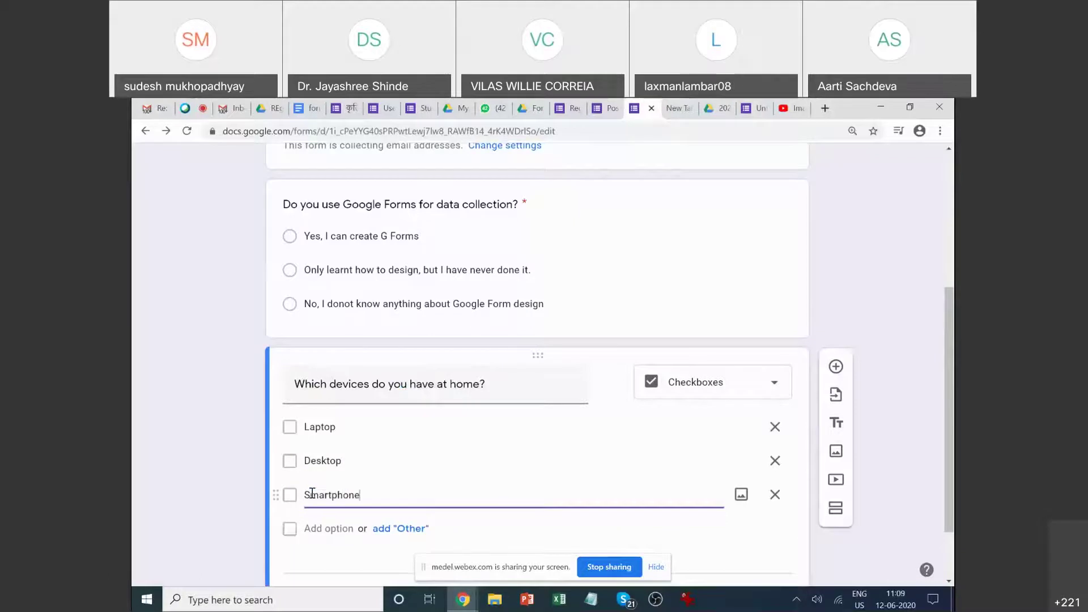
left_click(352, 528)
type("Tablet")
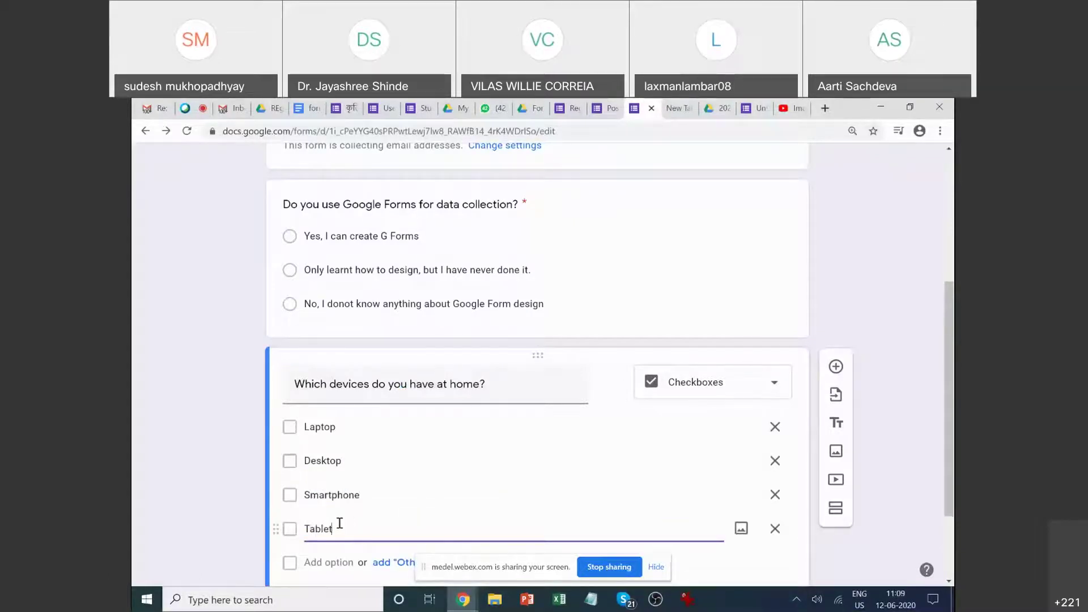
Add an "Other" choice to the home devices question and remove the unused fifth option.
left_click(335, 562)
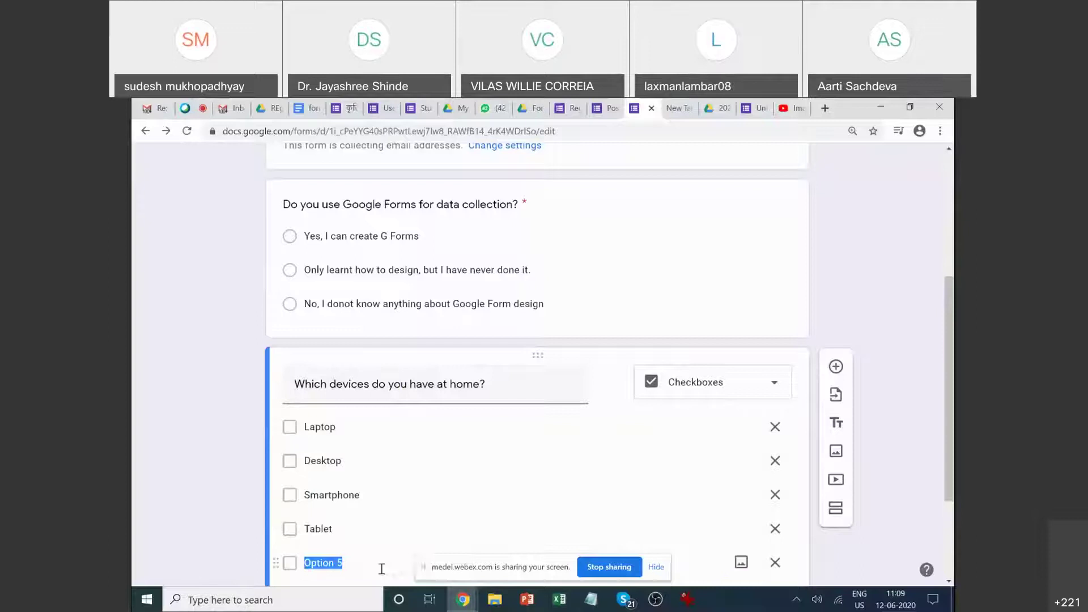
key("BackSpace")
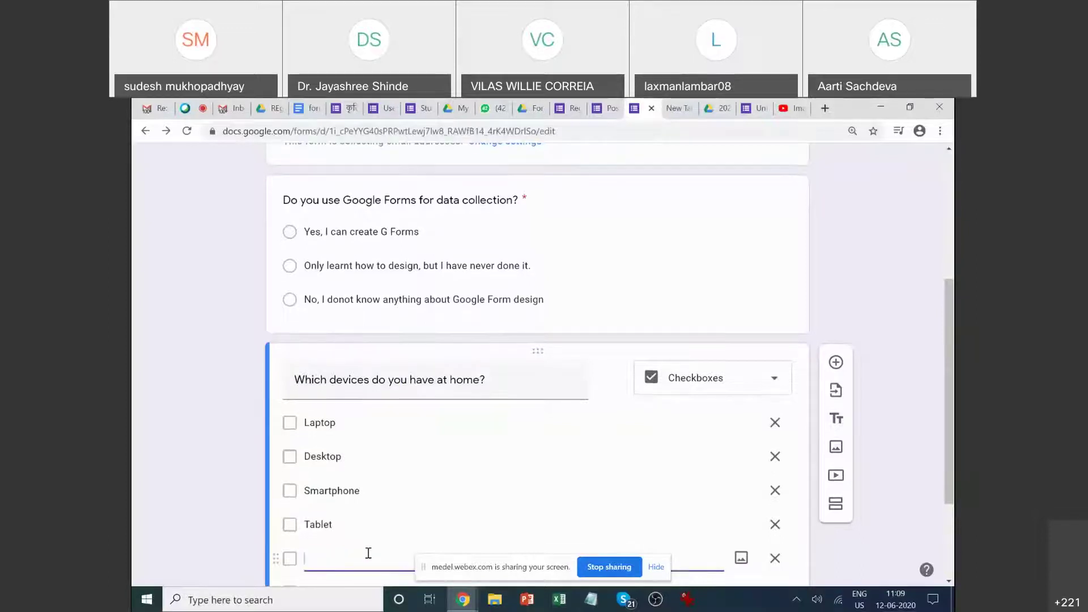
scroll(374, 561, "down", 2)
left_click(415, 453)
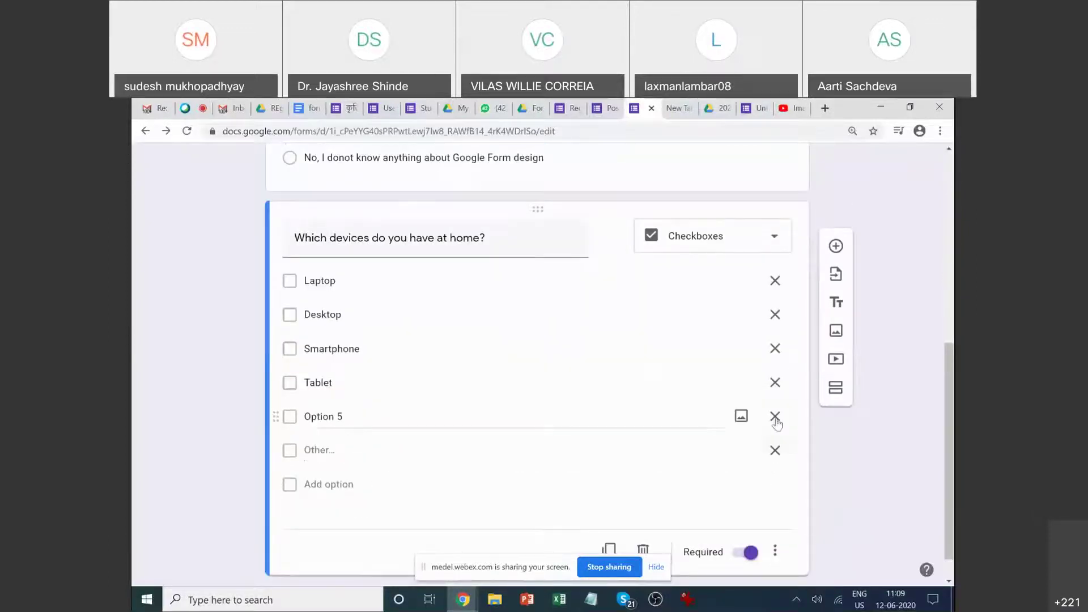
left_click(775, 416)
Add a question titled "Which of the devices are you using for participating in the session?" below the home devices question.
left_click(835, 245)
type("WH")
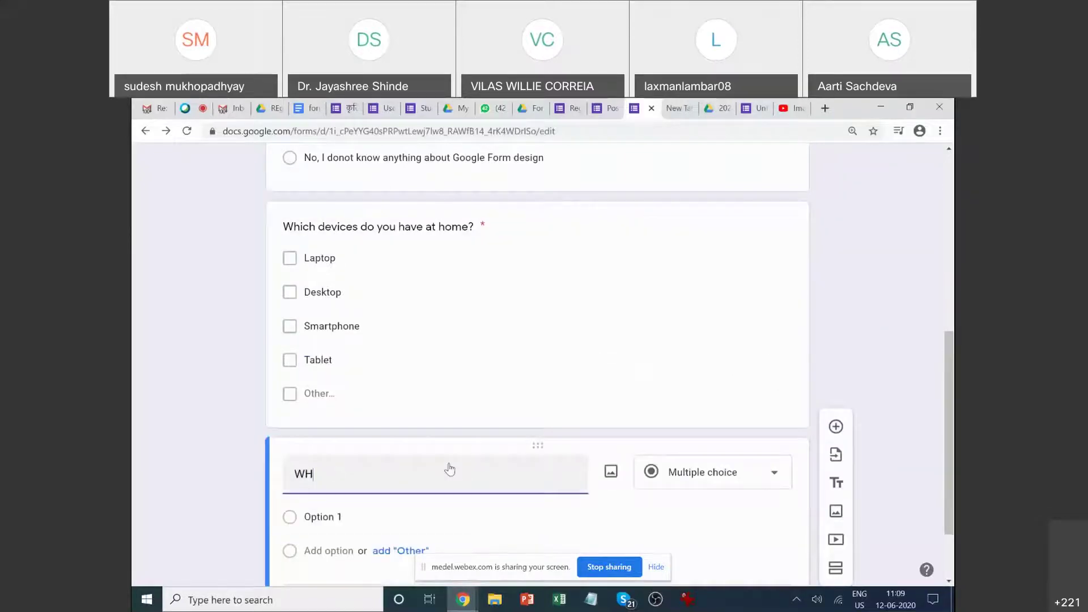
type("ich of the devices are you using for par")
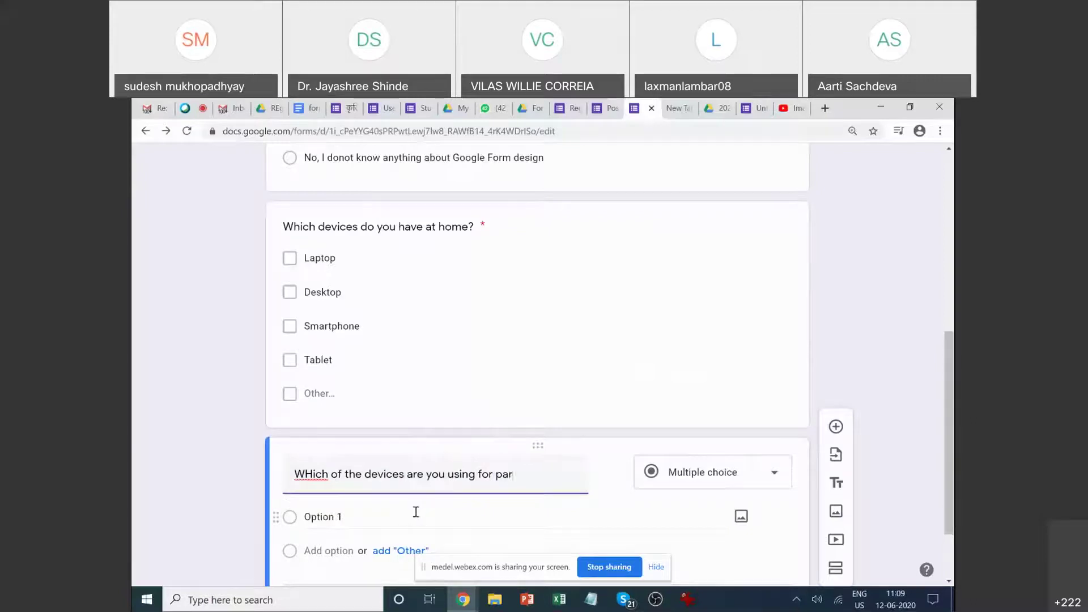
type("ticipating i")
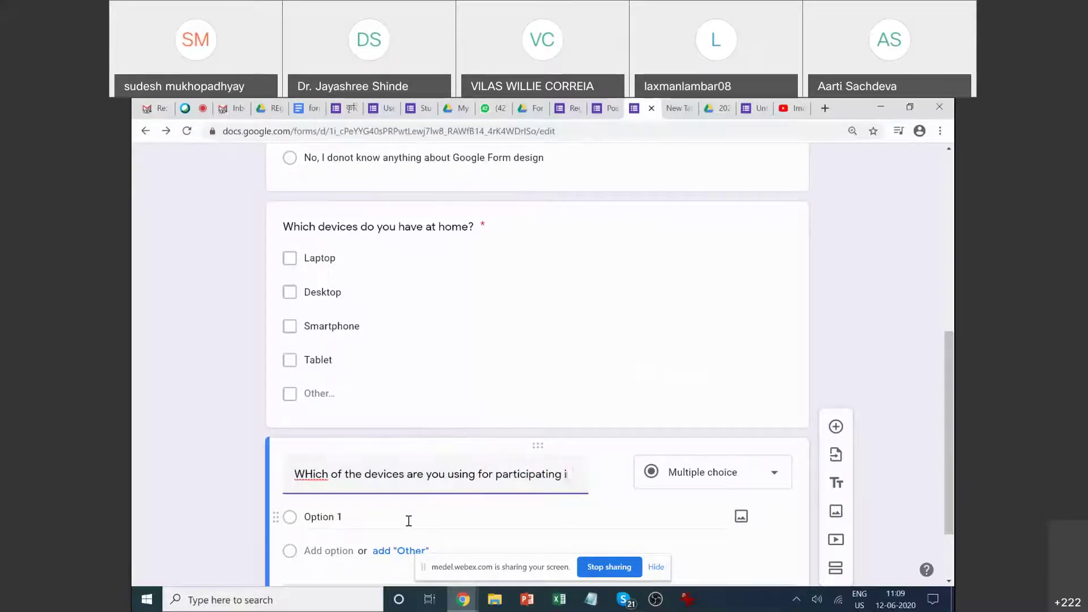
type("n the sess")
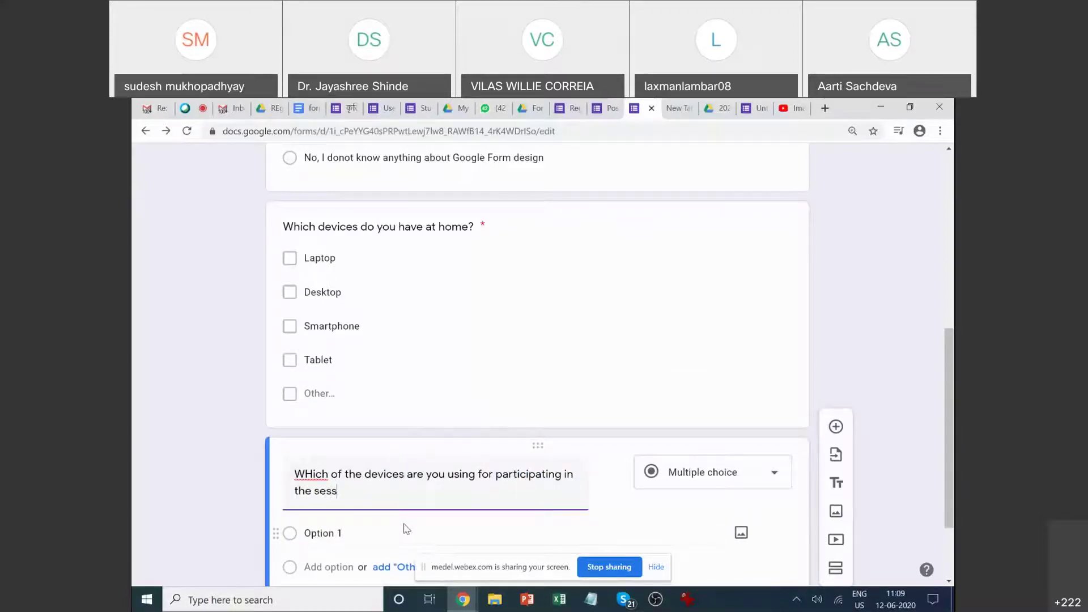
type("ion?")
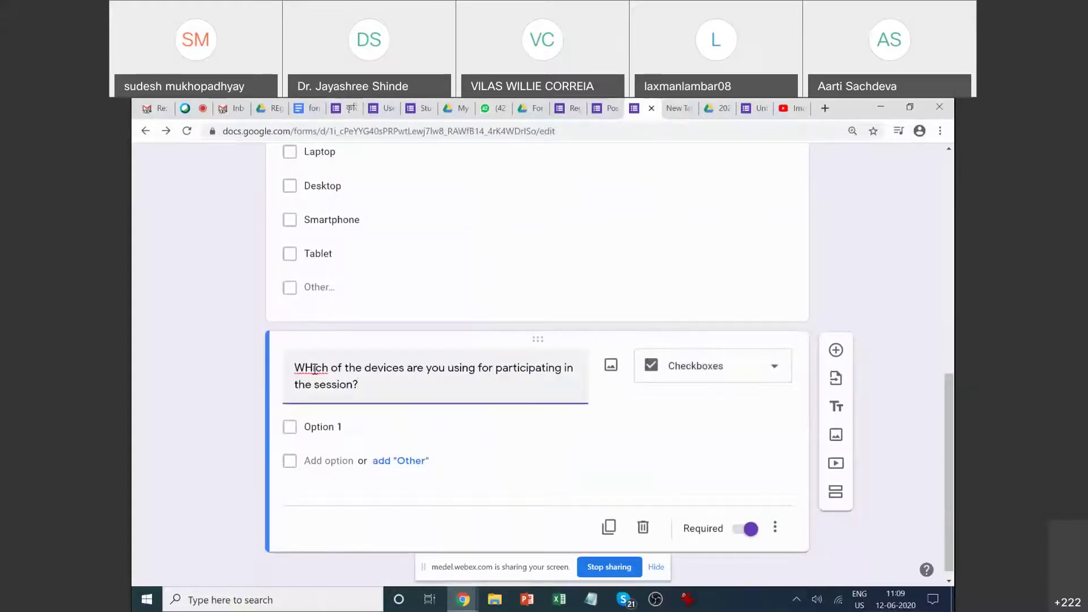
type("h")
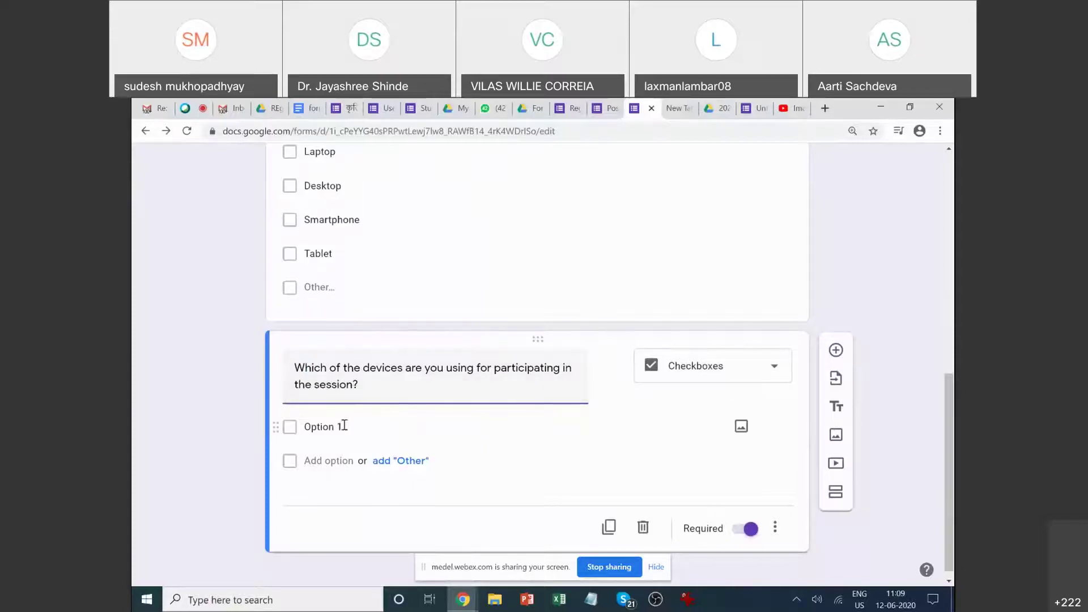
Enter Laptop, Desktop, Smartphone and Tablet as the answer options of the session devices question.
left_click(383, 419)
scroll(389, 431, "up", 1)
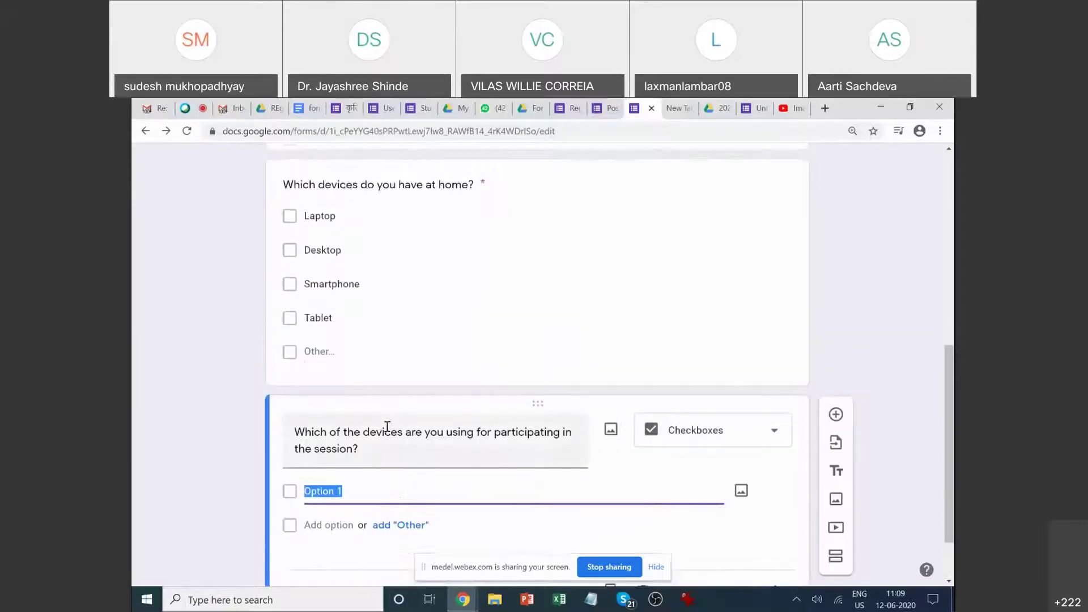
type("Laptop")
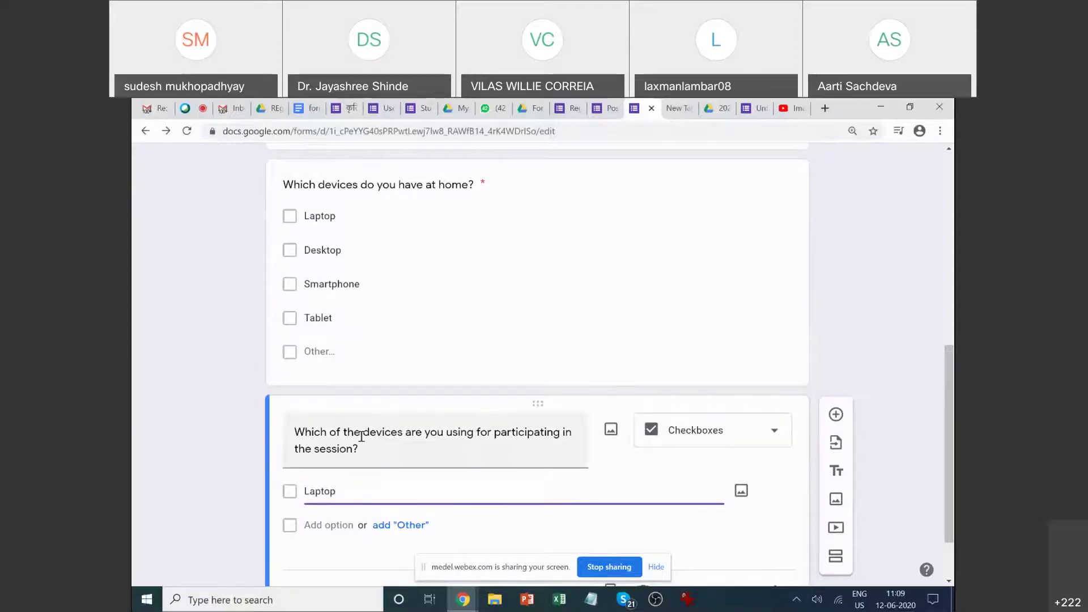
left_click(333, 525)
type("Desktop")
scroll(311, 518, "down", 2)
left_click(310, 447)
type("SMar")
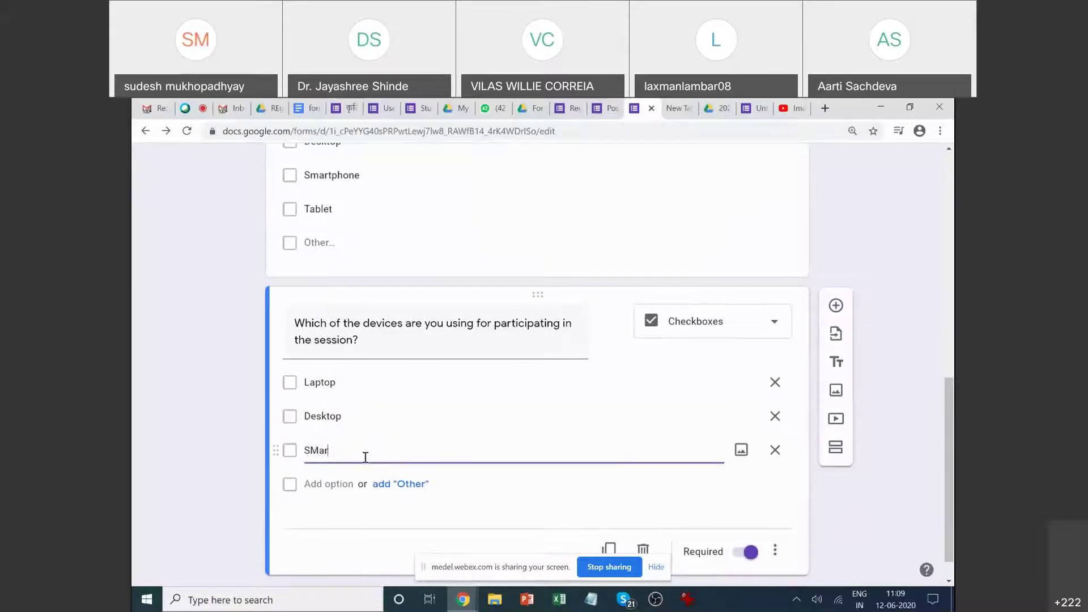
type("tphone")
left_click_drag(309, 450, 316, 450)
type("m")
left_click(340, 484)
type("Tablet")
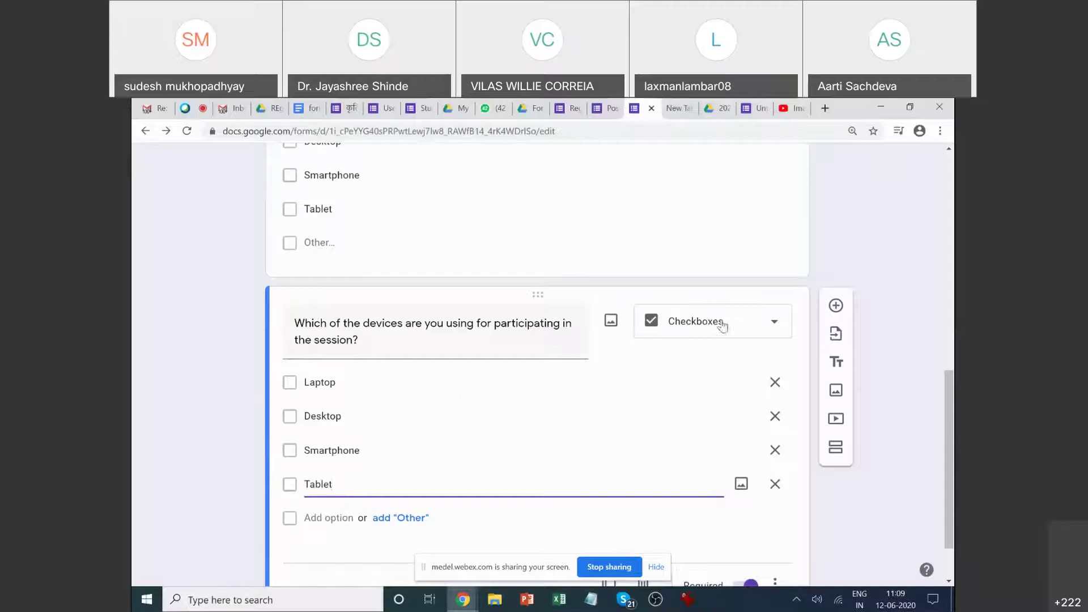
Add an "Other" choice to the session devices question and change its type to Multiple choice.
scroll(622, 321, "down", 2)
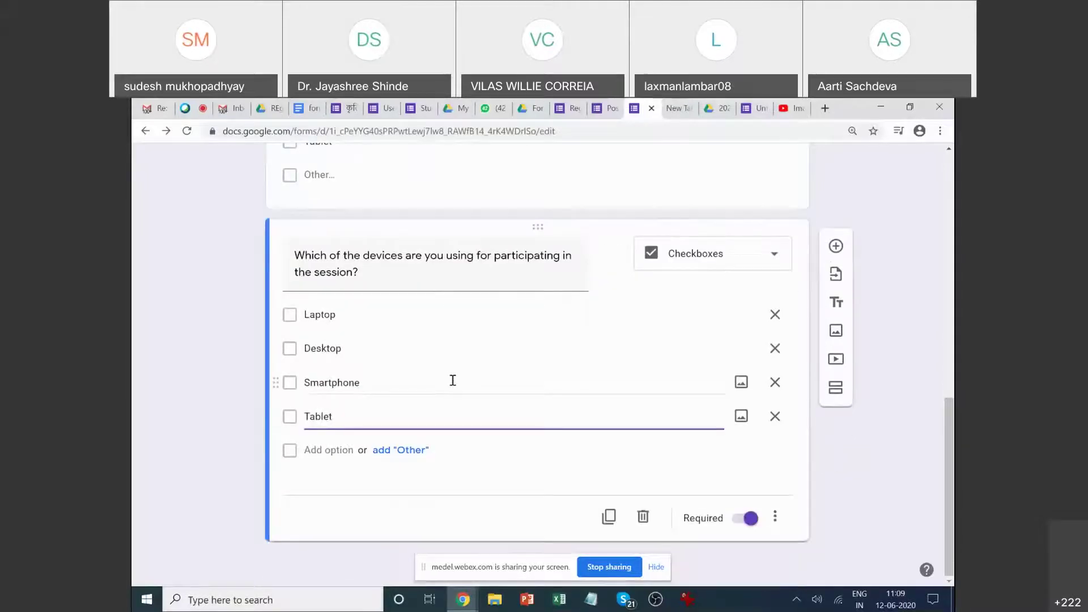
left_click(400, 450)
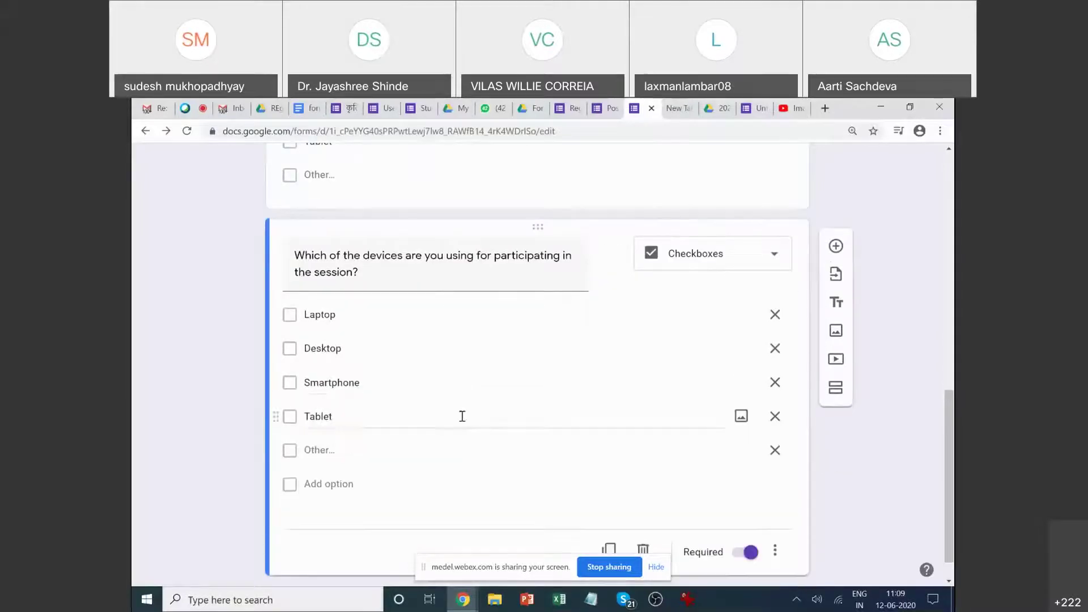
left_click(685, 264)
left_click(688, 262)
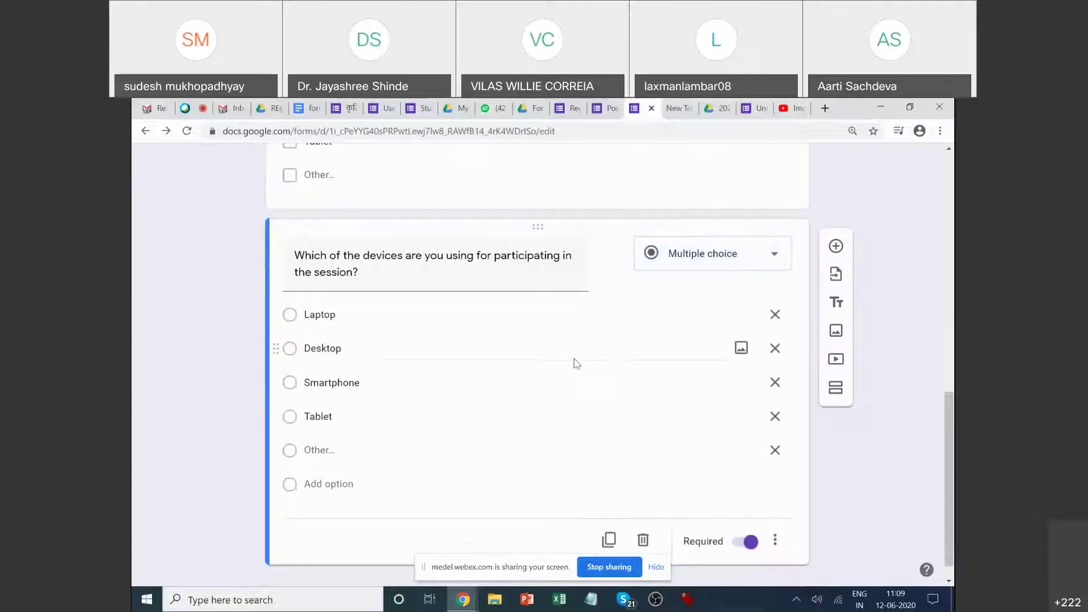
Review the form from its title and email address field down through all three questions.
scroll(573, 357, "down", 1)
scroll(612, 360, "up", 8)
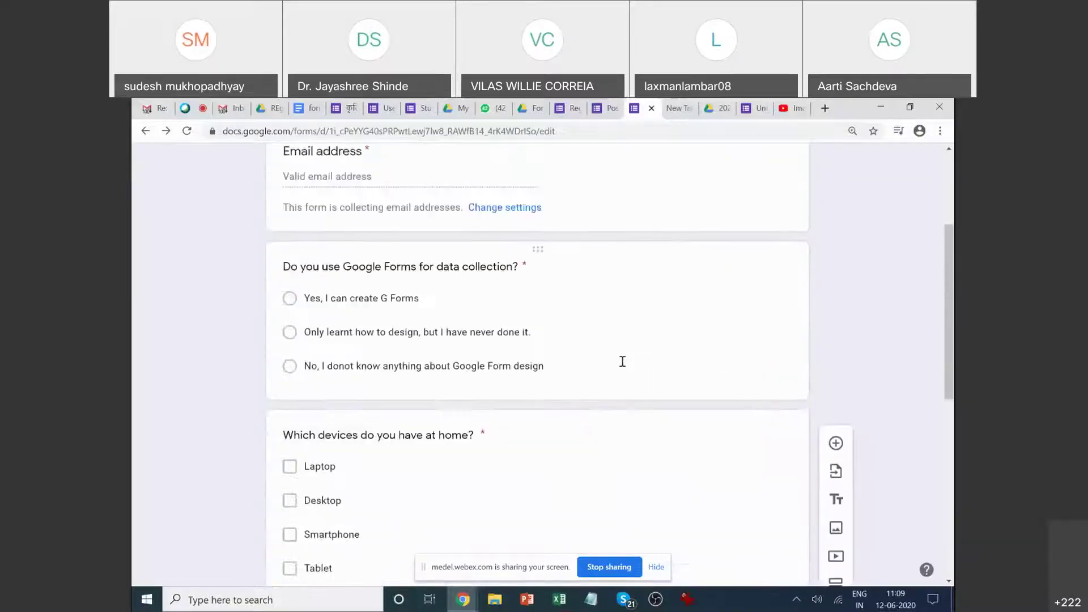
scroll(625, 365, "up", 2)
scroll(633, 367, "down", 7)
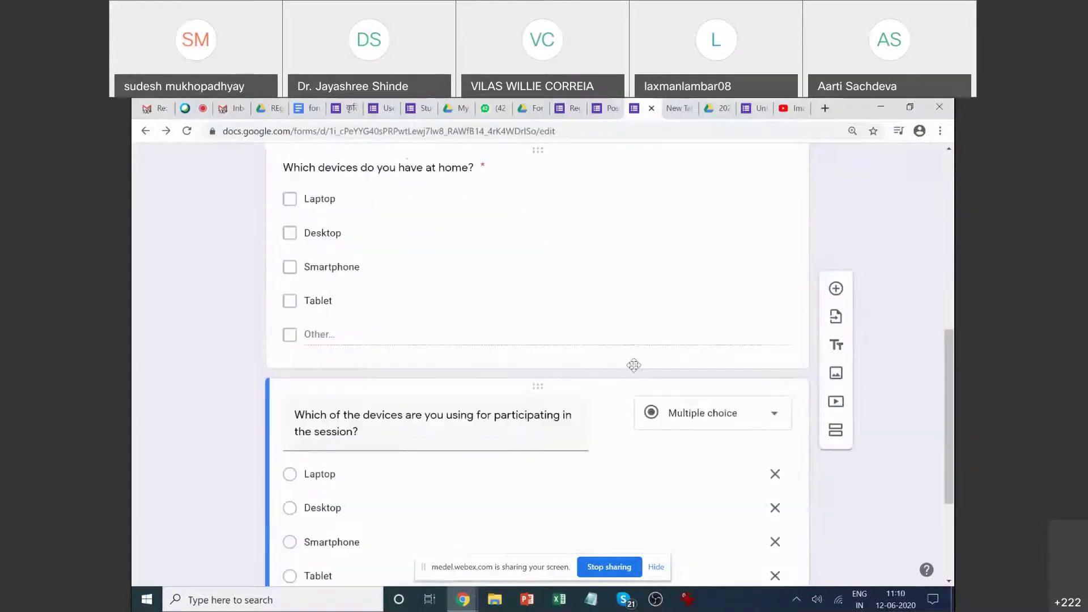
scroll(633, 366, "down", 3)
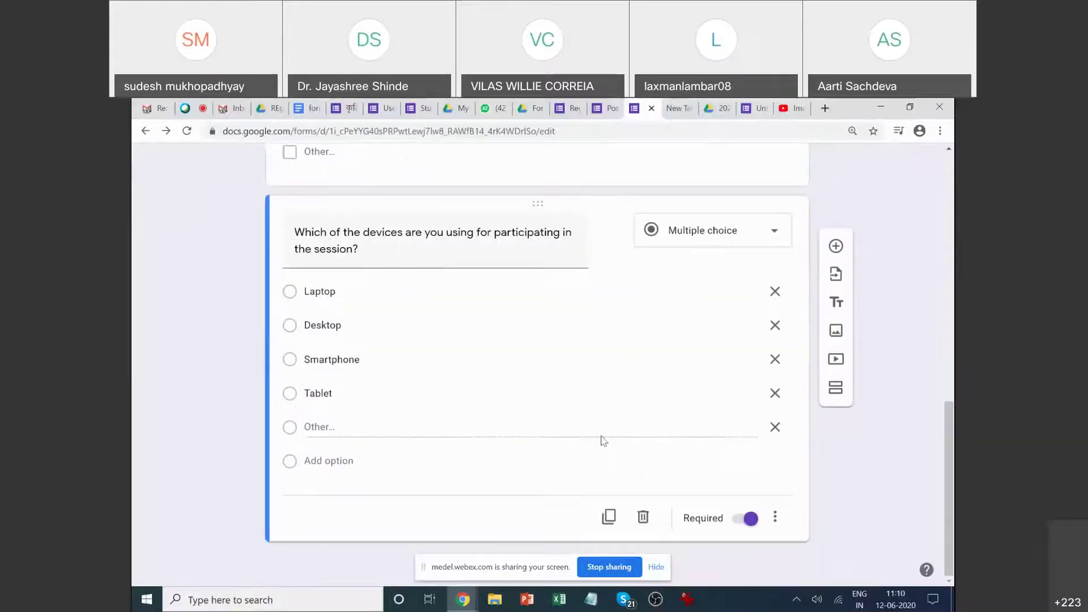
scroll(601, 440, "up", 12)
scroll(671, 361, "up", 2)
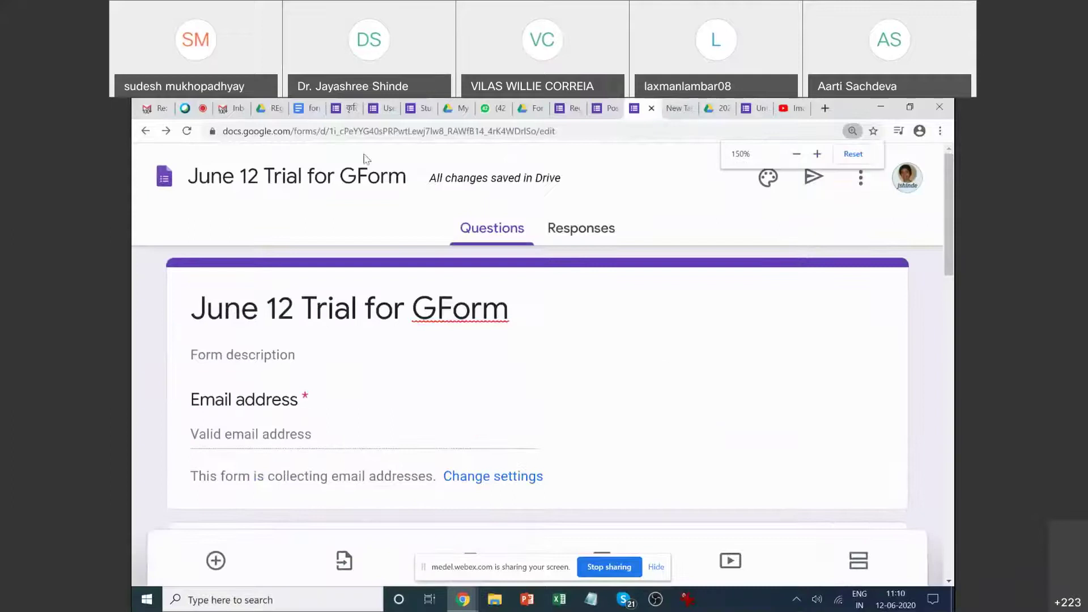
left_click(354, 131)
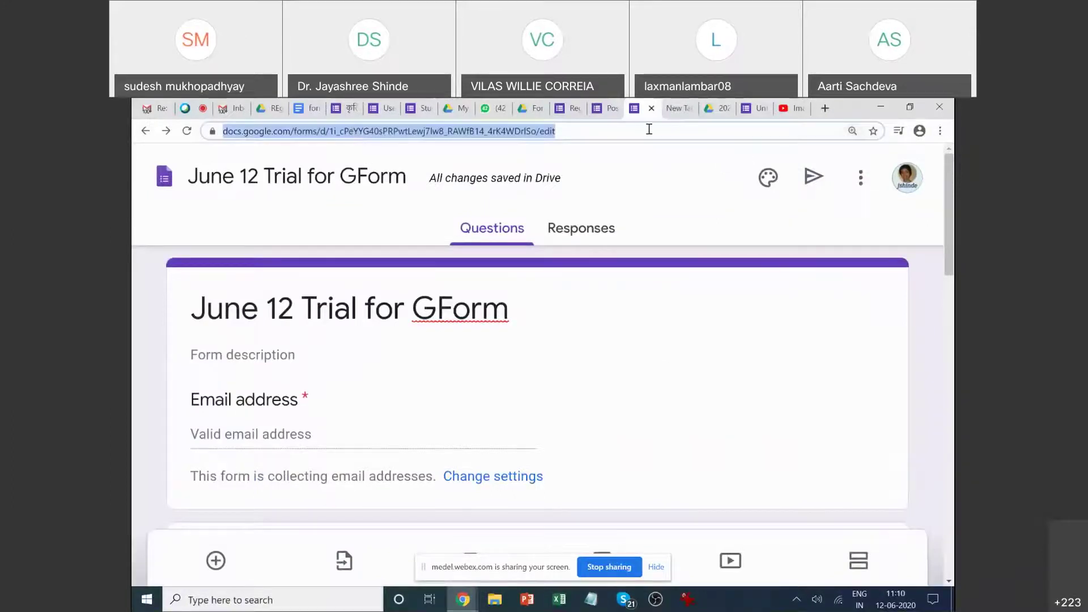
scroll(583, 318, "down", 7)
scroll(573, 328, "up", 2)
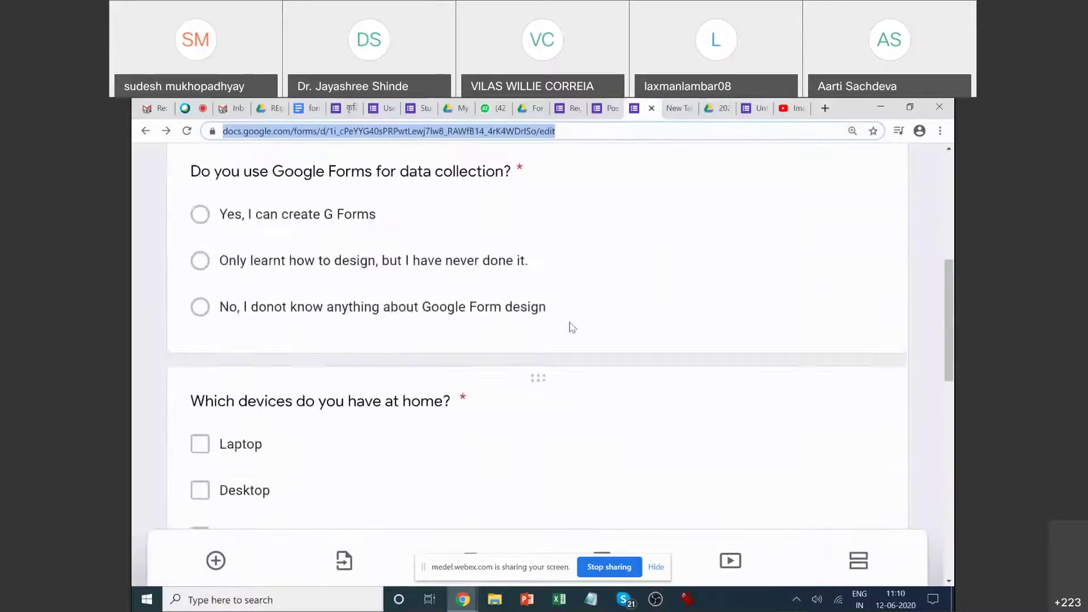
scroll(572, 328, "up", 2)
left_click(617, 349)
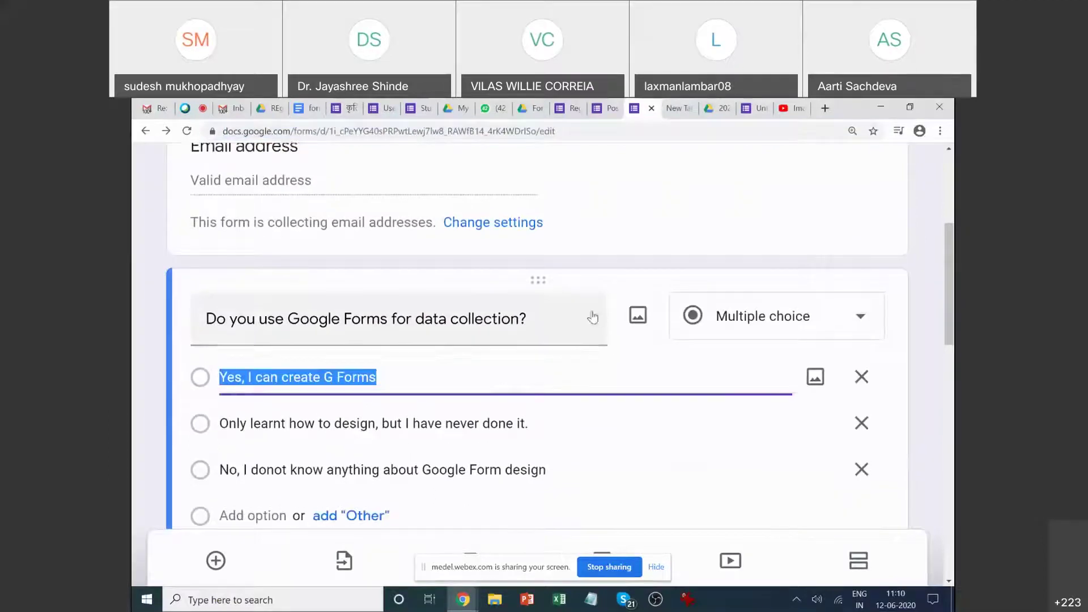
Open the form's general settings and set response receipts to Always.
scroll(617, 328, "up", 4)
key("ctrl+minus")
key("ctrl+minus")
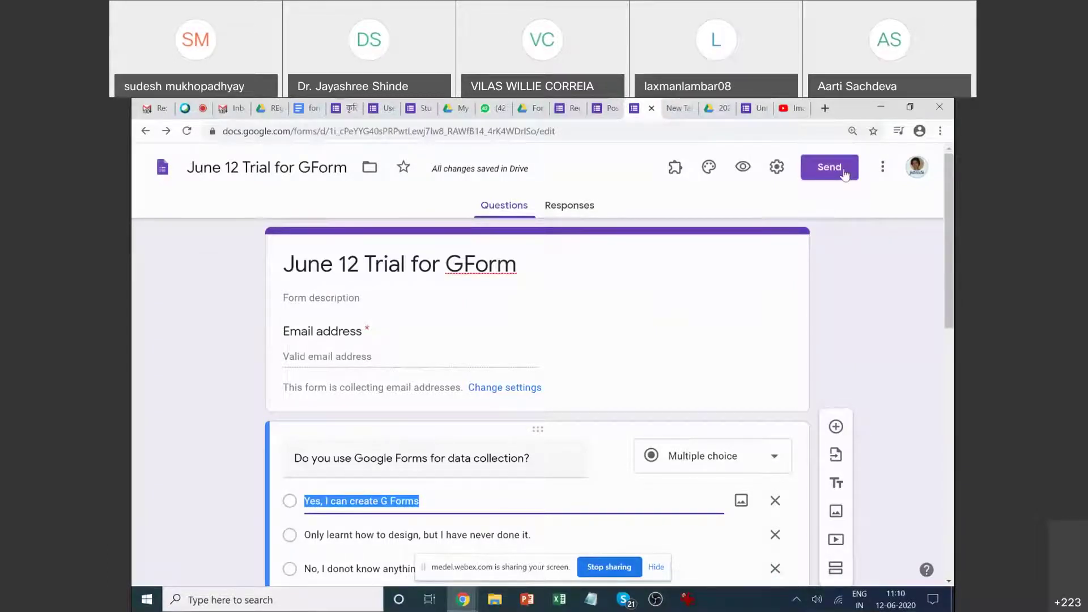
left_click(777, 168)
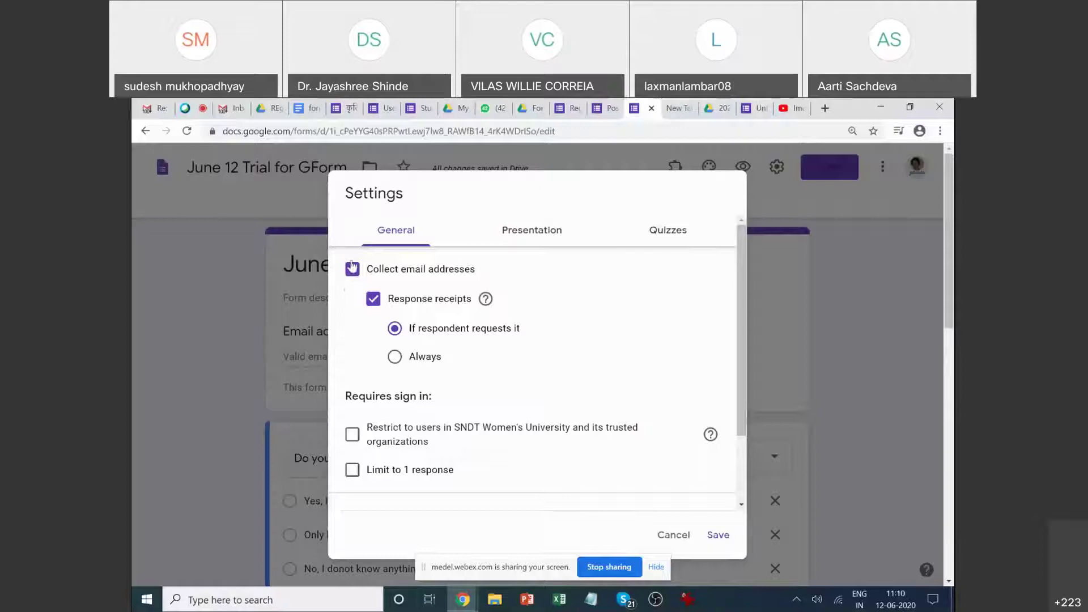
key("Escape")
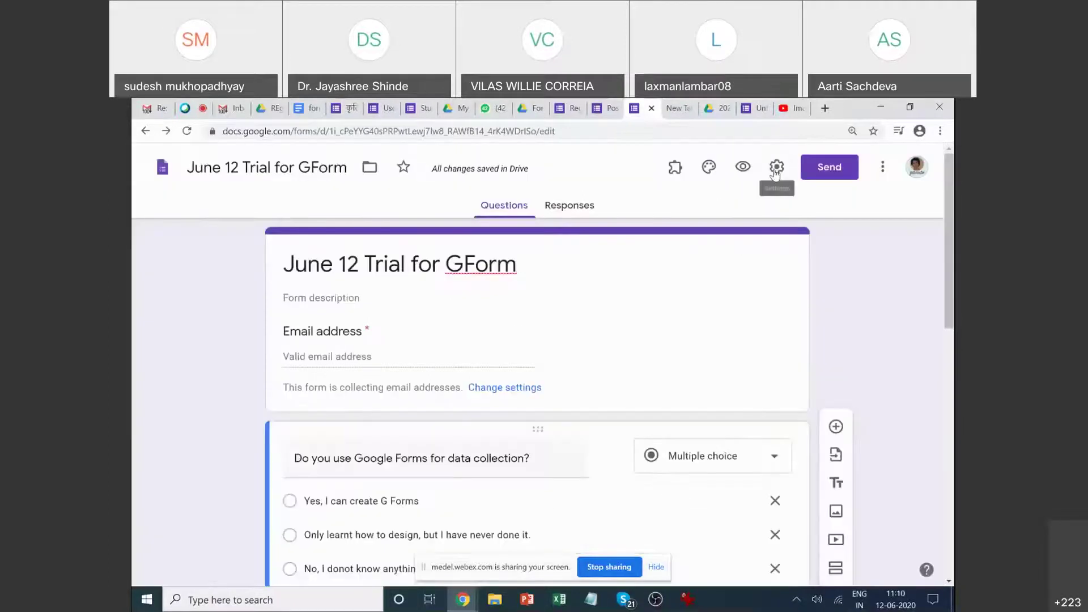
key("ctrl+plus")
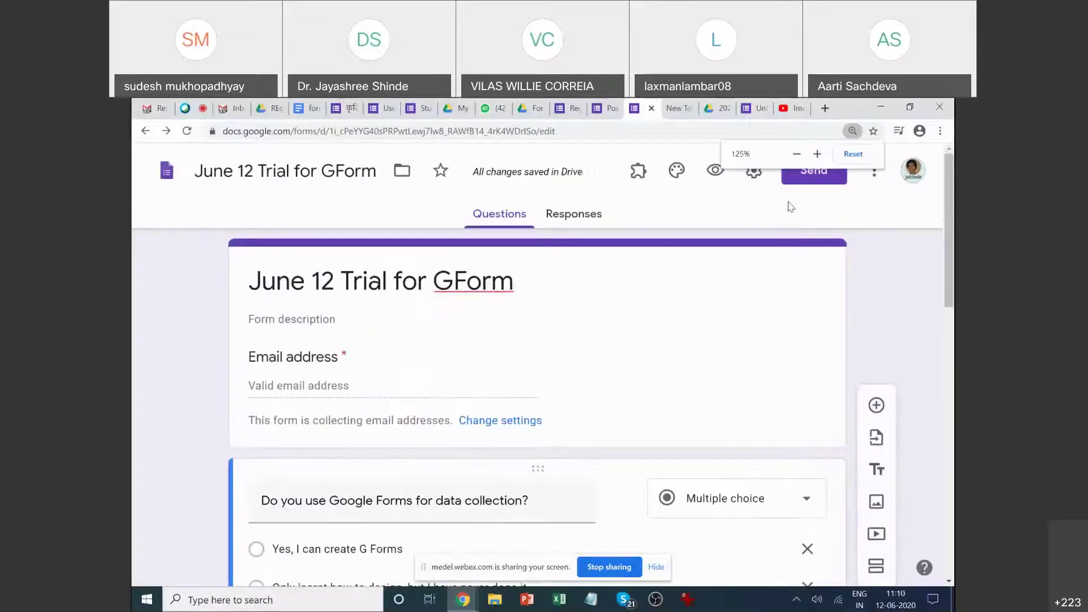
left_click(754, 170)
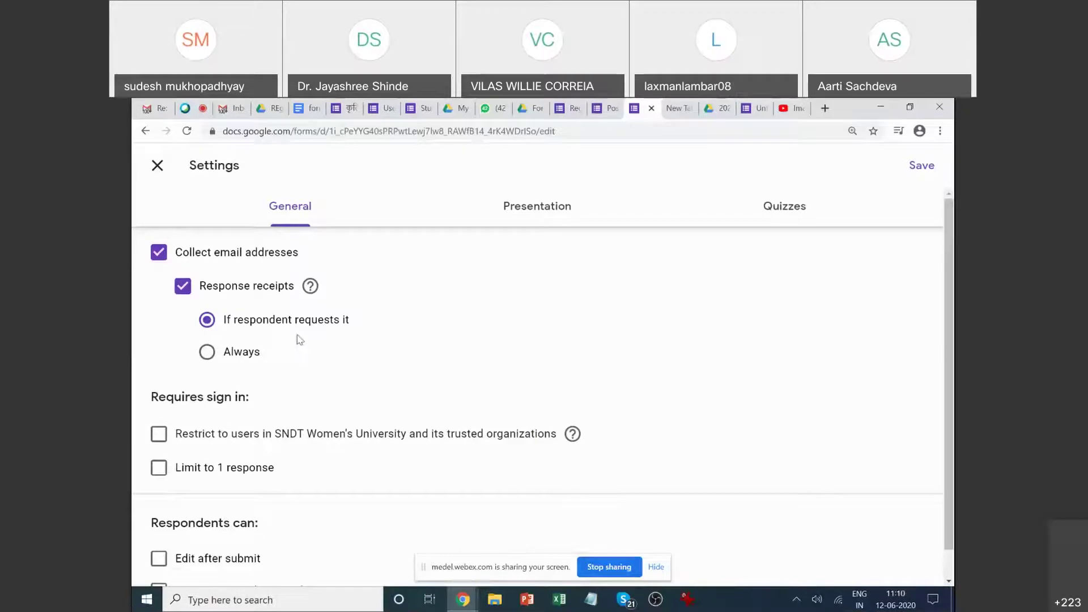
left_click(208, 353)
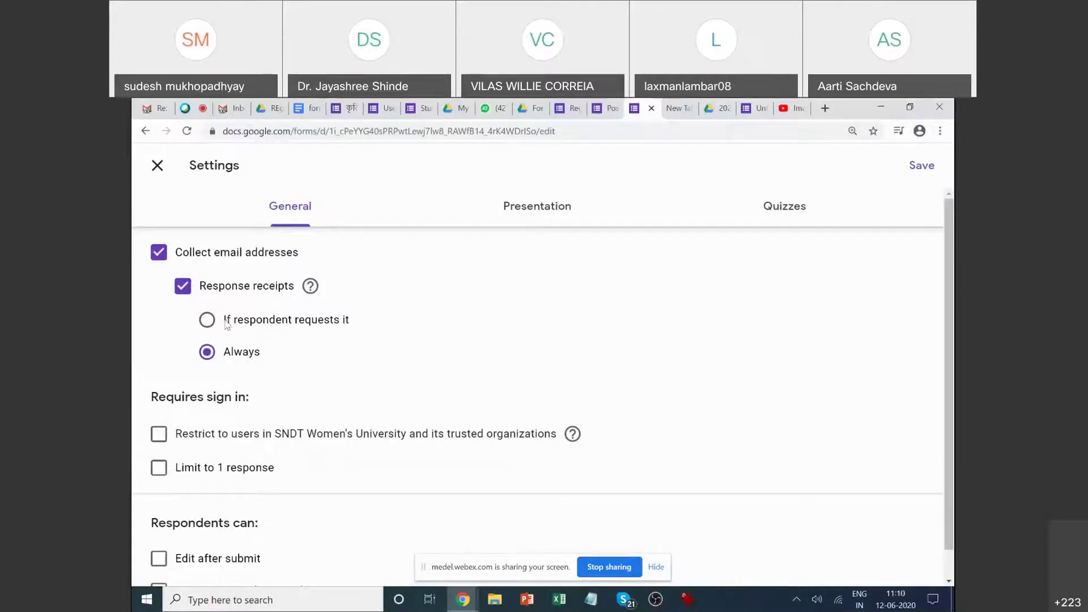
Switch response receipts to "If respondent requests it" in the form settings.
scroll(259, 384, "down", 1)
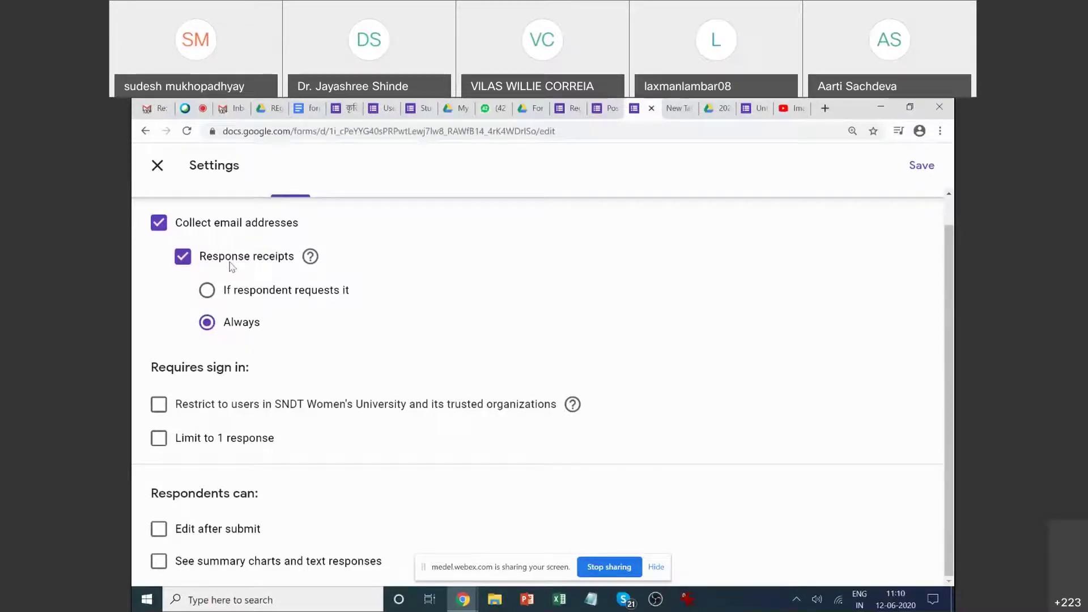
left_click(245, 300)
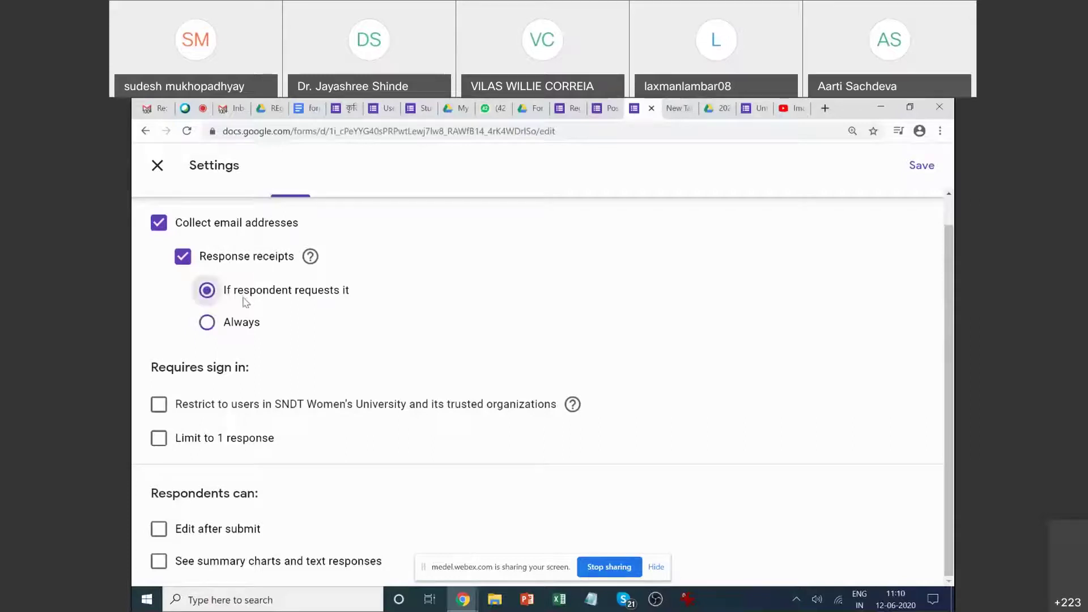
left_click_drag(372, 294, 222, 302)
left_click(294, 295)
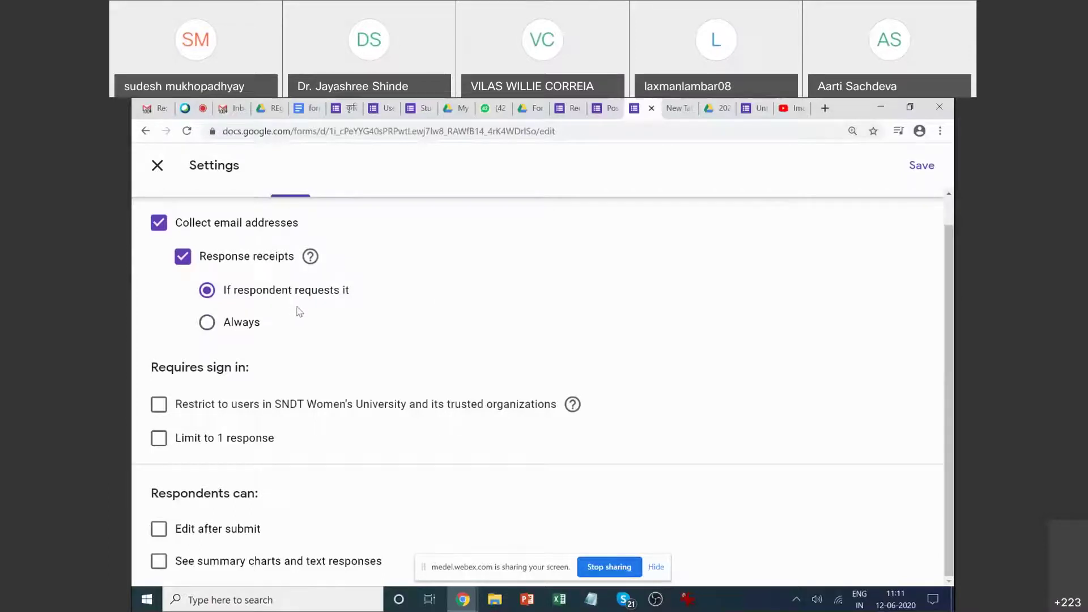
Turn response receipts off and on again, with the Always option selected.
left_click(257, 325)
left_click(183, 257)
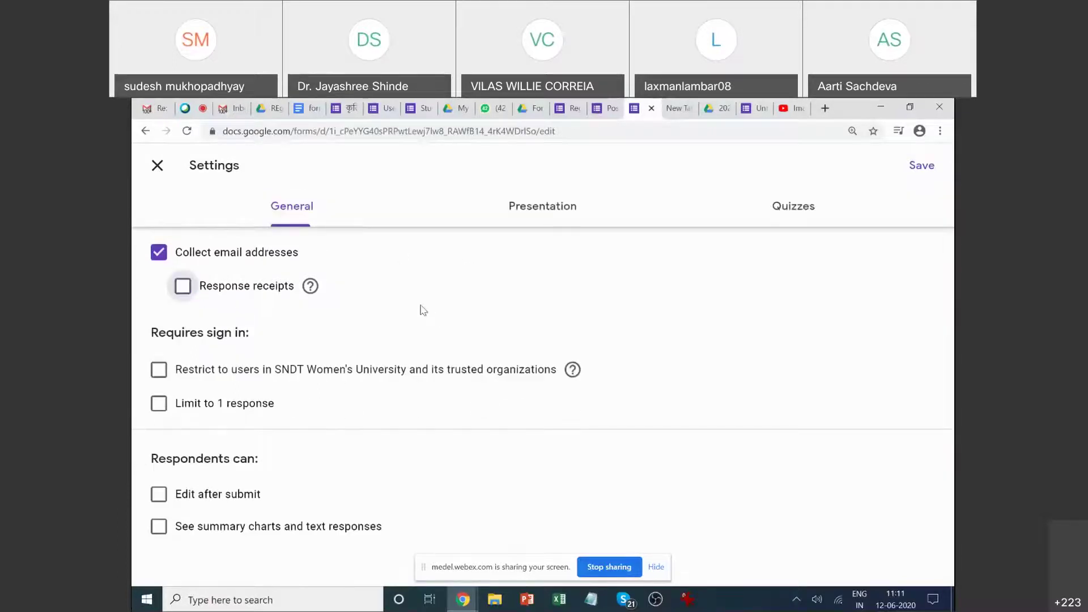
left_click(184, 290)
left_click(244, 356)
Restrict the form to users in SNDT Women's University and its trusted organizations under the sign-in requirements.
scroll(357, 381, "down", 1)
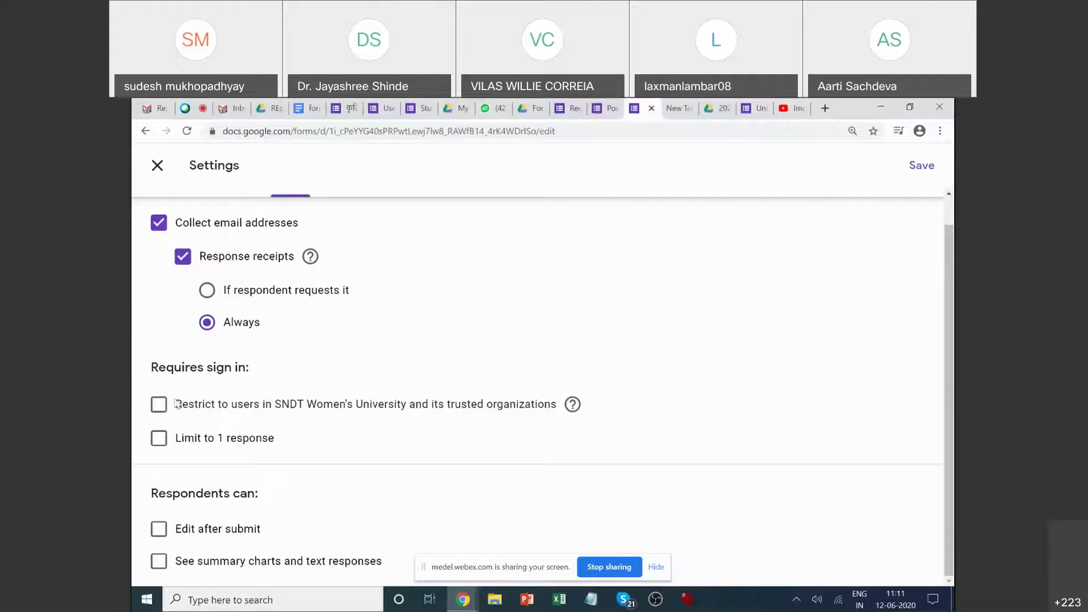
key("ctrl+plus")
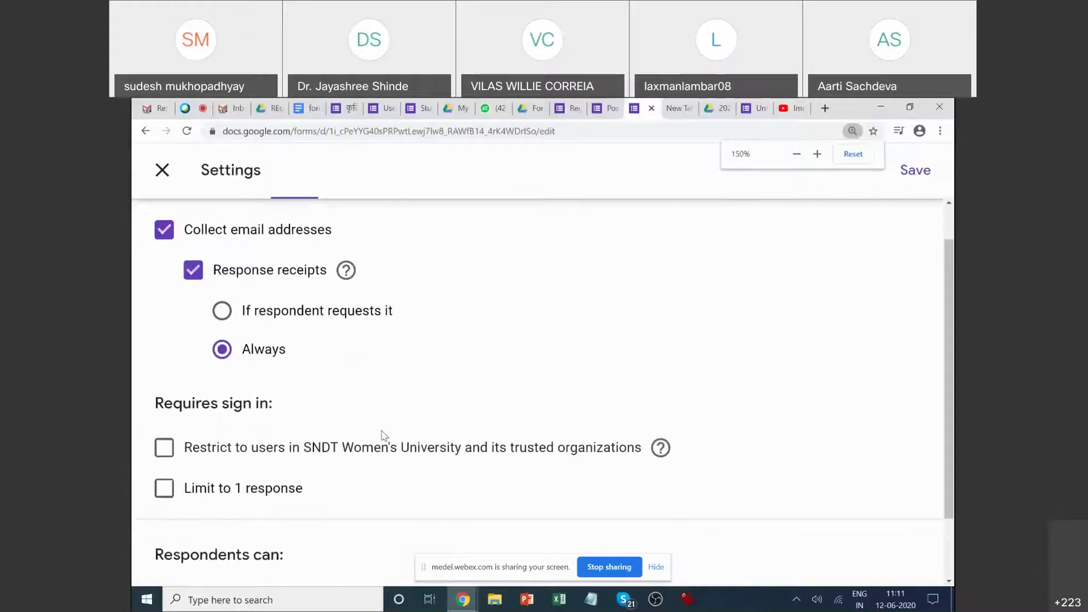
scroll(384, 435, "down", 1)
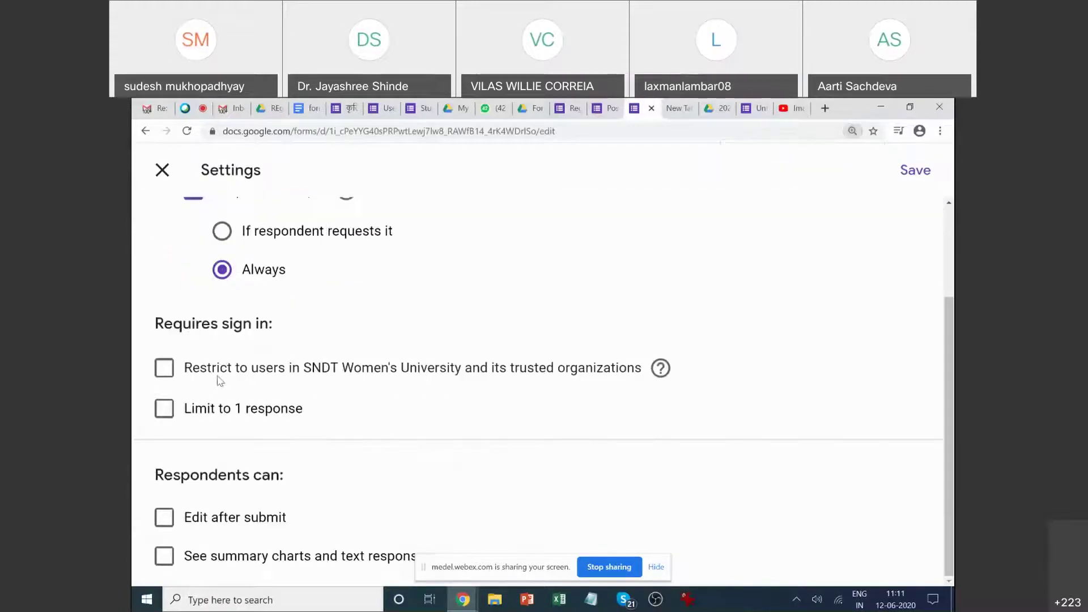
left_click(170, 374)
left_click(169, 374)
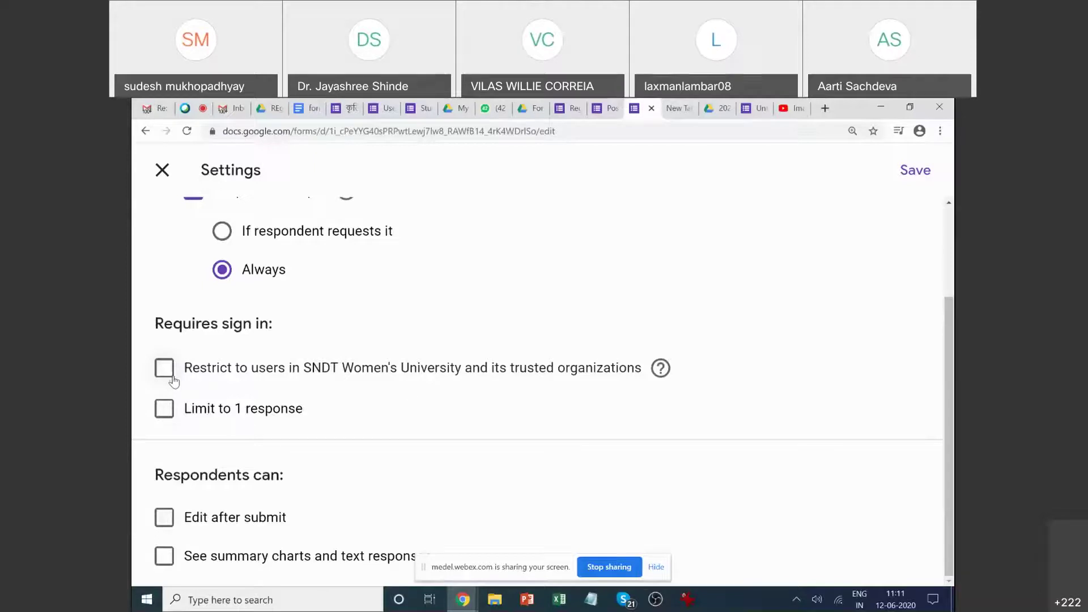
left_click(173, 379)
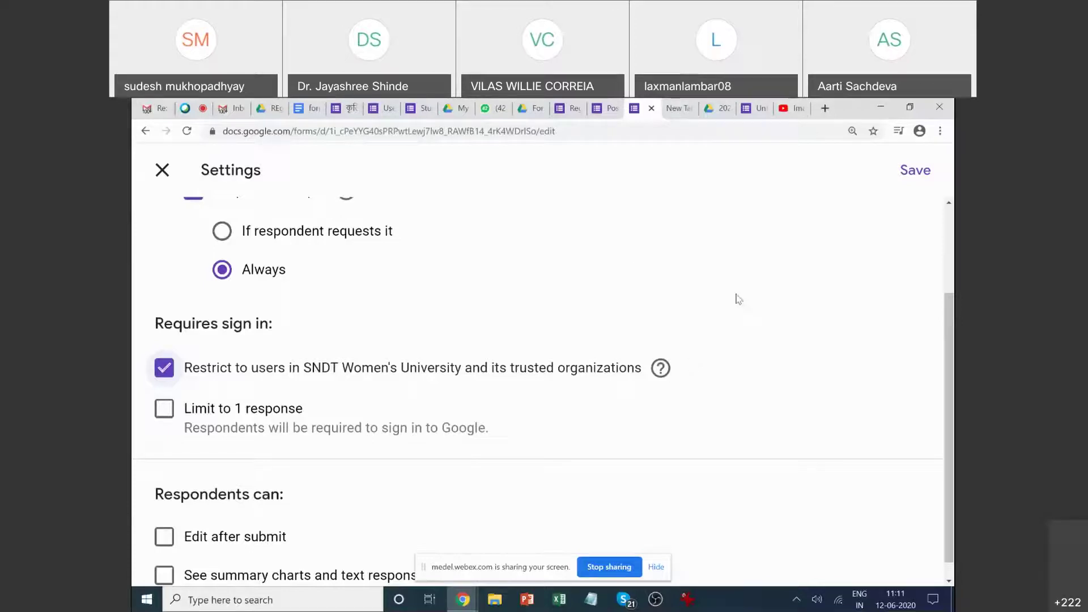
Limit the form to 1 response per respondent under the sign-in requirements.
scroll(739, 298, "up", 3)
scroll(748, 236, "down", 3)
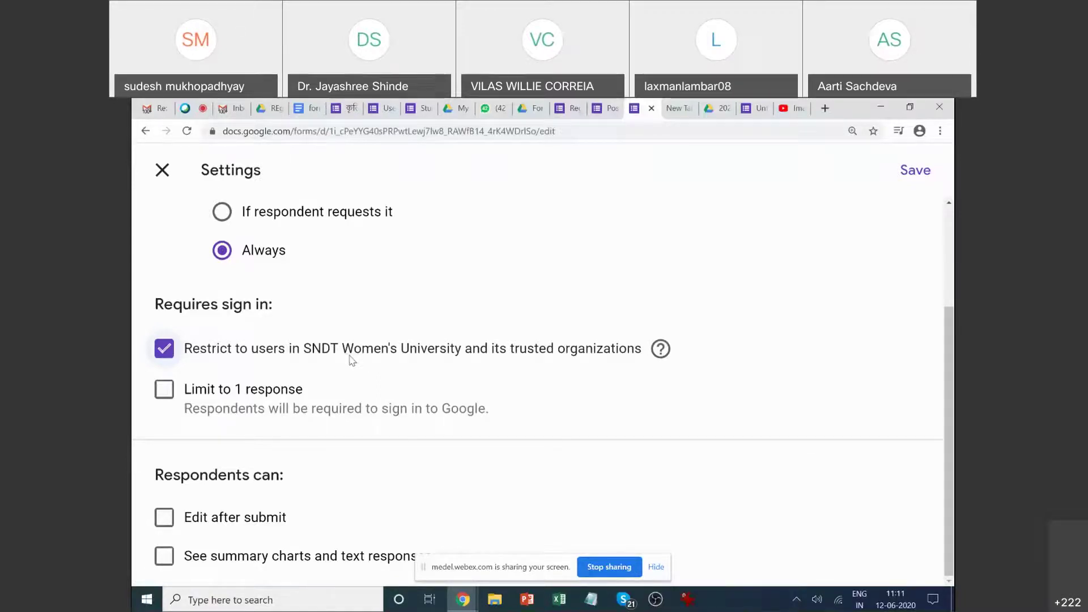
left_click(164, 390)
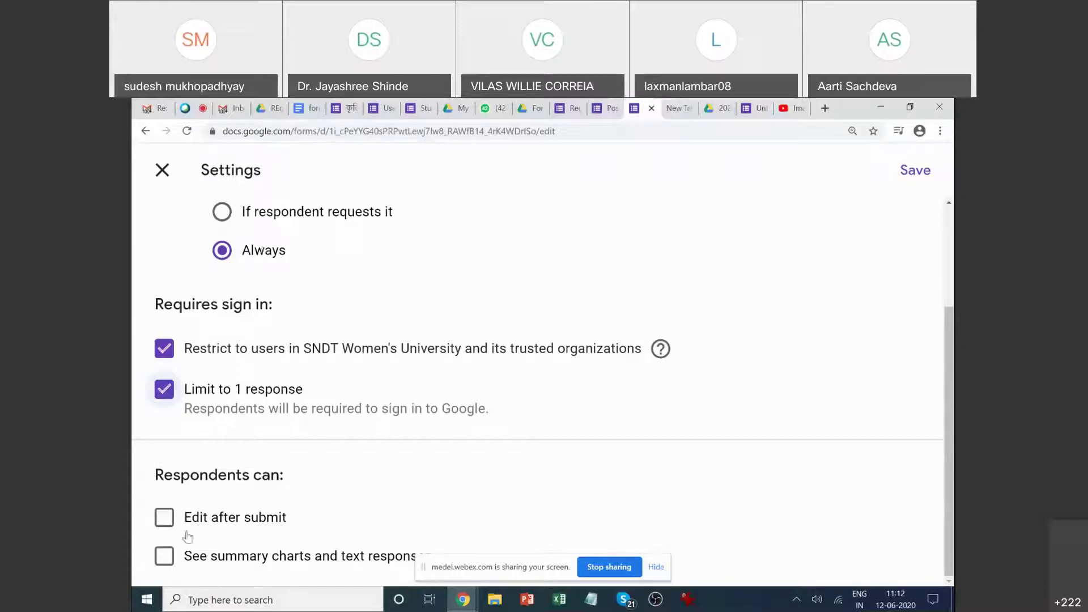
Turn the respondents' Edit after submit option on and off again and review the general settings.
left_click(170, 524)
key("ctrl+minus")
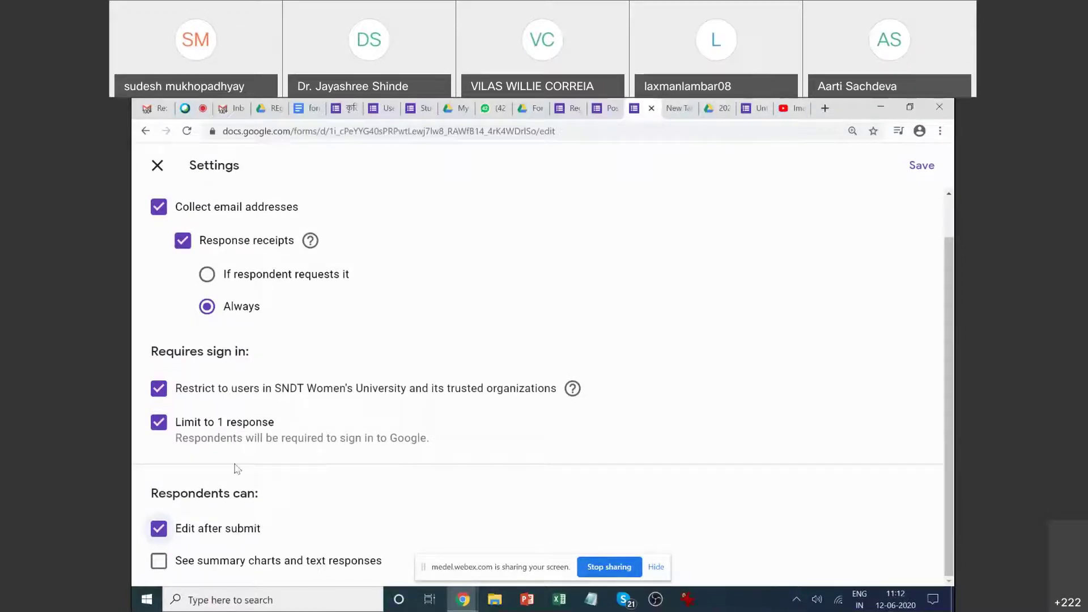
left_click(185, 532)
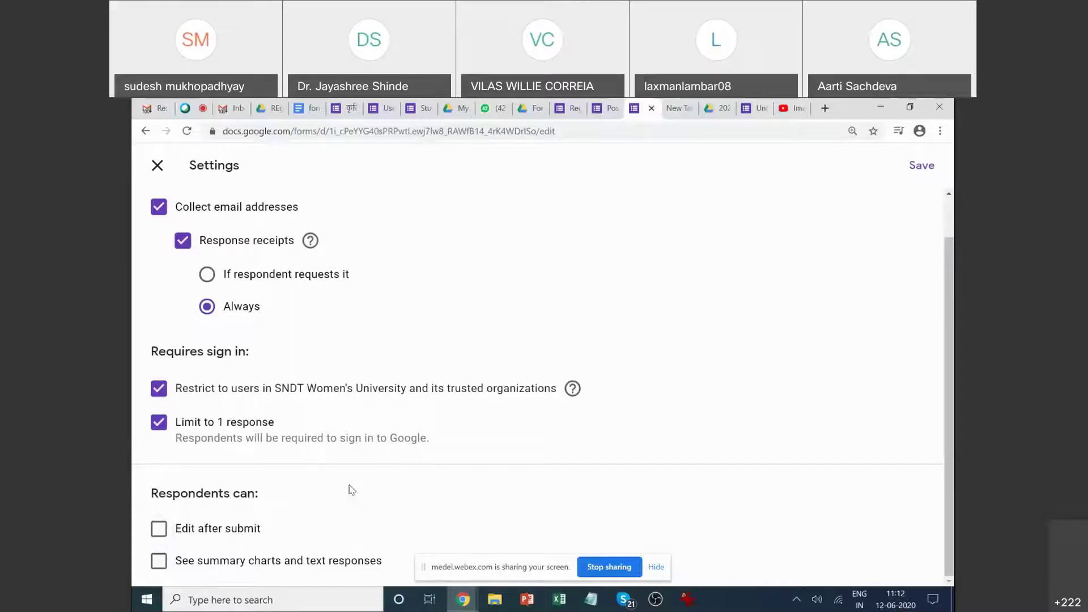
scroll(398, 496, "up", 1)
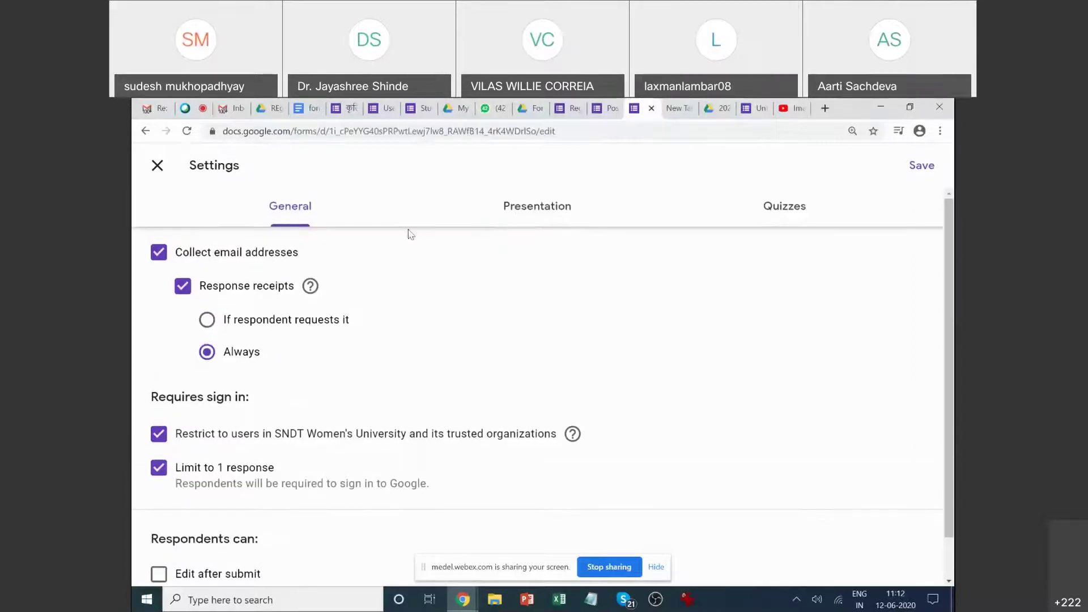
scroll(331, 435, "down", 1)
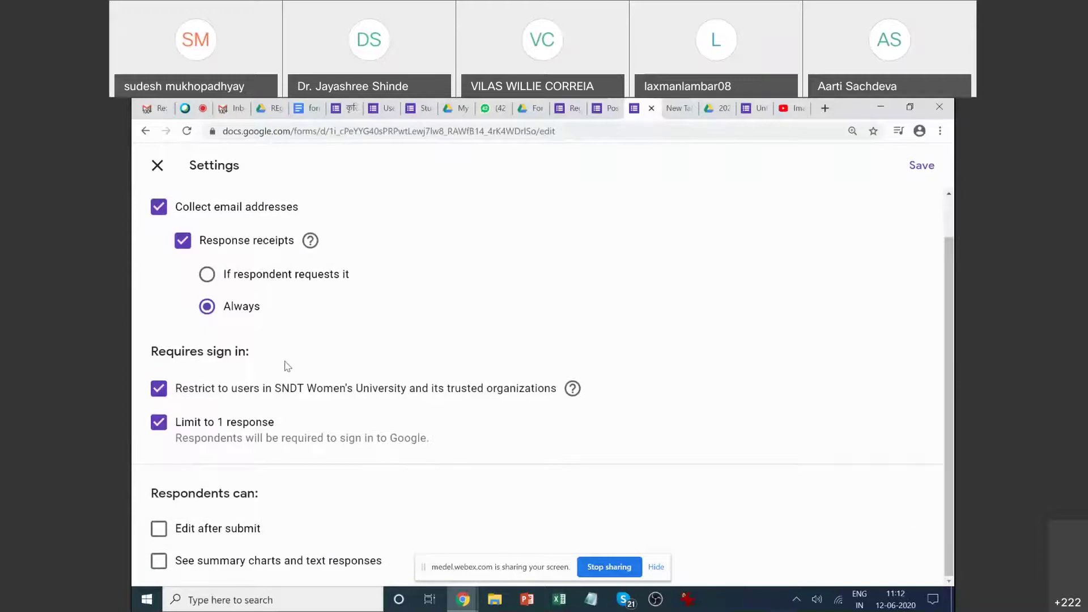
Turn on Shuffle question order in the form's presentation settings.
scroll(382, 459, "up", 1)
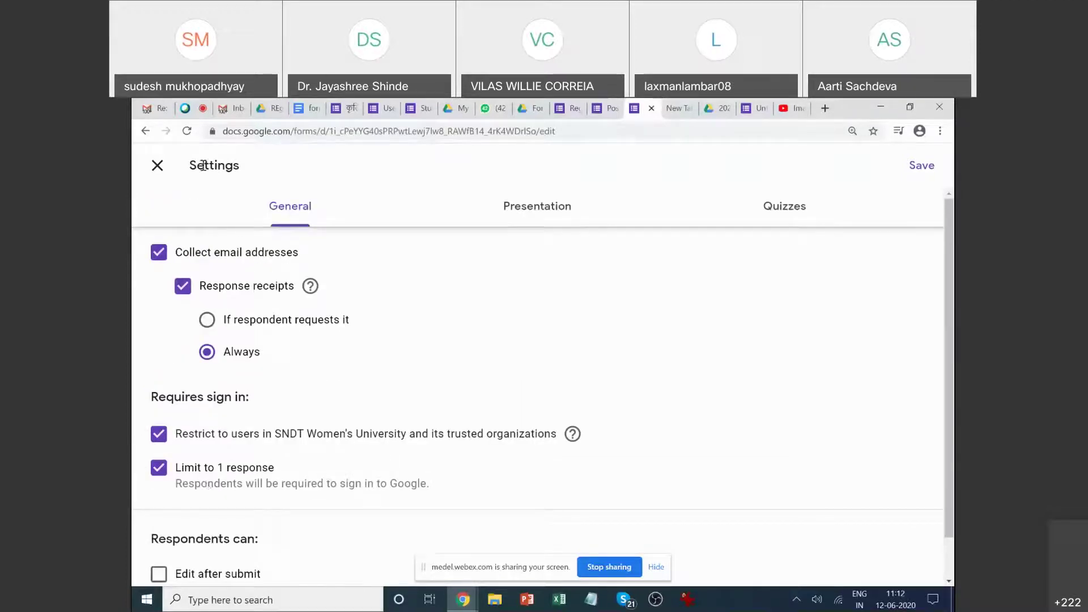
left_click(567, 213)
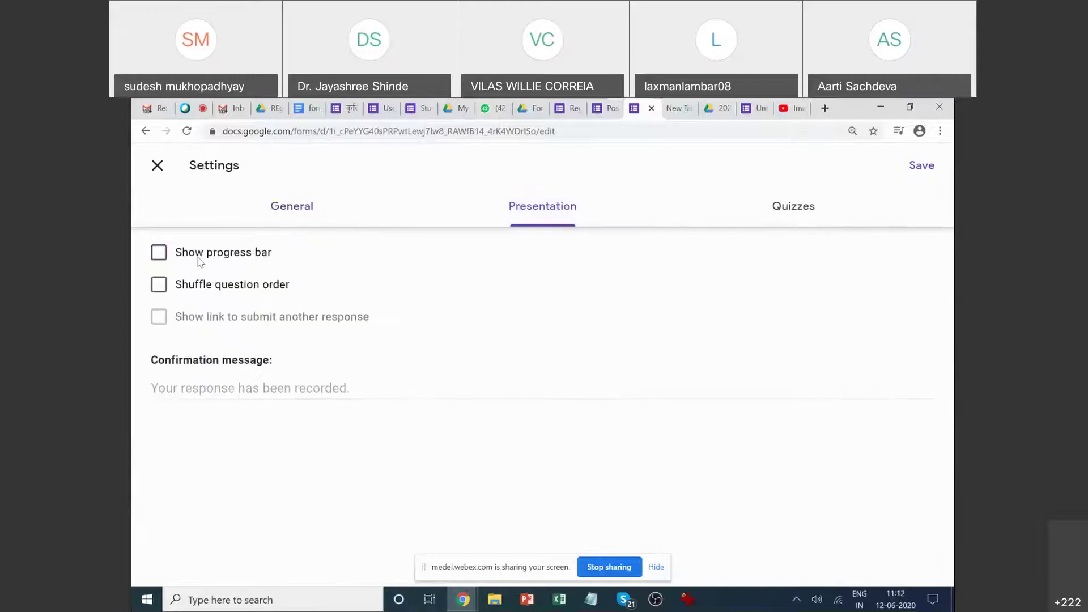
left_click(215, 297)
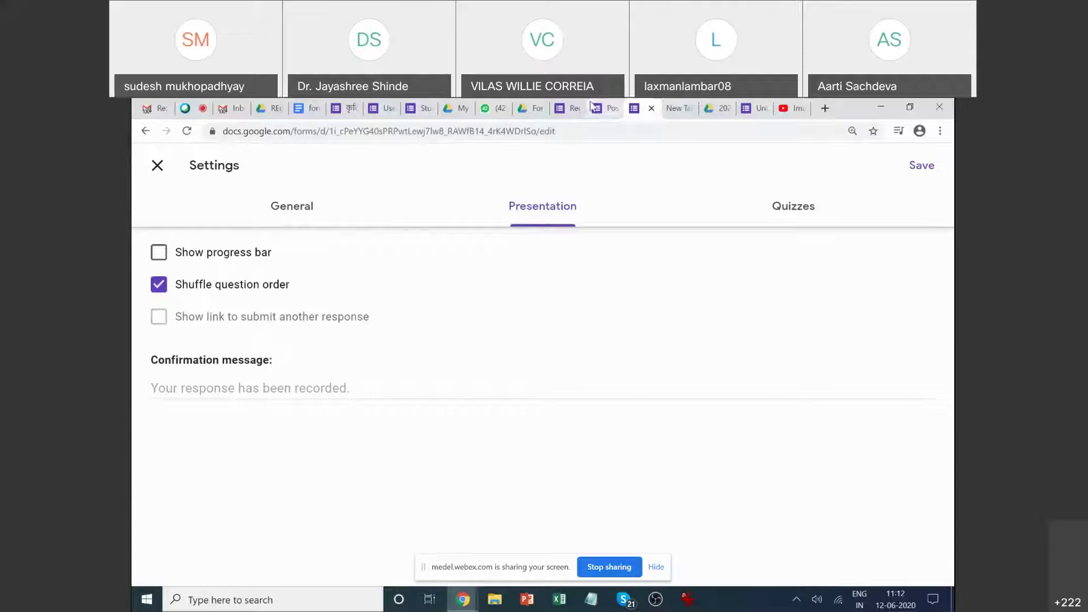
Switch to the Moodle LMS survey form and examine the extra options of the long department and college list question, including Shuffle option order.
left_click(378, 110)
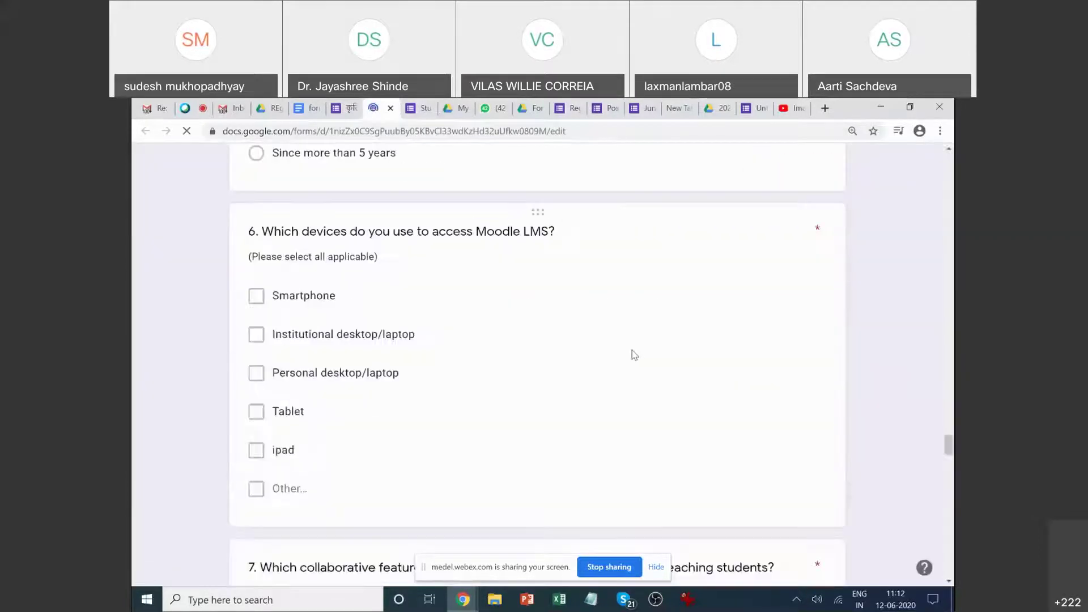
scroll(801, 301, "down", 5)
scroll(801, 301, "up", 15)
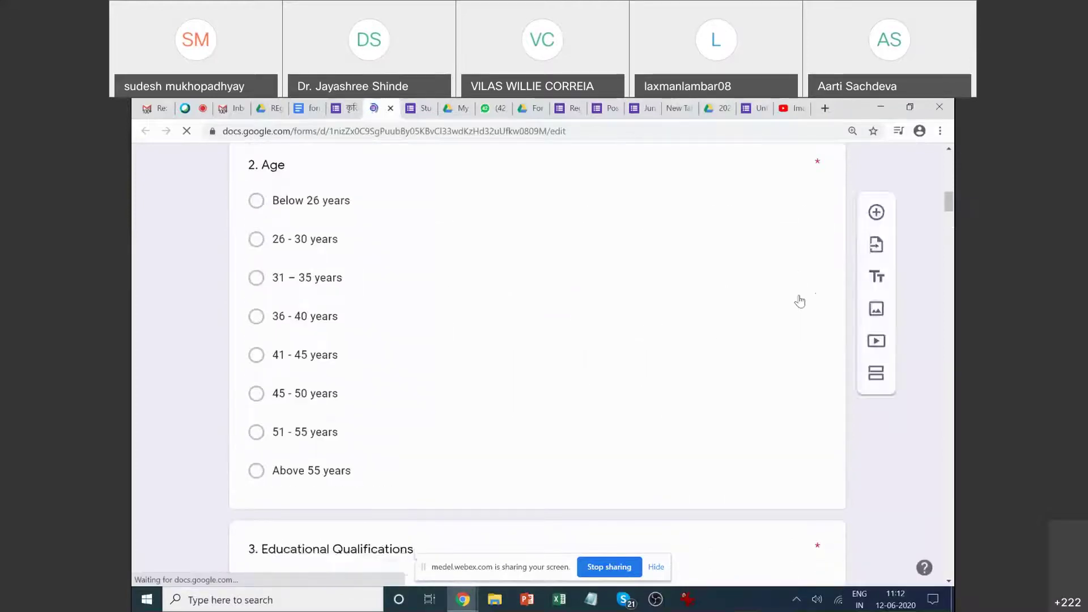
scroll(799, 300, "down", 12)
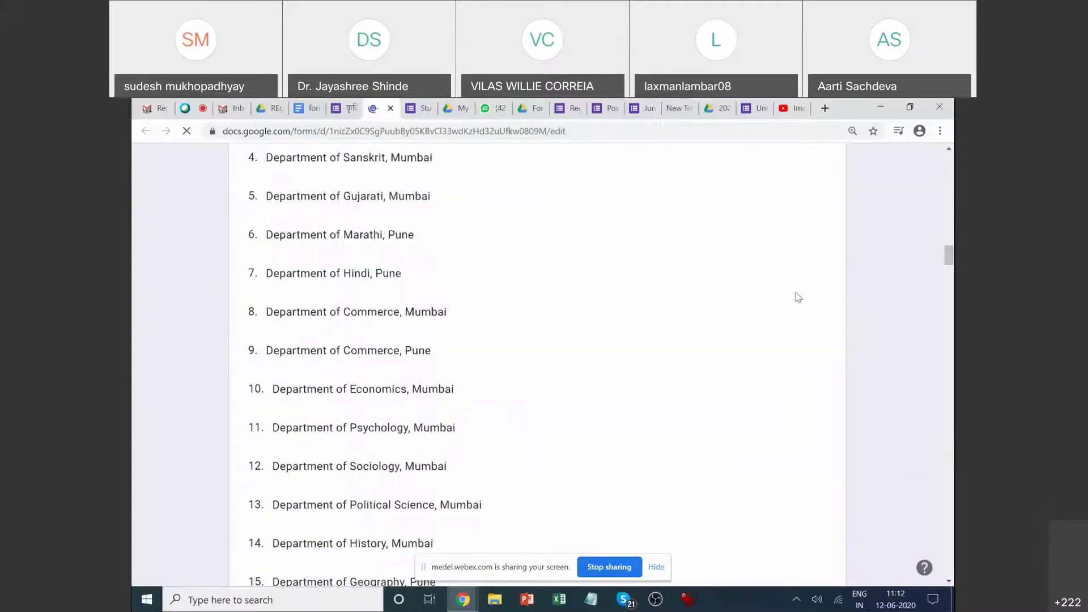
scroll(796, 295, "down", 14)
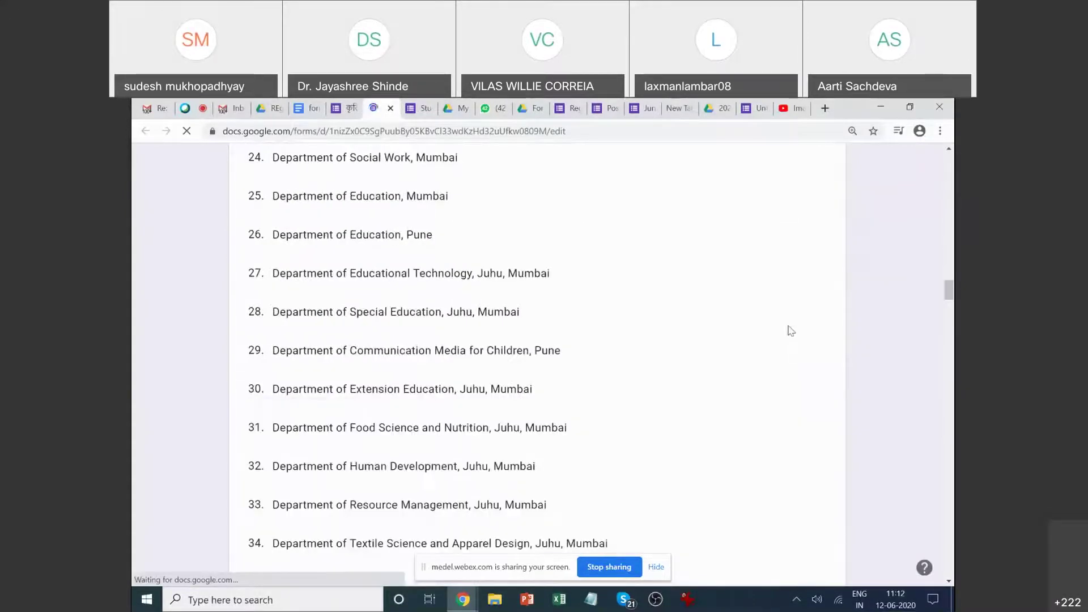
scroll(788, 330, "down", 7)
scroll(781, 351, "down", 7)
left_click(623, 363)
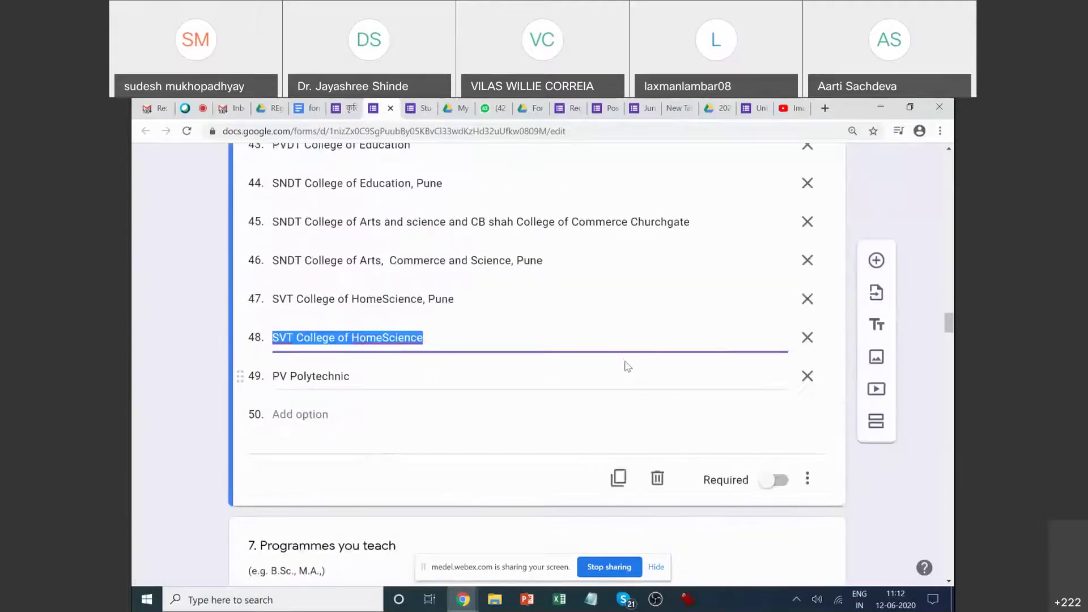
scroll(792, 285, "down", 5)
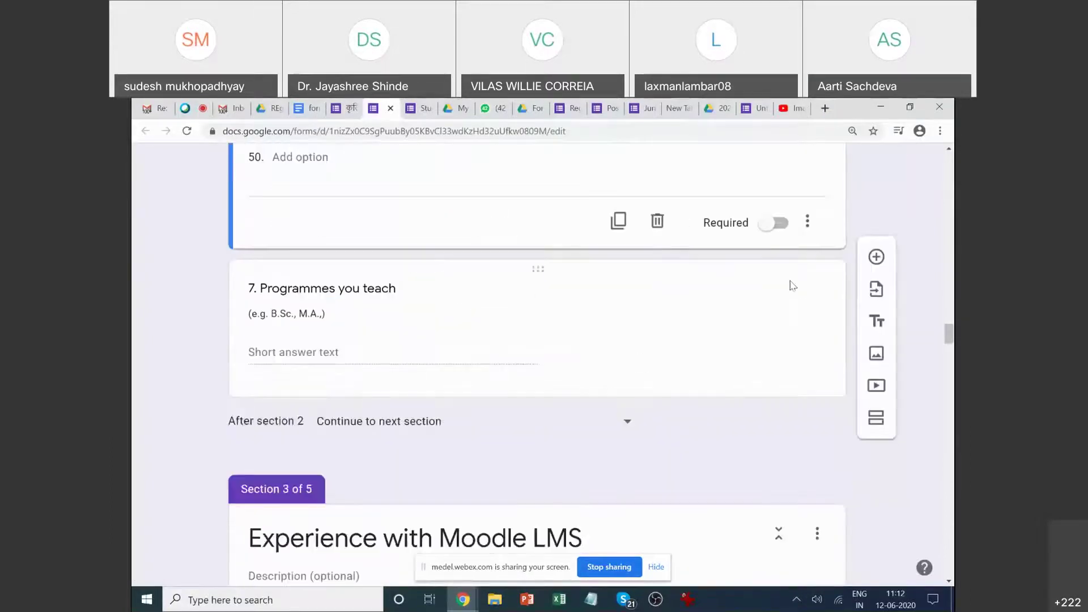
left_click(807, 222)
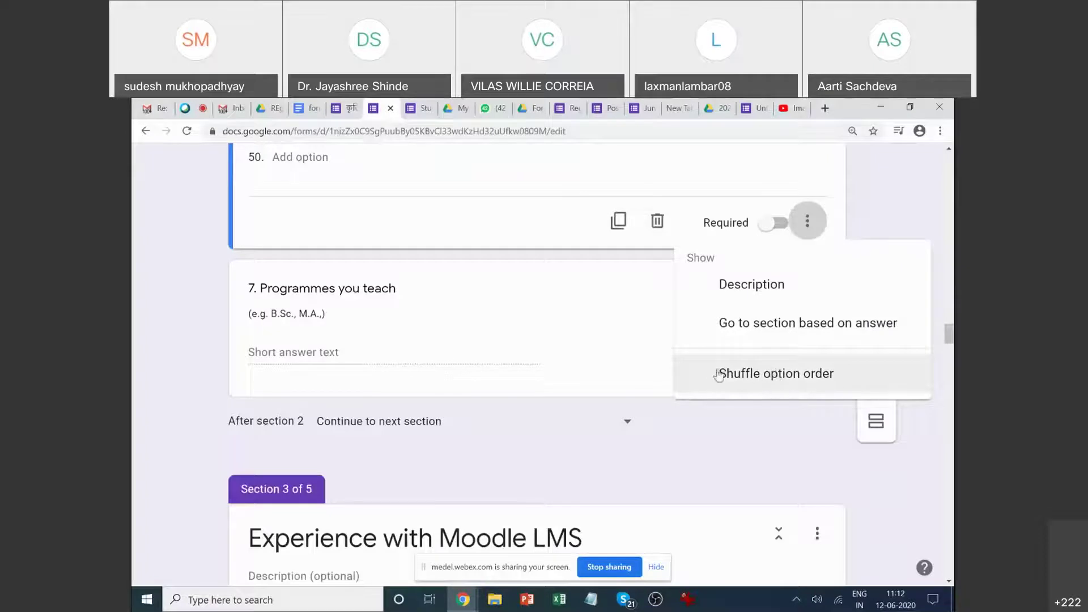
left_click(305, 160)
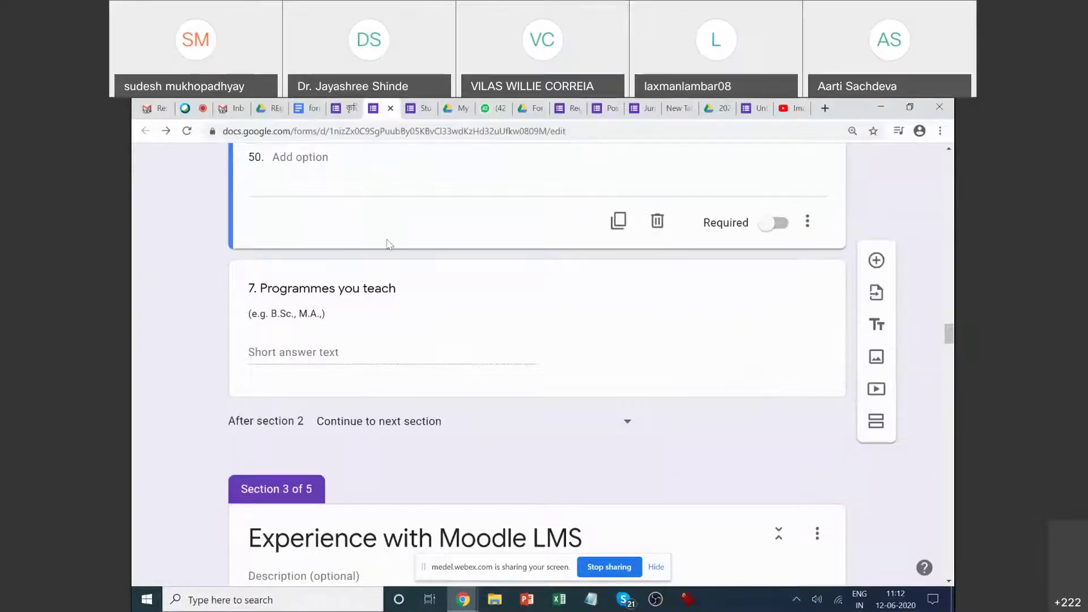
Examine the extra options of the multiple choice grid question on Moodle's collaborative features, including Shuffle row order.
scroll(427, 315, "down", 10)
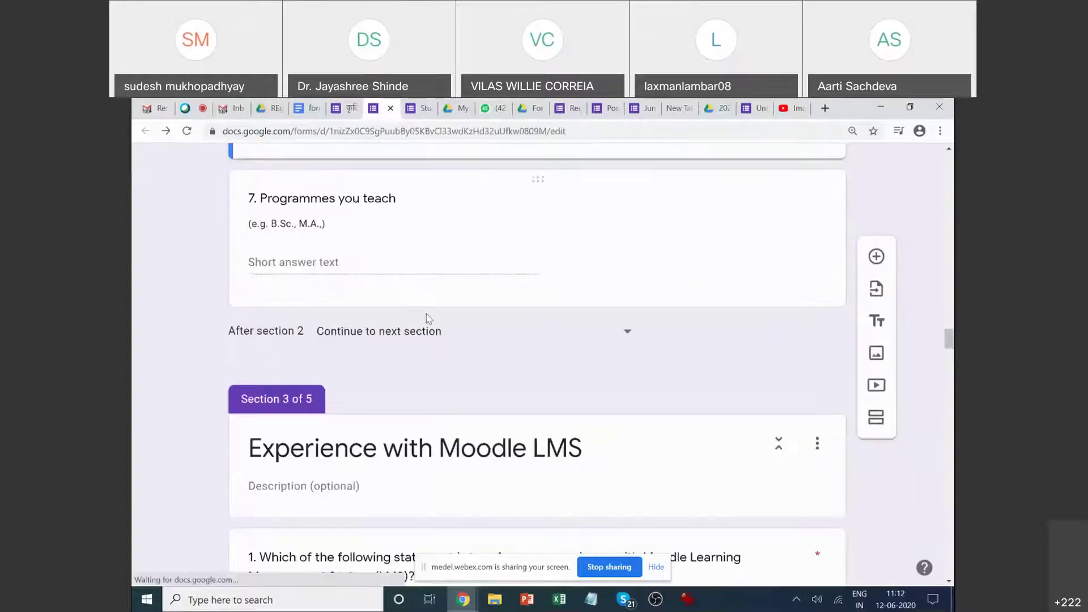
left_click(441, 377)
scroll(451, 387, "down", 20)
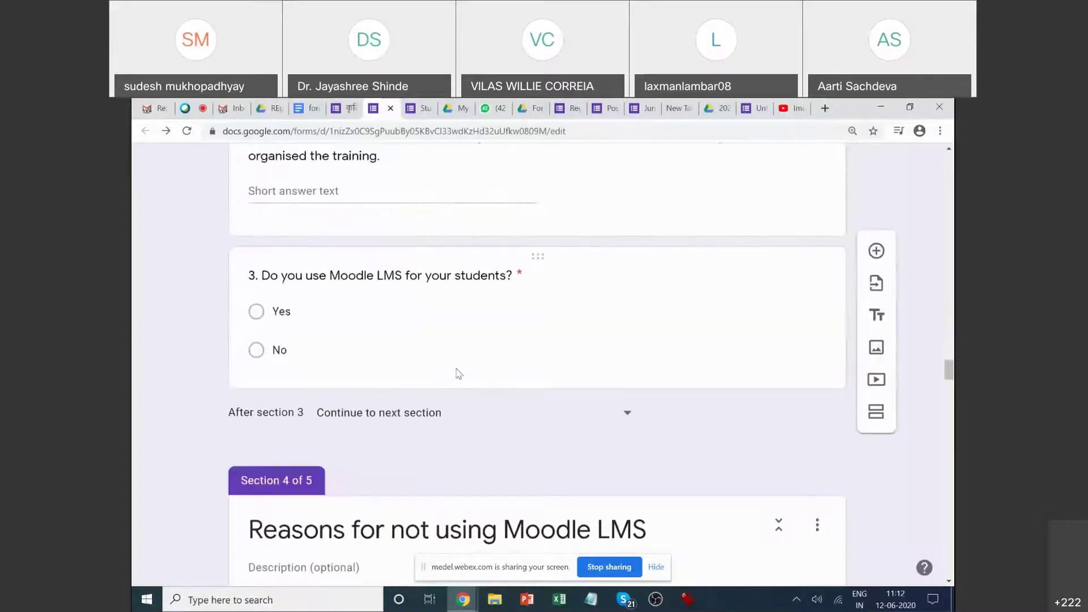
scroll(459, 361, "down", 15)
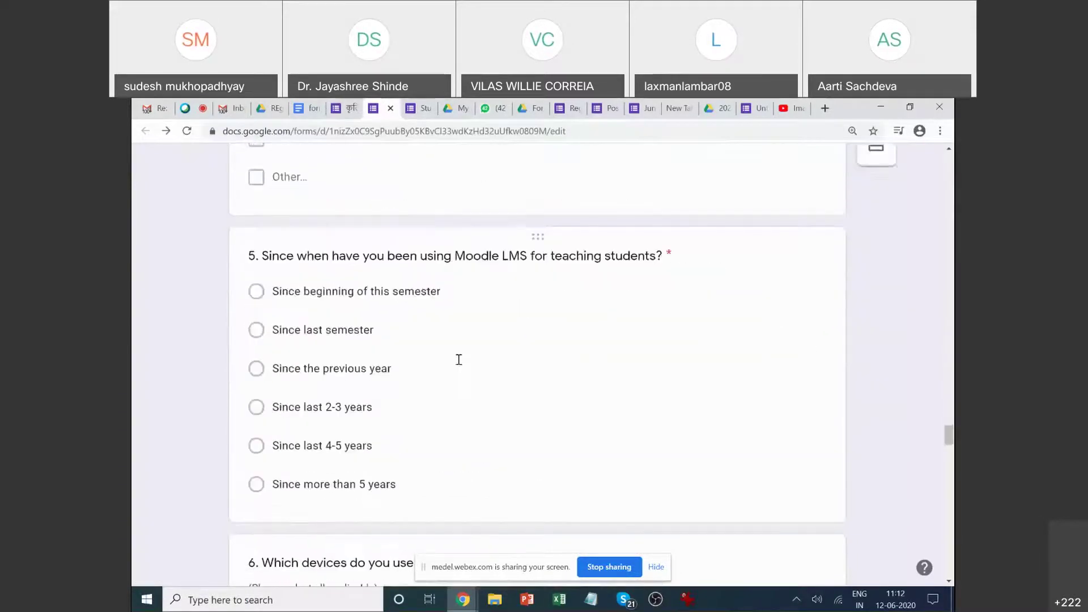
left_click(469, 324)
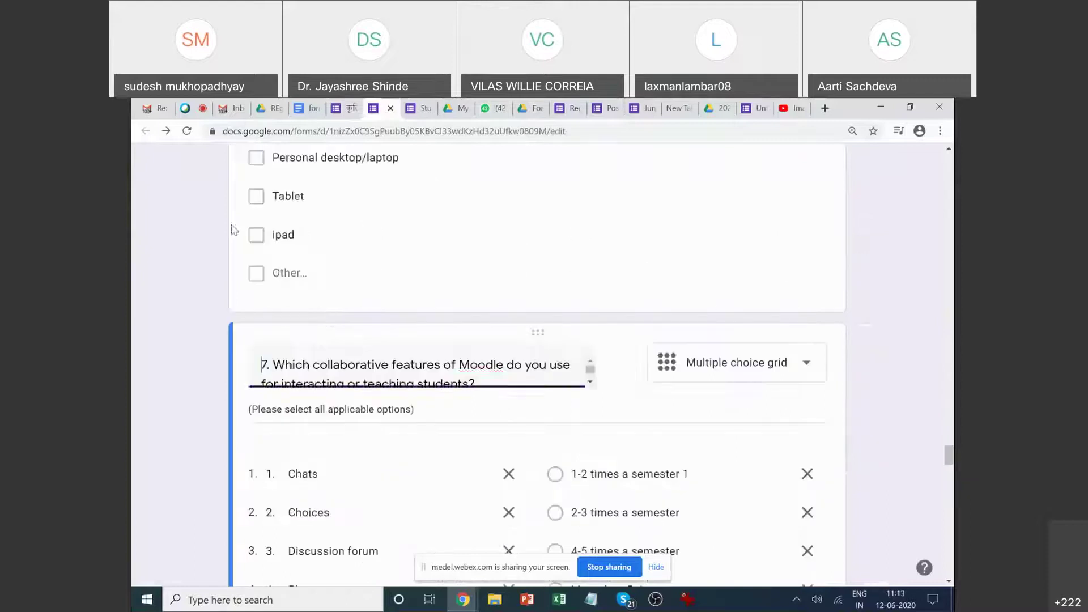
scroll(474, 380, "down", 5)
scroll(474, 379, "down", 6)
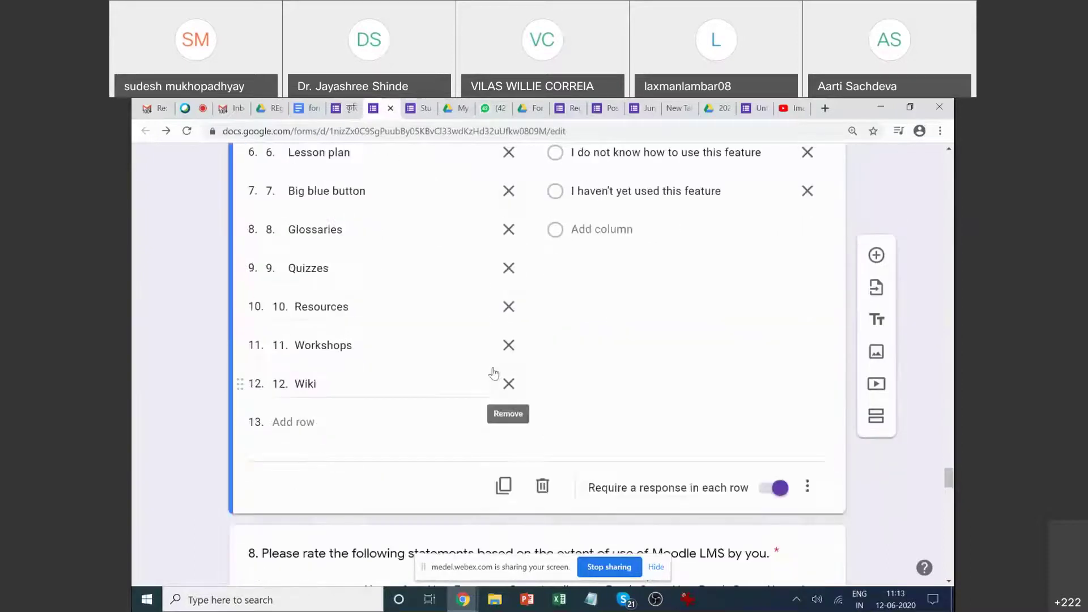
left_click(808, 360)
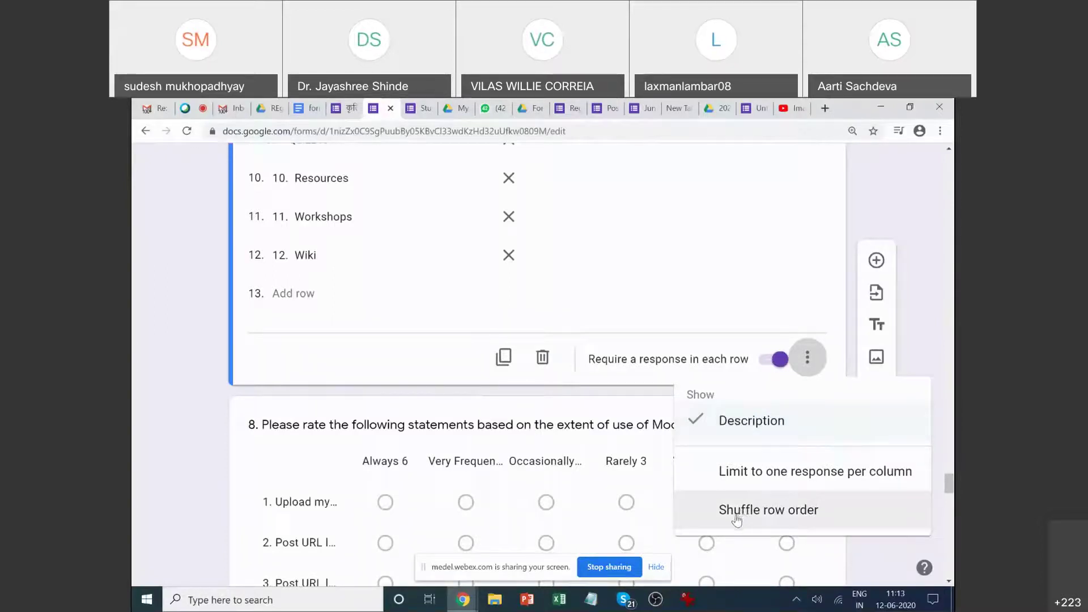
Return to the trial form's presentation settings, turn off Shuffle question order and open the quiz settings.
left_click(422, 108)
left_click(757, 108)
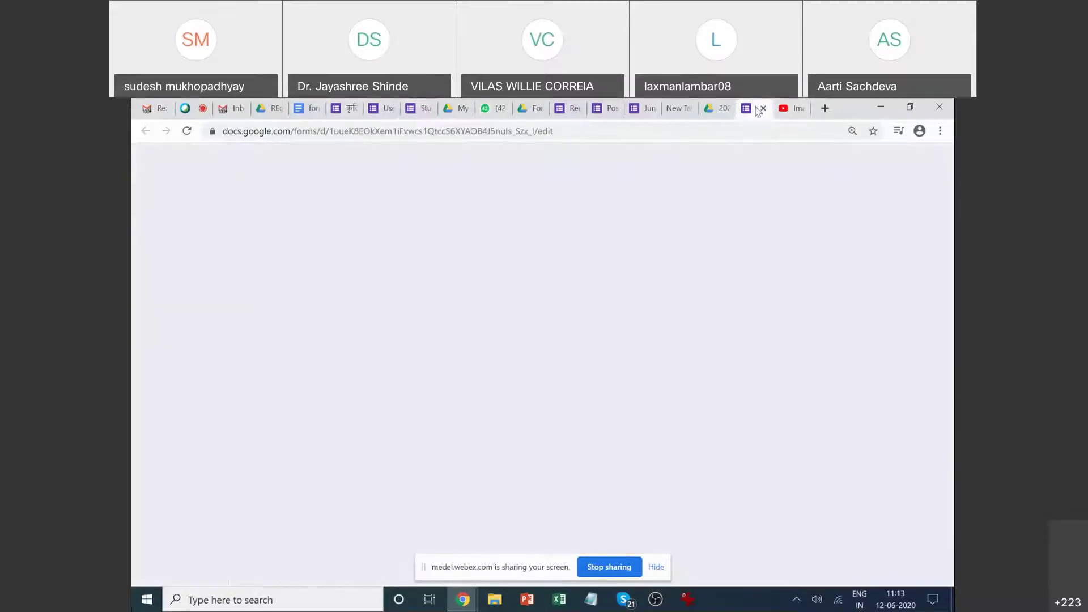
left_click(634, 108)
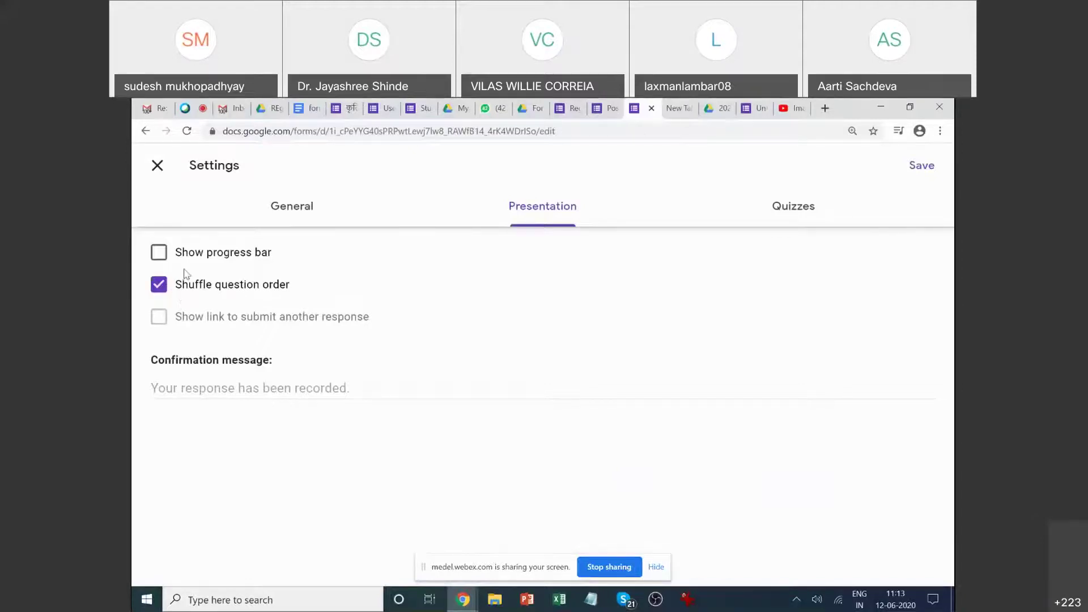
left_click(203, 285)
left_click(802, 209)
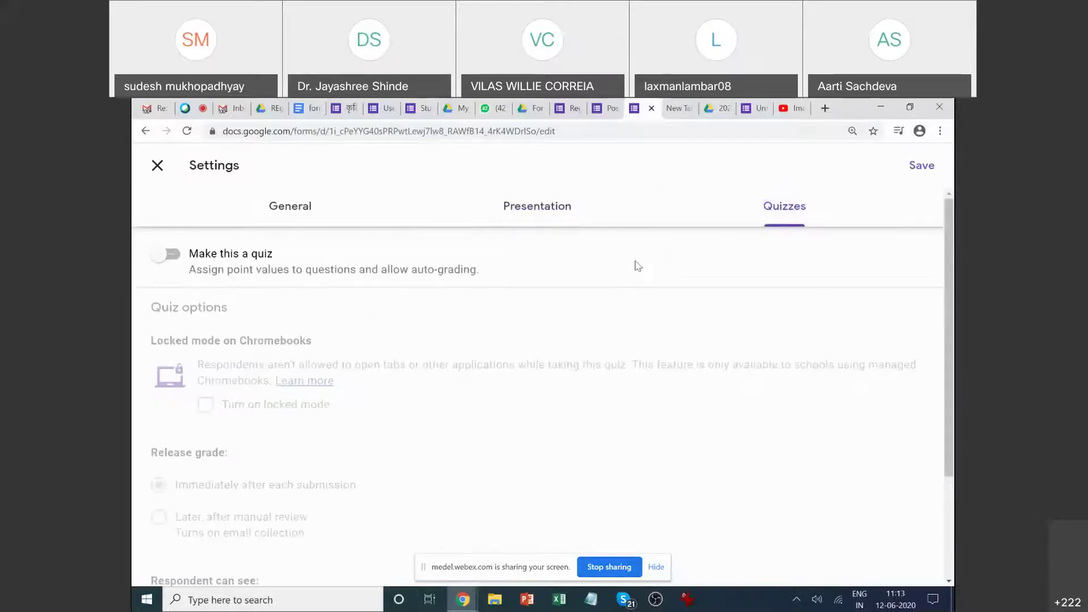
Check the Webex meeting chat, then return to the trial form and turn on Make this a quiz.
left_click(191, 113)
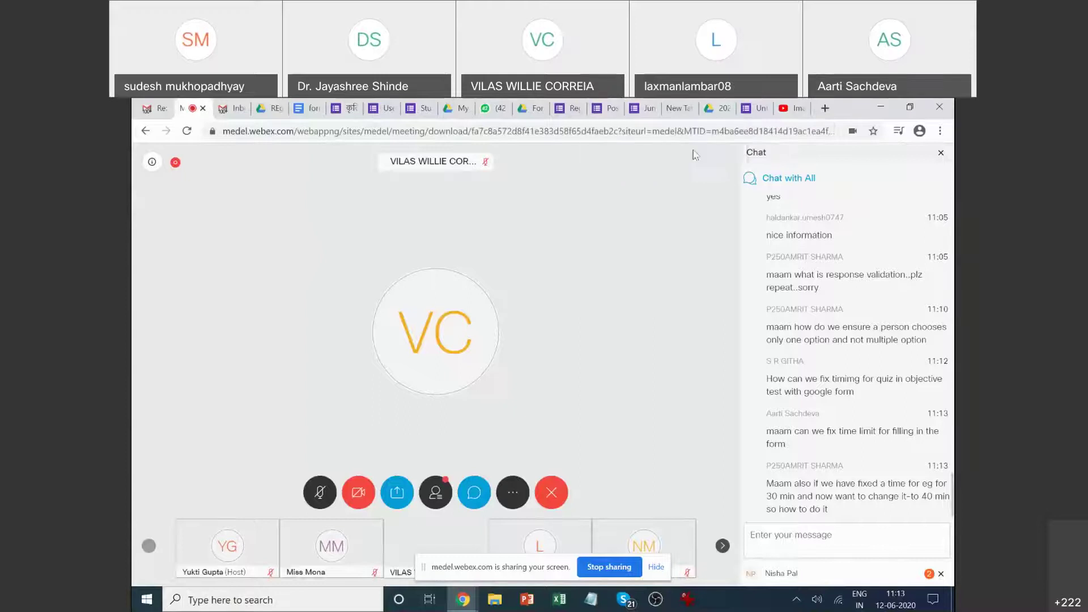
left_click(642, 110)
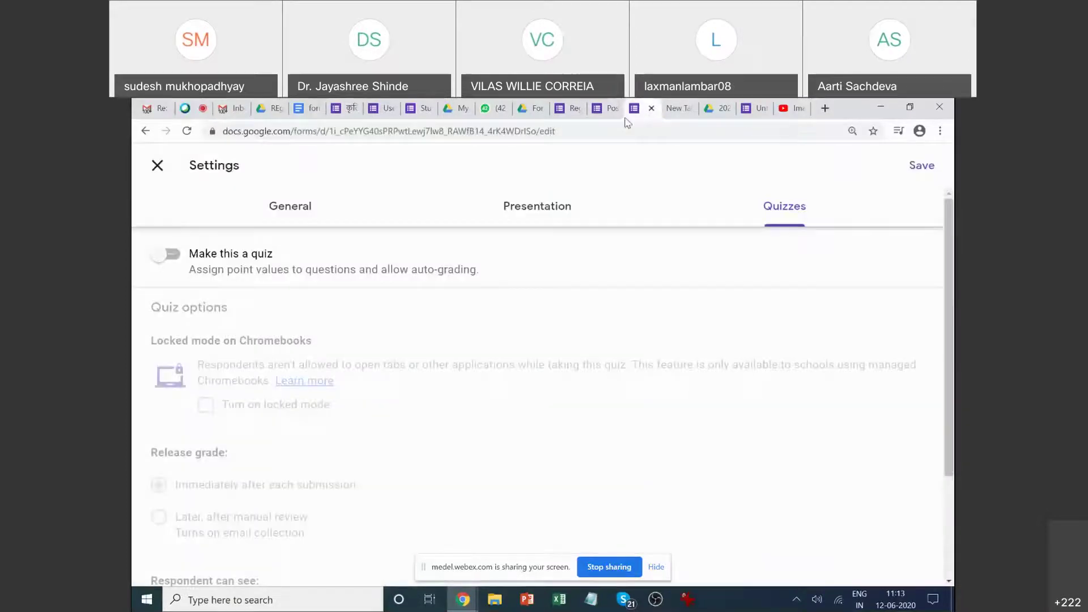
left_click(173, 255)
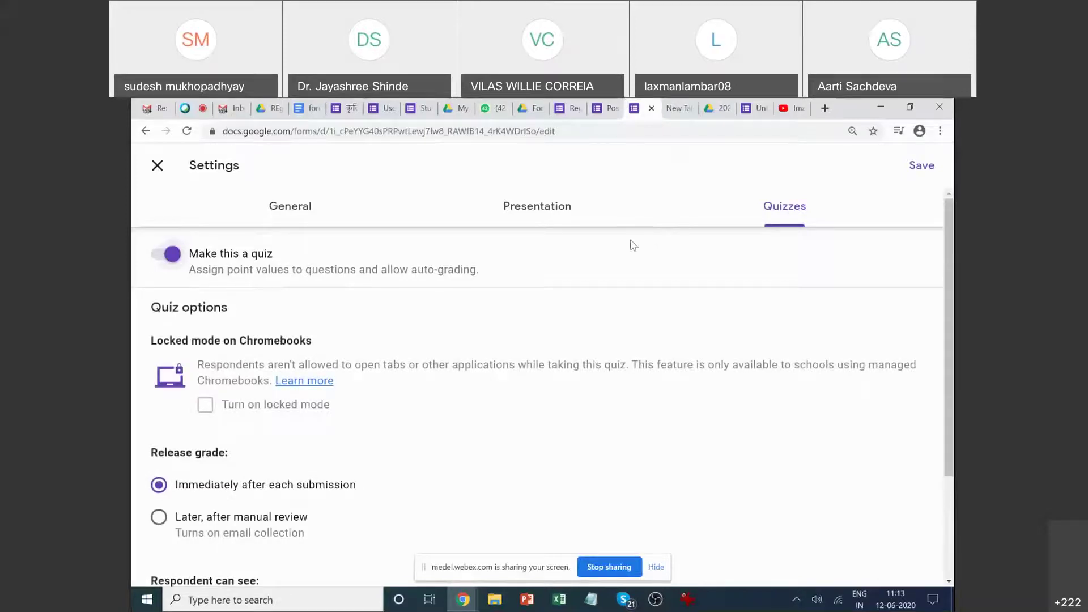
Open the responses of the national online registration form and turn accepting responses on and off again.
left_click(560, 113)
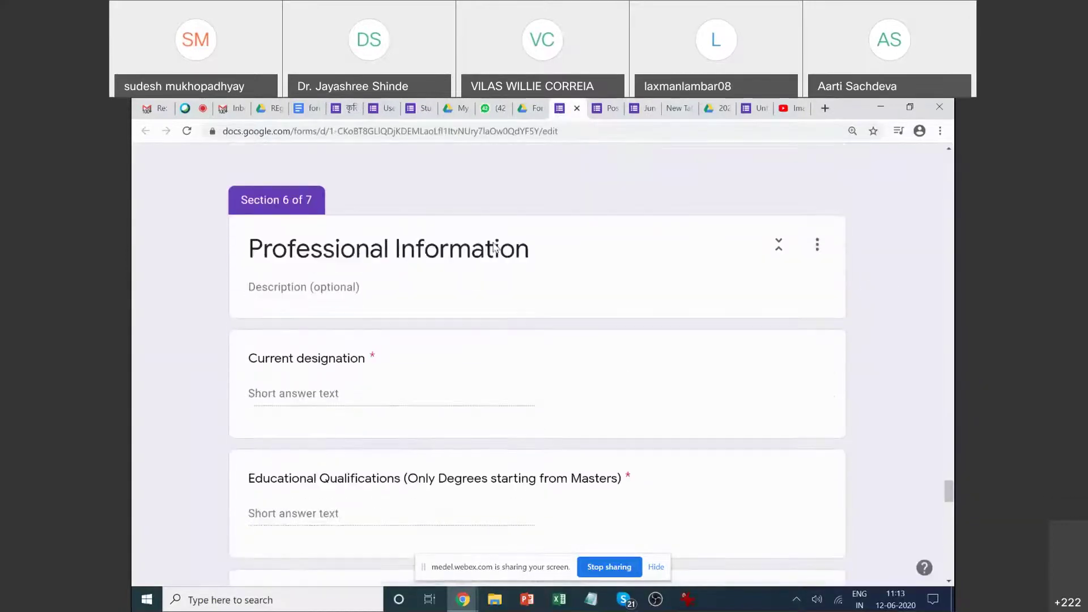
left_click_drag(950, 492, 950, 161)
left_click(558, 215)
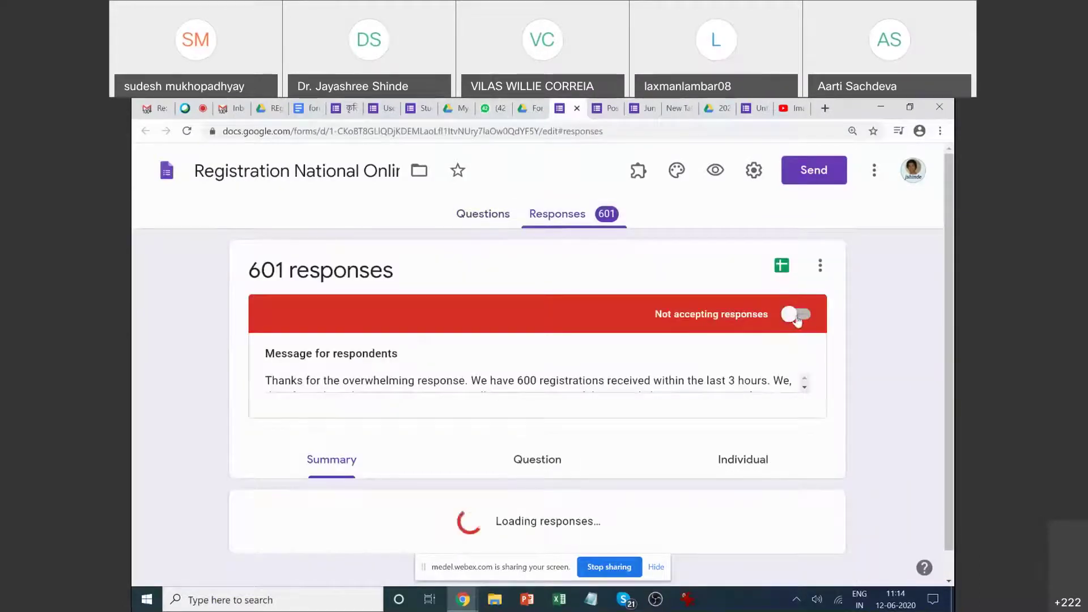
left_click(801, 318)
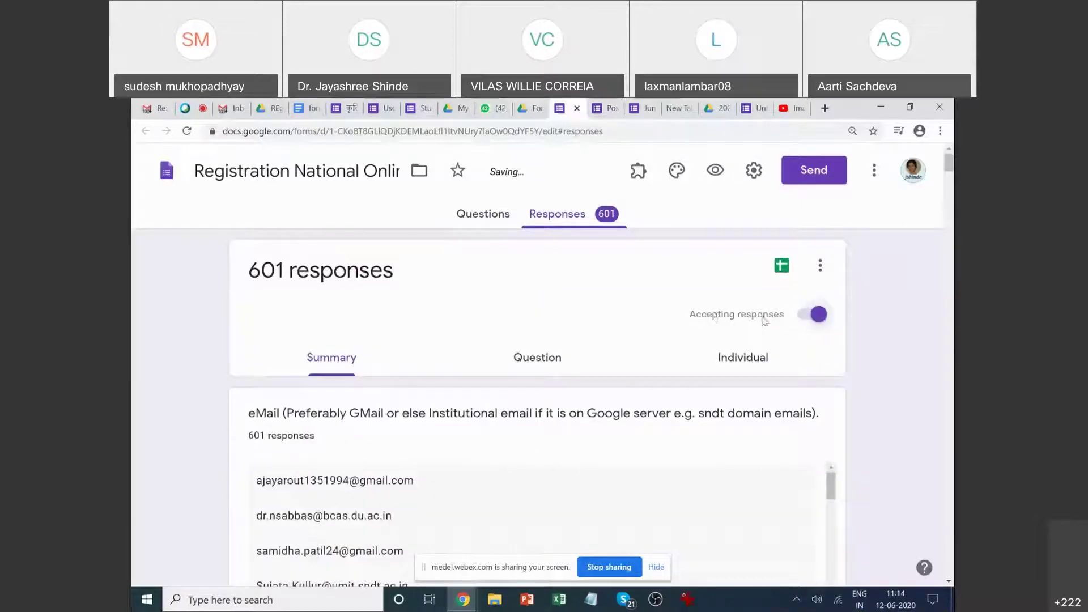
left_click(798, 316)
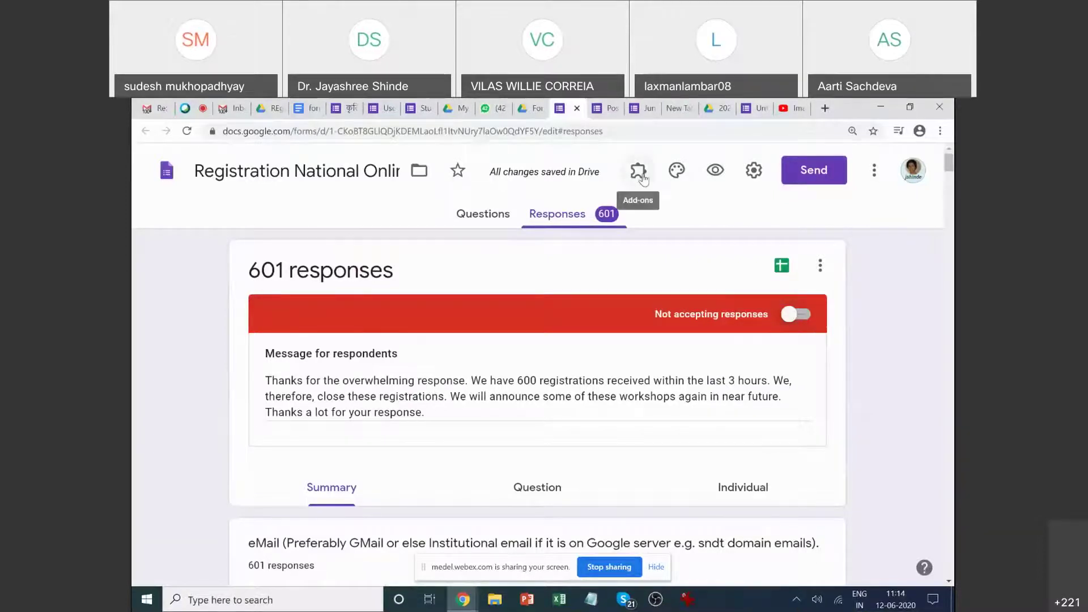
Return to the trial form and review its quiz options for locked mode, grade release and what respondents can see.
left_click(643, 108)
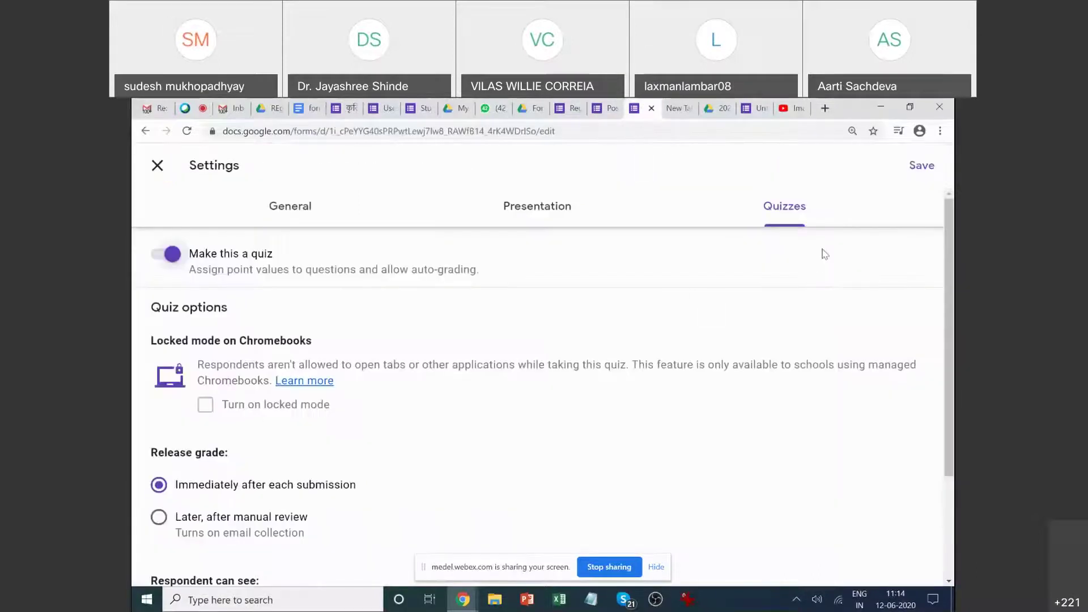
scroll(544, 364, "down", 3)
scroll(544, 364, "up", 3)
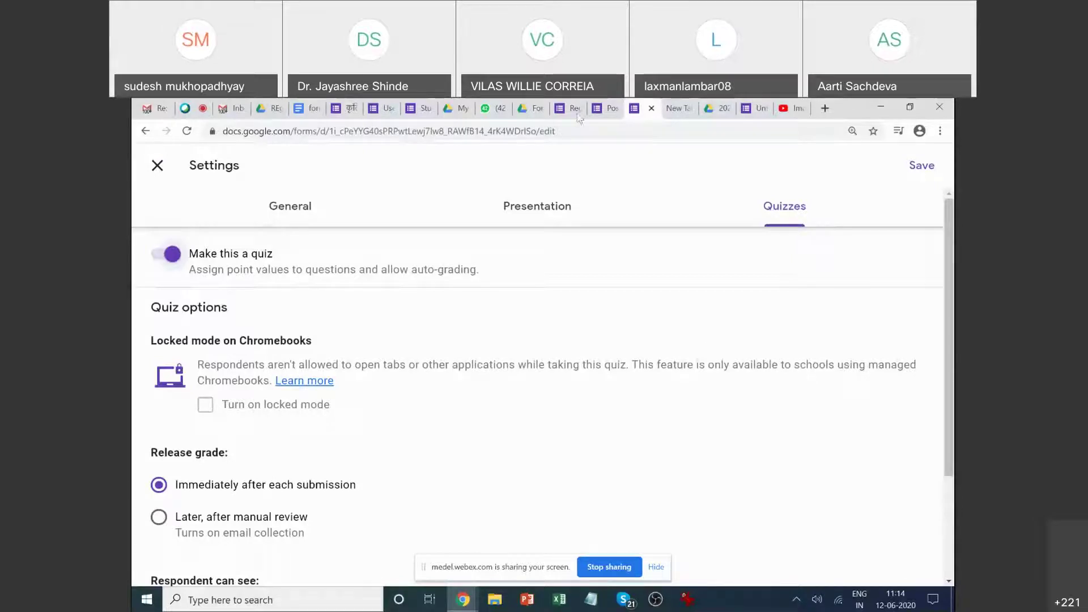
Set the quiz's Release grade option to Later, after manual review.
scroll(592, 283, "down", 3)
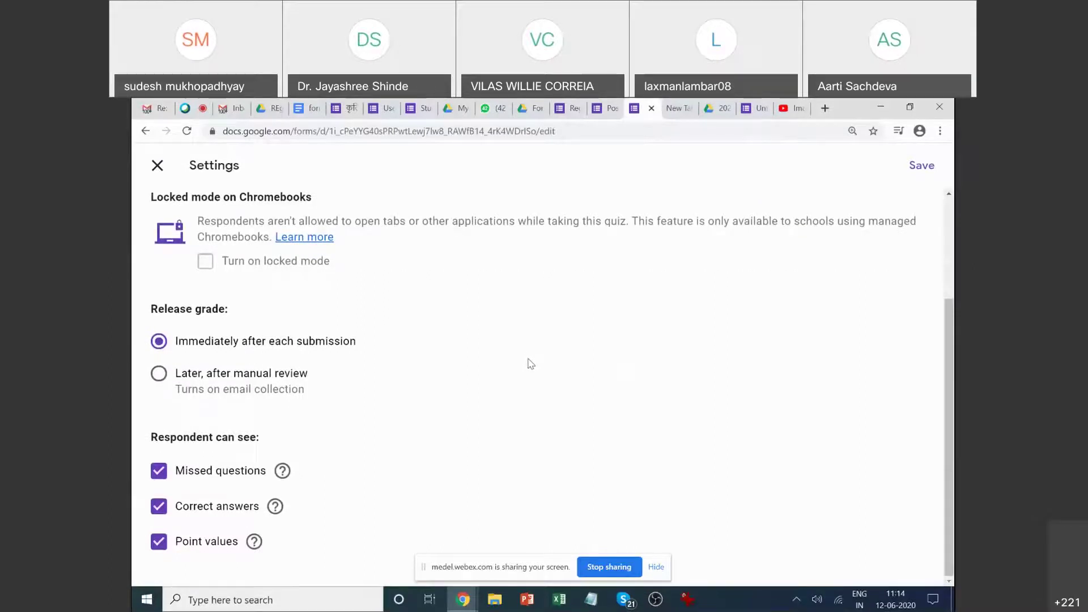
scroll(535, 367, "up", 3)
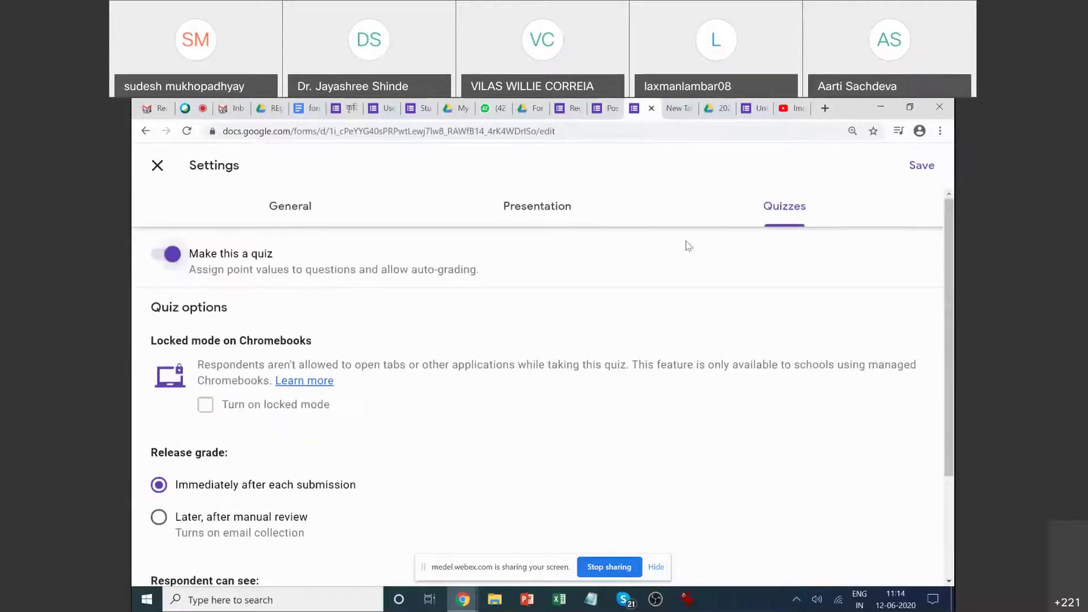
scroll(454, 360, "down", 3)
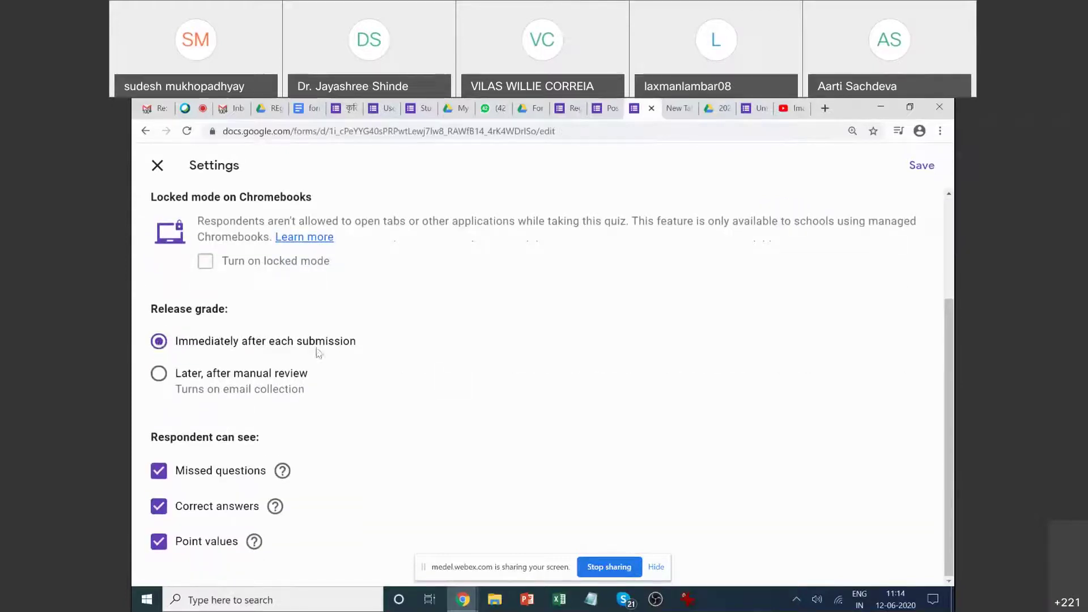
scroll(319, 357, "up", 1)
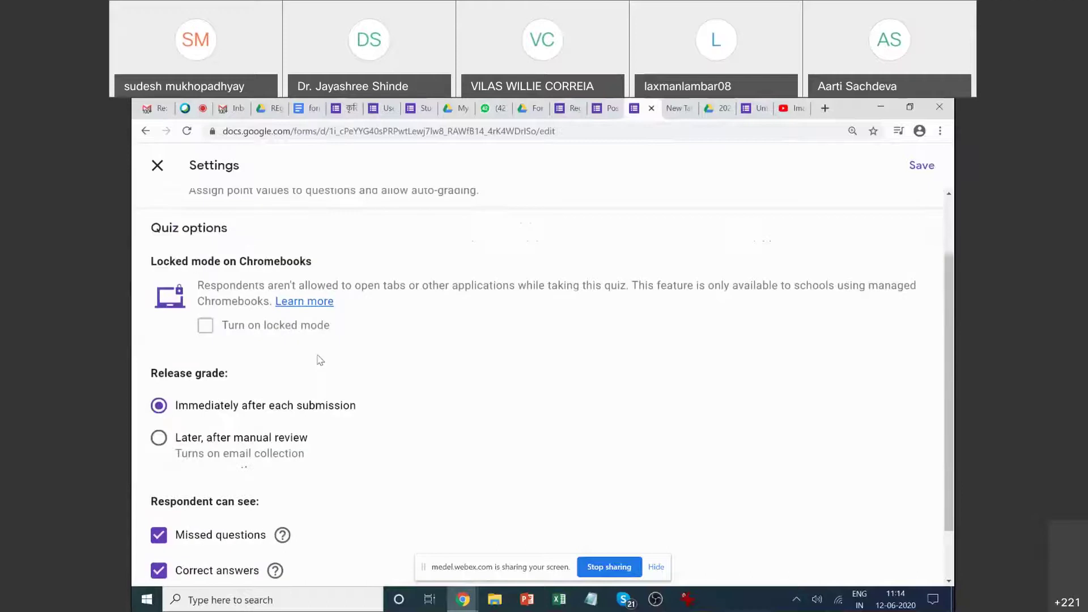
scroll(321, 364, "down", 1)
left_click(159, 374)
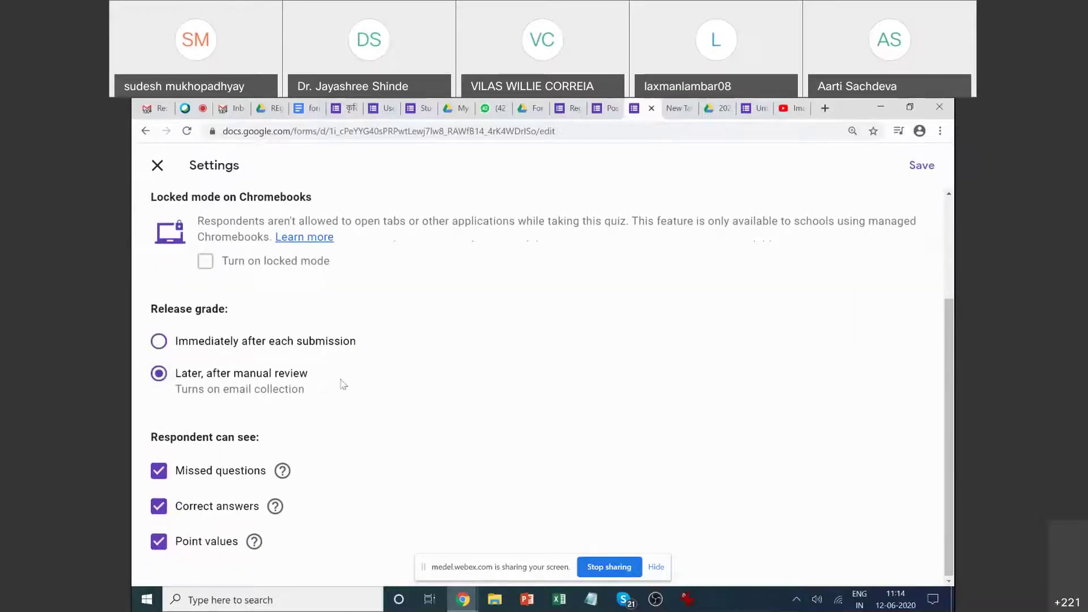
Turn off Missed questions, Correct answers and Point values under what respondents can see.
scroll(363, 384, "up", 2, "ctrl")
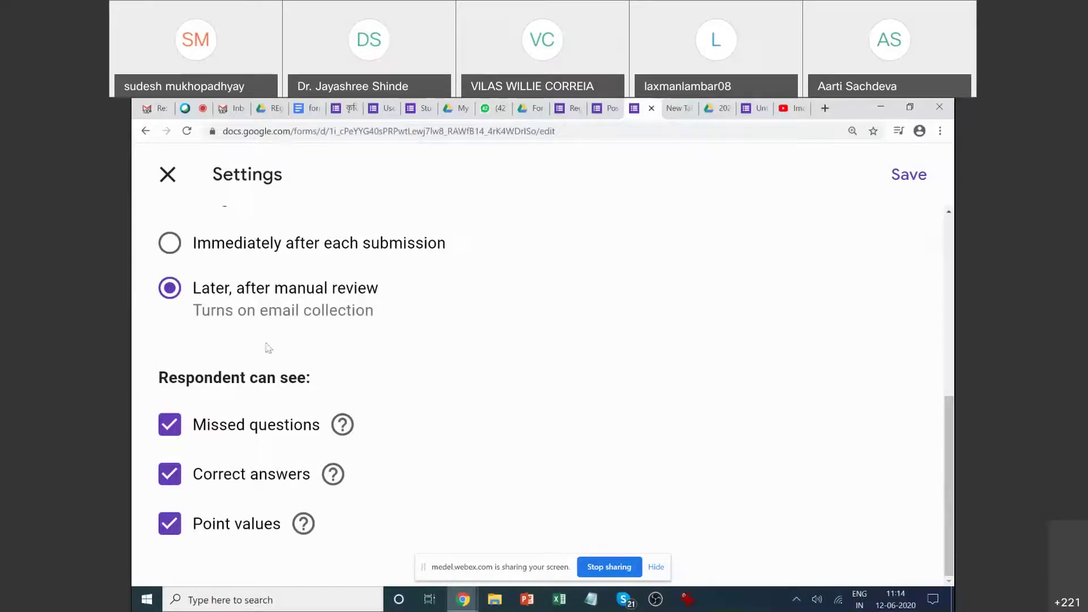
left_click(164, 432)
left_click(170, 474)
left_click(170, 523)
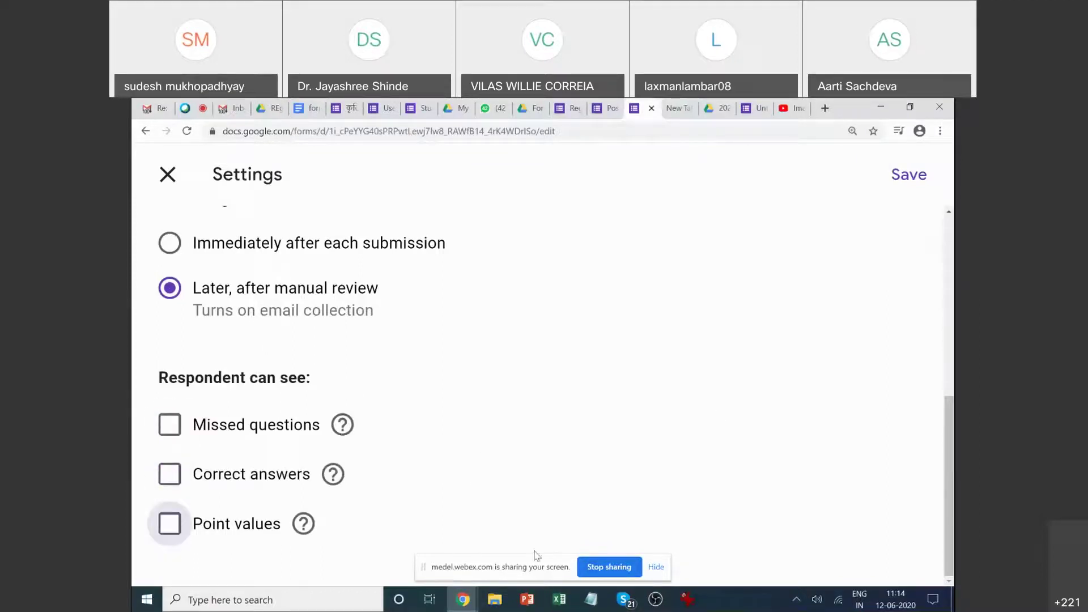
left_click(169, 523)
left_click(169, 523)
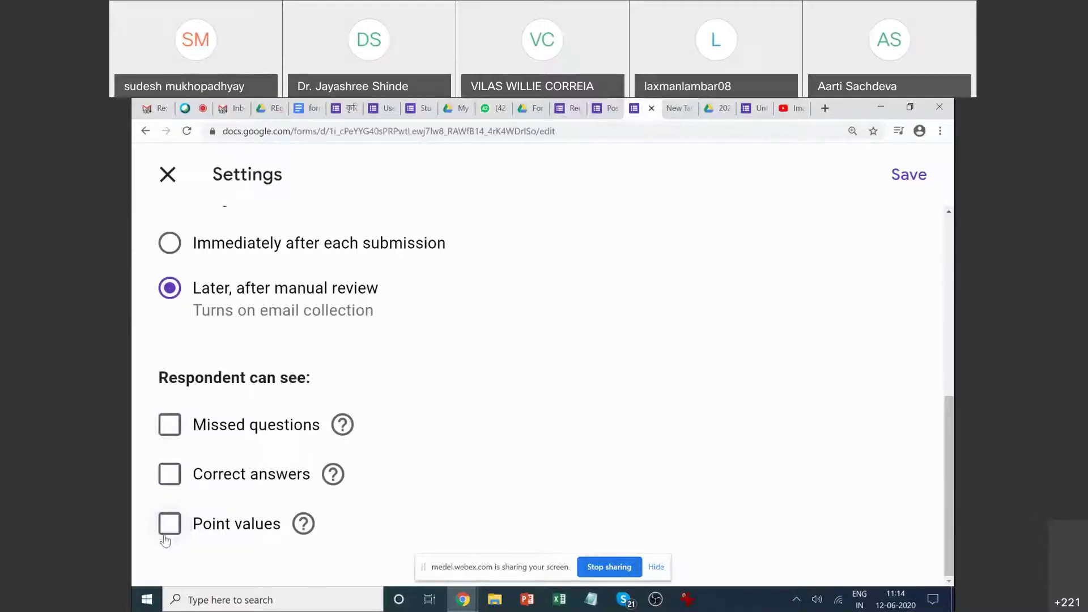
Review the quiz options, close the settings without saving and check the Webex meeting chat.
scroll(513, 412, "up", 3)
scroll(508, 408, "down", 3)
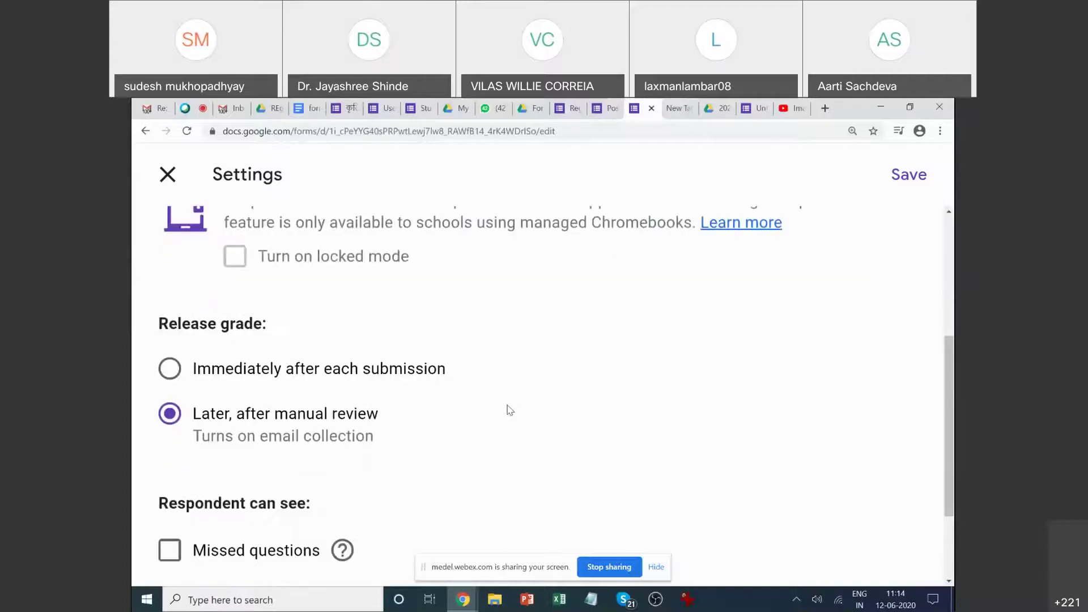
key("ctrl+minus")
key("ctrl+minus")
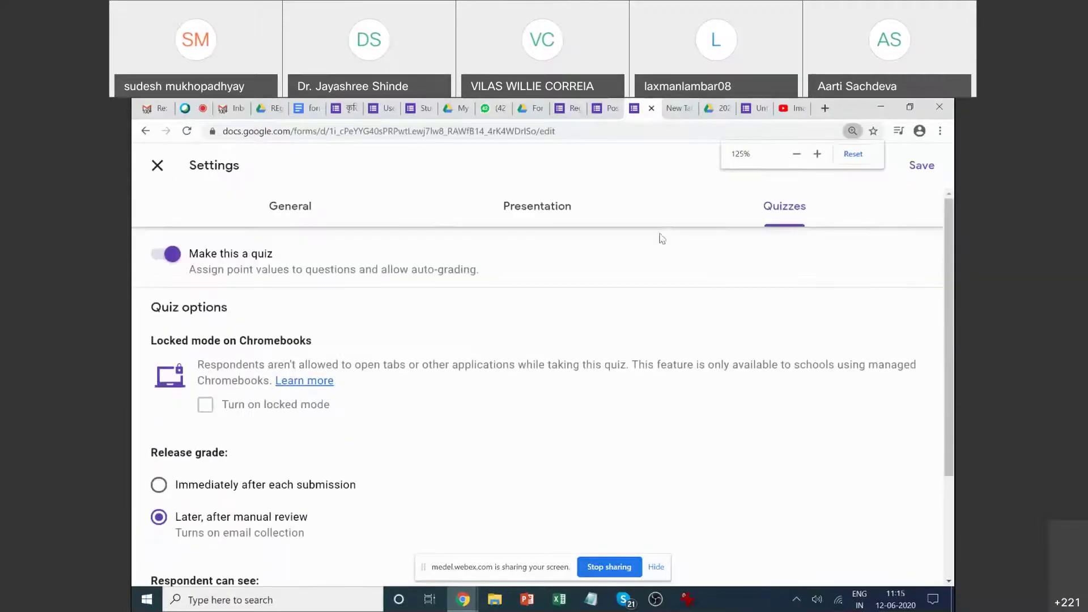
scroll(526, 352, "down", 2)
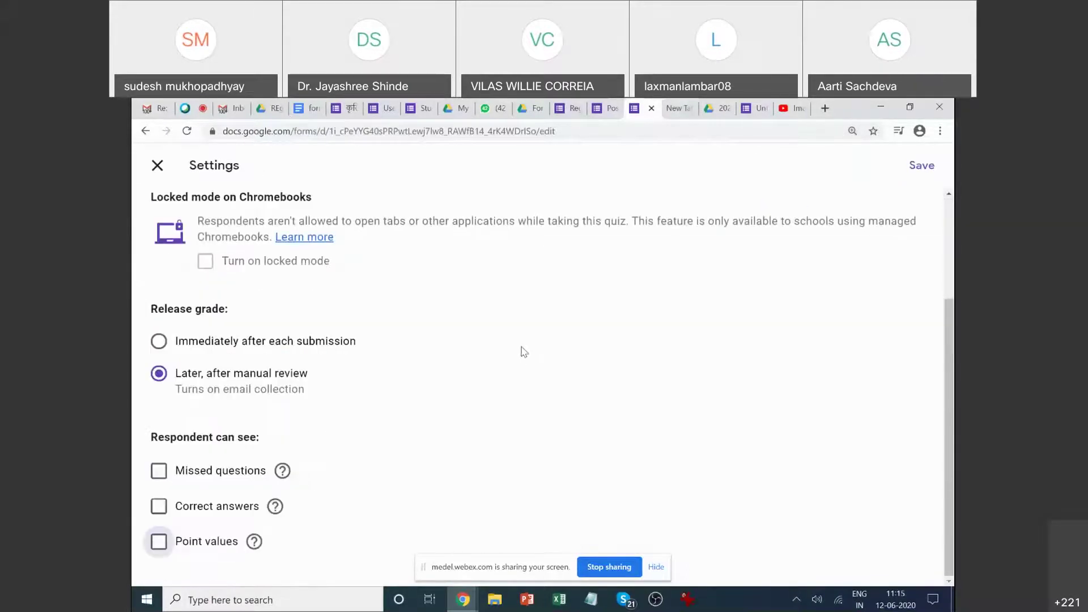
scroll(501, 340, "up", 2)
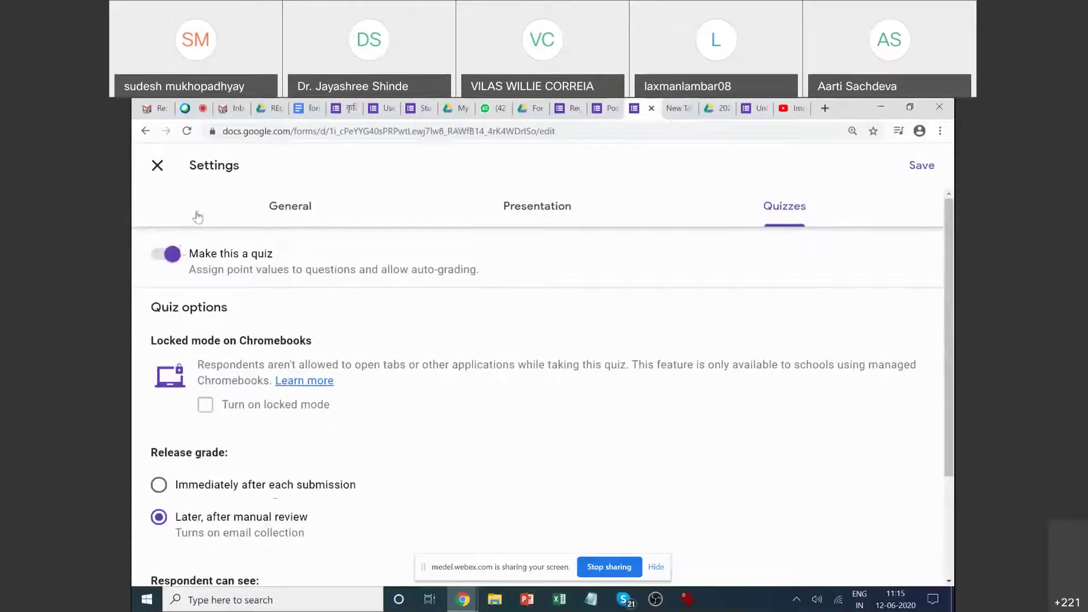
left_click(164, 171)
key("ctrl+2")
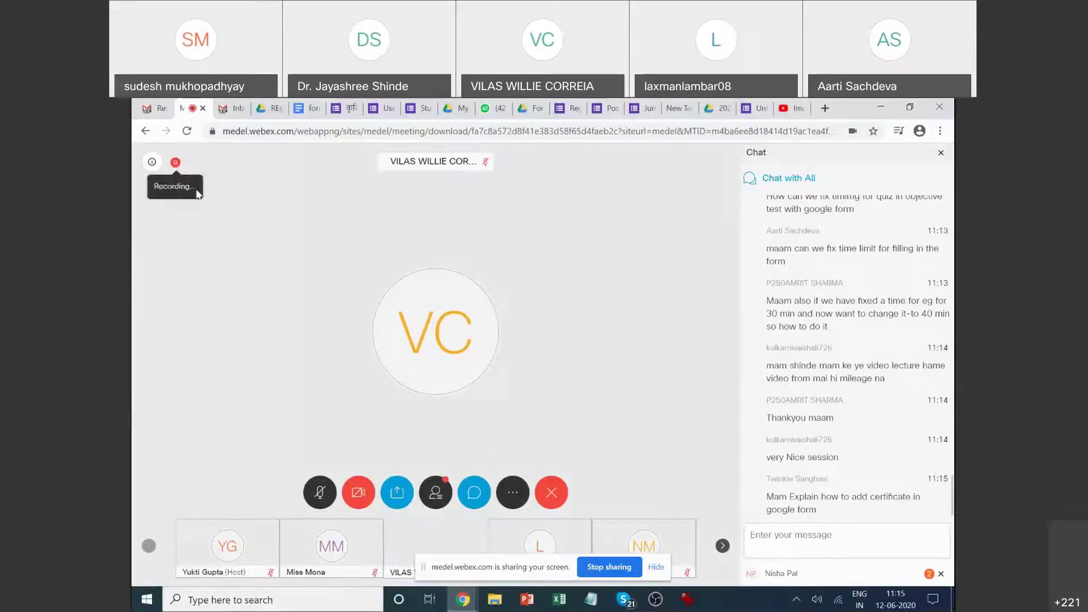
Close the Untitled form and the YouTube Imagery video, then return to the June 12 trial form.
left_click(760, 114)
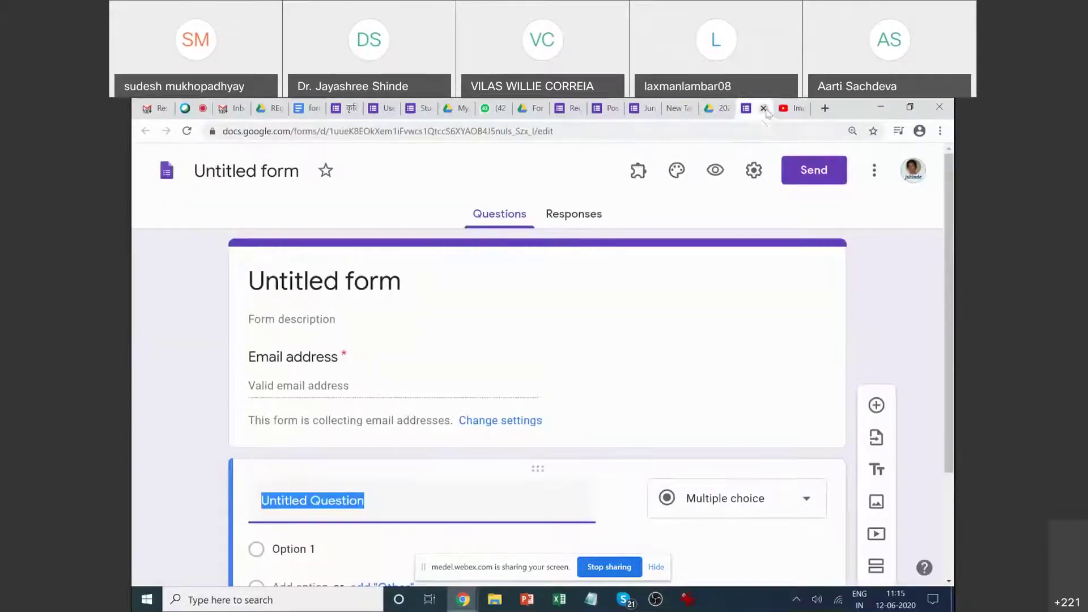
left_click(764, 109)
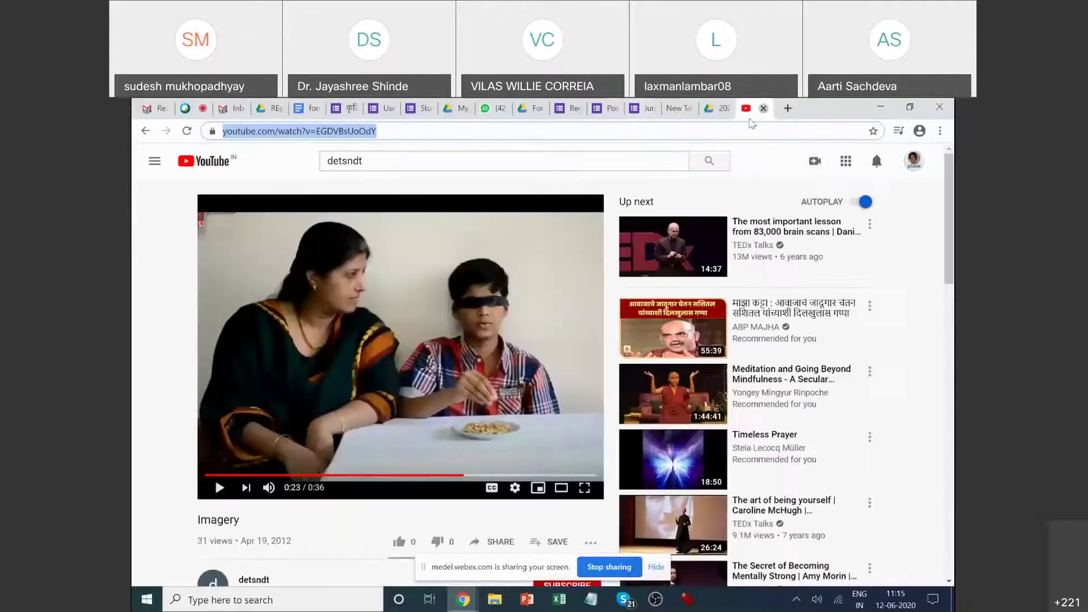
left_click(764, 109)
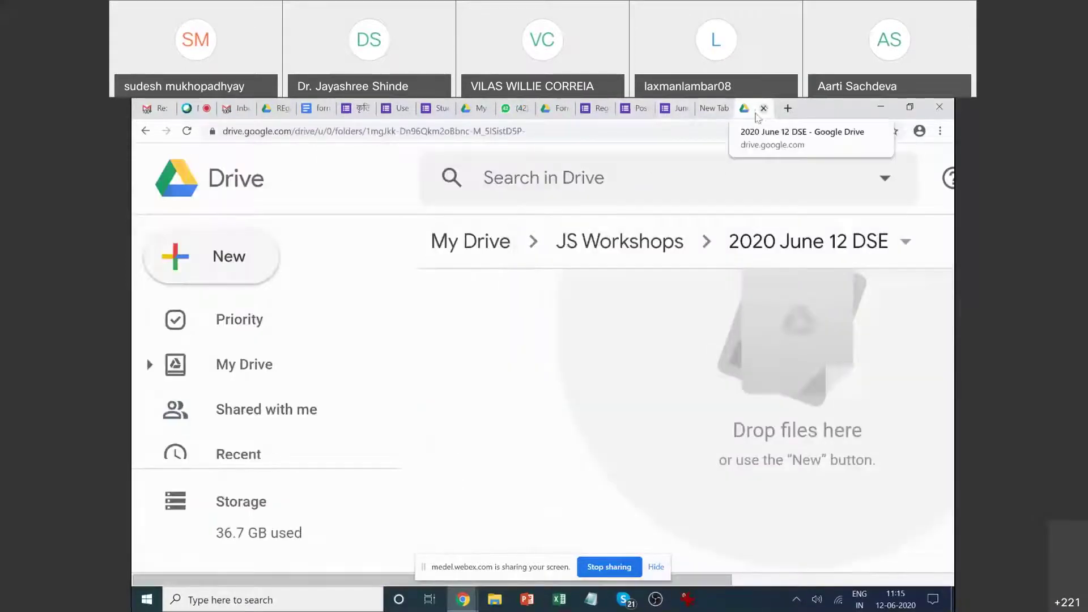
key("ctrl+minus")
key("ctrl+shift+Tab")
key("ctrl+shift+Tab")
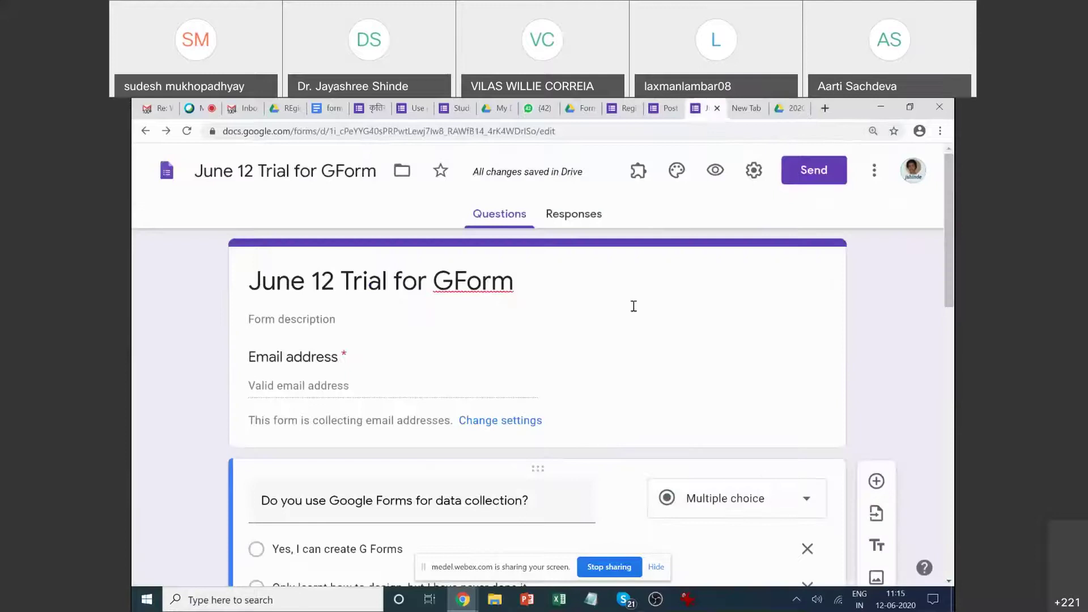
Look through all questions of the trial form, from the data collection question to the session device question.
scroll(577, 299, "down", 2)
scroll(583, 329, "up", 1)
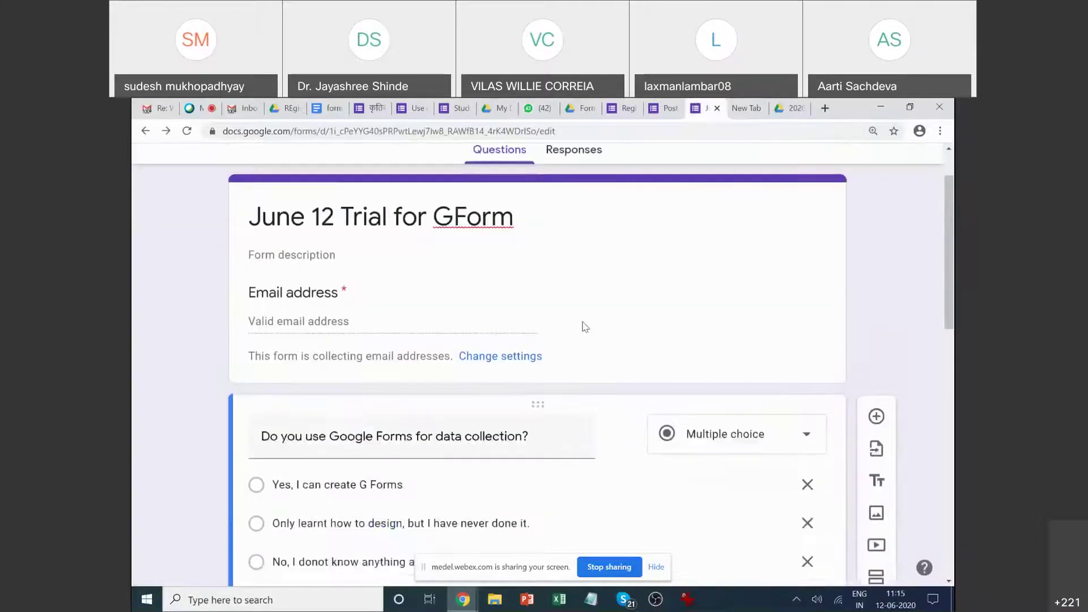
scroll(583, 324, "down", 5)
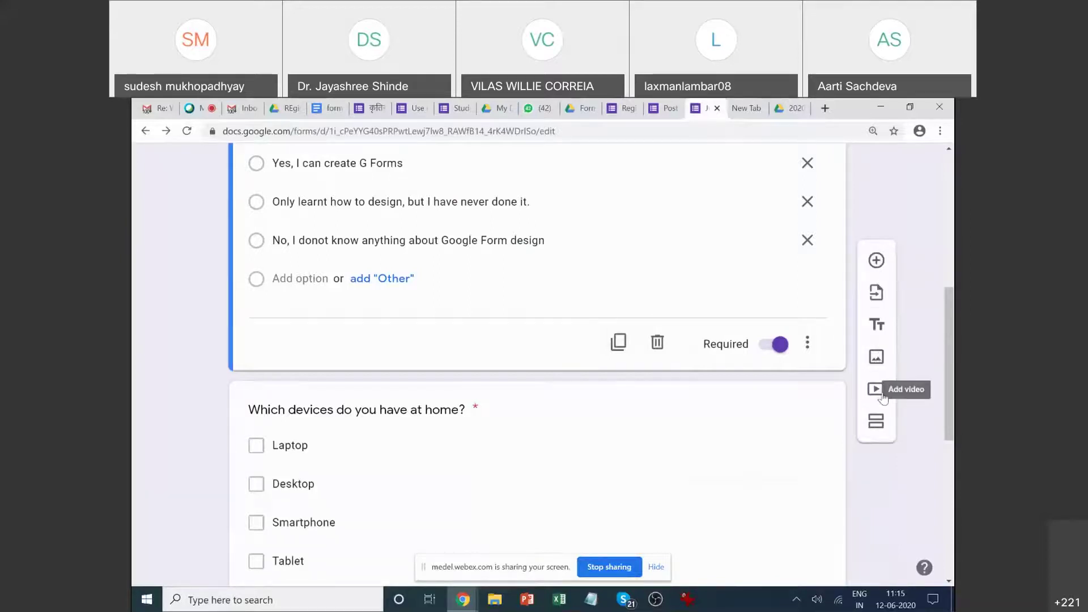
scroll(701, 425, "down", 5)
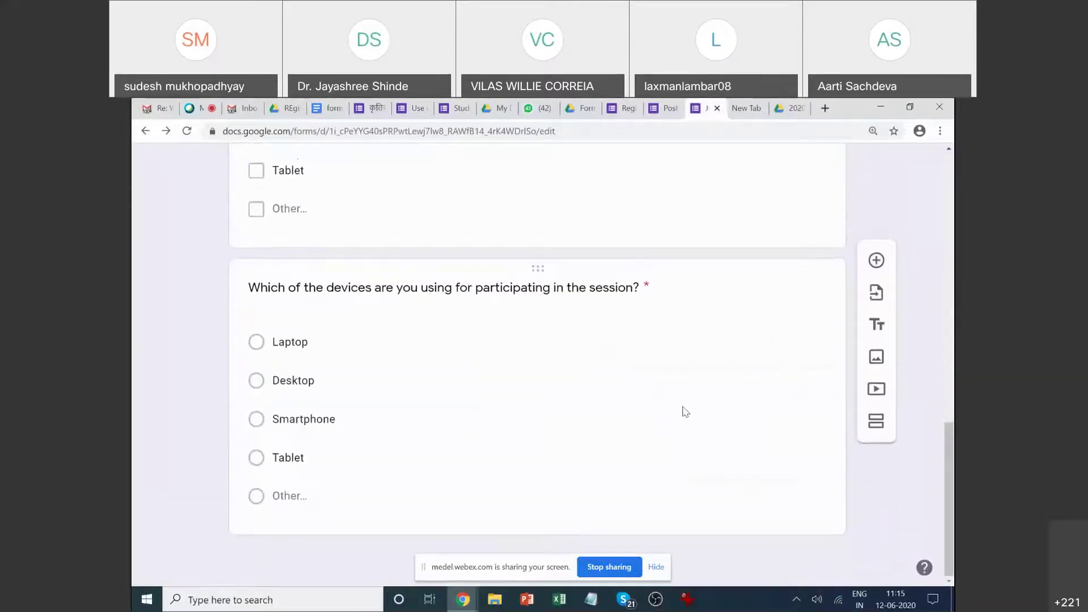
scroll(677, 405, "up", 7)
scroll(676, 405, "down", 10)
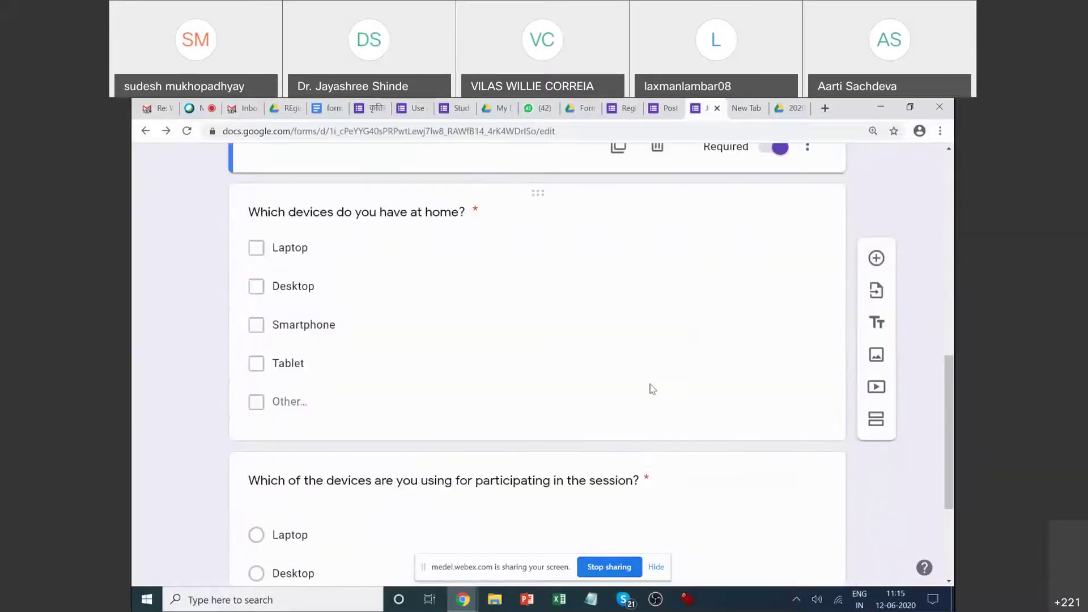
left_click(567, 290)
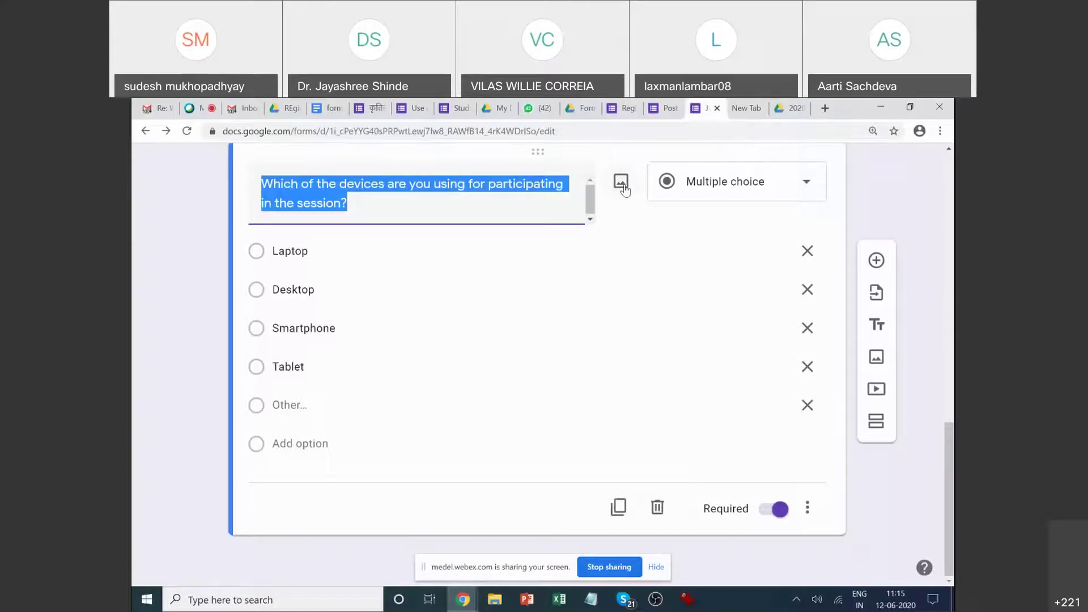
left_click(634, 296)
scroll(530, 293, "up", 4)
scroll(532, 295, "down", 3)
scroll(510, 284, "up", 6)
scroll(510, 276, "up", 7)
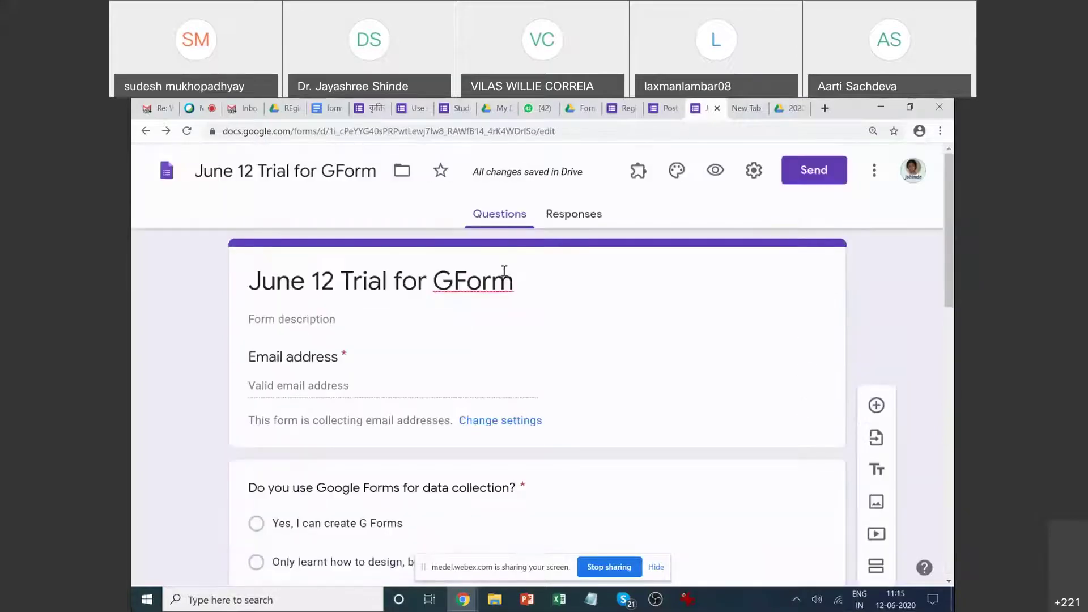
Turn on Make this a quiz for the trial form and save the settings.
left_click(753, 170)
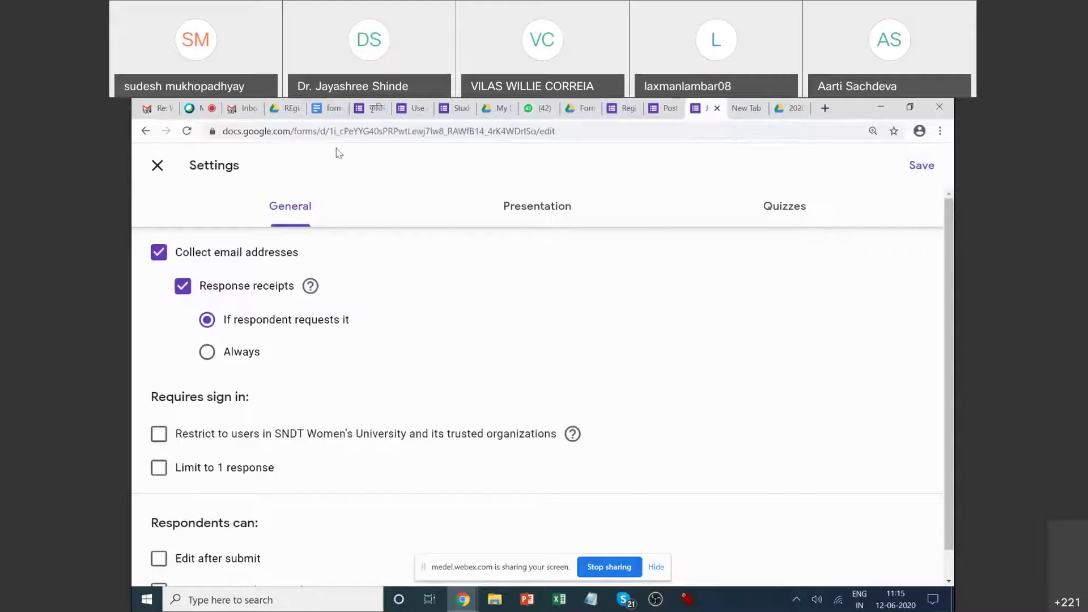
left_click(784, 199)
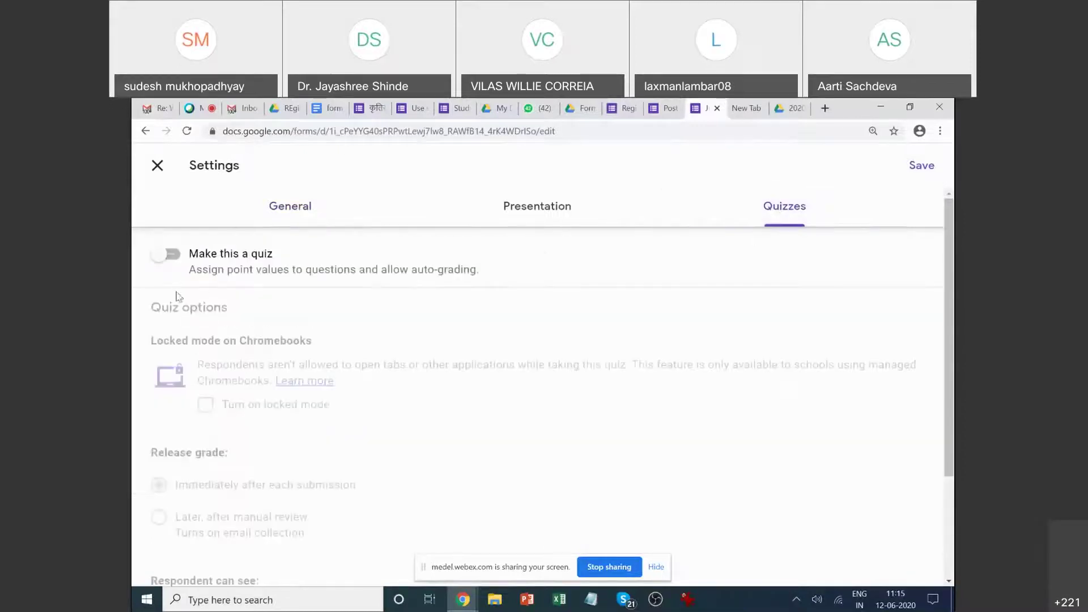
left_click(170, 254)
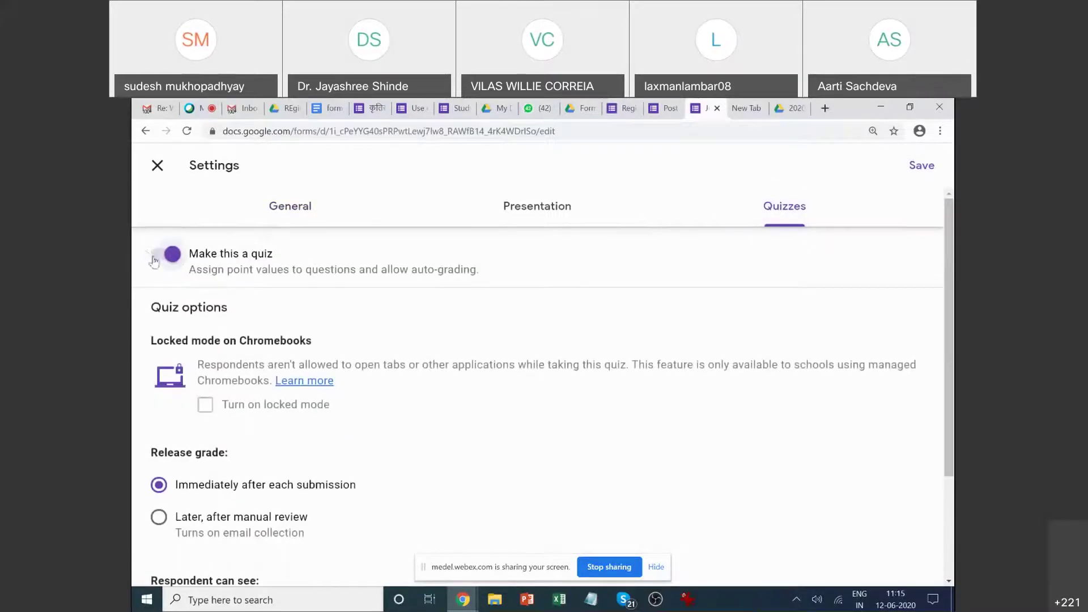
left_click(154, 261)
left_click(154, 260)
left_click(922, 166)
Mark "Yes, I can create G Forms" as the correct answer to the data collection question, worth 1 point.
scroll(471, 395, "down", 5)
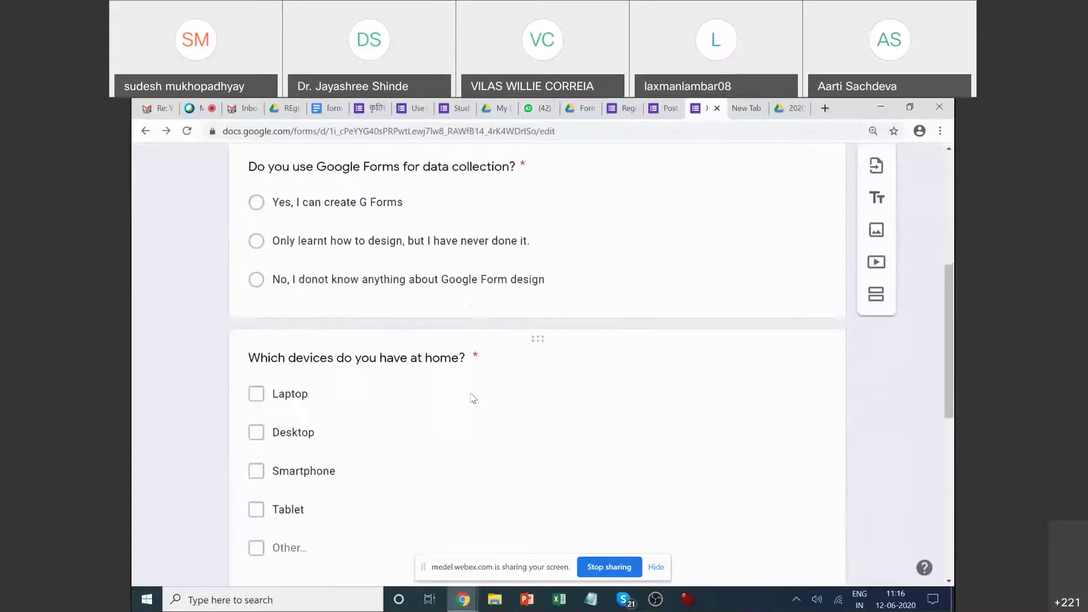
left_click(385, 303)
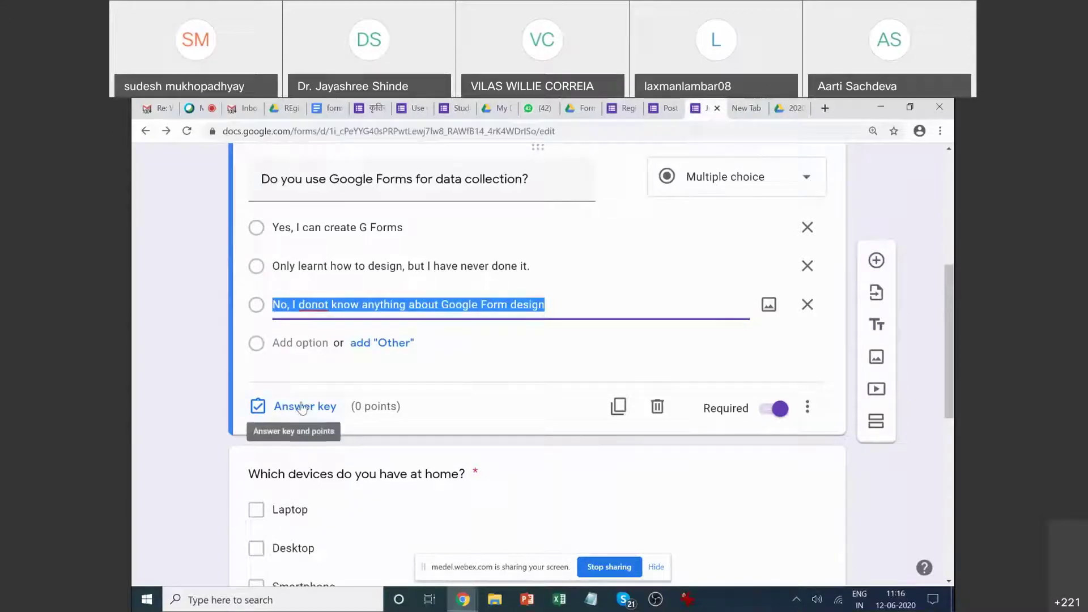
left_click(395, 228)
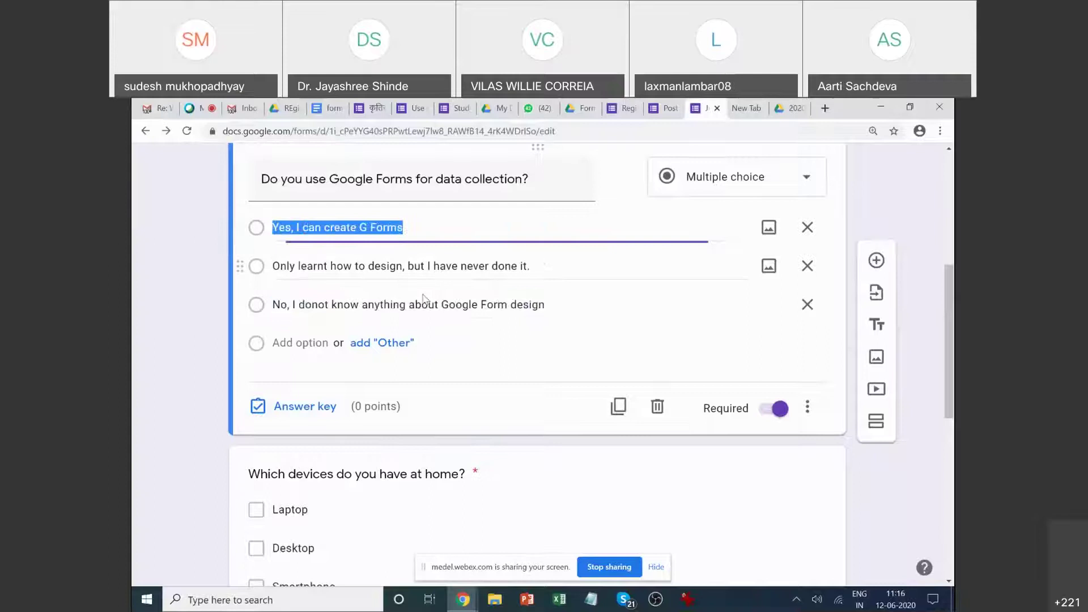
left_click(315, 407)
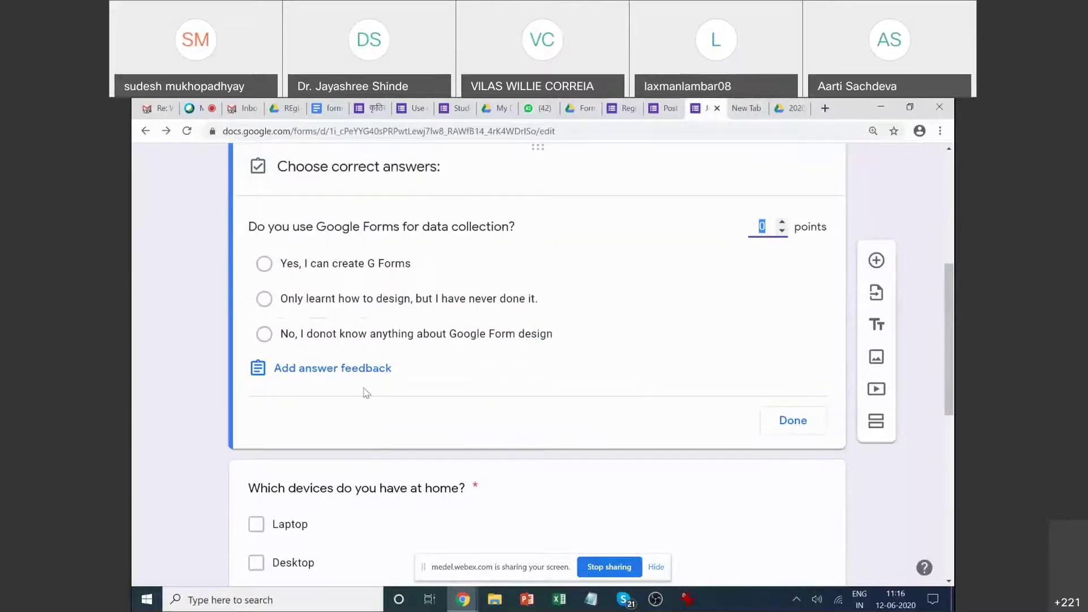
left_click(264, 264)
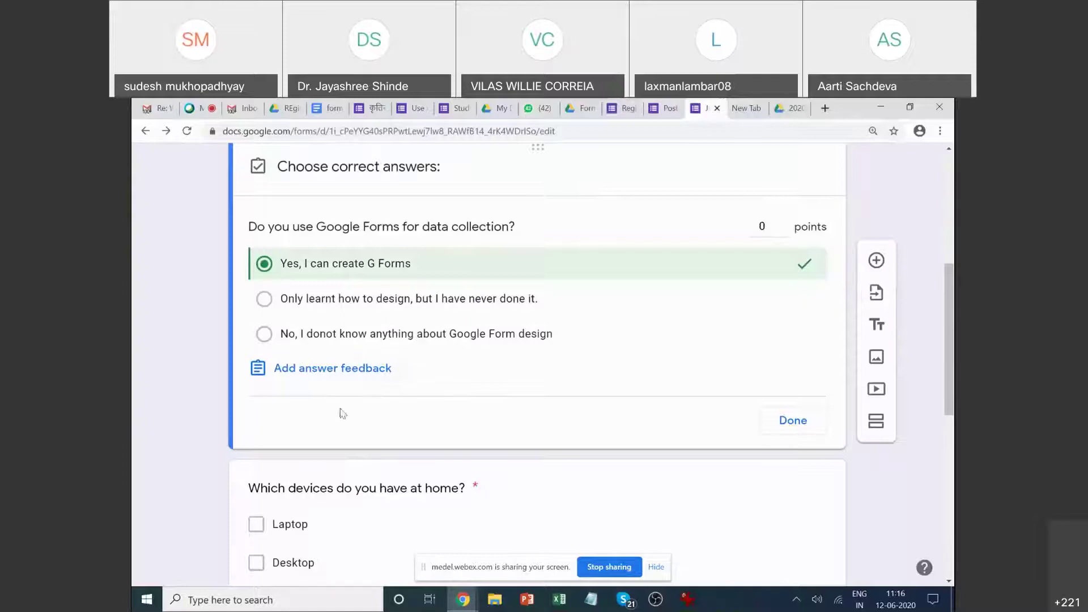
left_click(782, 222)
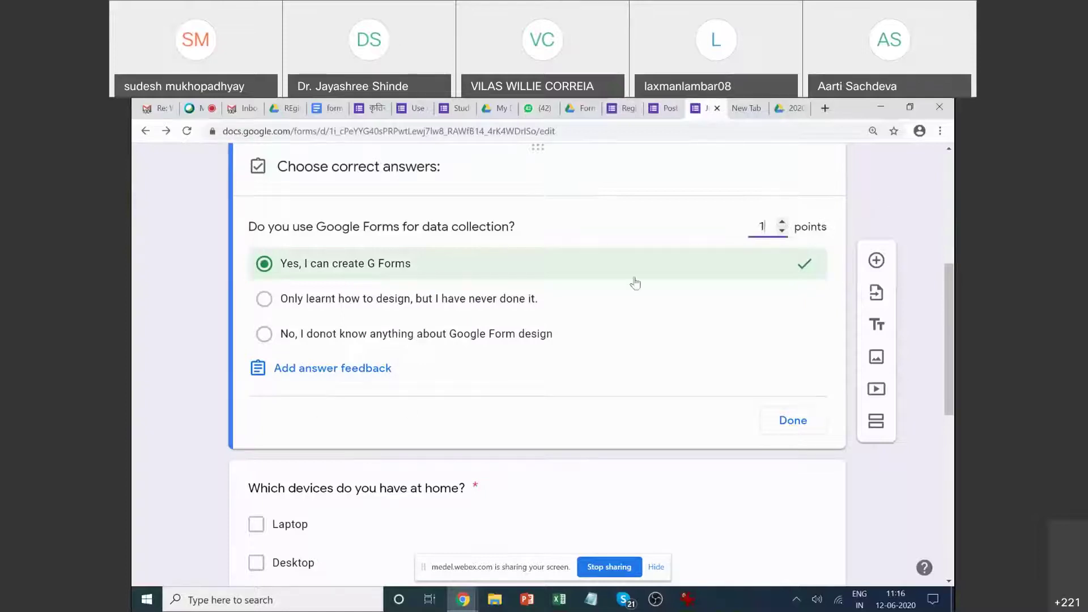
scroll(629, 271, "up", 5)
scroll(629, 271, "down", 5)
left_click(791, 355)
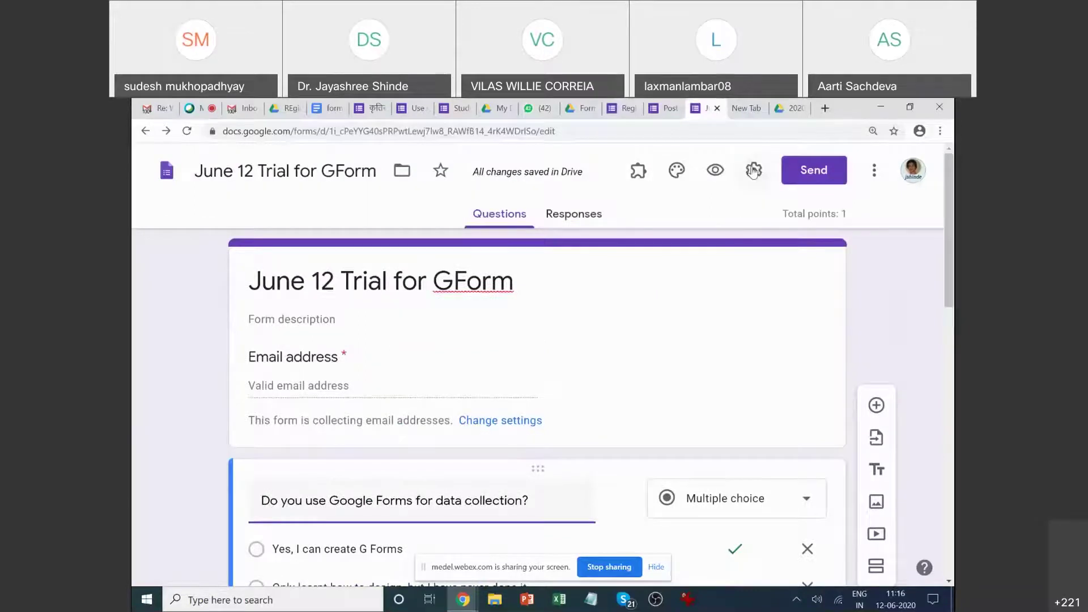
Review the trial form's quiz settings at a larger zoom and save them.
left_click(753, 170)
left_click(777, 211)
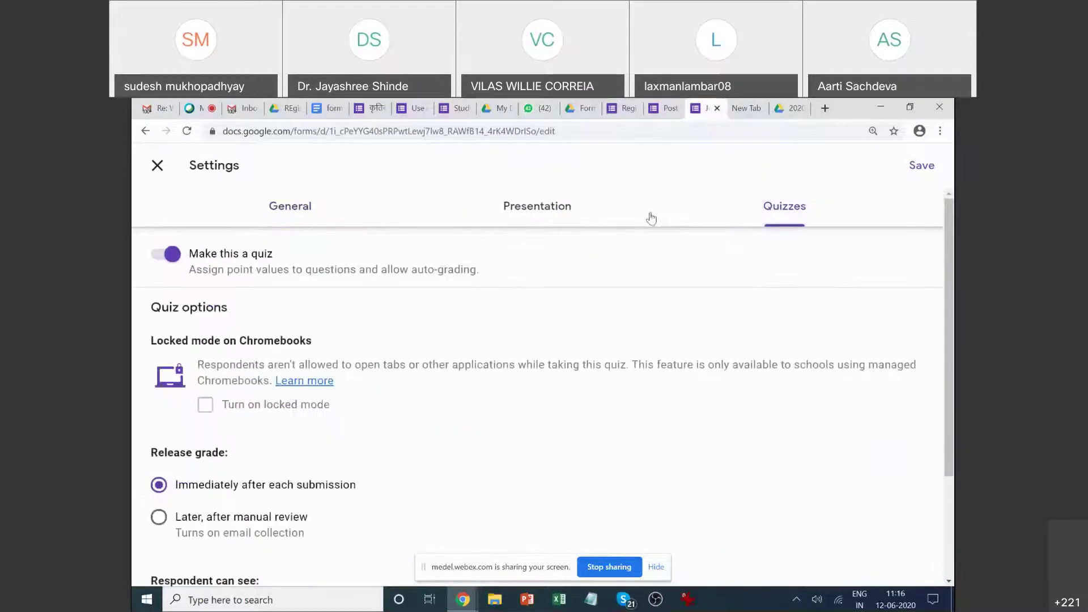
key("ctrl+plus")
key("ctrl+plus")
key("ctrl+plus")
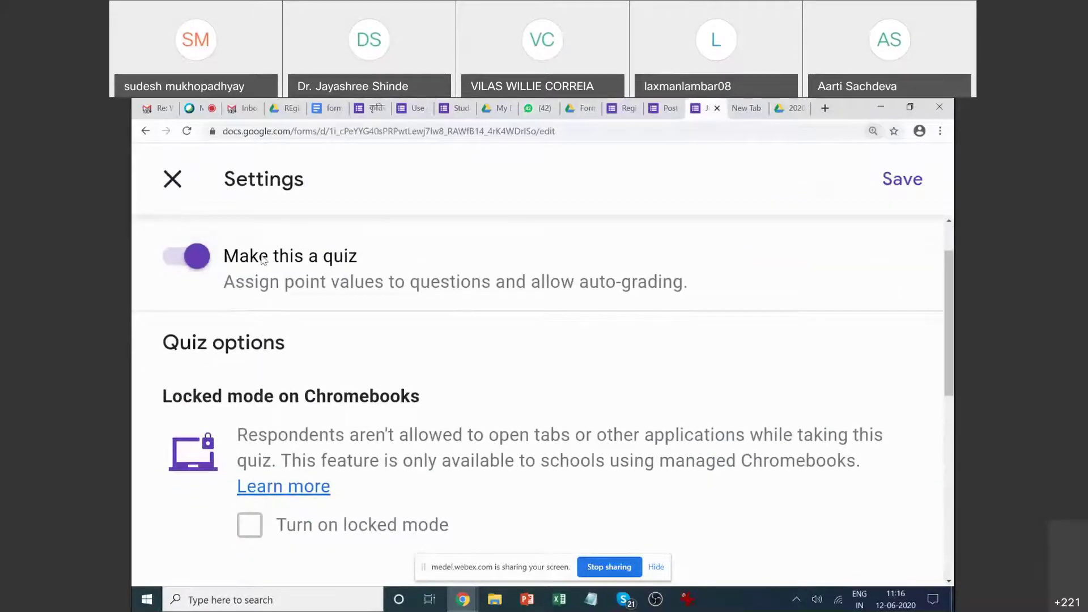
left_click(897, 189)
Mark Laptop, Desktop, Smartphone and Tablet as correct answers to the home devices question, worth 4 points.
scroll(580, 367, "down", 15)
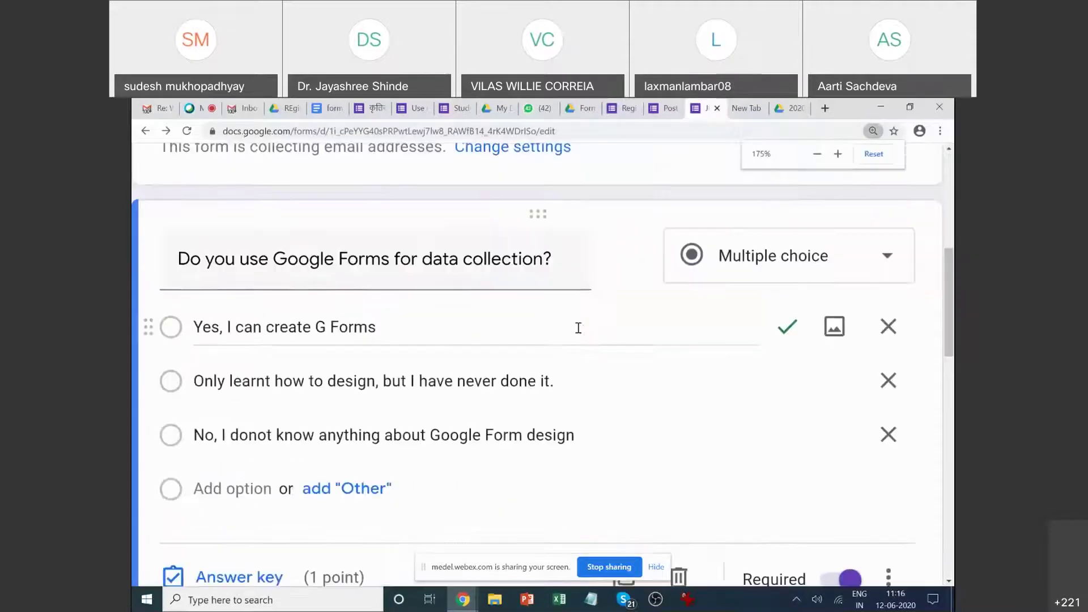
scroll(397, 420, "down", 1)
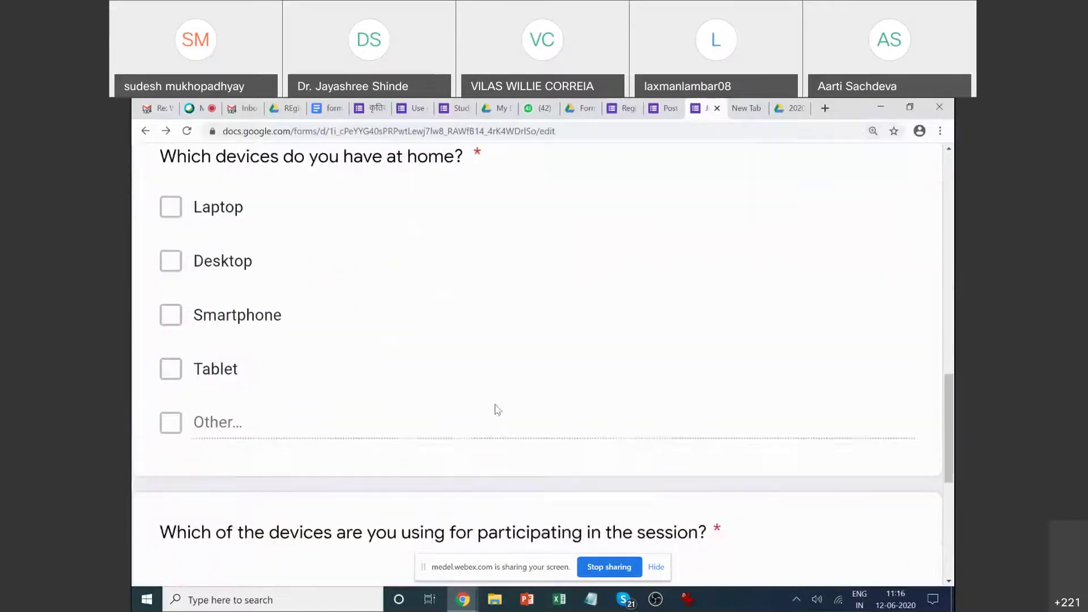
left_click(258, 379)
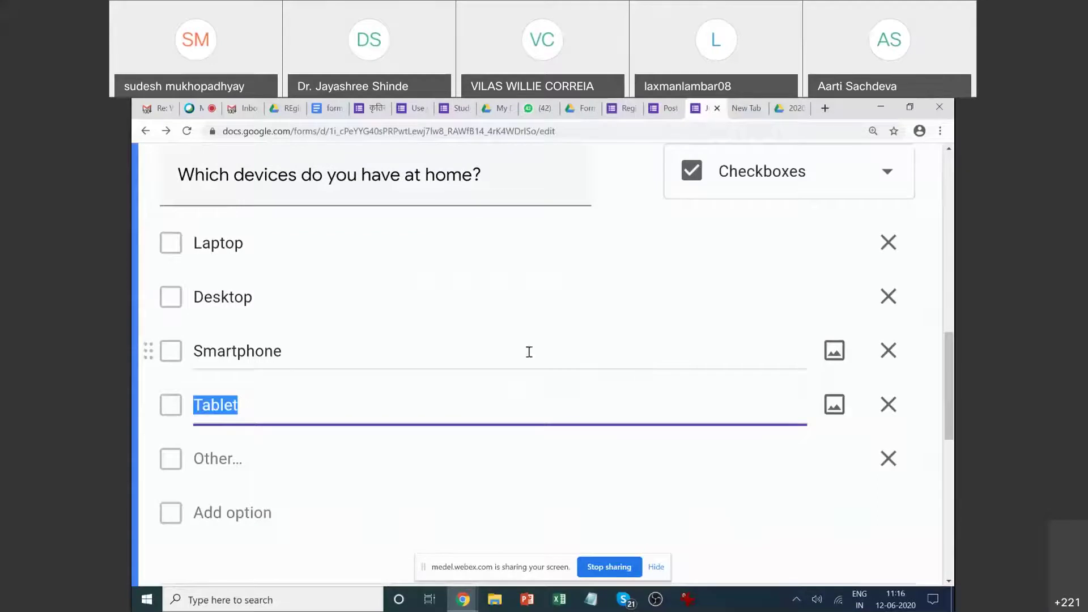
scroll(527, 352, "down", 1)
scroll(451, 435, "up", 1)
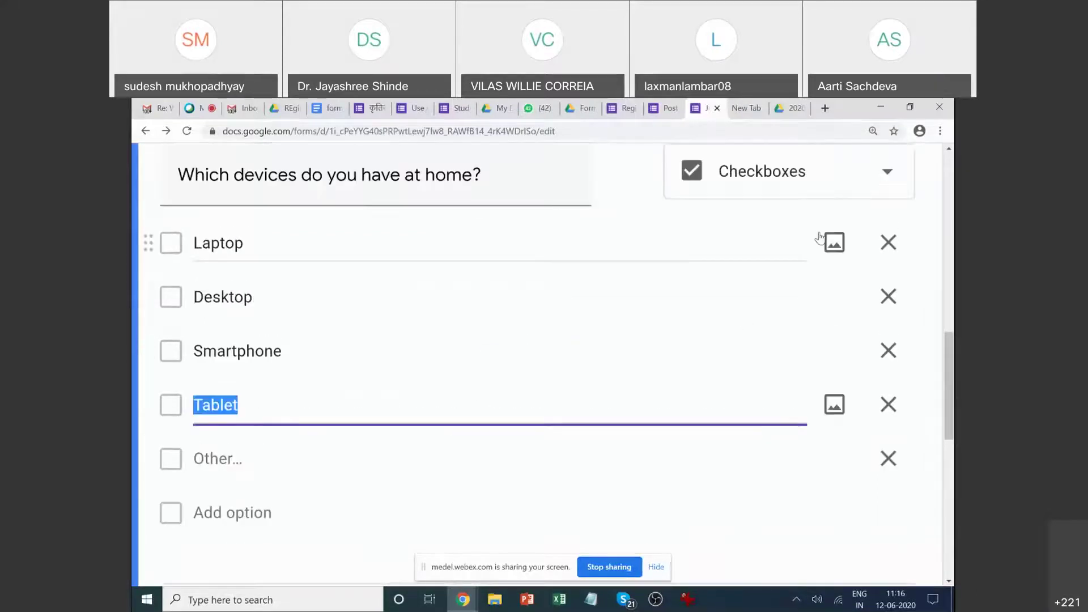
scroll(280, 486, "down", 2)
left_click(207, 487)
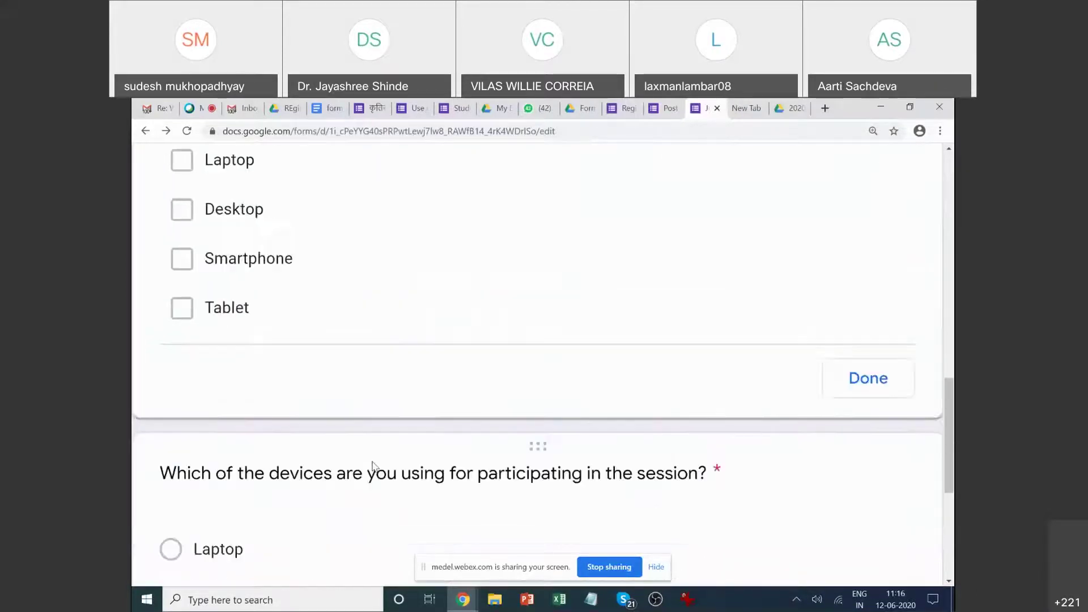
left_click(191, 306)
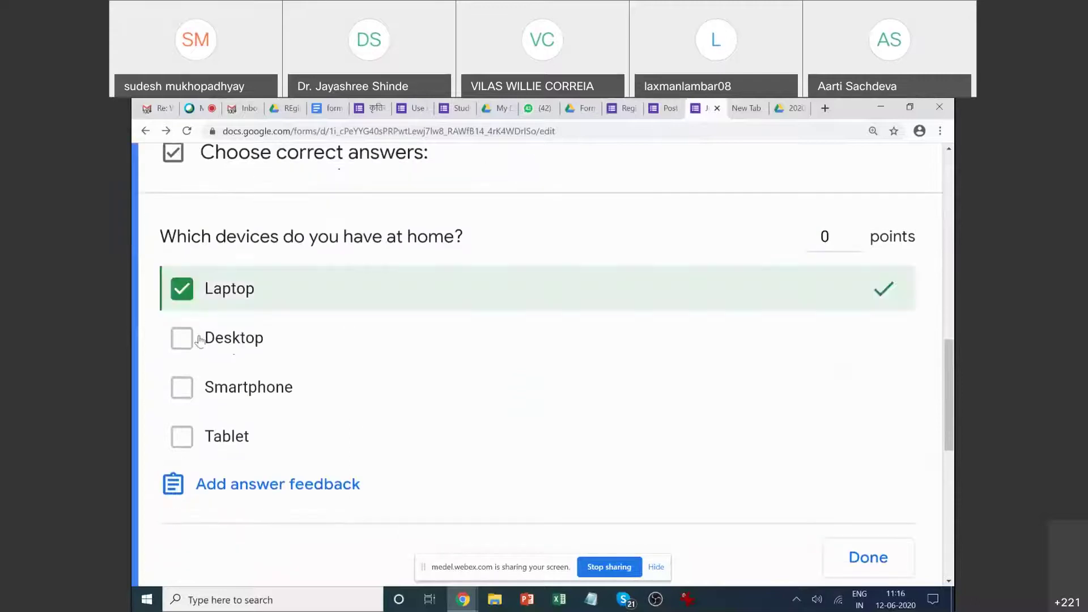
left_click(185, 339)
left_click(181, 386)
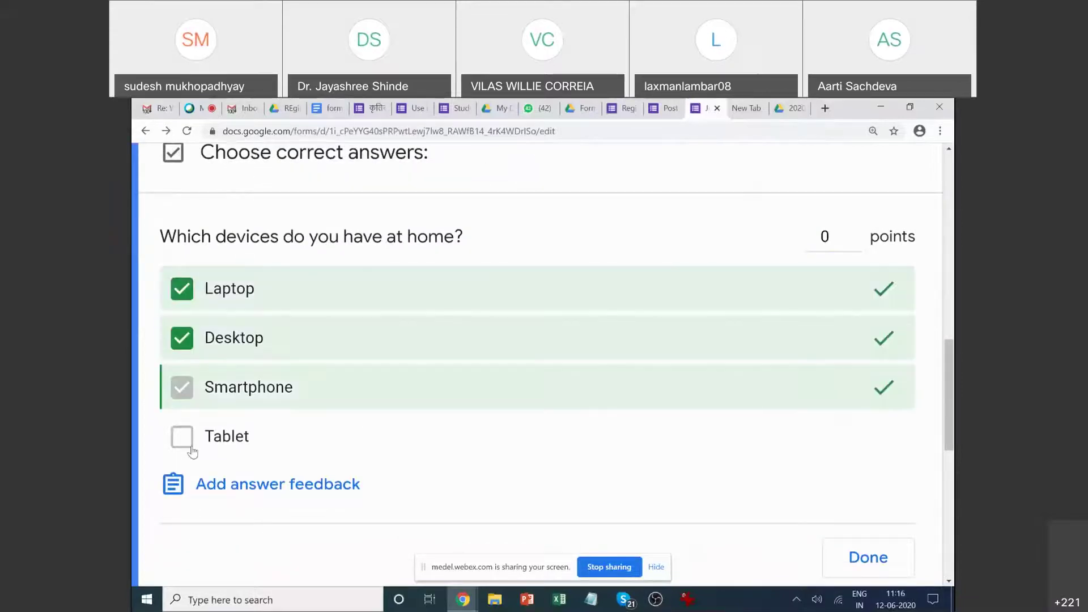
left_click(334, 436)
left_click(828, 240)
type("4")
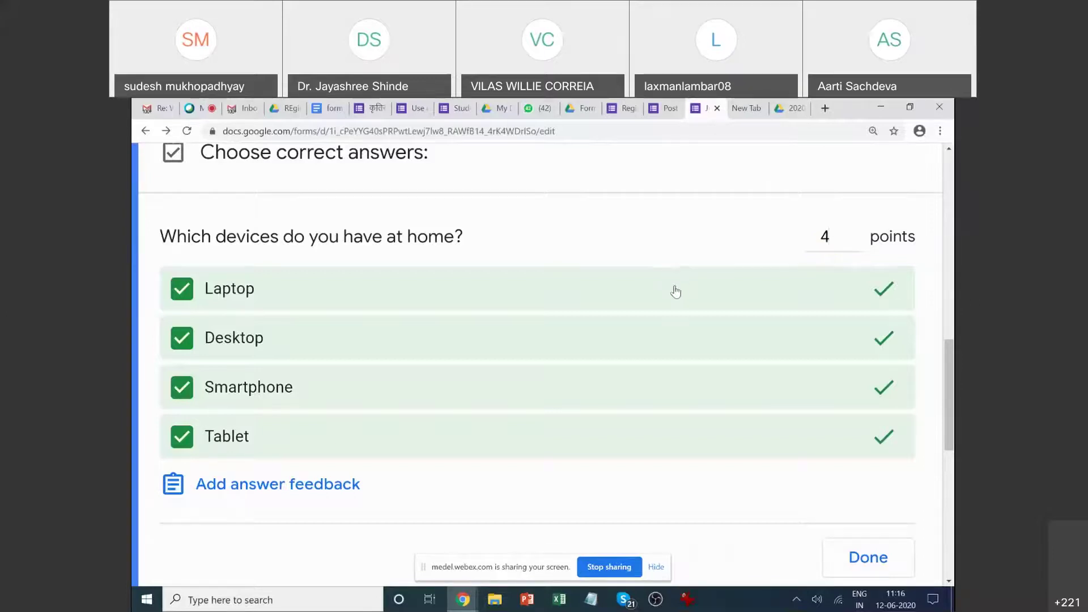
Look over the home devices question's answer key and points, and the session device question below it.
scroll(671, 292, "down", 2)
scroll(664, 297, "up", 1)
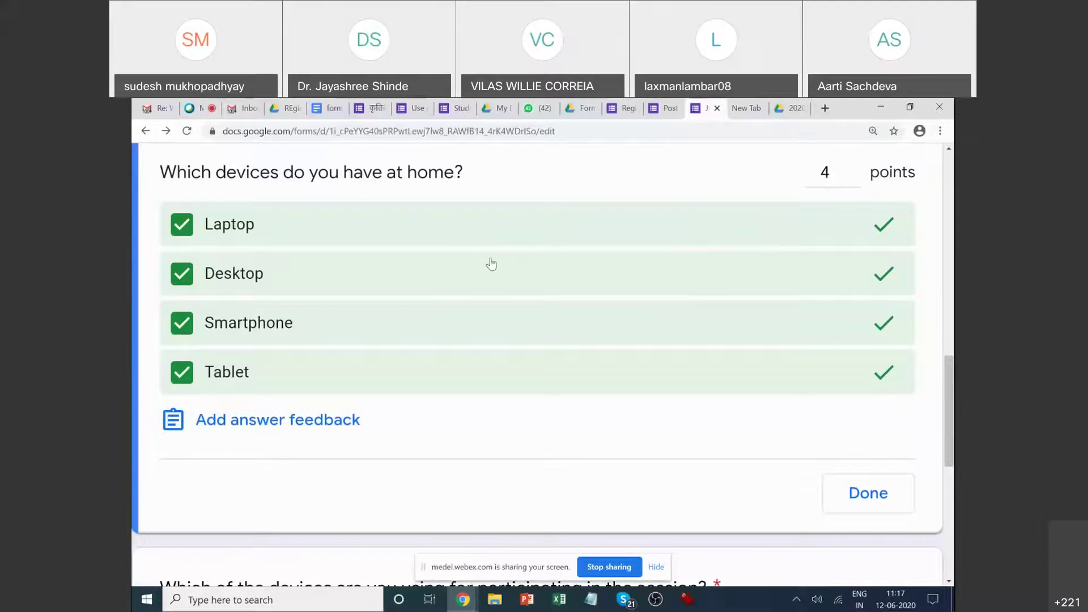
scroll(490, 263, "down", 1)
scroll(492, 265, "down", 4)
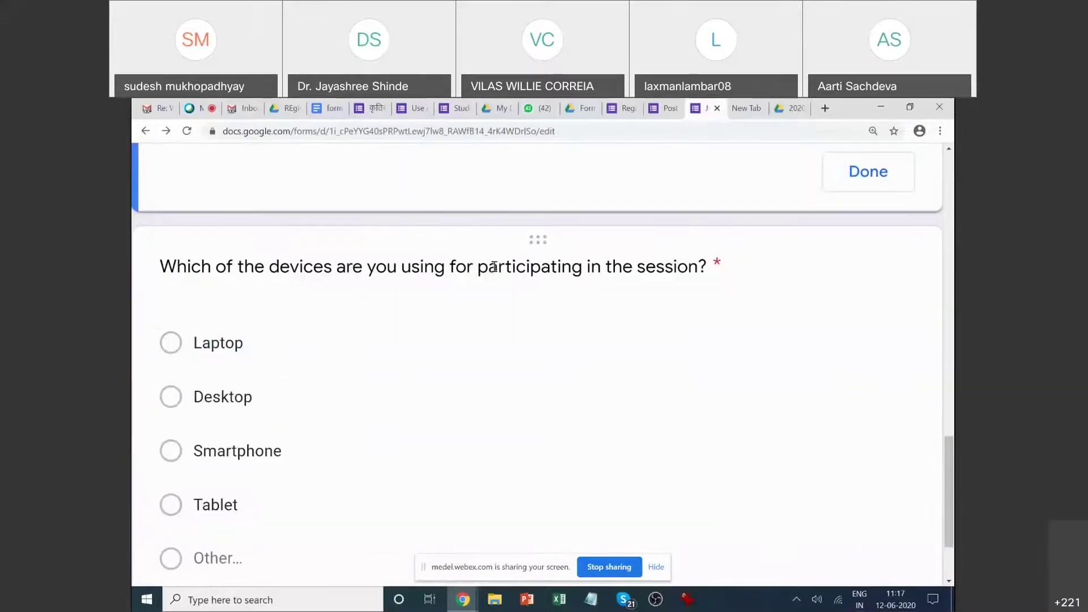
scroll(493, 267, "up", 1)
key("ctrl+minus")
scroll(482, 272, "down", 1)
scroll(485, 272, "up", 3)
scroll(484, 272, "down", 2)
scroll(485, 272, "down", 2)
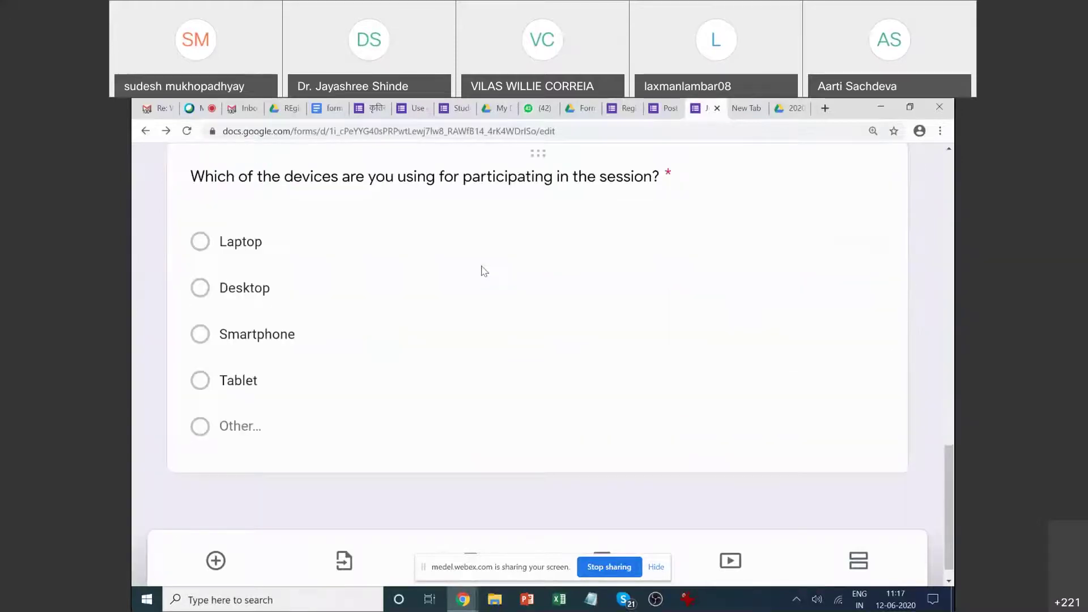
scroll(482, 268, "up", 3)
scroll(481, 267, "up", 1)
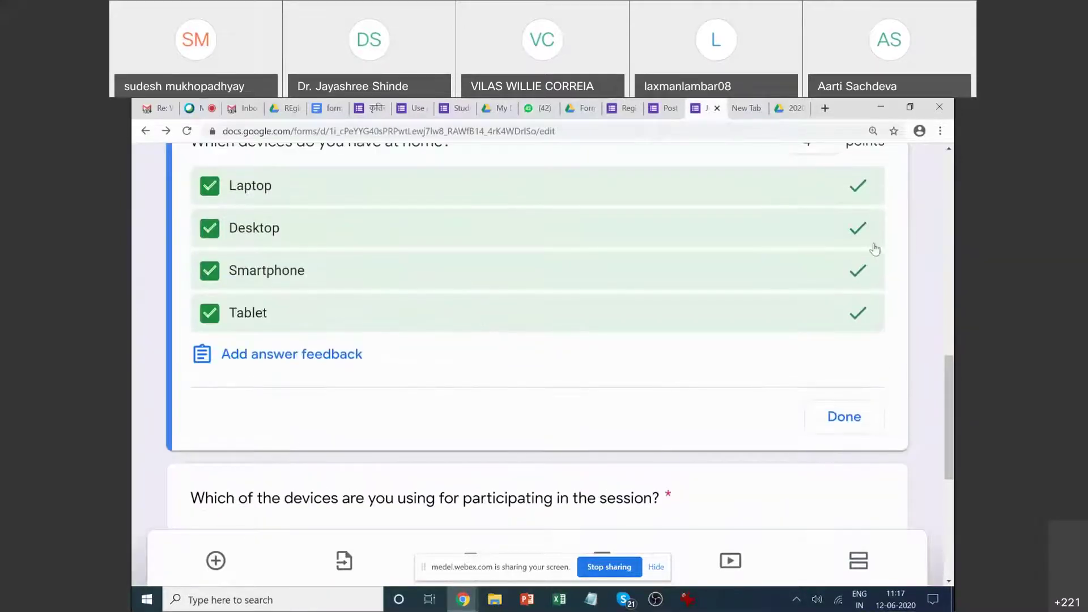
scroll(844, 223, "up", 3)
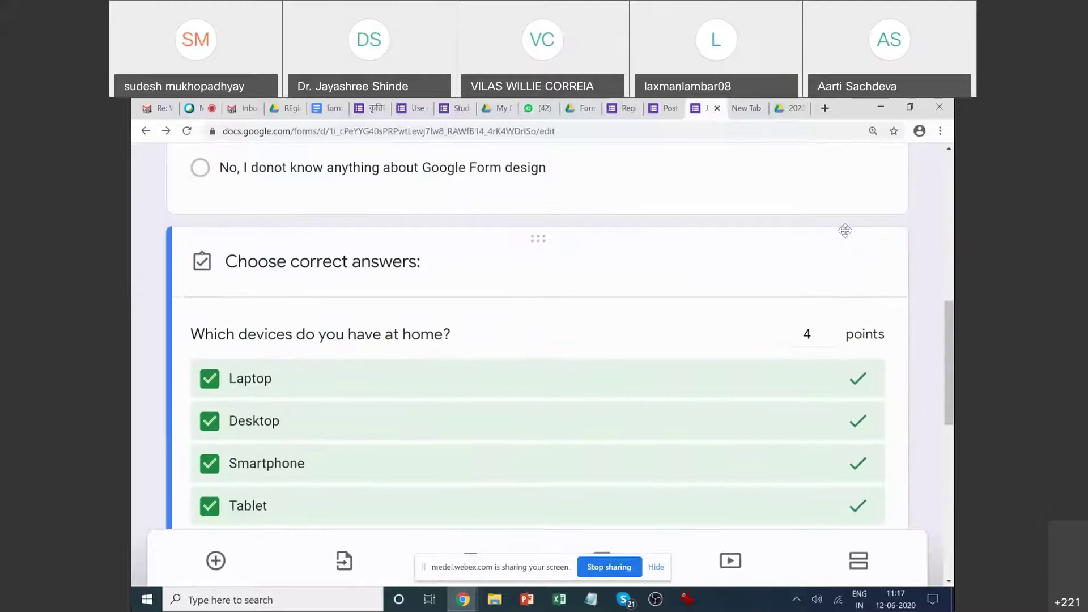
scroll(842, 238, "down", 3)
scroll(842, 238, "down", 5)
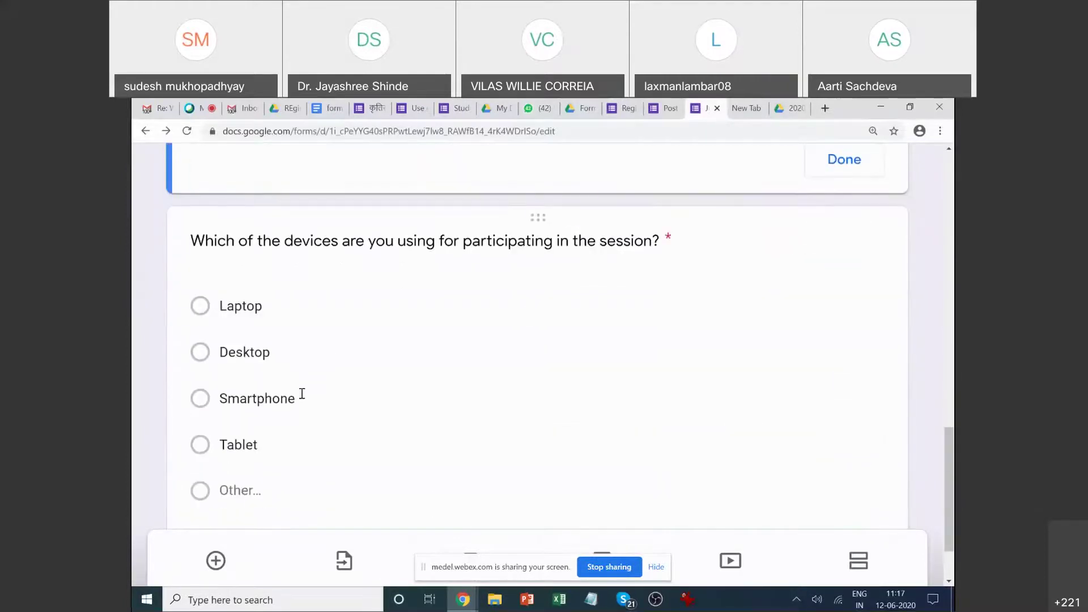
Mark Smartphone as the correct answer to the session device question, worth 1 point.
left_click(302, 393)
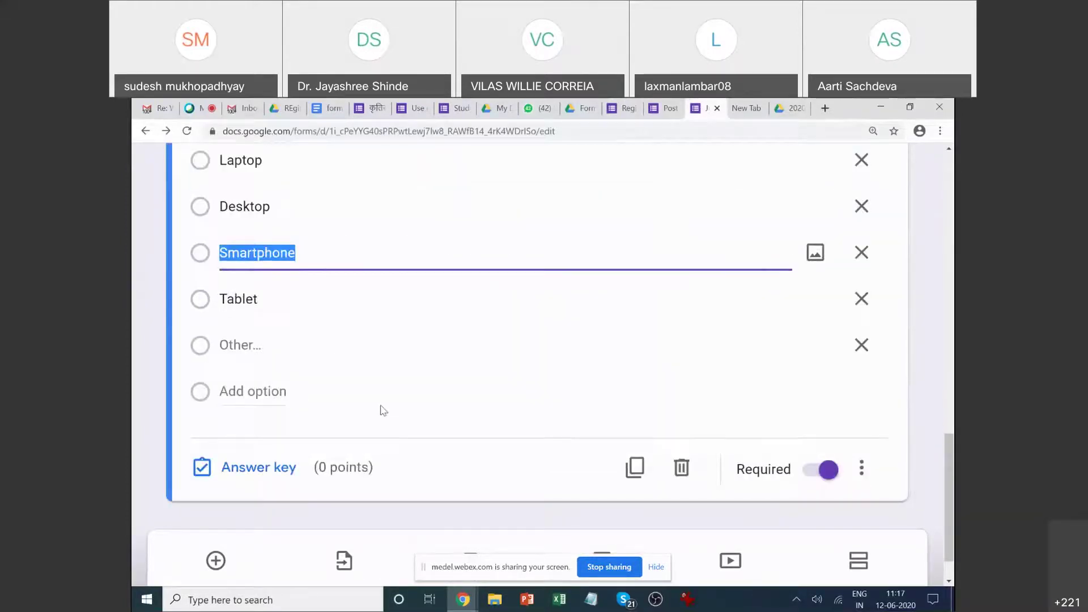
left_click(276, 418)
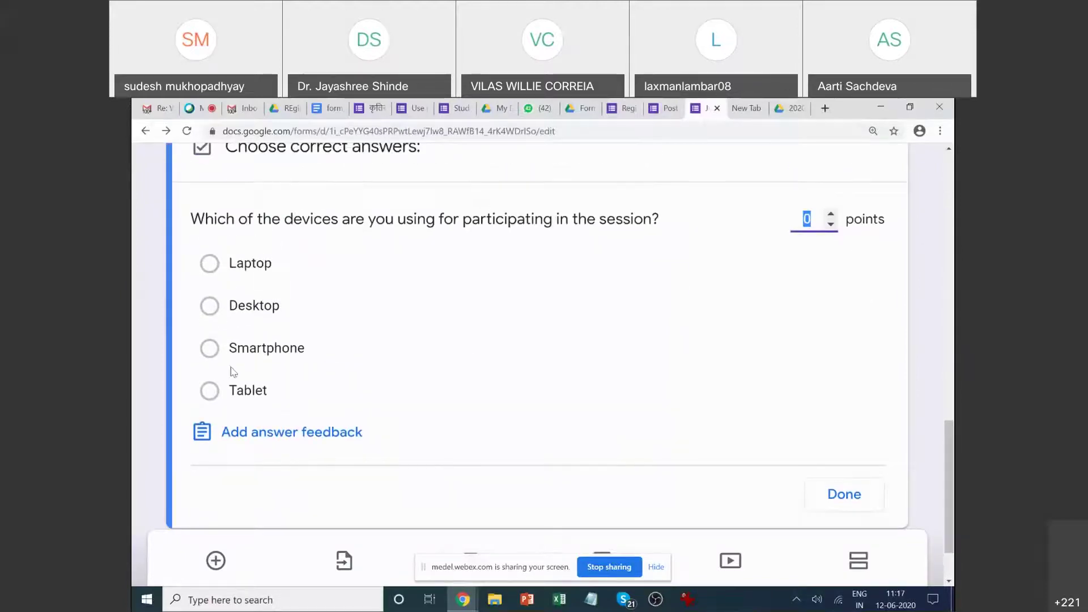
left_click(230, 363)
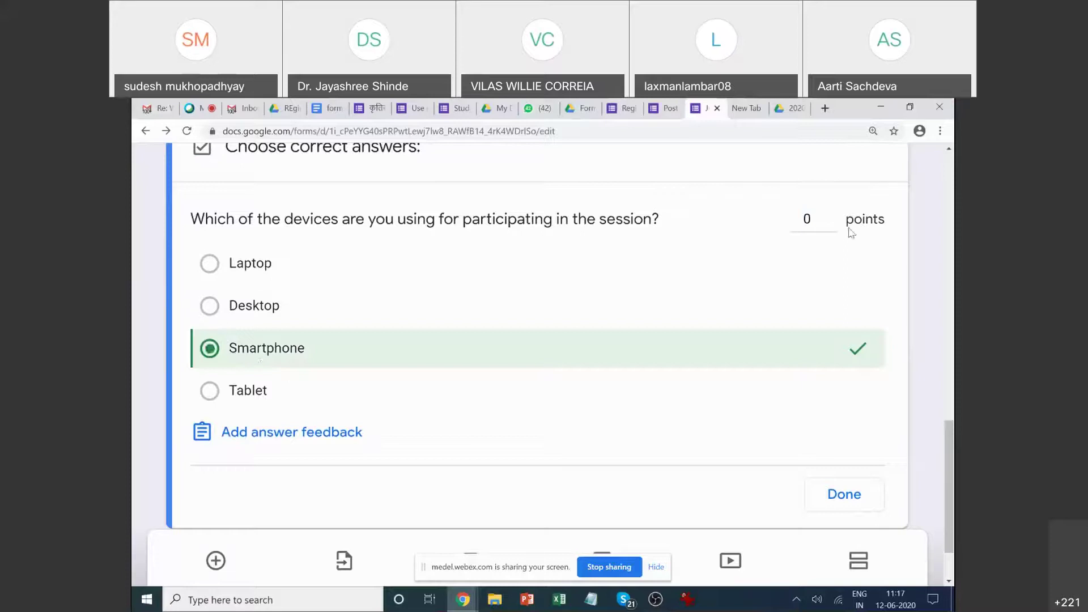
left_click(830, 215)
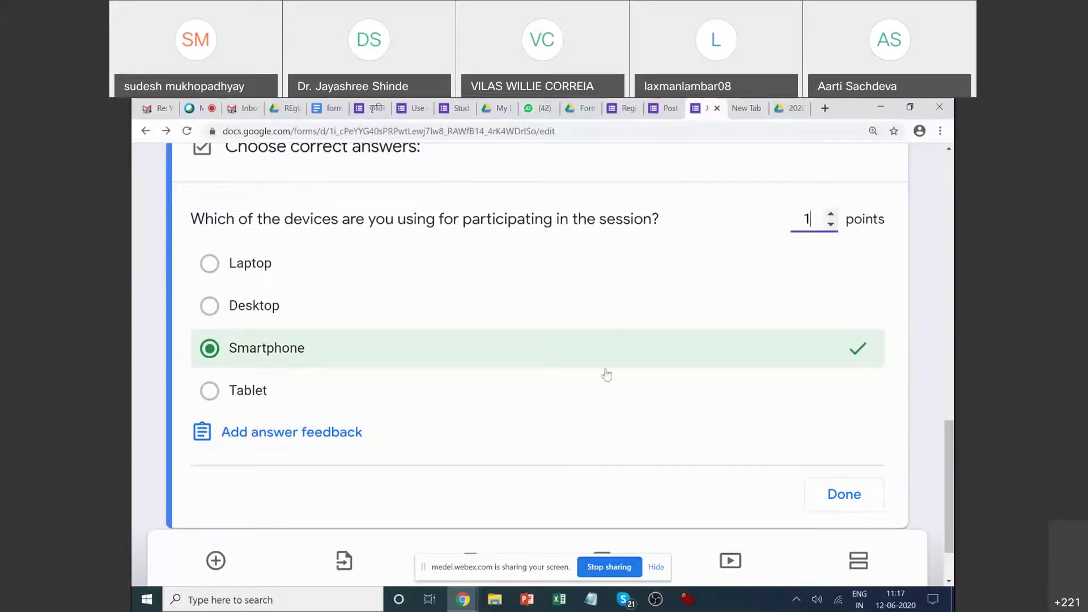
left_click(837, 501)
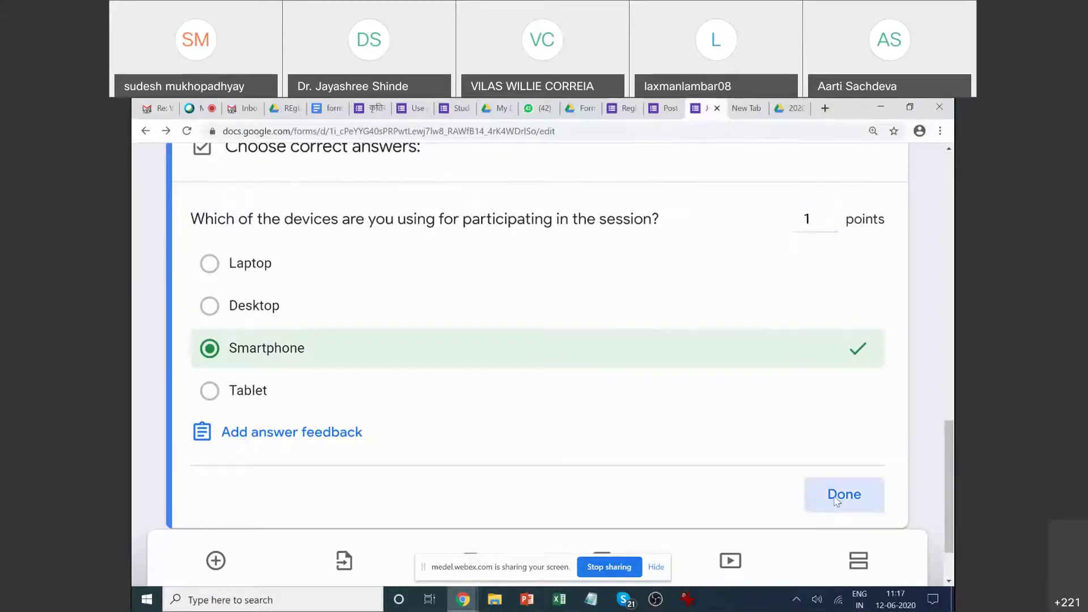
Preview the trial form as a respondent and look through the points shown for each question.
scroll(561, 439, "up", 5)
scroll(554, 440, "up", 3)
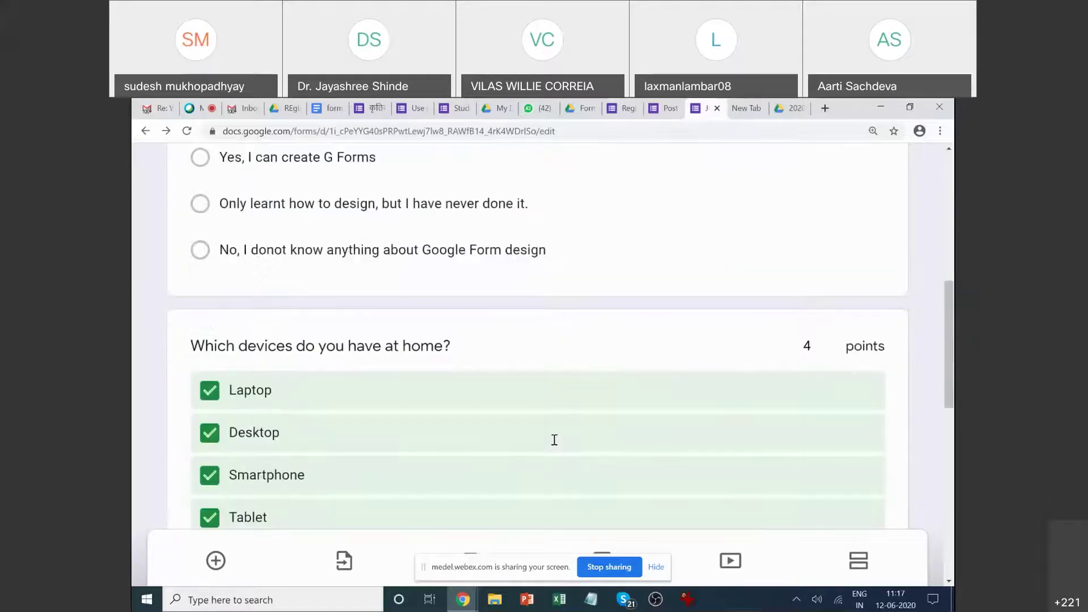
scroll(553, 442, "up", 6)
scroll(549, 444, "up", 3)
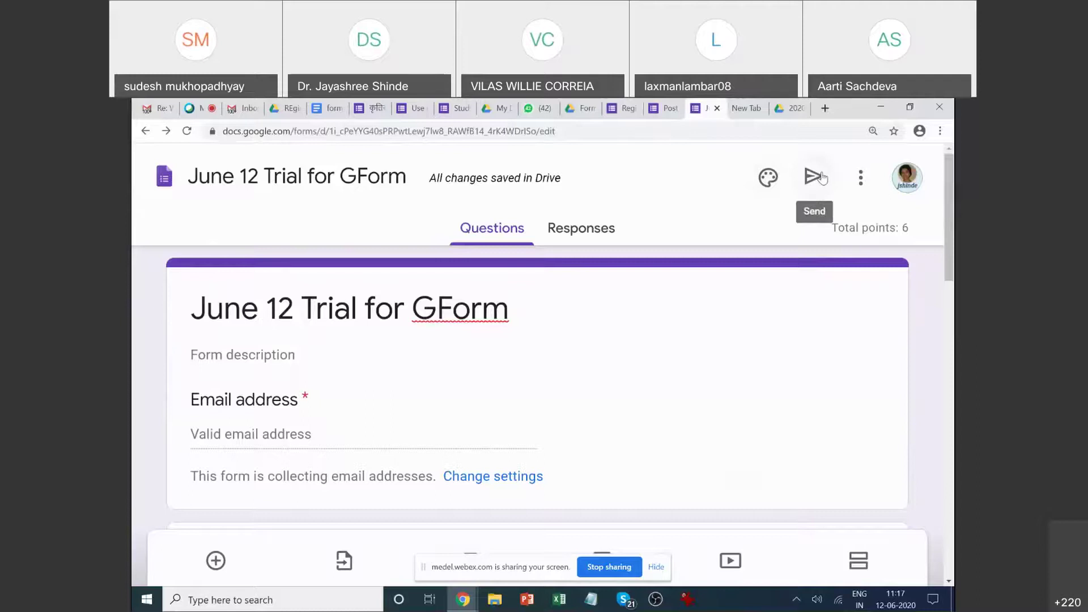
key("ctrl+minus")
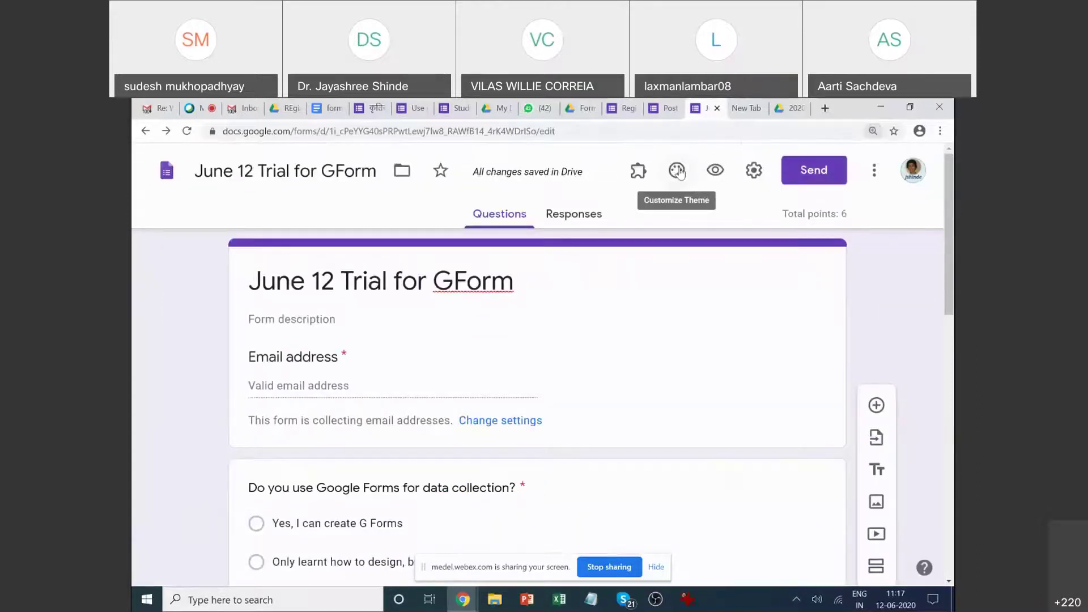
left_click(715, 170)
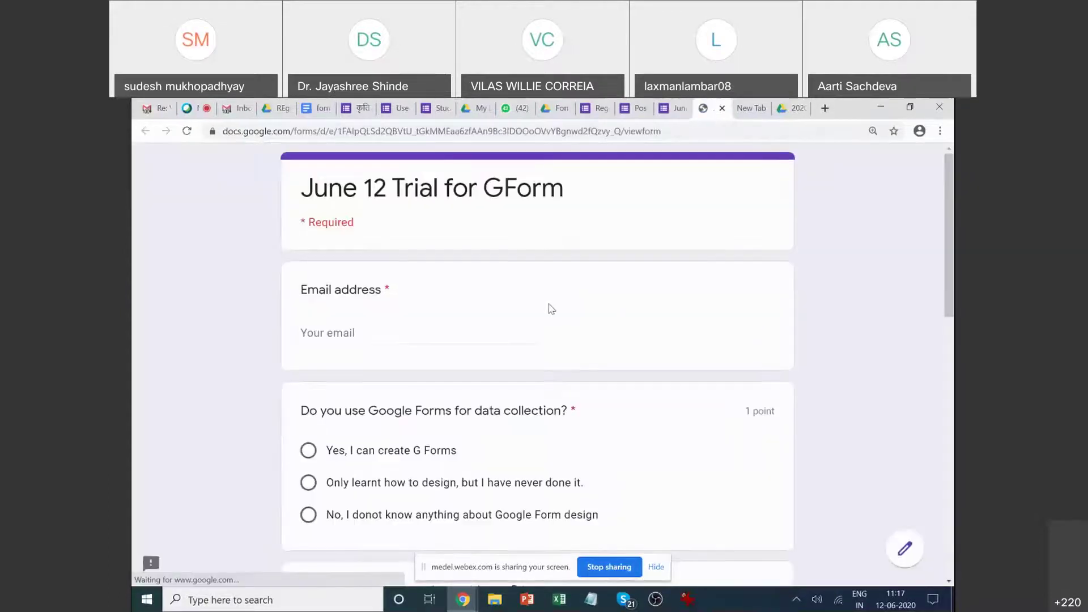
scroll(547, 306, "down", 12)
scroll(543, 311, "down", 2)
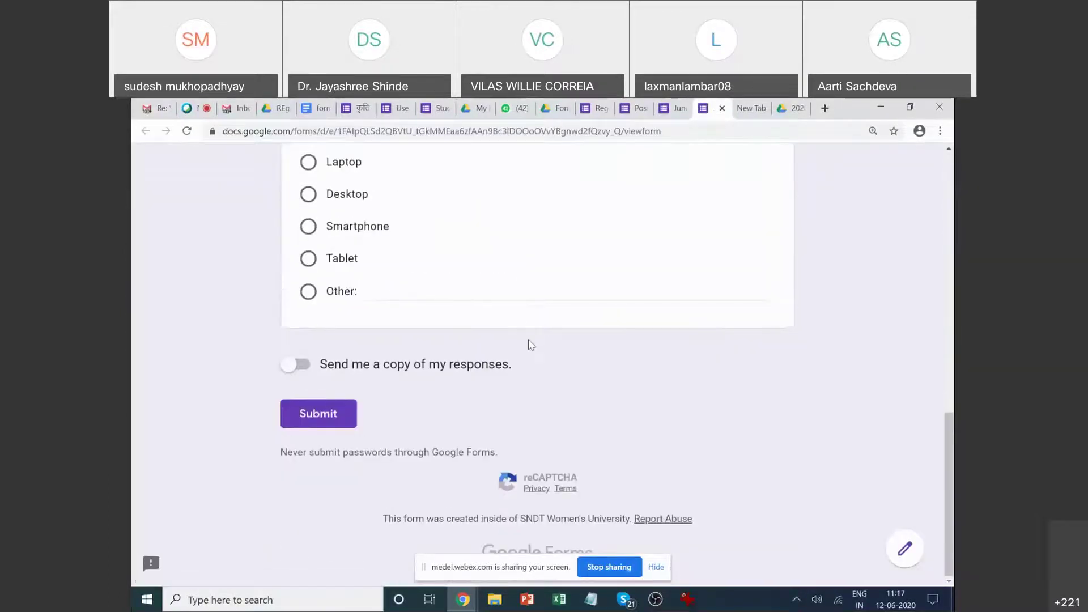
scroll(528, 343, "up", 7)
scroll(529, 339, "up", 4)
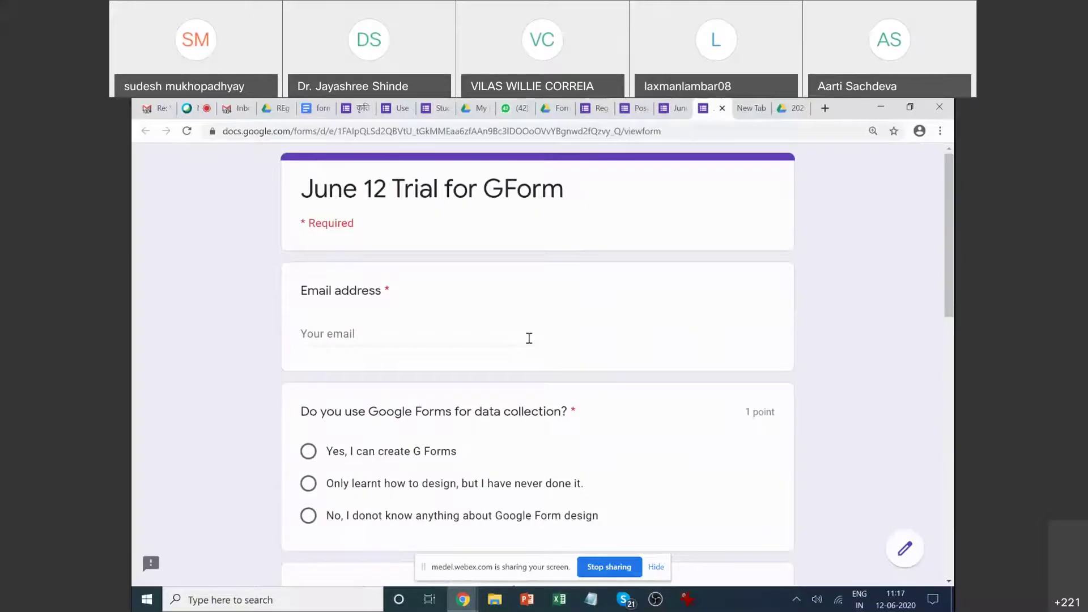
scroll(528, 339, "down", 12)
scroll(646, 355, "up", 5)
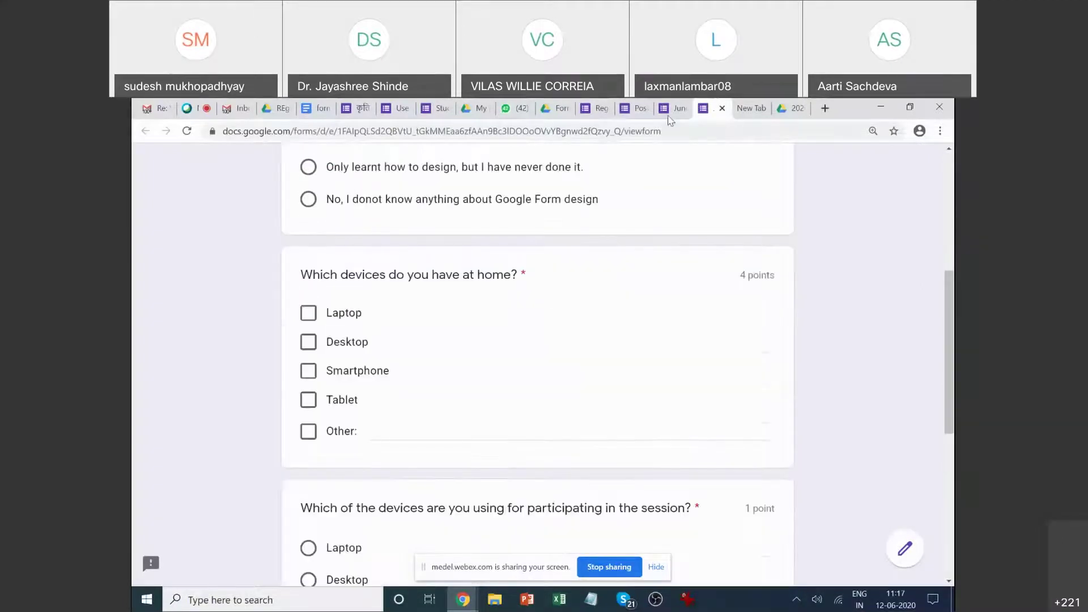
Return to the trial form's editor and look over its address and questions.
left_click(675, 108)
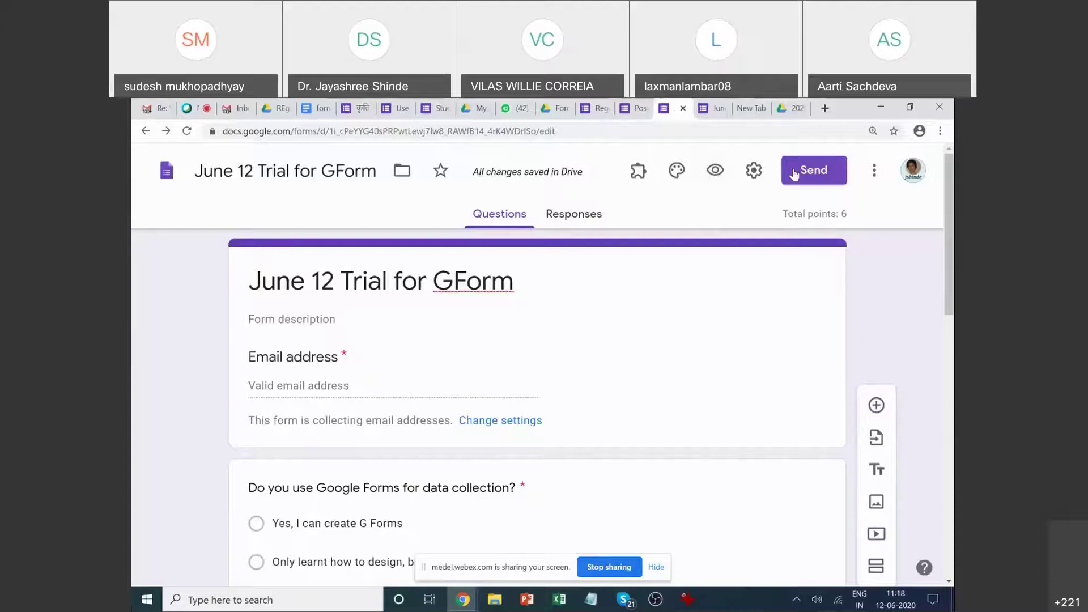
left_click(340, 132)
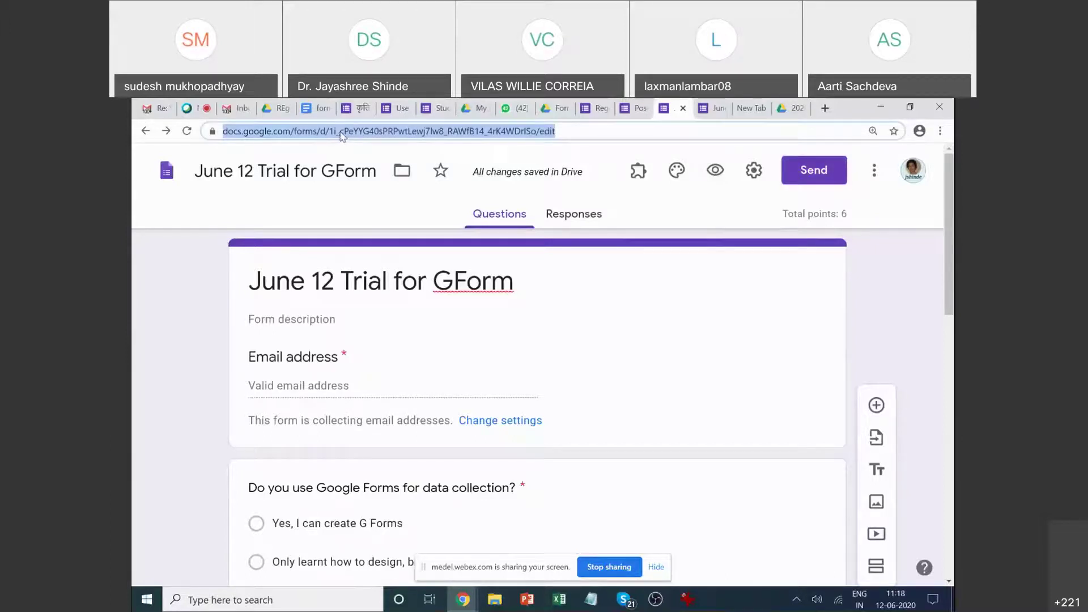
left_click(876, 323)
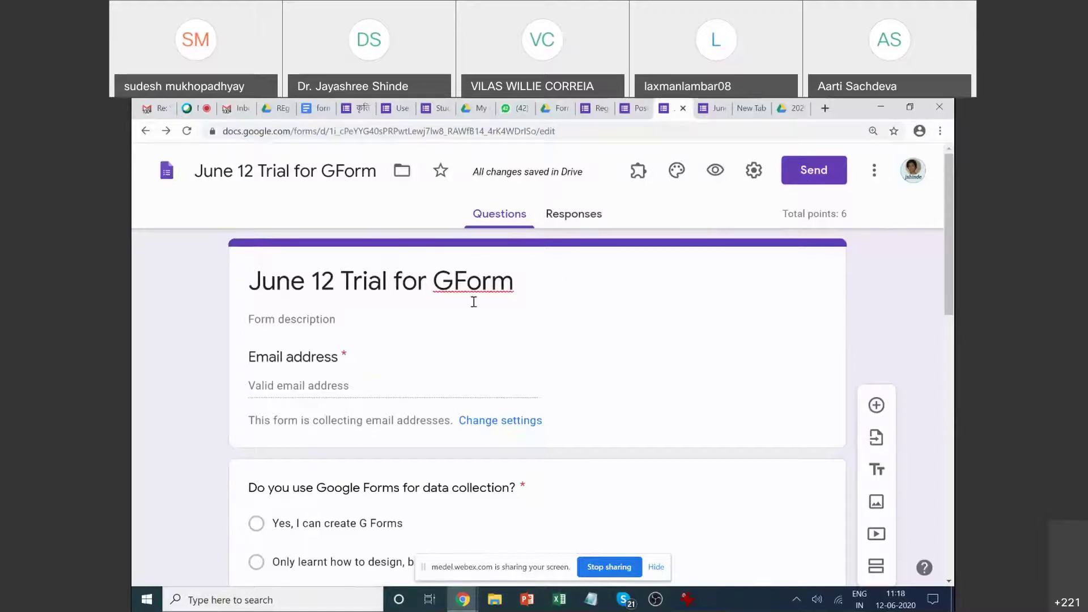
scroll(434, 452, "down", 7)
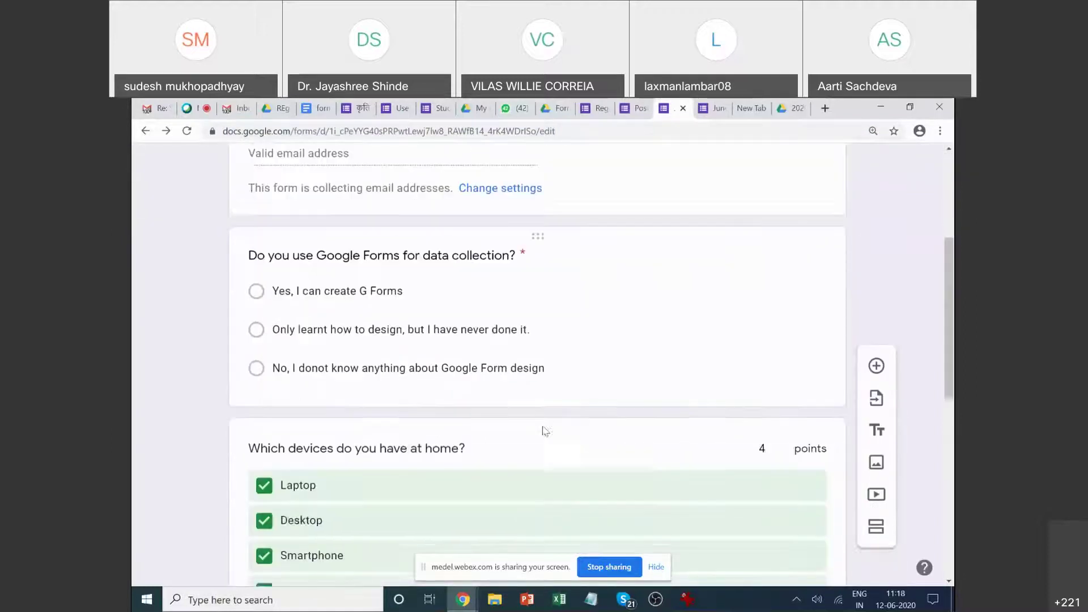
scroll(541, 432, "up", 10)
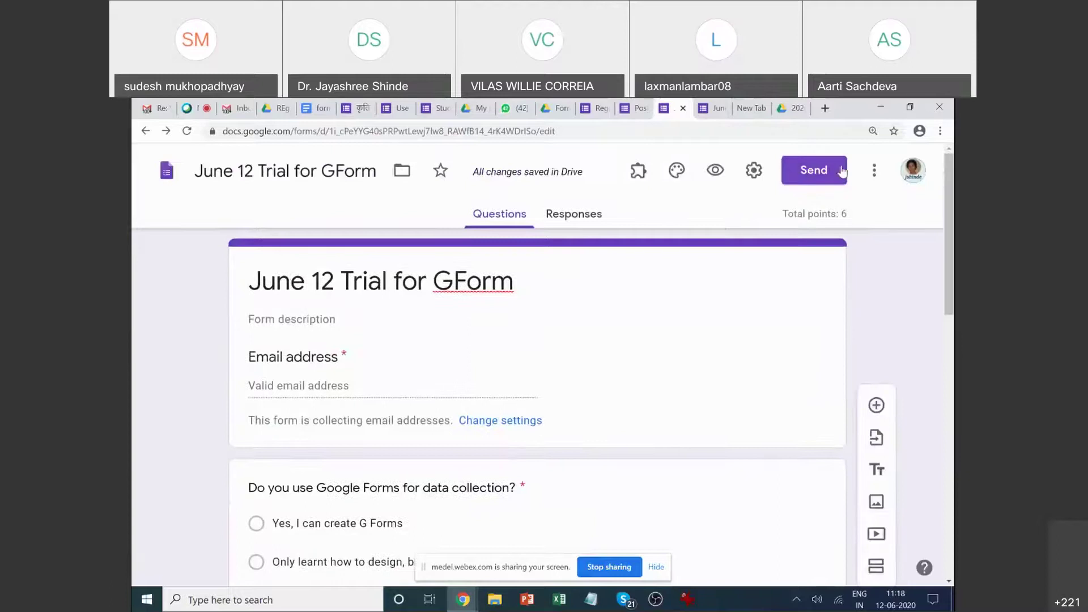
Open the form's sending options and enter the recipient's e-mail address for sending by e-mail.
left_click(825, 173)
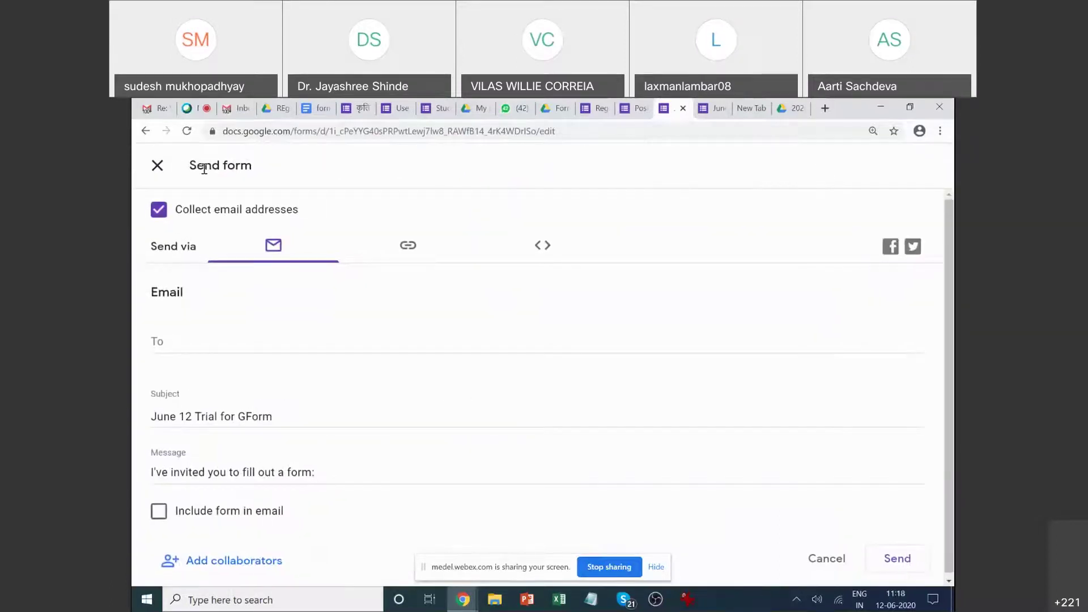
left_click(231, 338)
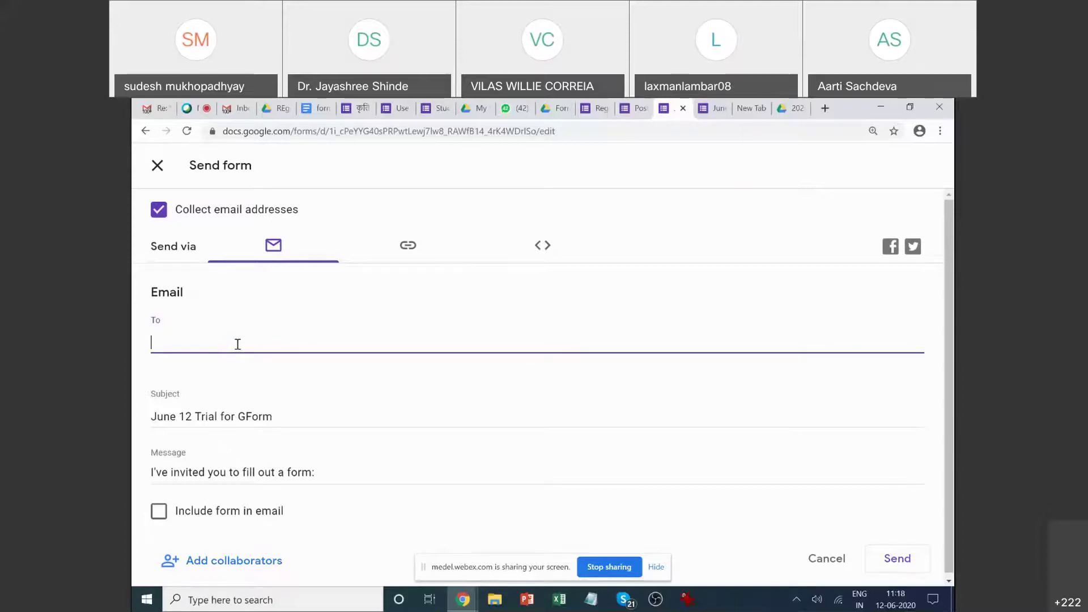
type("js")
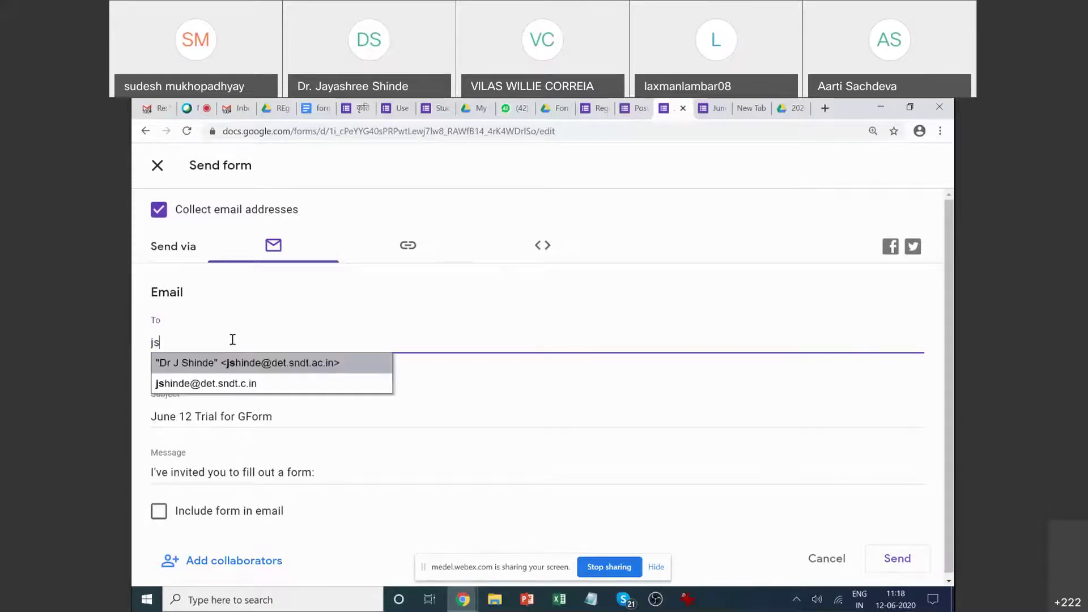
left_click(231, 365)
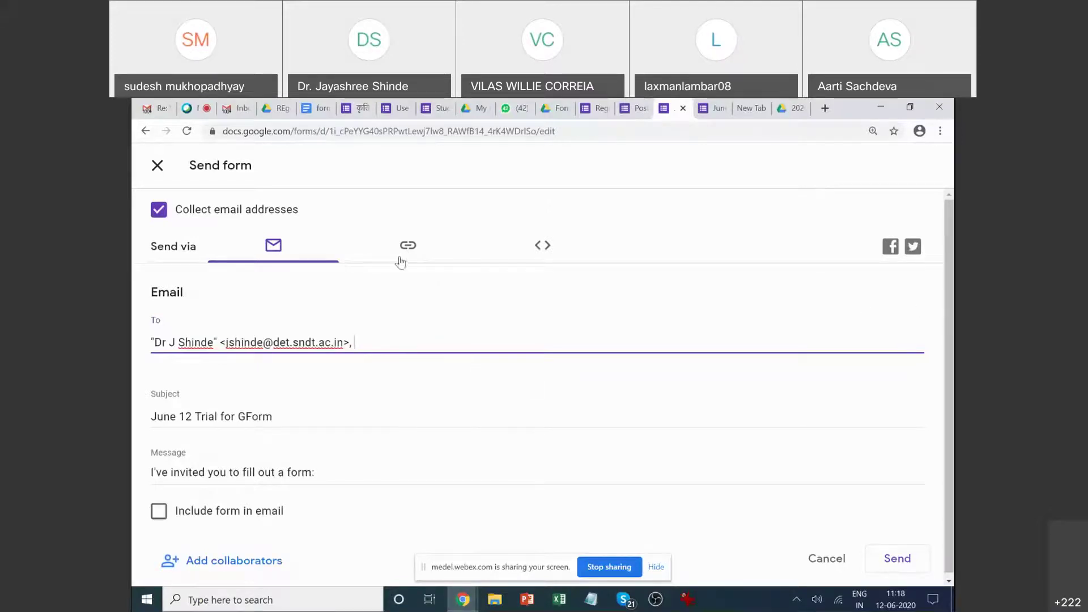
Compare sending by e-mail with sending by link, and copy the form's full link.
key("ctrl+plus")
key("ctrl+plus")
key("ctrl+plus")
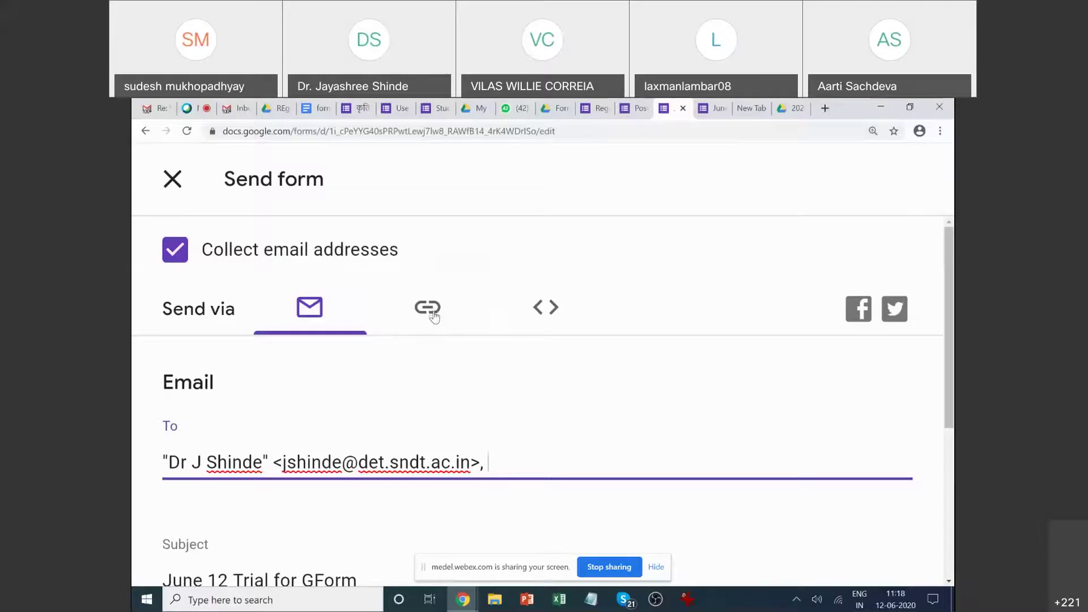
left_click(434, 315)
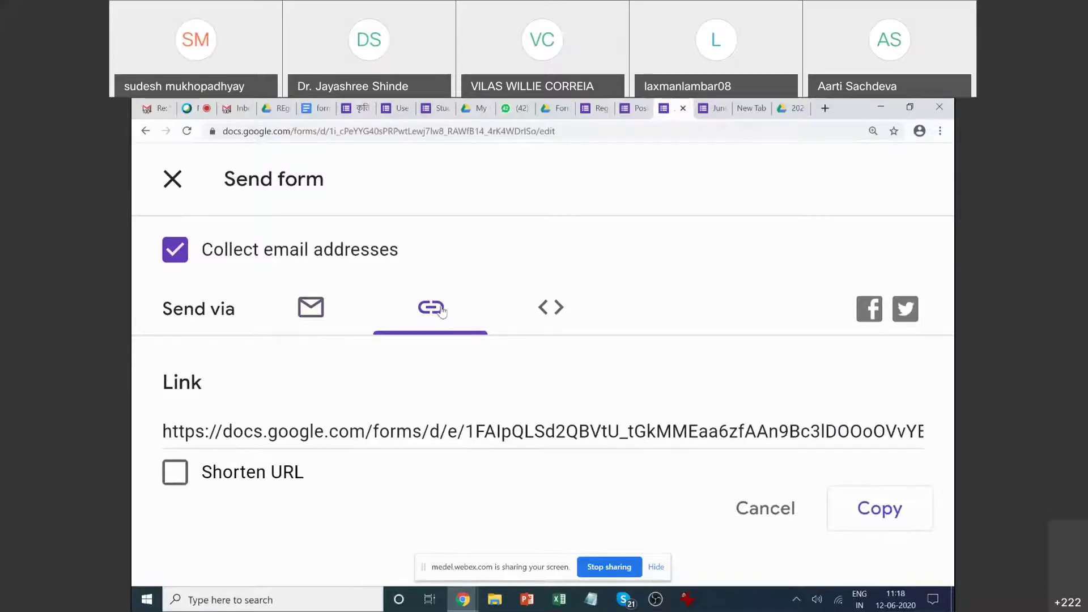
left_click(309, 317)
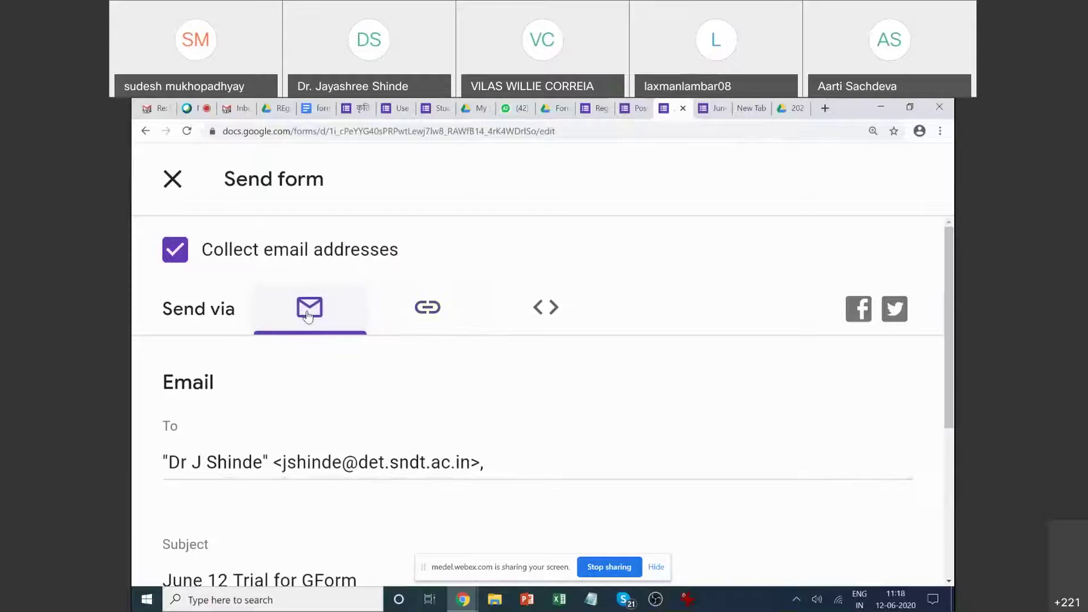
left_click(437, 312)
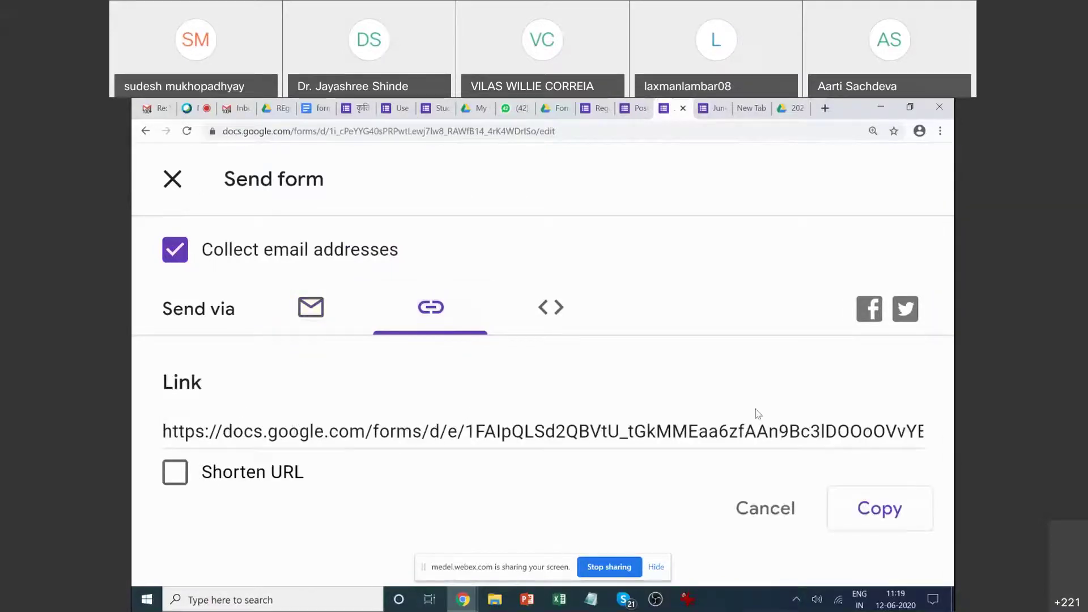
left_click(917, 432)
key("ctrl+c")
left_click(787, 453)
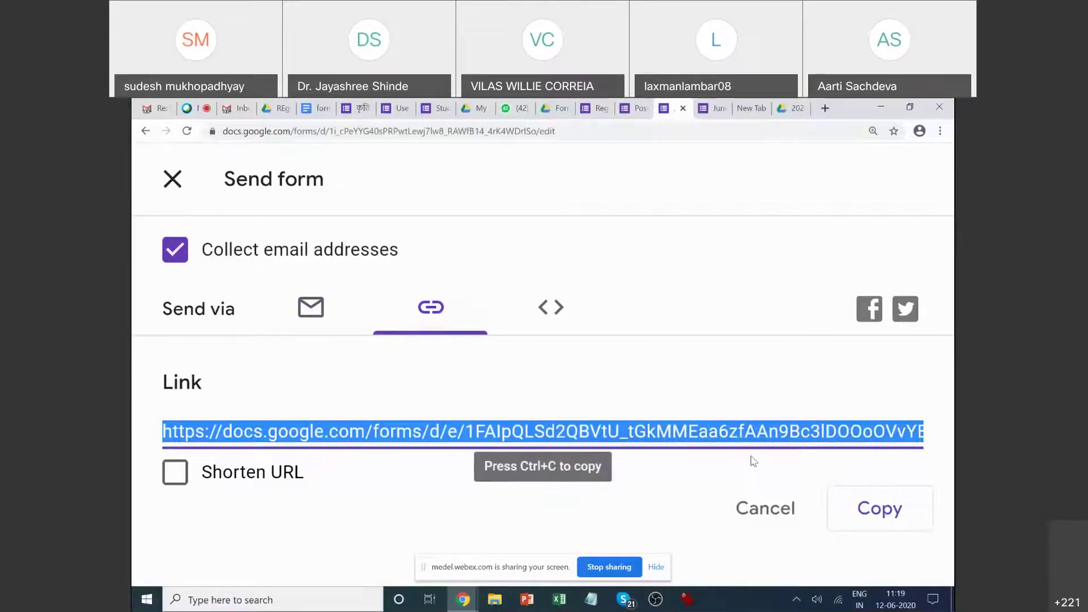
key("ctrl+c")
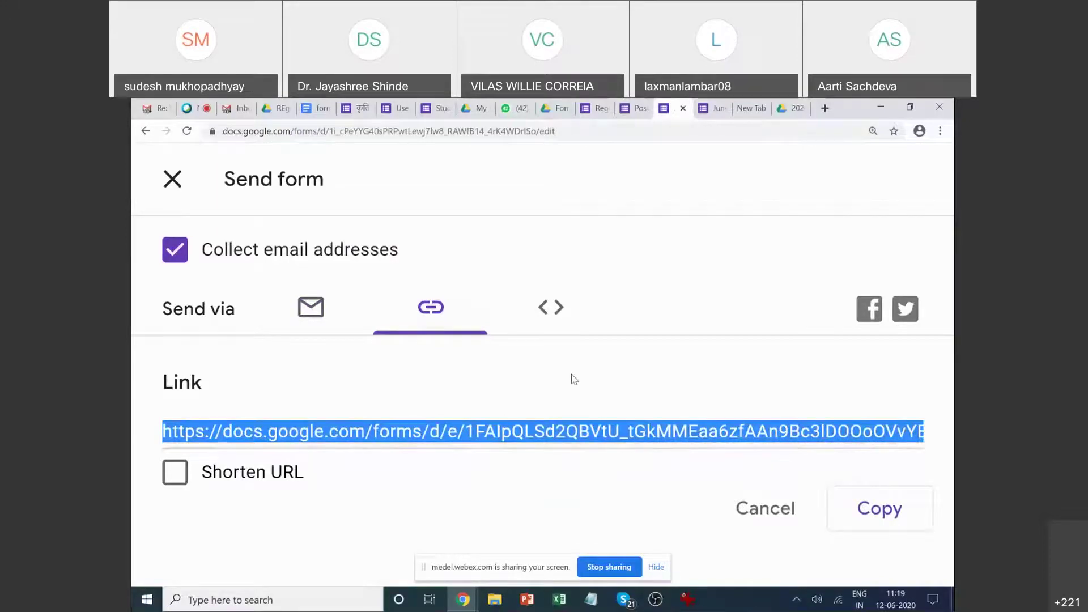
Turn on Shorten URL for the form's link and copy the short version.
left_click(179, 480)
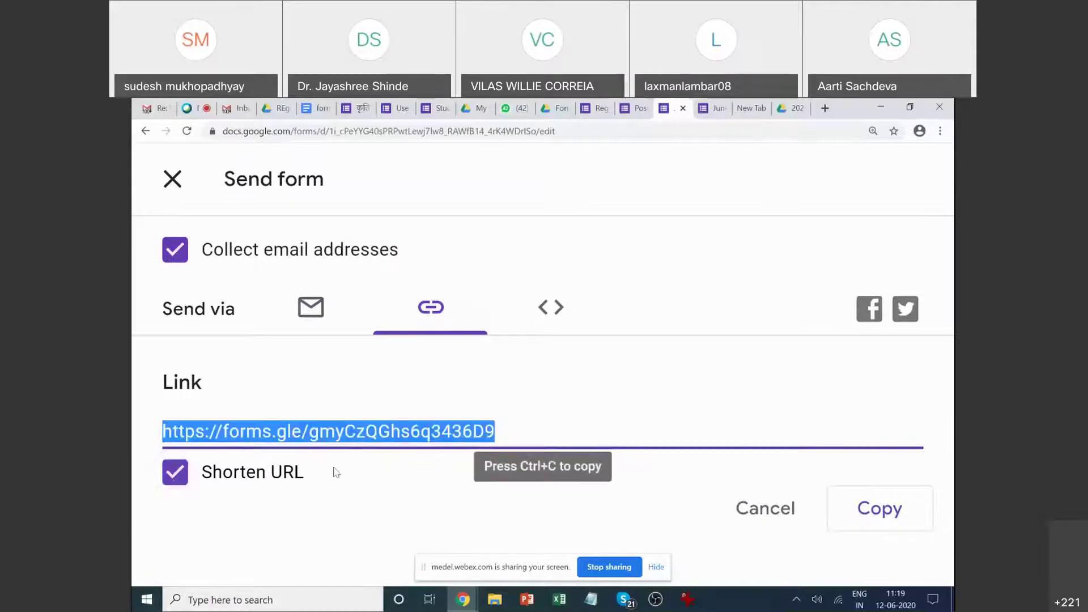
right_click(375, 429)
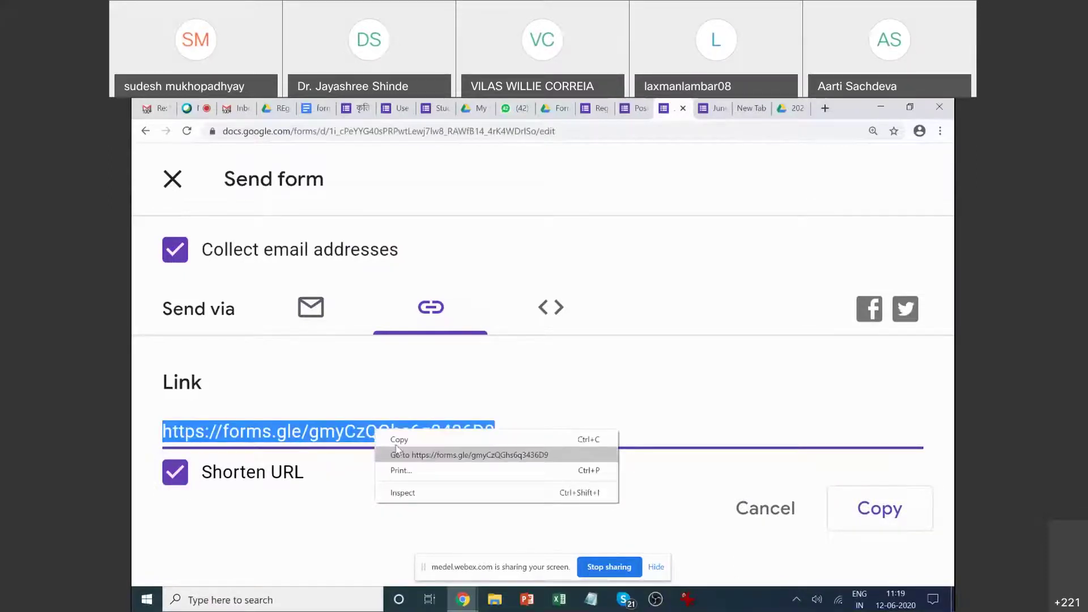
key("Escape")
key("ctrl+c")
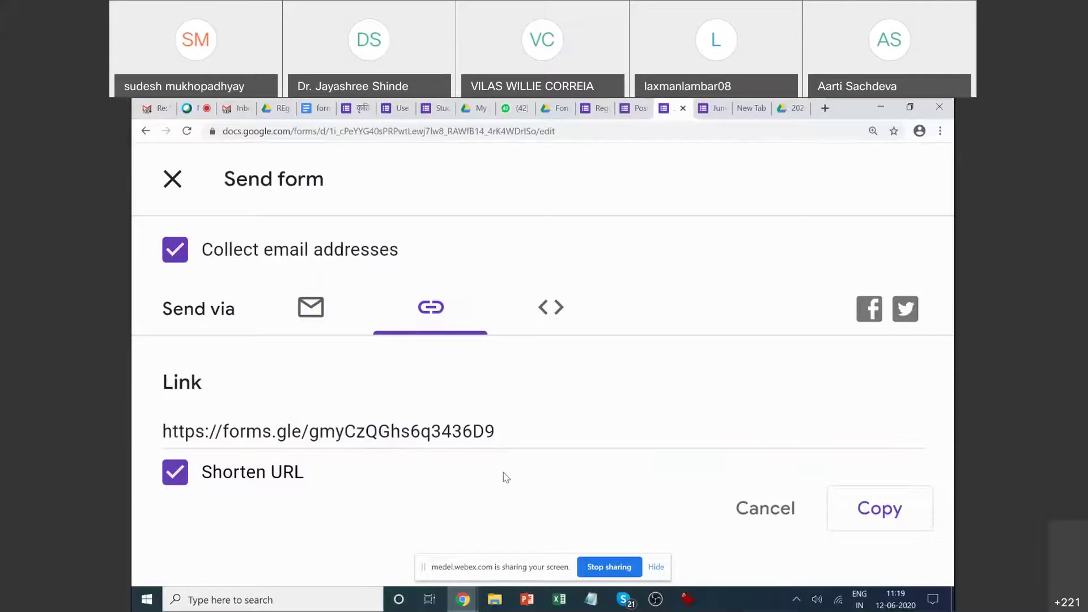
left_click(494, 432)
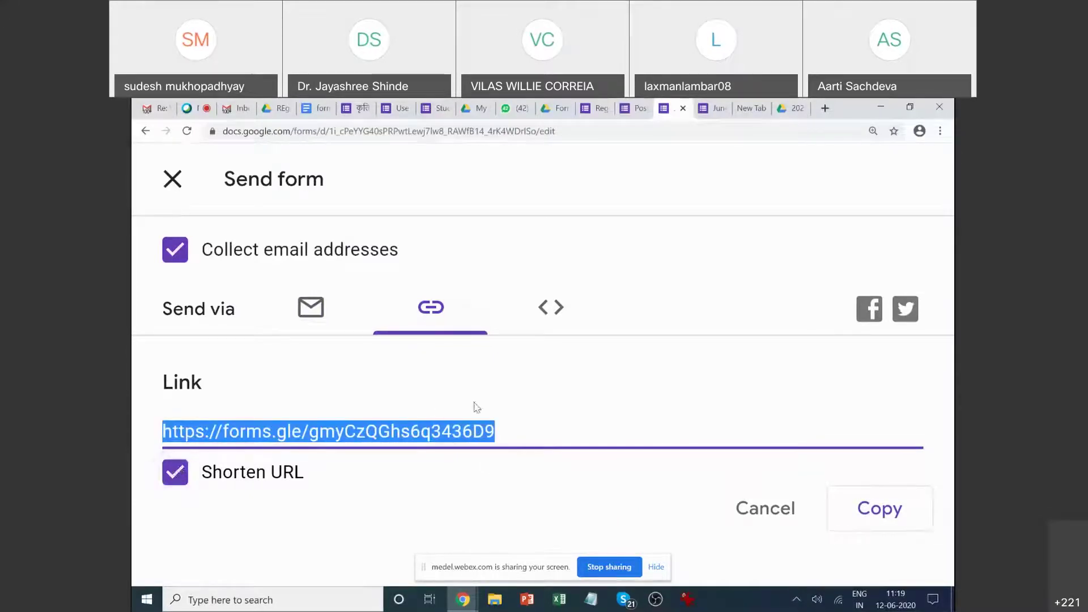
left_click(418, 473)
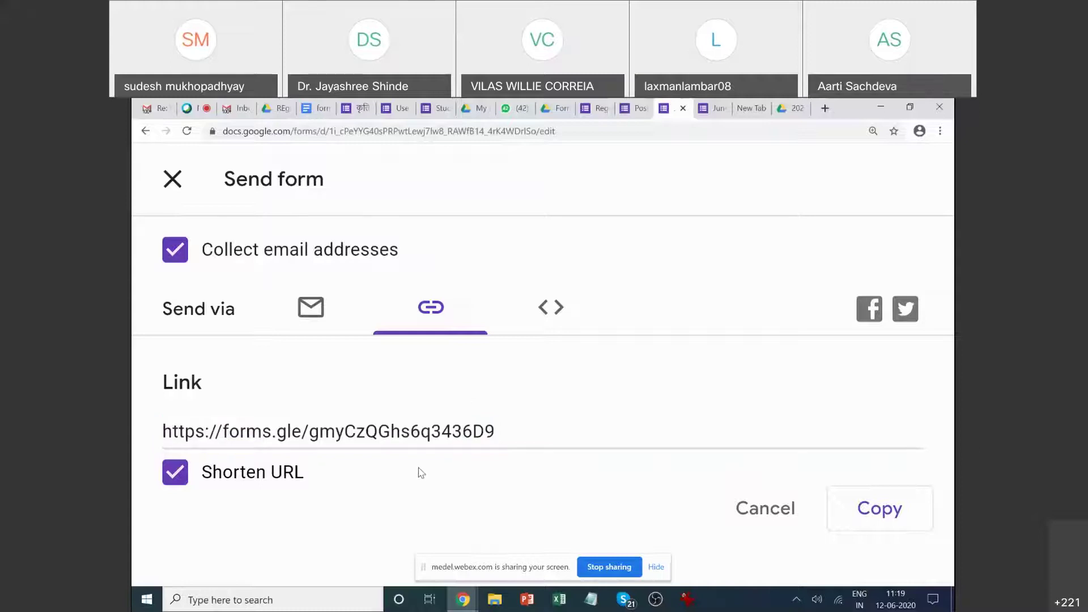
Examine the Embed HTML option, and compare the full and shortened versions of the form's link.
left_click(558, 309)
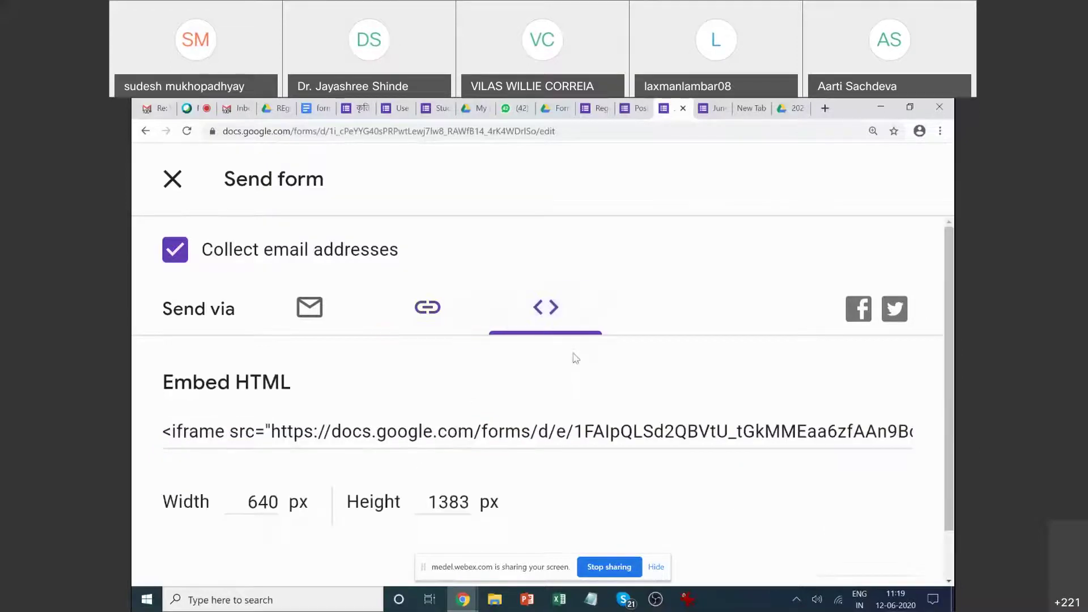
left_click(422, 313)
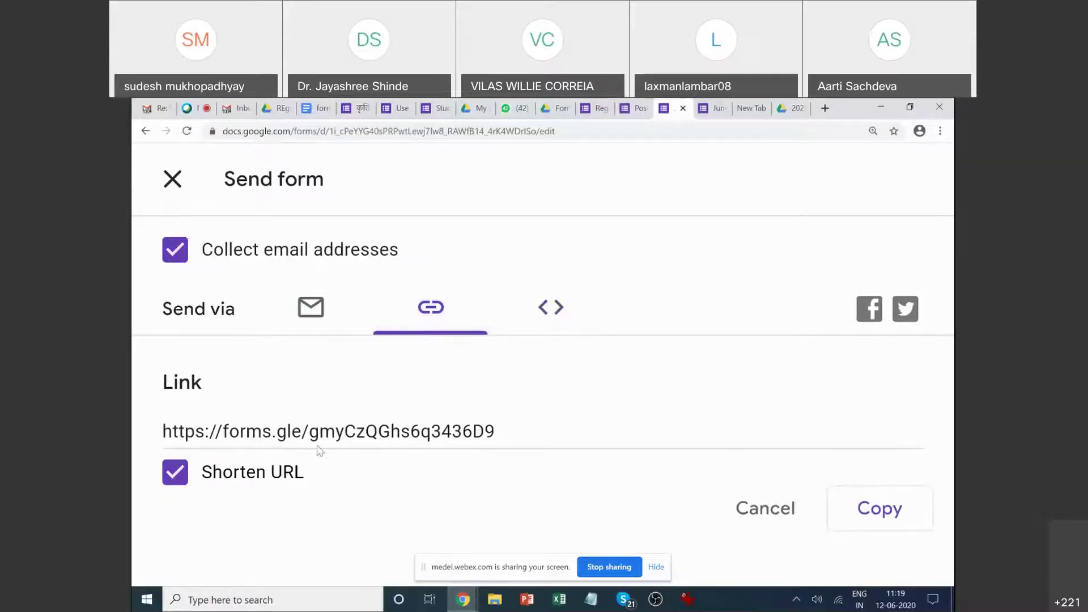
left_click(503, 433)
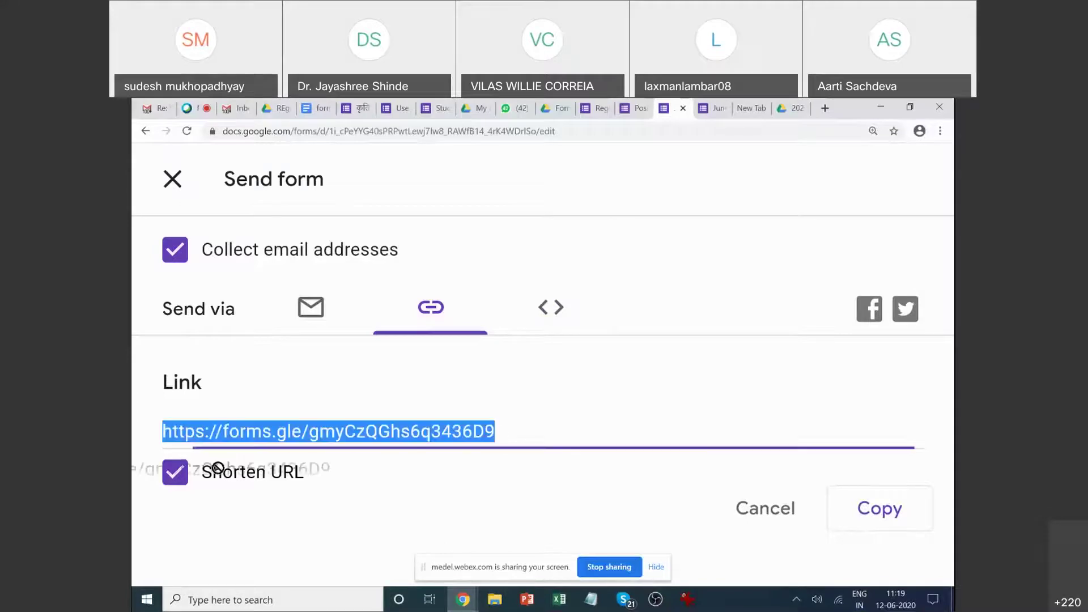
left_click(174, 472)
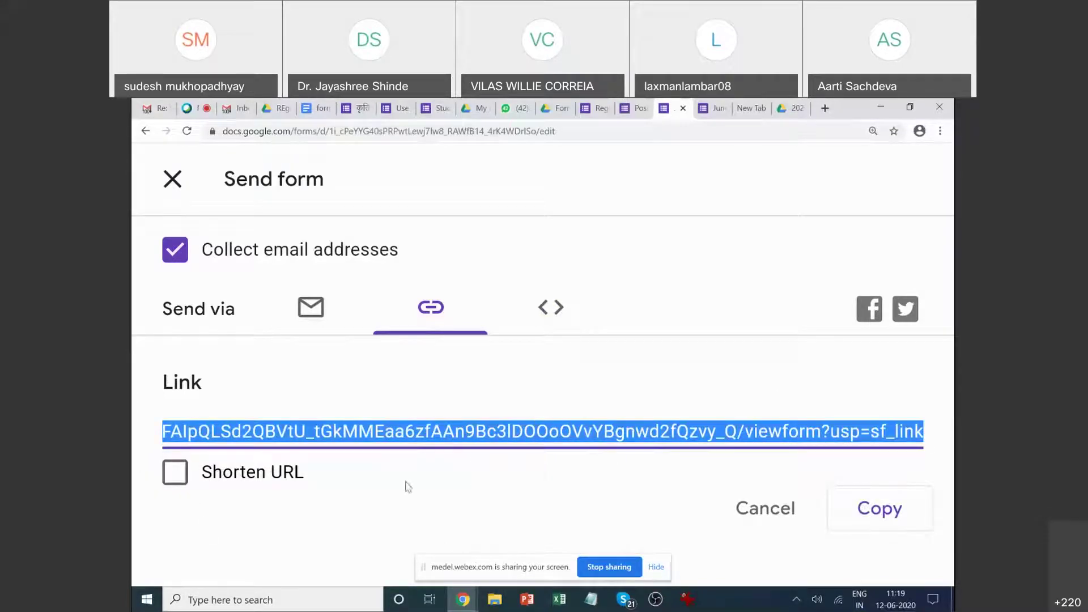
left_click(176, 477)
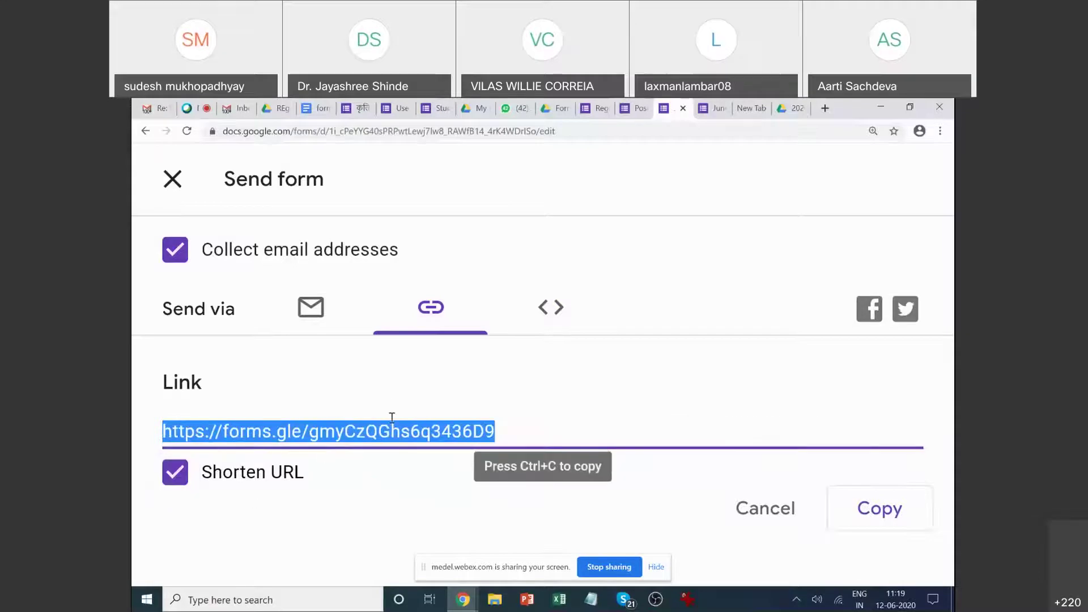
left_click(434, 309)
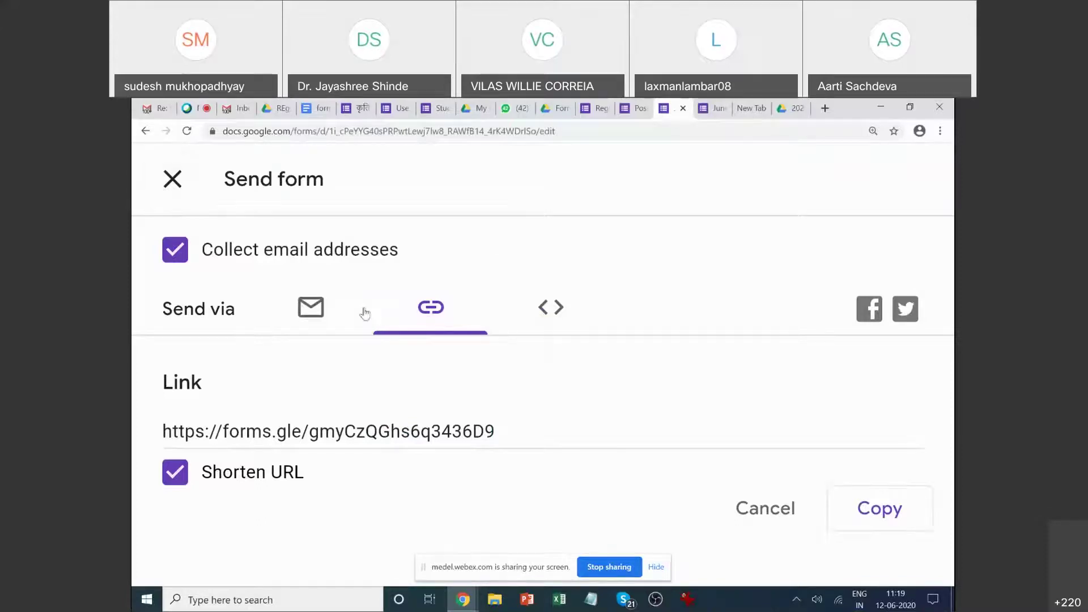
Copy the shortened form link again and close the sending options.
left_click(913, 522)
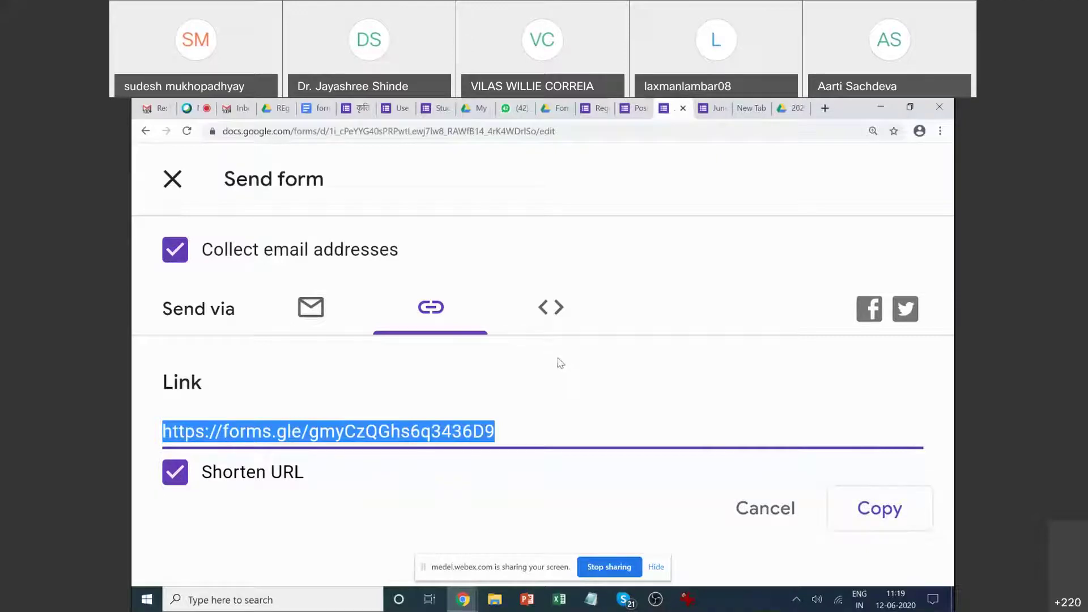
left_click(173, 179)
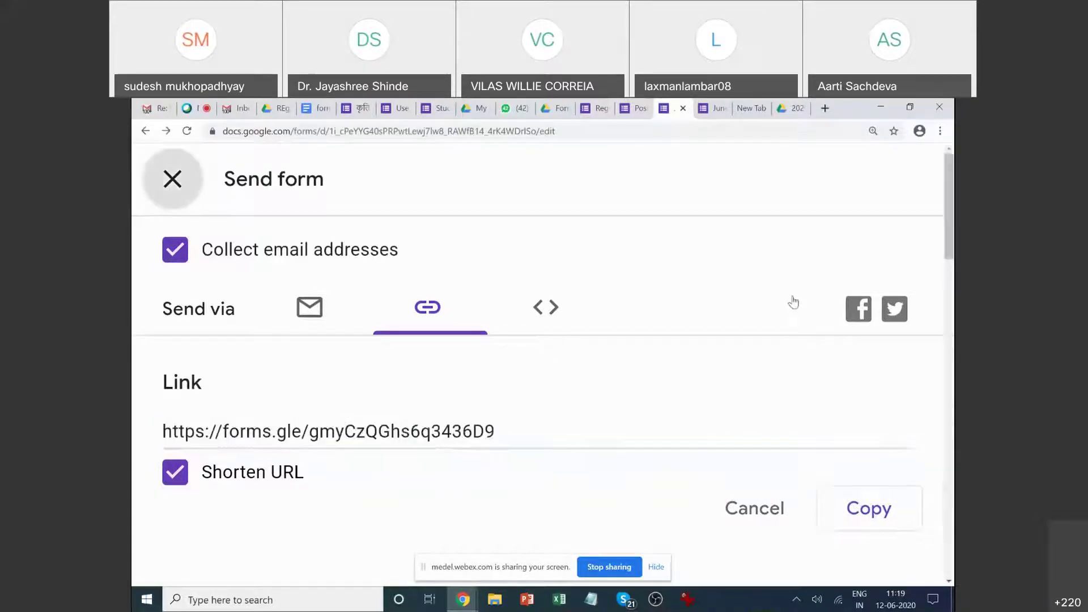
key("ctrl+minus")
key("ctrl+minus")
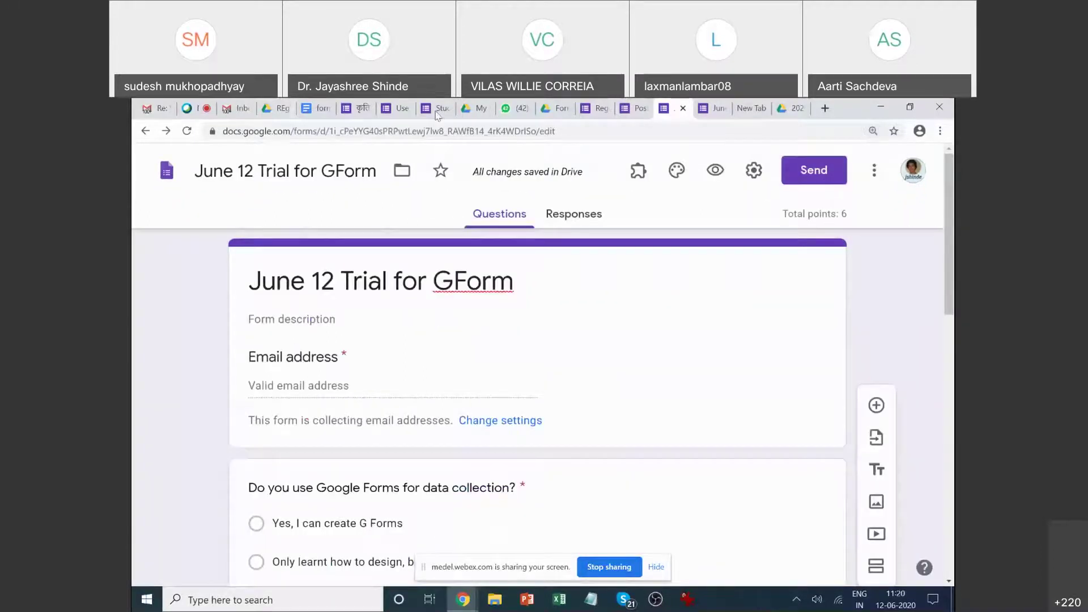
Switch to the Webex meeting and post the shortened form link in the chat with all participants.
left_click(202, 109)
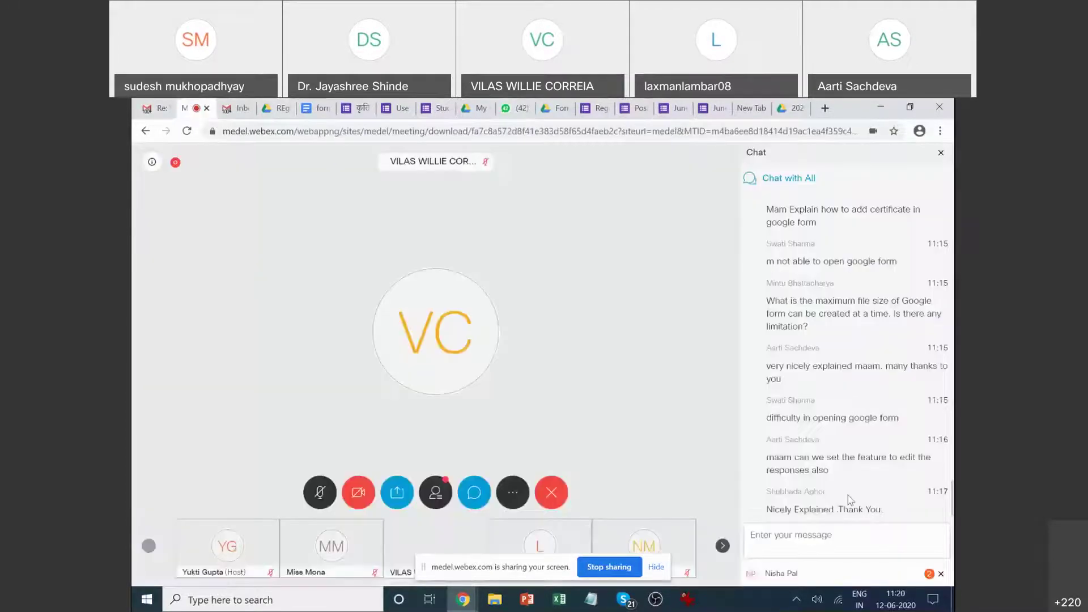
left_click(833, 544)
key("ctrl+v")
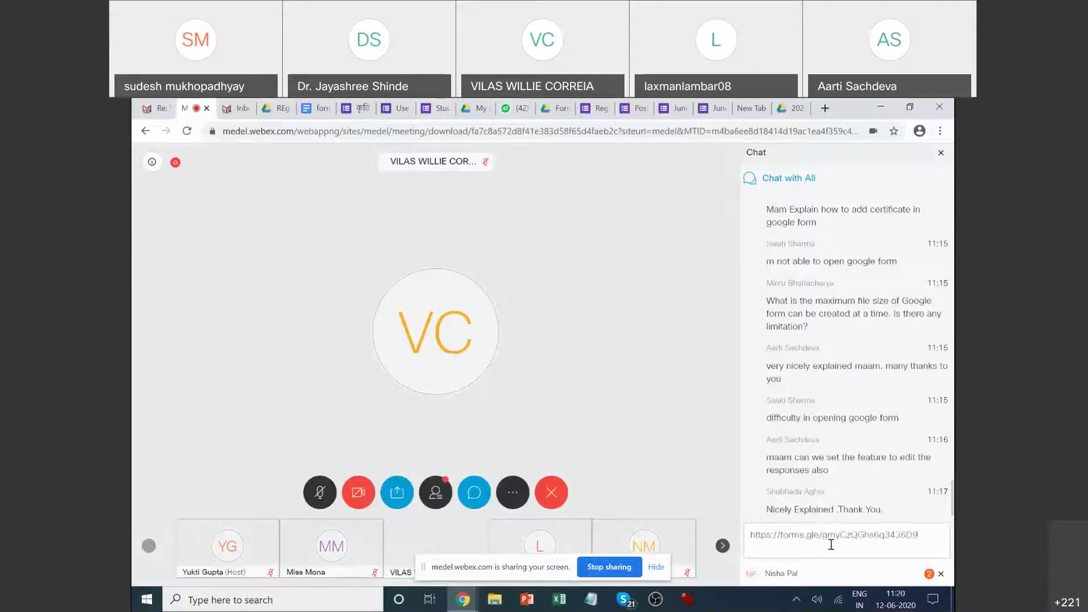
key("Return")
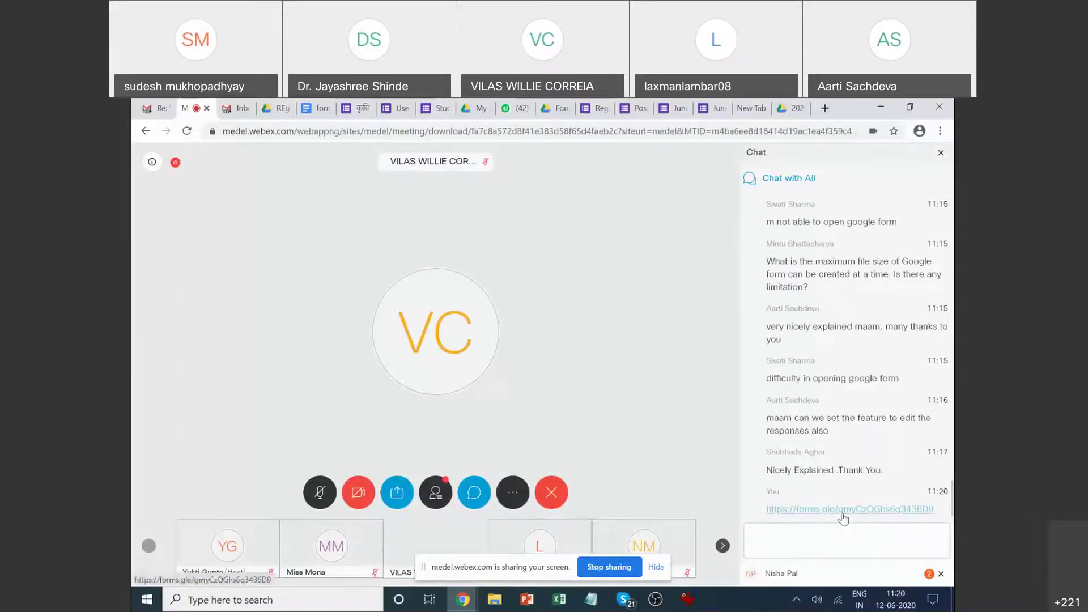
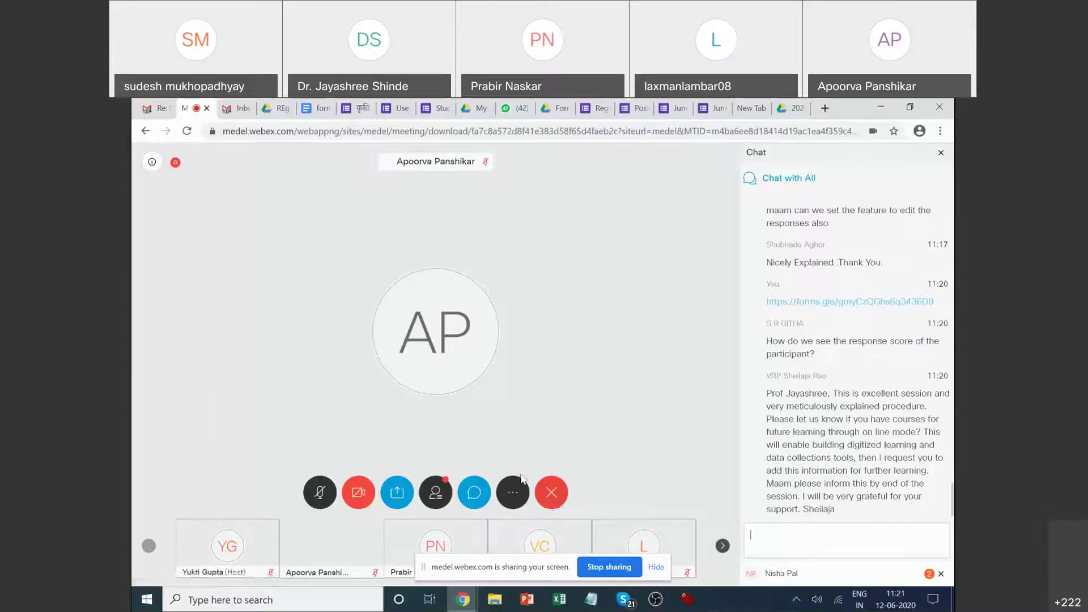
Look through the meeting's participant list.
left_click(433, 497)
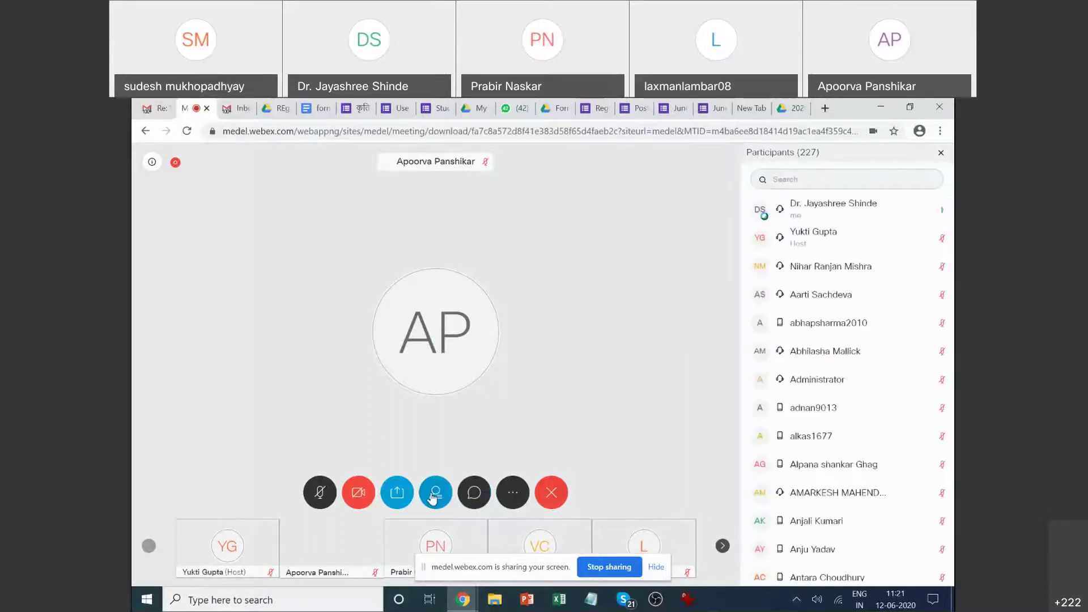
scroll(906, 453, "down", 20)
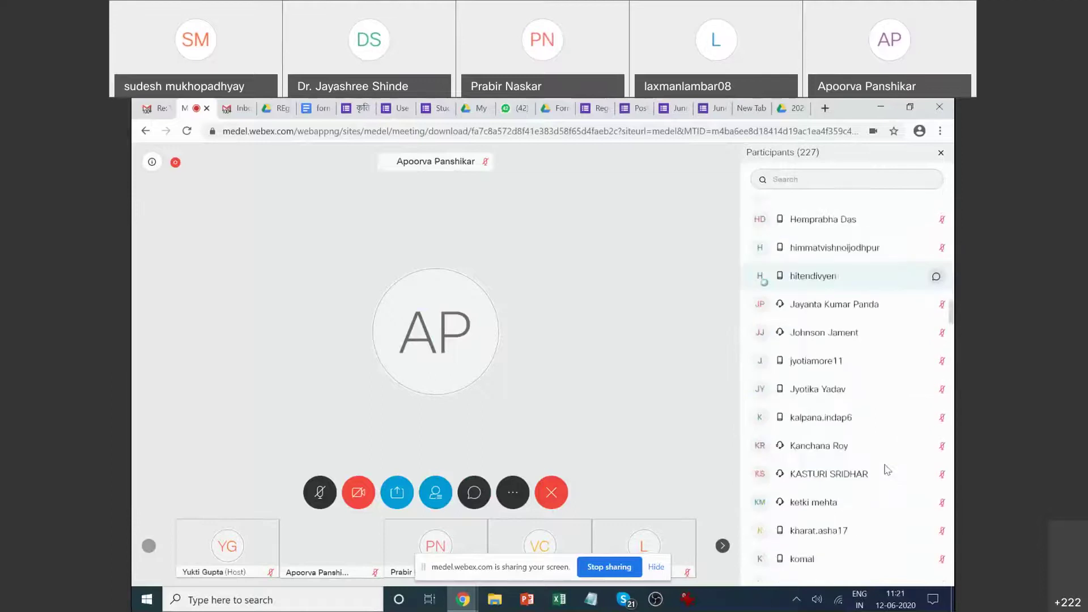
scroll(883, 469, "down", 20)
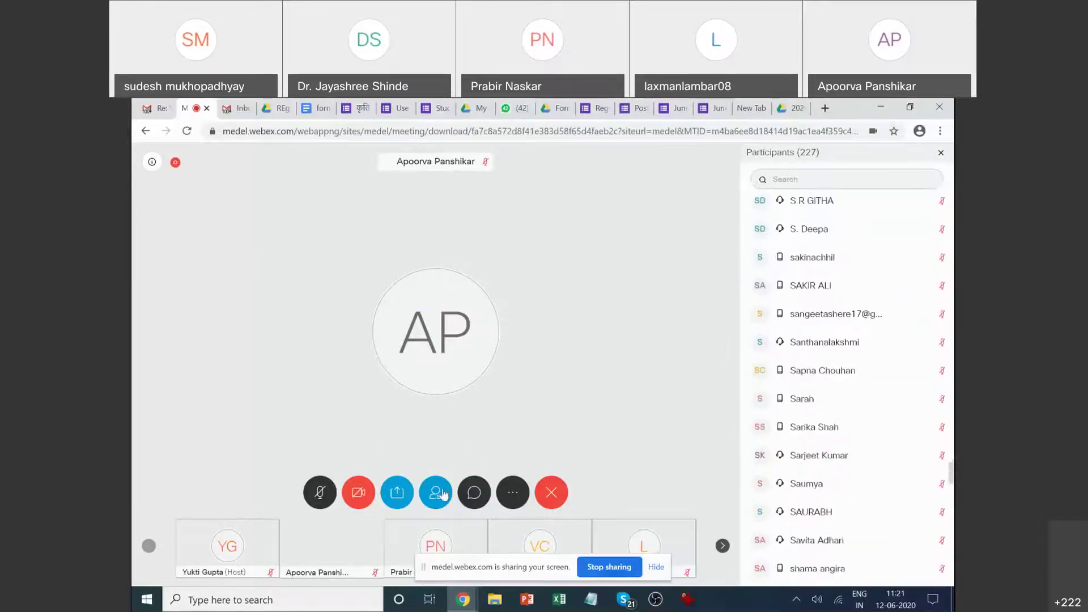
Return to the meeting chat and post the shortened form link again for all participants.
left_click(476, 496)
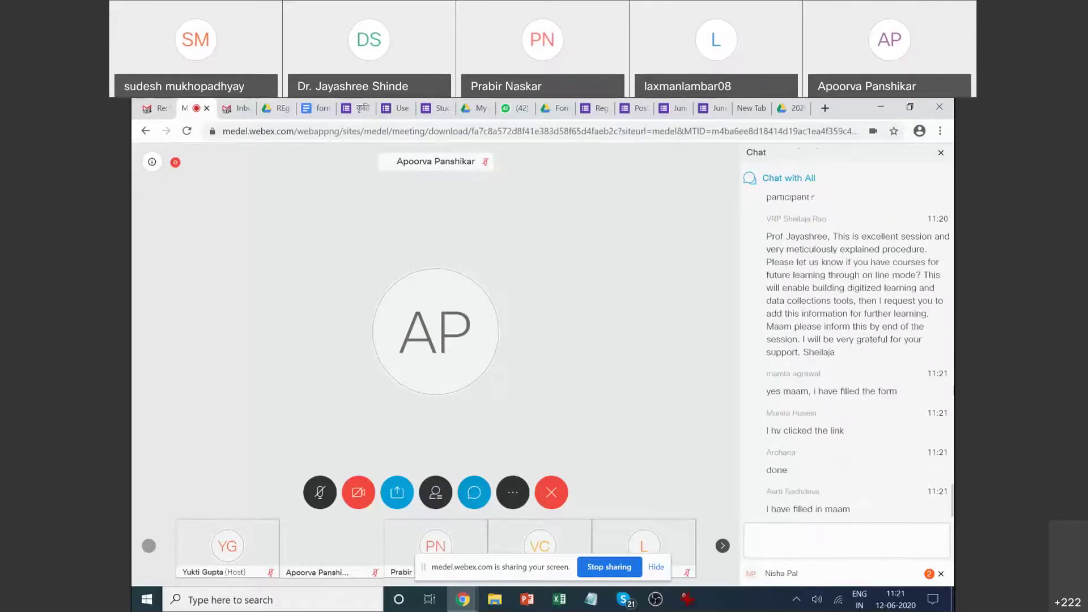
type("https://forms.gle/gmyCzQGhs6q3436D9")
key("Return")
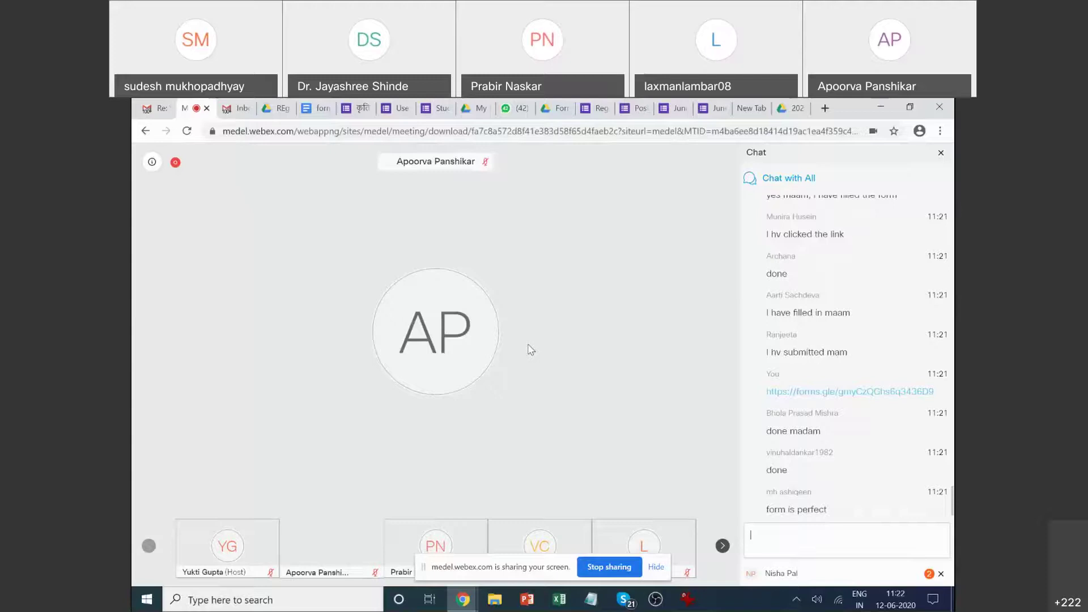
Close the "form for non teaching" document and look over the Marathi form's questions.
mouse_move(515, 316)
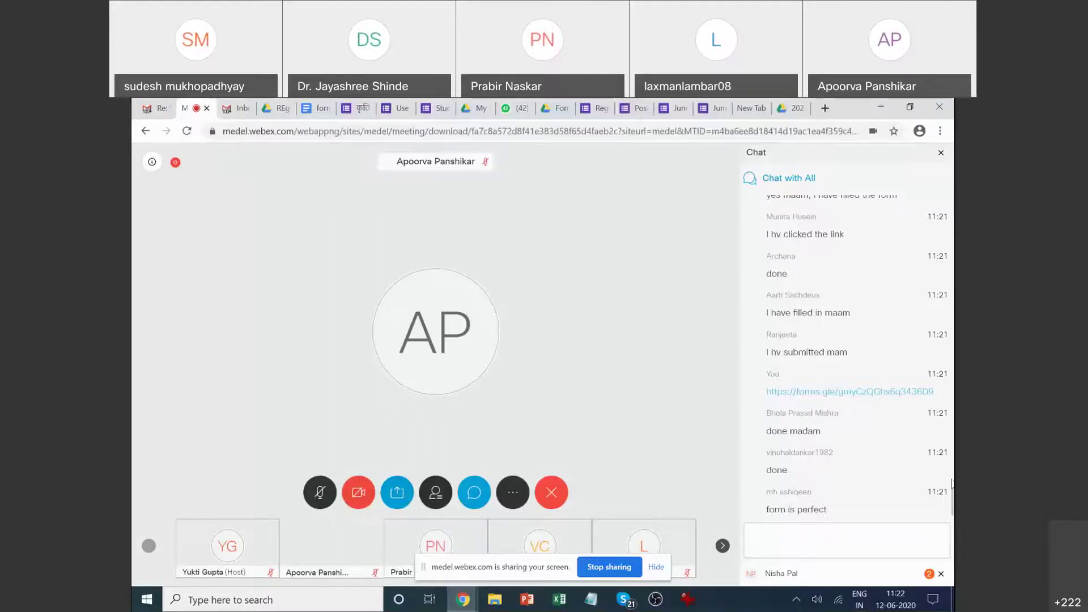
left_click(308, 108)
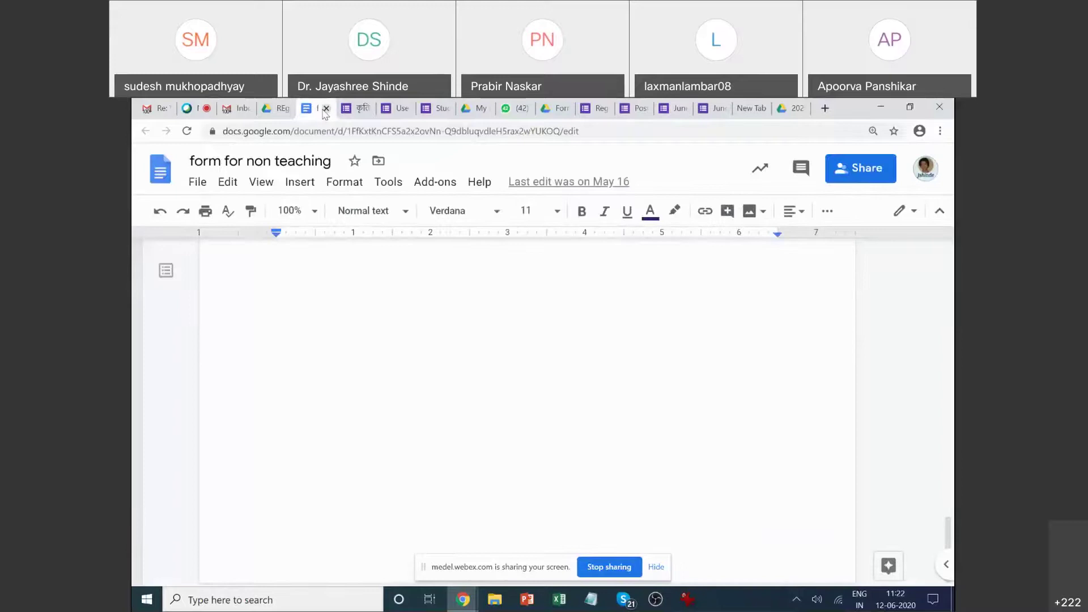
left_click(326, 109)
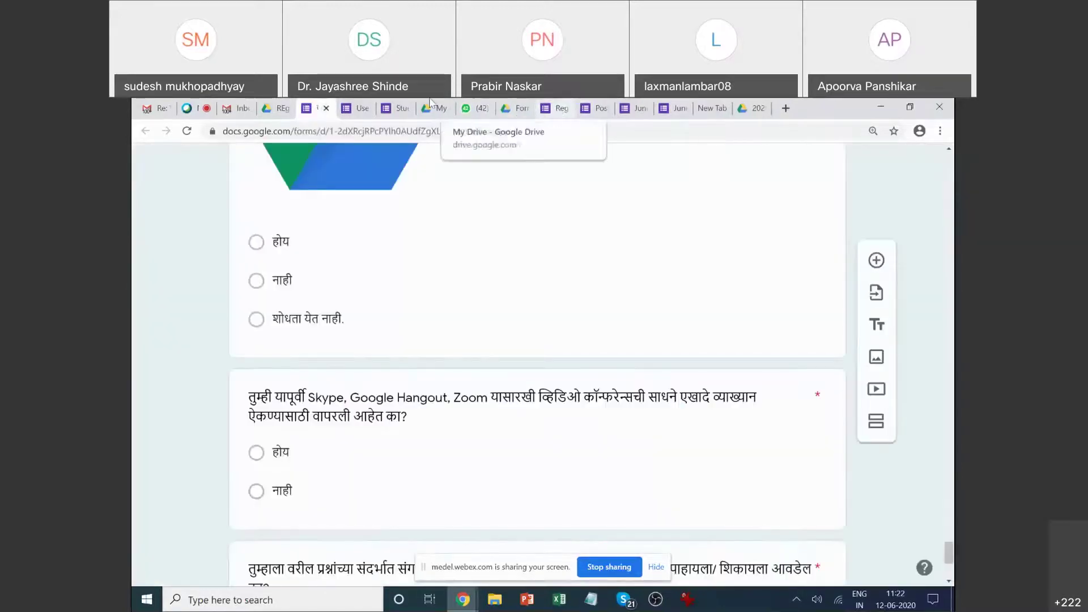
scroll(527, 199, "down", 15)
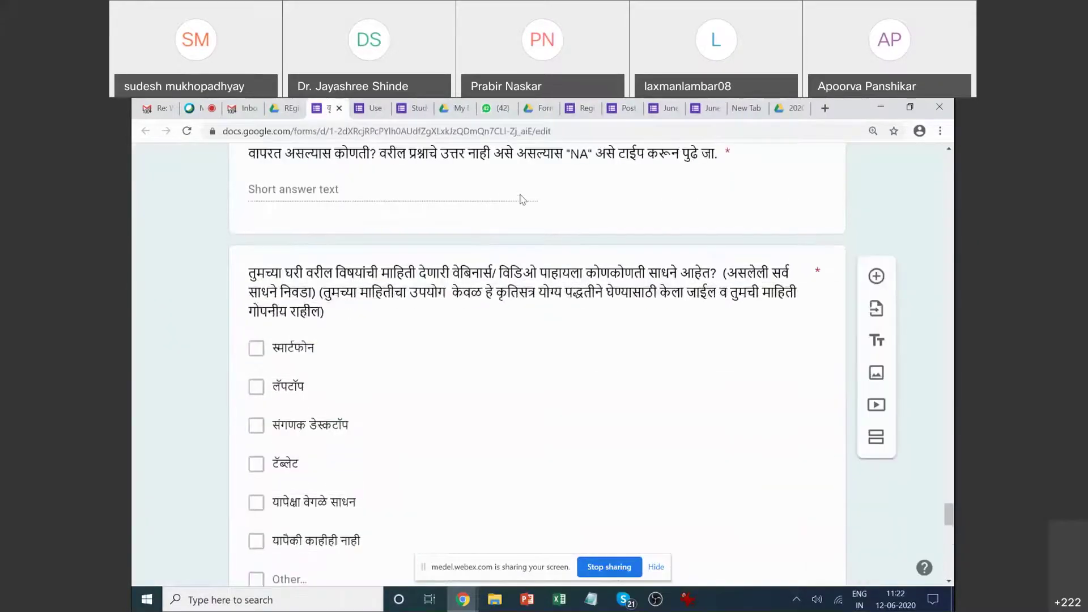
Close the Post-Registration Confirmation form and show the response count of the June 12 Trial for GForm up close.
left_click(582, 111)
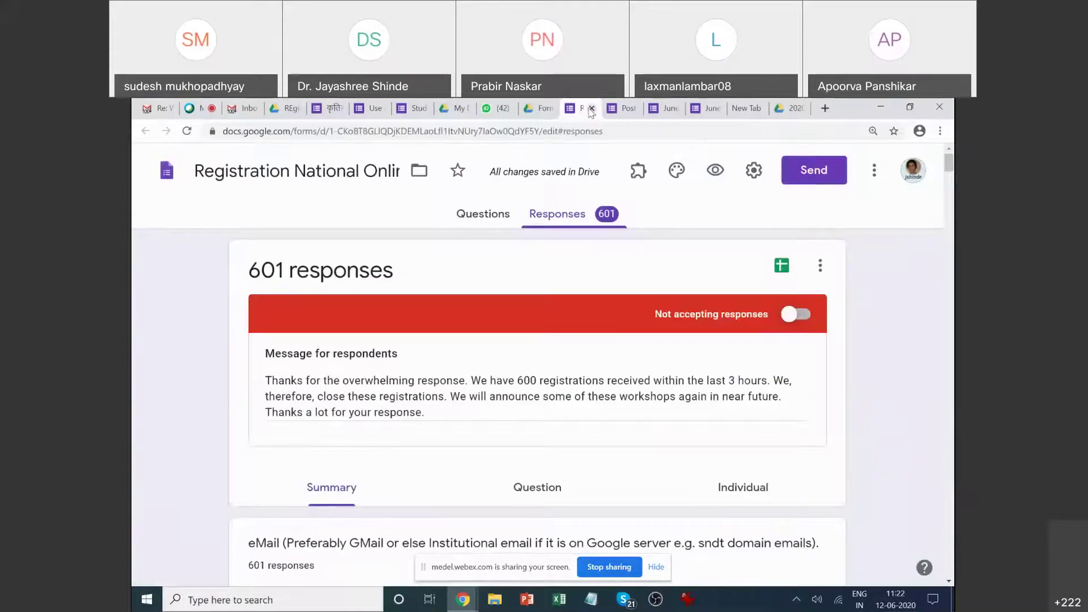
left_click(608, 112)
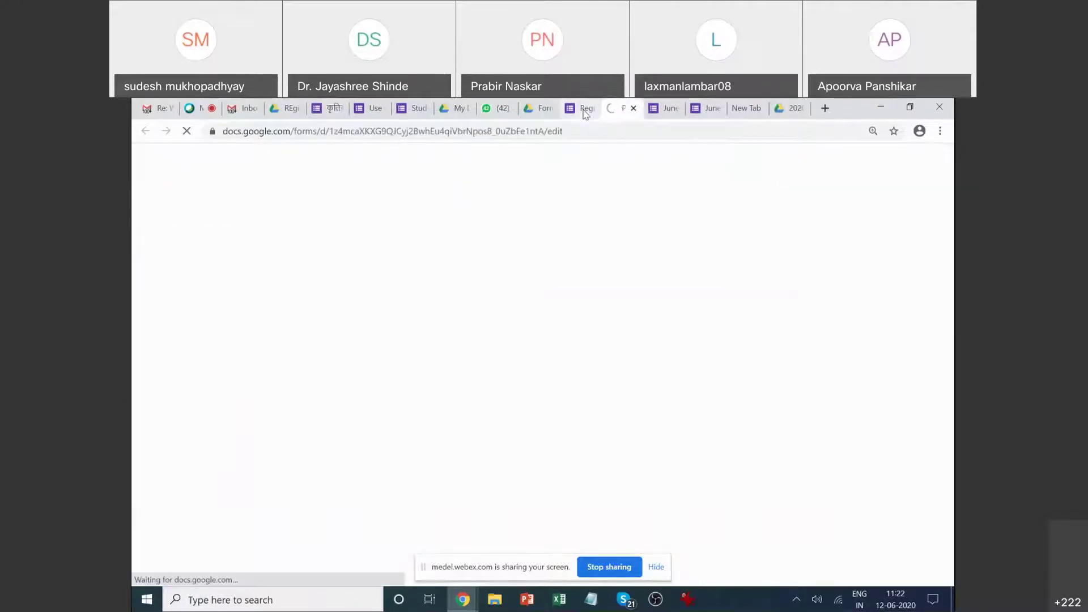
left_click(603, 108)
left_click(620, 109)
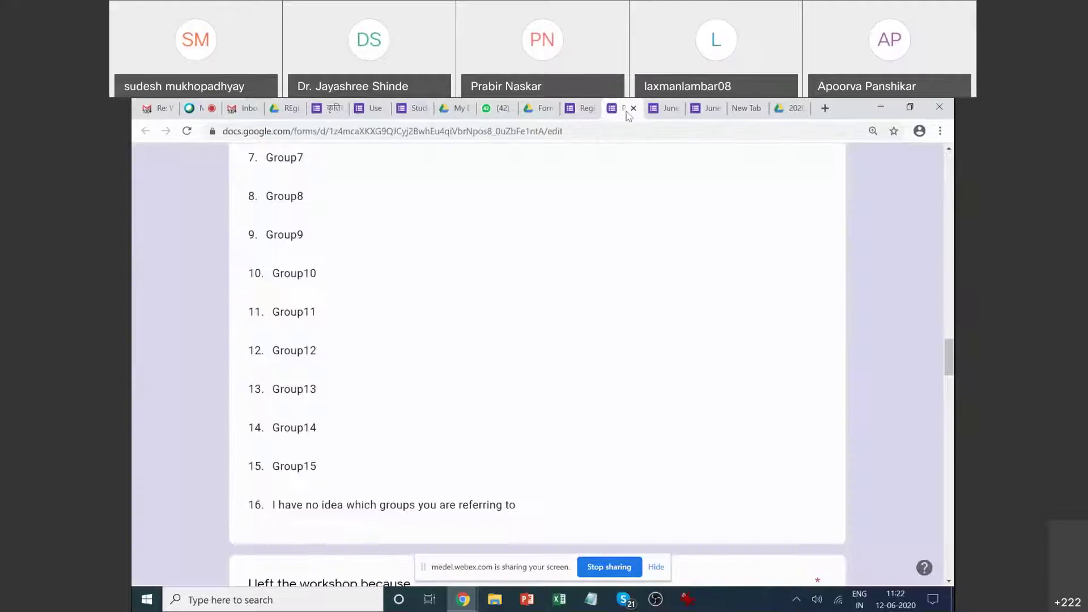
scroll(458, 273, "up", 15)
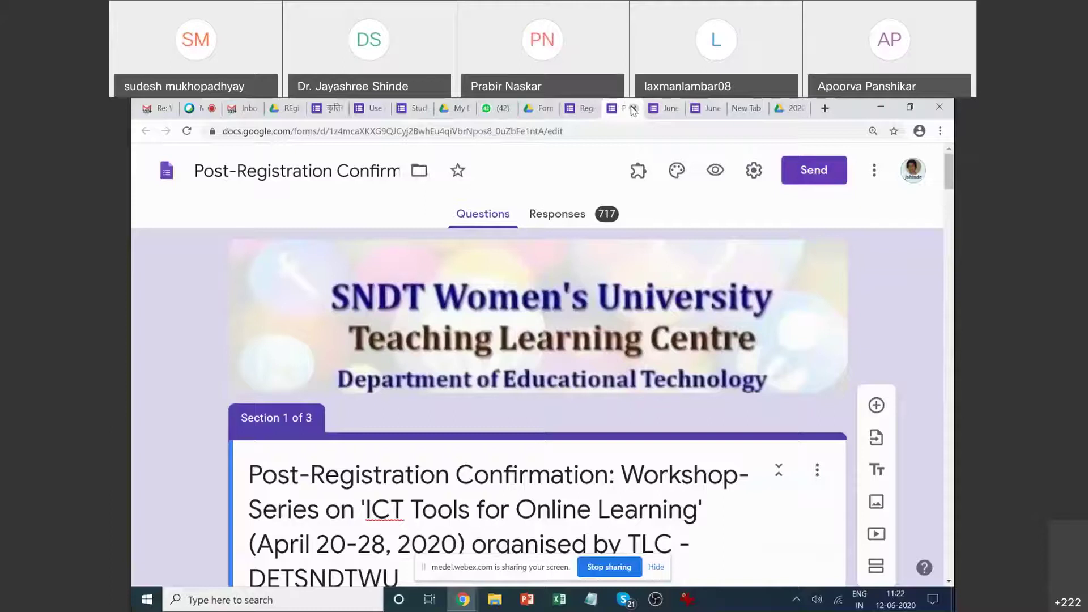
left_click(633, 108)
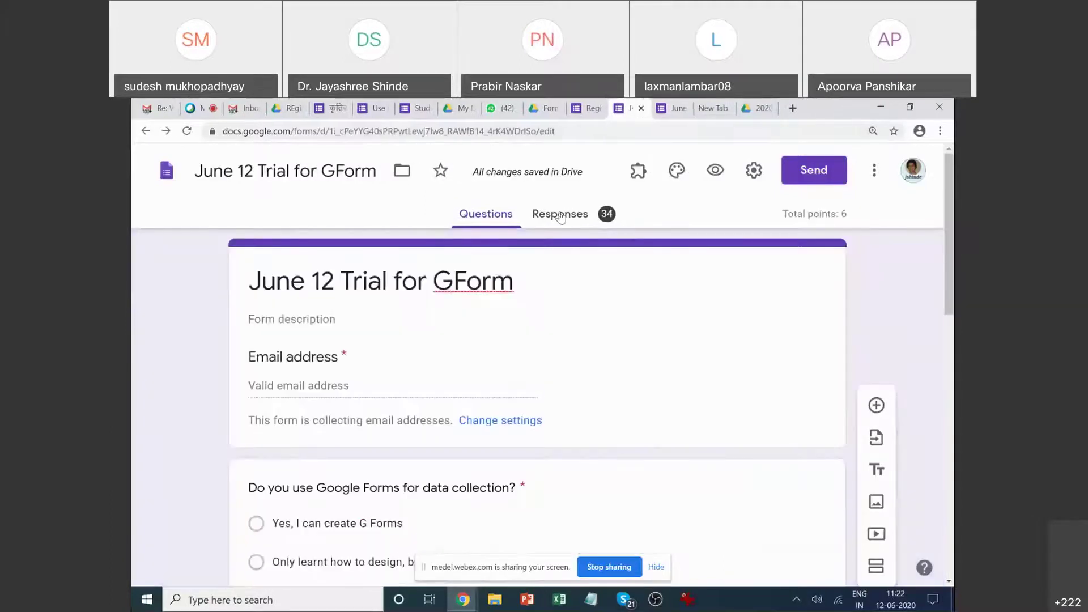
key("ctrl+plus")
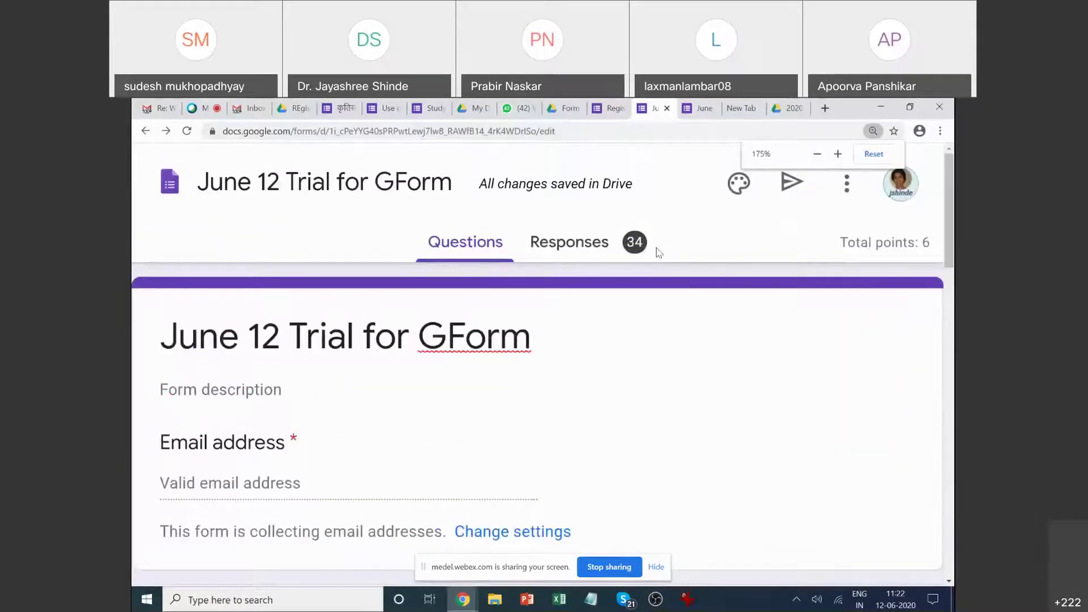
key("ctrl+minus")
key("ctrl+minus")
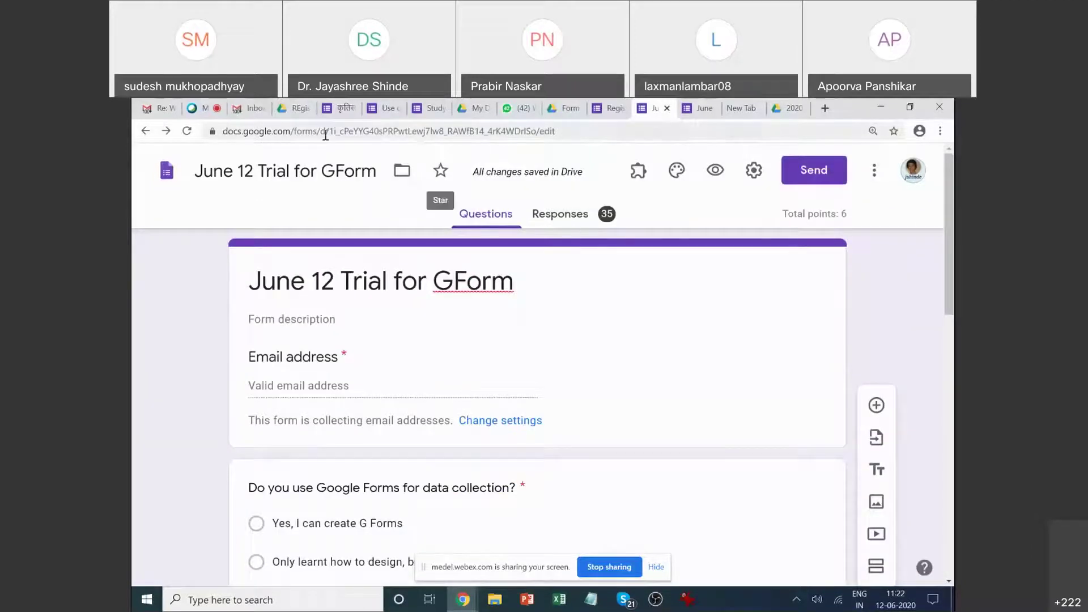
Check the meeting chat, glance through the other open forms and return to the June 12 Trial for GForm.
left_click(198, 108)
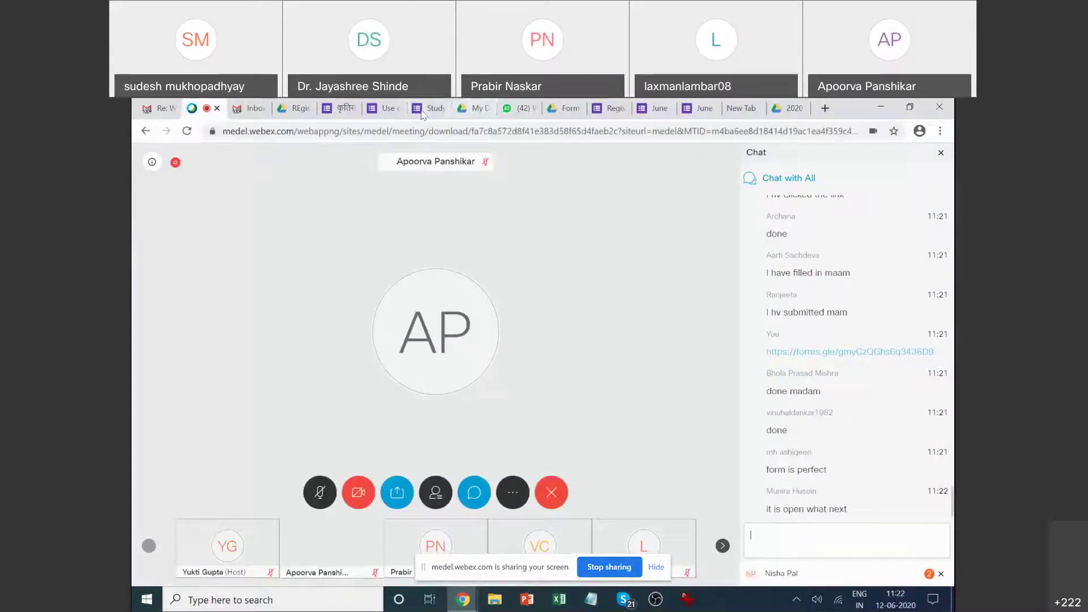
left_click(398, 109)
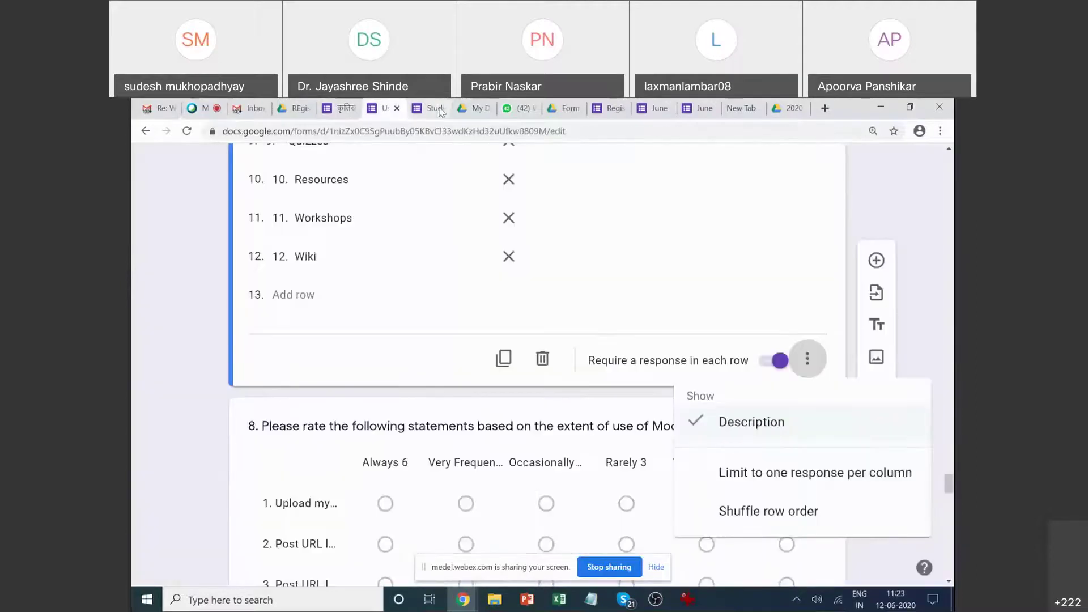
left_click(433, 111)
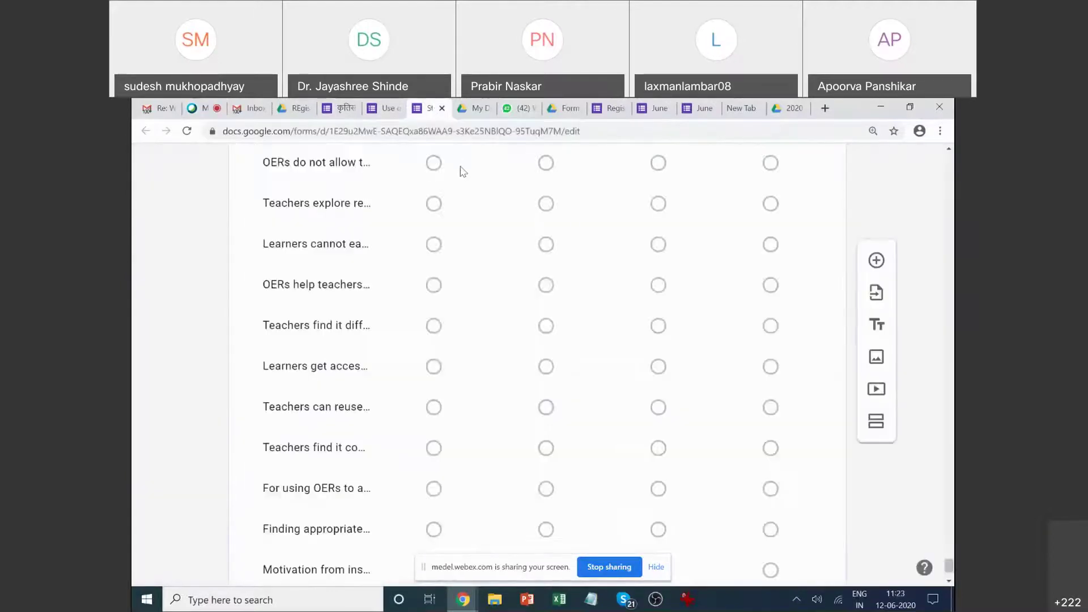
scroll(462, 170, "up", 7)
left_click(613, 111)
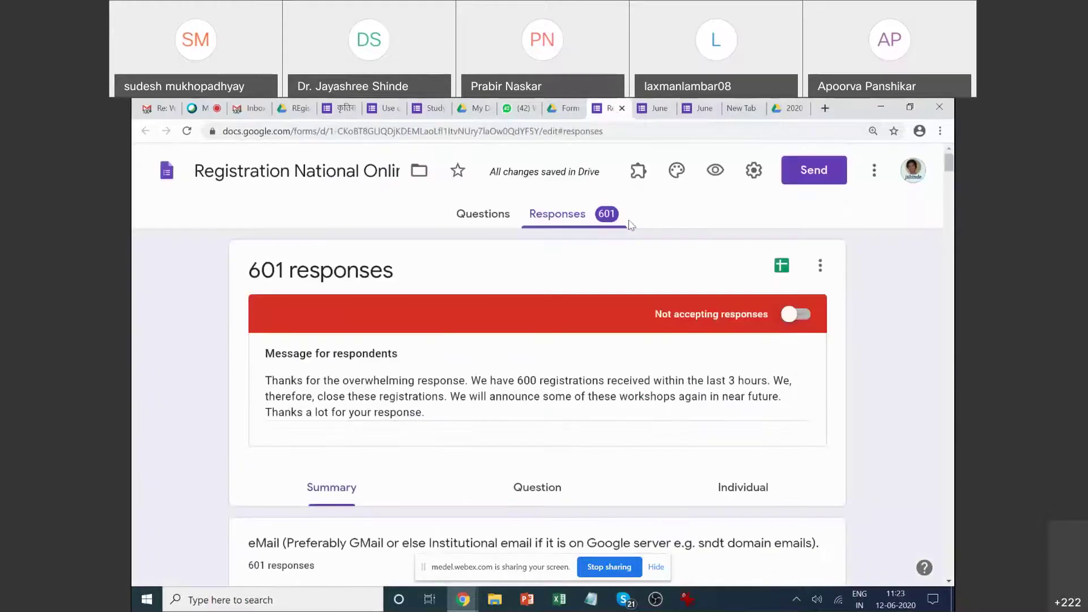
left_click(703, 108)
left_click(653, 107)
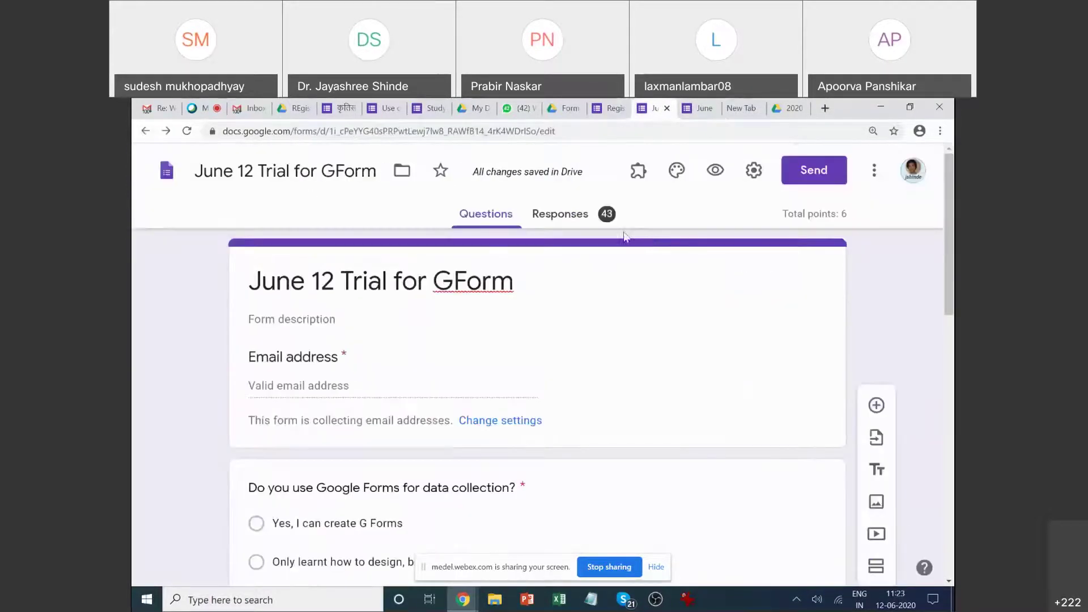
Open the trial form's responses and stop the form from accepting further responses.
left_click(552, 214)
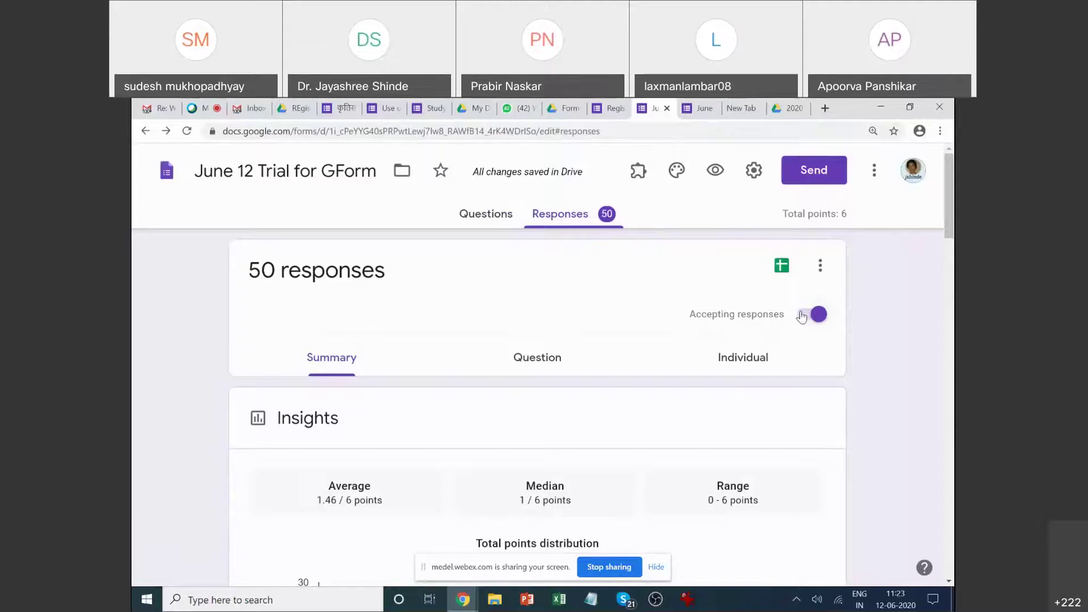
left_click(800, 317)
scroll(874, 360, "down", 2)
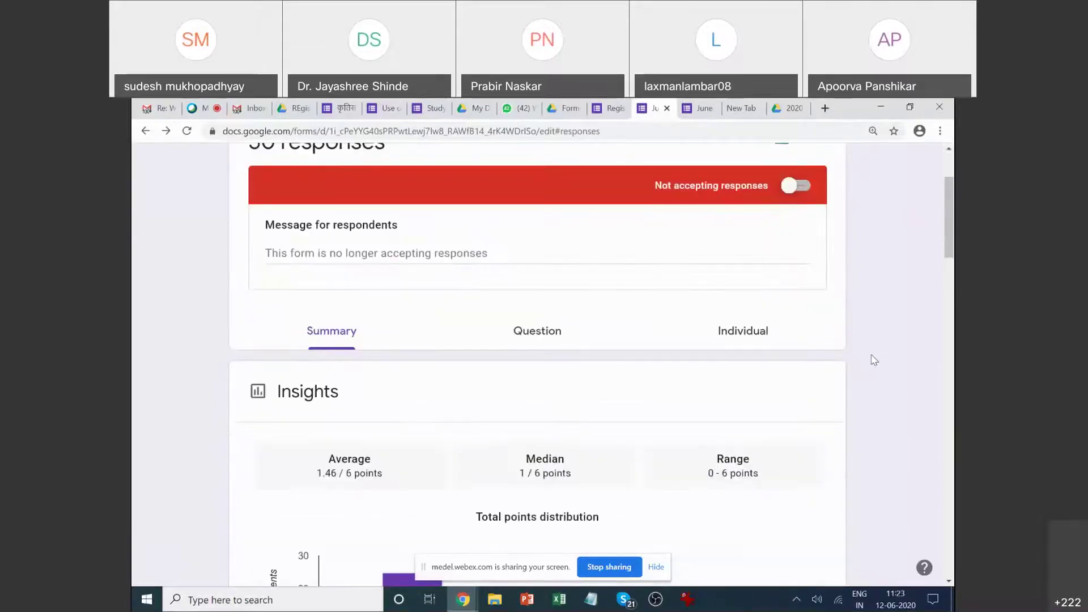
scroll(862, 346, "down", 1)
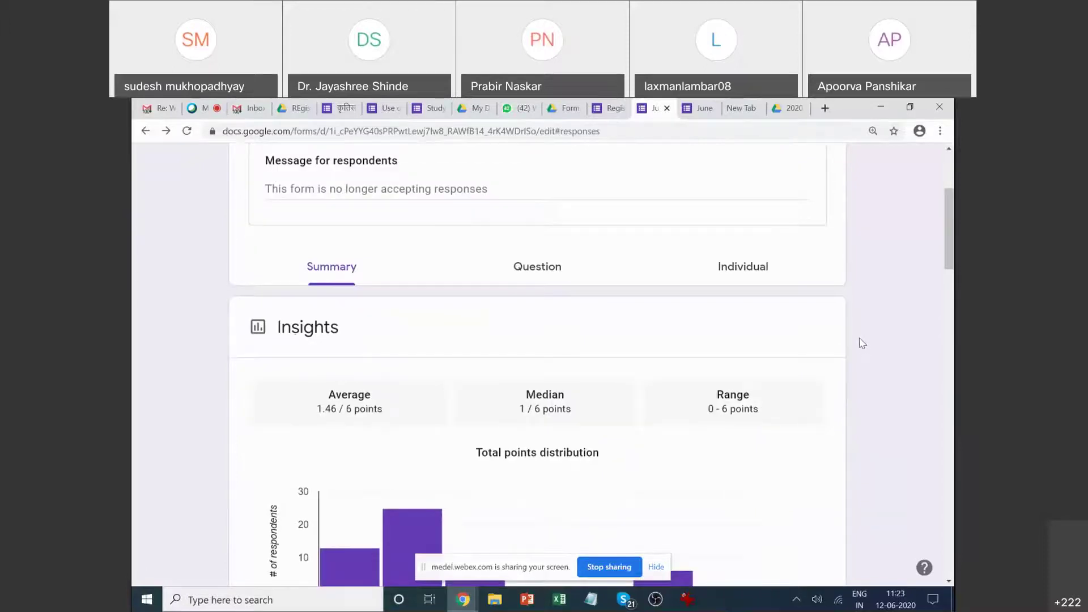
scroll(862, 343, "up", 3)
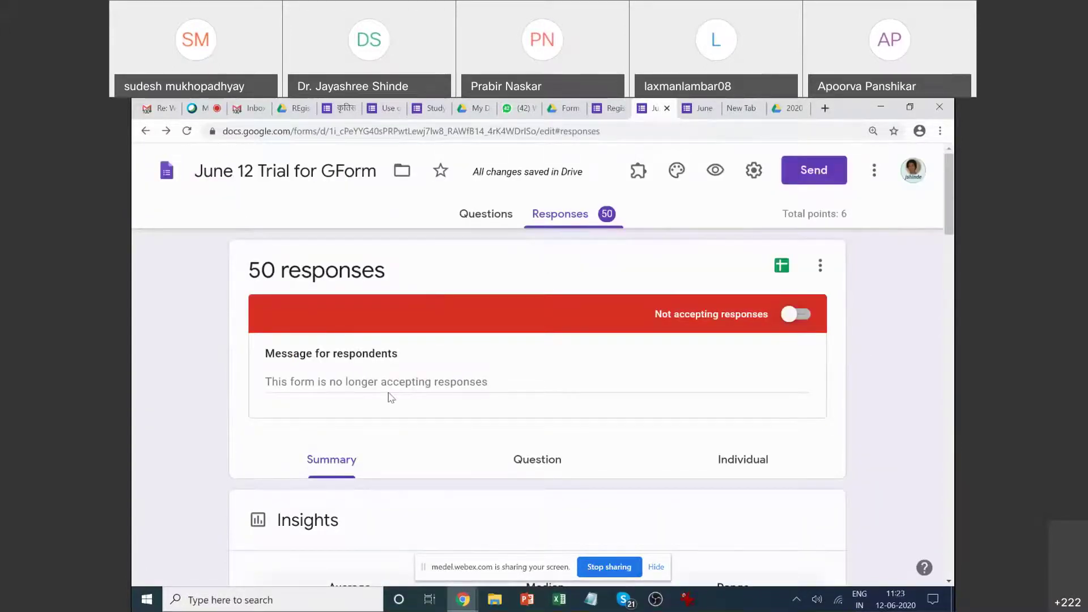
Examine the response summary's insights, total points distribution, frequently missed questions and scores.
scroll(480, 251, "down", 2)
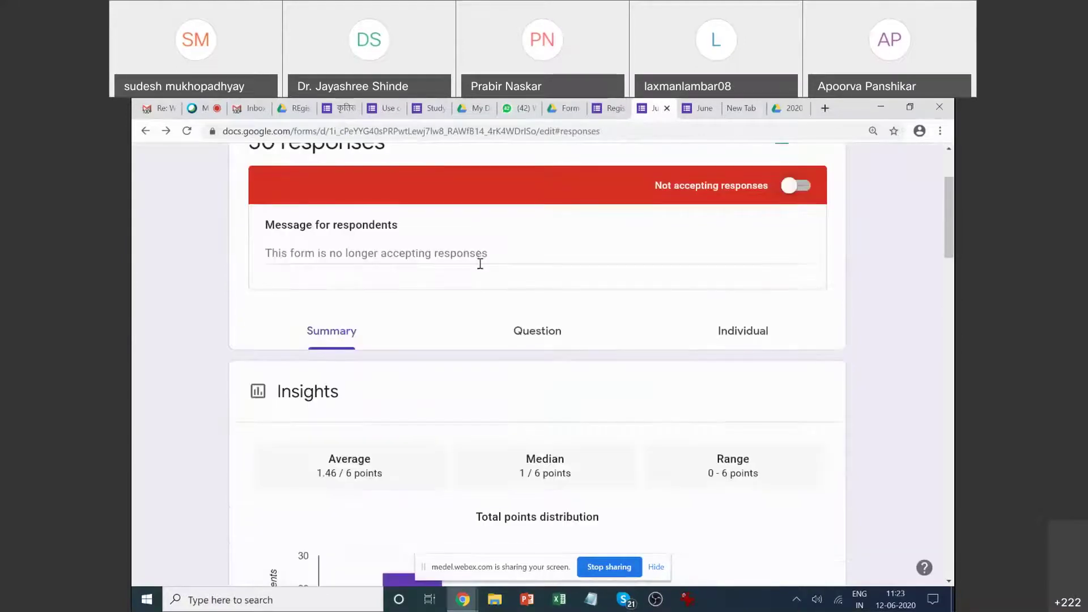
scroll(486, 278, "down", 1)
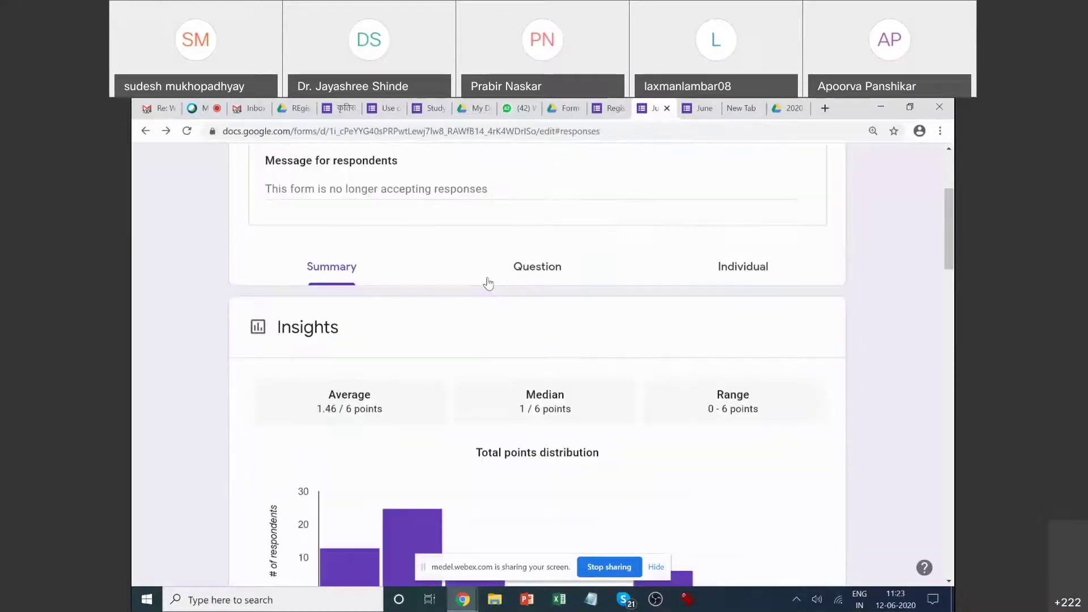
left_click(342, 276)
scroll(407, 338, "down", 2)
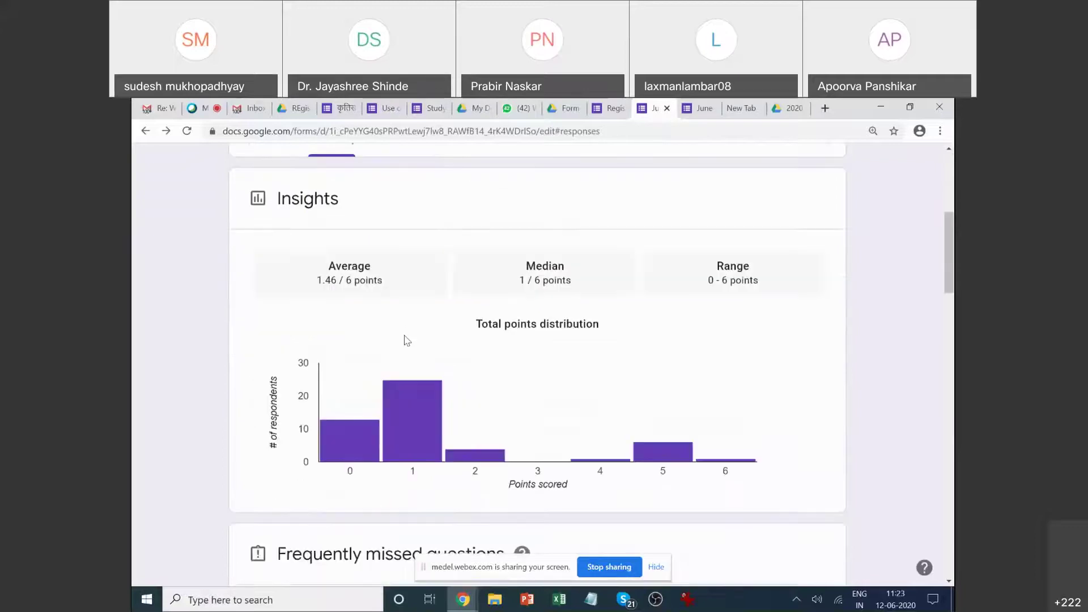
scroll(407, 339, "down", 2)
scroll(658, 321, "down", 6)
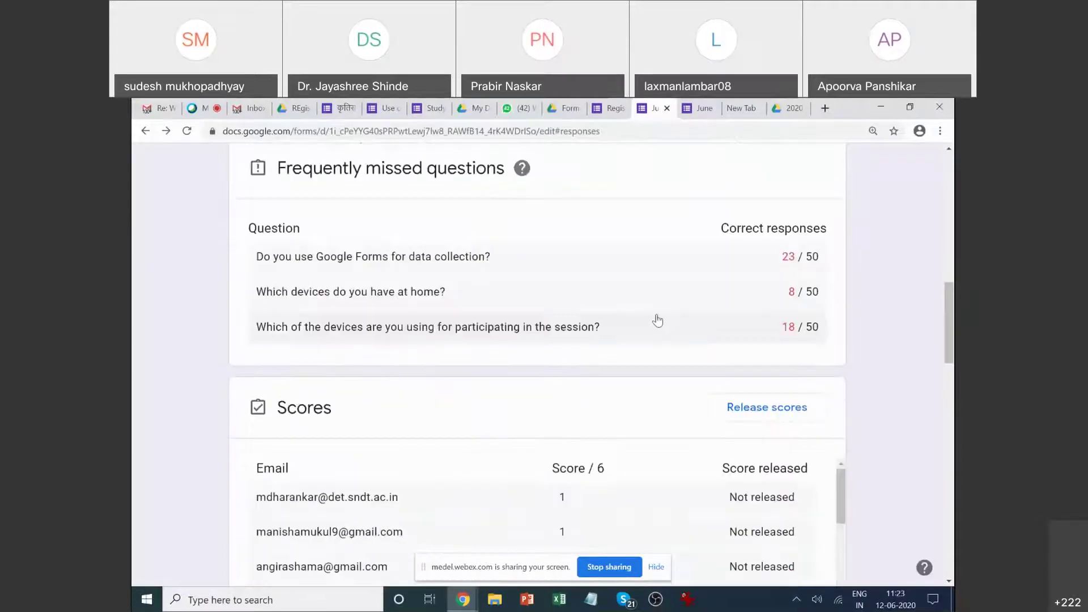
scroll(656, 316, "up", 2)
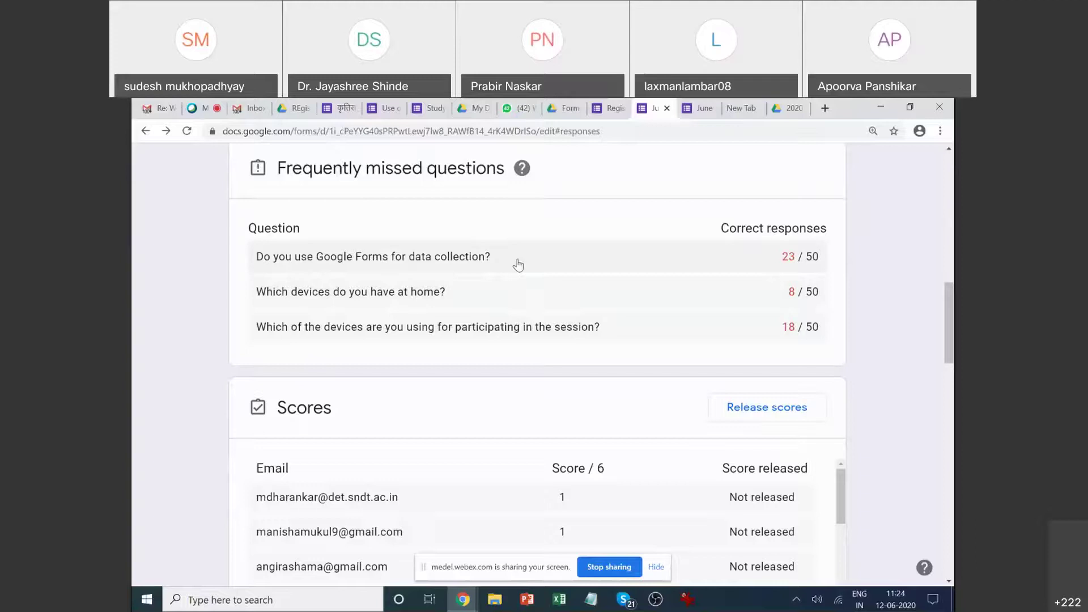
Return to the Google Drive folder, reduce the page zoom to 110% and search for files owned by the colleague's e-mail account.
left_click(294, 107)
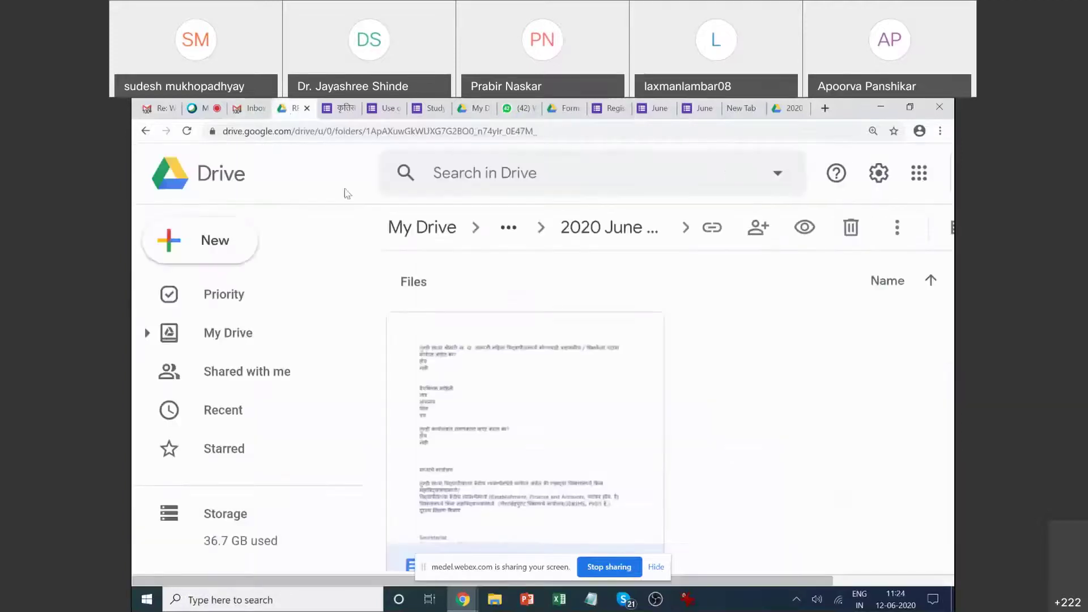
key("ctrl+minus")
key("ctrl+minus")
left_click(547, 170)
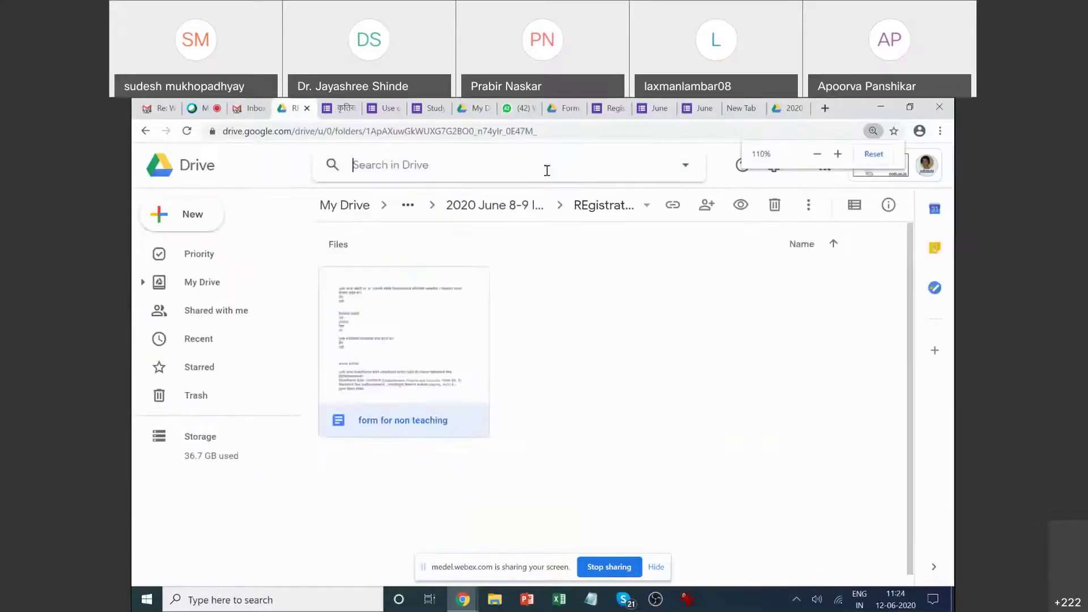
type("manalij")
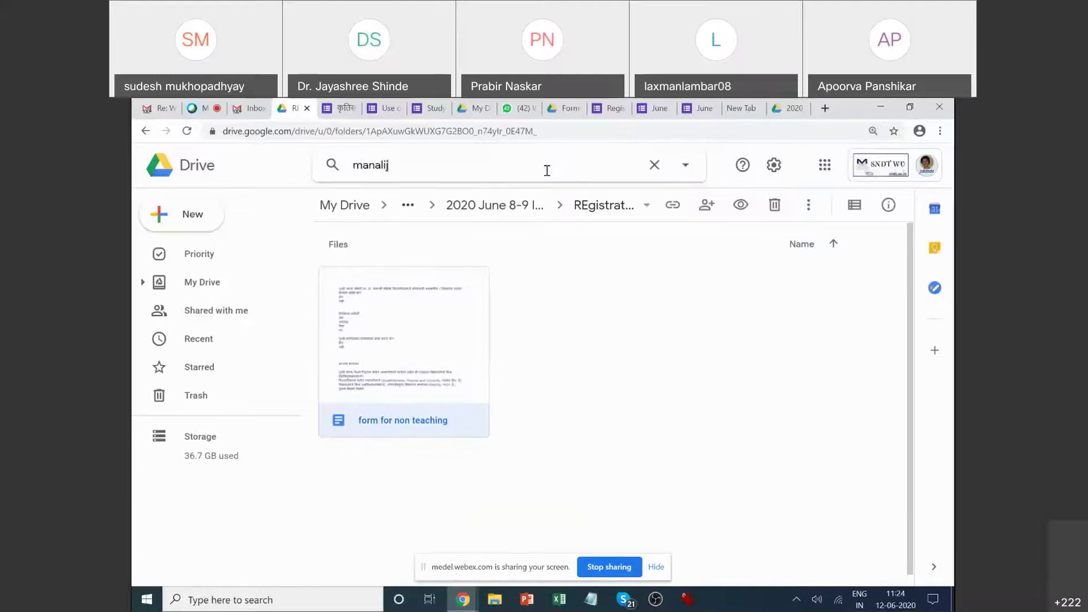
left_click(480, 201)
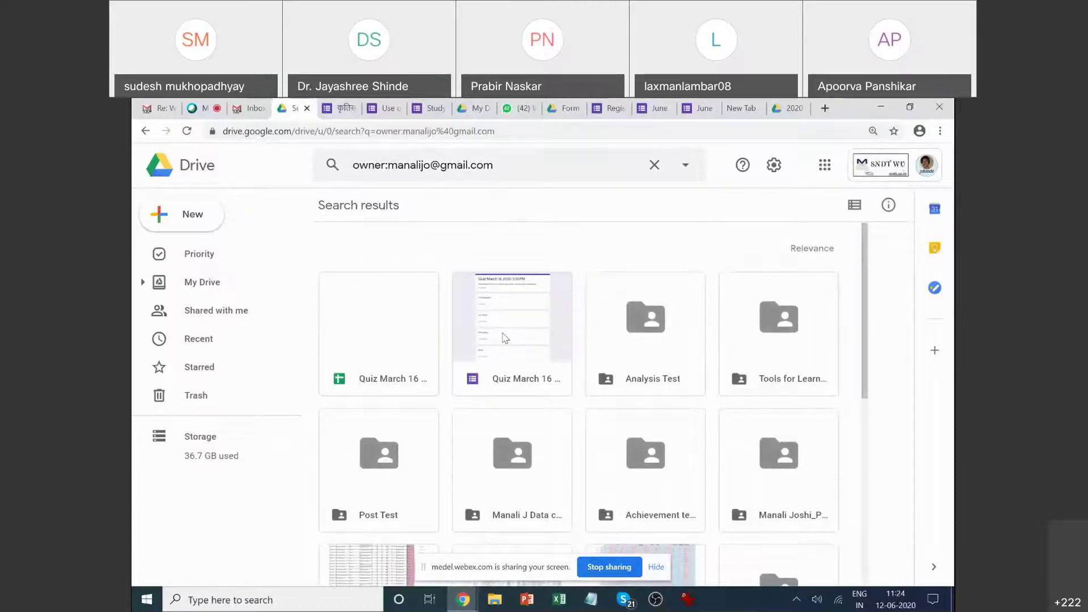
Look through the colleague's files and folders in the search results and open the spreadsheet whose name starts with "Quiz: Research".
scroll(505, 339, "down", 2)
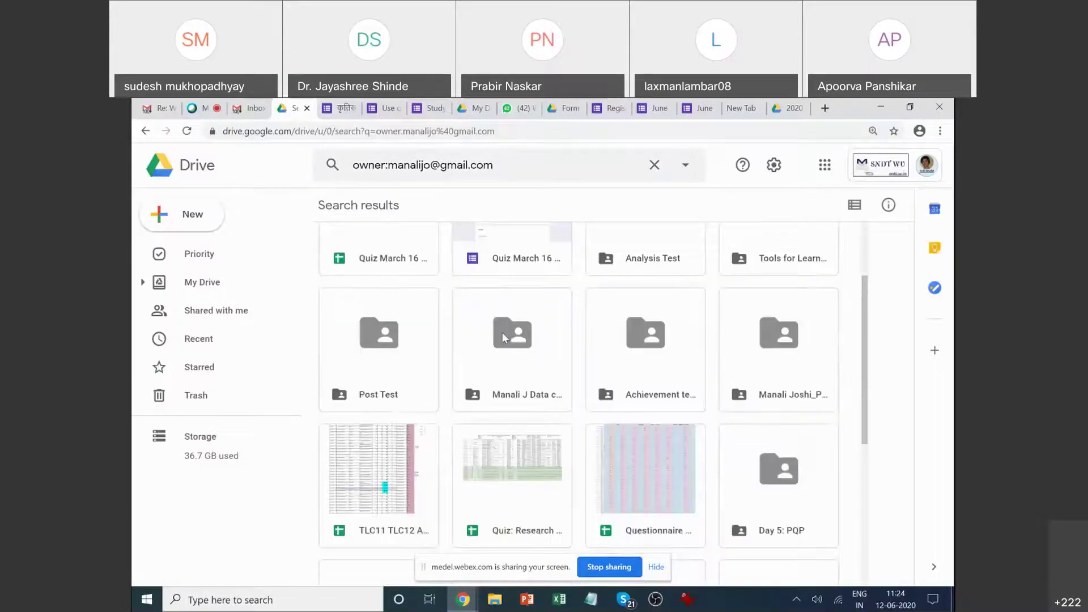
left_click(663, 357)
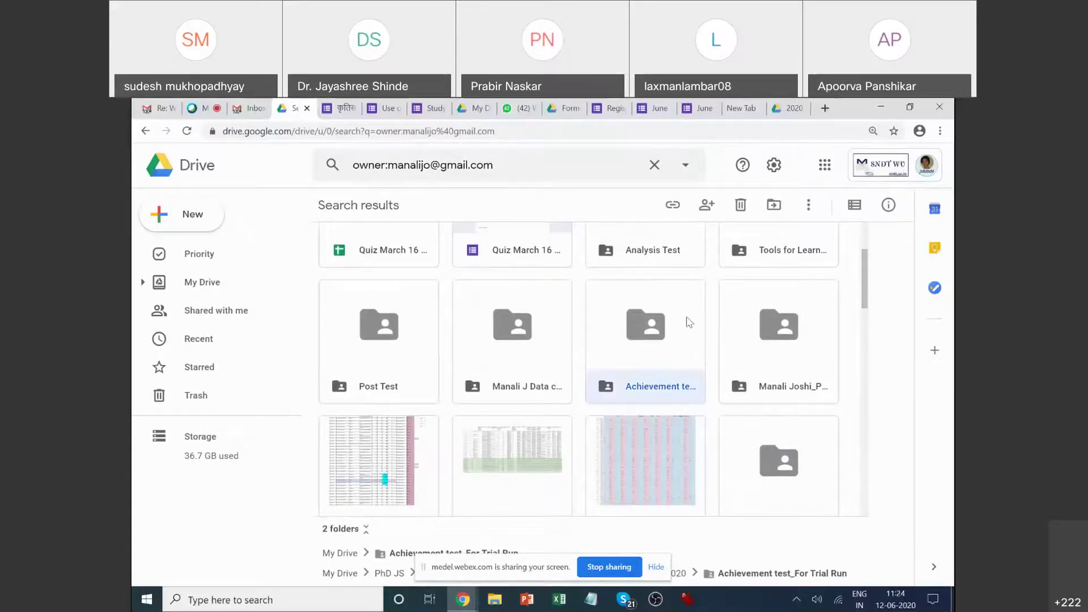
scroll(689, 322, "up", 1)
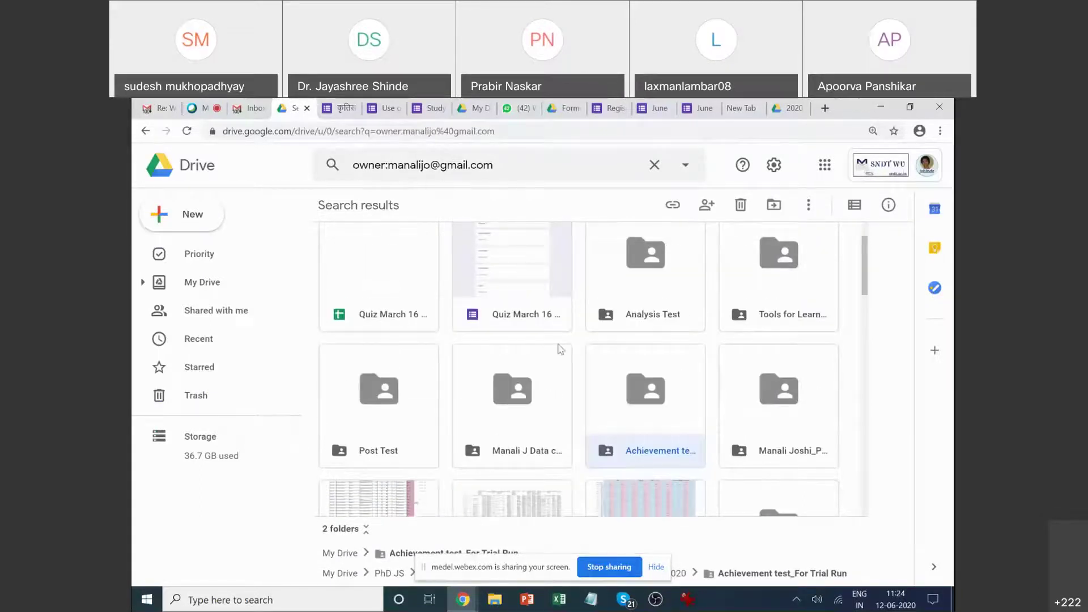
scroll(584, 380, "down", 3)
scroll(586, 377, "down", 2)
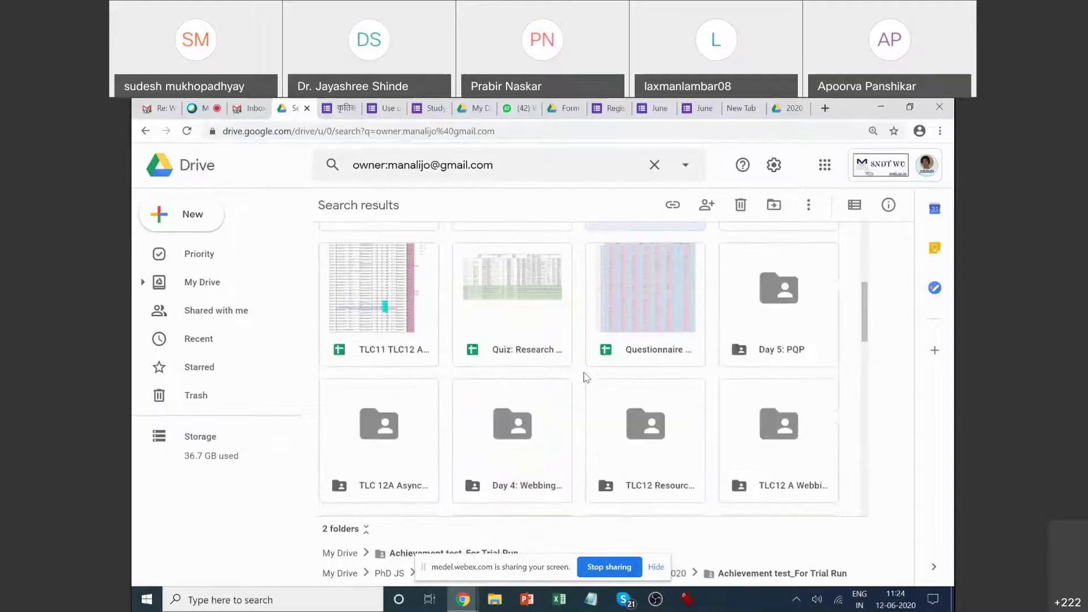
scroll(585, 377, "up", 2)
double_click(523, 351)
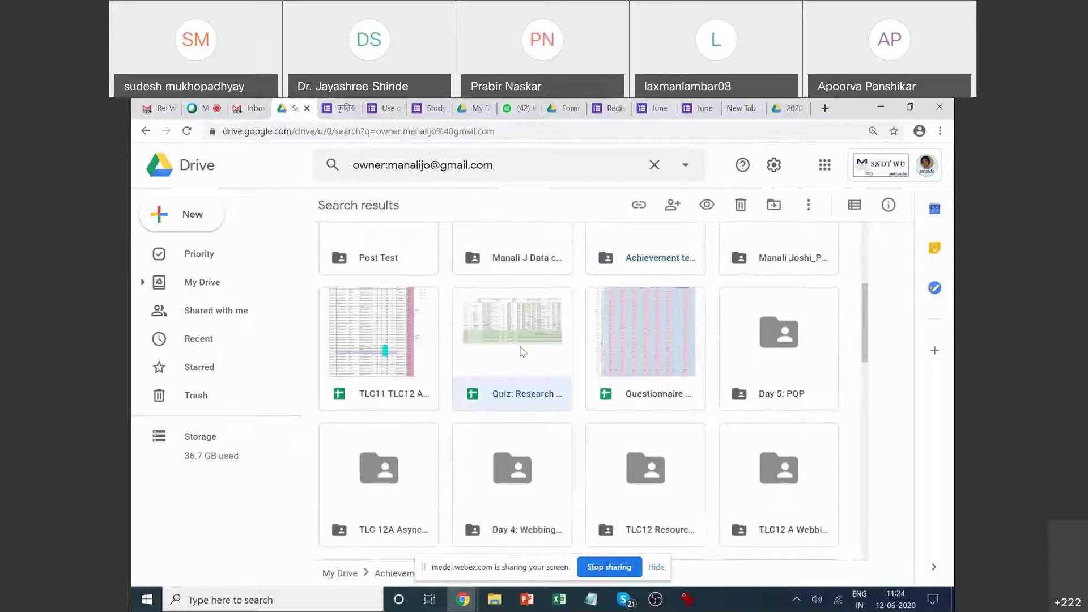
Go back to the Drive search results and open the form Quiz March 16 2020 3:30PM.
left_click(293, 110)
scroll(584, 431, "down", 5)
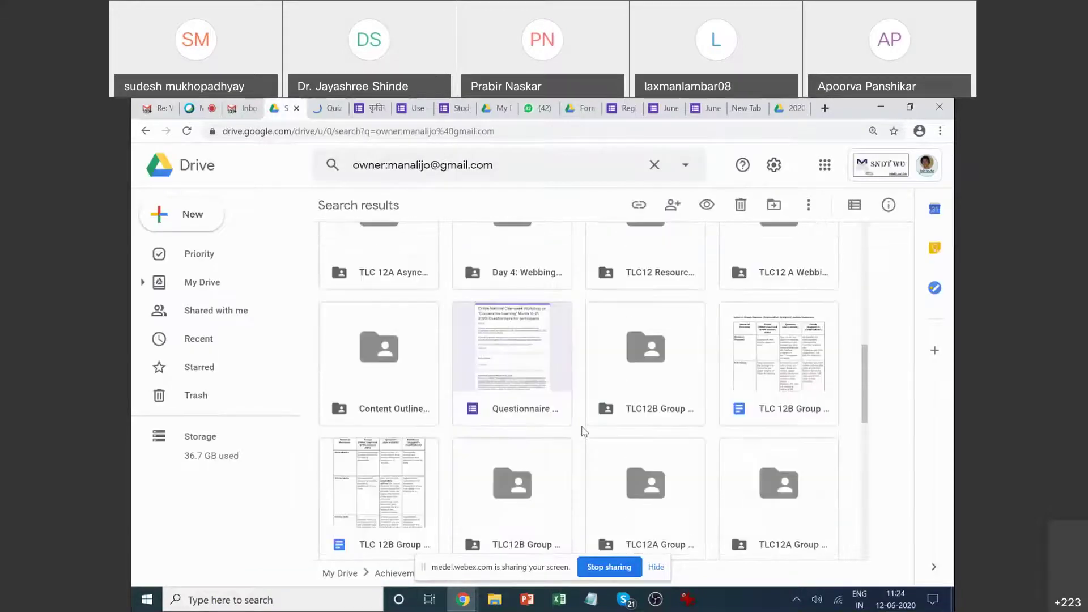
scroll(584, 430, "up", 4)
scroll(584, 429, "up", 7)
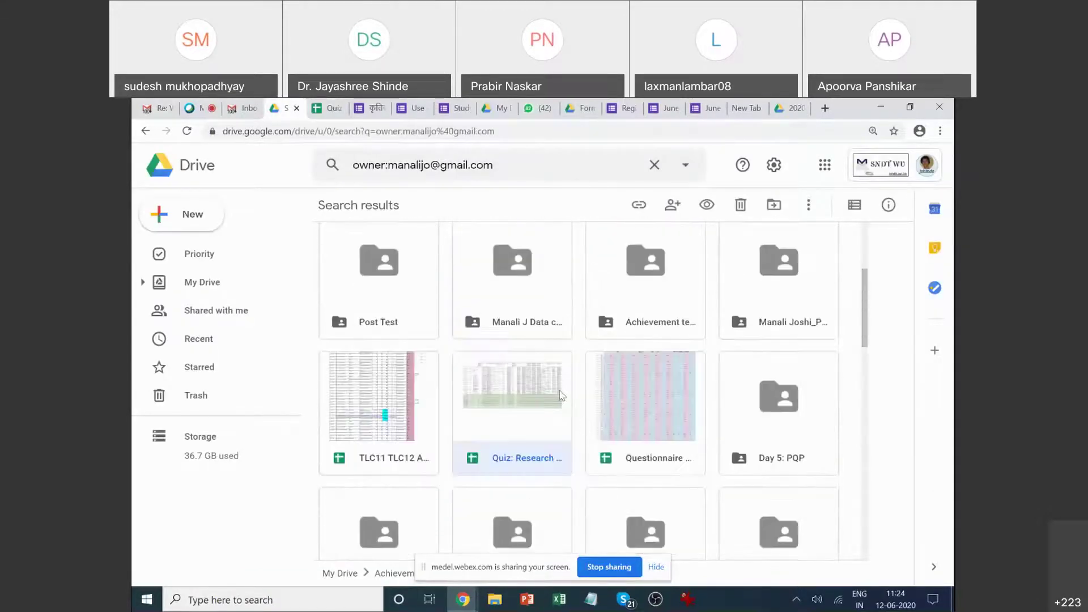
double_click(541, 346)
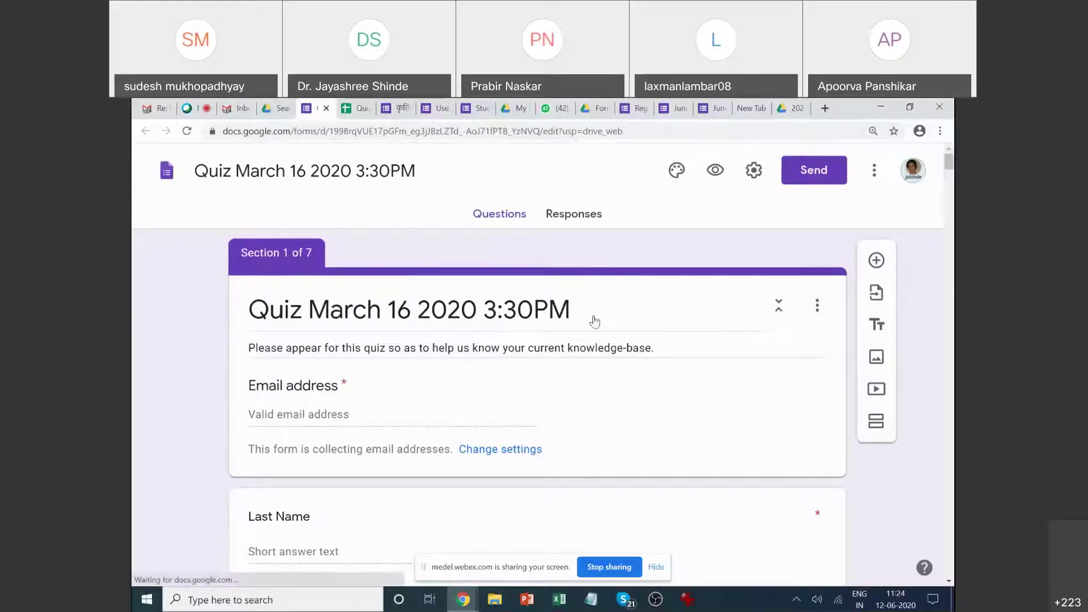
Open the March 16 quiz's responses and examine the average, median, range and total points distribution in the insights.
left_click(562, 218)
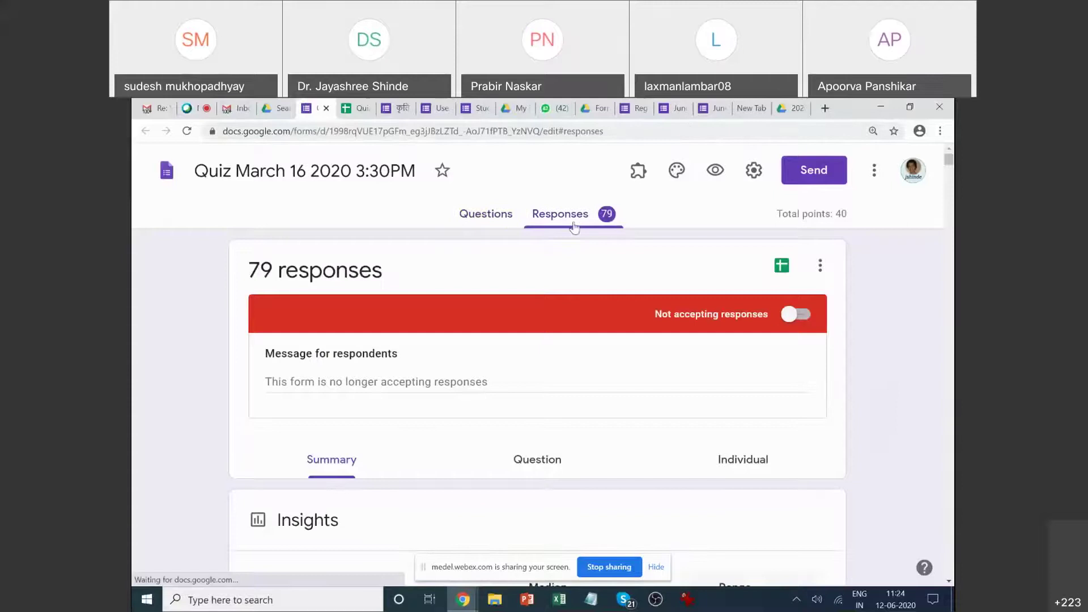
scroll(570, 320, "down", 5)
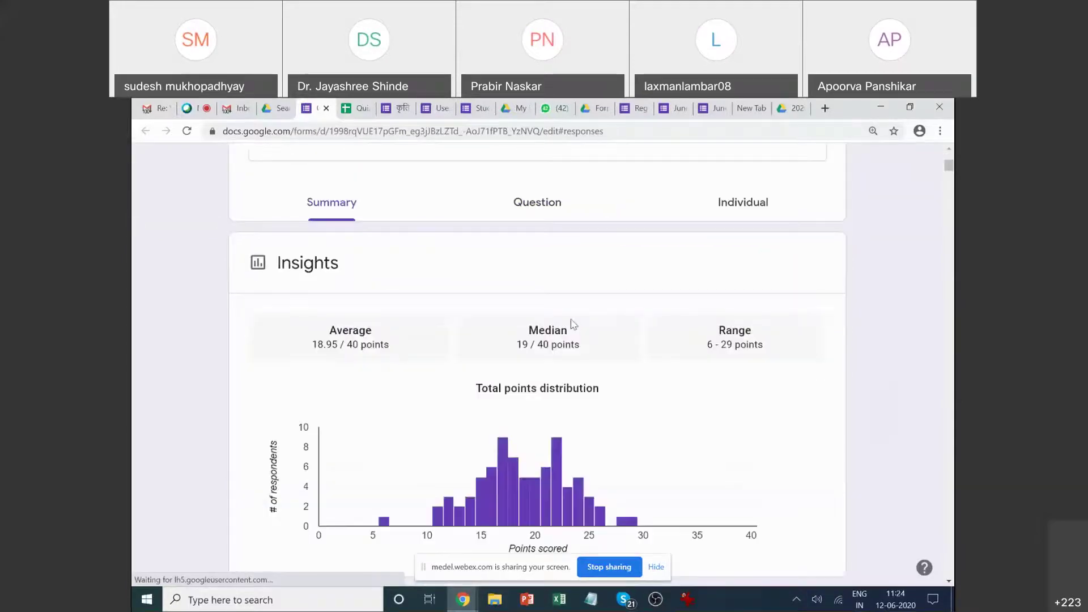
scroll(571, 320, "up", 3)
scroll(571, 320, "down", 6)
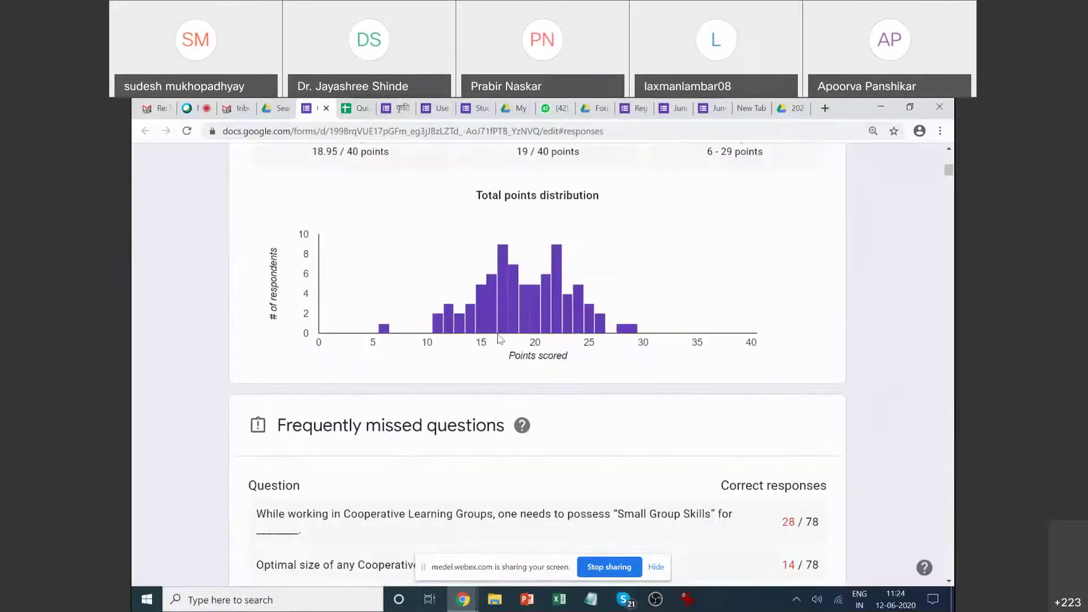
mouse_move(470, 319)
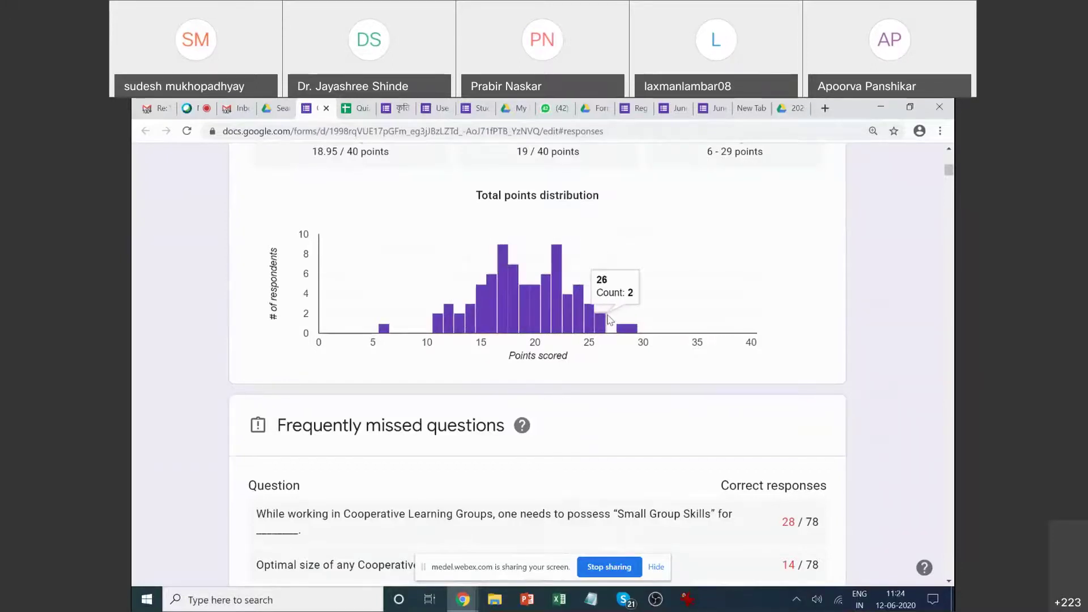
scroll(604, 319, "up", 1)
scroll(604, 319, "up", 2)
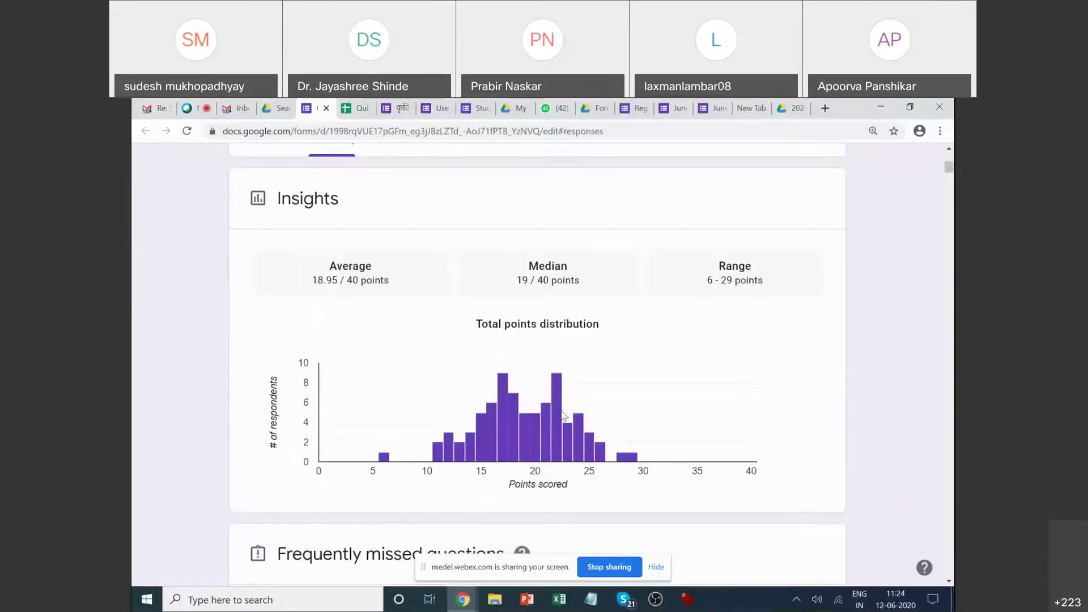
Enlarge the quiz's response summary and review its points distribution chart, frequently missed questions and response acceptance status.
key("ctrl+plus")
key("ctrl+plus")
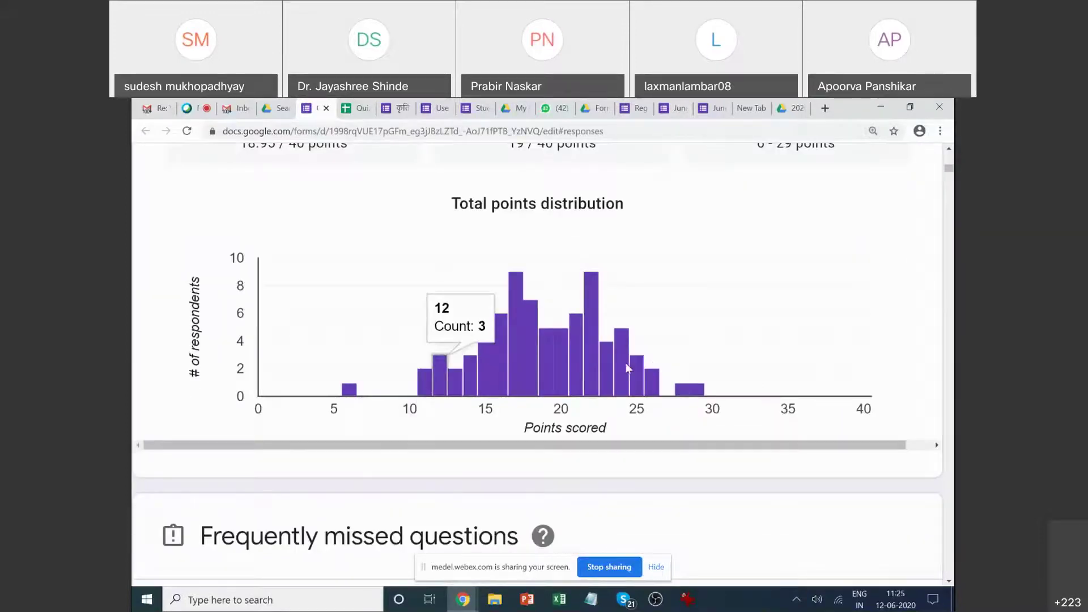
scroll(613, 360, "down", 5)
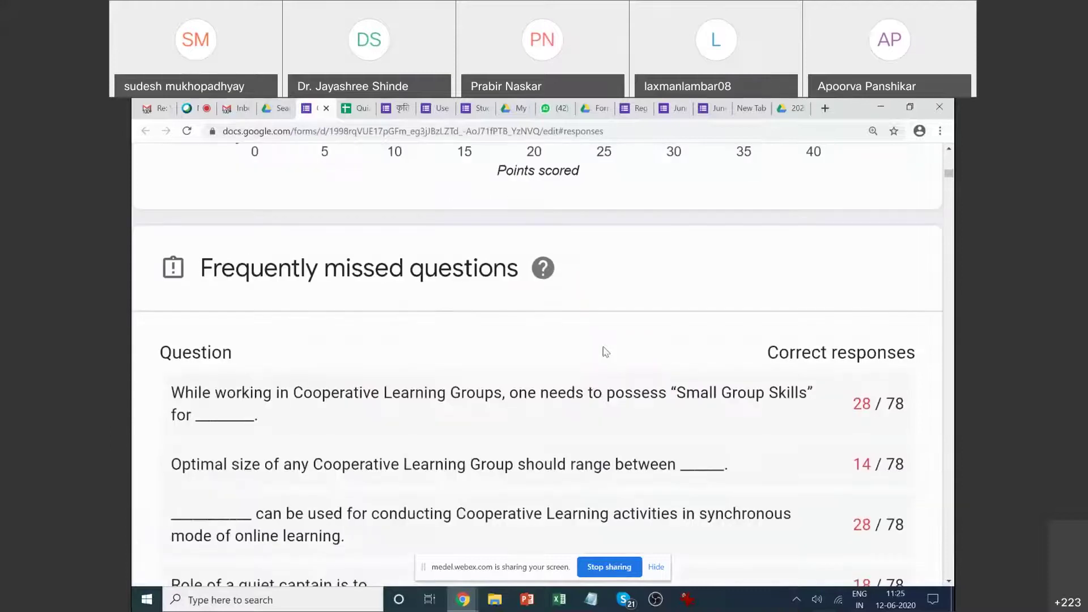
scroll(603, 348, "up", 7)
scroll(600, 339, "up", 5)
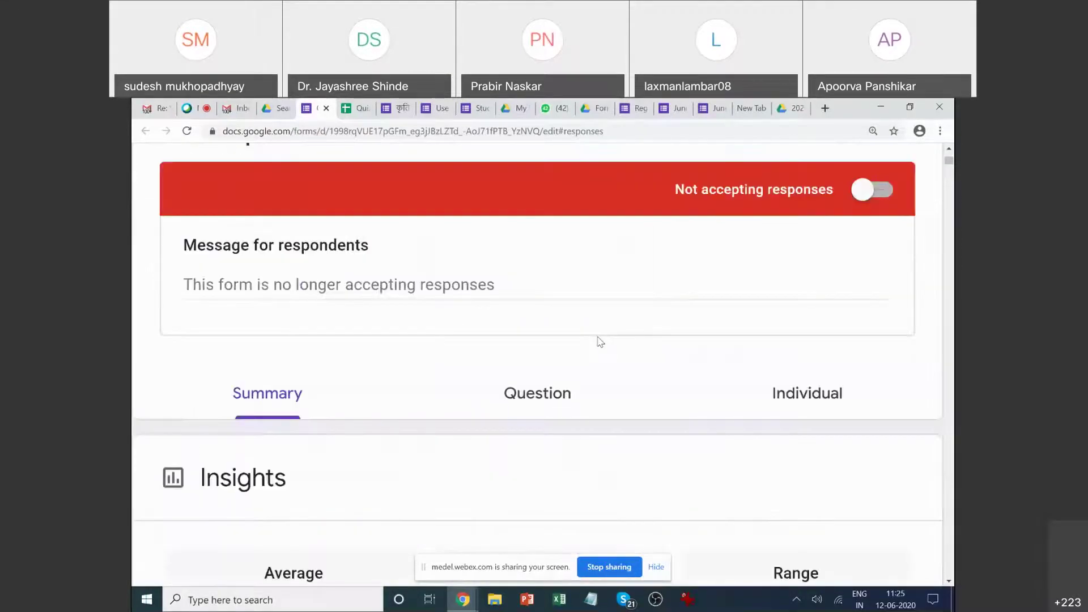
scroll(597, 339, "up", 3)
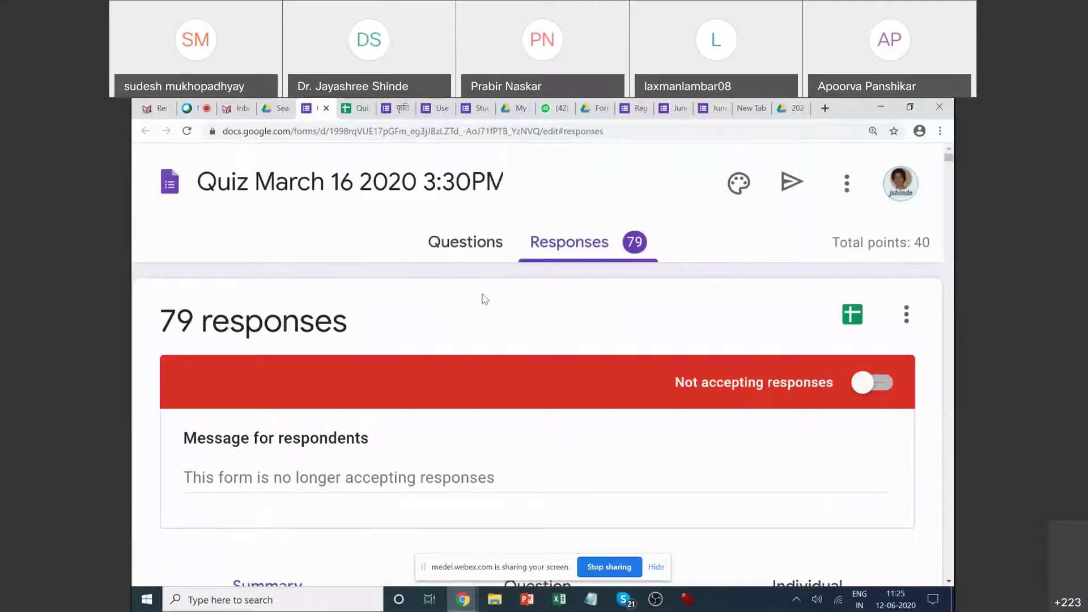
scroll(498, 306, "down", 12)
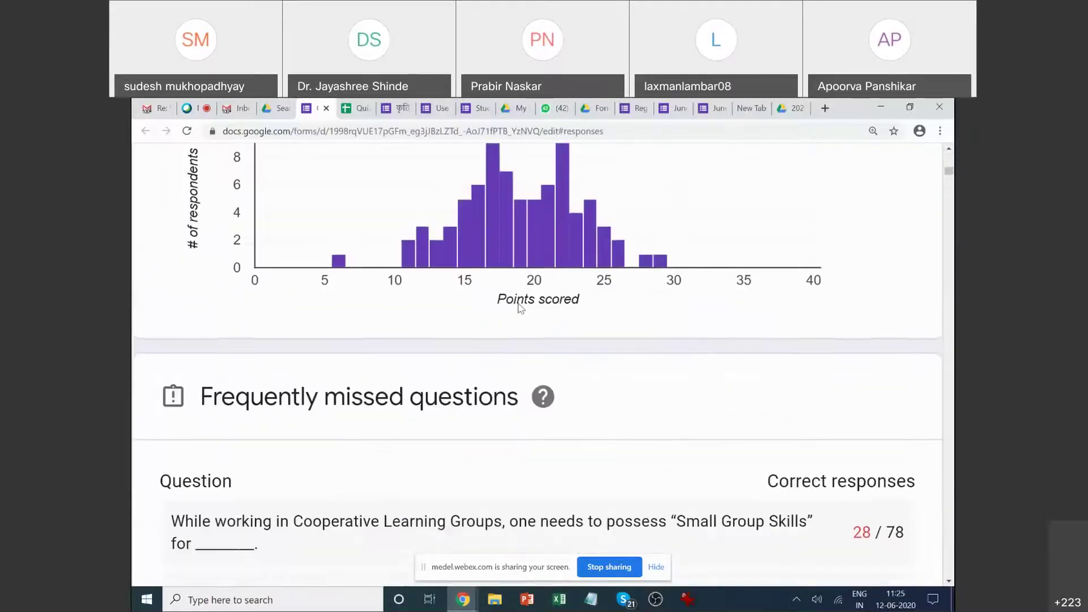
Examine the quiz's frequently missed questions and the number of correct responses for each one.
scroll(520, 308, "down", 3)
scroll(517, 300, "down", 2)
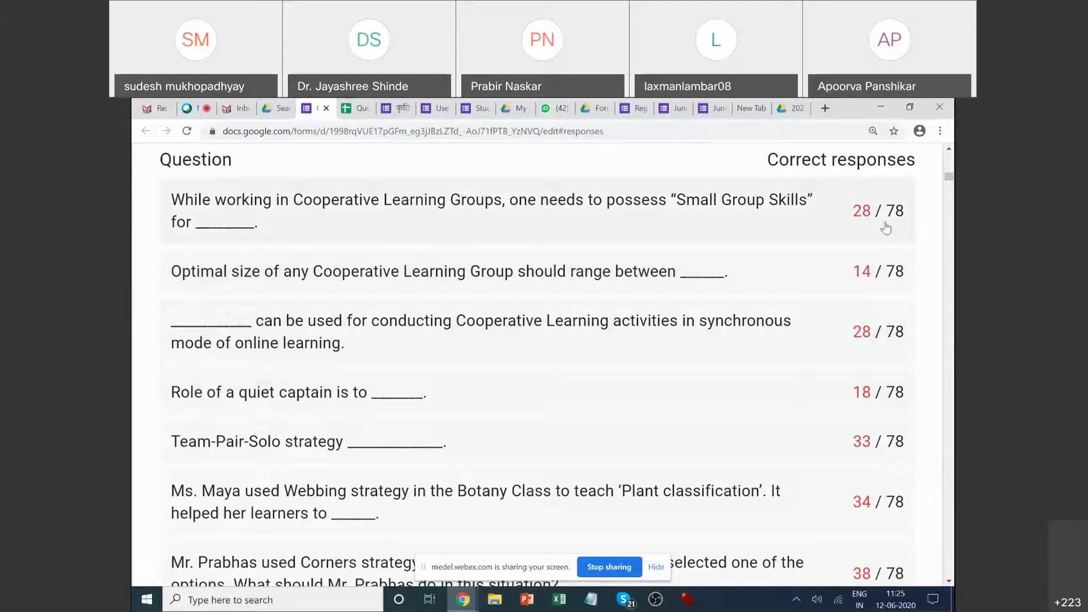
key("ctrl+minus")
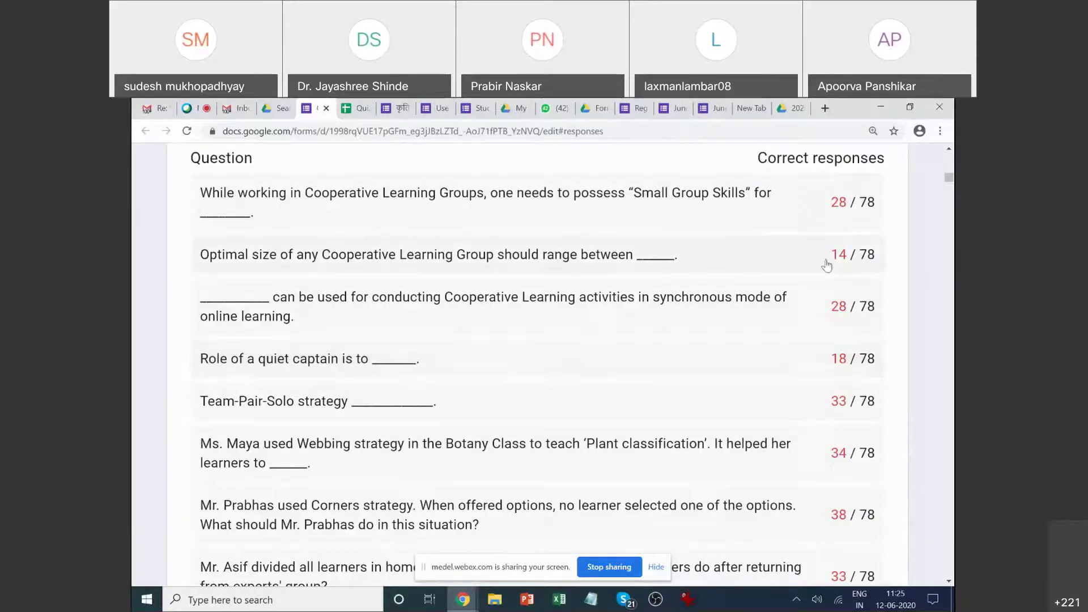
scroll(888, 280, "down", 3)
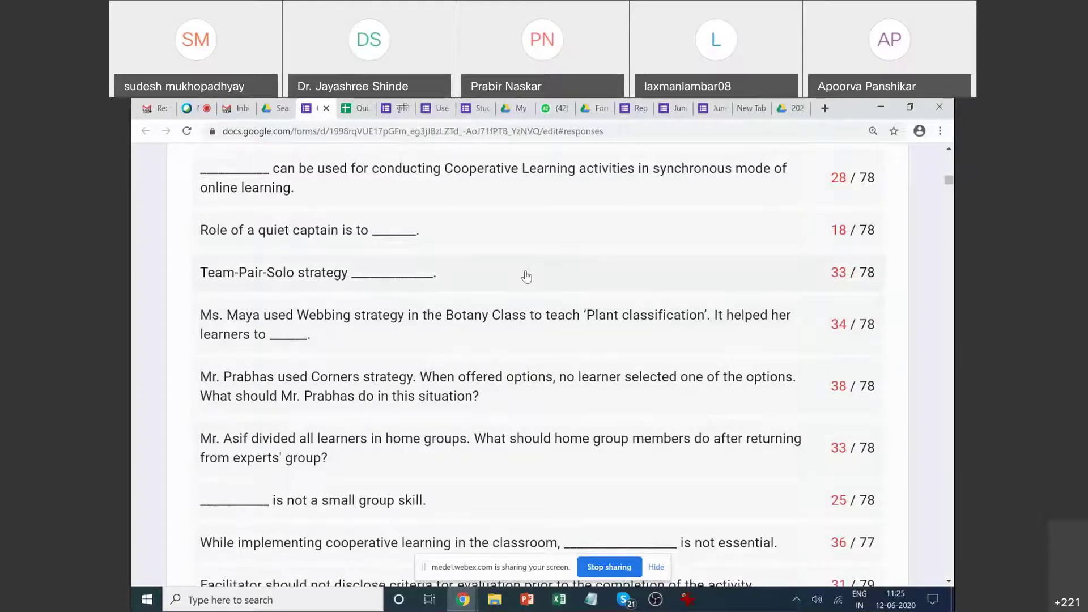
scroll(616, 366, "down", 3)
scroll(615, 362, "down", 3)
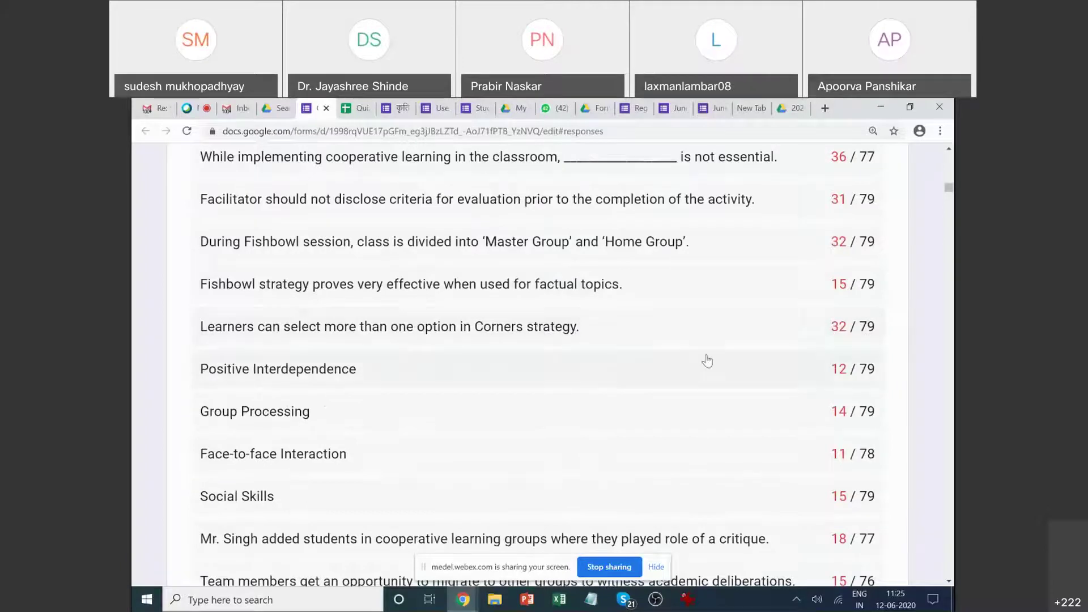
scroll(703, 362, "down", 3)
scroll(731, 383, "down", 2)
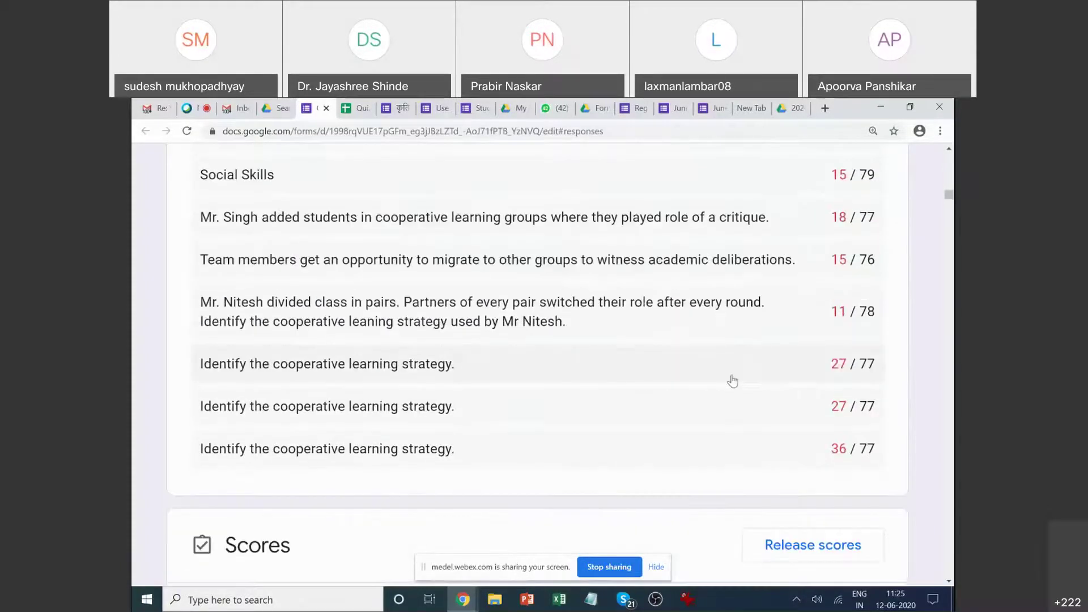
scroll(787, 408, "down", 1)
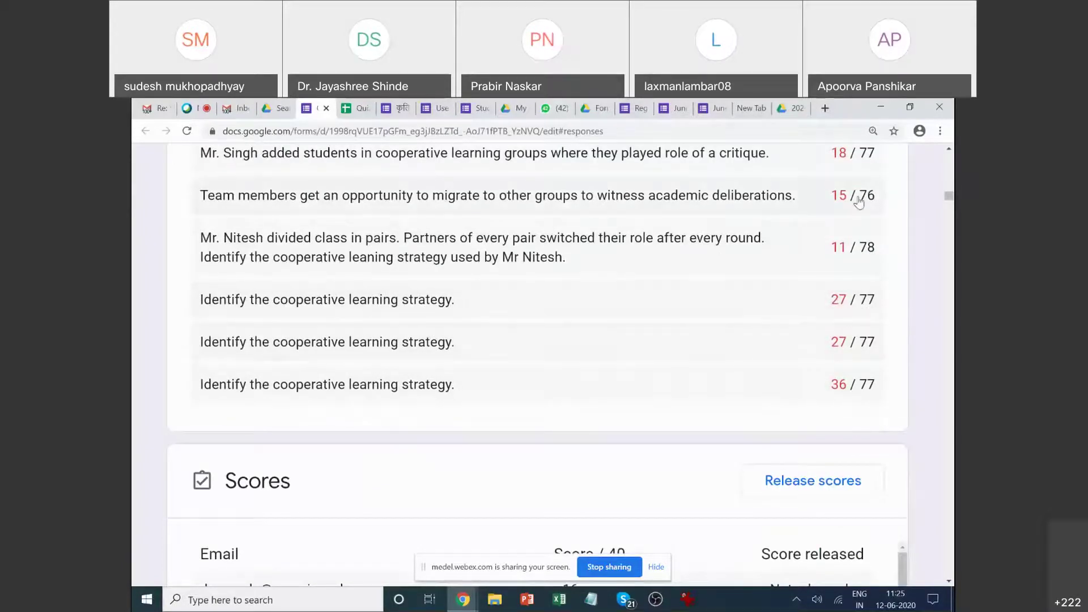
Review the respondents' scores and release status, comparing them with the frequently missed questions and locating the option to release scores.
scroll(816, 247, "down", 5)
scroll(816, 247, "down", 15)
scroll(770, 321, "down", 20)
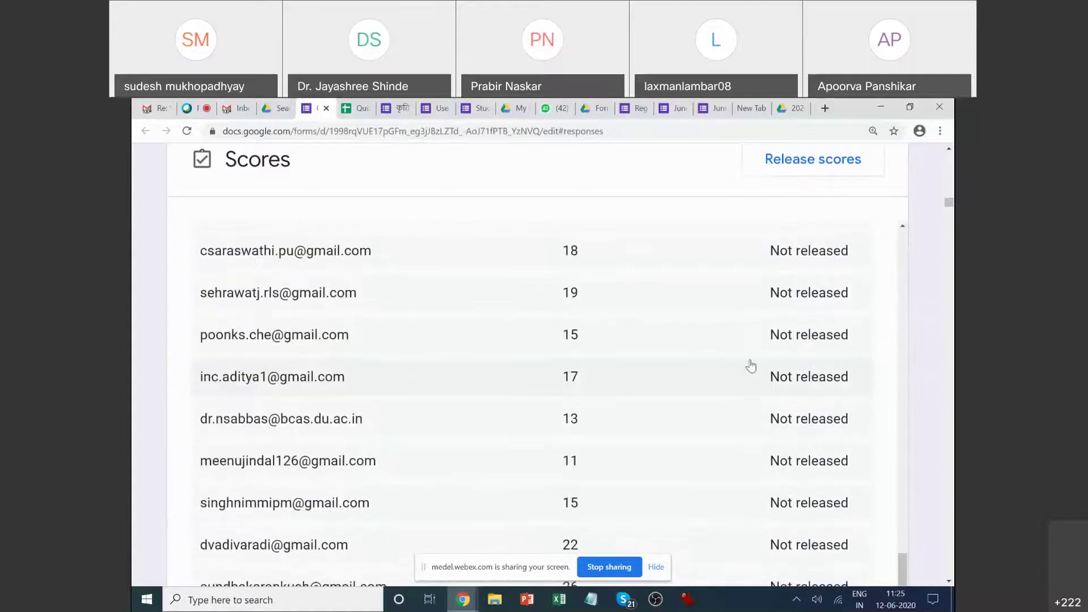
scroll(742, 359, "down", 8)
scroll(736, 360, "up", 6)
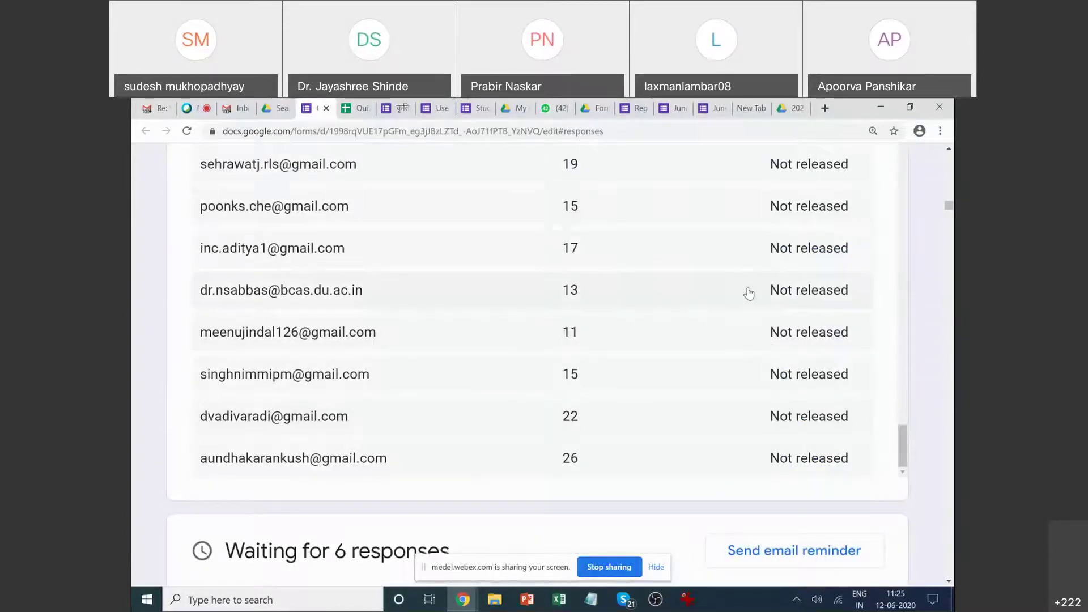
scroll(748, 289, "up", 5)
mouse_move(950, 208)
left_mouse_down()
mouse_move(948, 152)
mouse_move(947, 213)
mouse_move(945, 192)
left_mouse_up()
scroll(832, 216, "up", 9)
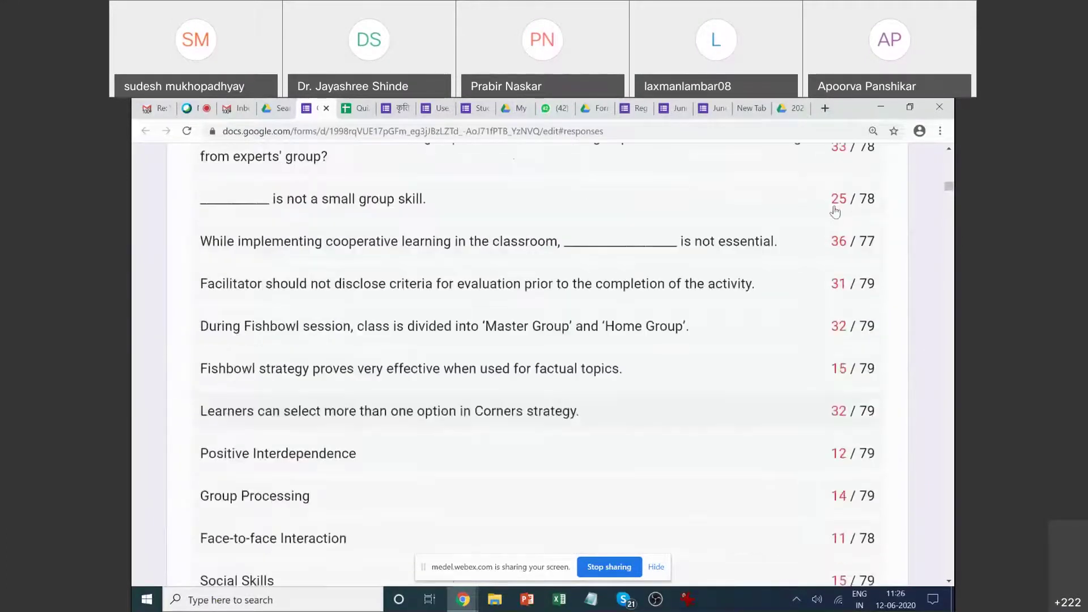
scroll(816, 261, "down", 15)
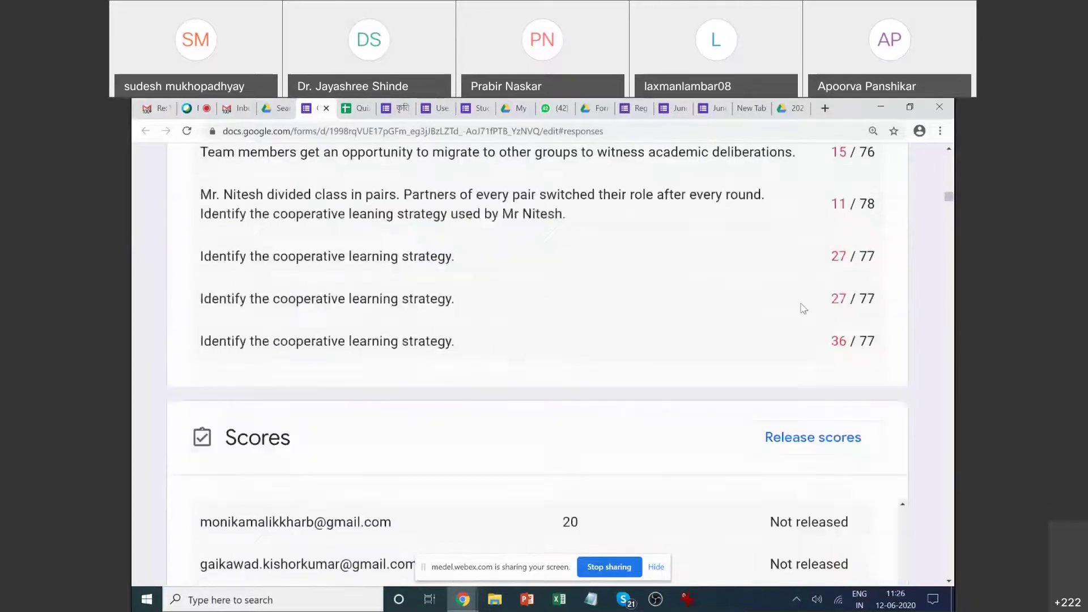
scroll(796, 307, "down", 2)
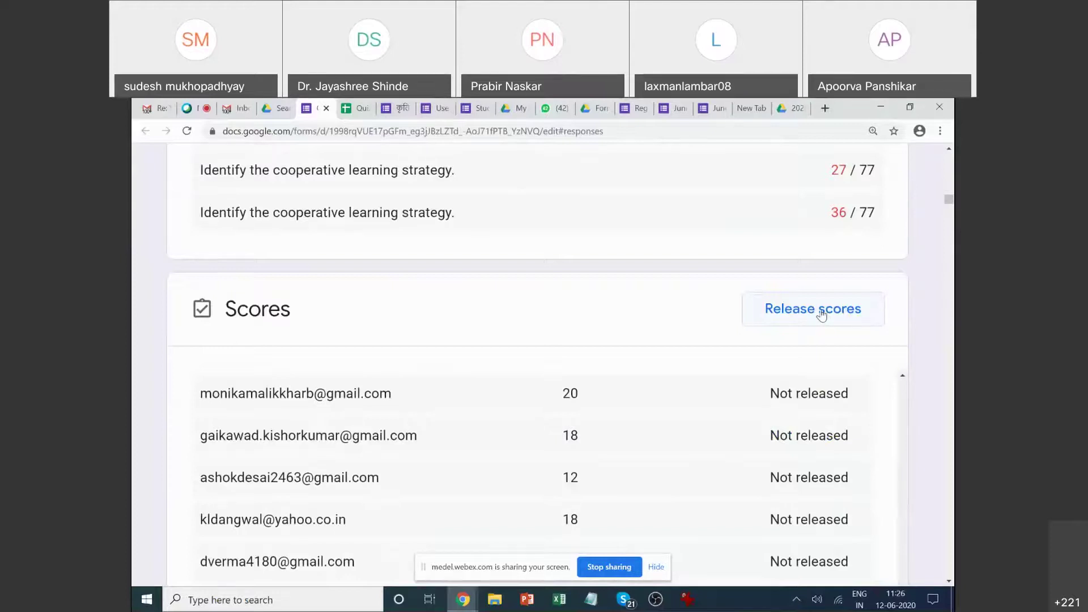
Copy the response chart of the question "________ is not associated with Cooperative Learning.".
scroll(824, 317, "down", 15)
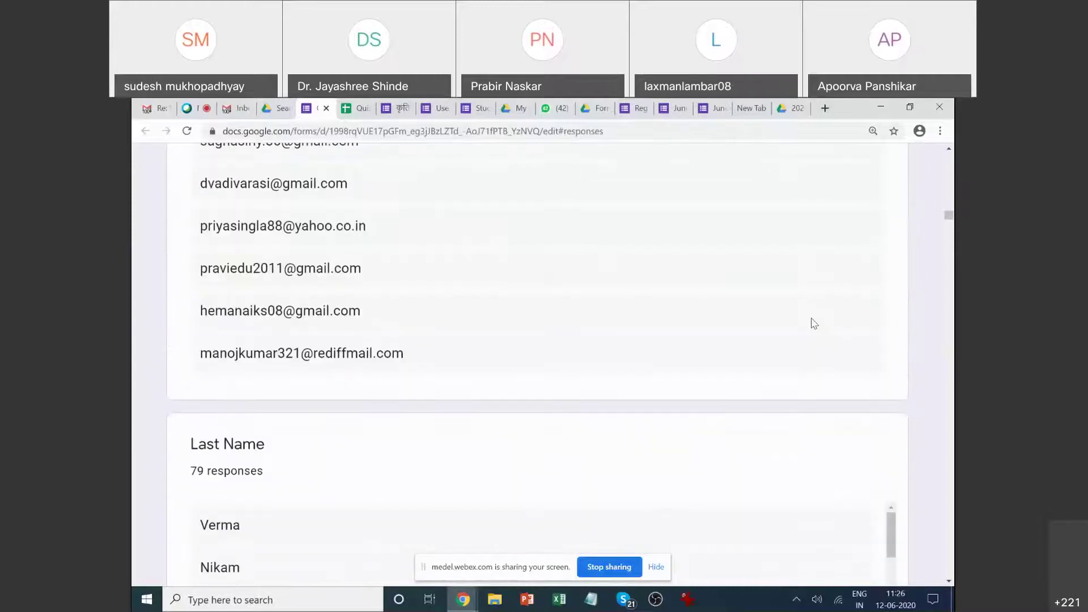
scroll(811, 327, "down", 15)
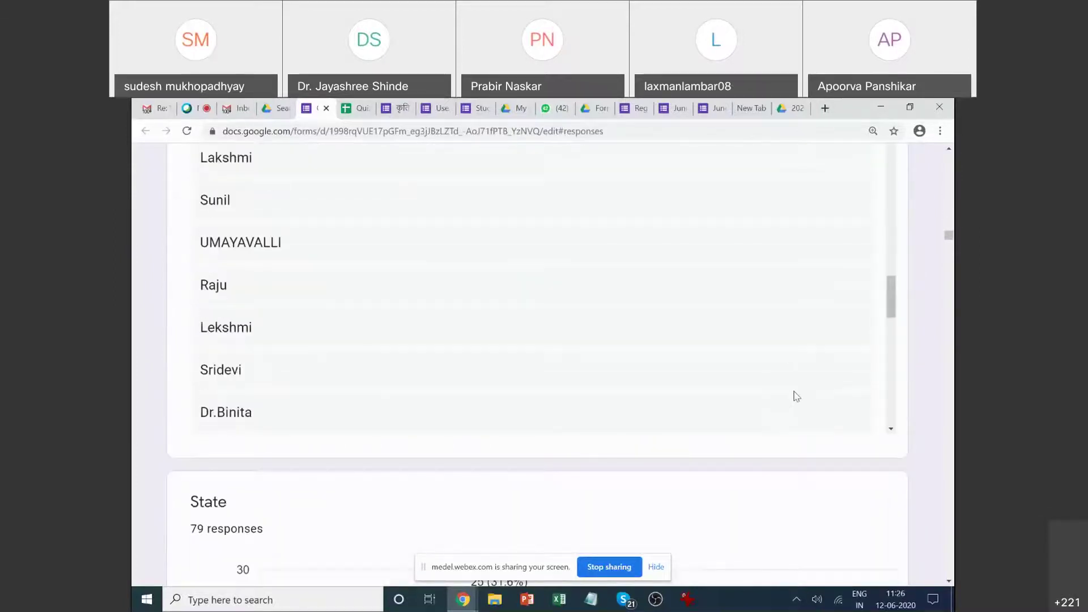
scroll(782, 418, "down", 15)
scroll(777, 418, "up", 4)
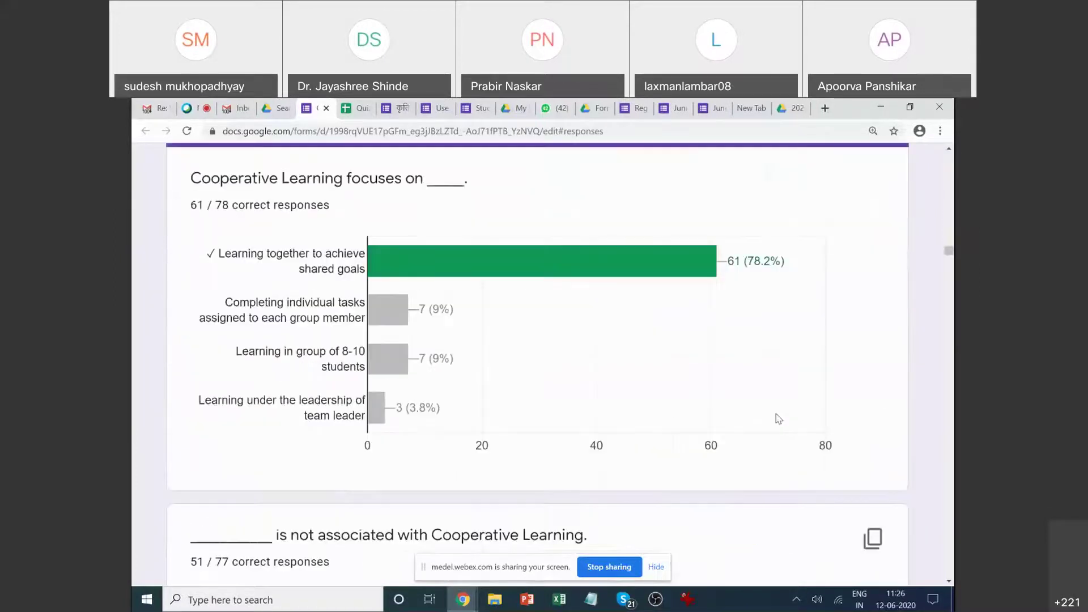
scroll(777, 418, "down", 5)
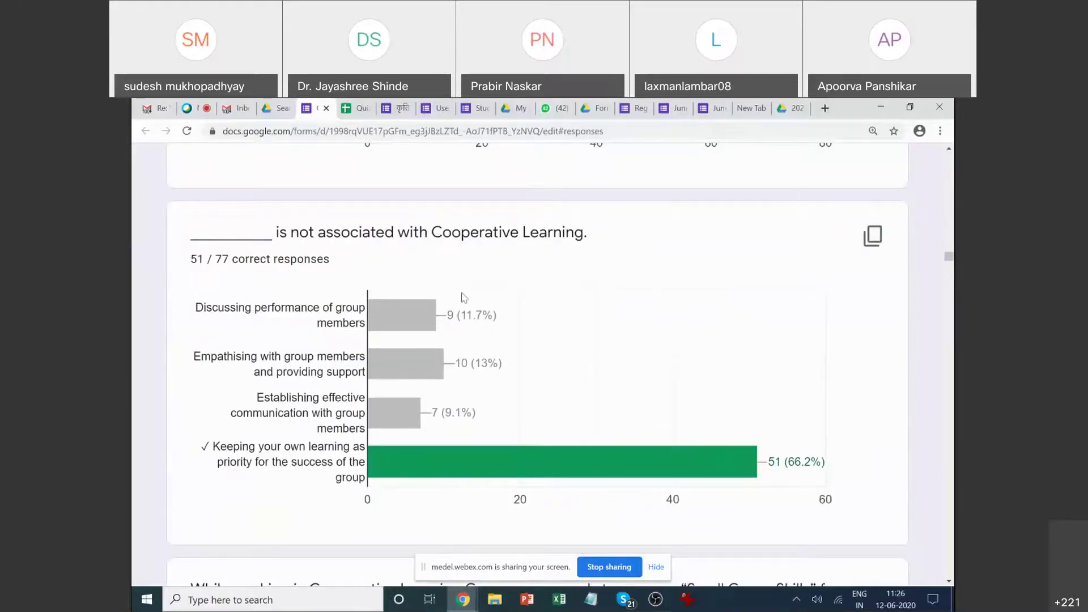
mouse_move(697, 452)
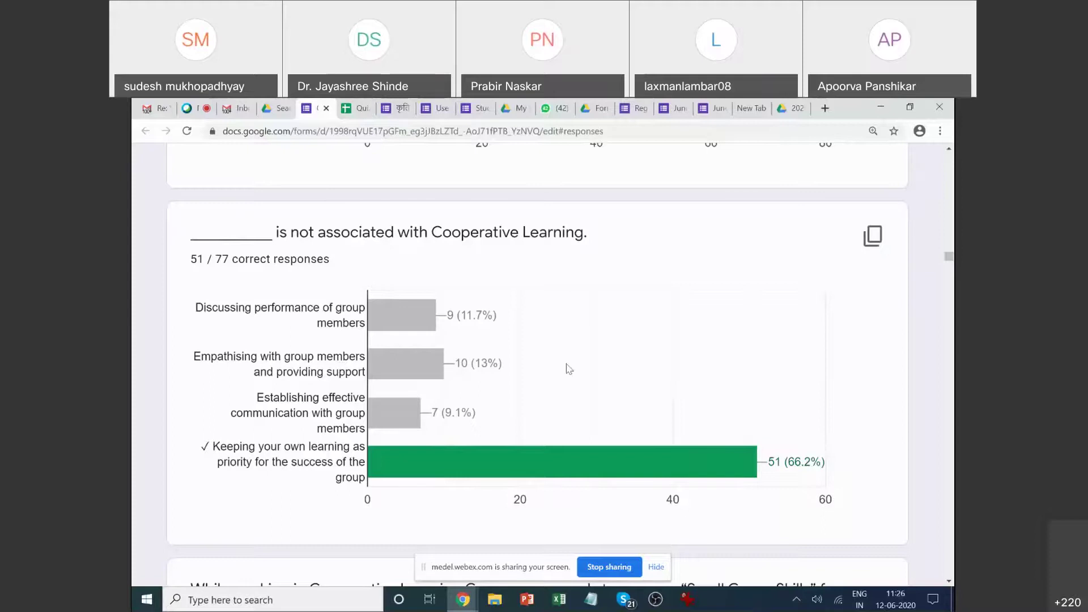
scroll(569, 370, "down", 2)
scroll(651, 295, "up", 1)
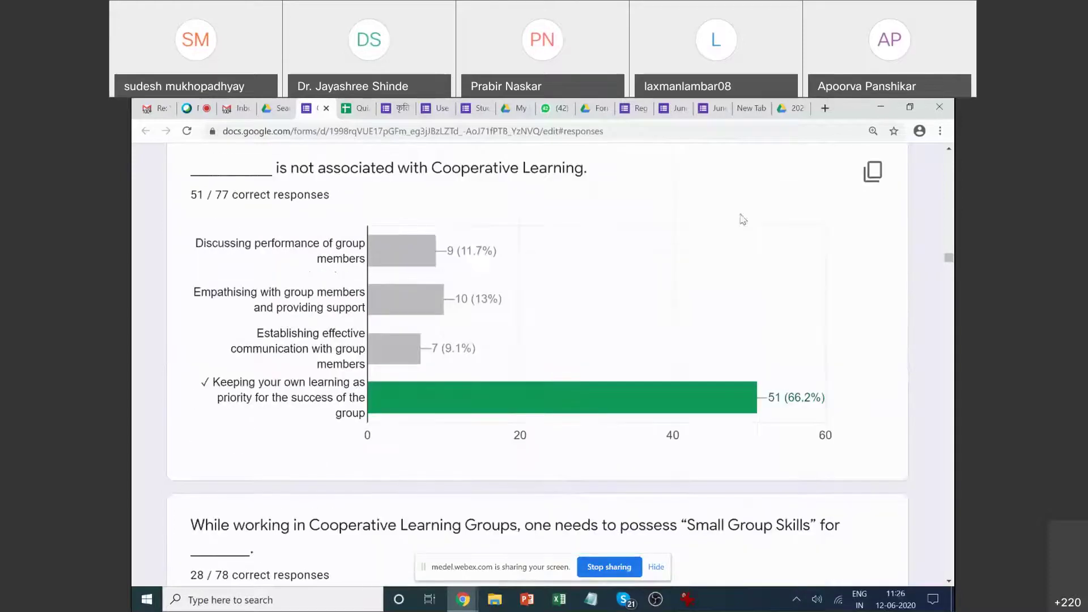
left_click(889, 171)
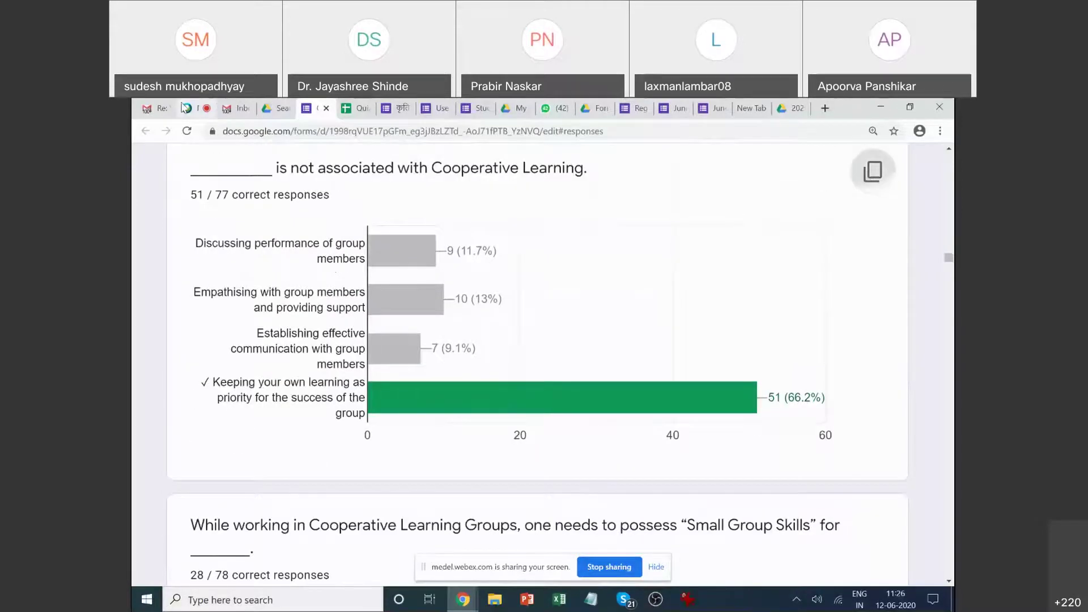
Switch to Google Drive, create a new blank Google Slides presentation and dismiss its theme choices.
left_click(235, 107)
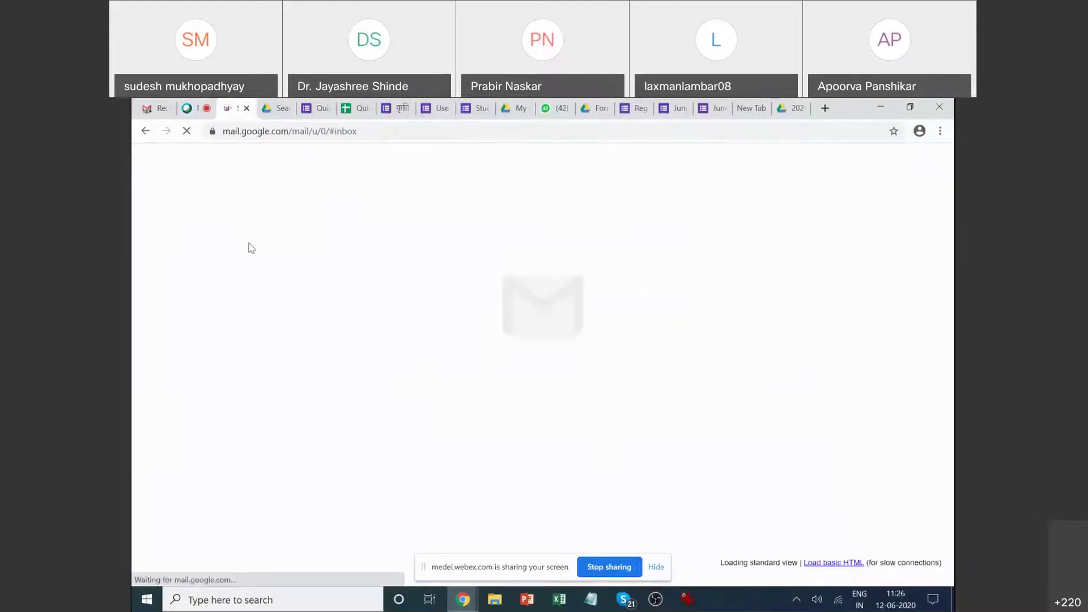
left_click(271, 107)
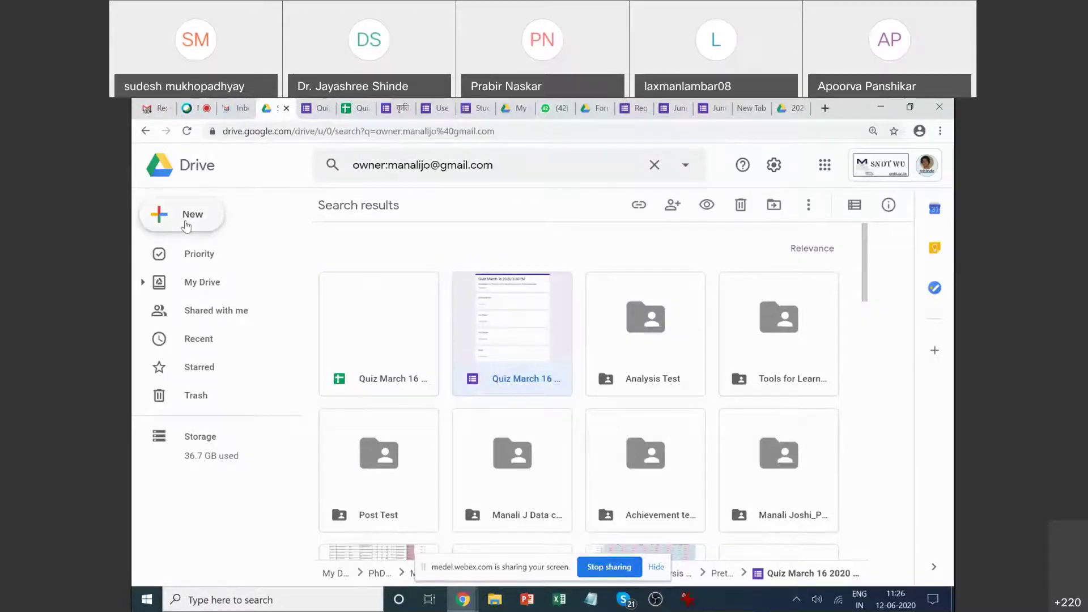
left_click(186, 226)
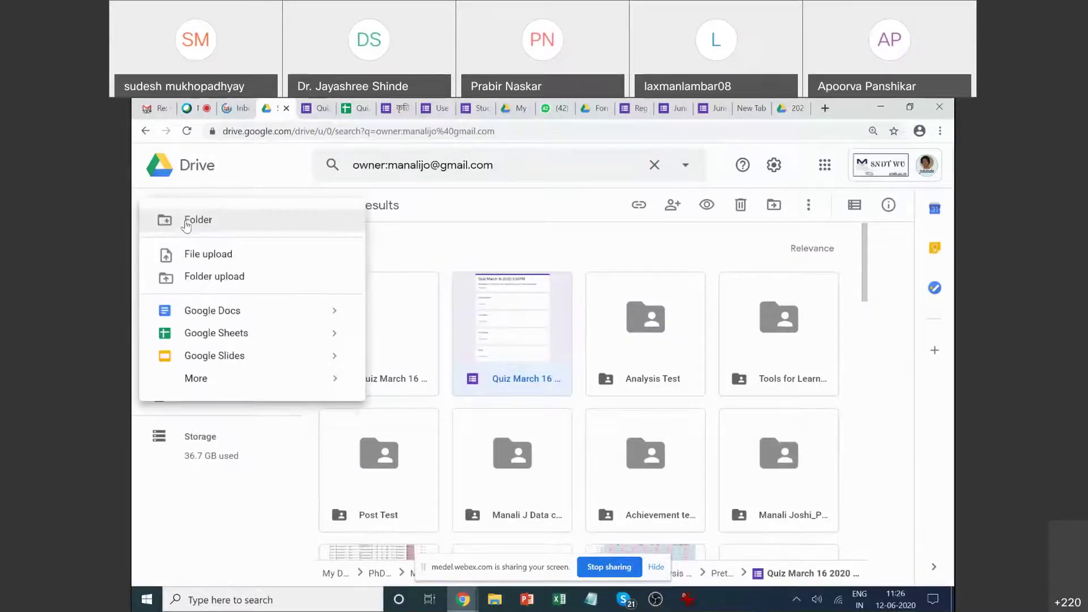
left_click(207, 362)
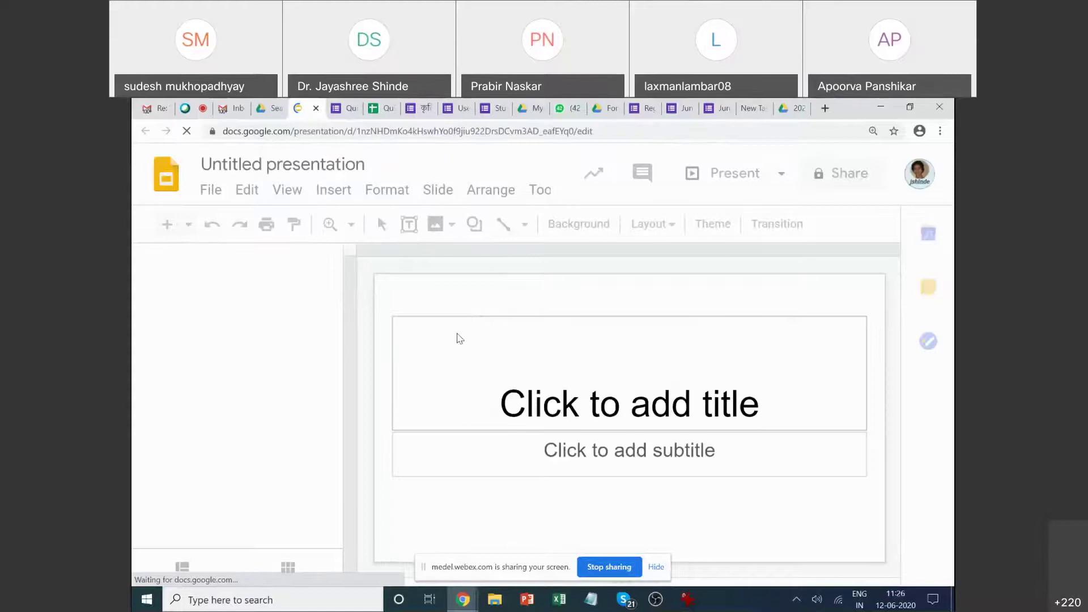
key("ctrl+minus")
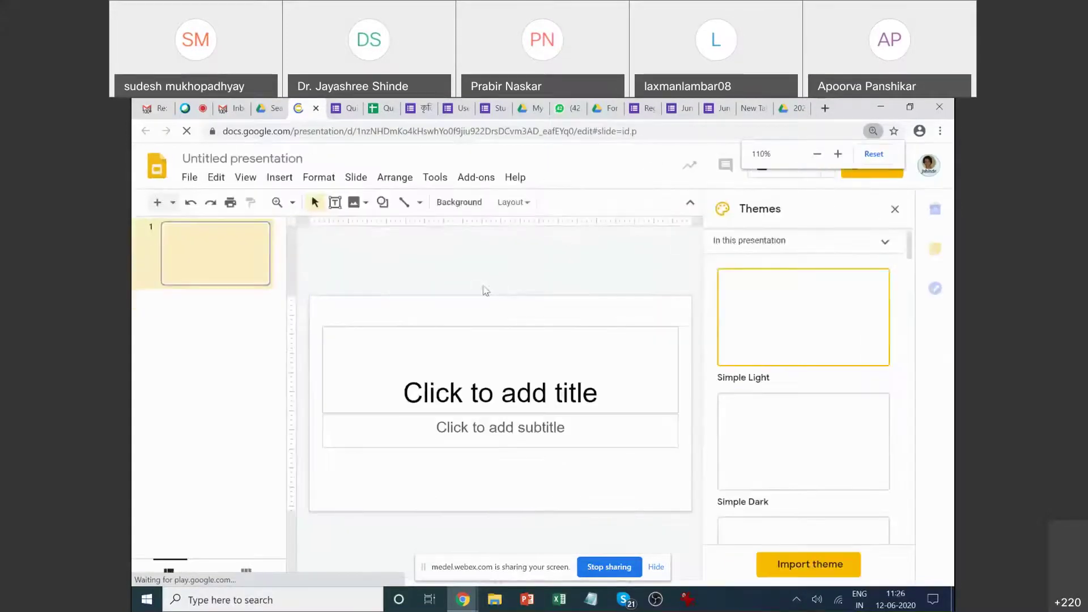
left_click(895, 210)
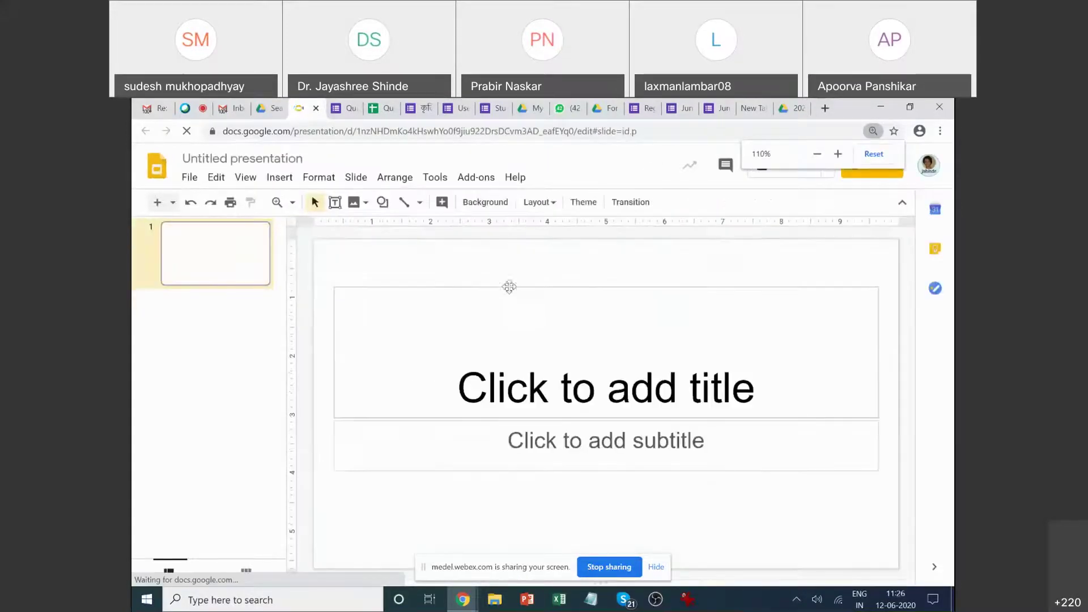
Add a new slide after the title slide of the untitled presentation.
left_click(280, 177)
left_click(236, 282)
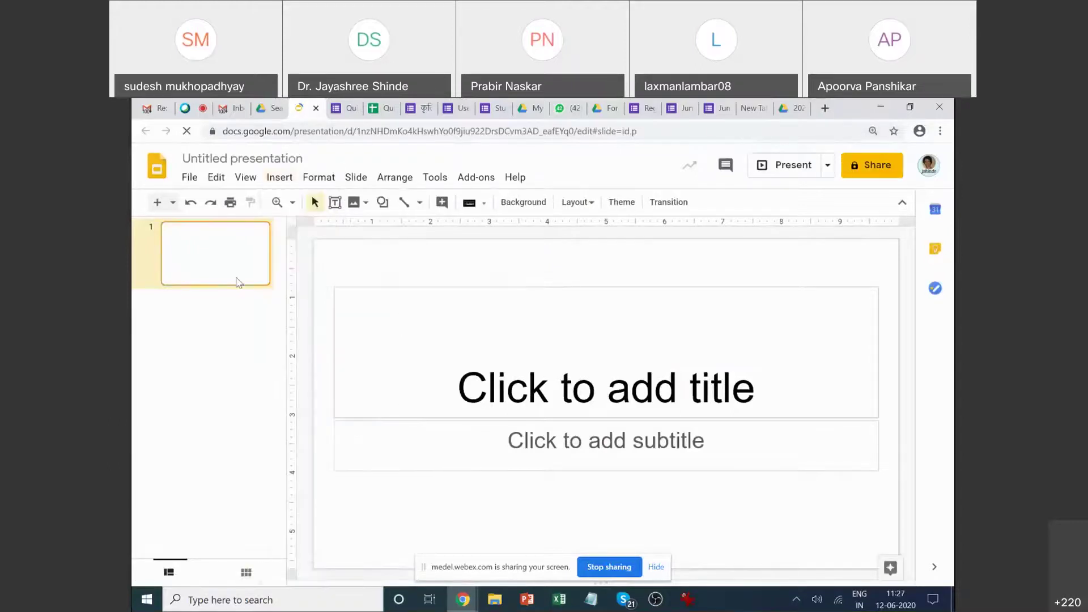
right_click(235, 282)
left_click(287, 376)
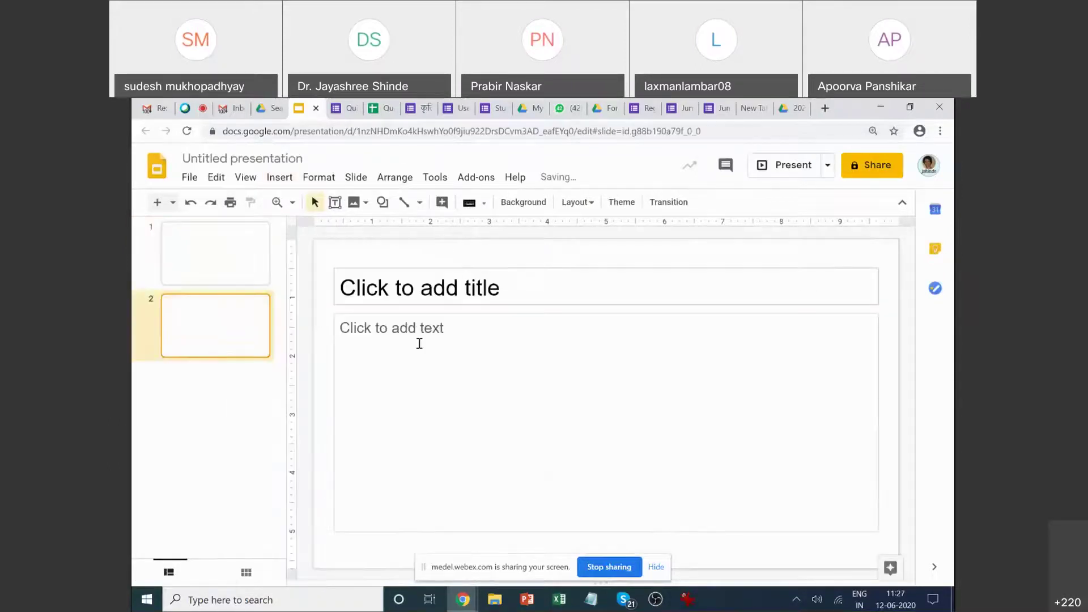
Delete the title and text placeholders from the second slide and paste the copied response chart there.
left_click(459, 267)
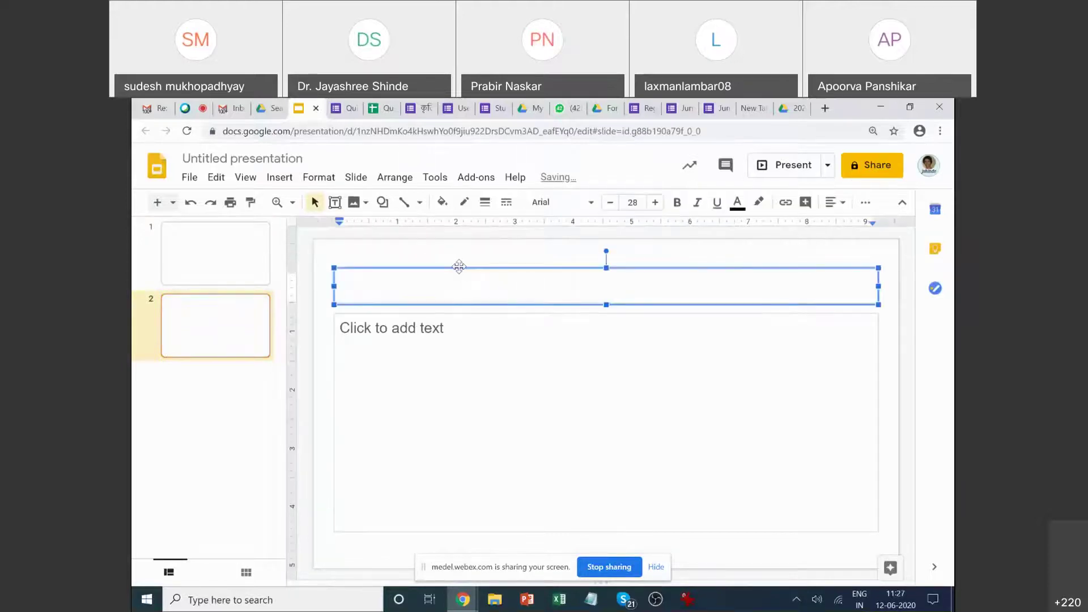
key("Delete")
left_click(504, 324)
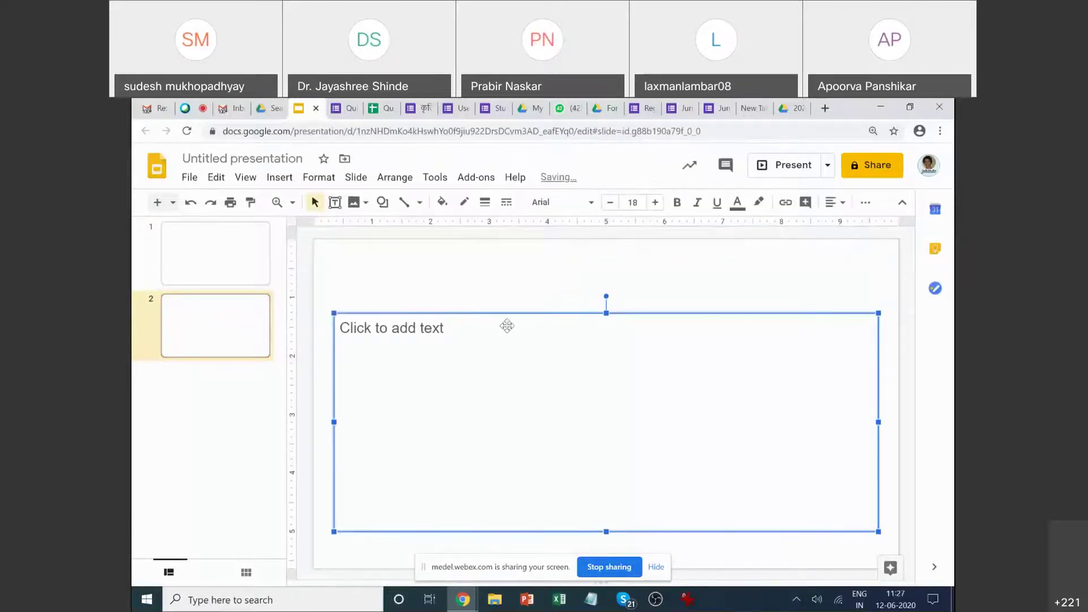
key("Delete")
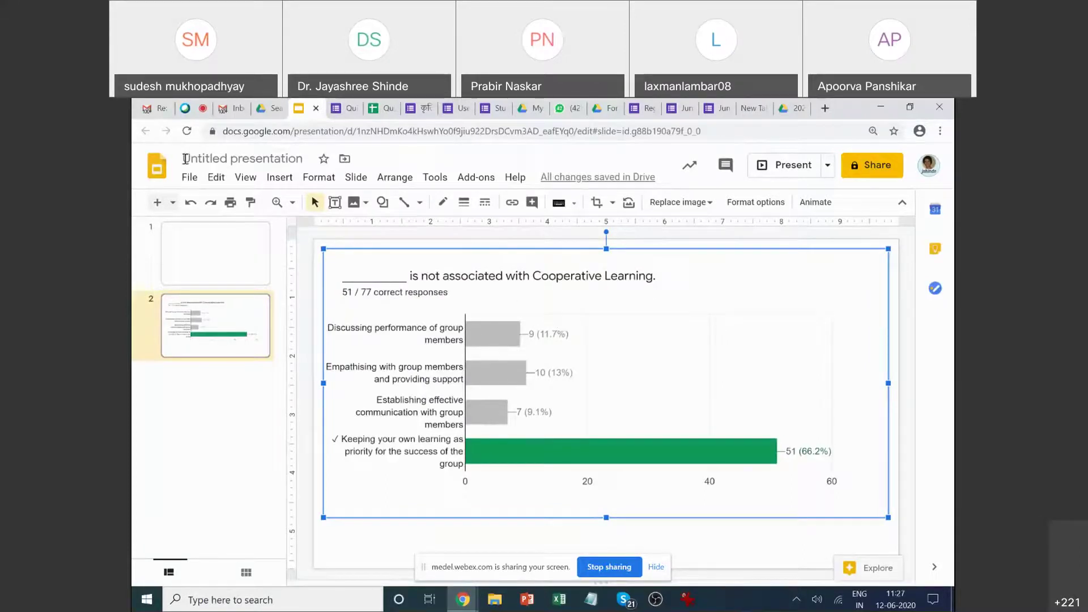
Return to the quiz form's responses and examine the answer distribution charts of the remaining Cooperative Learning questions.
left_click(343, 108)
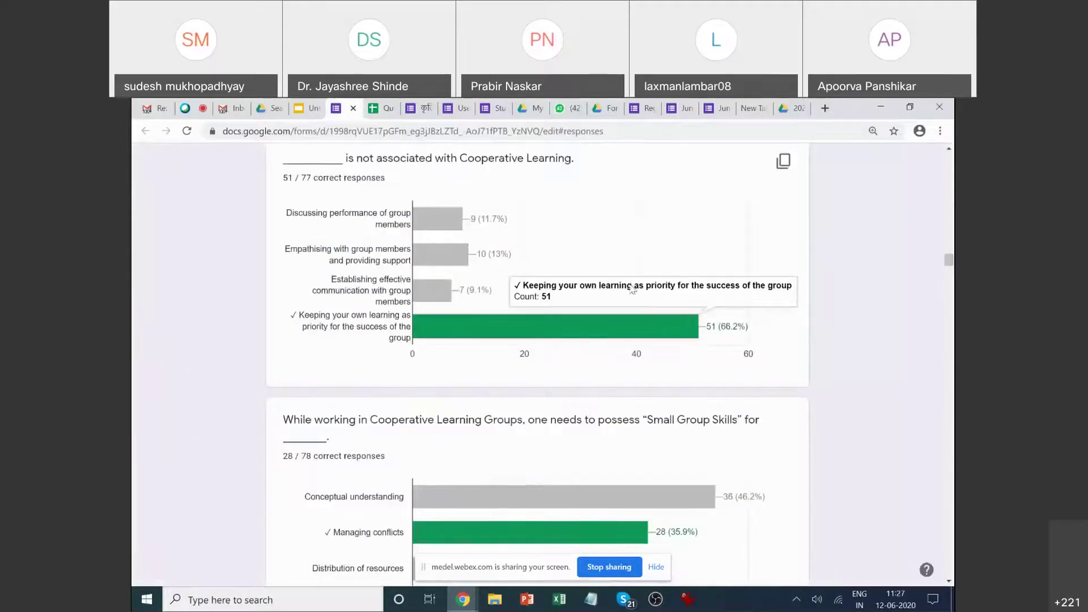
mouse_move(615, 319)
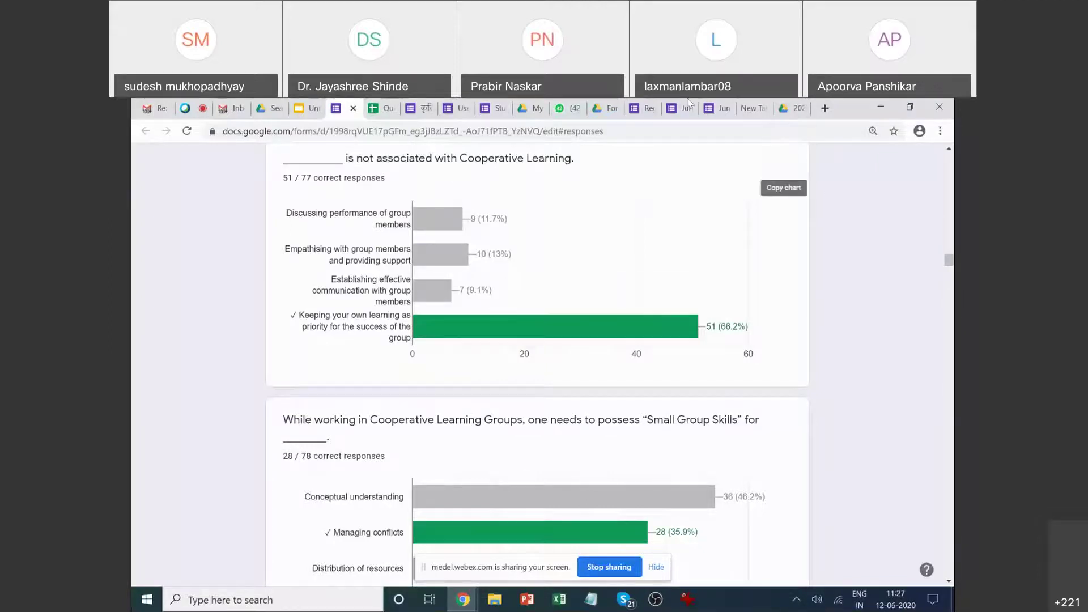
scroll(549, 382, "down", 3)
scroll(524, 410, "down", 2)
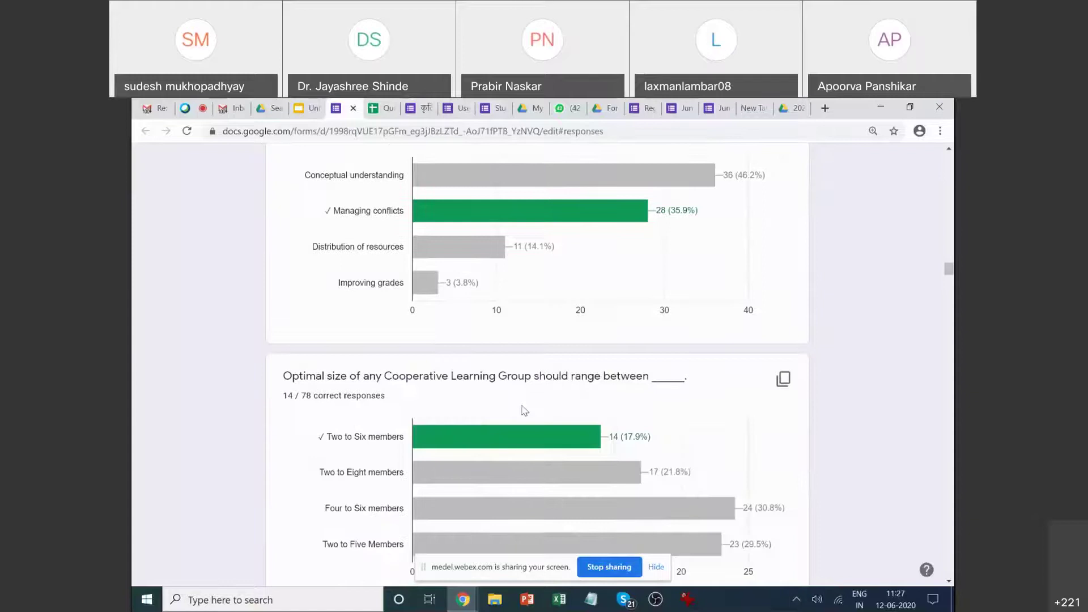
scroll(524, 410, "down", 4)
scroll(589, 294, "down", 2)
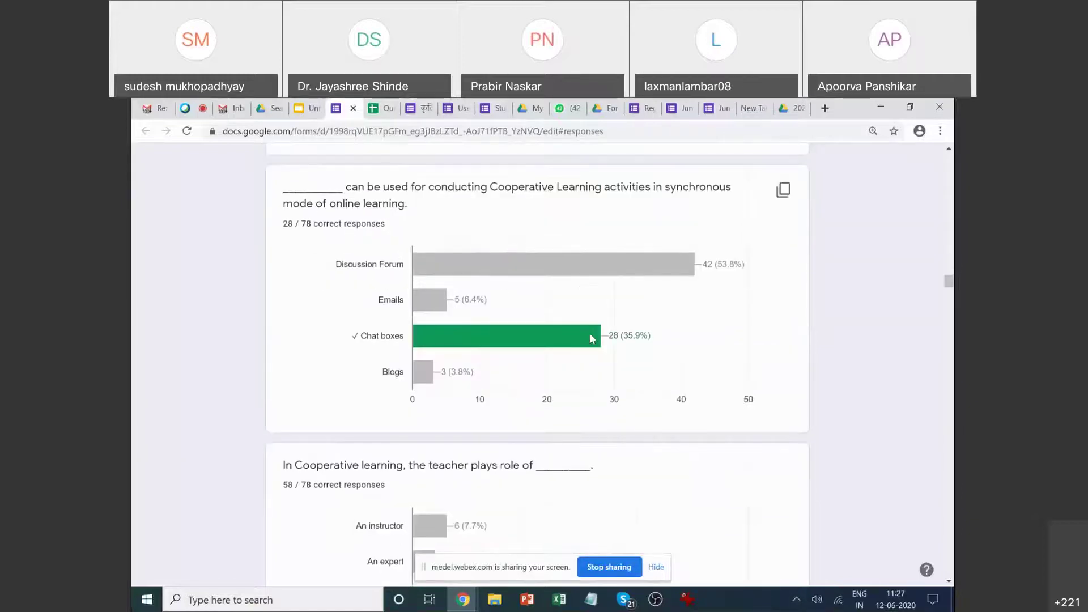
scroll(584, 326, "down", 7)
scroll(582, 326, "down", 4)
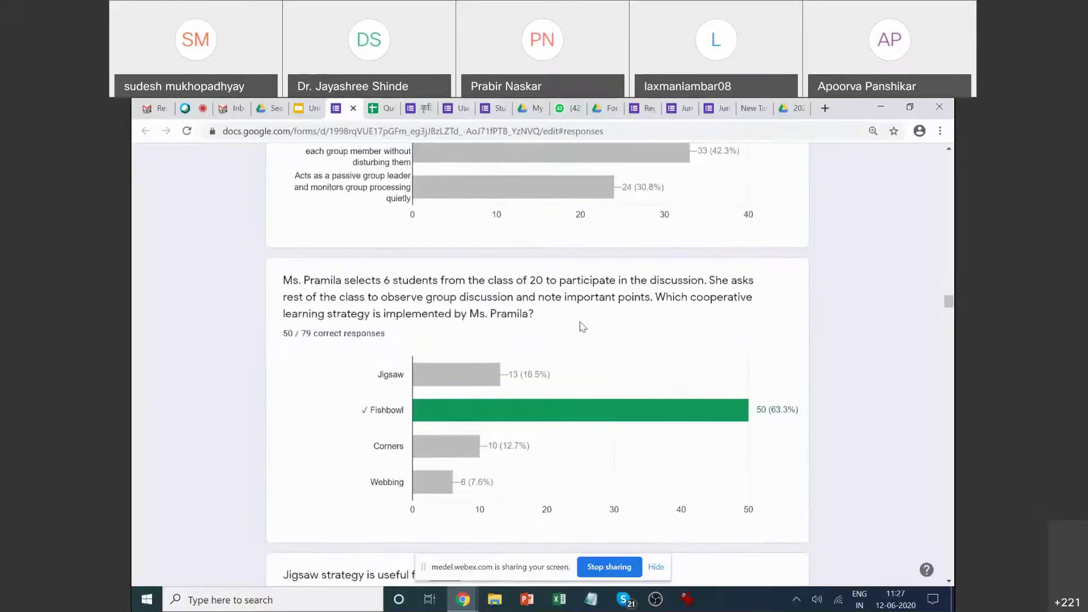
scroll(581, 326, "down", 15)
scroll(561, 329, "down", 12)
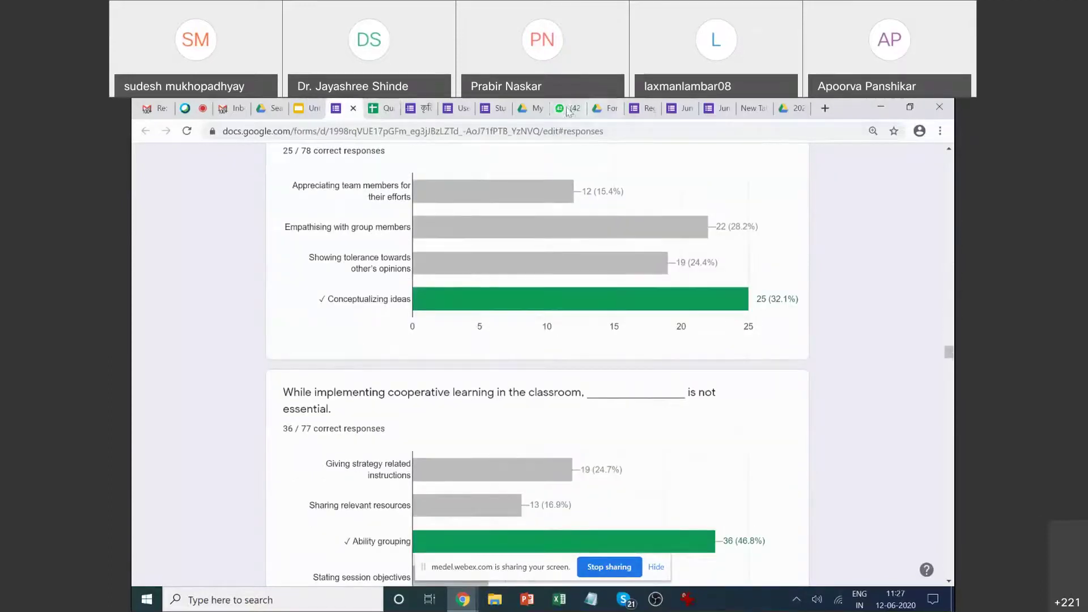
Switch to the June 12 Trial for GForm responses and examine the answer chart for "Do you use Google Forms for data collection?".
left_click(386, 113)
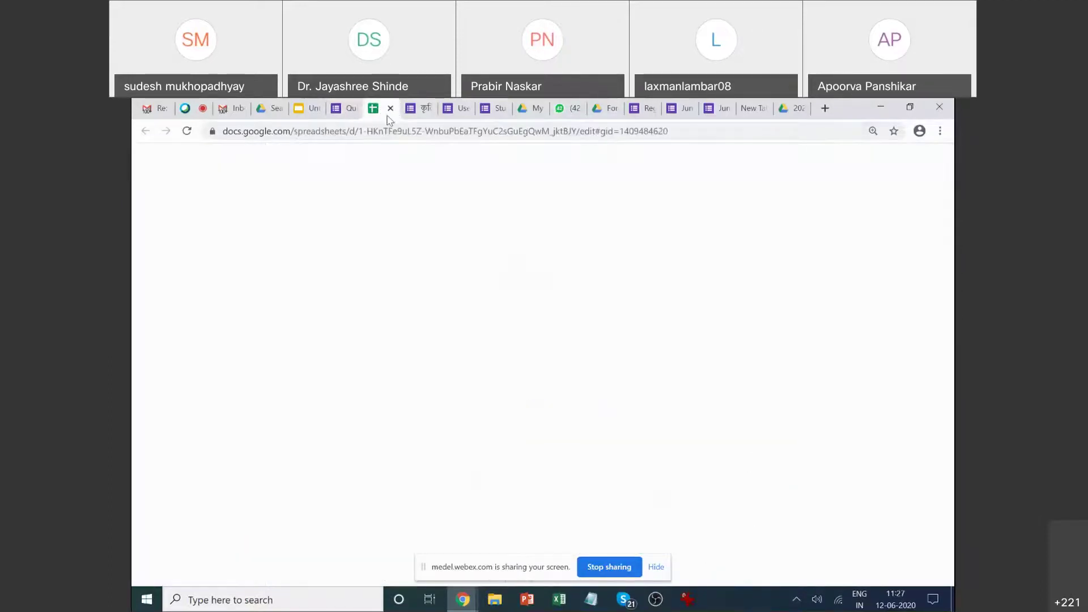
left_click(676, 108)
scroll(640, 272, "up", 10)
scroll(624, 270, "down", 10)
scroll(626, 271, "down", 10)
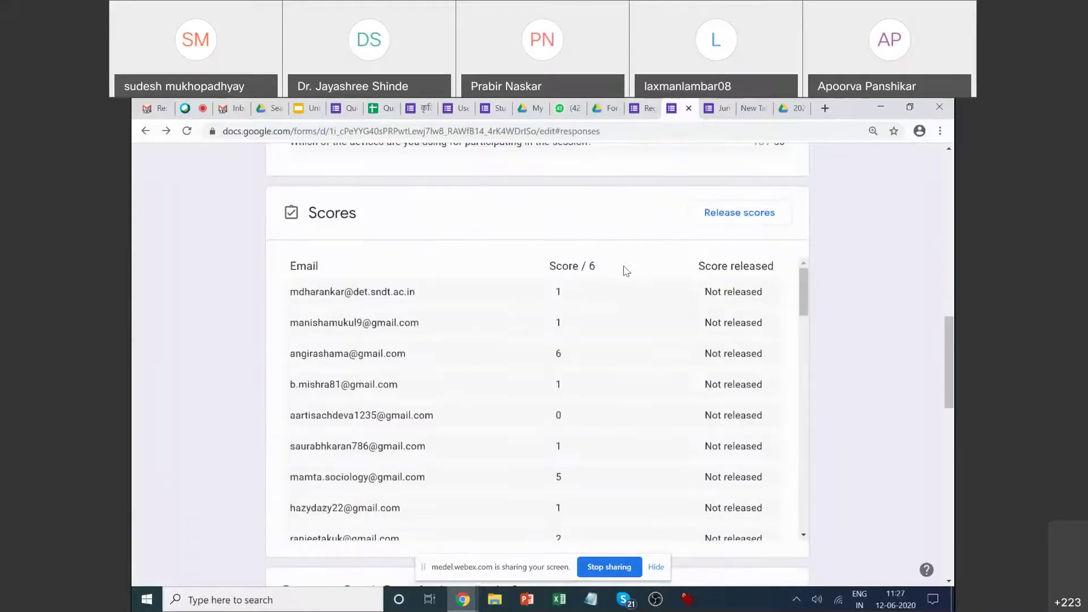
scroll(626, 271, "up", 2)
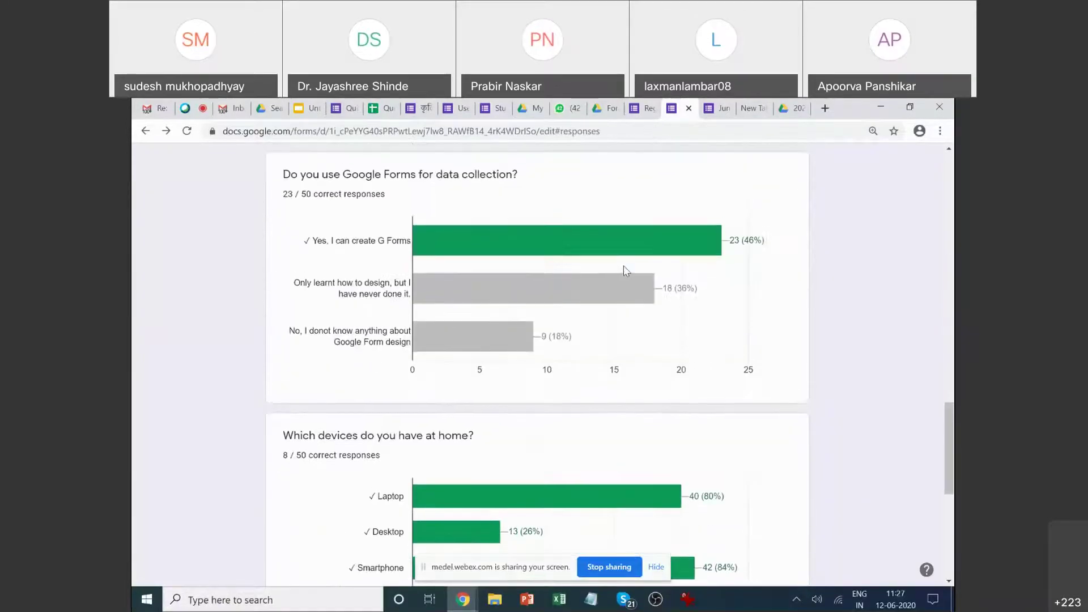
mouse_move(668, 231)
mouse_move(604, 243)
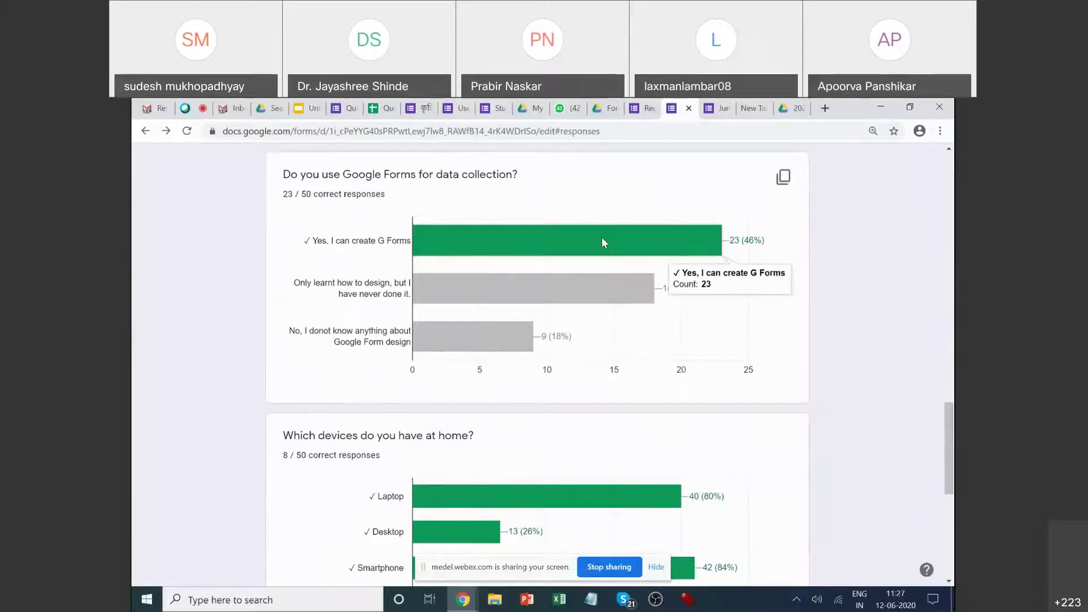
mouse_move(643, 291)
key("ctrl+plus")
key("ctrl+plus")
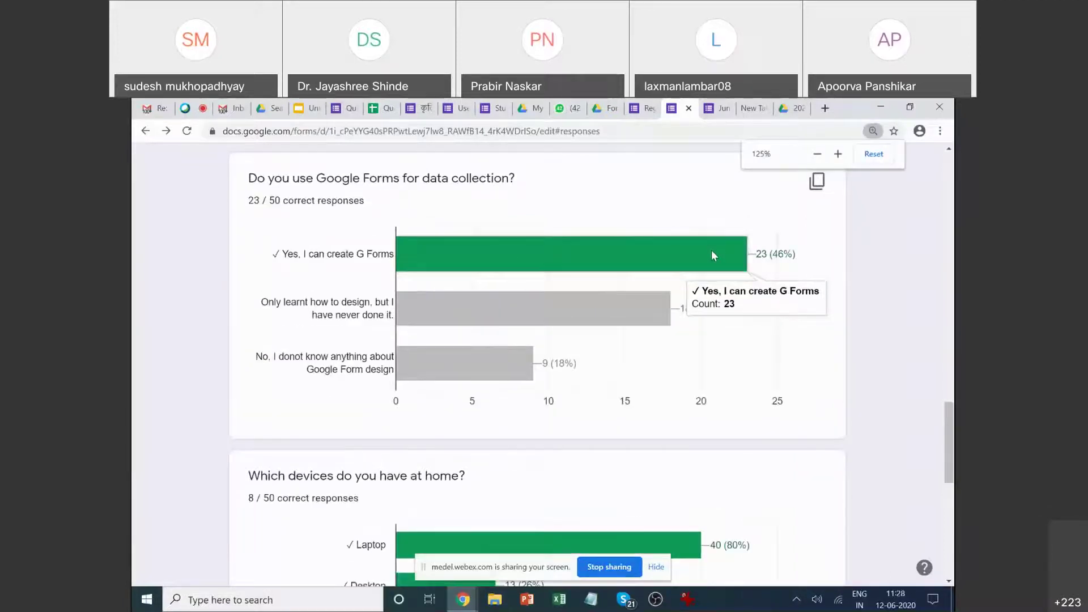
mouse_move(501, 311)
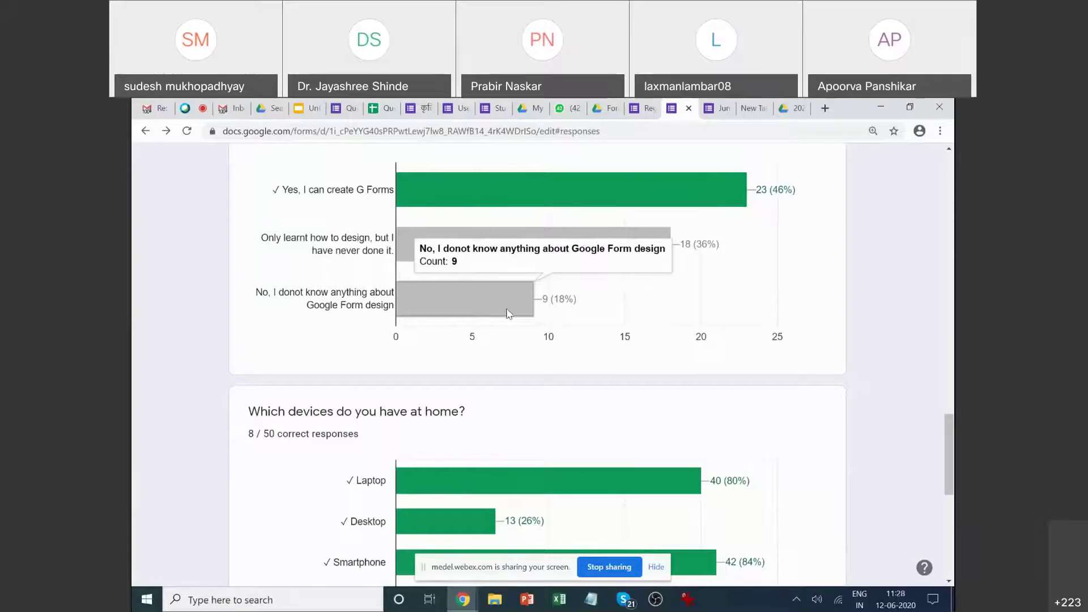
Examine the response charts for the devices respondents have at home and the device they use for participating in the session.
scroll(508, 312, "down", 3)
scroll(504, 306, "down", 1)
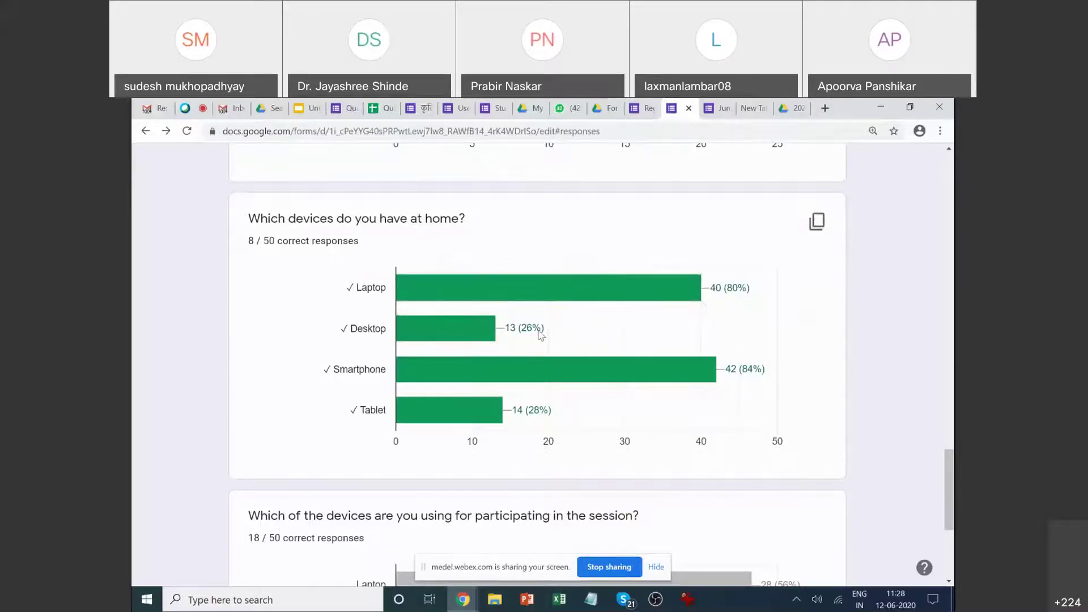
scroll(541, 335, "down", 2)
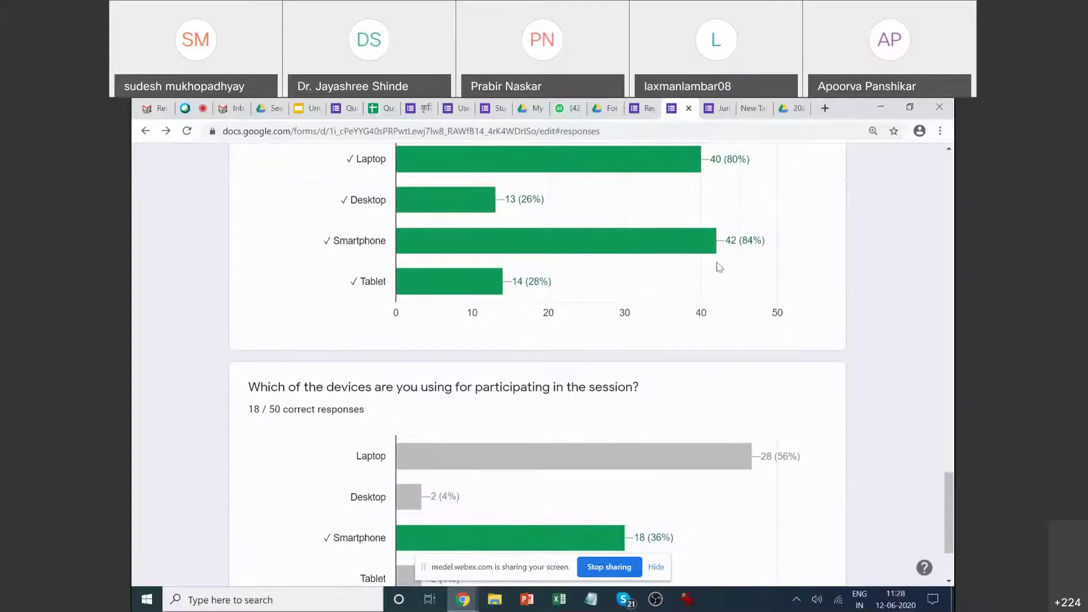
scroll(729, 286, "down", 2)
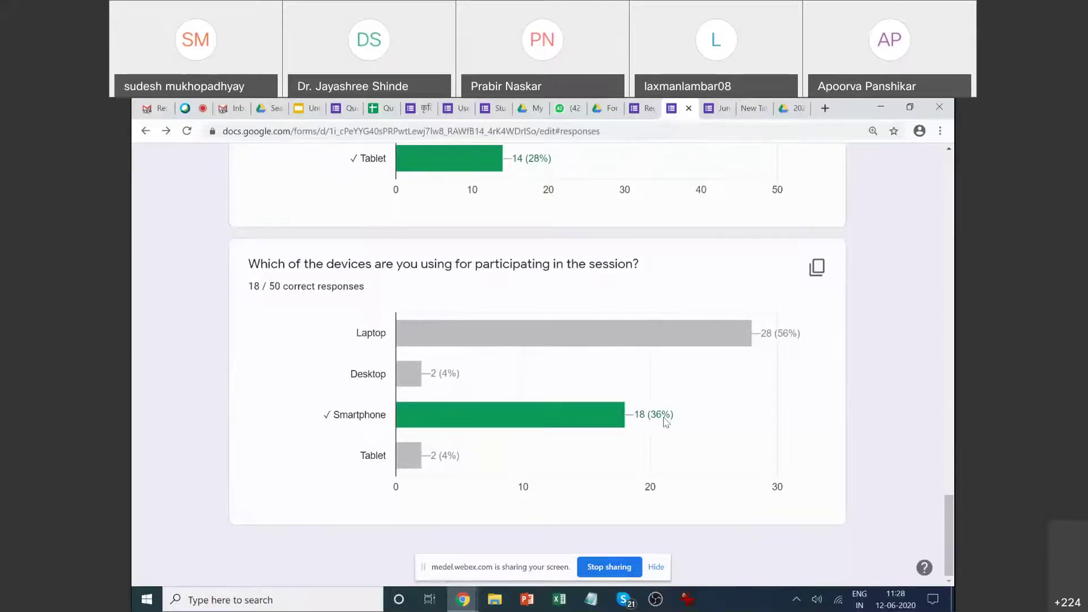
mouse_move(598, 424)
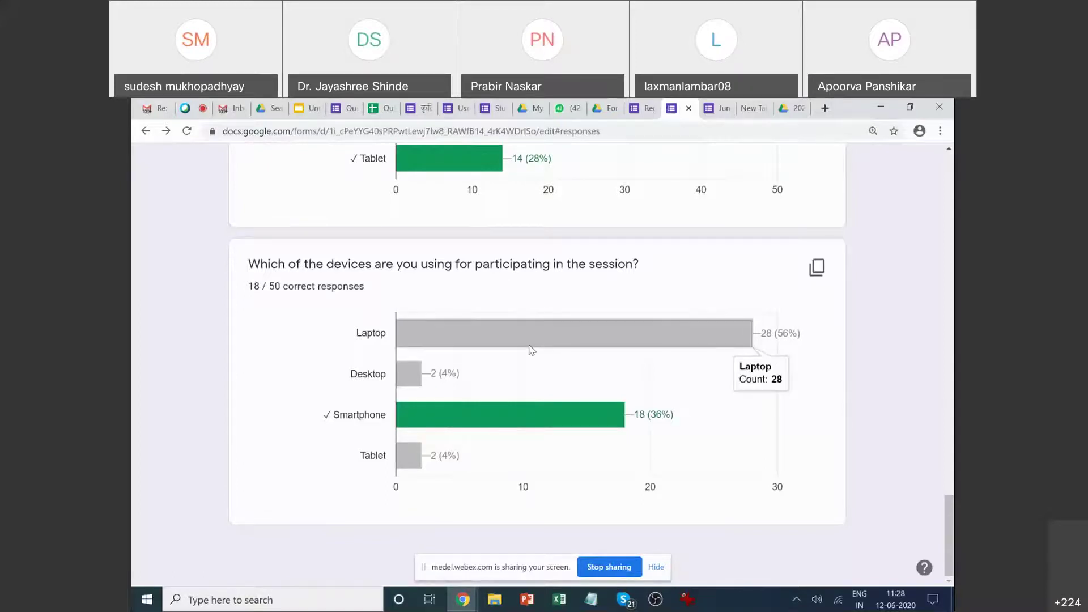
mouse_move(532, 419)
scroll(554, 408, "up", 2)
scroll(549, 410, "down", 2)
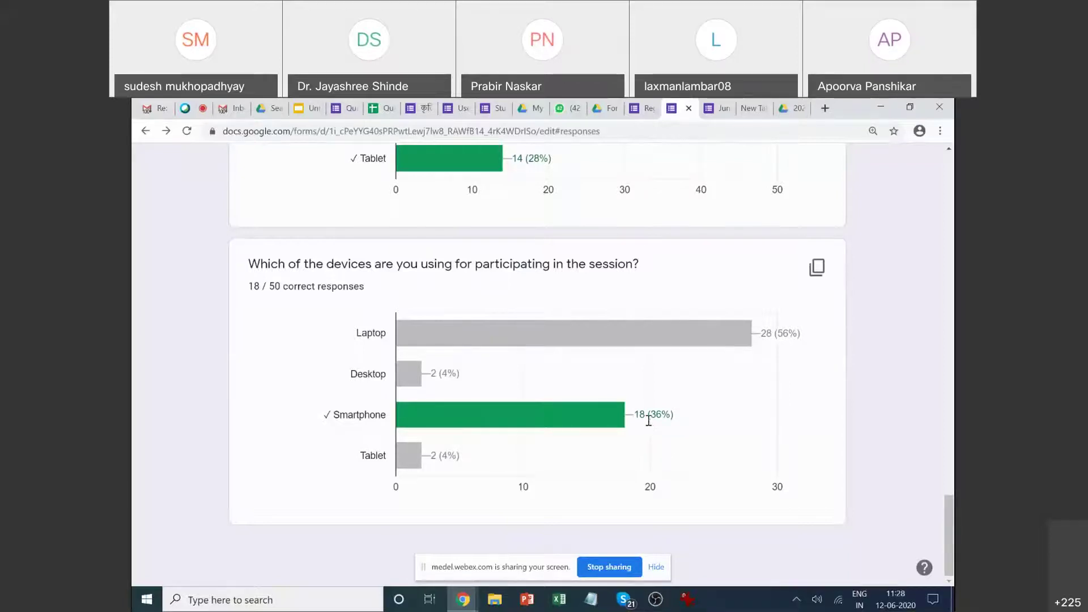
scroll(648, 420, "up", 10)
scroll(671, 383, "down", 6)
scroll(673, 388, "down", 5)
mouse_move(564, 423)
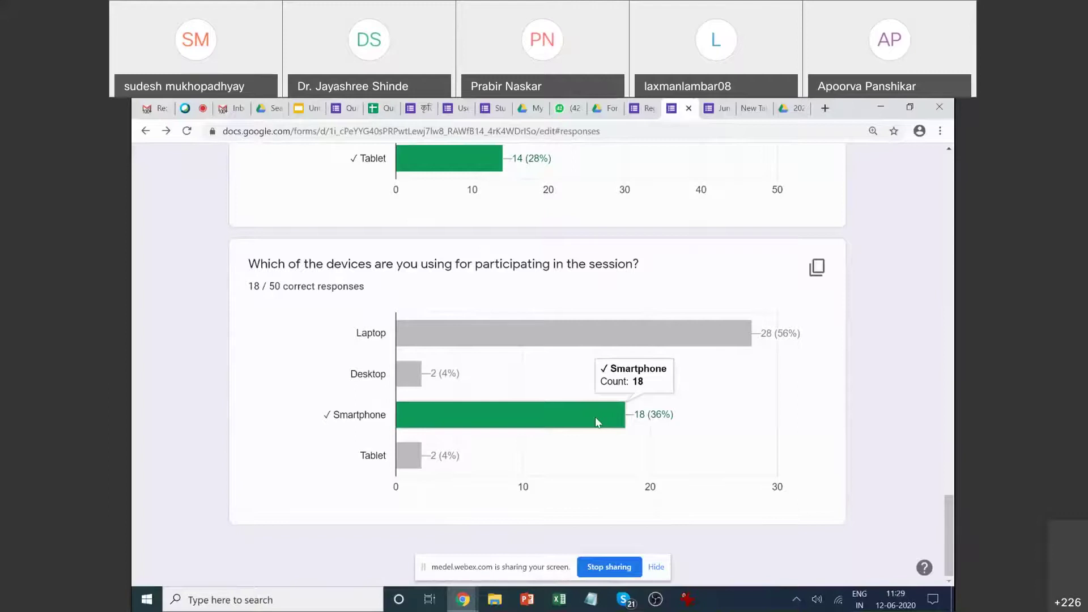
Turn on accepting responses for the June 12 Trial form.
scroll(595, 421, "up", 15)
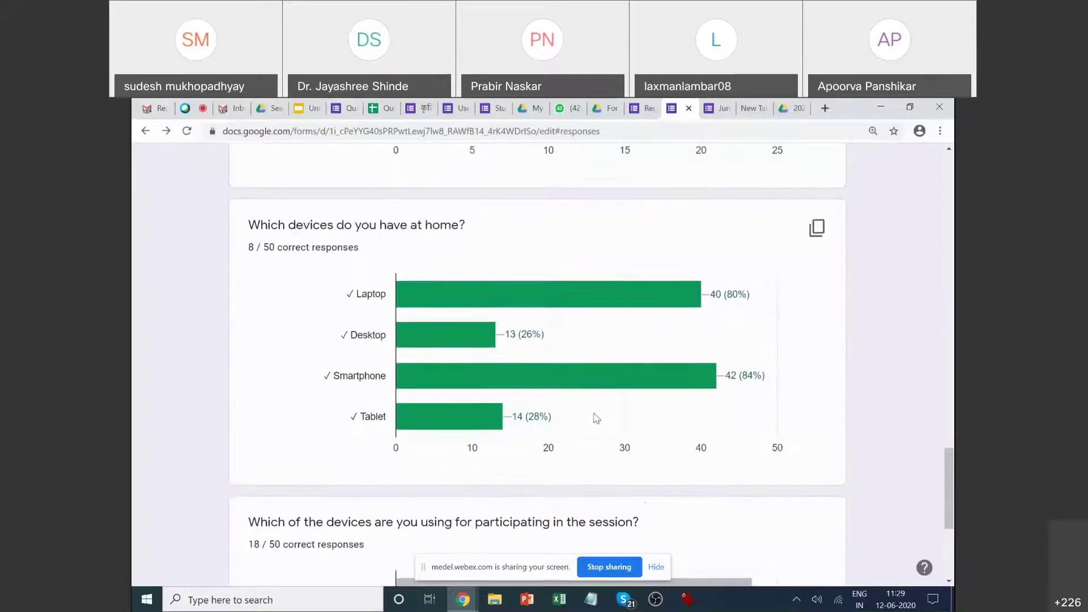
scroll(595, 420, "up", 15)
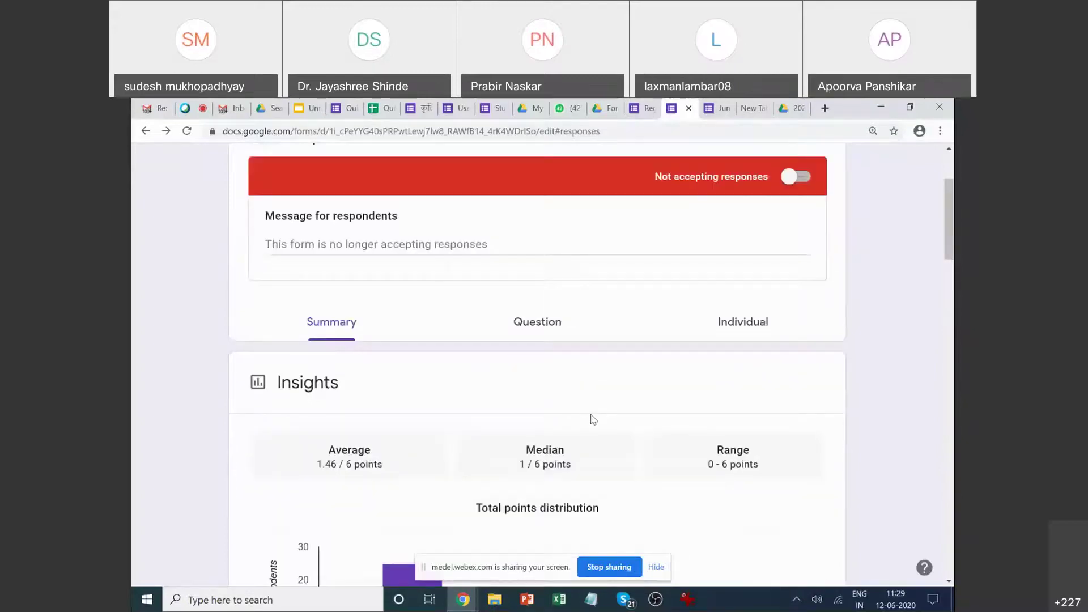
left_click(795, 177)
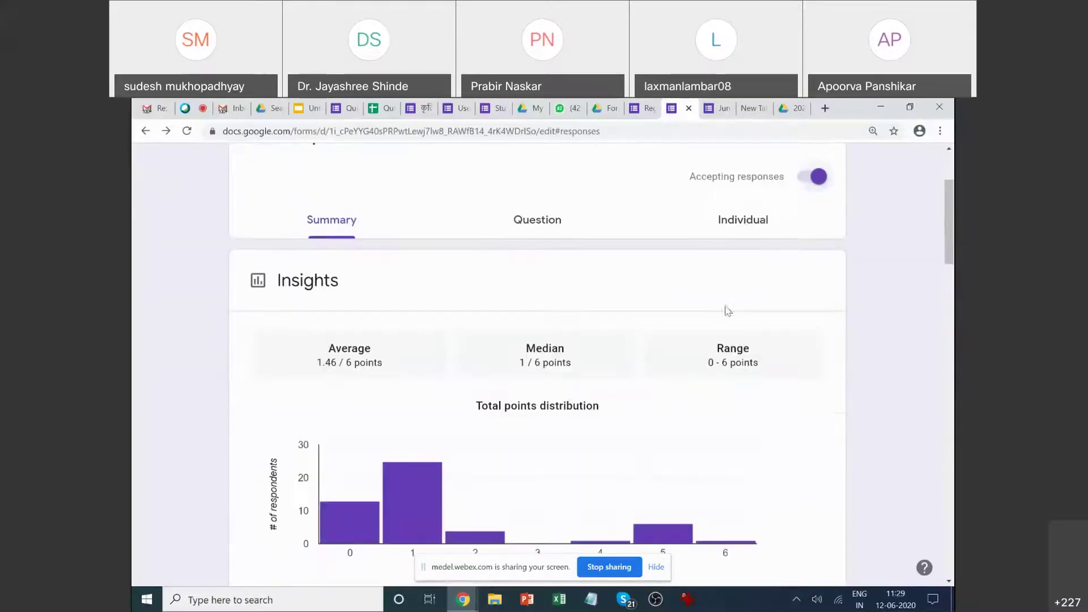
Review the response summary again, comparing the answer charts of the Google Forms usage question and both device questions.
scroll(718, 315, "down", 1)
scroll(716, 318, "down", 18)
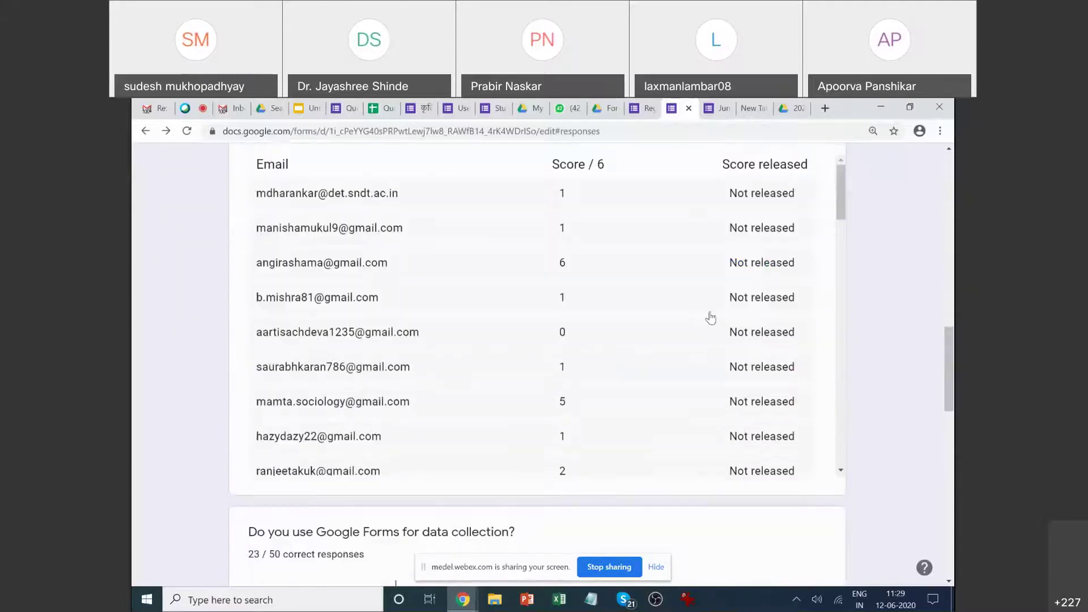
scroll(712, 318, "down", 7)
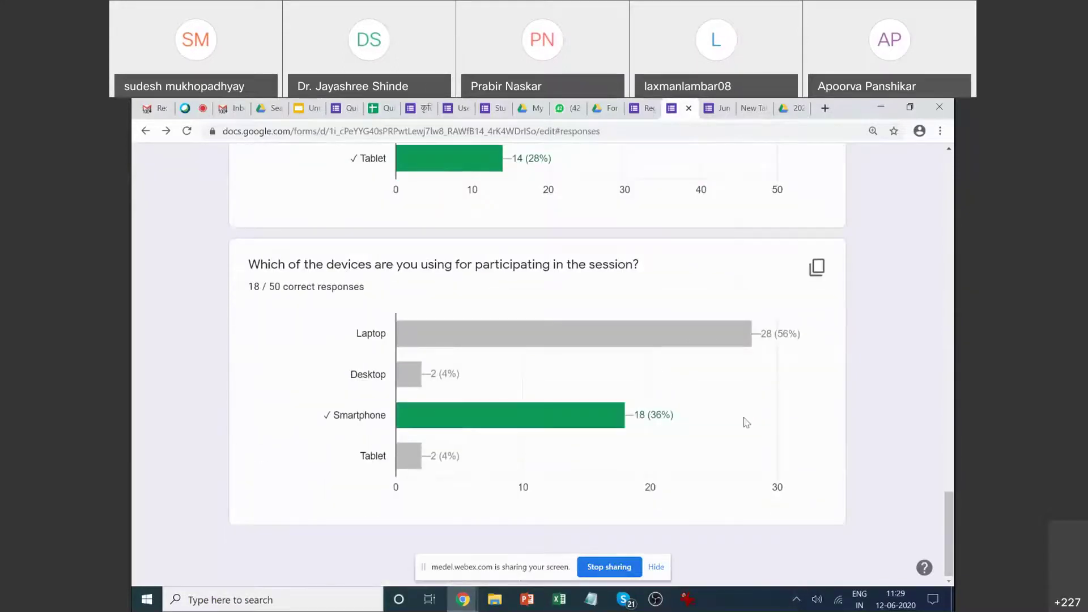
scroll(765, 416, "up", 20)
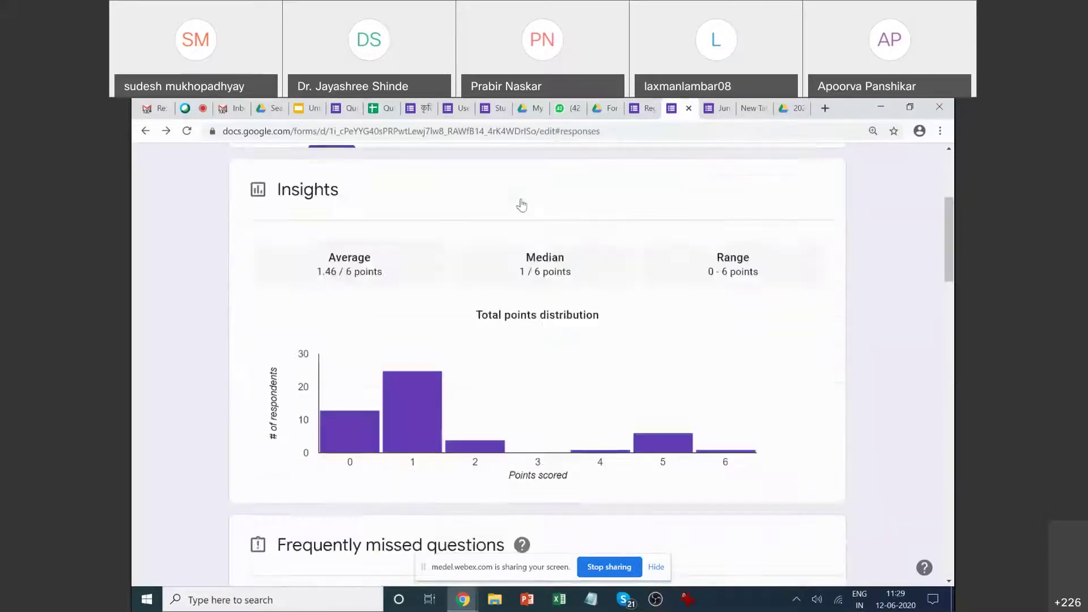
scroll(527, 216, "down", 12)
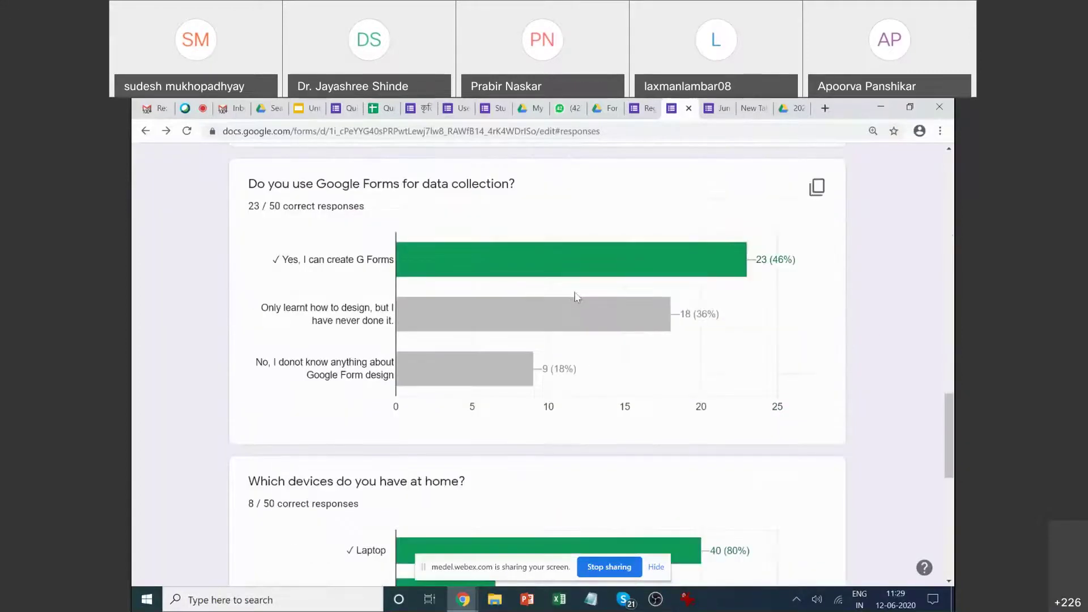
mouse_move(552, 363)
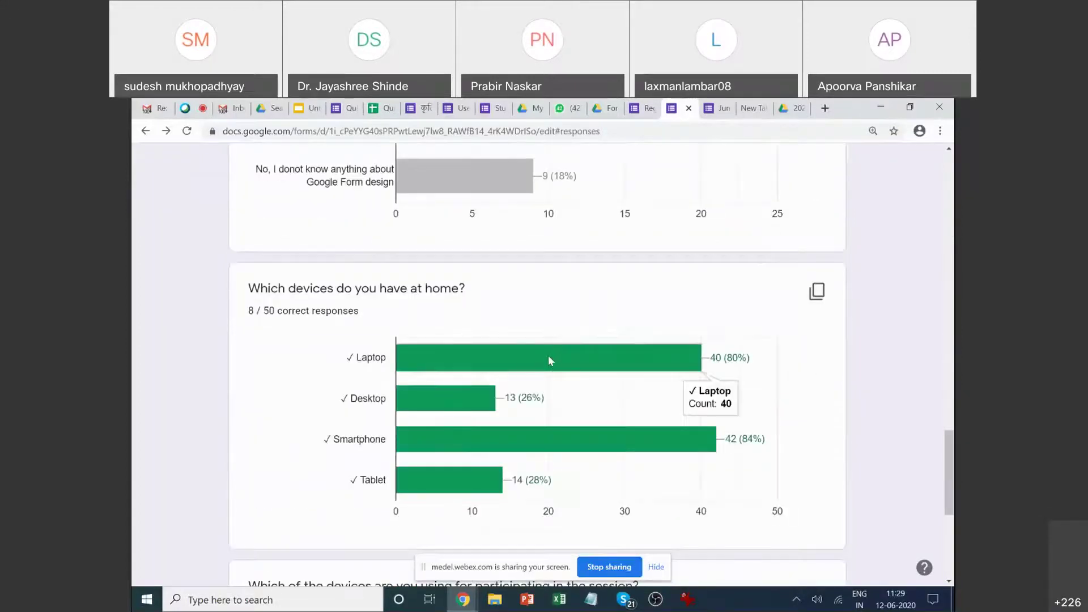
mouse_move(497, 401)
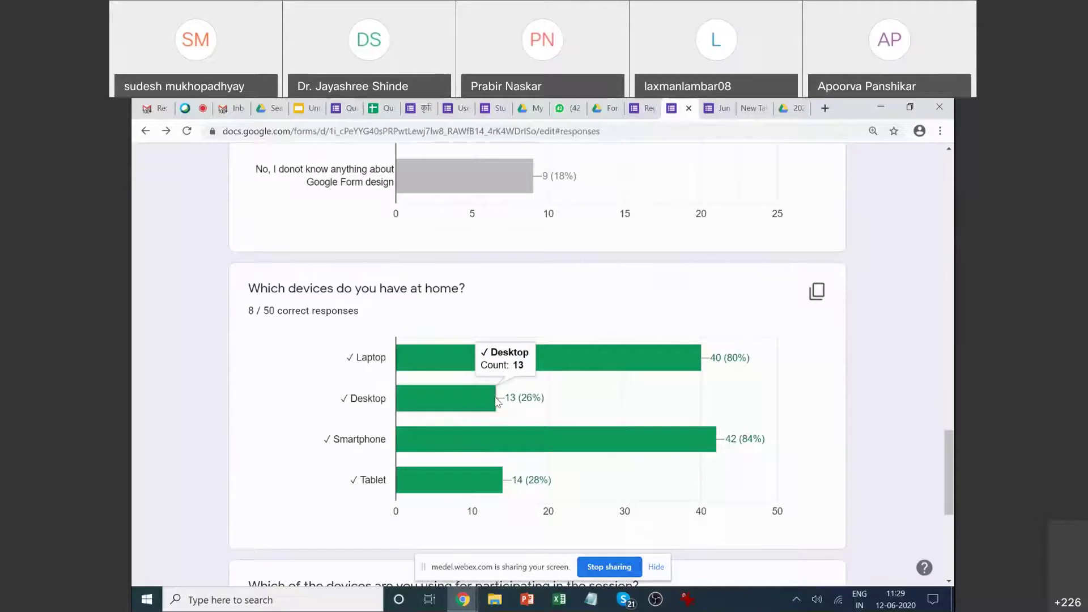
mouse_move(542, 452)
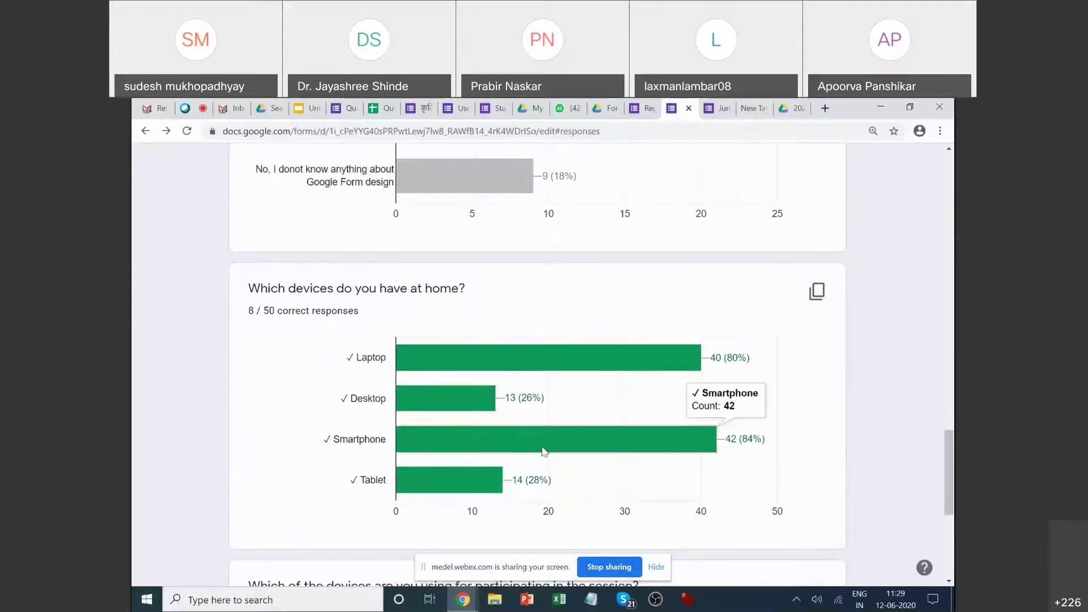
scroll(554, 293, "up", 1)
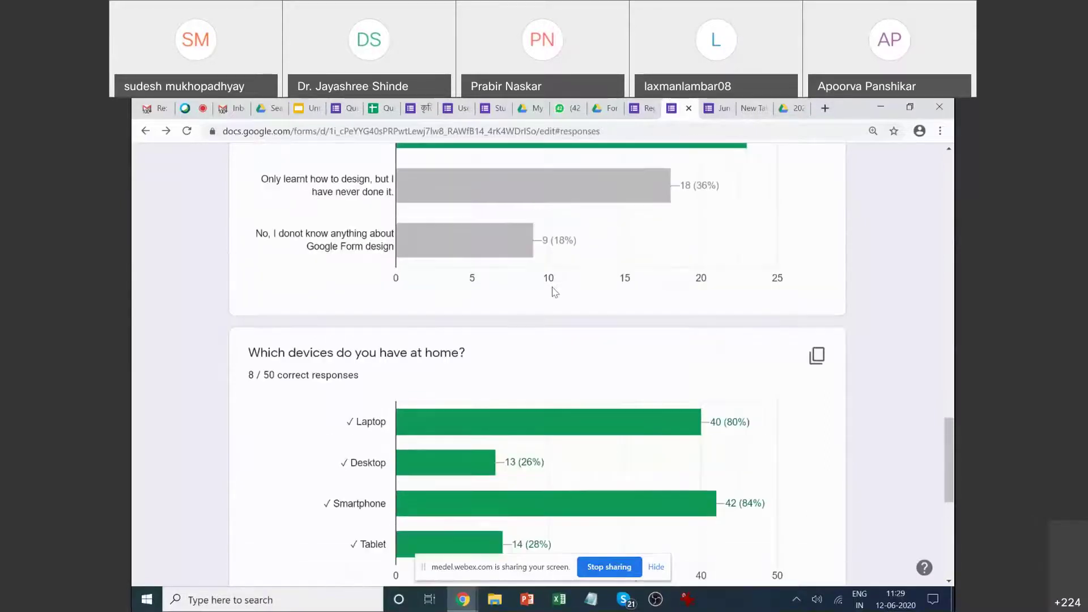
scroll(552, 293, "down", 7)
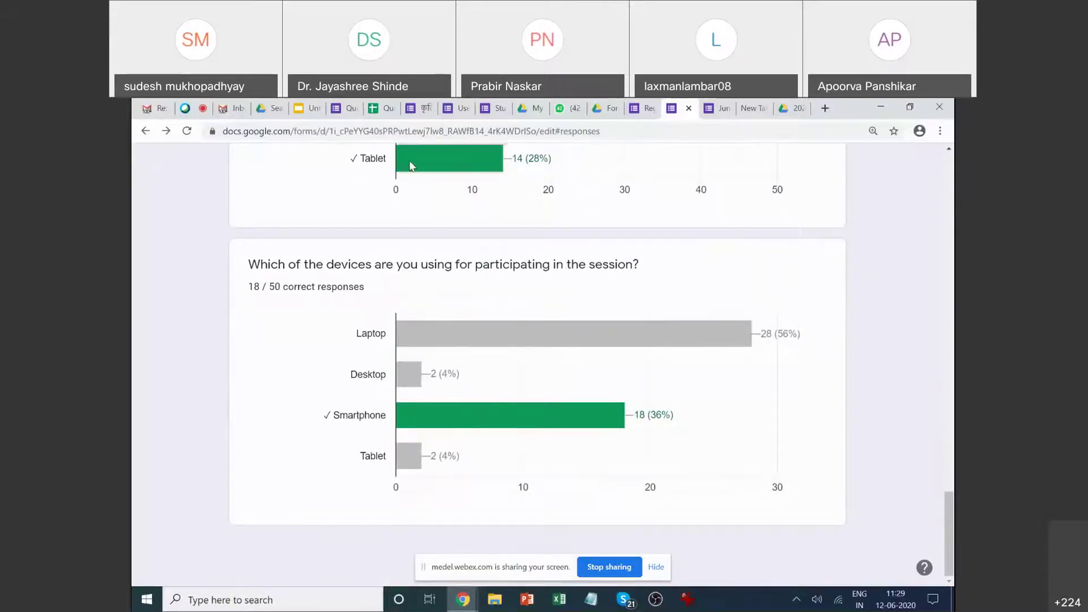
scroll(498, 226, "up", 2)
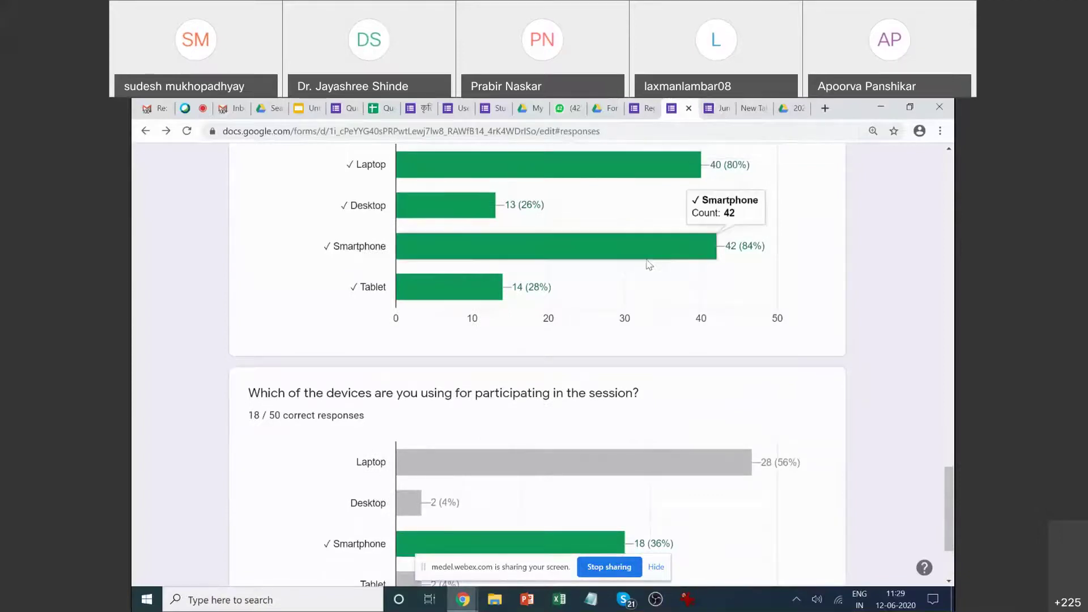
Switch to the respondent view of the June 12 Trial for GForm and look through its questions from the email field to submission.
left_click(712, 108)
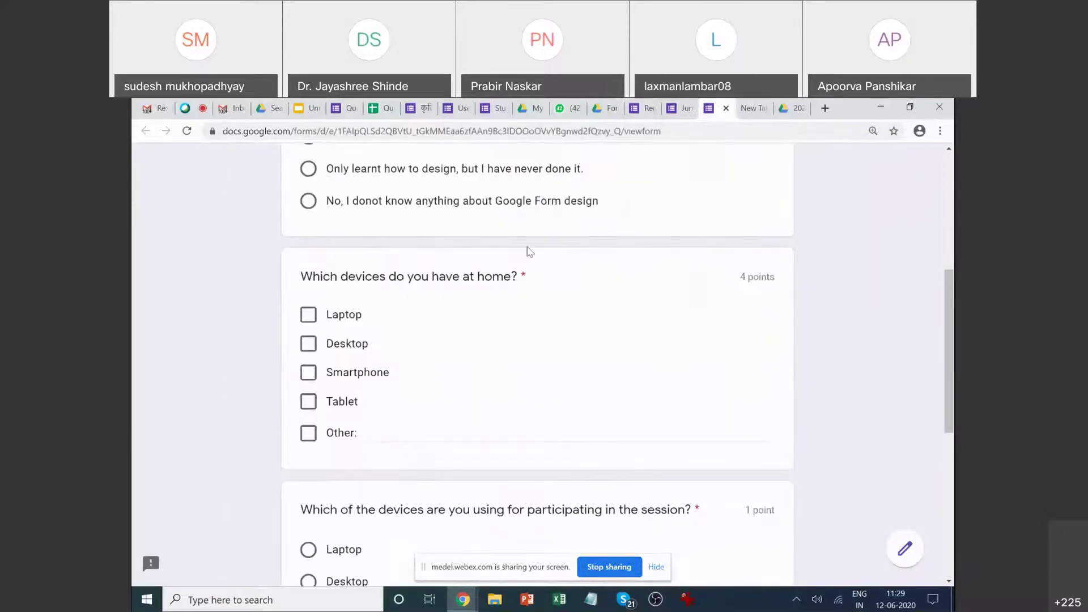
scroll(525, 259, "up", 5)
scroll(515, 260, "down", 15)
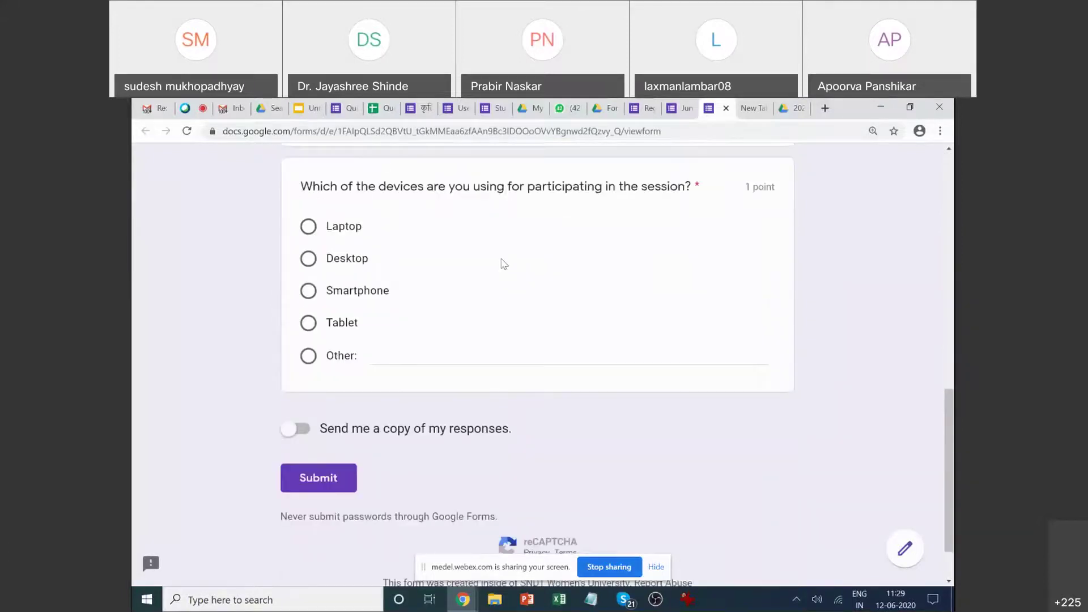
scroll(502, 261, "up", 5)
scroll(493, 268, "down", 6)
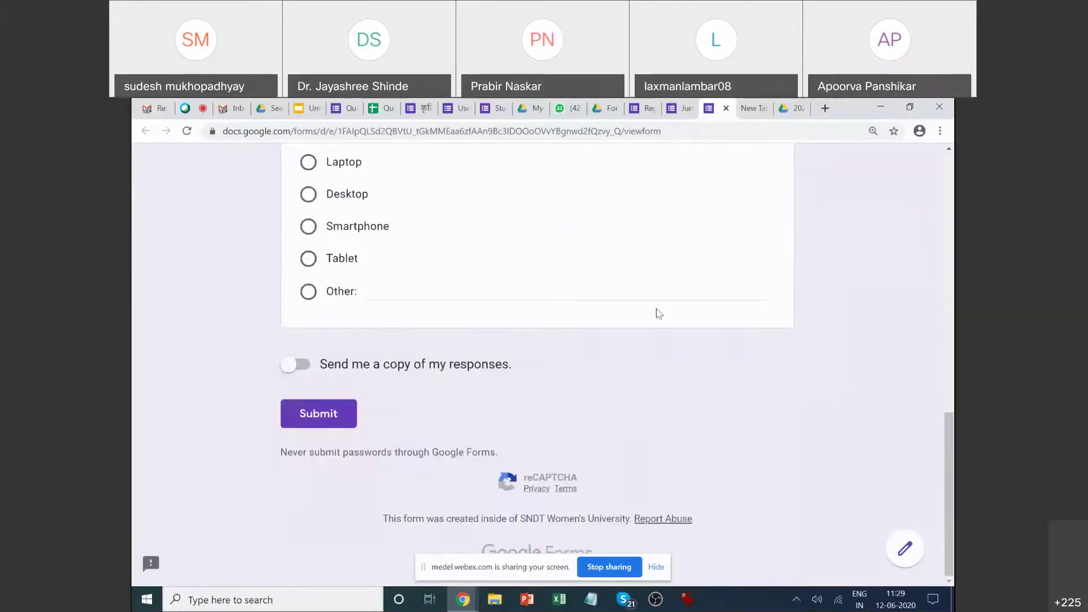
scroll(665, 282, "up", 15)
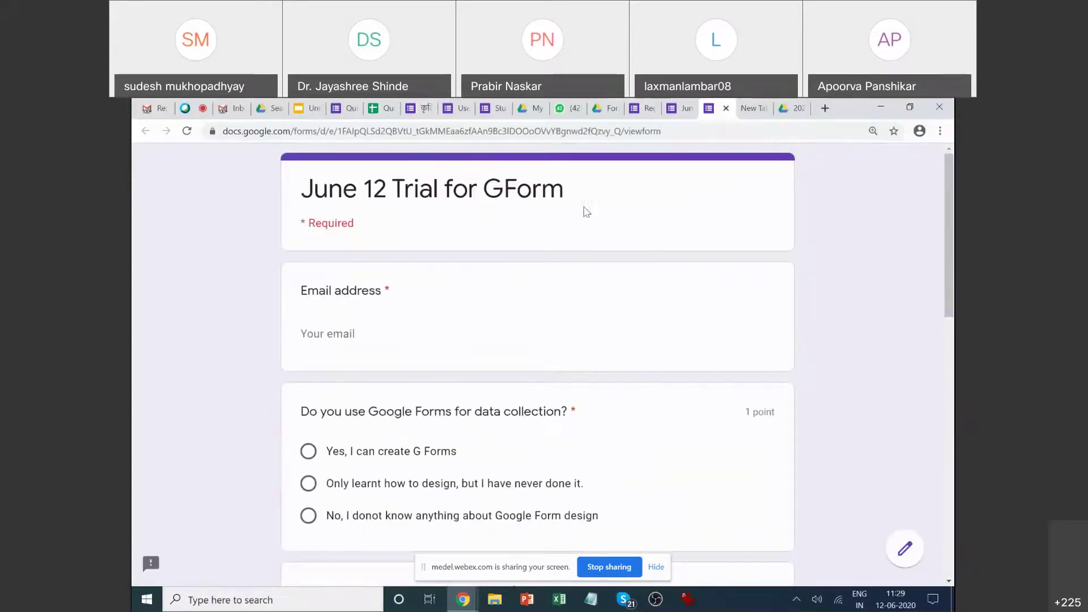
Return to the form's responses, show them by question, and examine the grouped answers, marks and feedback options for the Google Forms usage question.
left_click(680, 108)
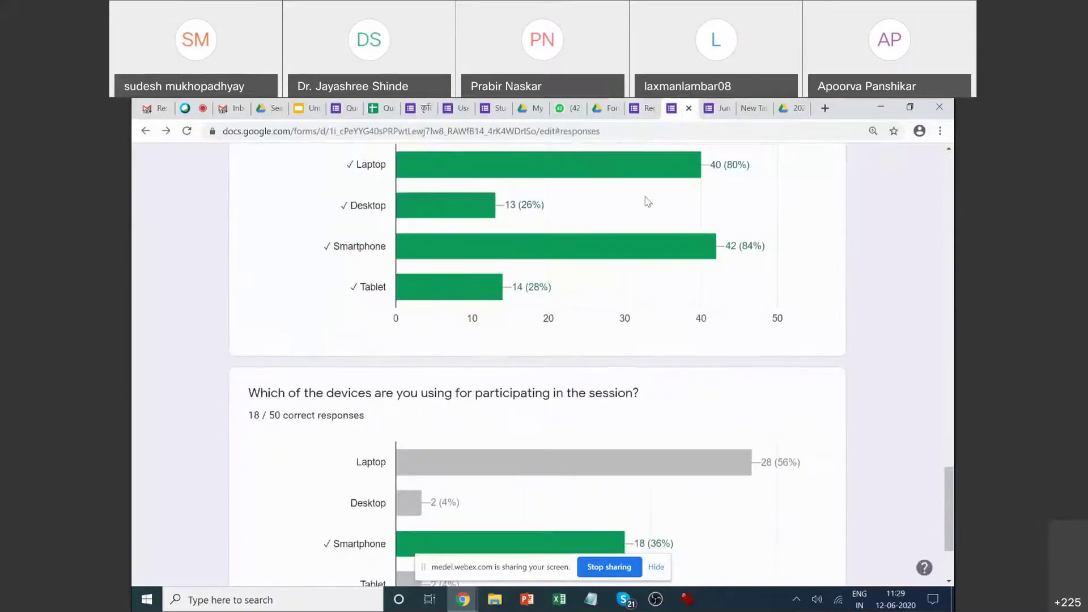
scroll(634, 207, "up", 7)
scroll(640, 232, "up", 10)
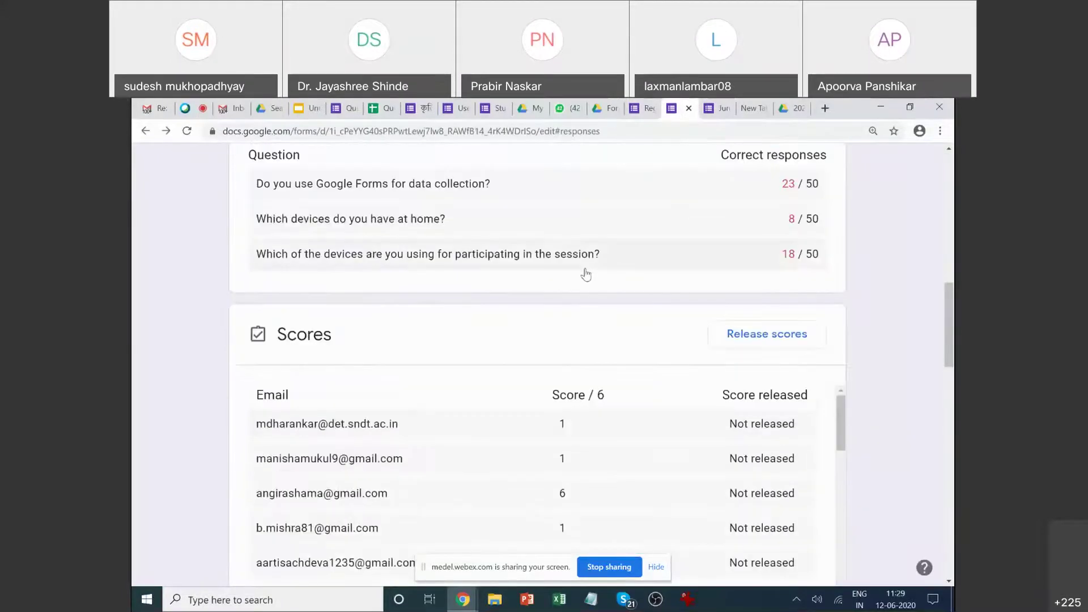
scroll(589, 269, "up", 5)
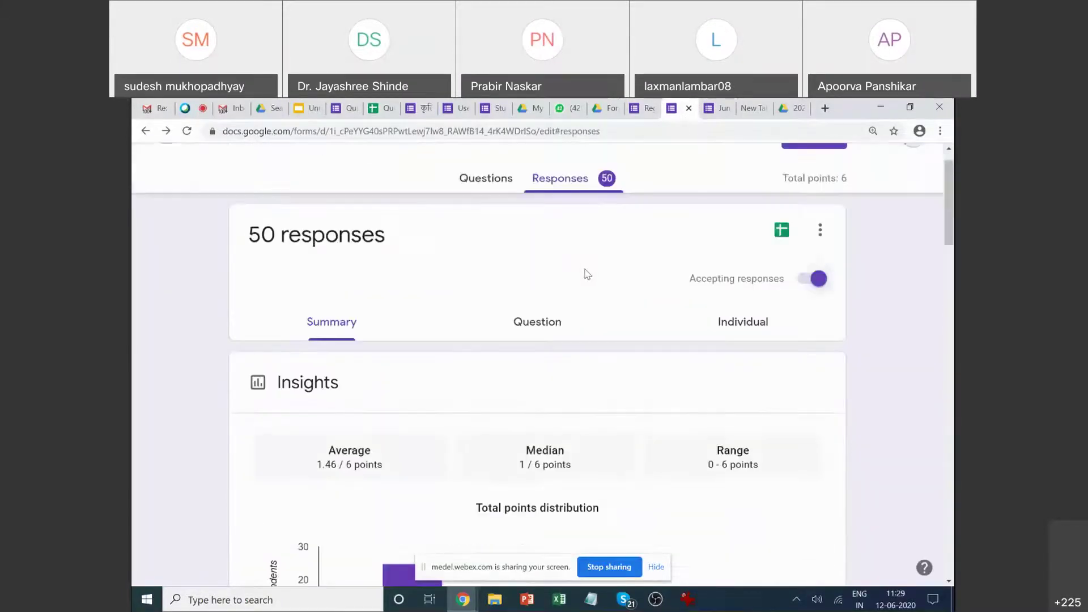
left_click(554, 321)
scroll(595, 362, "down", 8)
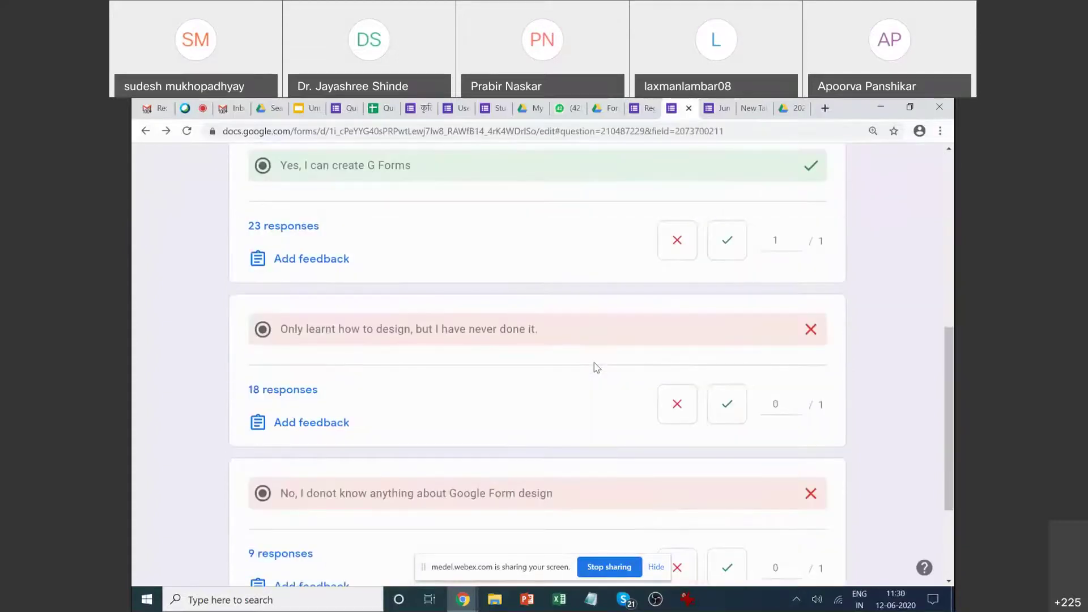
scroll(601, 368, "down", 1)
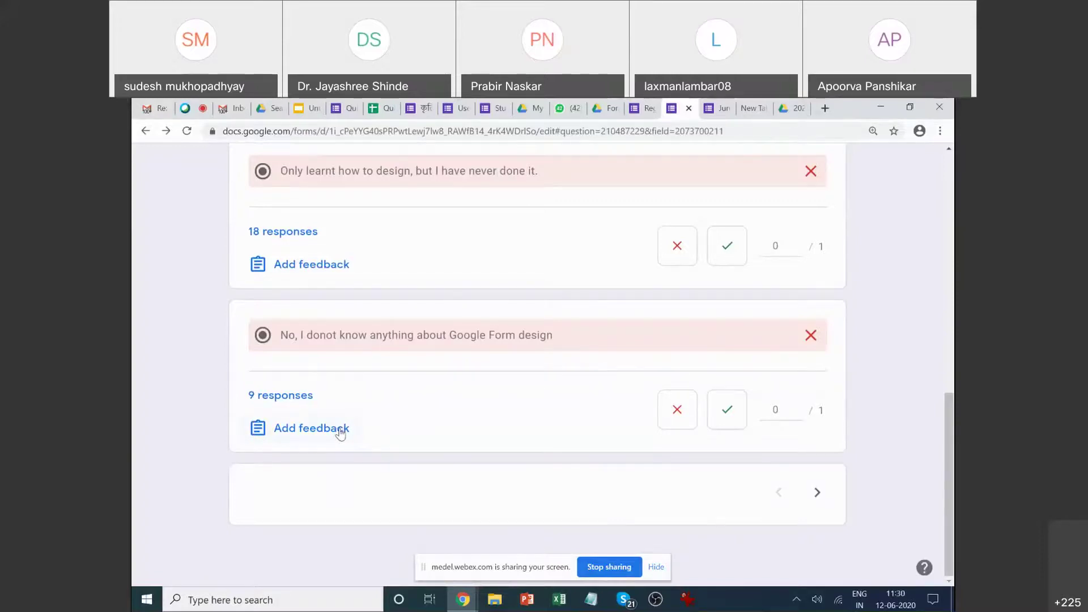
scroll(428, 389, "up", 8)
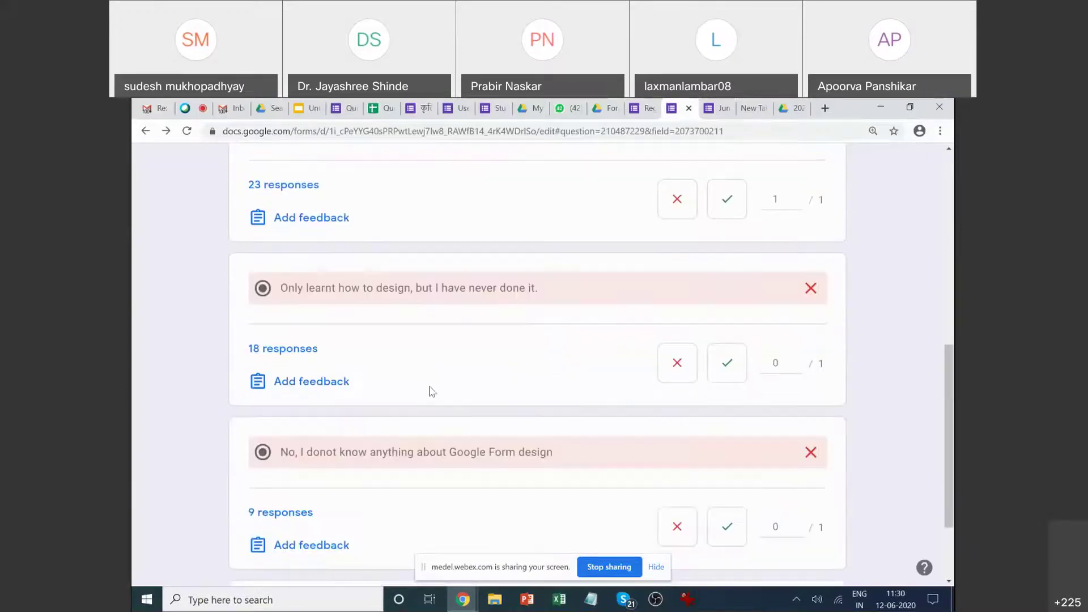
Show the responses to the question about devices at home and examine the grouped answers, missing correct answers and marks.
scroll(475, 352, "up", 2)
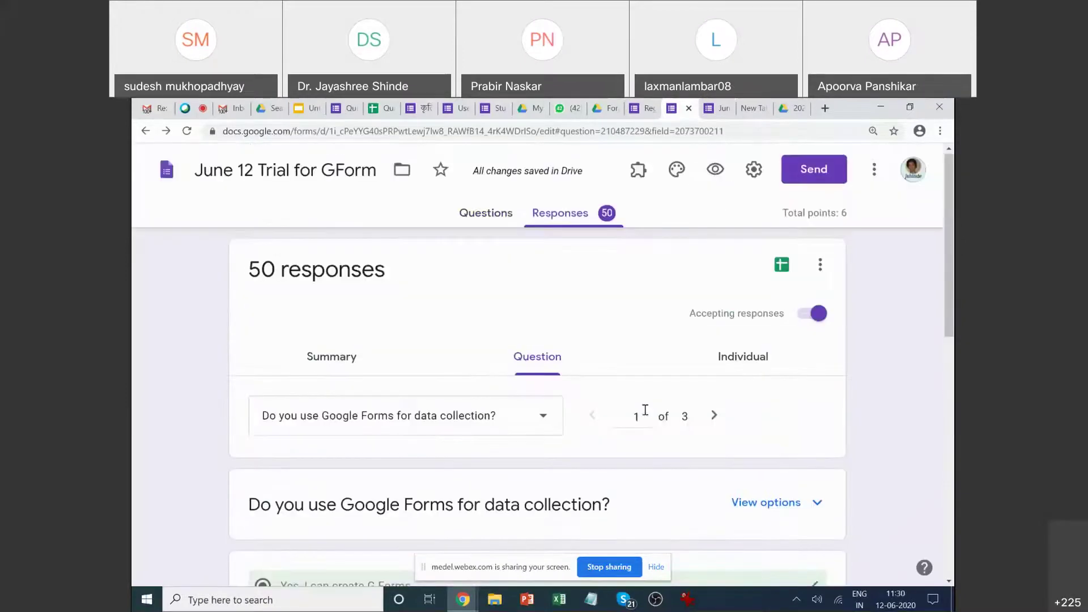
left_click(712, 415)
scroll(700, 425, "down", 15)
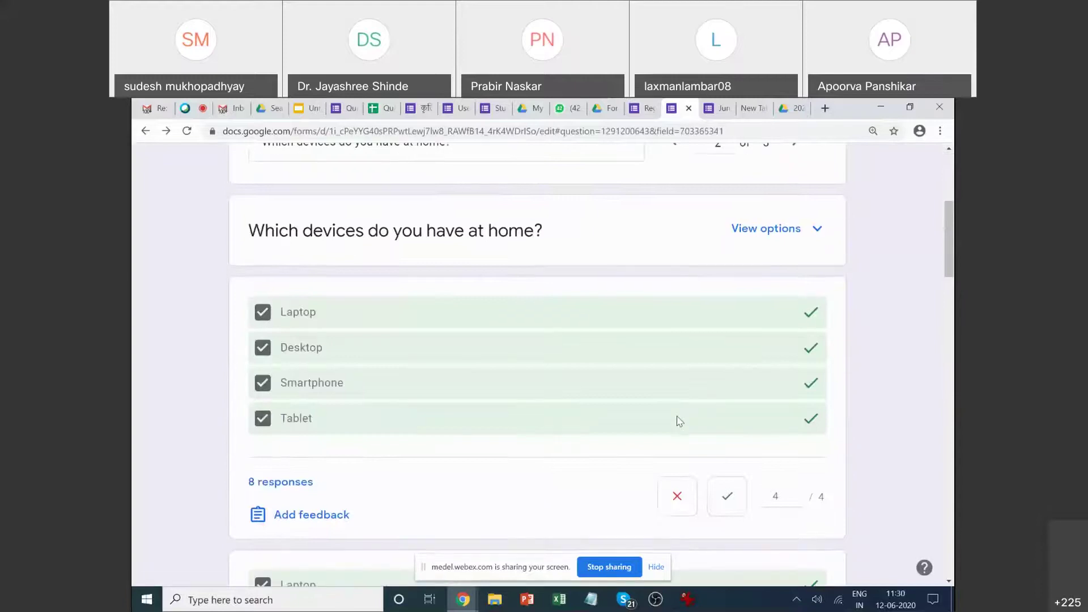
scroll(475, 380, "down", 6)
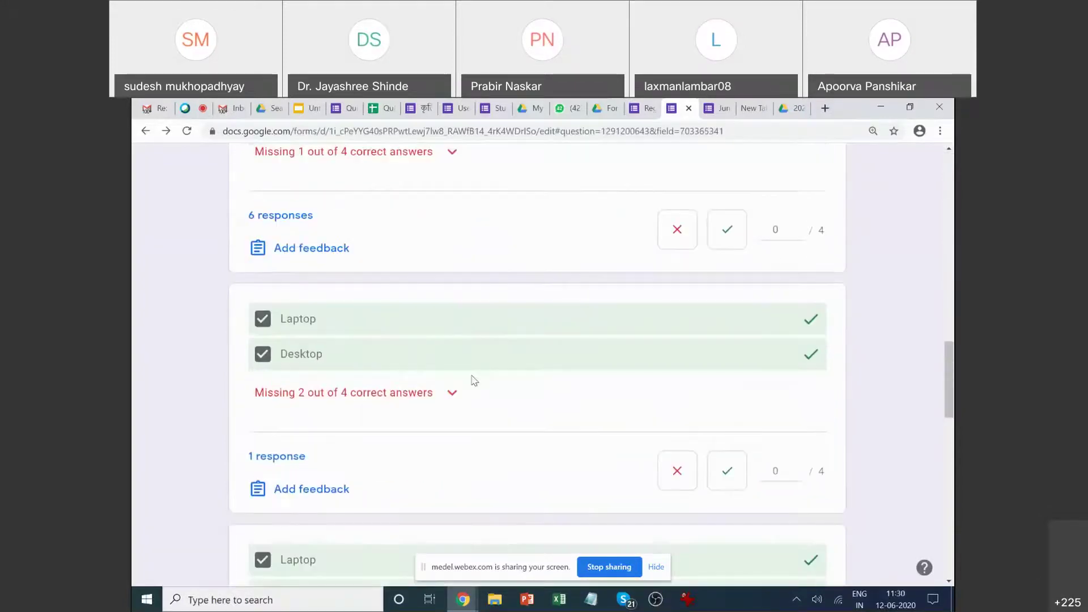
scroll(475, 380, "down", 15)
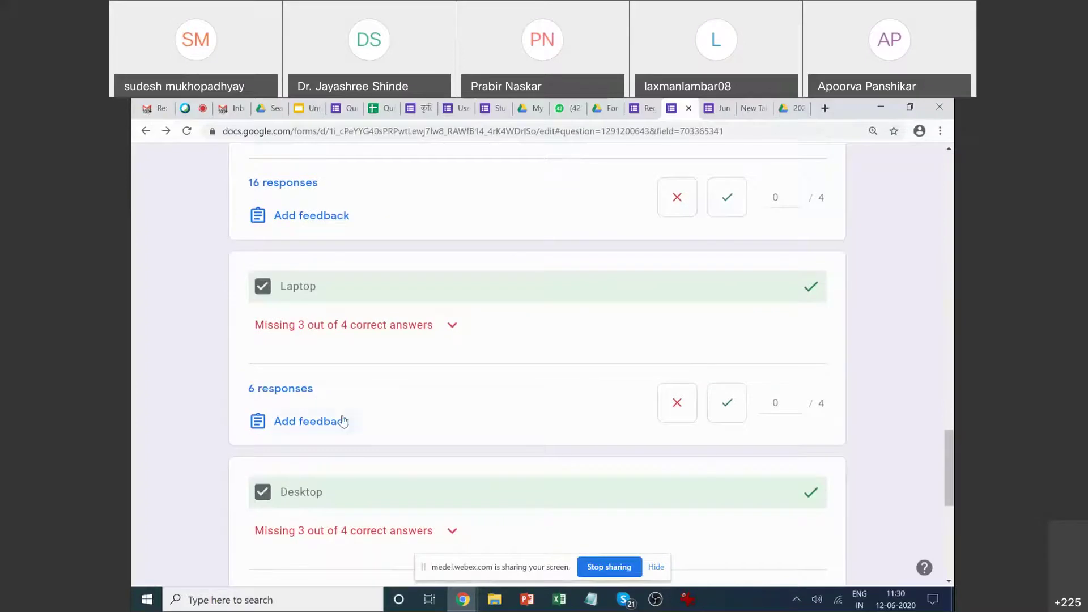
scroll(343, 422, "down", 1)
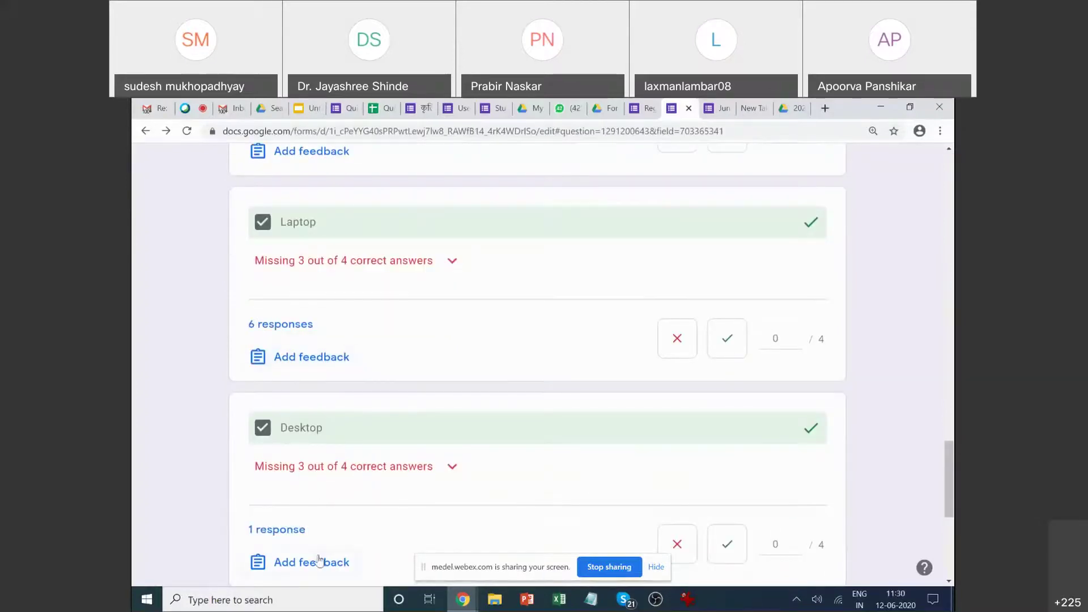
scroll(618, 367, "up", 18)
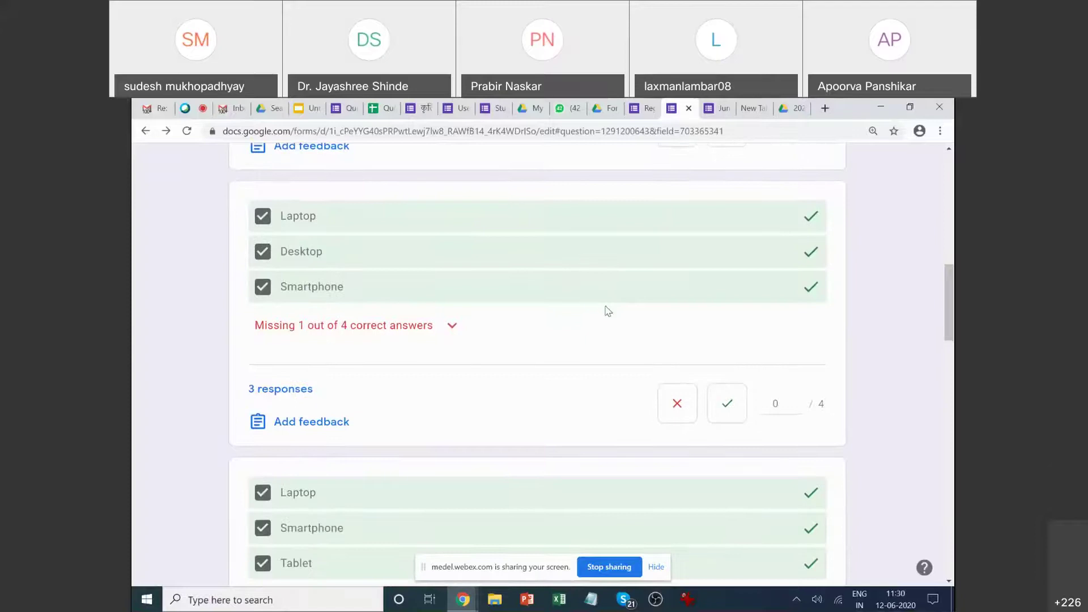
scroll(589, 289, "up", 10)
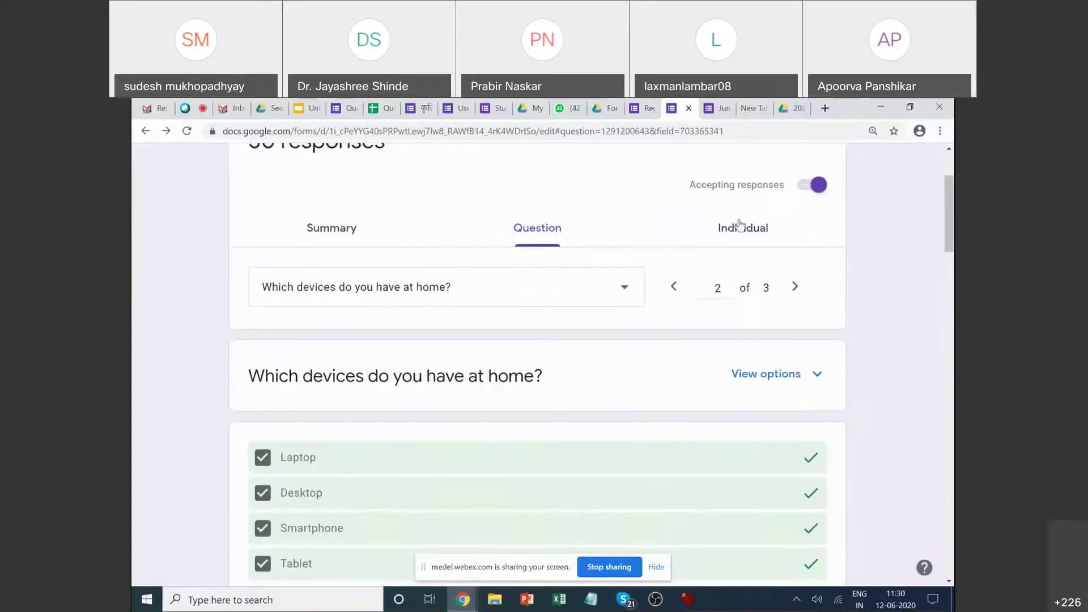
Show the responses individually and look through the first respondent's submission, from the score to the last question.
left_click(745, 236)
scroll(663, 290, "down", 5)
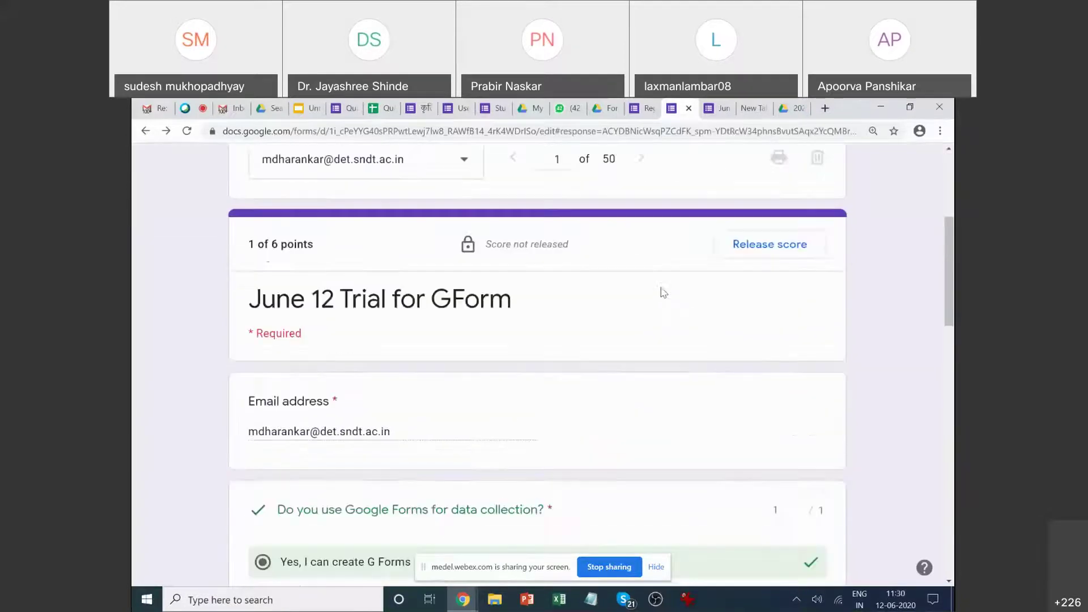
scroll(658, 296, "down", 10)
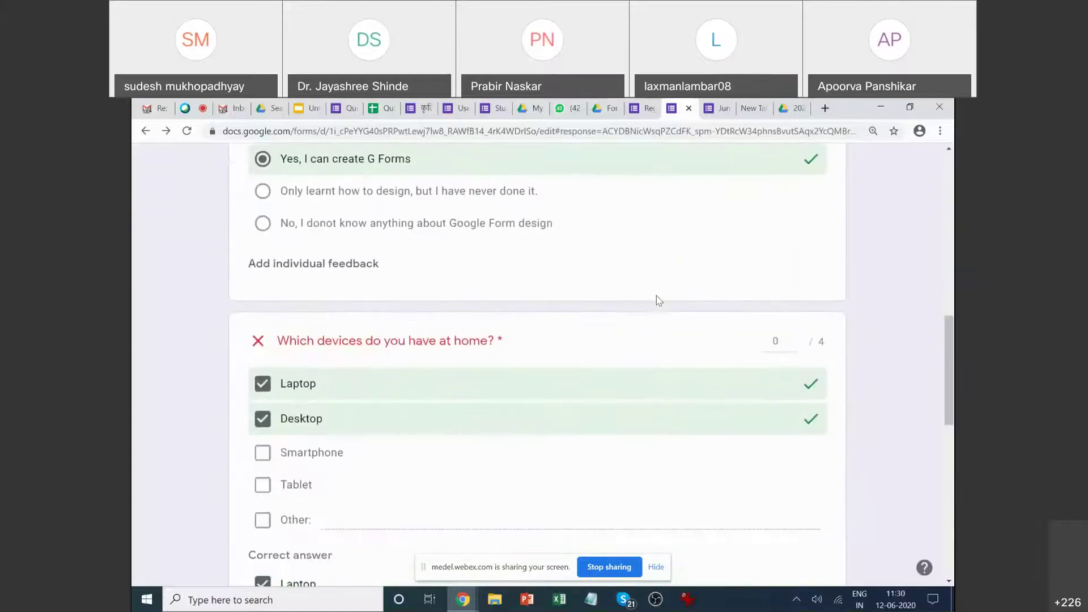
scroll(657, 297, "down", 5)
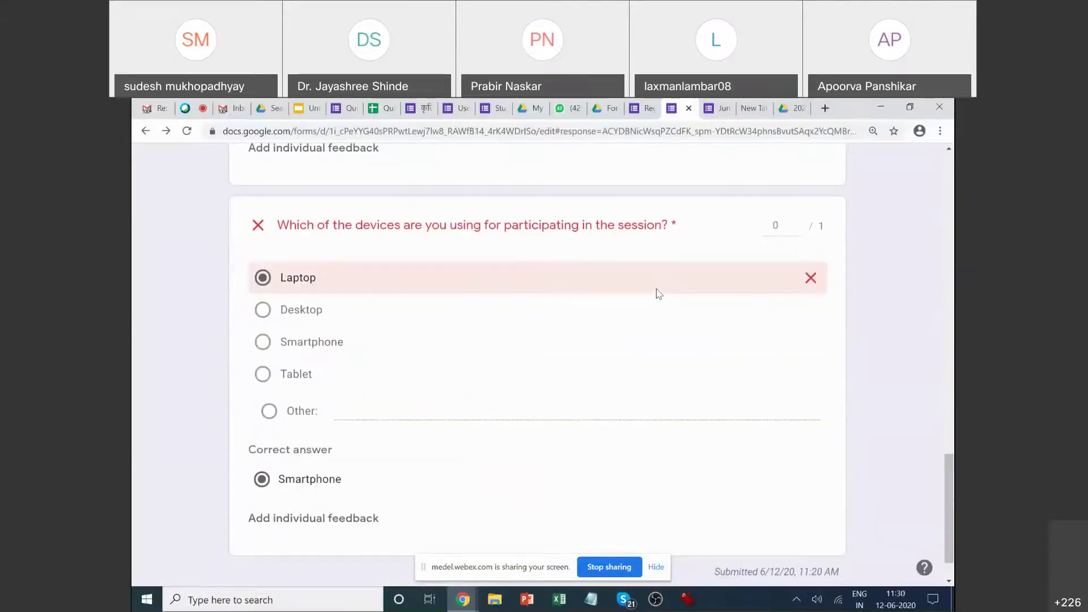
scroll(658, 291, "up", 2)
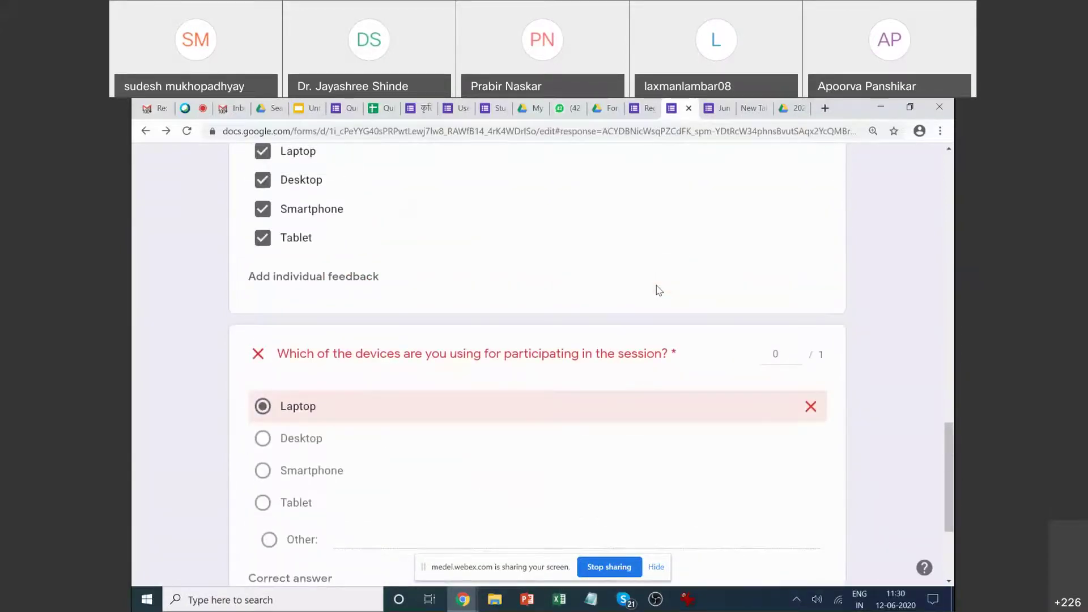
scroll(659, 291, "up", 15)
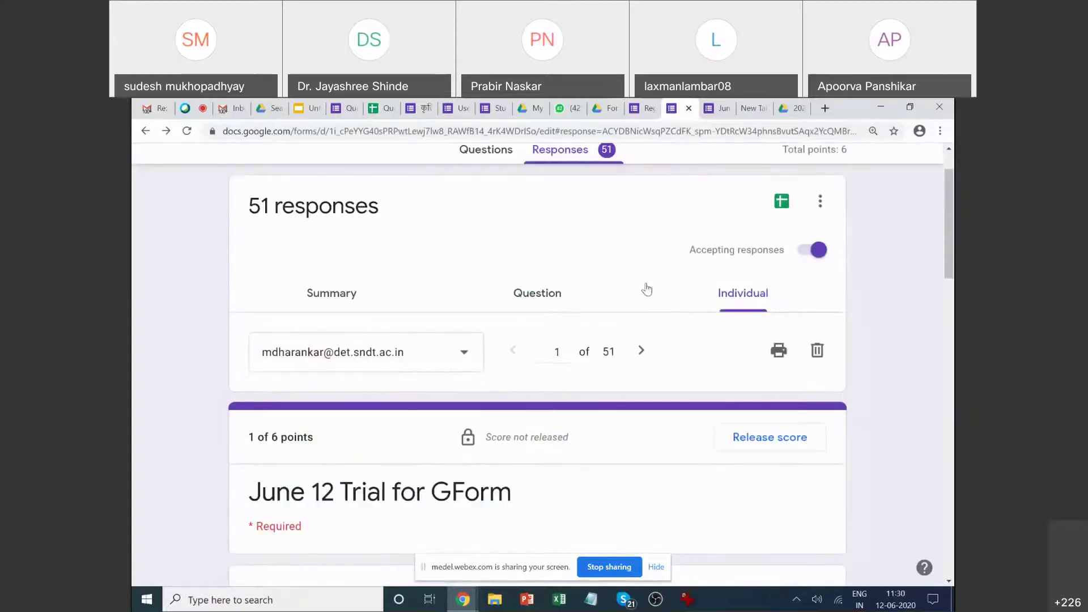
Examine the first respondent's marks question by question, comparing the chosen devices with the correct answers in both device questions.
scroll(600, 357, "down", 2)
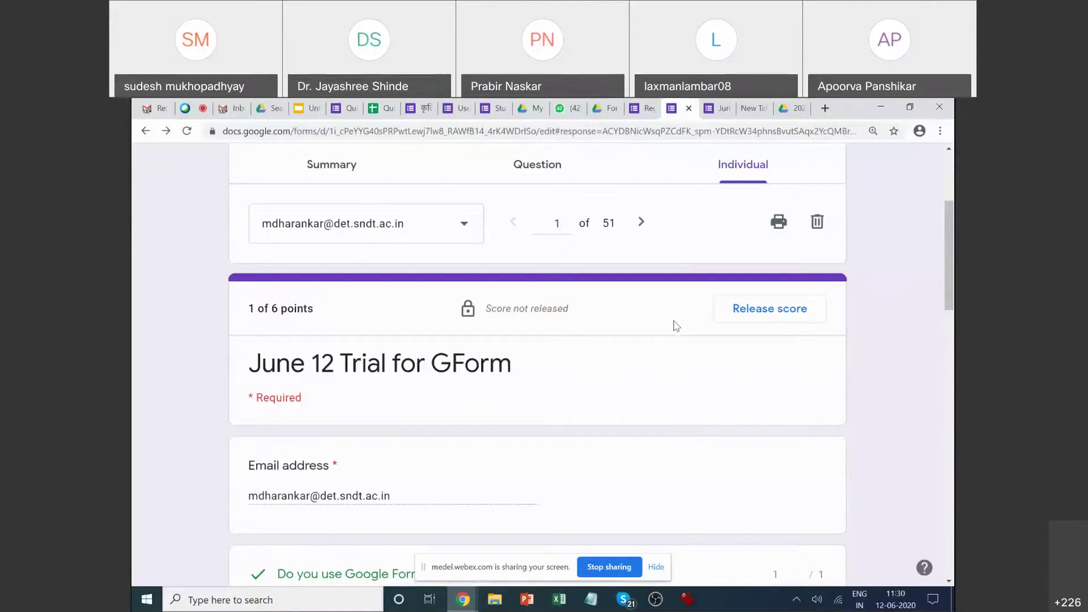
scroll(673, 326, "down", 5)
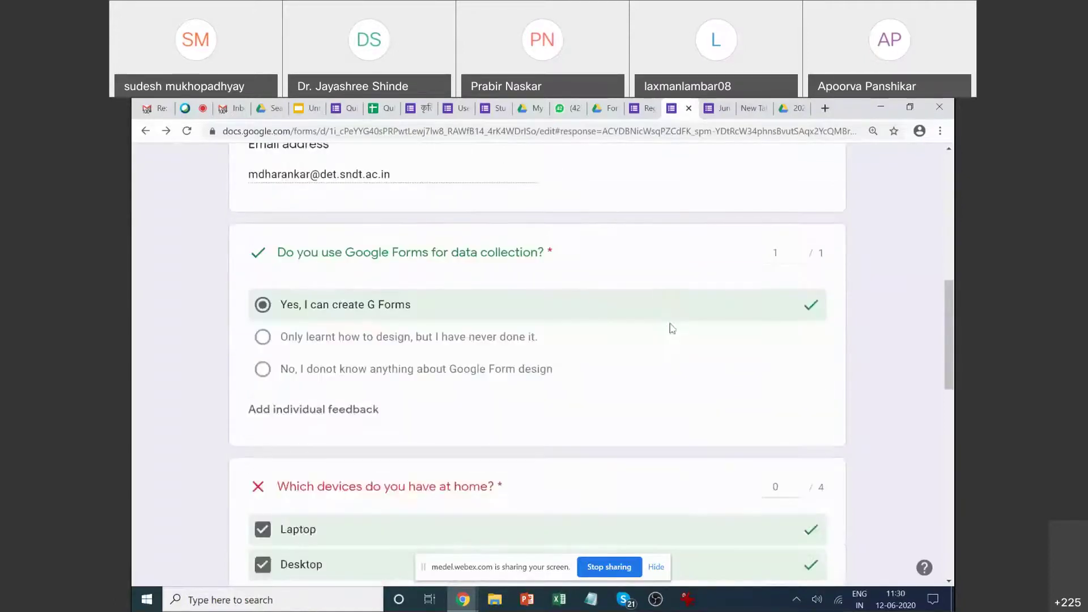
scroll(776, 245, "down", 3)
scroll(777, 255, "up", 2)
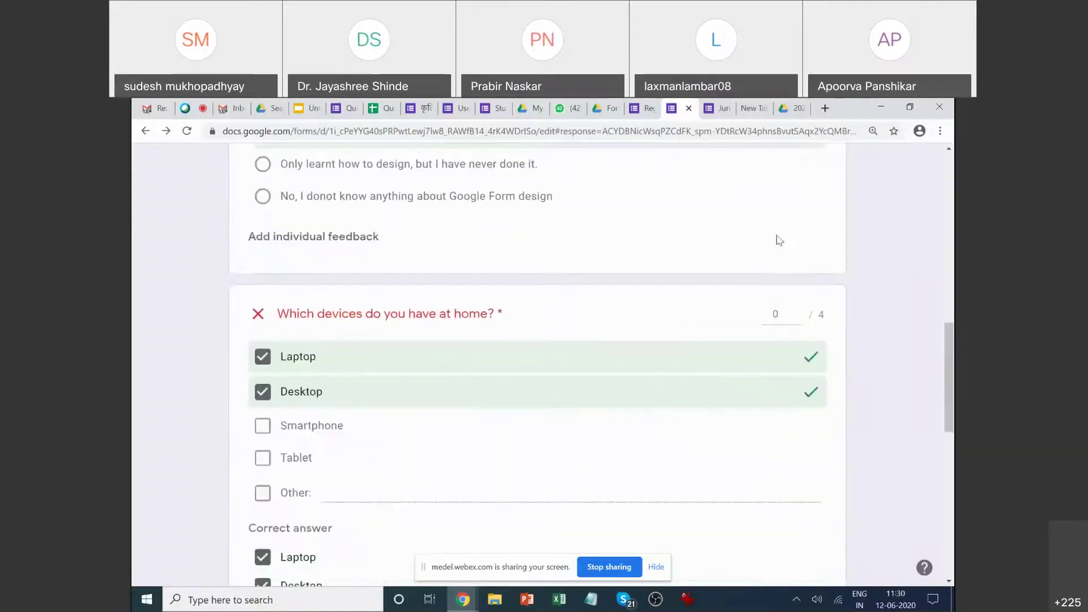
scroll(763, 318, "down", 3)
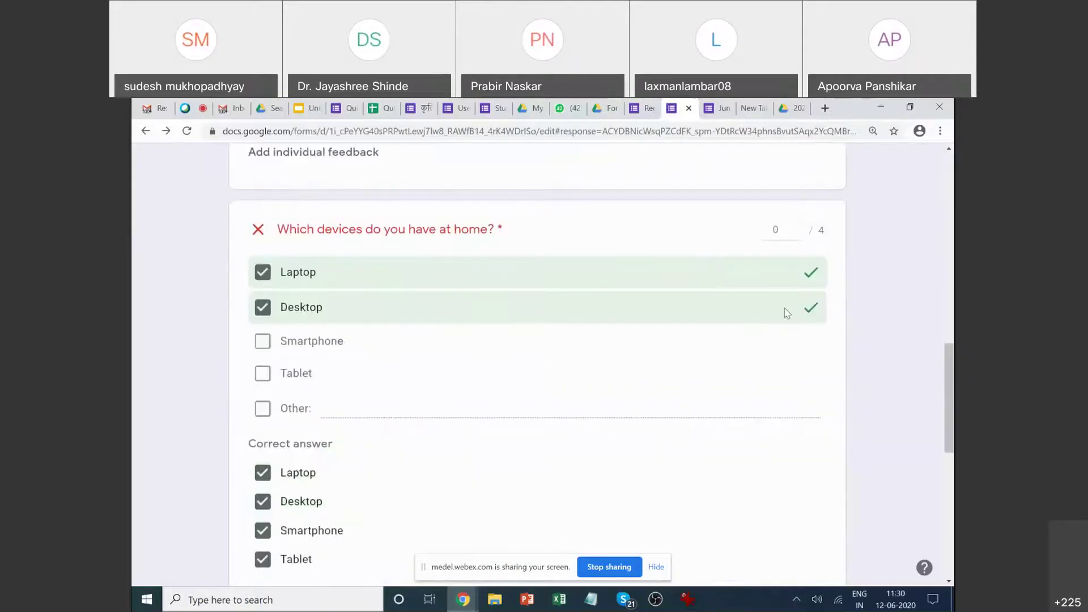
scroll(737, 340, "down", 3)
scroll(718, 376, "down", 3)
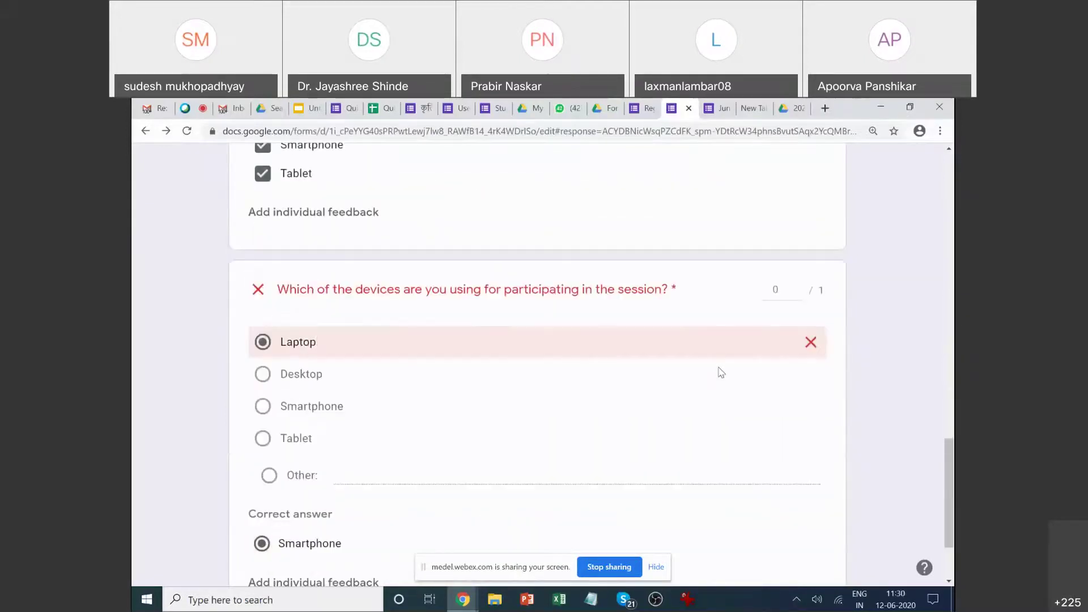
scroll(734, 366, "up", 4)
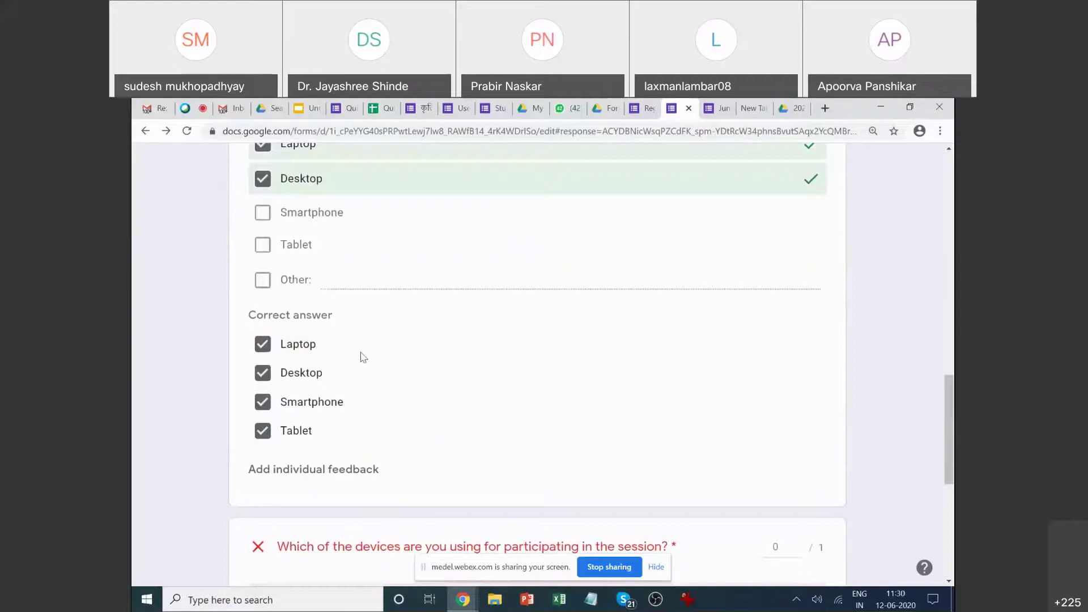
scroll(659, 236, "up", 2)
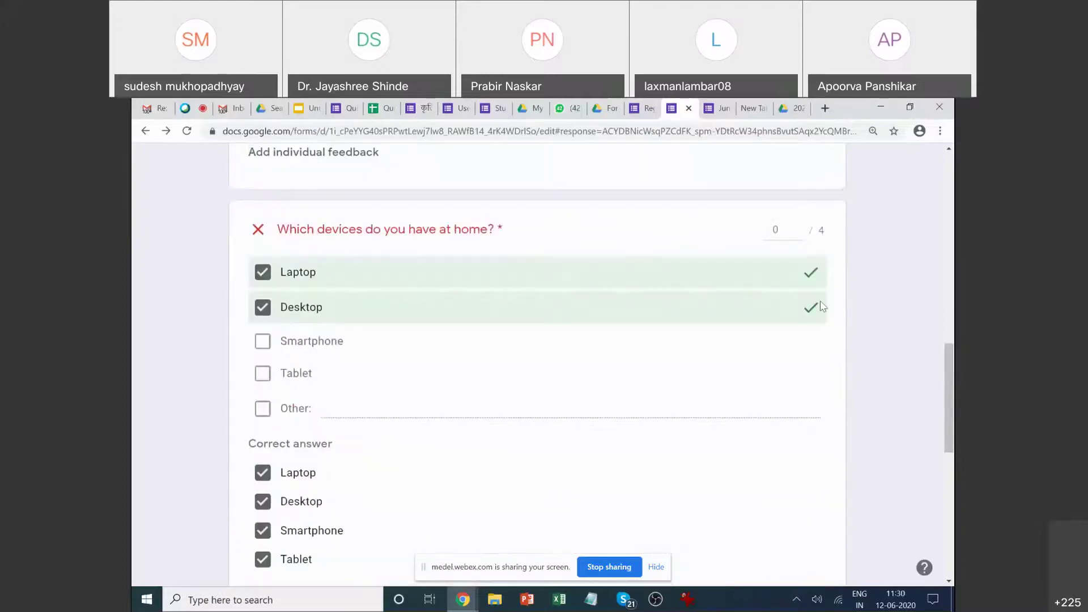
scroll(714, 361, "down", 7)
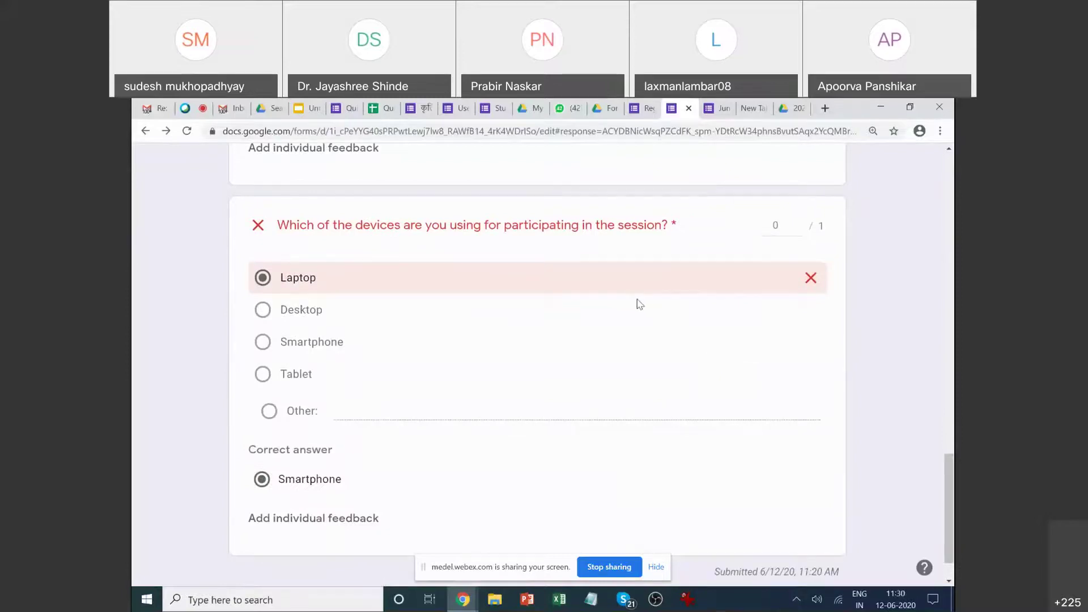
scroll(639, 305, "down", 1)
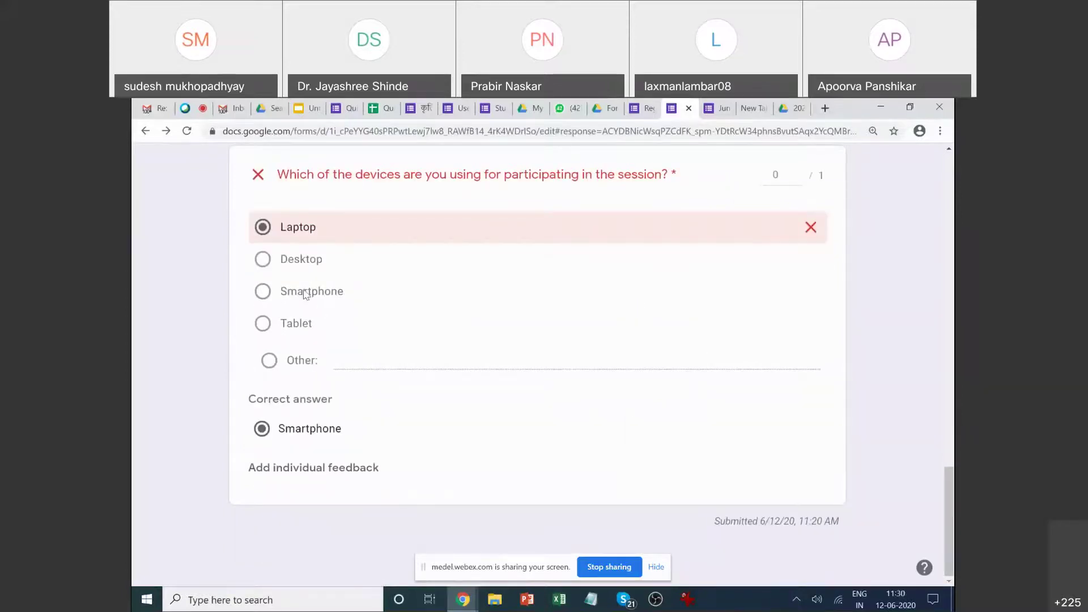
scroll(642, 241, "up", 9)
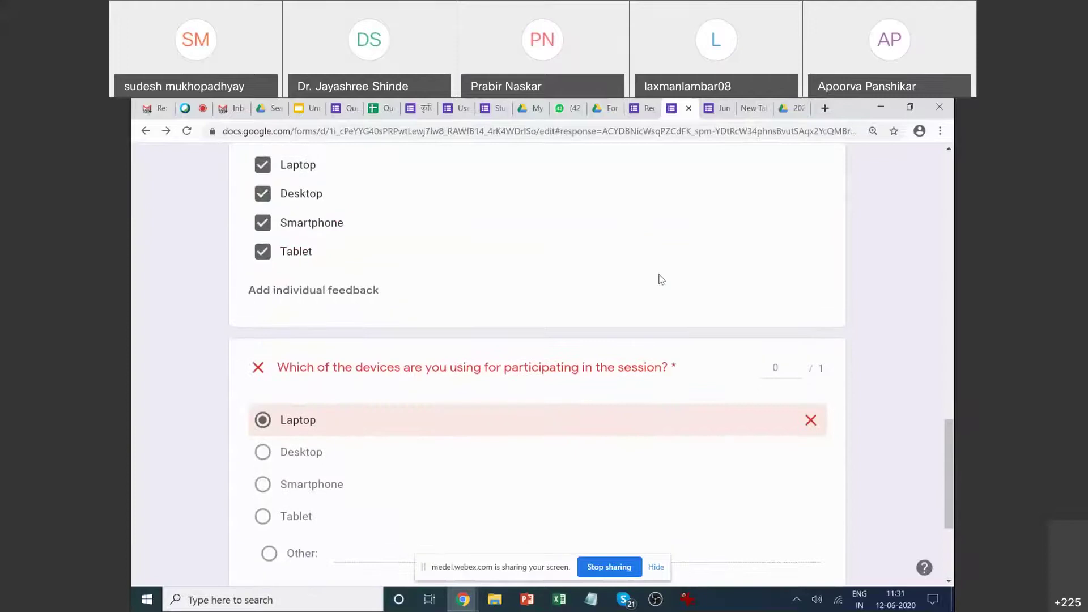
scroll(661, 287, "up", 12)
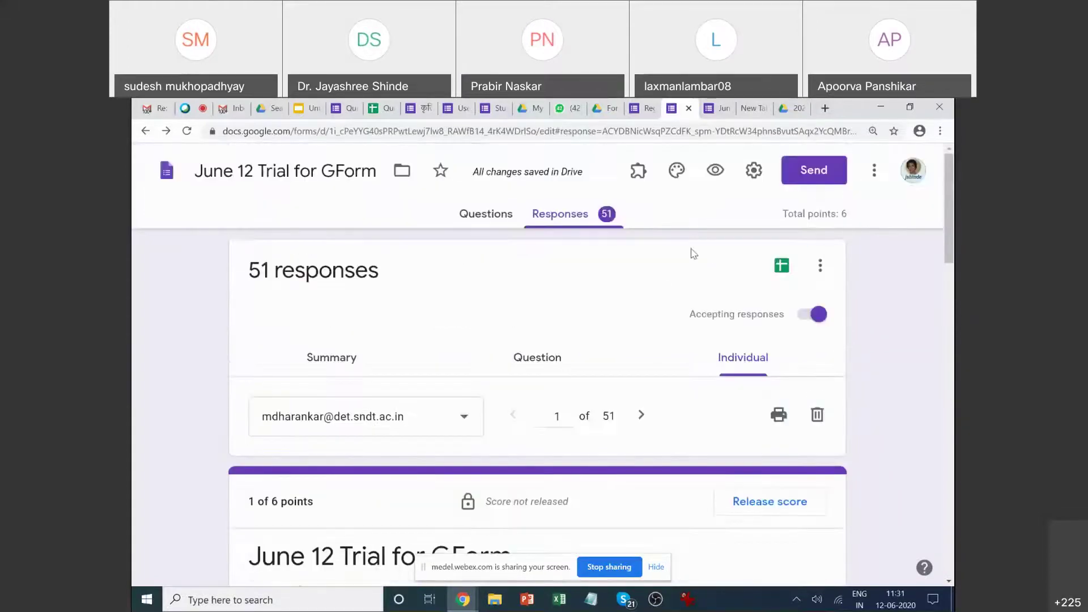
left_click(757, 170)
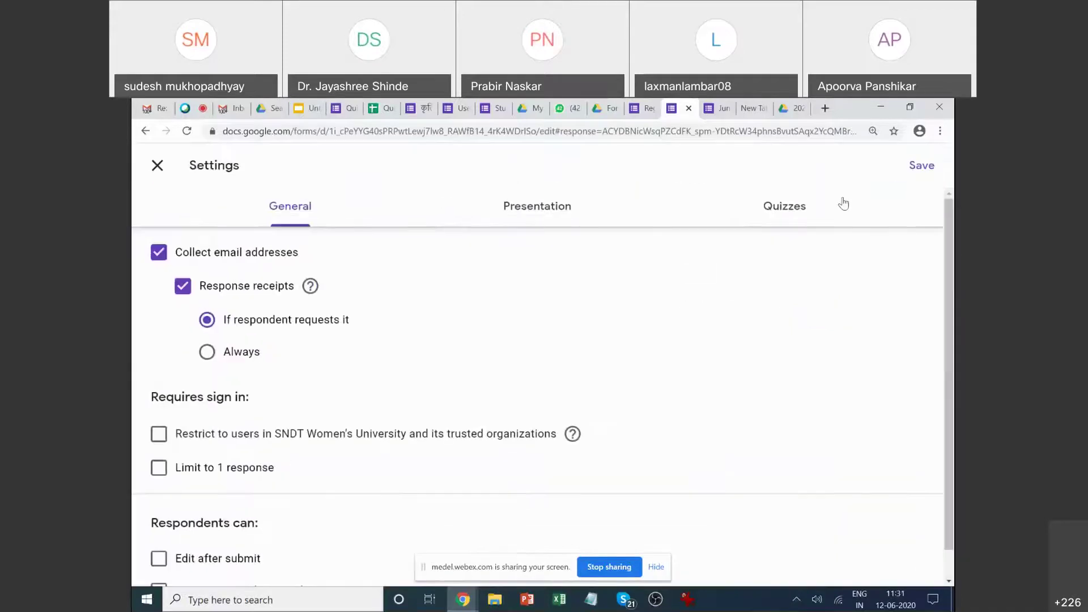
left_click(749, 221)
left_click(165, 254)
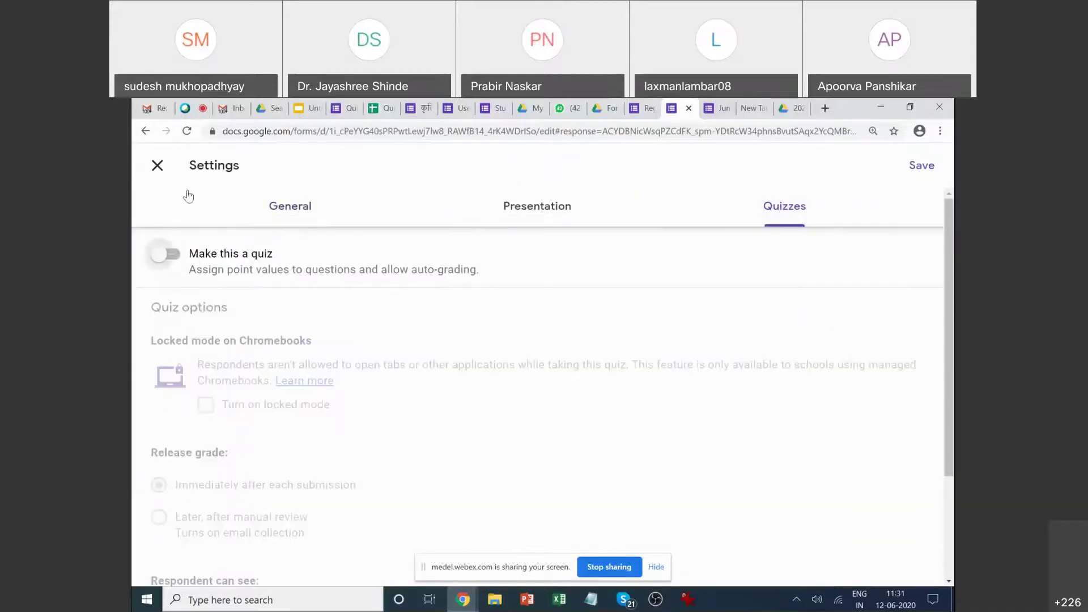
left_click(156, 164)
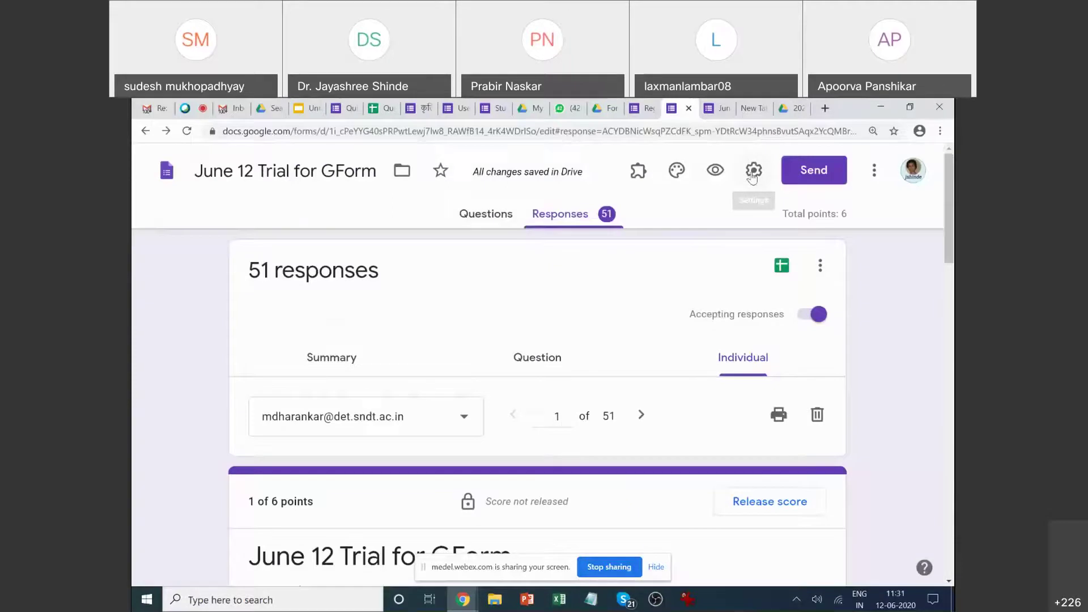
Turn off the Make this a quiz setting for the June 12 Trial form and save the settings.
left_click(756, 170)
left_click(851, 192)
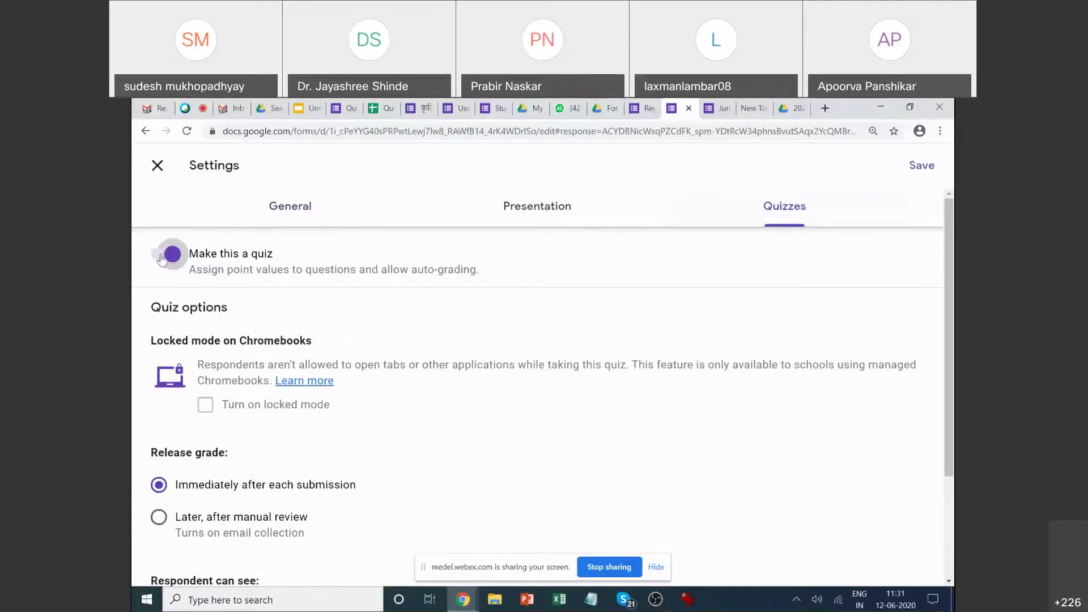
left_click(921, 166)
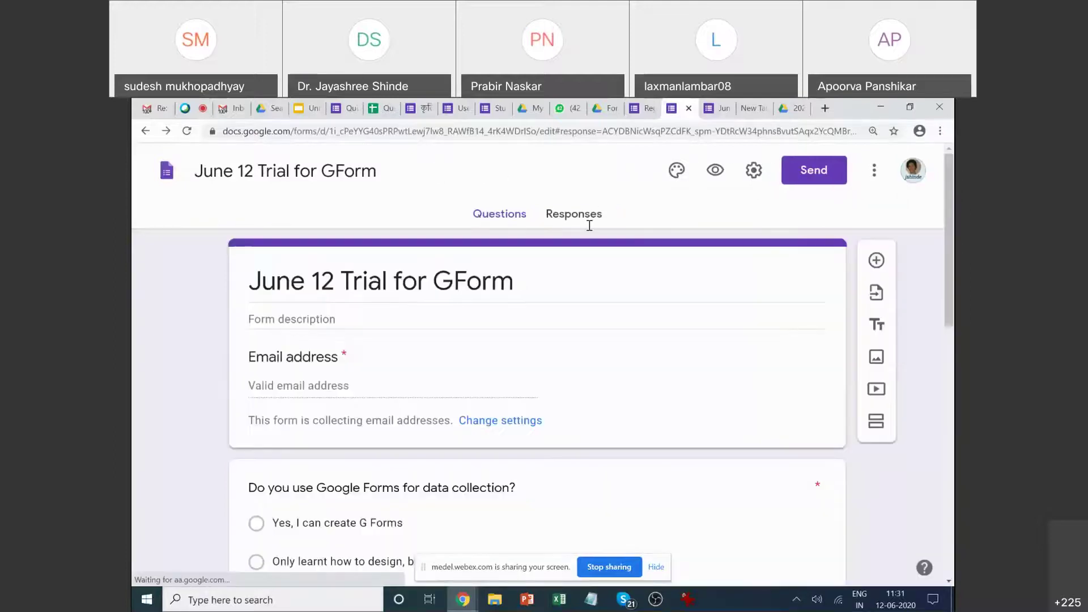
Return to the individual responses and look through the first and second respondents' answers in the form without quiz grading.
left_click(590, 217)
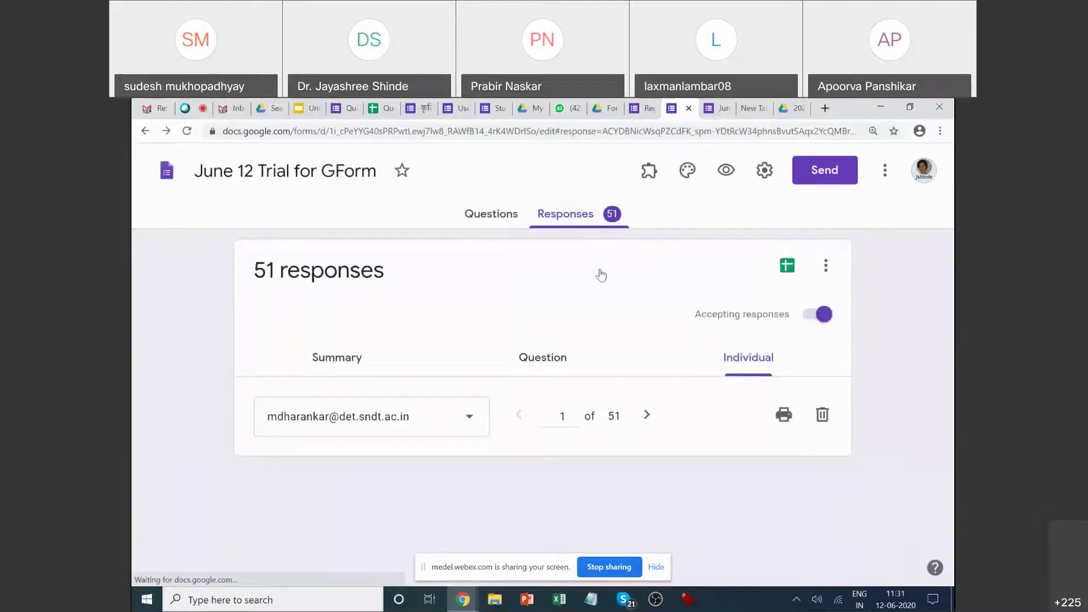
scroll(705, 376, "down", 1)
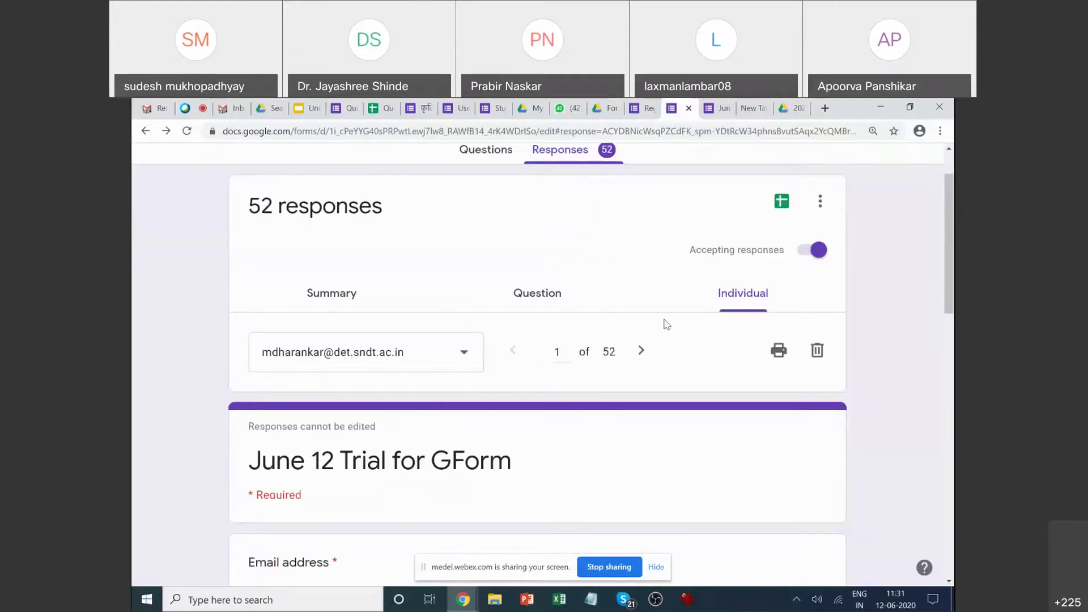
scroll(667, 324, "down", 4)
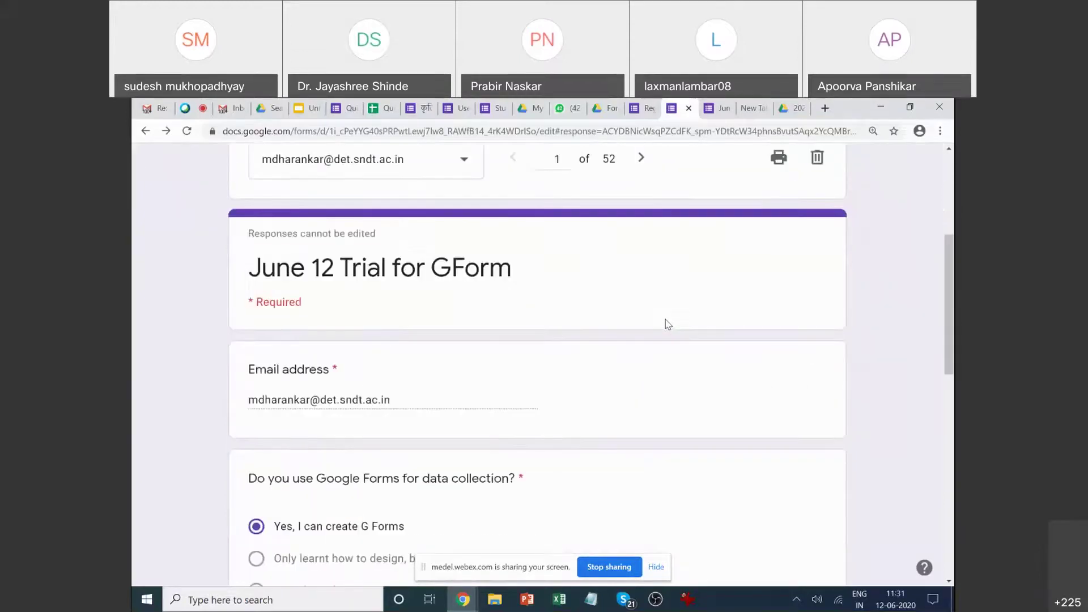
scroll(667, 323, "up", 4)
scroll(704, 368, "down", 6)
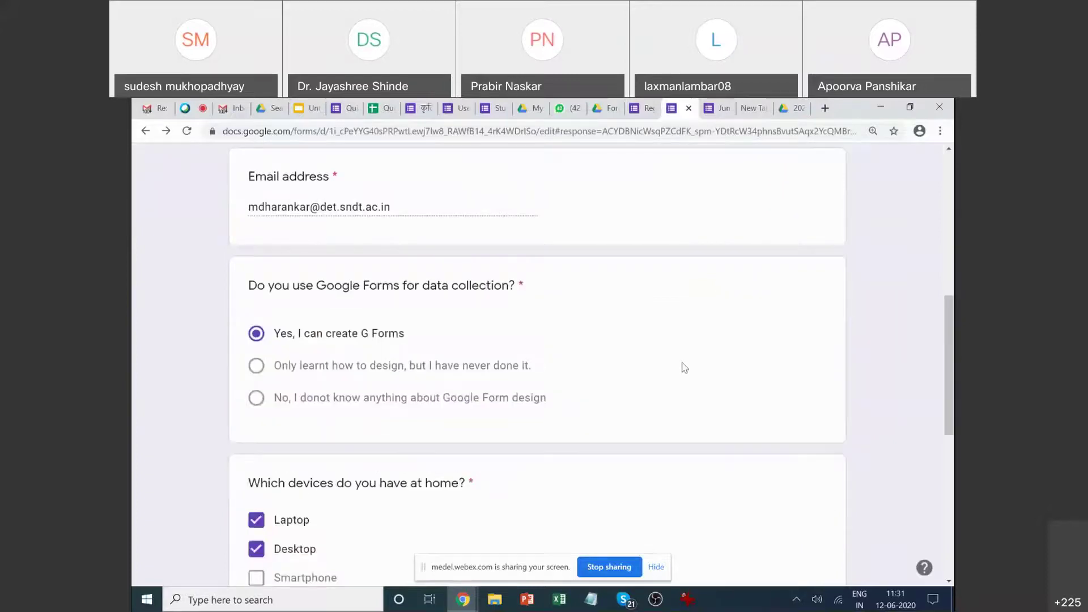
scroll(682, 367, "down", 5)
scroll(678, 360, "up", 10)
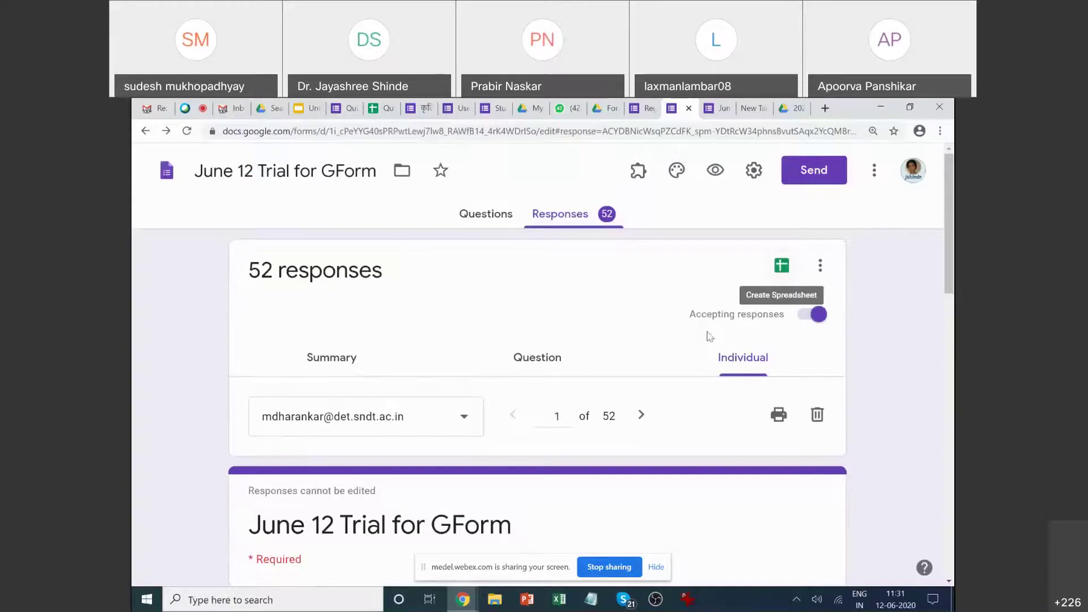
left_click(640, 415)
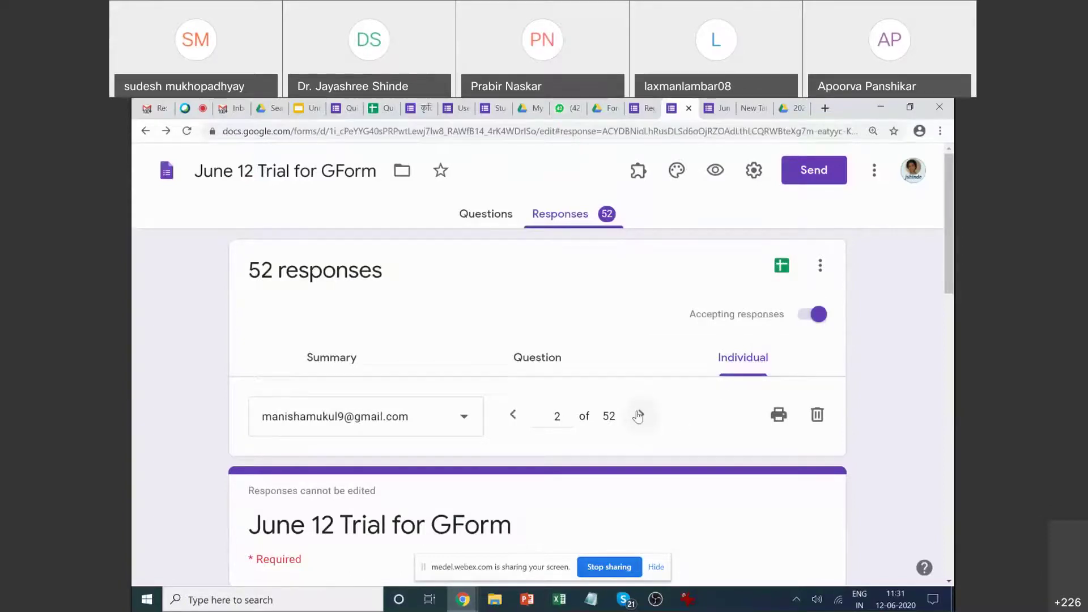
scroll(638, 415, "down", 15)
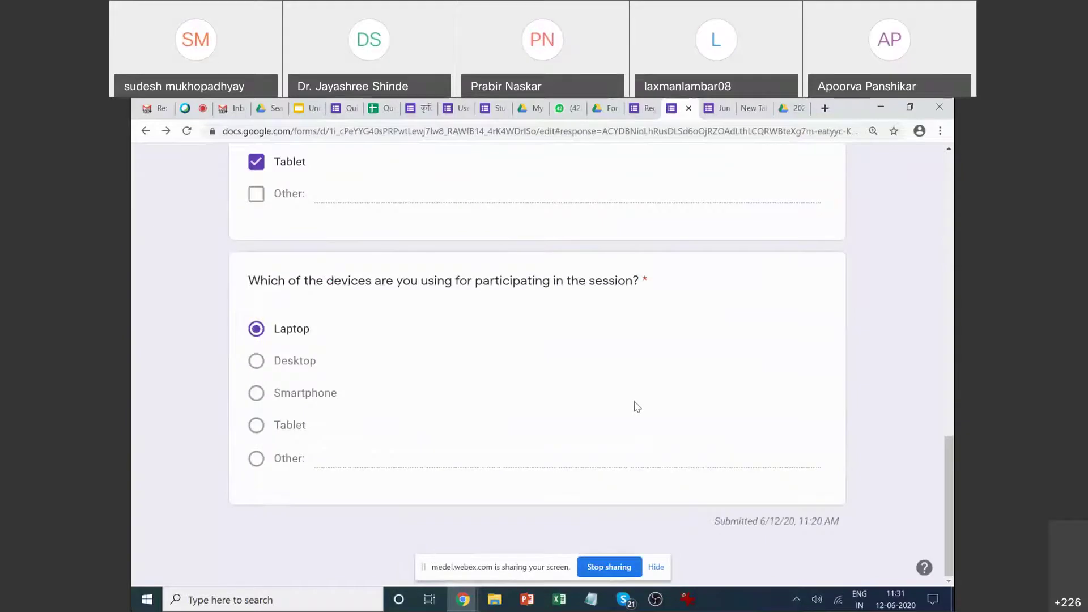
Move to the third respondent's submission and look through the answers to the last question.
scroll(636, 406, "up", 15)
left_click(635, 357)
scroll(651, 384, "down", 15)
scroll(649, 385, "up", 12)
scroll(644, 376, "up", 3)
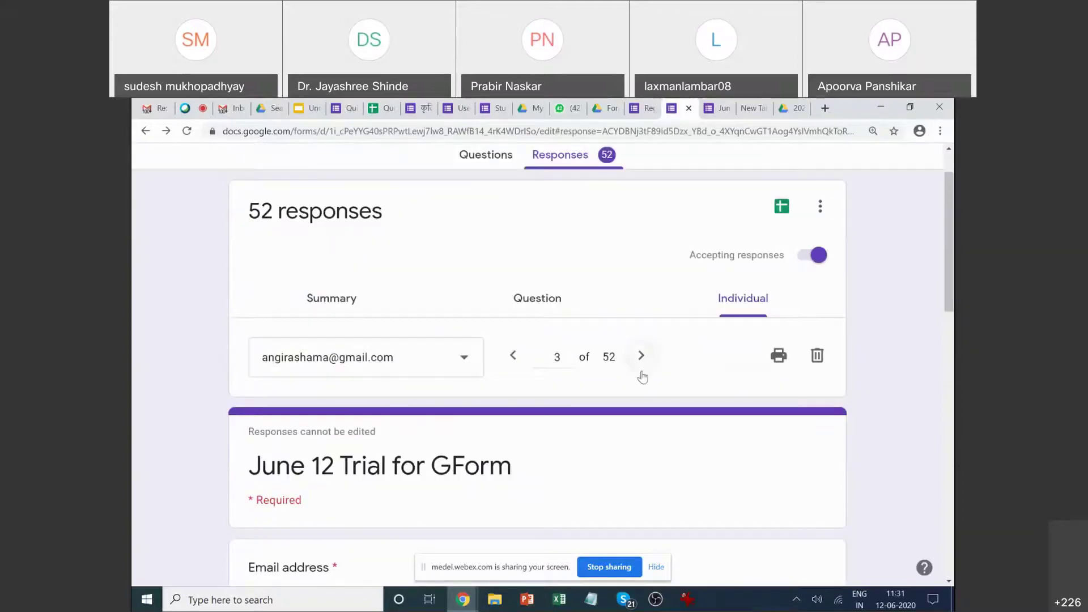
Create a new spreadsheet as the response destination for the June 12 Trial form, keeping its suggested name.
left_click(781, 205)
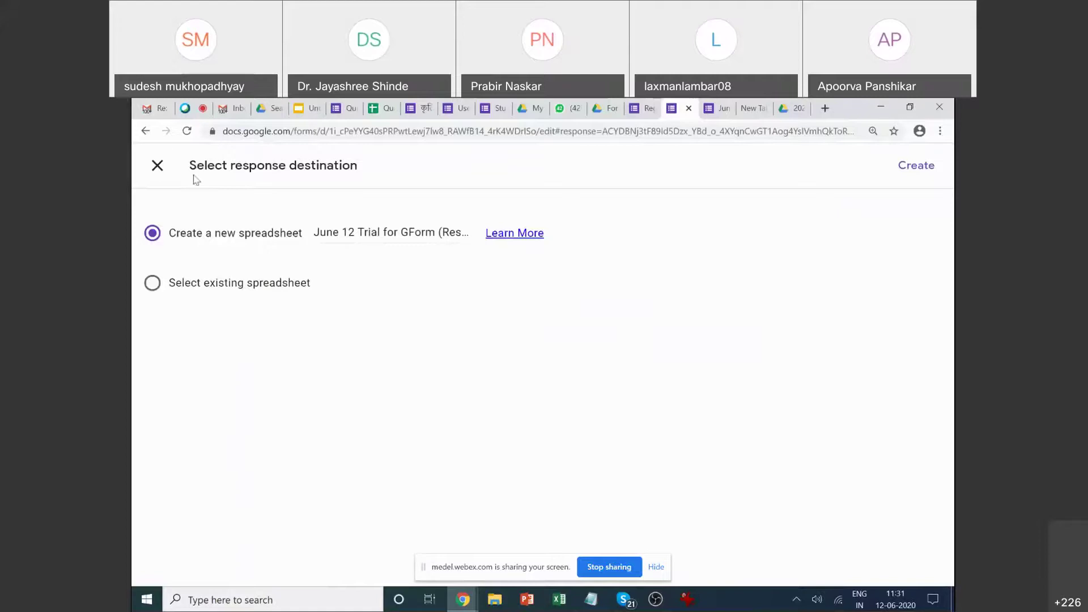
left_click(157, 164)
key("ctrl+plus")
key("ctrl+plus")
key("ctrl+plus")
key("ctrl+plus")
key("ctrl+plus")
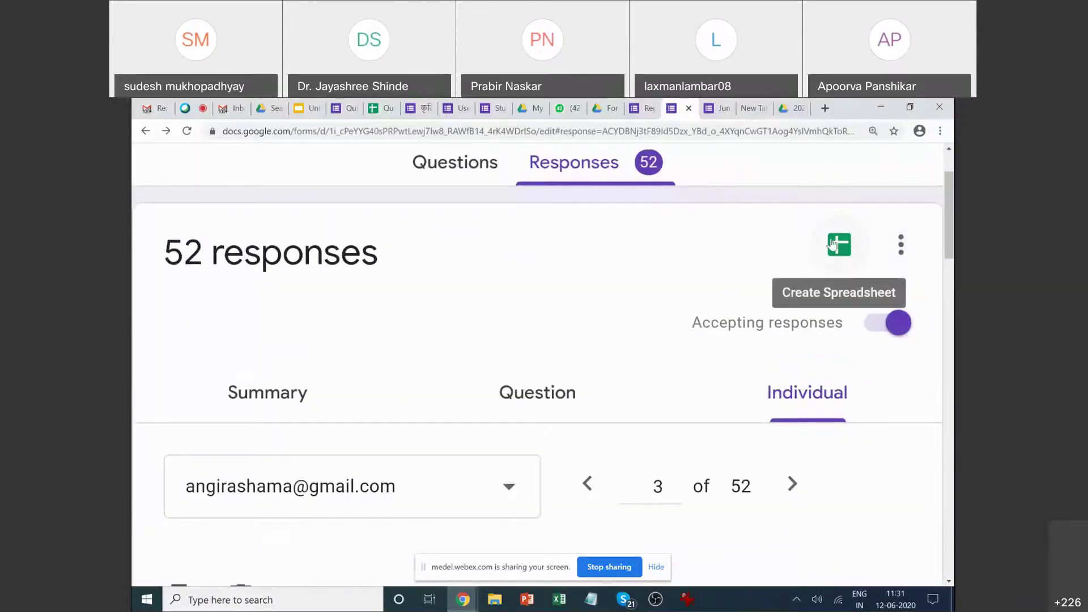
left_click(832, 244)
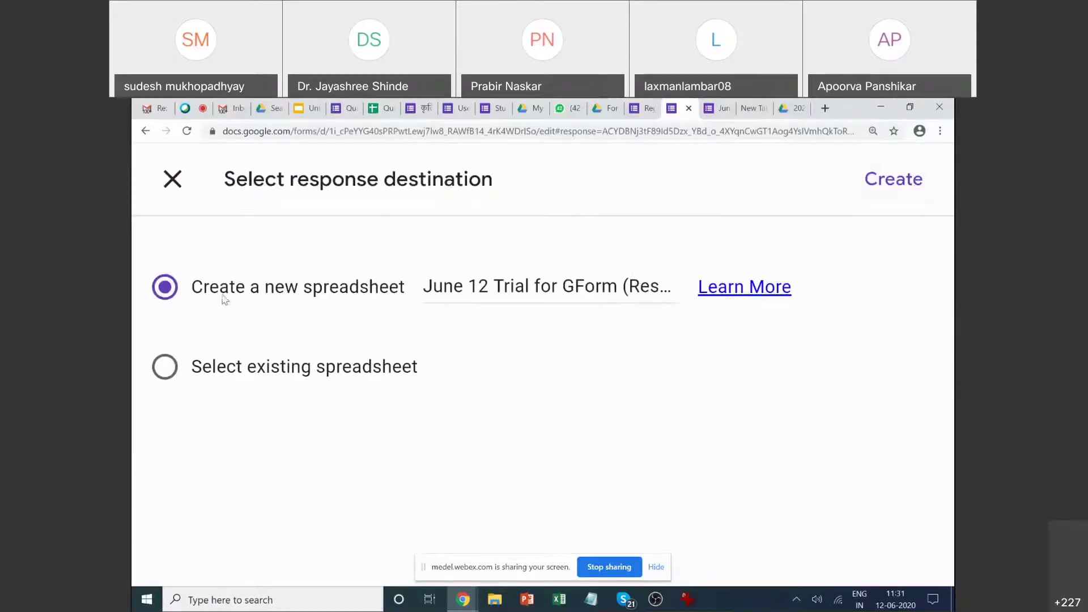
left_click(917, 189)
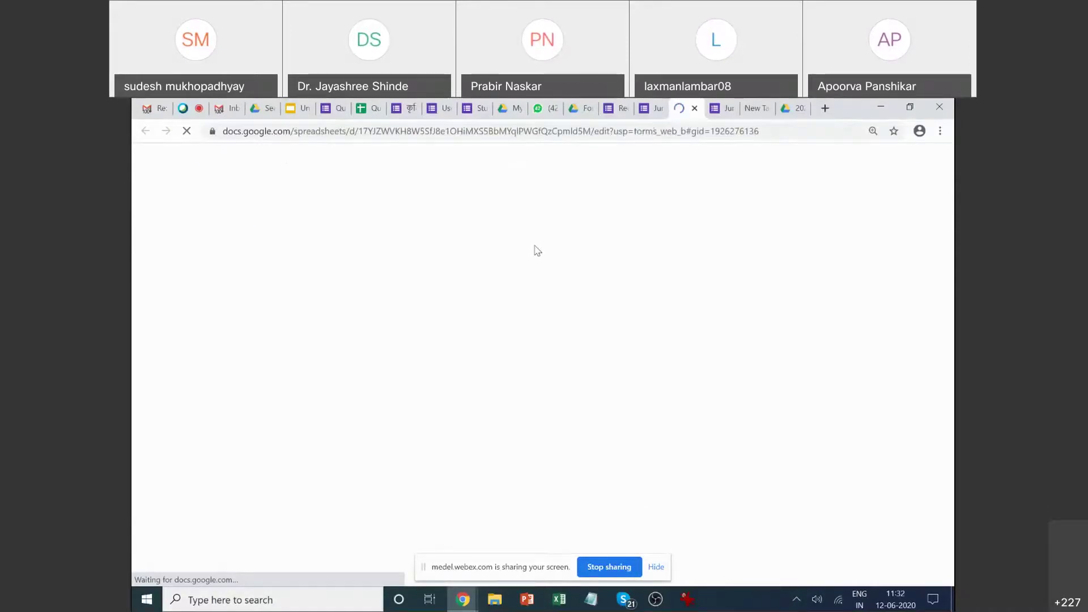
Look through all collected responses in the new spreadsheet, from the first row to the last entry.
key("ctrl+plus")
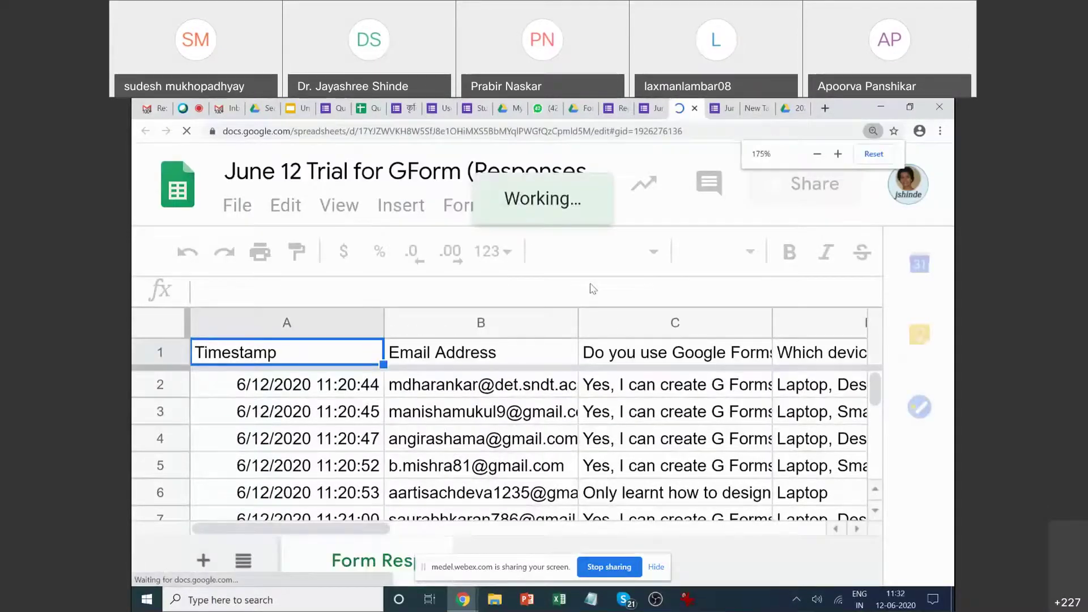
key("ctrl+minus")
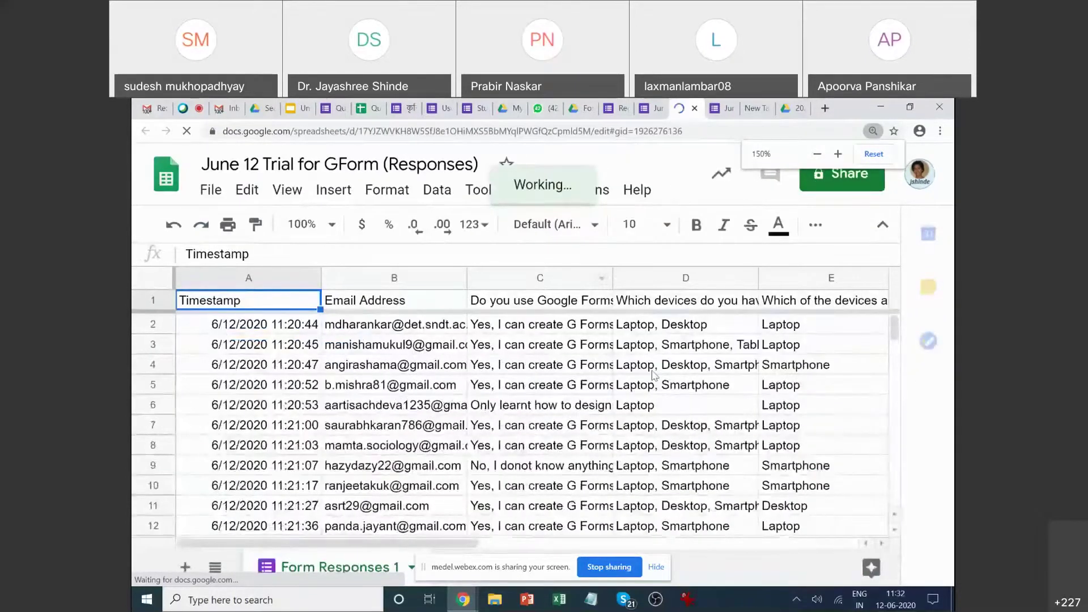
scroll(654, 372, "down", 2)
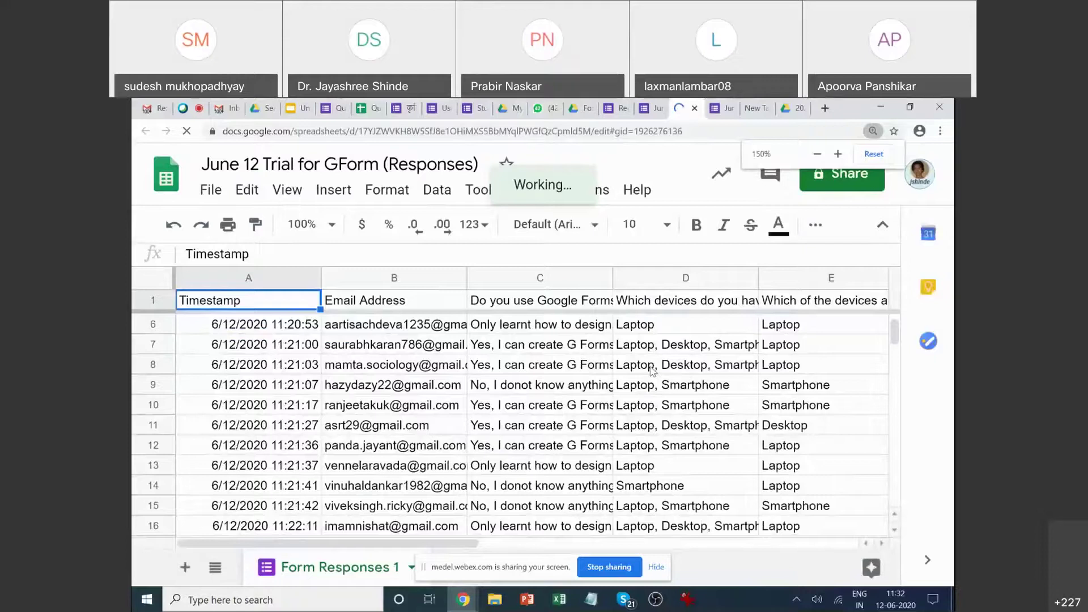
key("ctrl+minus")
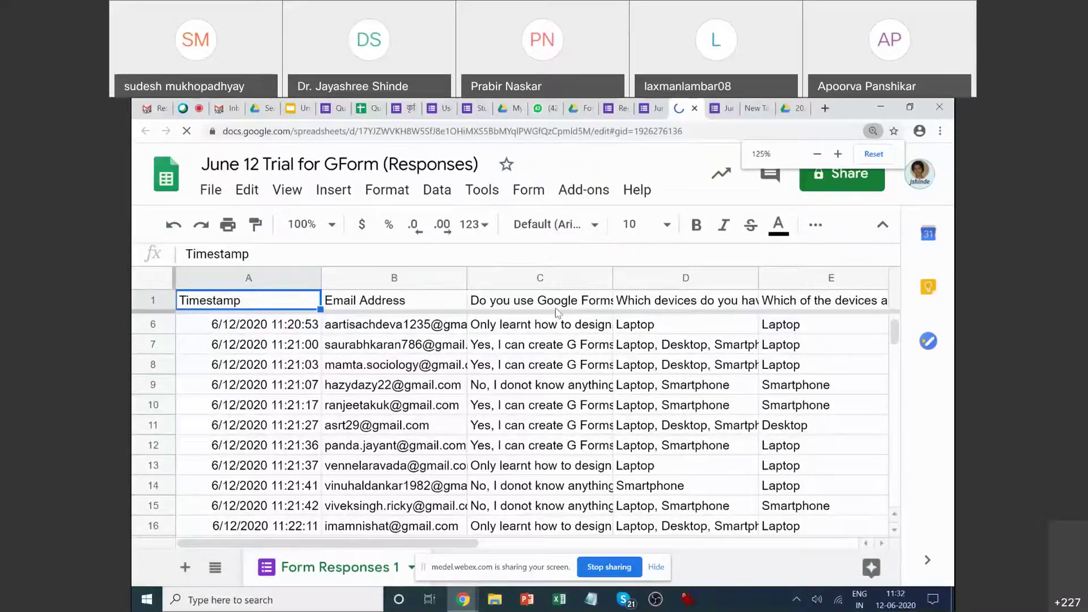
scroll(373, 435, "up", 2)
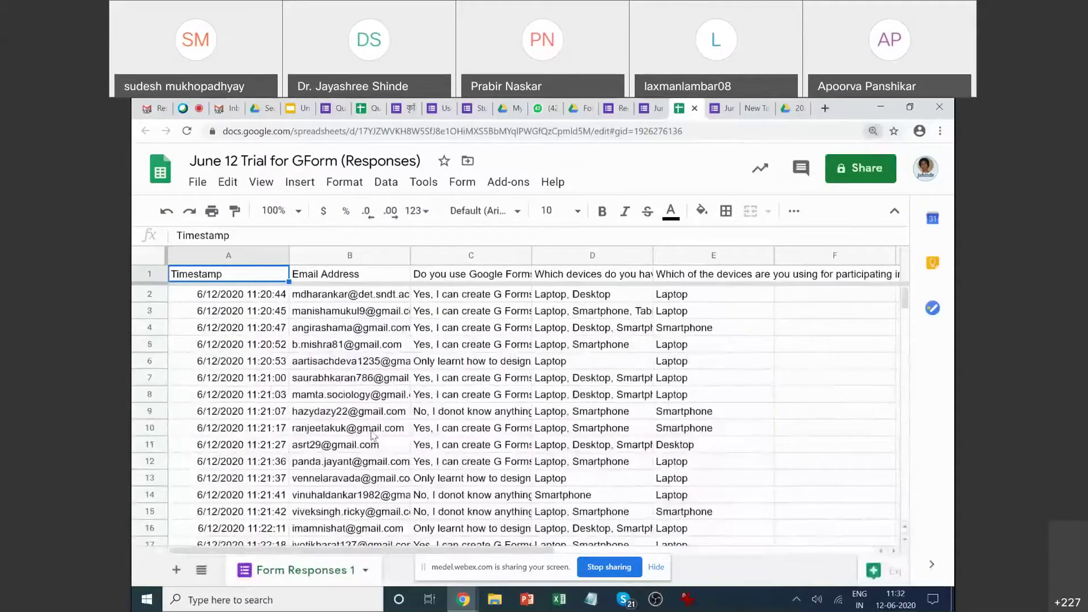
scroll(373, 435, "down", 15)
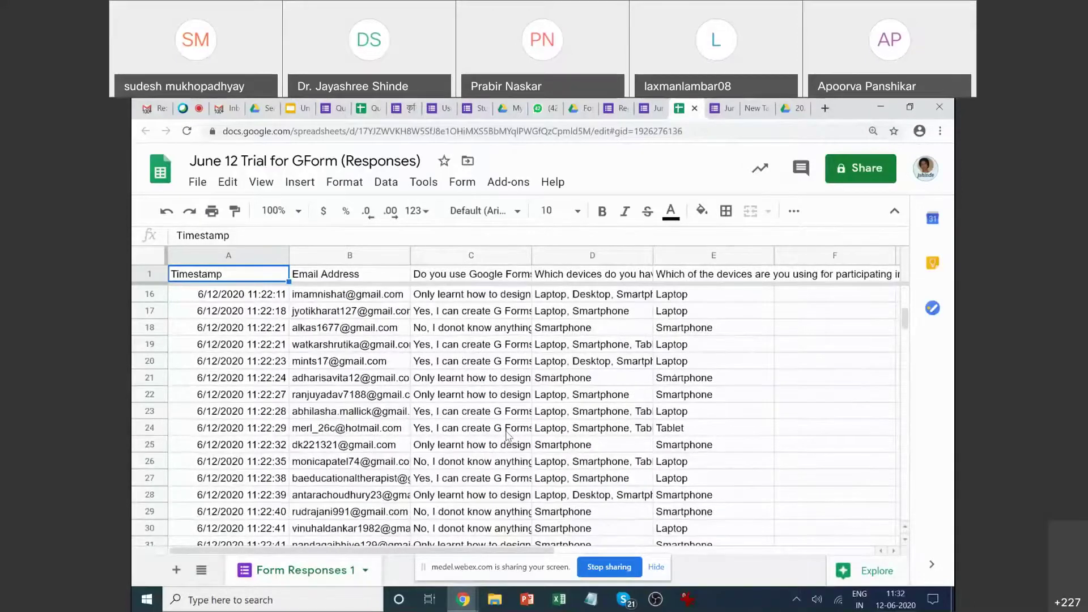
scroll(503, 438, "down", 2)
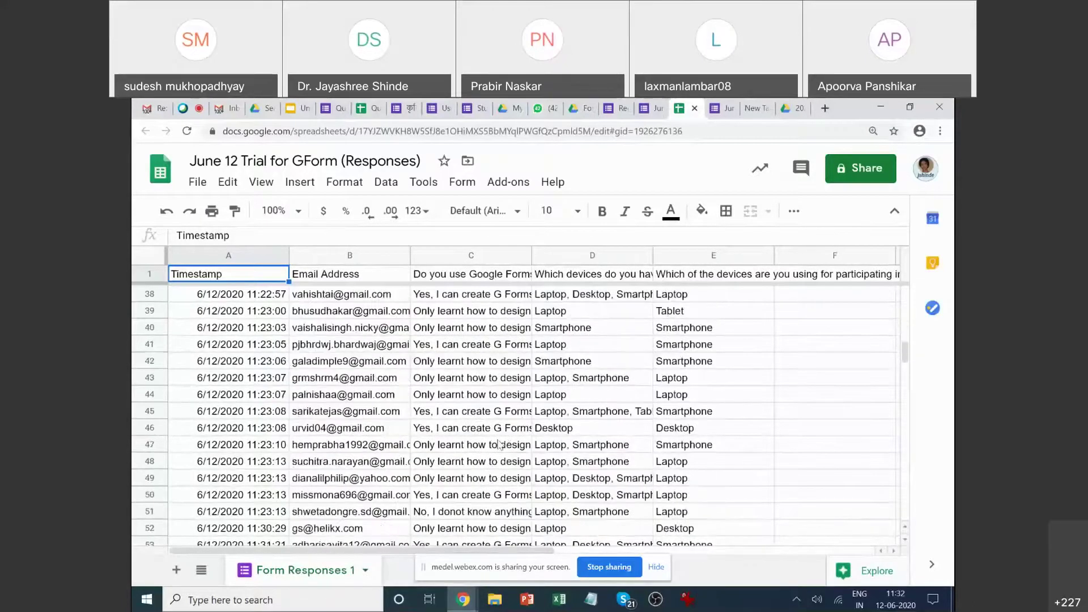
scroll(493, 447, "down", 2)
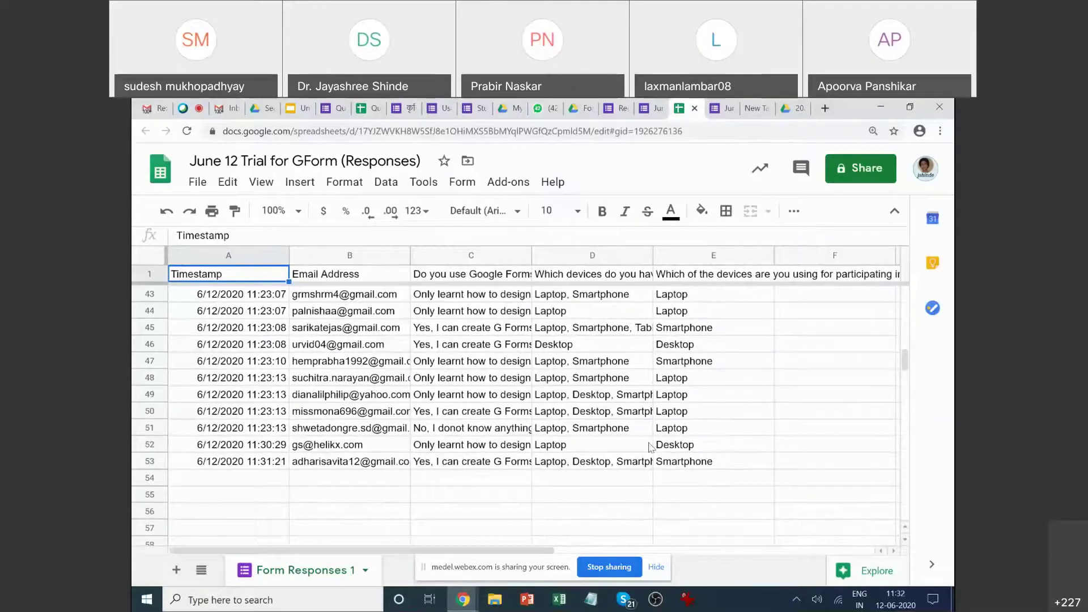
scroll(566, 442, "up", 18)
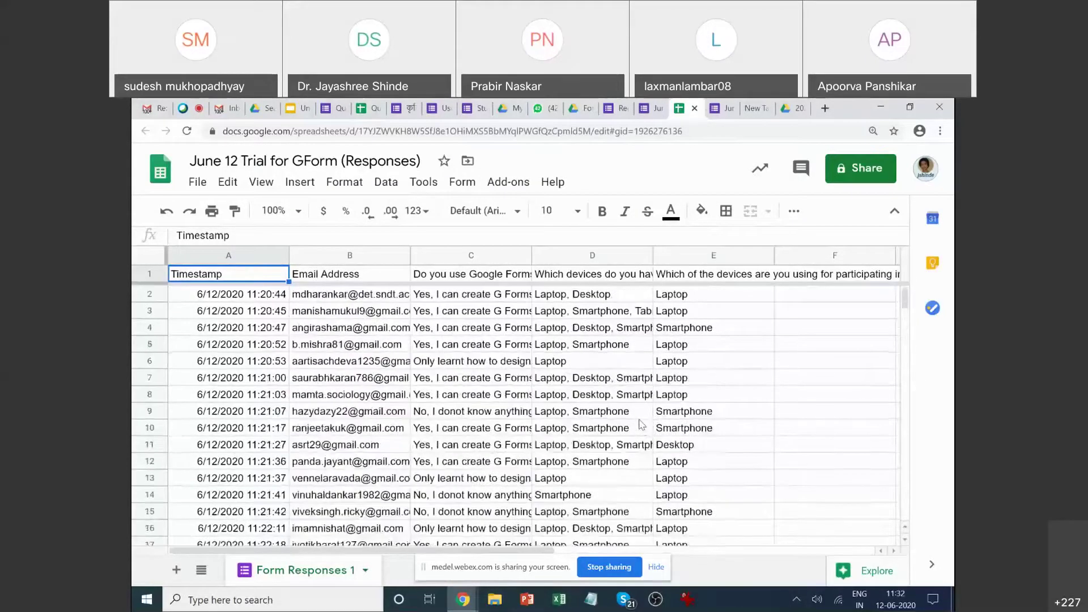
Create a filter on column C, the question about using Google Forms for data collection.
left_click(474, 253)
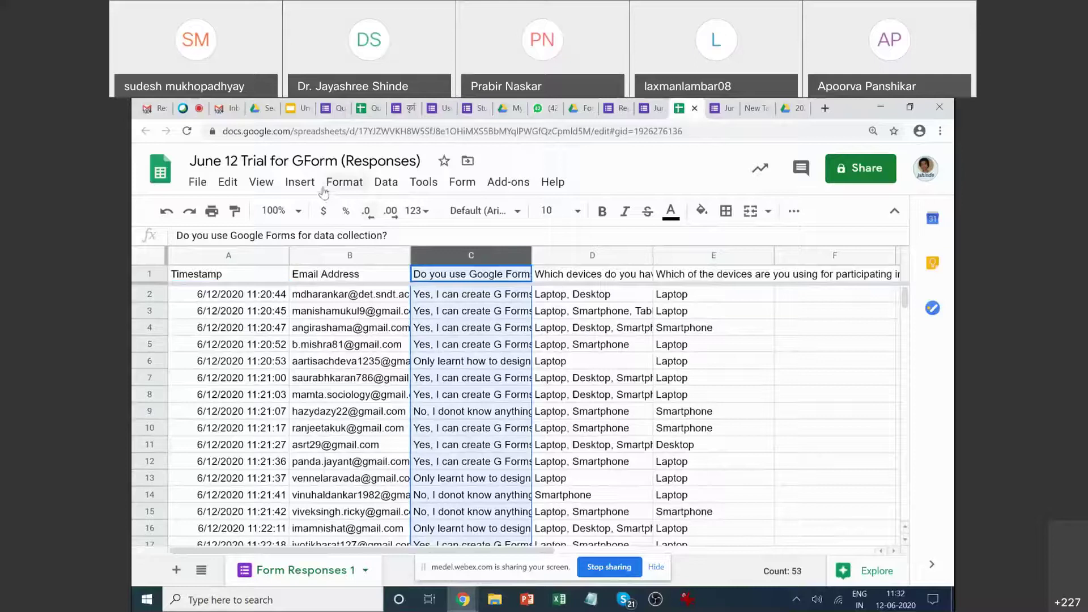
left_click(386, 182)
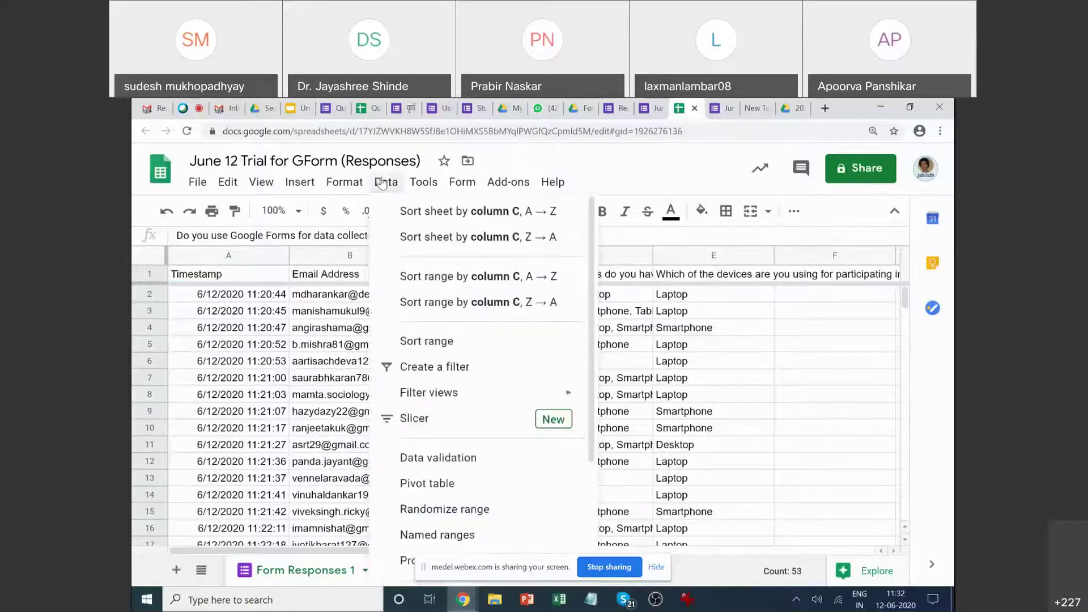
left_click(445, 366)
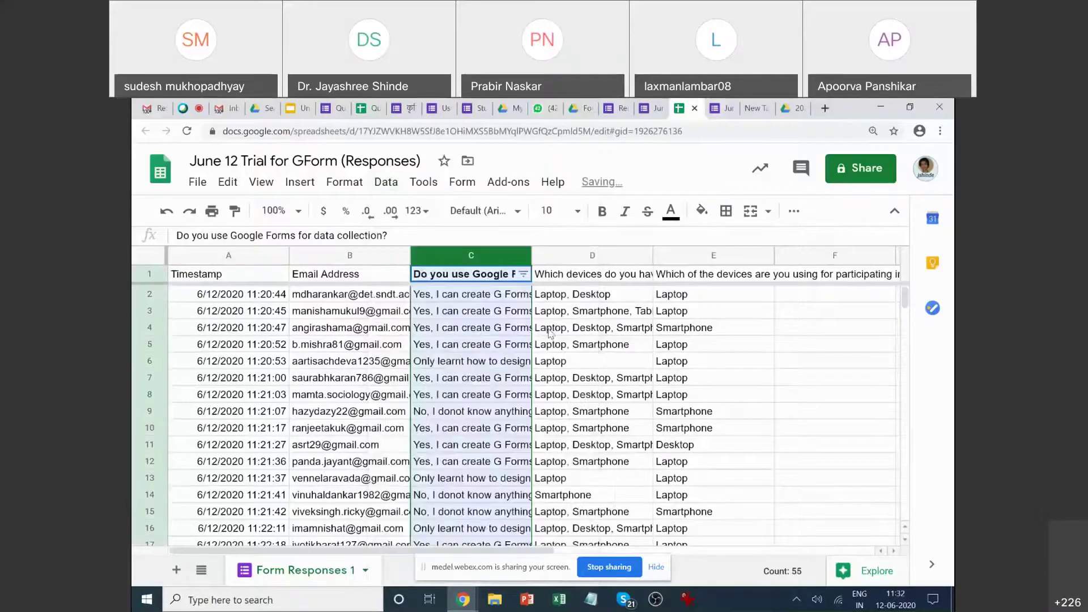
Turn off the filter on column C and create it again on the same column.
left_click(384, 180)
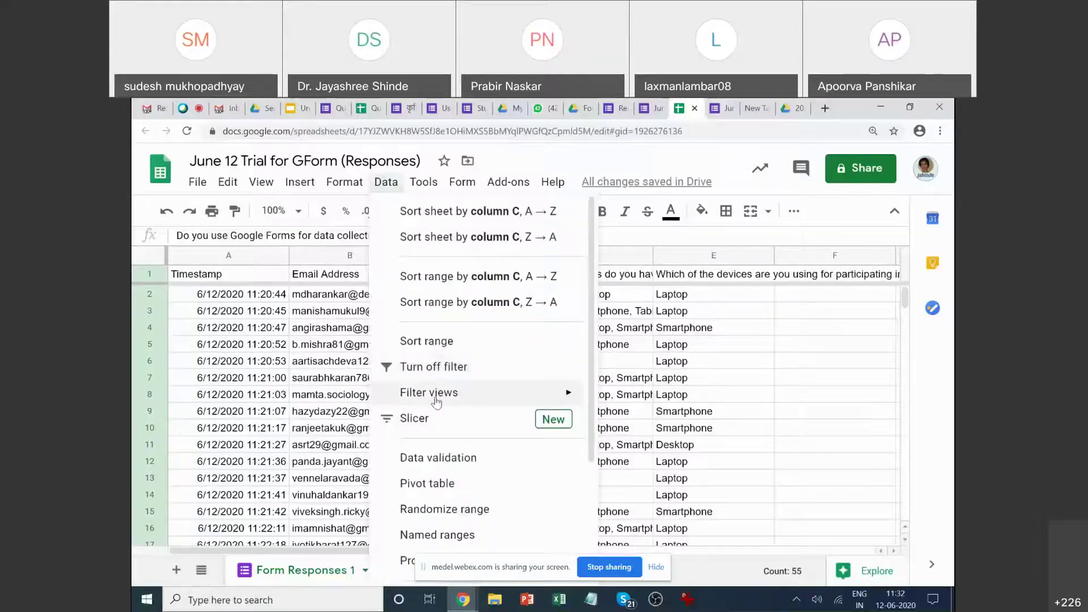
left_click(432, 378)
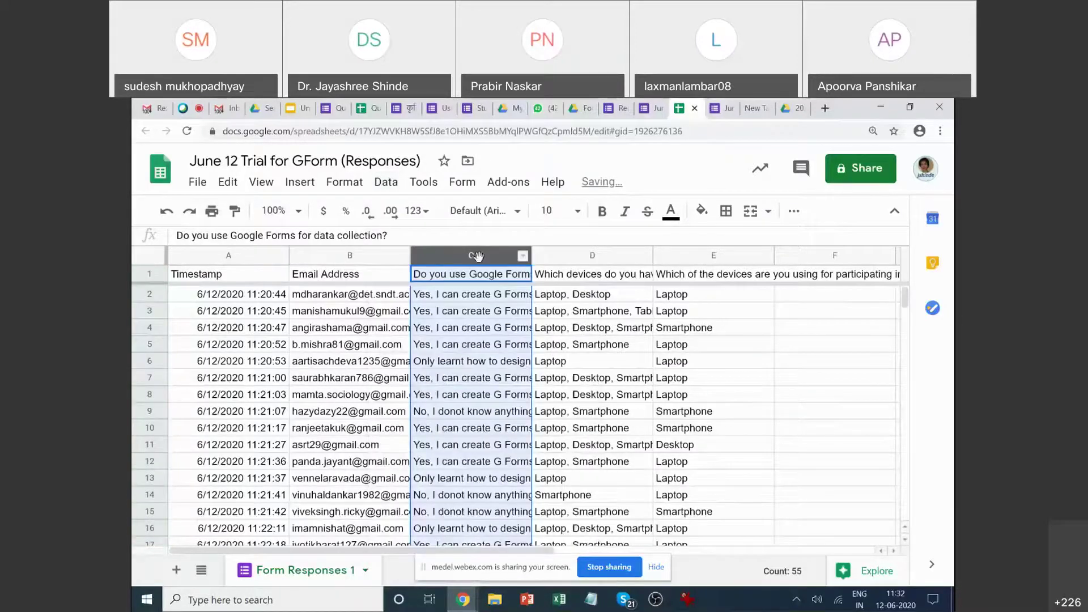
left_click(386, 182)
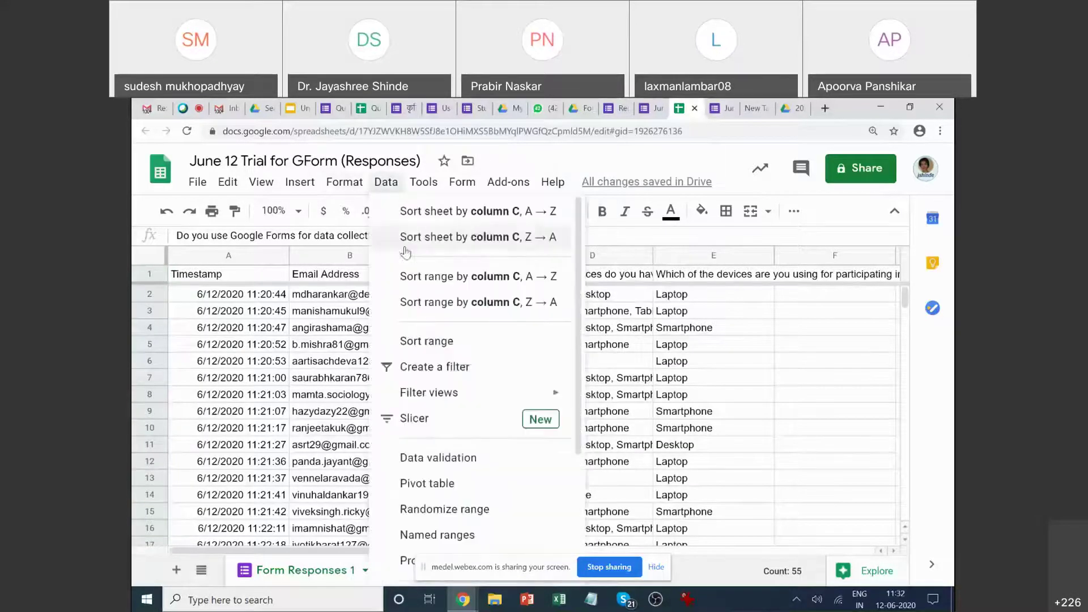
left_click(517, 367)
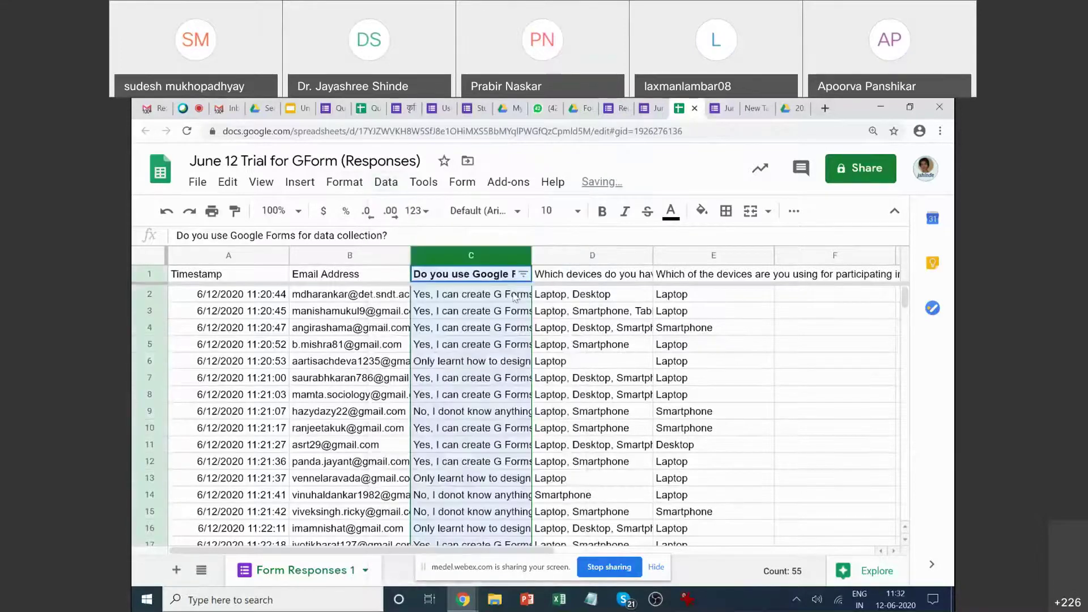
Filter column C by values, excluding the "Only learnt how to design" and "Yes, I can create G Forms" answers.
left_click(515, 296)
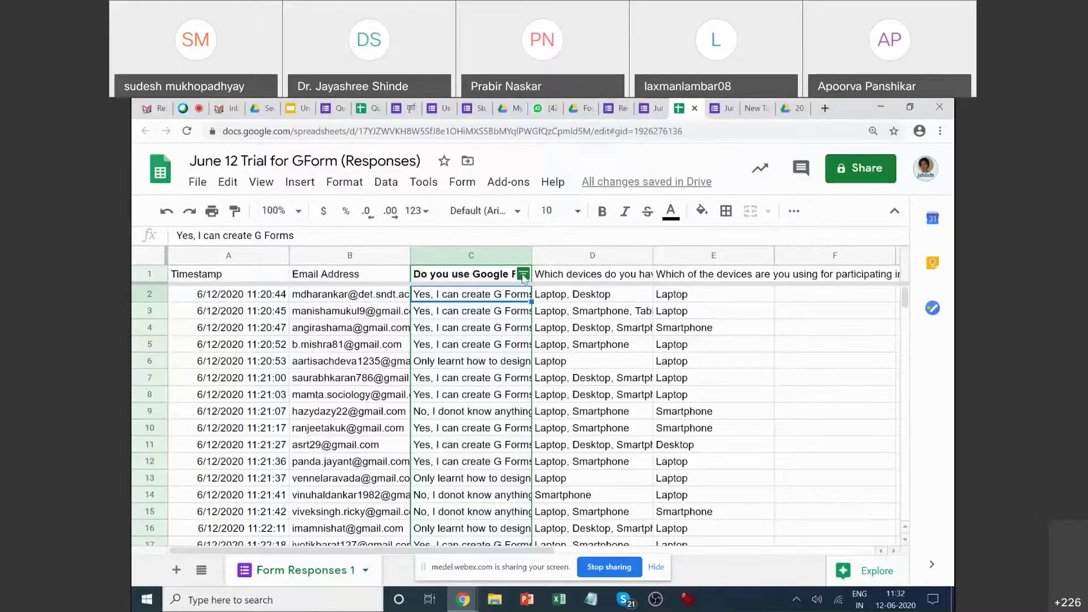
left_click(522, 276)
scroll(479, 333, "down", 3)
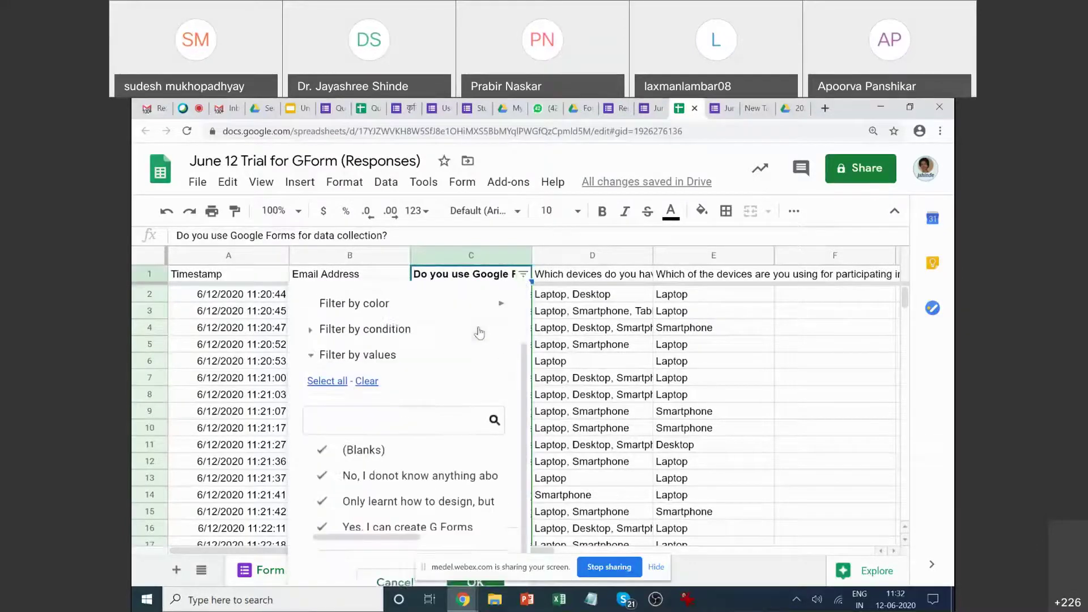
scroll(479, 333, "down", 1)
left_click(416, 446)
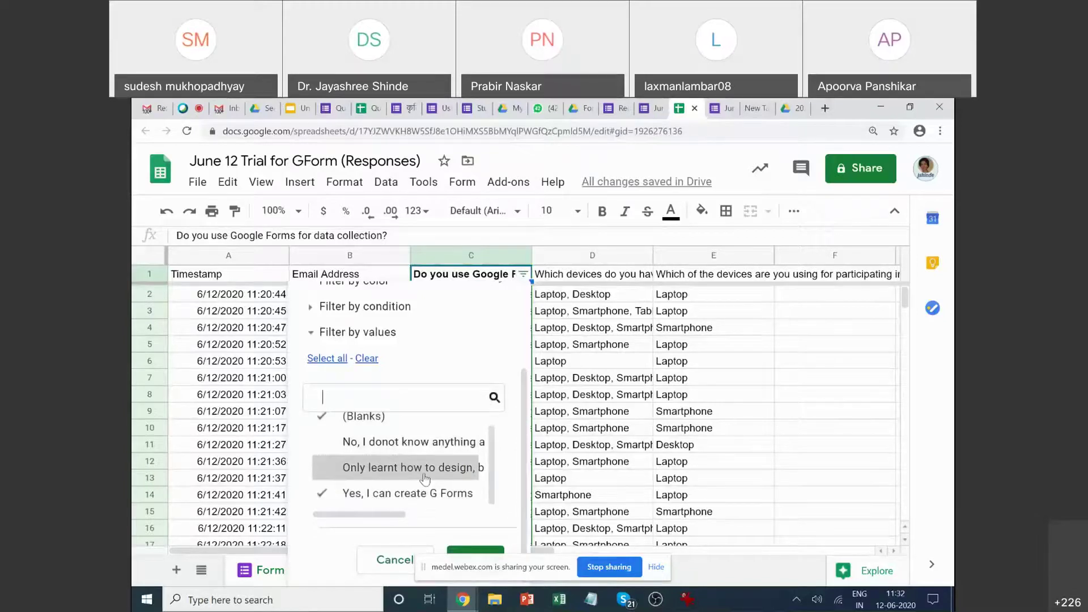
left_click(419, 442)
left_click(420, 493)
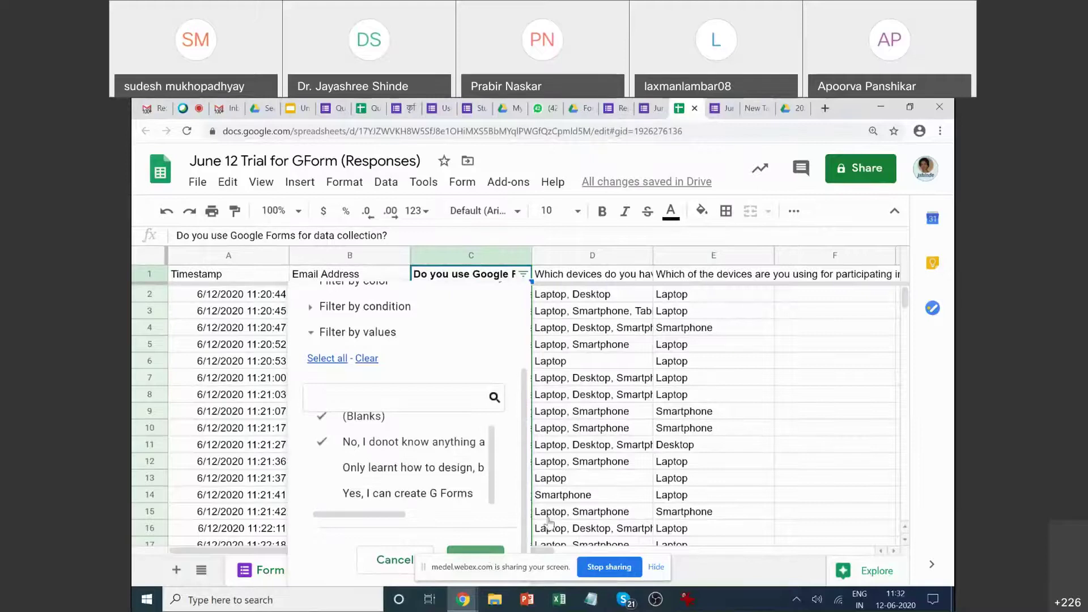
left_click(475, 556)
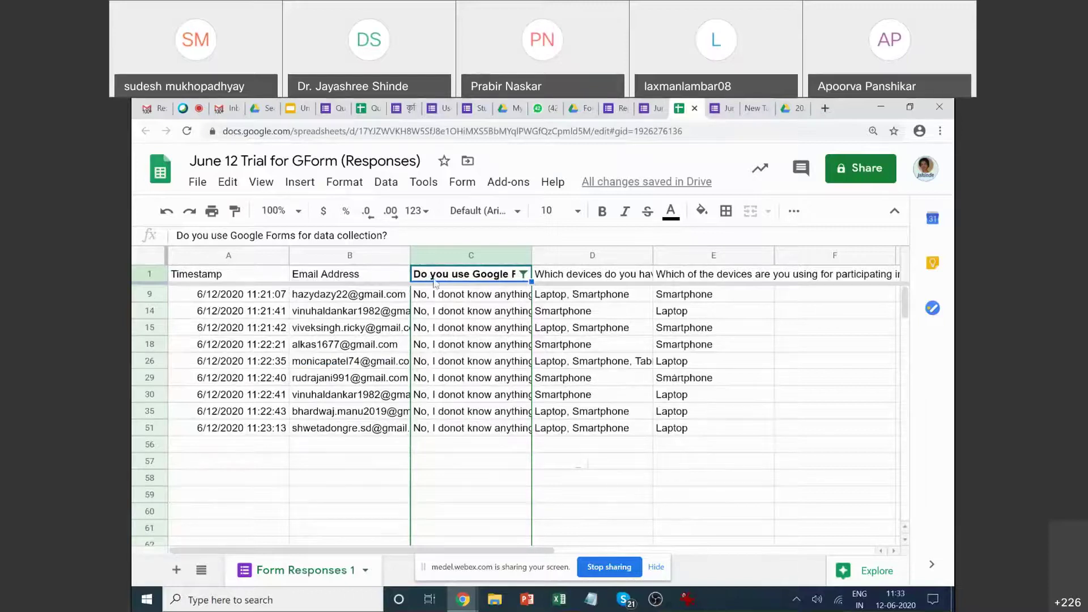
Reset the column C filter by selecting all its values so every response is included.
left_click(606, 253)
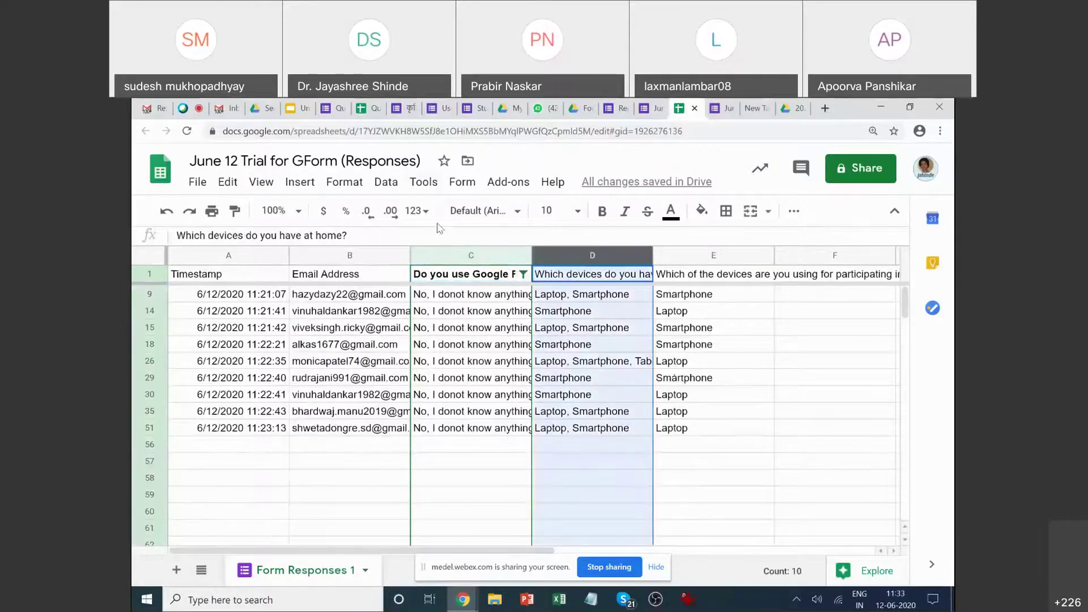
left_click(385, 183)
left_click(522, 273)
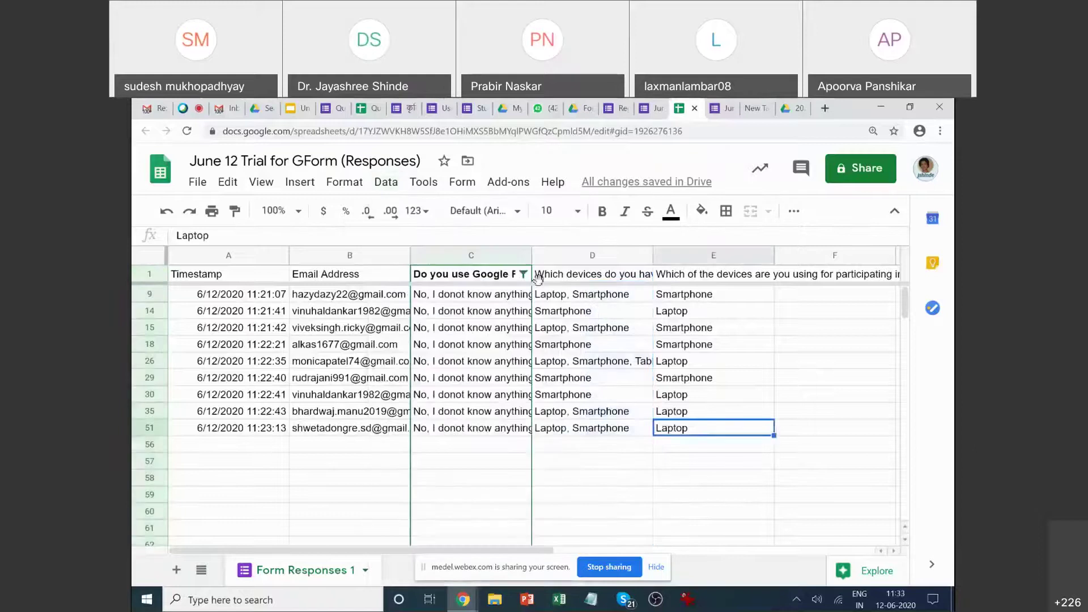
left_click(522, 274)
scroll(366, 454, "down", 2)
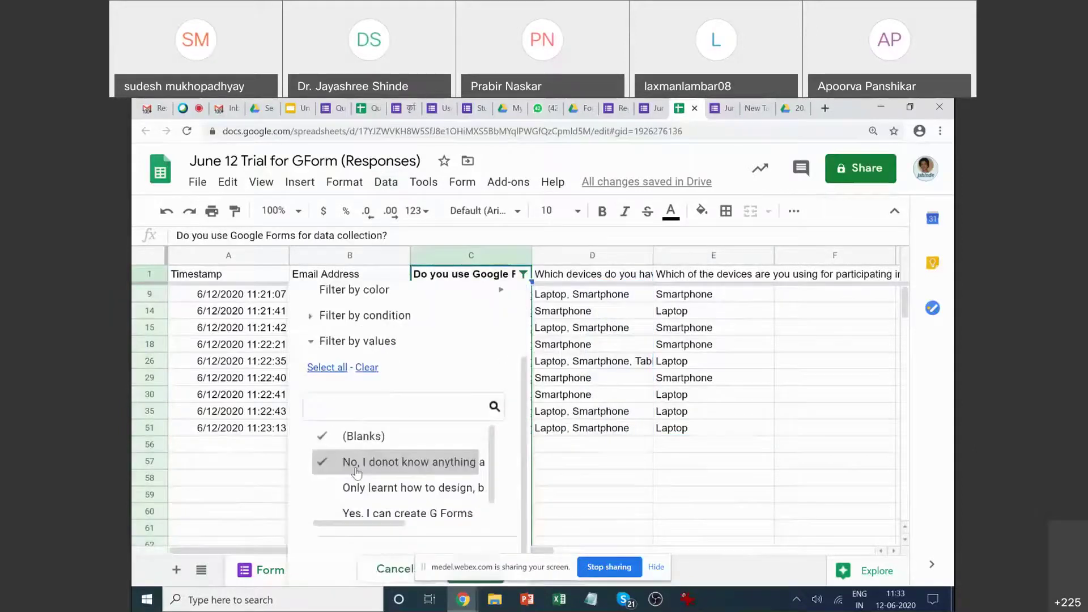
left_click(320, 357)
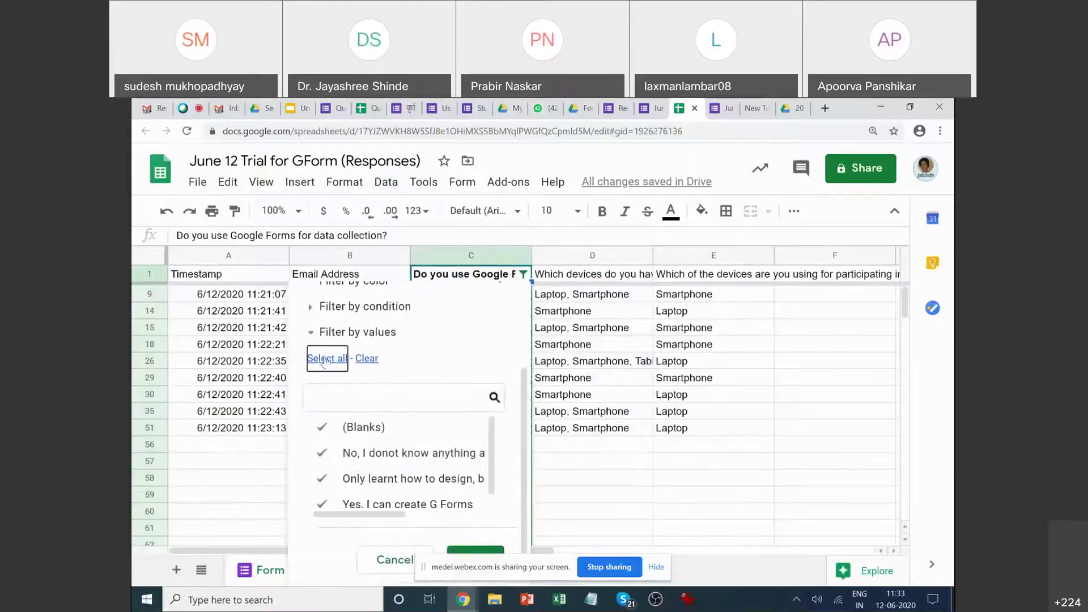
left_click(471, 553)
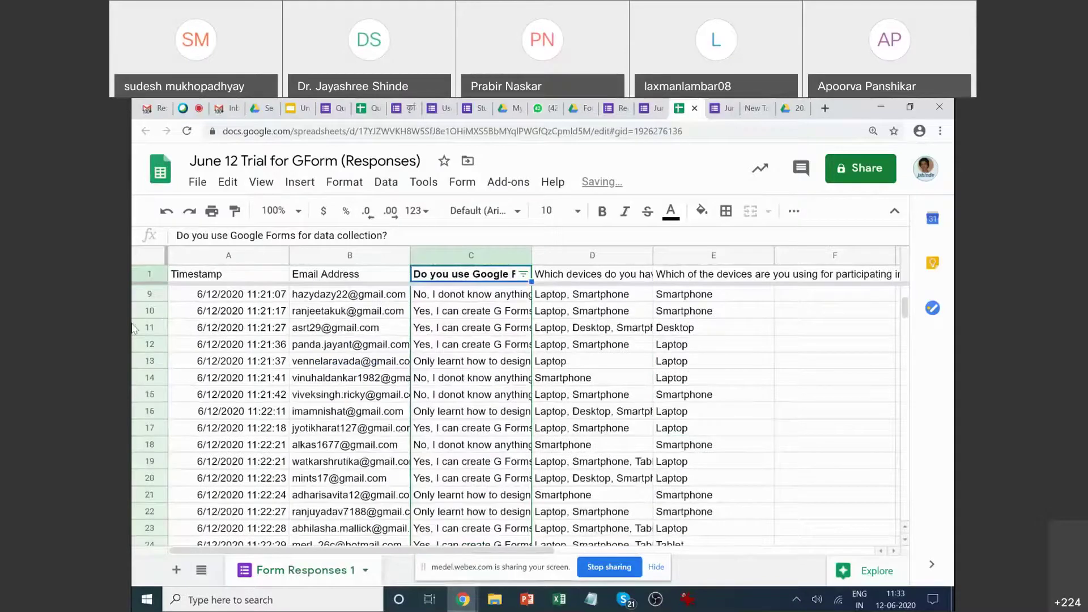
Apply the column C filter again with every answer value selected.
left_click(636, 259)
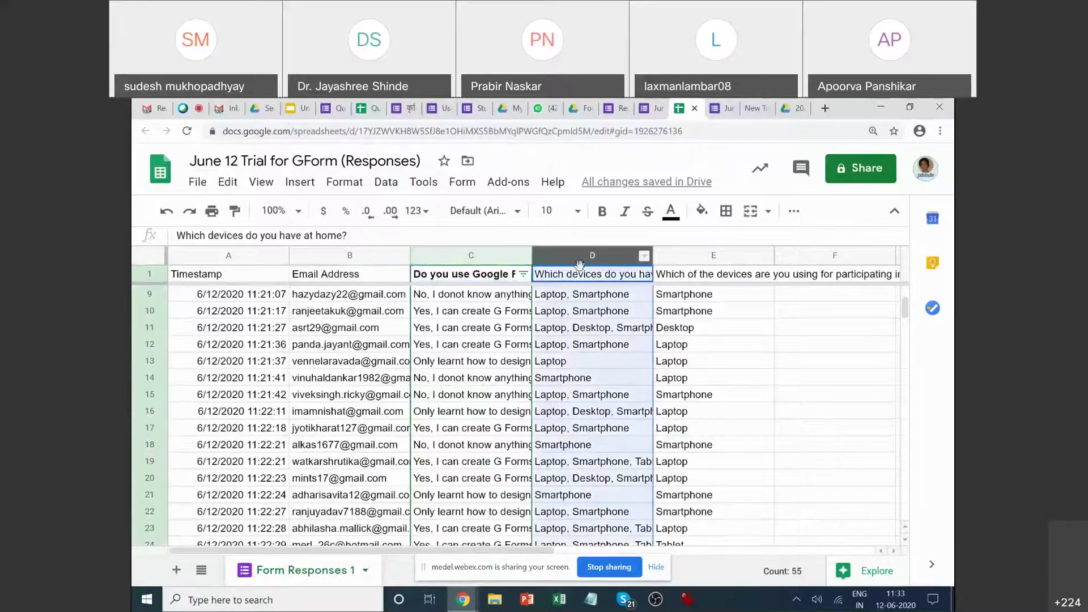
left_click(523, 276)
scroll(393, 389, "down", 3)
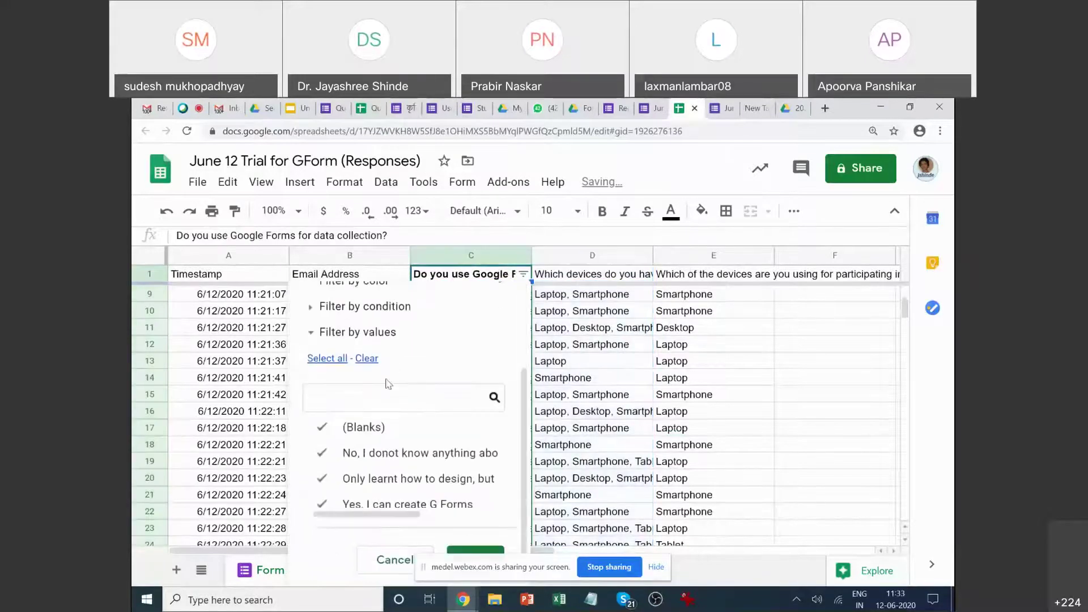
left_click(332, 359)
scroll(355, 493, "down", 1)
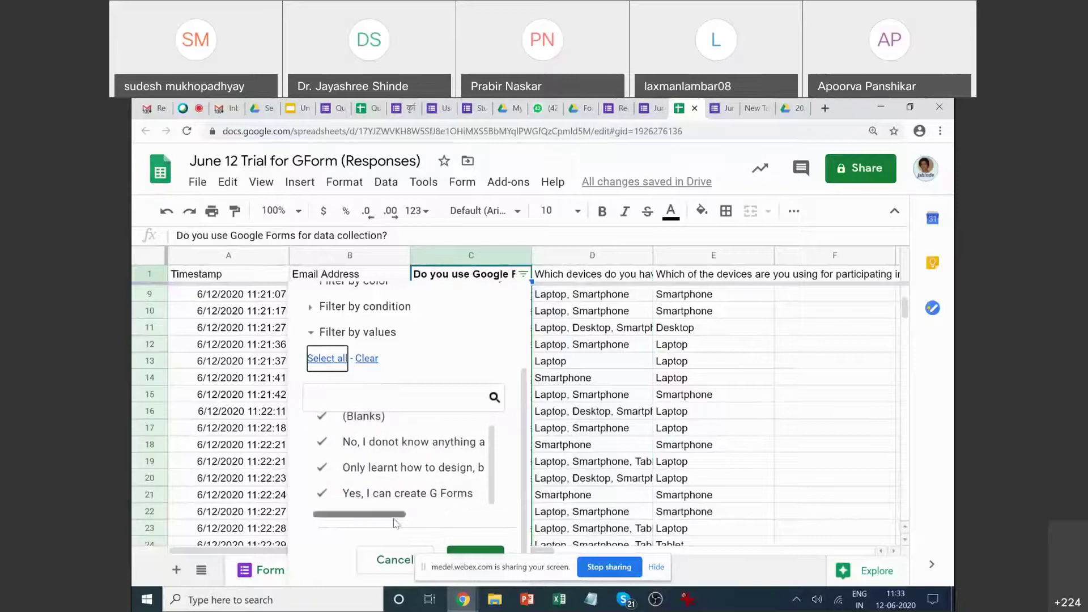
left_click(476, 556)
Turn off the filter on column C and create one on column D, the question about devices at home.
left_click(598, 258)
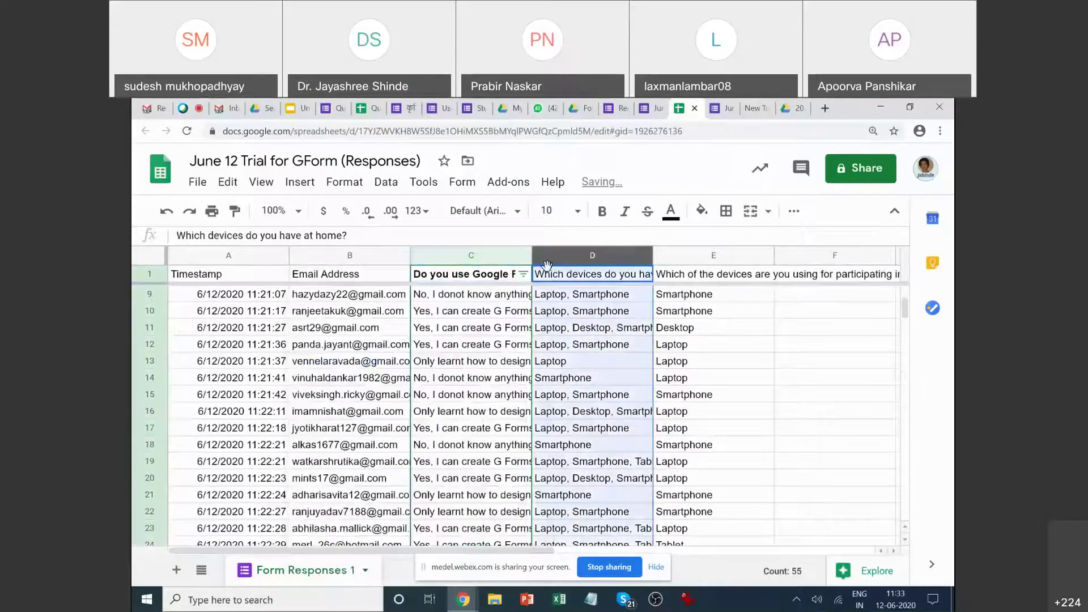
left_click(476, 256)
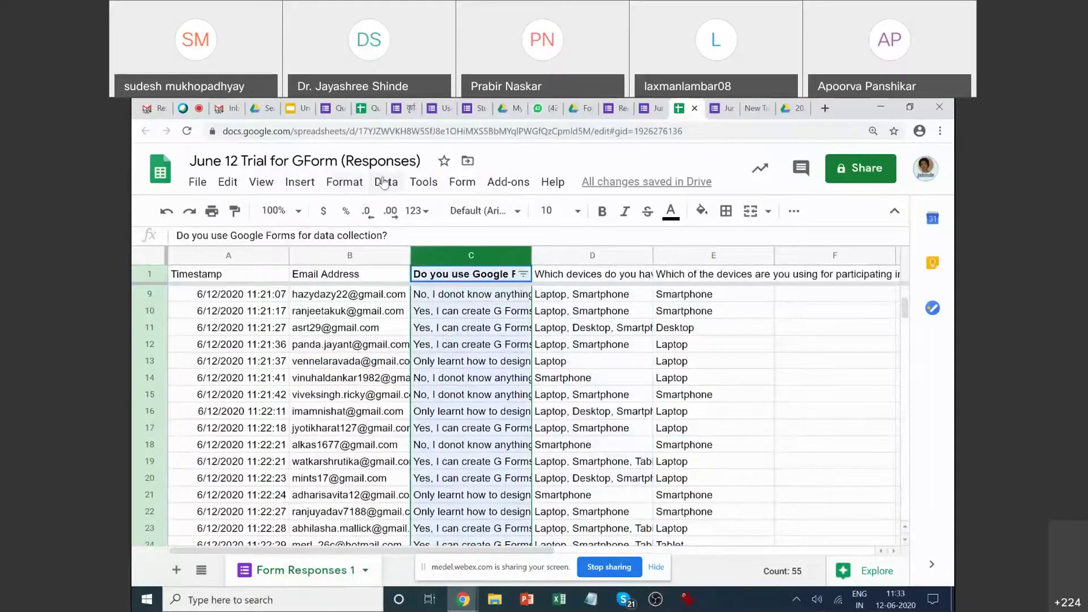
left_click(386, 182)
left_click(439, 367)
left_click(626, 349)
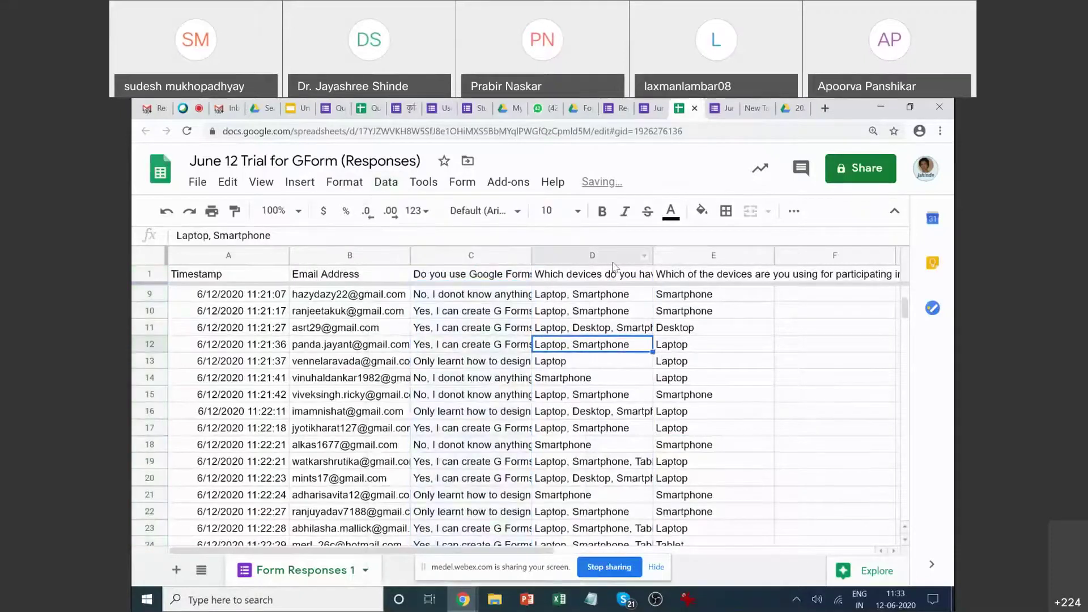
left_click(601, 256)
left_click(386, 182)
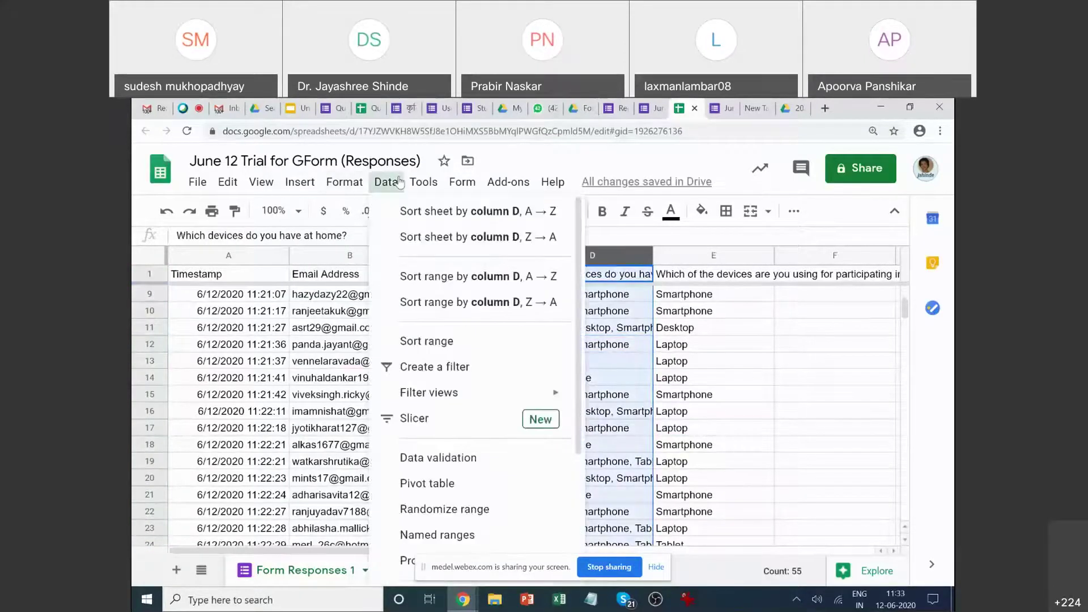
left_click(474, 368)
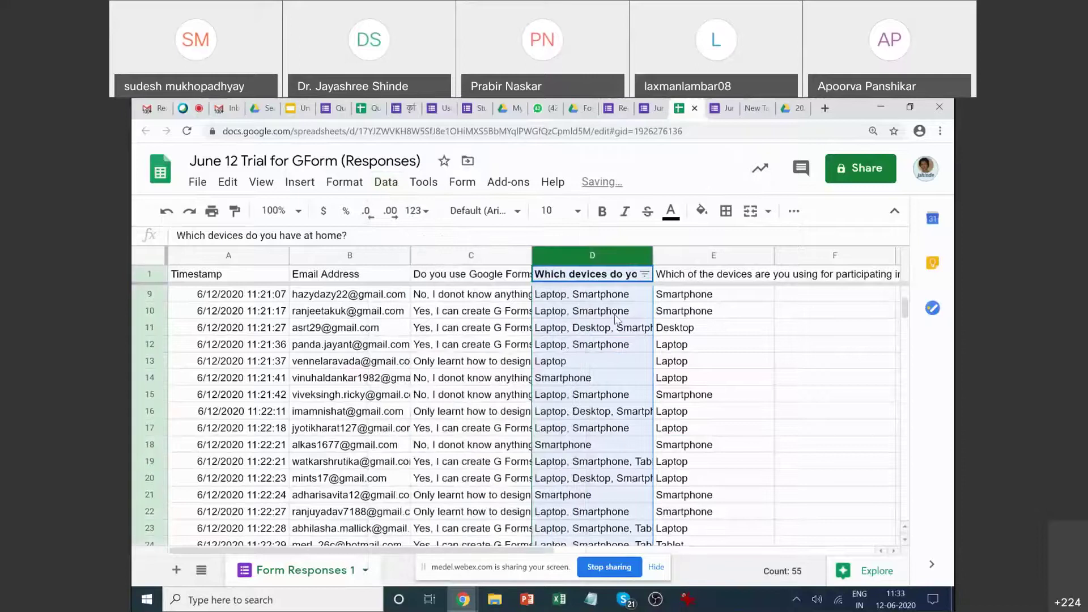
Filter column D by values, keeping only the "Laptop, Desktop, Smartphone, Tablet" answer.
left_click(644, 274)
scroll(528, 401, "down", 3)
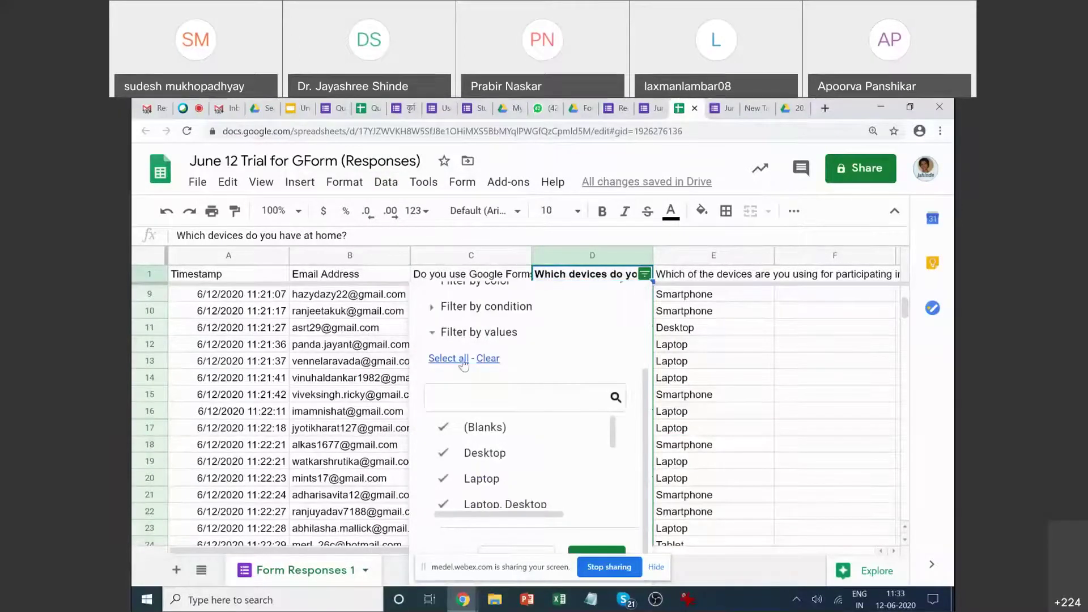
left_click(487, 359)
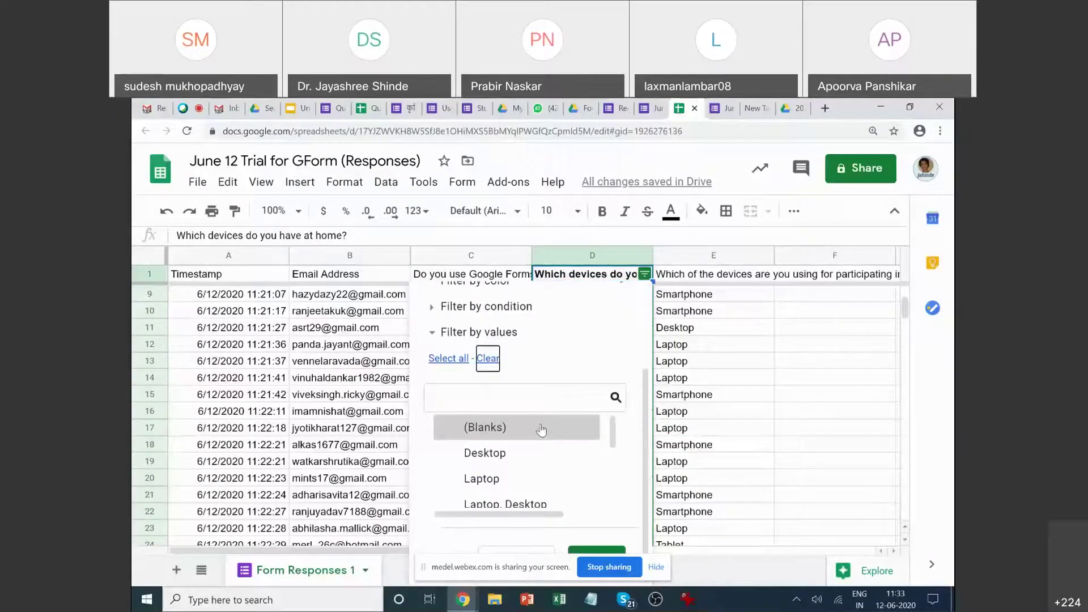
scroll(541, 431, "down", 3)
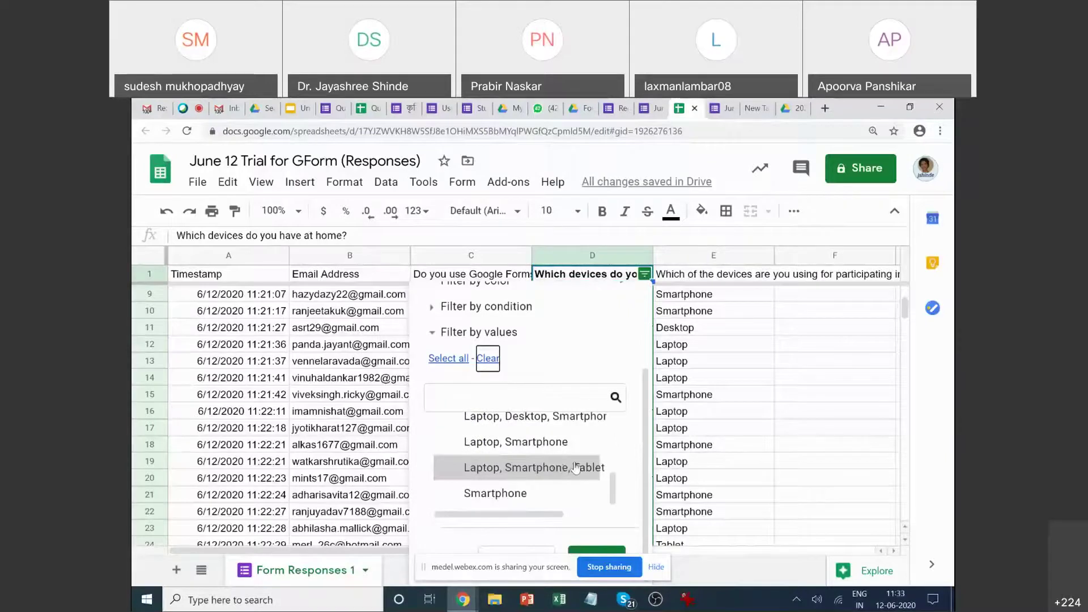
scroll(562, 435, "up", 1)
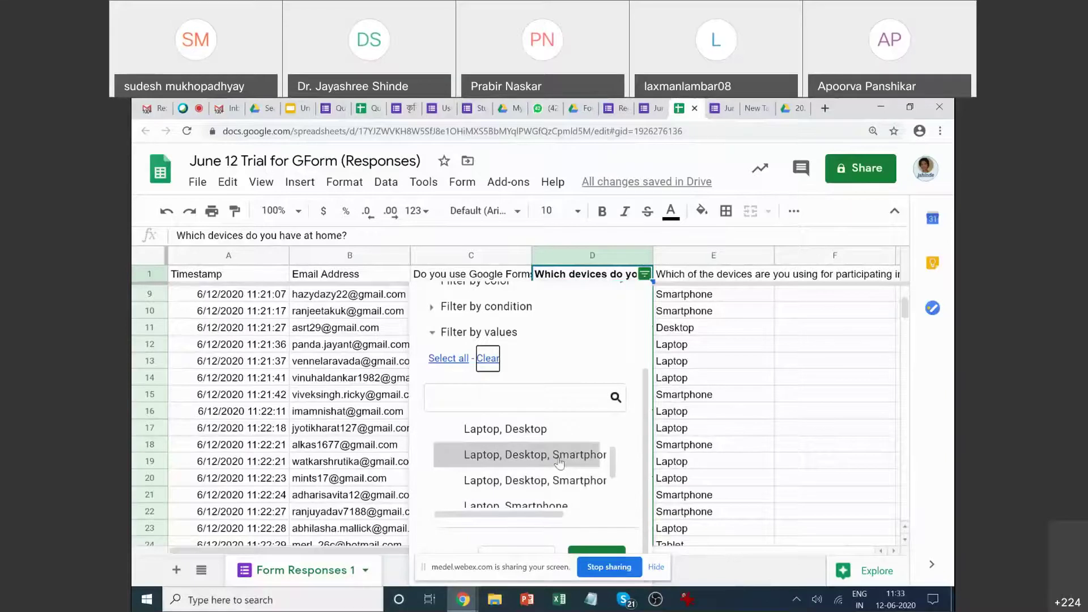
scroll(575, 480, "right", 2)
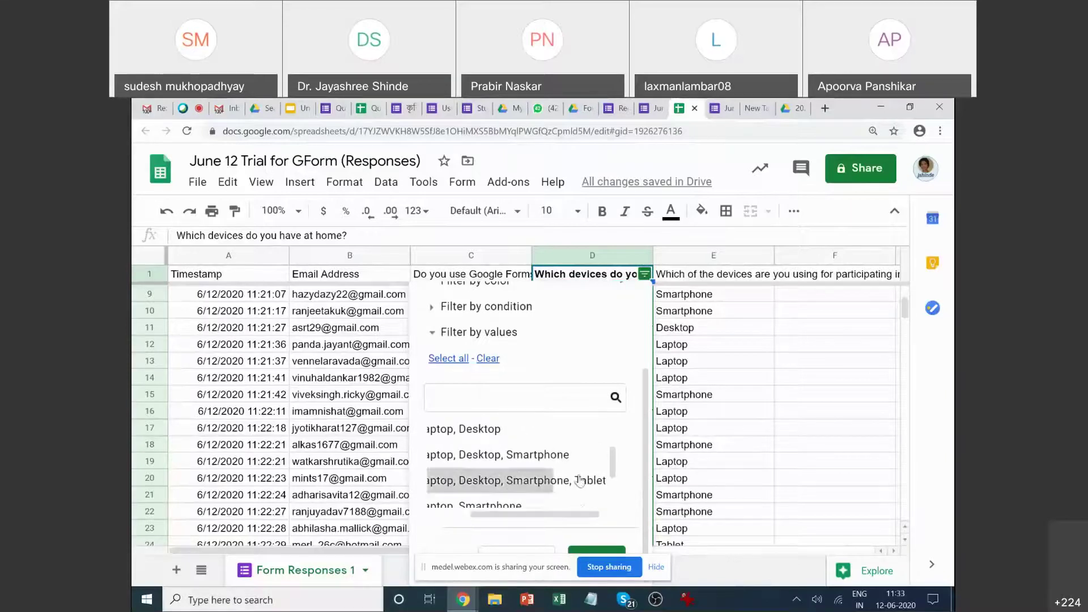
scroll(585, 492, "down", 2)
left_click_drag(564, 514, 528, 514)
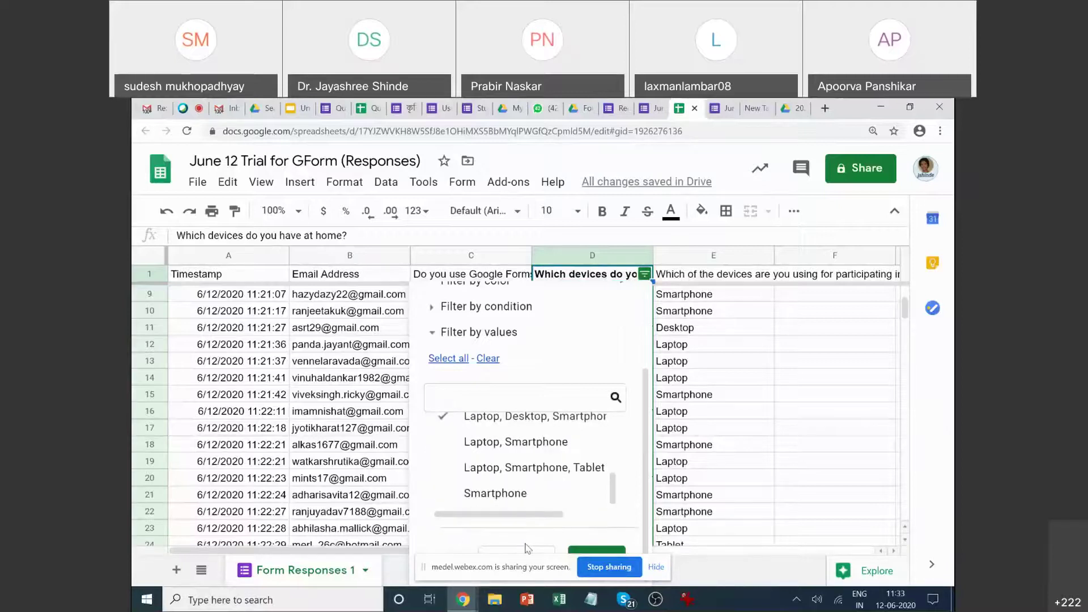
left_click(596, 552)
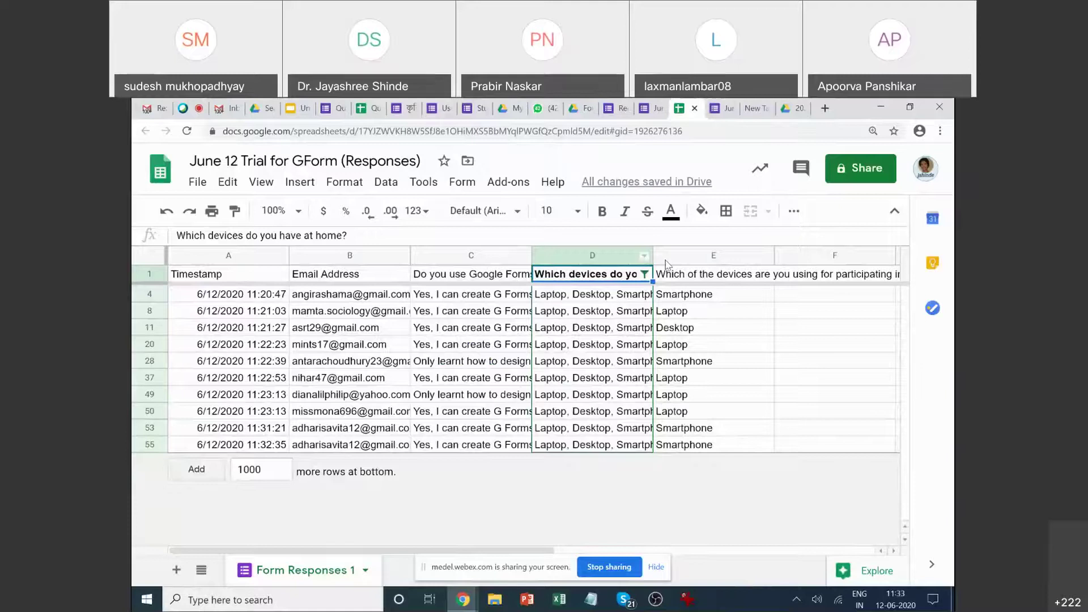
Widen column D to fit its question and full answers, and narrow the Email Address column.
left_click_drag(653, 249, 774, 245)
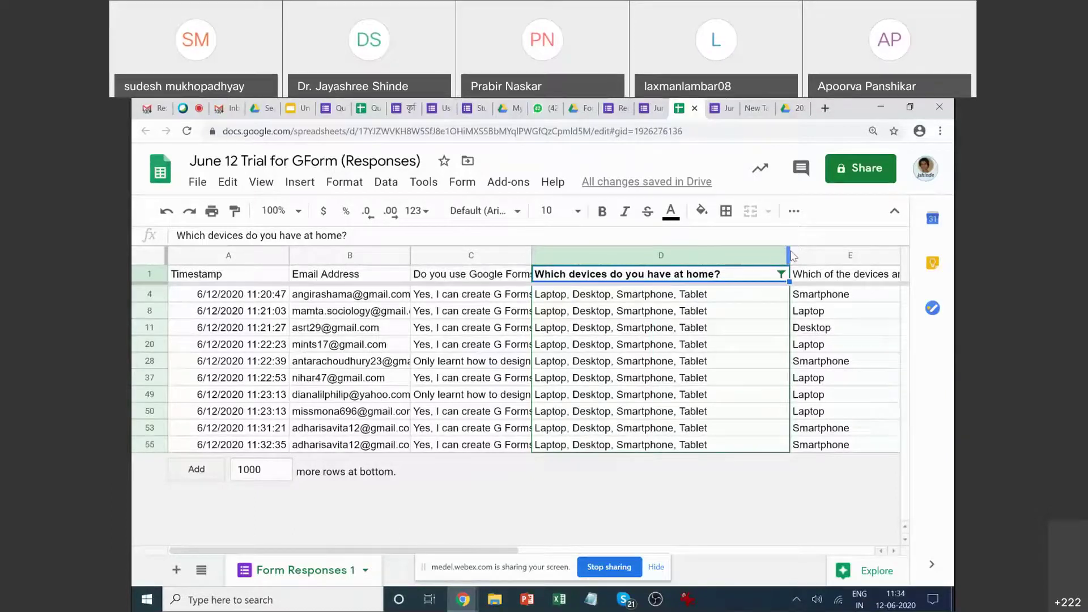
left_click_drag(788, 250, 729, 250)
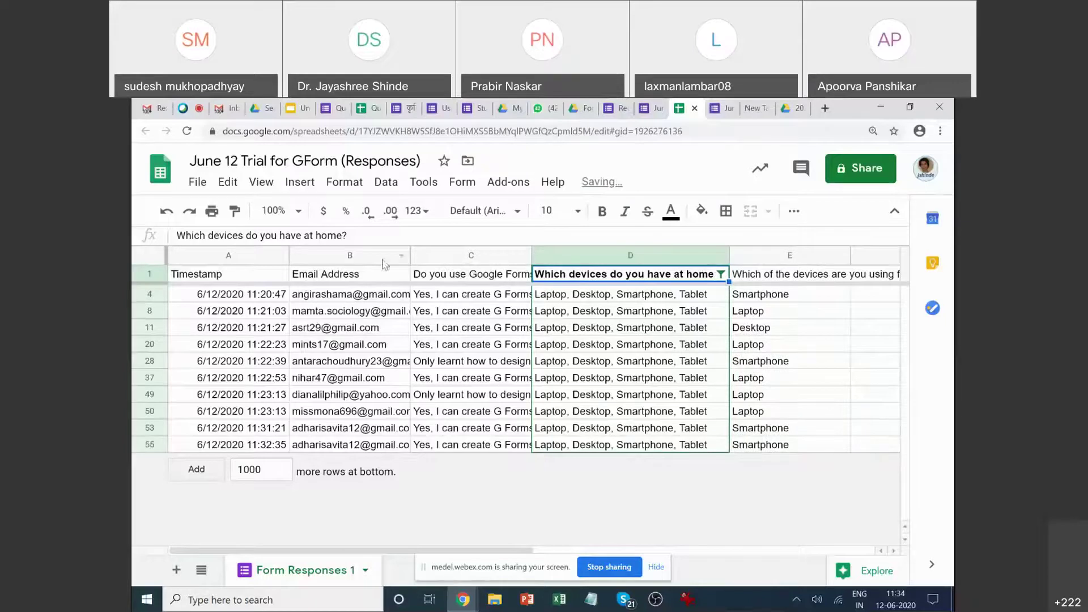
left_click_drag(409, 247, 310, 249)
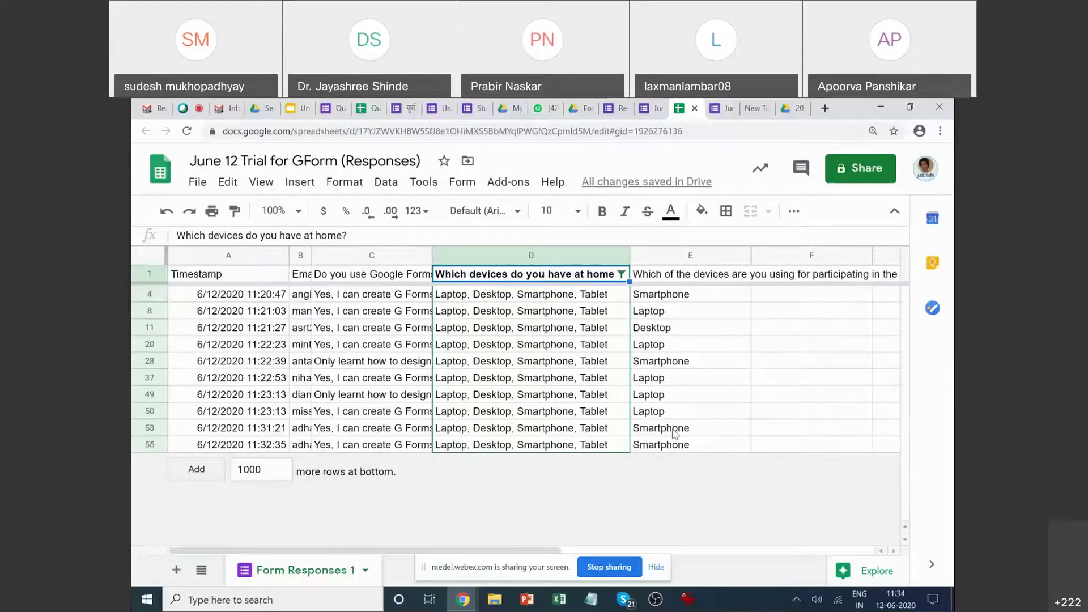
Compare the devices used for the session in column E with the devices at home in column D.
left_click(660, 298)
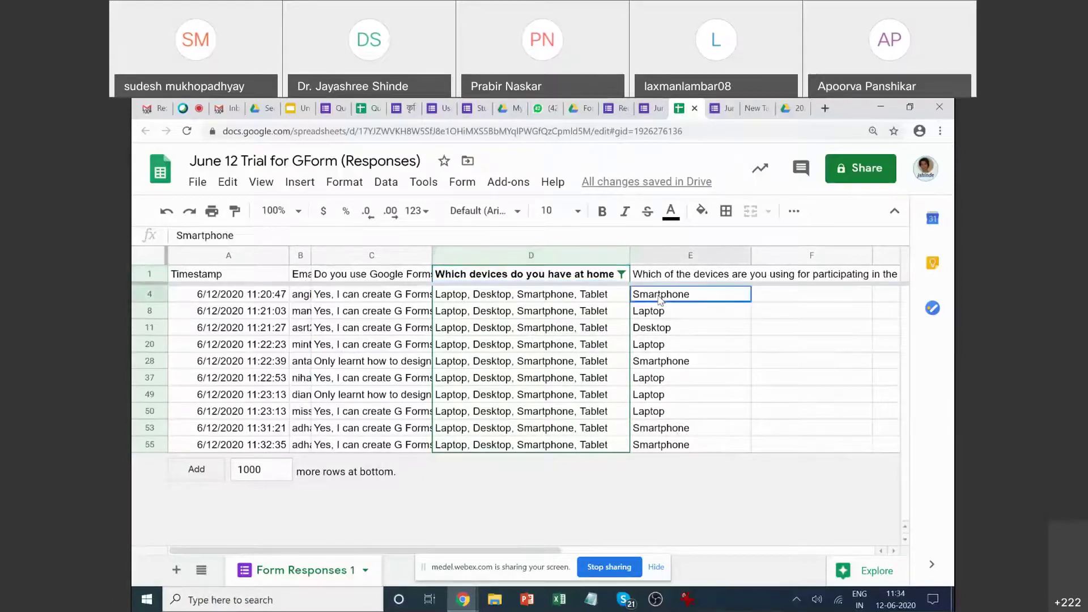
left_click(674, 364)
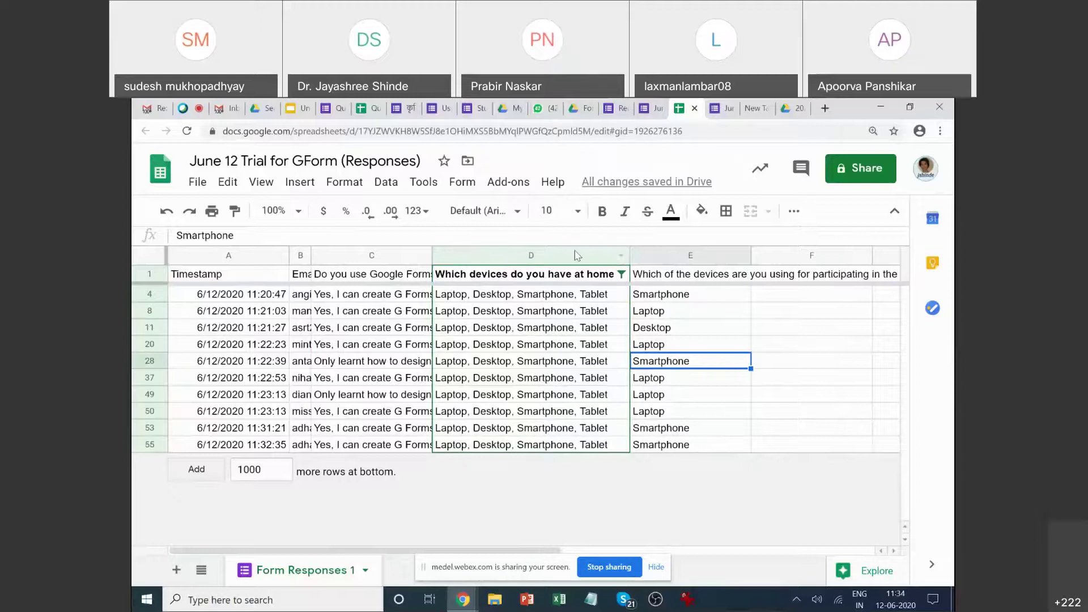
left_click(650, 298)
left_click(670, 365)
left_click(668, 256)
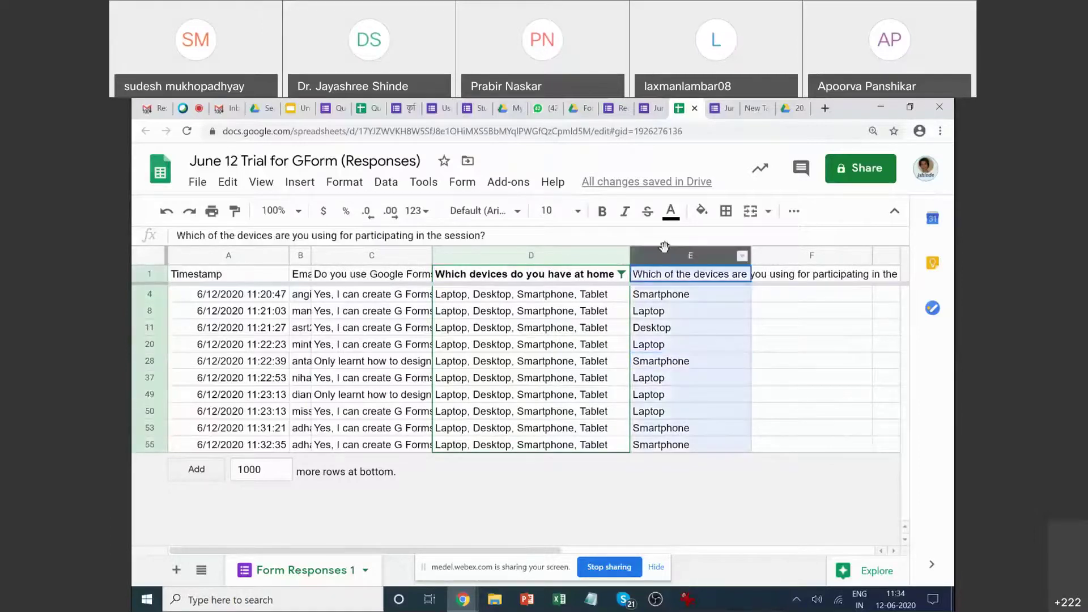
left_click(552, 256)
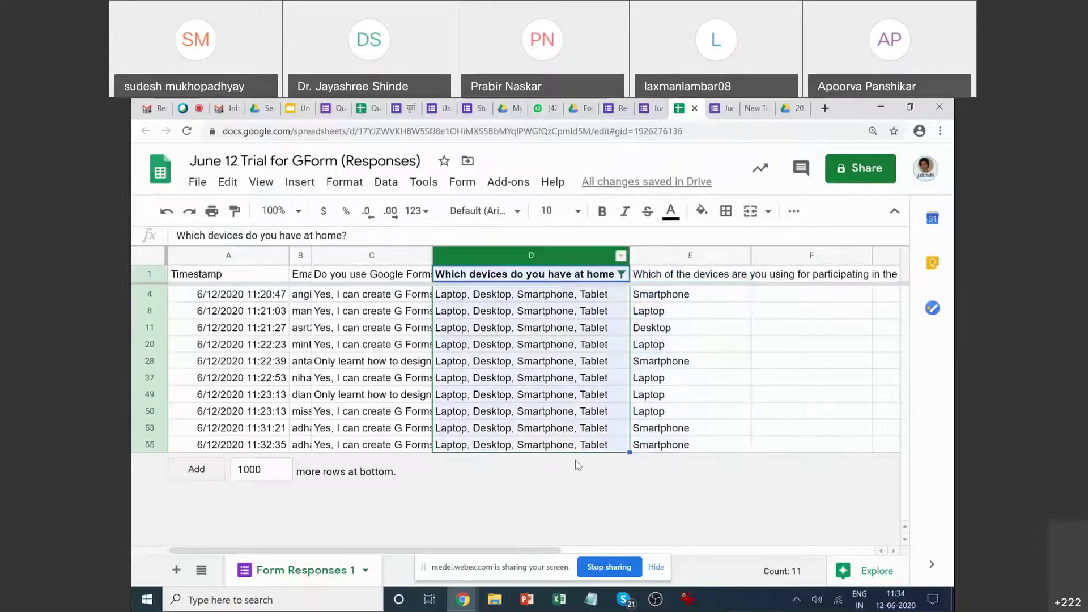
left_click(670, 256)
left_click(386, 182)
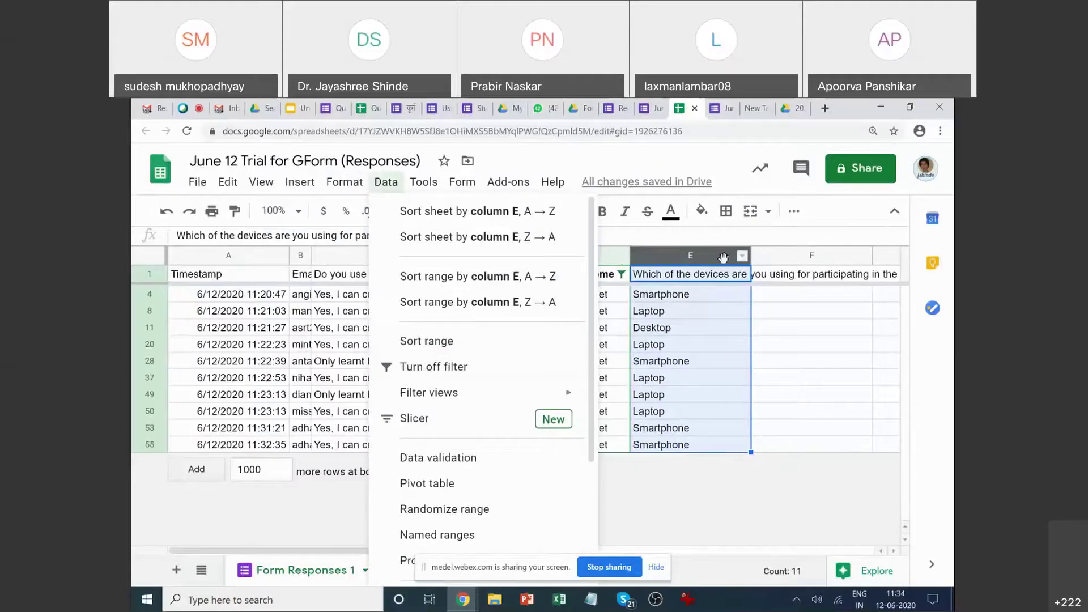
key("Escape")
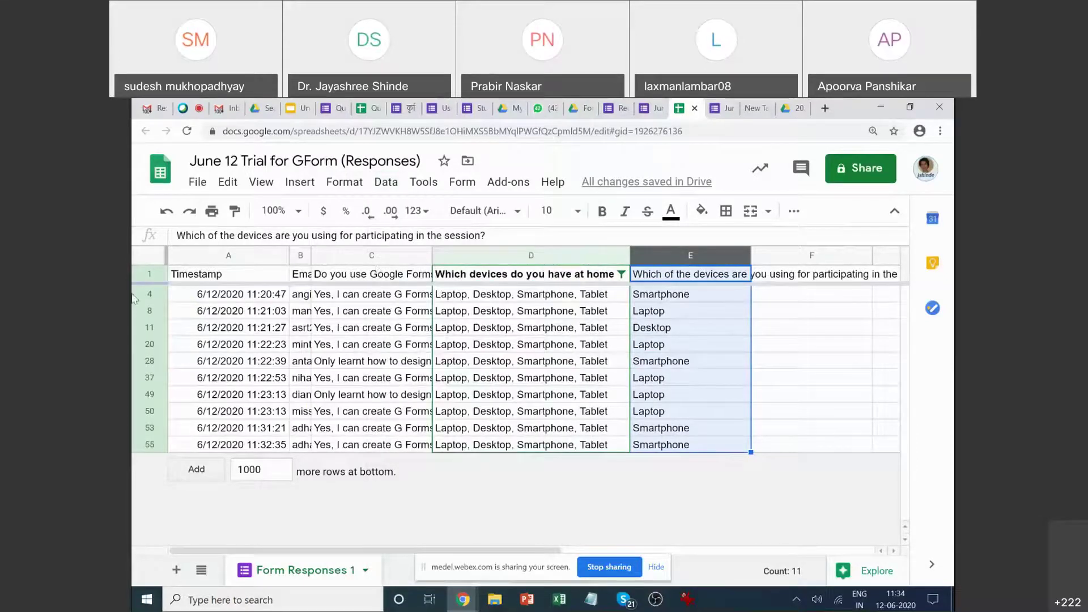
Replace the column D filter with one filter covering both device questions in columns D and E.
left_click(227, 274)
left_click(531, 274)
left_click(690, 444, "shift")
left_click(386, 181)
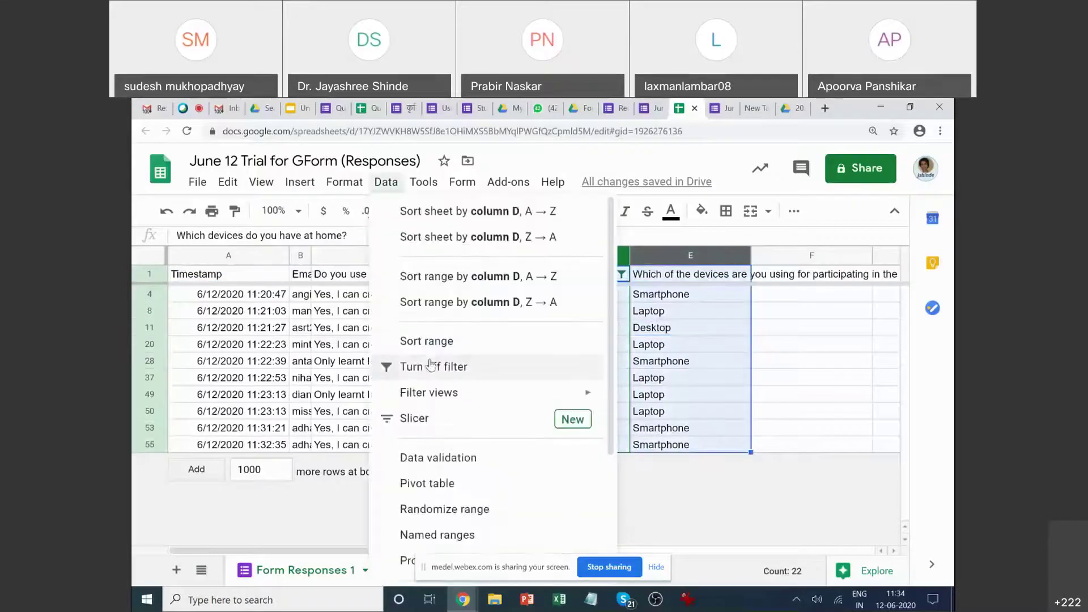
left_click(432, 366)
left_click(386, 181)
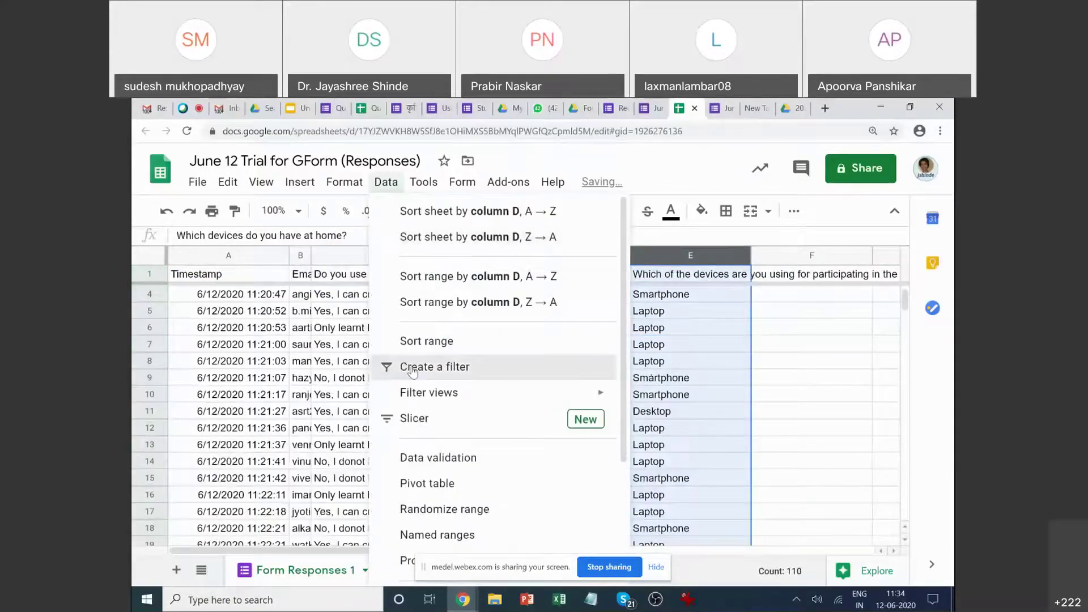
left_click(413, 368)
In the two-column filter, show only the "Laptop, Desktop, Smartphone, Tablet" answer for devices at home.
left_click(622, 275)
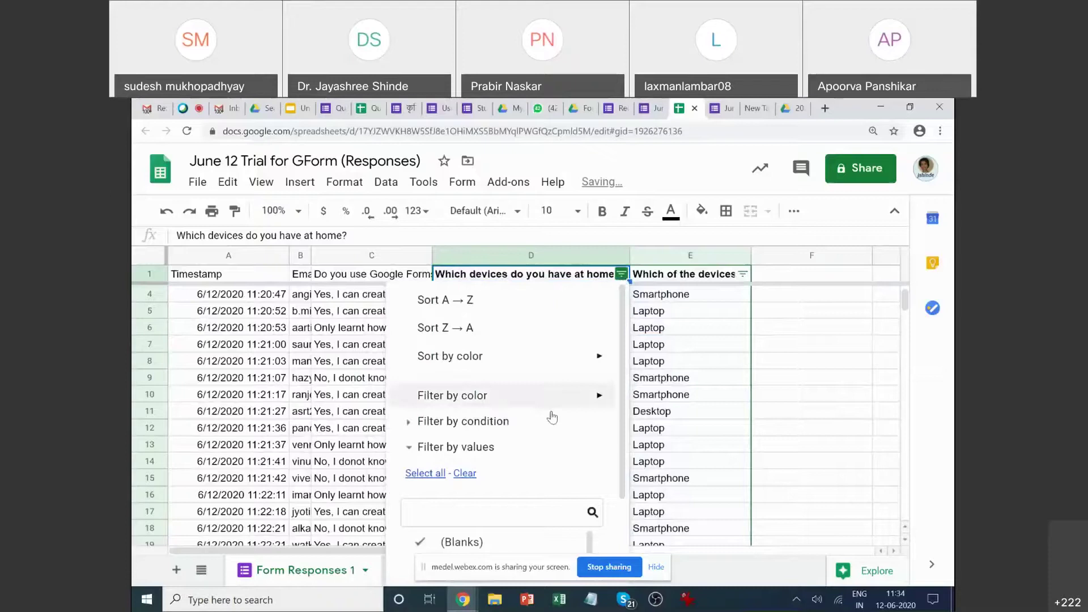
scroll(553, 415, "down", 2)
left_click(463, 365)
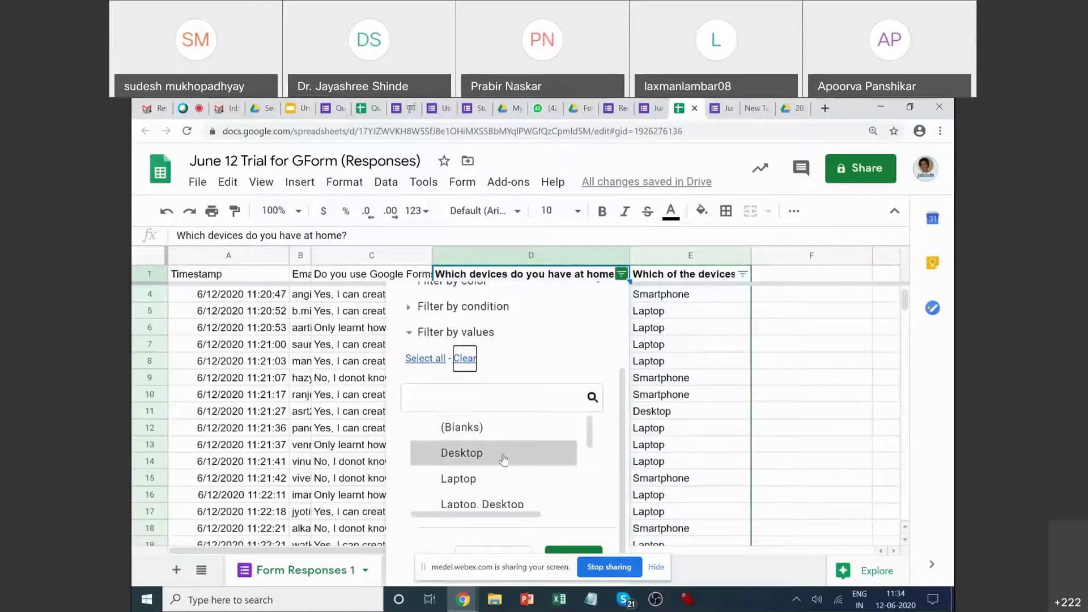
scroll(504, 456, "down", 2)
scroll(504, 454, "up", 2)
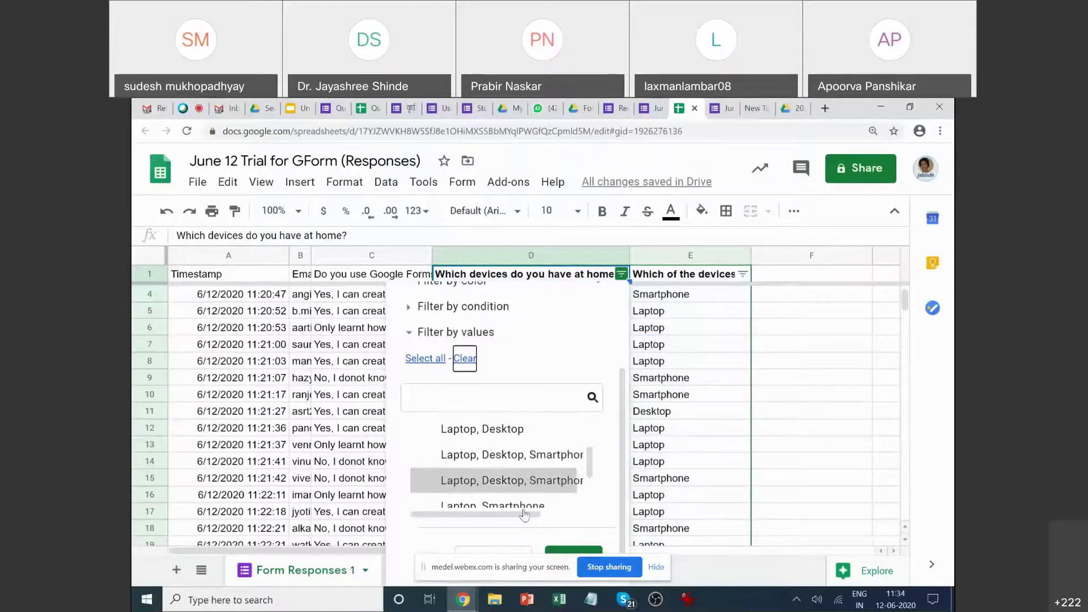
mouse_move(533, 514)
left_mouse_down()
mouse_move(570, 513)
mouse_move(534, 514)
left_mouse_up()
left_click(481, 480)
left_click(572, 552)
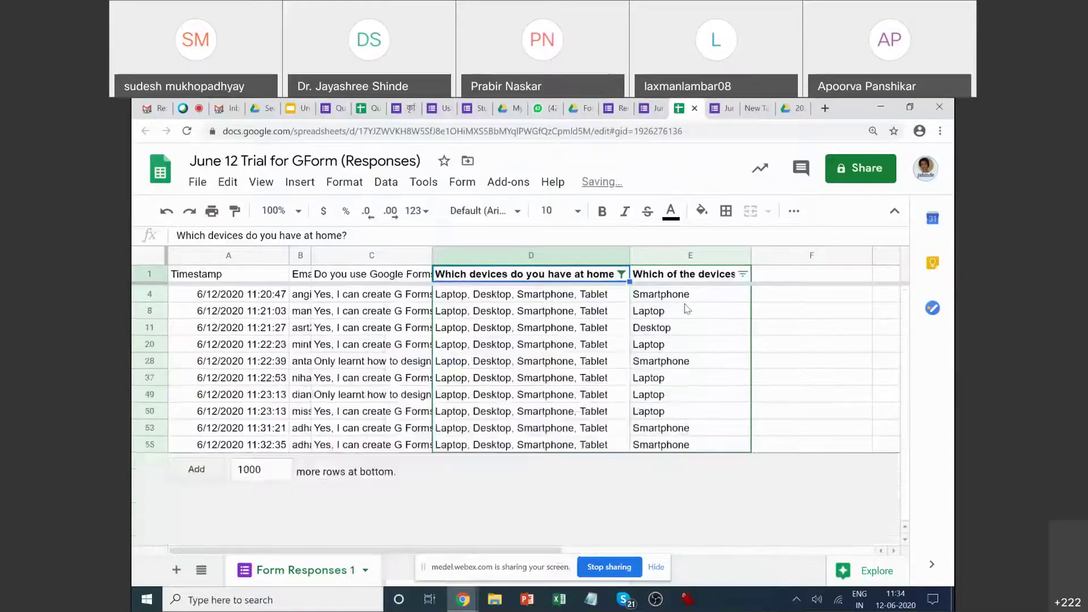
Filter column E, the device used for participating in the session, to show only "Smartphone".
left_click(742, 274)
scroll(607, 427, "down", 3)
left_click(586, 358)
left_click(589, 476)
left_click(695, 560)
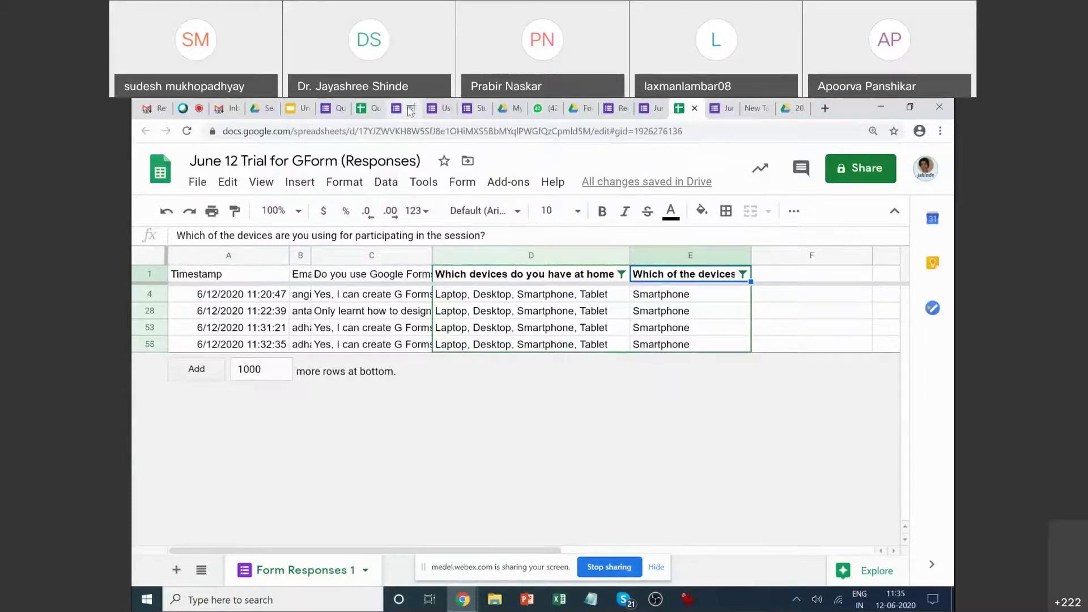
Return to the responses of the June 12 Trial for GForm in the form editor.
left_click(716, 110)
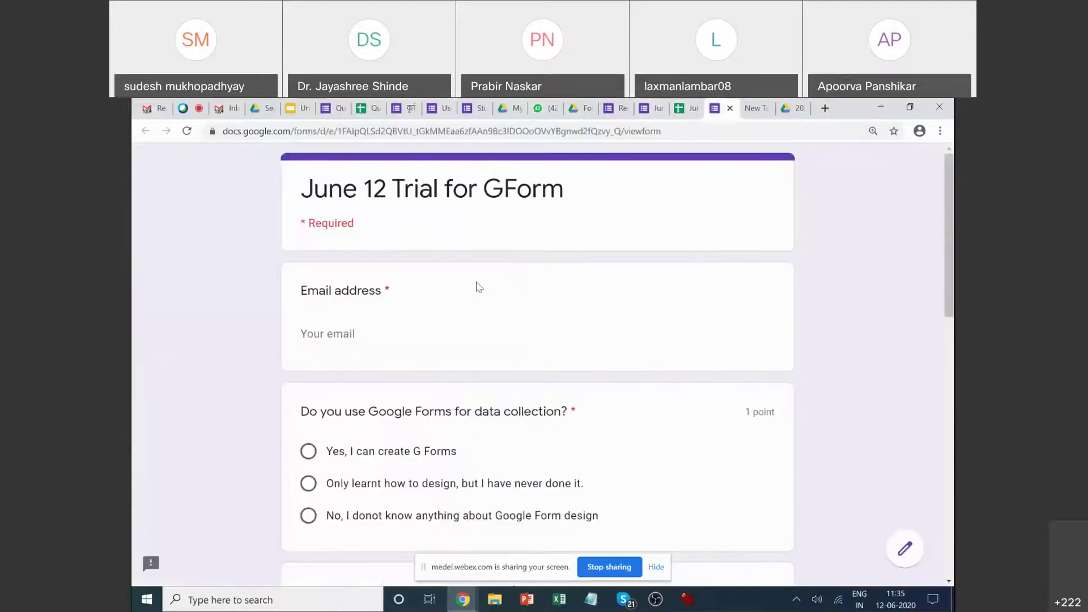
left_click(609, 117)
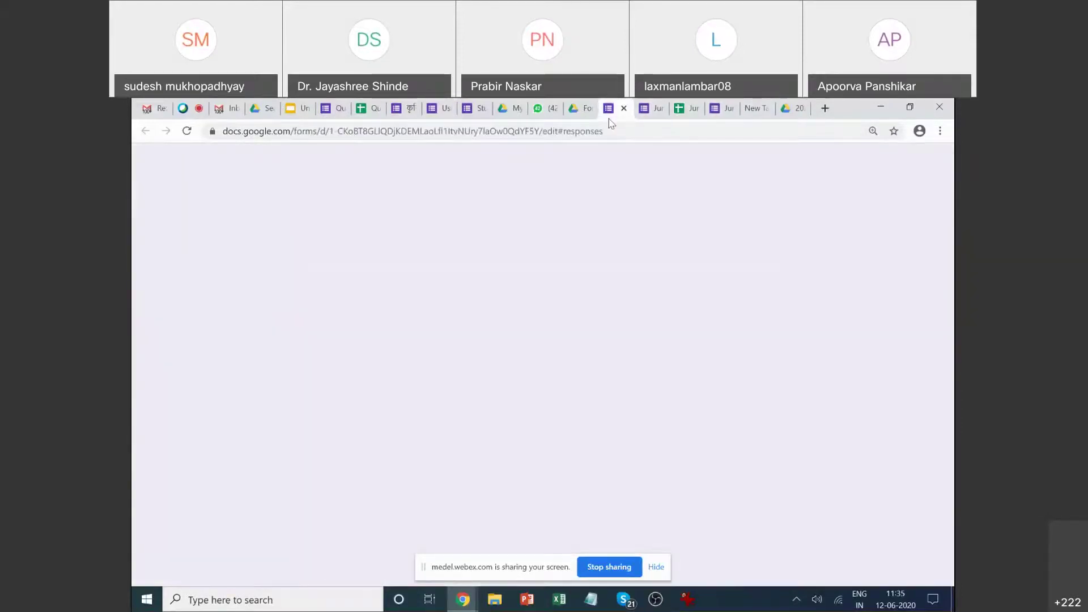
left_click(717, 111)
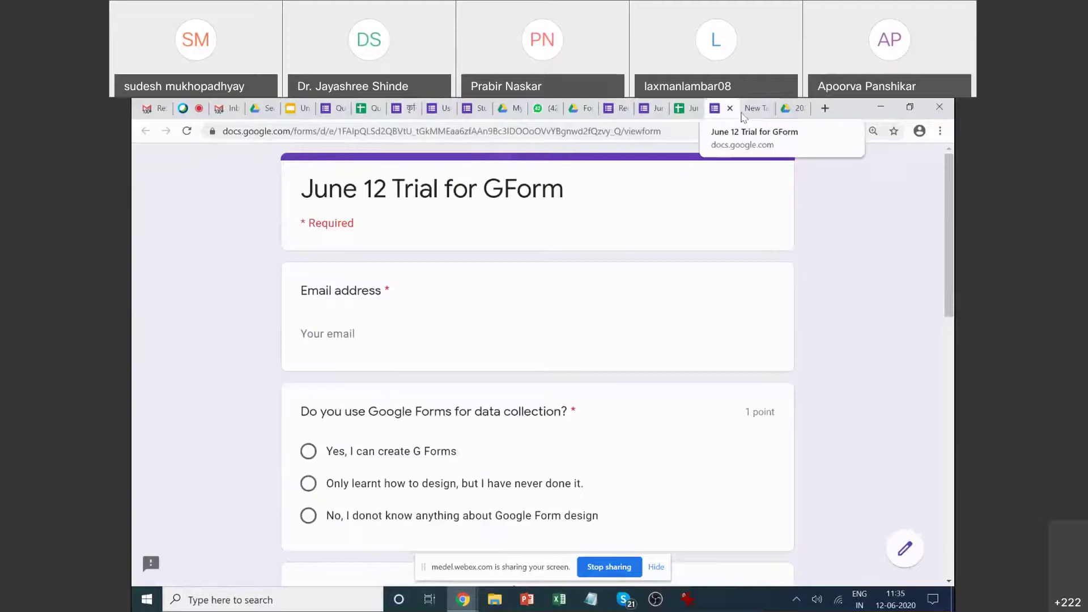
left_click(649, 108)
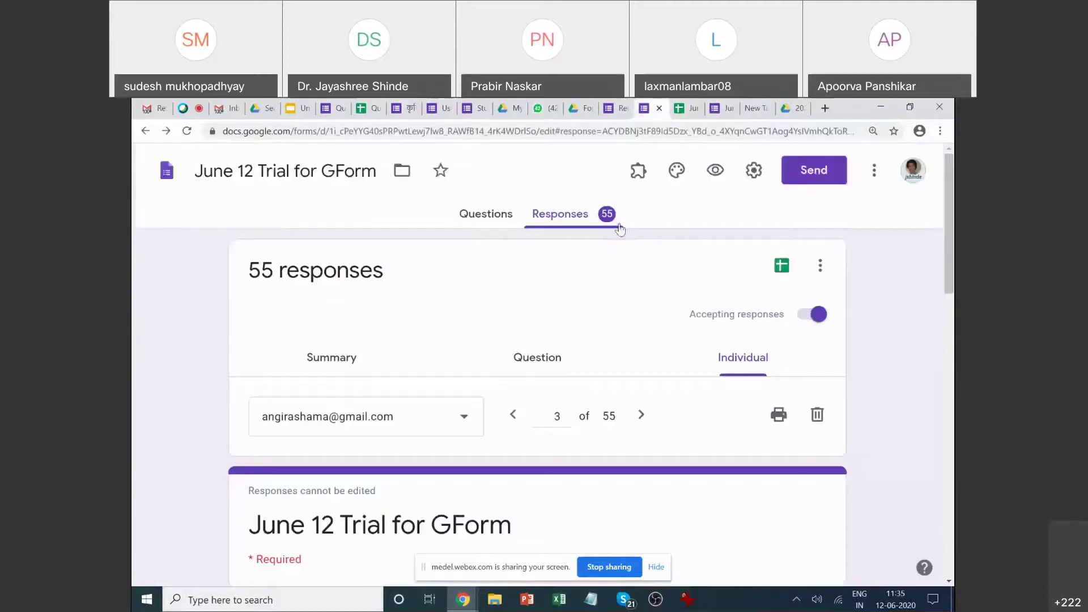
Stop the June 12 Trial for GForm from accepting any further responses.
left_click(803, 316)
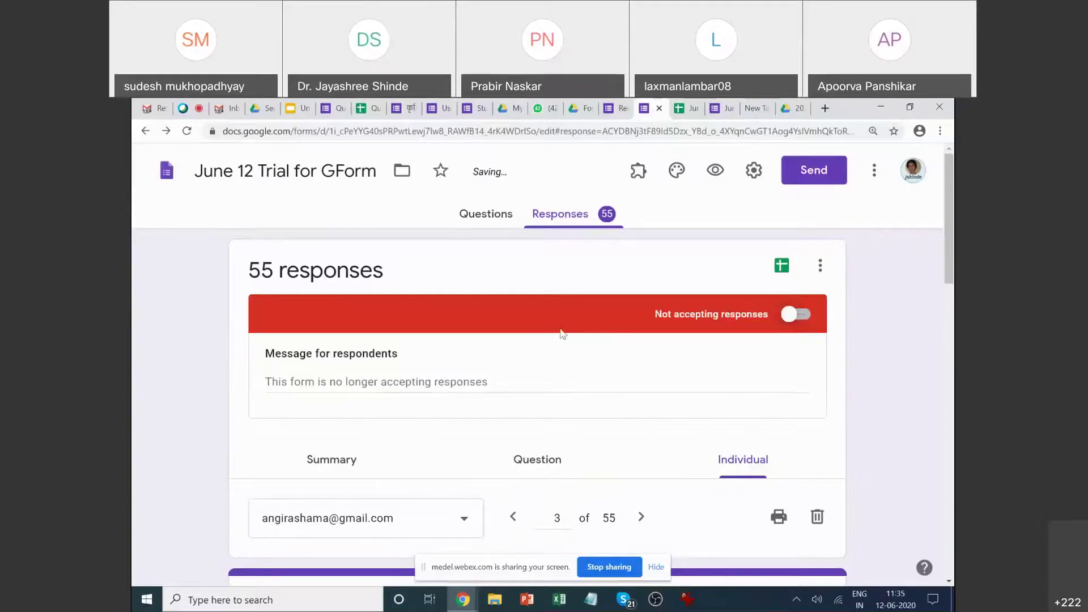
scroll(587, 303, "down", 5)
scroll(584, 304, "up", 5)
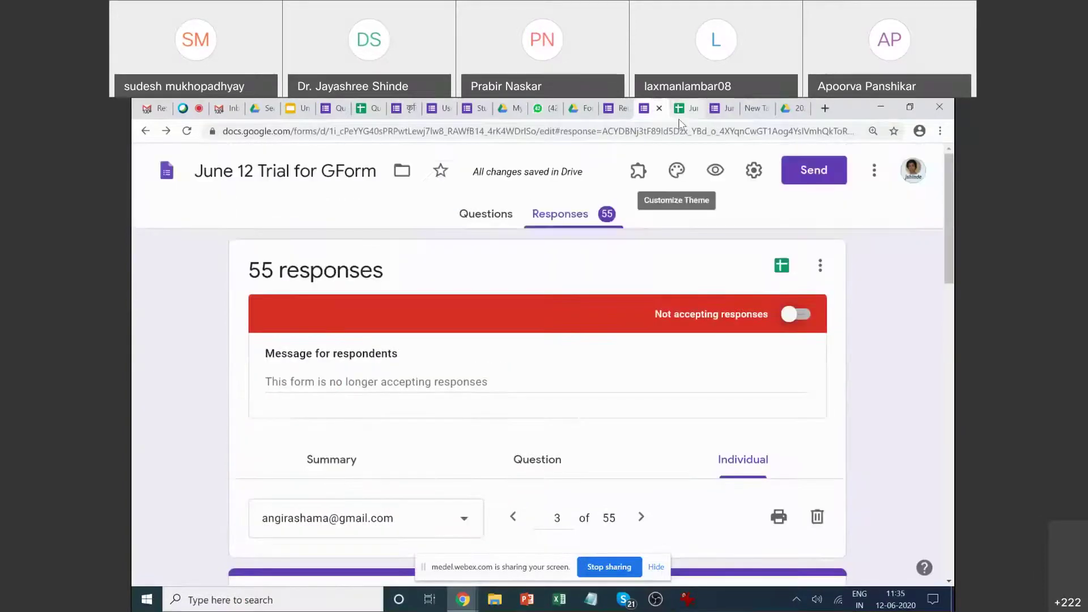
Look through the June 12 Trial response spreadsheet, its respondent form, and the Marathi registration form in the editor.
left_click(686, 109)
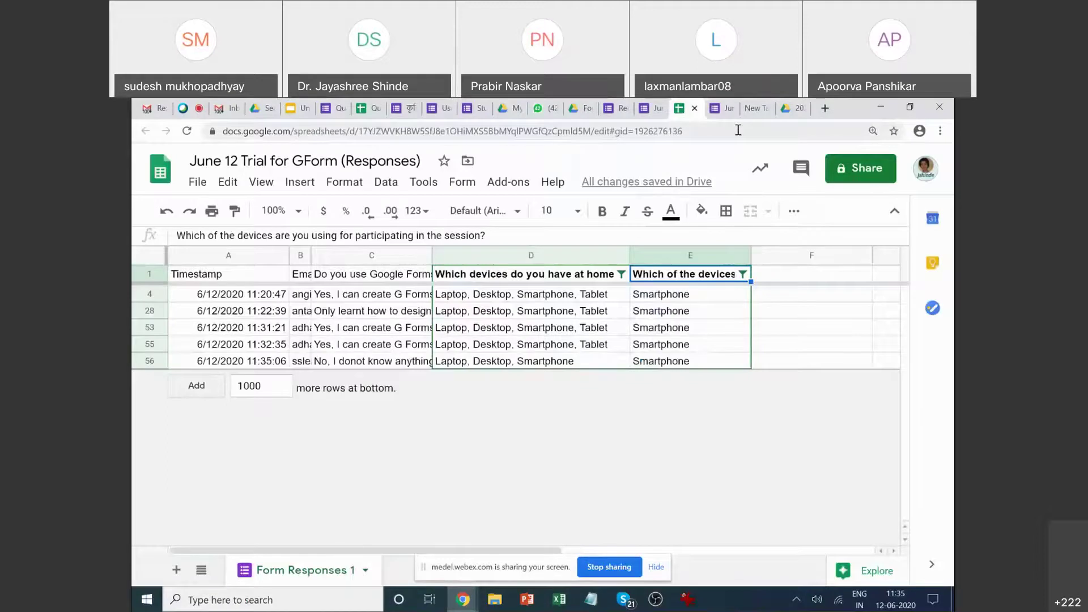
left_click(718, 109)
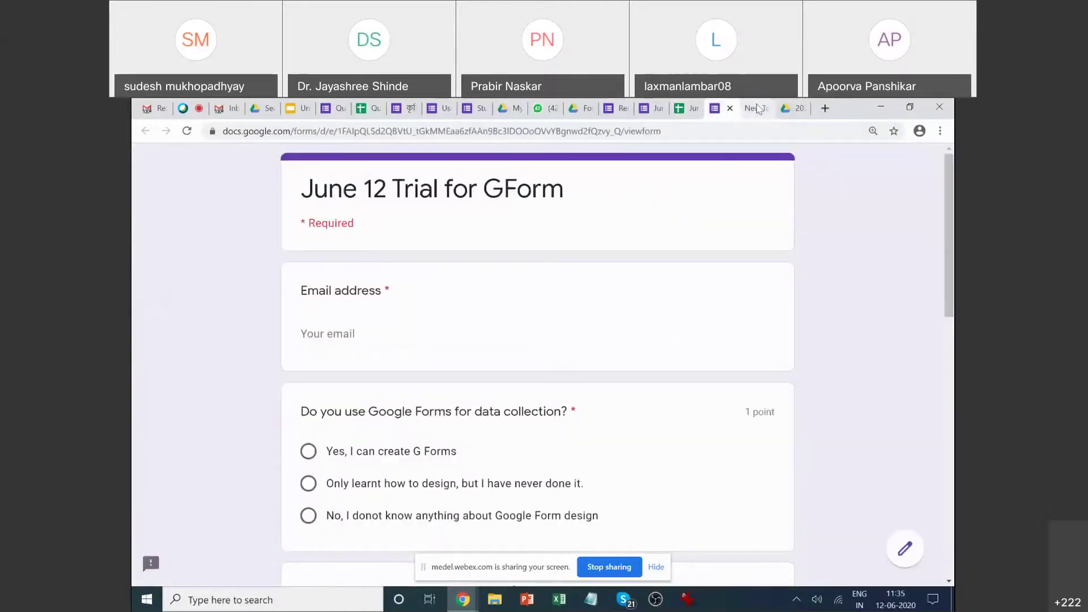
left_click(406, 109)
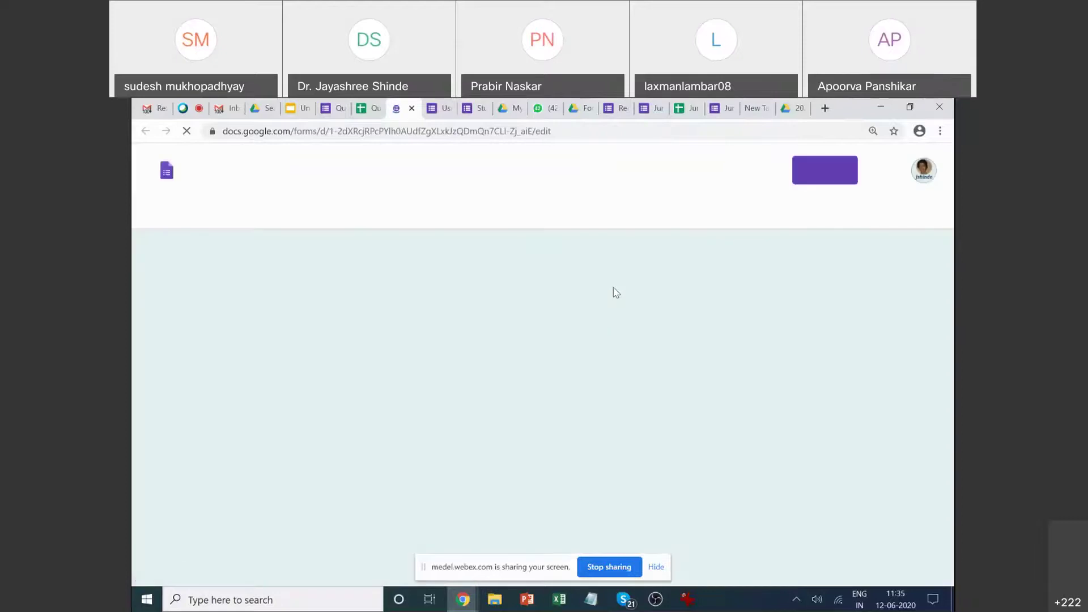
scroll(617, 292, "up", 20)
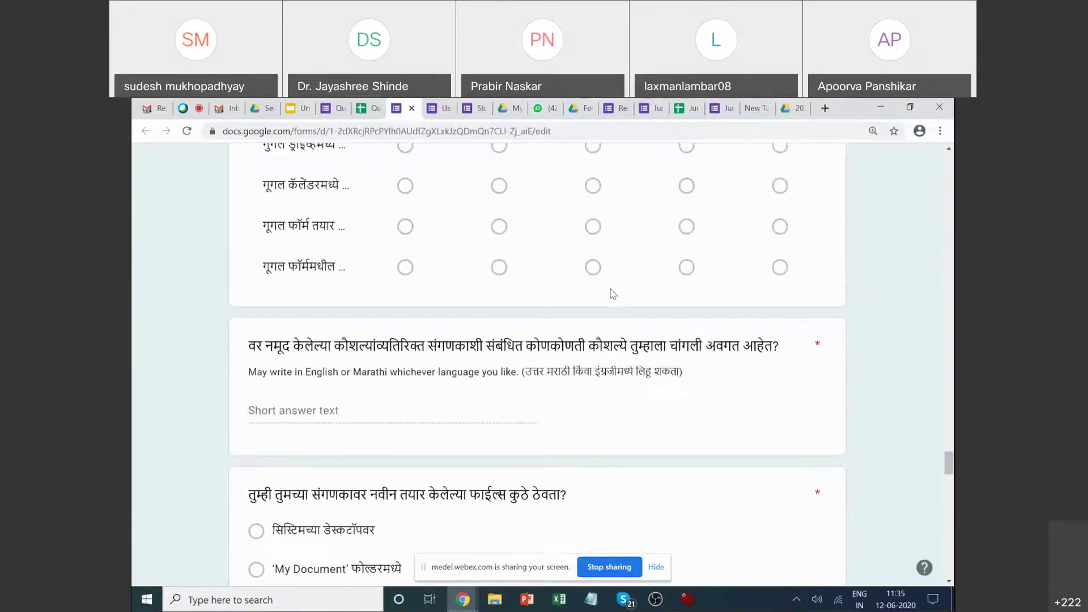
Review the response summary of Quiz March 16 2020 3:30P, and close it together with the Quiz: Research Tool (Responses) spreadsheet.
left_click(339, 109)
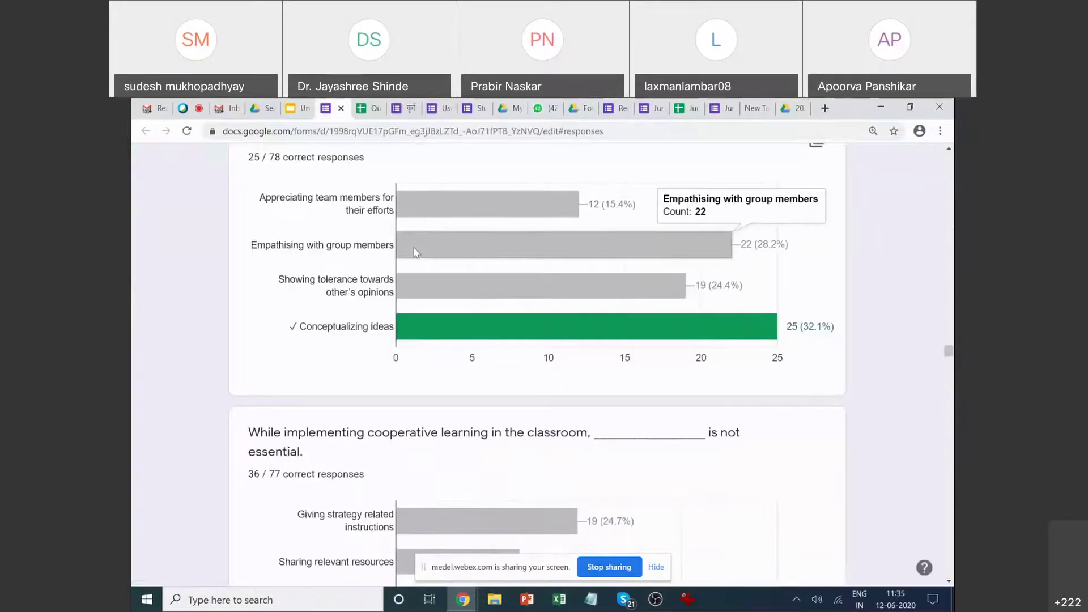
scroll(418, 249, "up", 10)
scroll(418, 249, "up", 8)
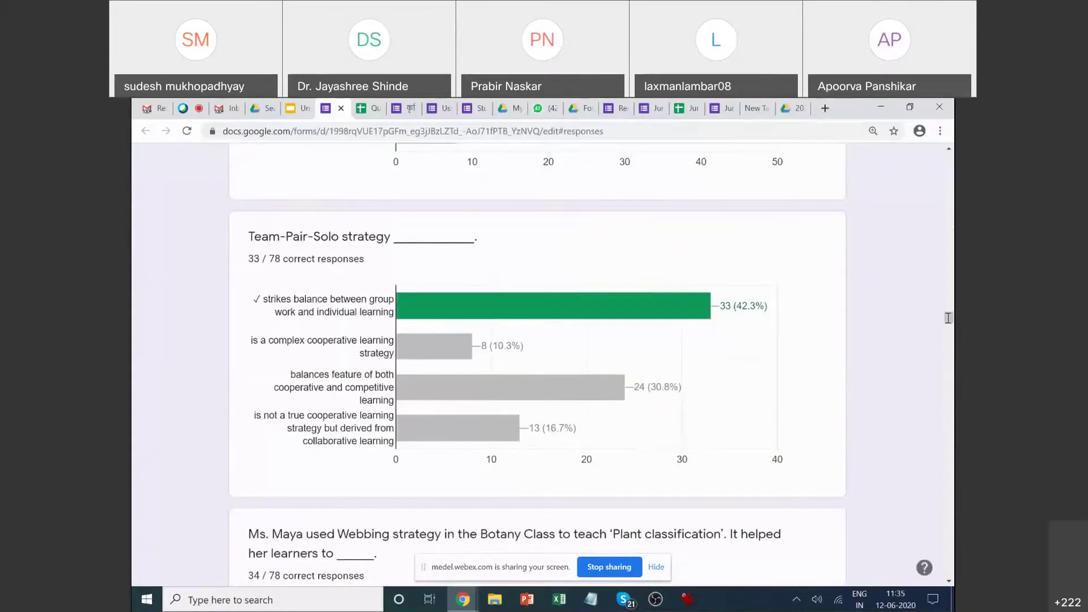
left_click_drag(947, 318, 949, 156)
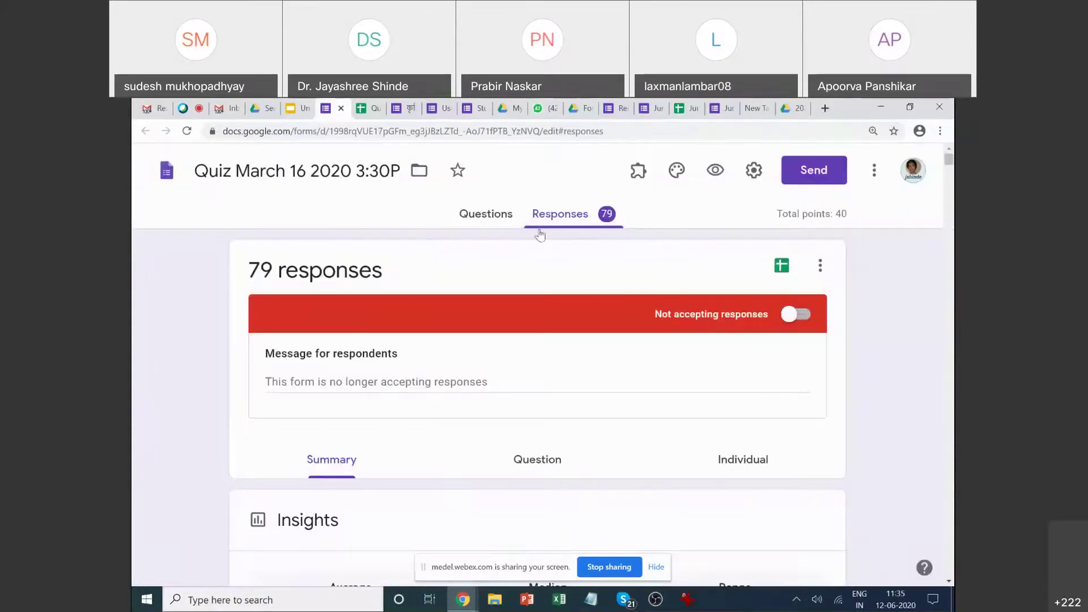
left_click(340, 108)
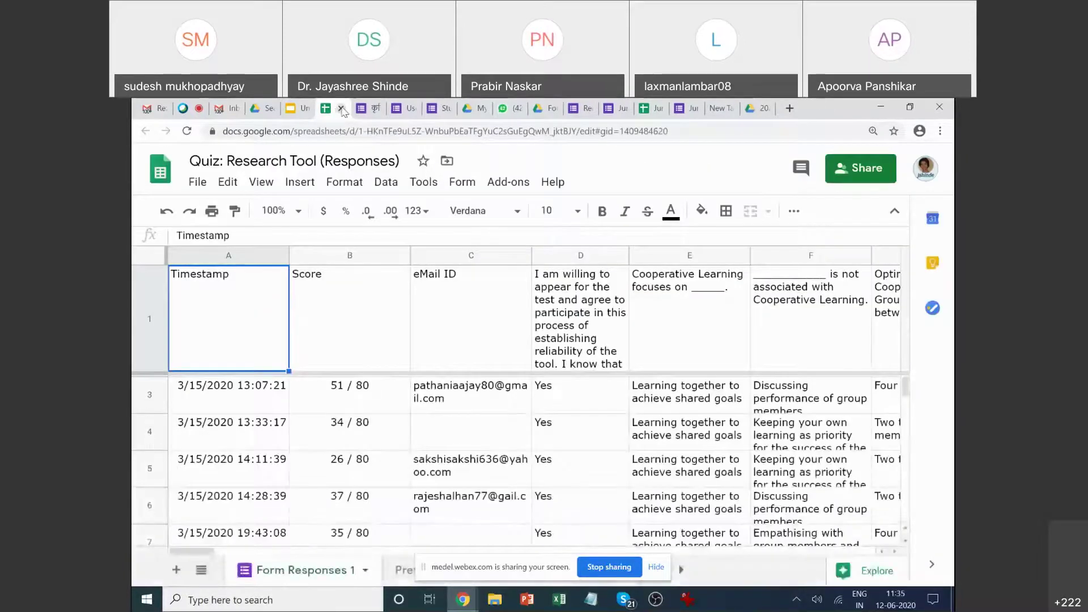
left_click(341, 109)
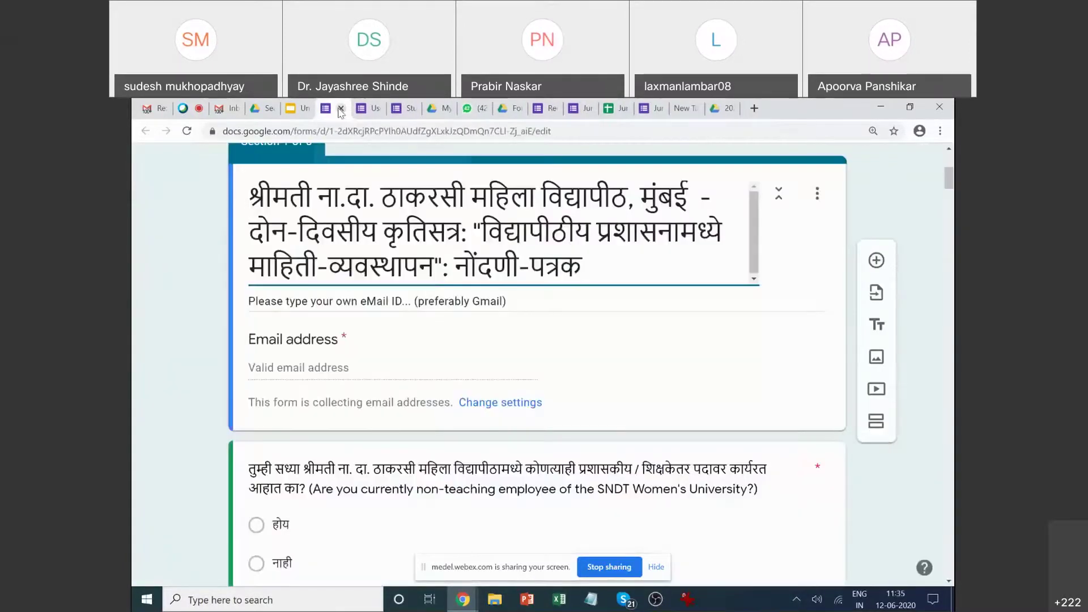
Look at the grid questions in the remaining survey forms, including the Study of Awareness about Open Educational Resources.
left_click(384, 113)
scroll(401, 219, "up", 10)
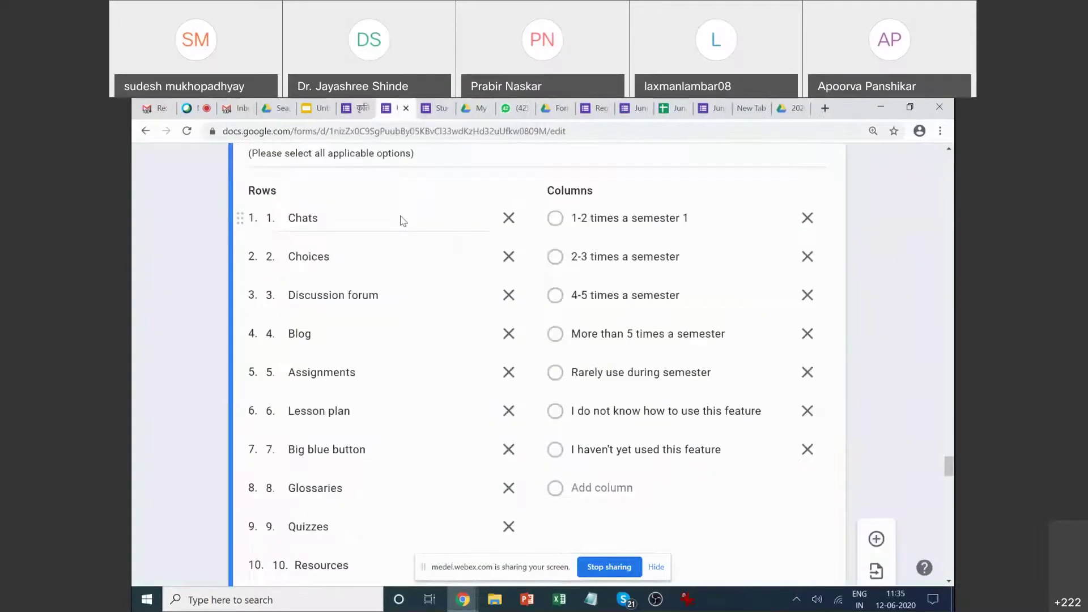
left_click(436, 109)
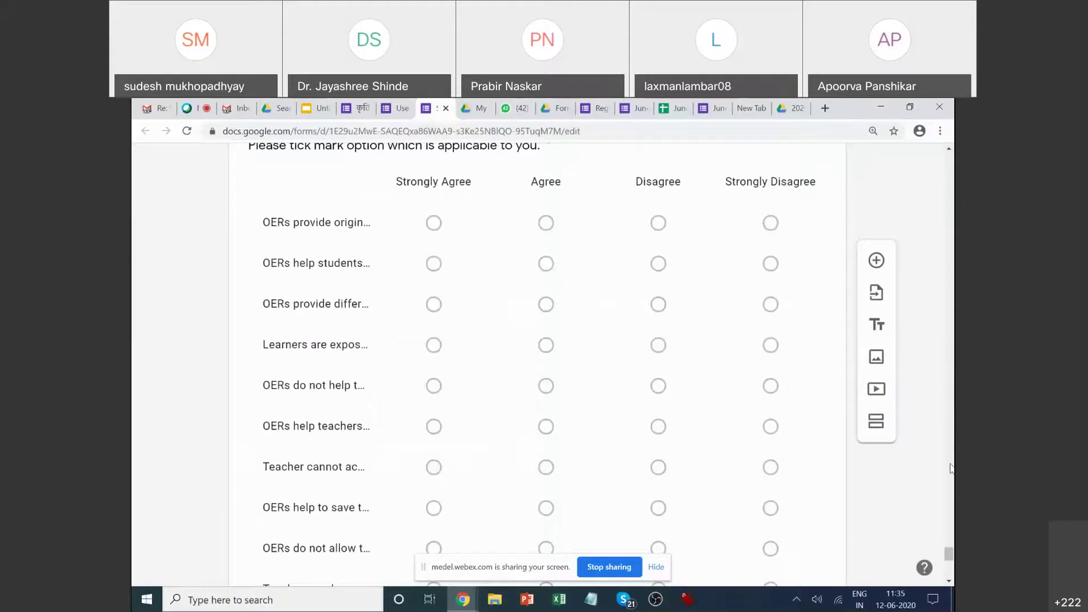
left_click_drag(949, 554, 948, 159)
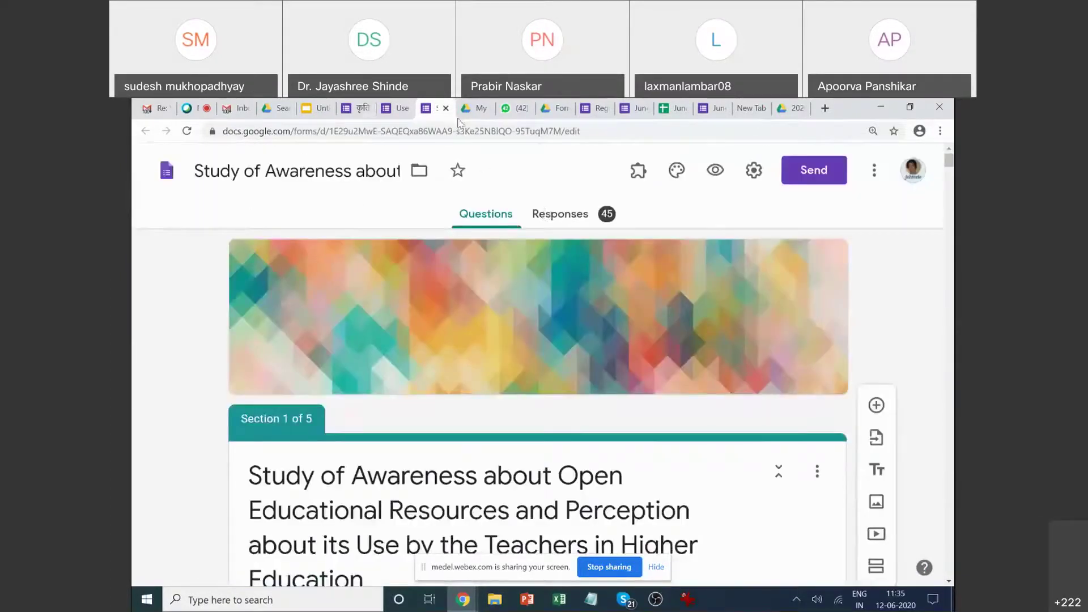
Open the responses of the Registration National Online Workshop-Series form and their linked spreadsheet.
left_click(596, 115)
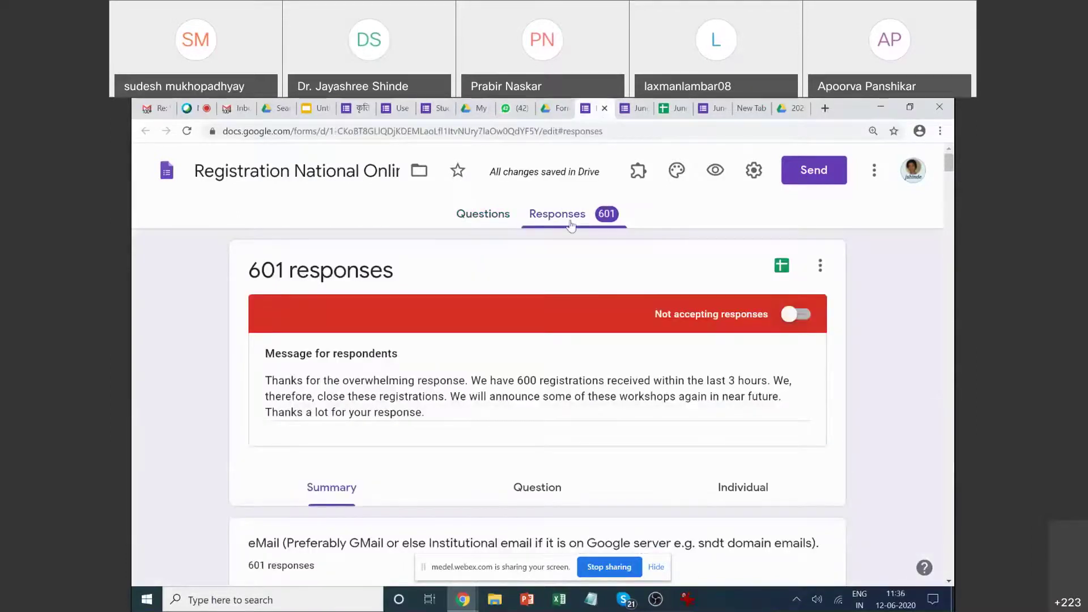
left_click(782, 266)
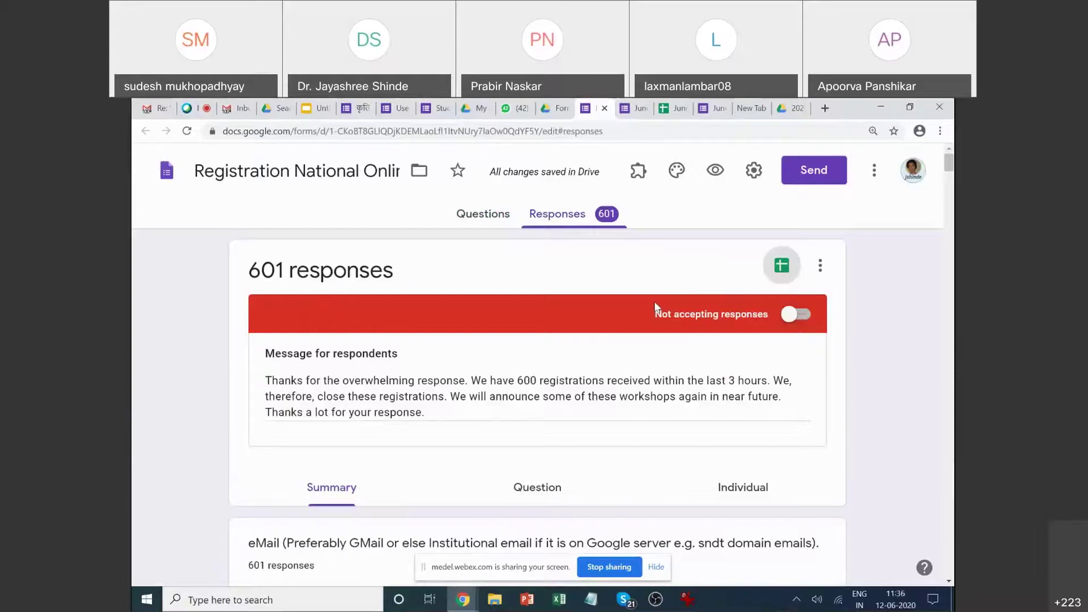
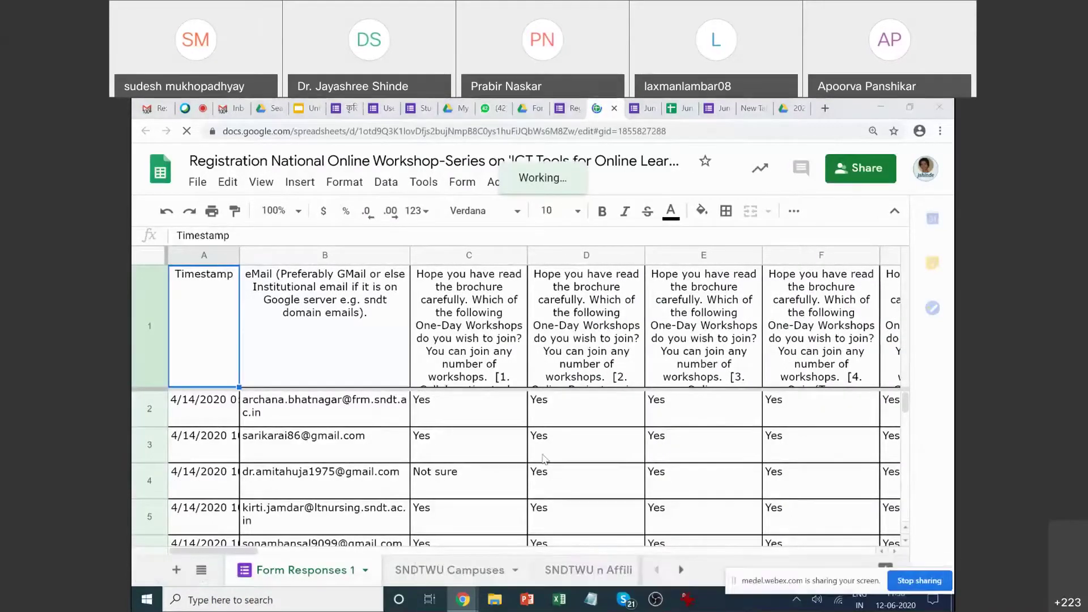
scroll(549, 437, "down", 5)
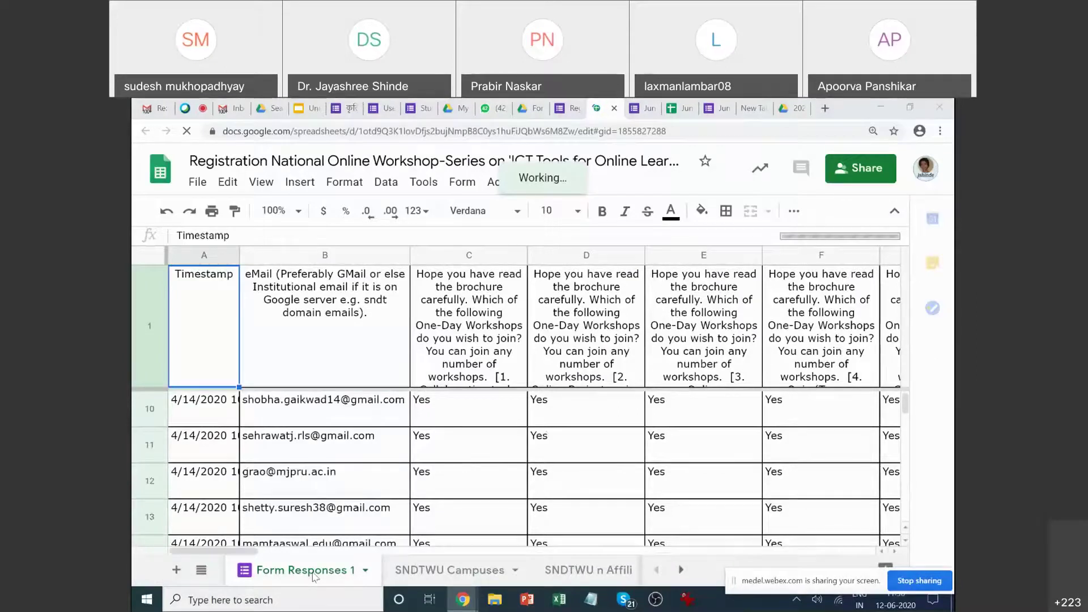
scroll(589, 476, "down", 15)
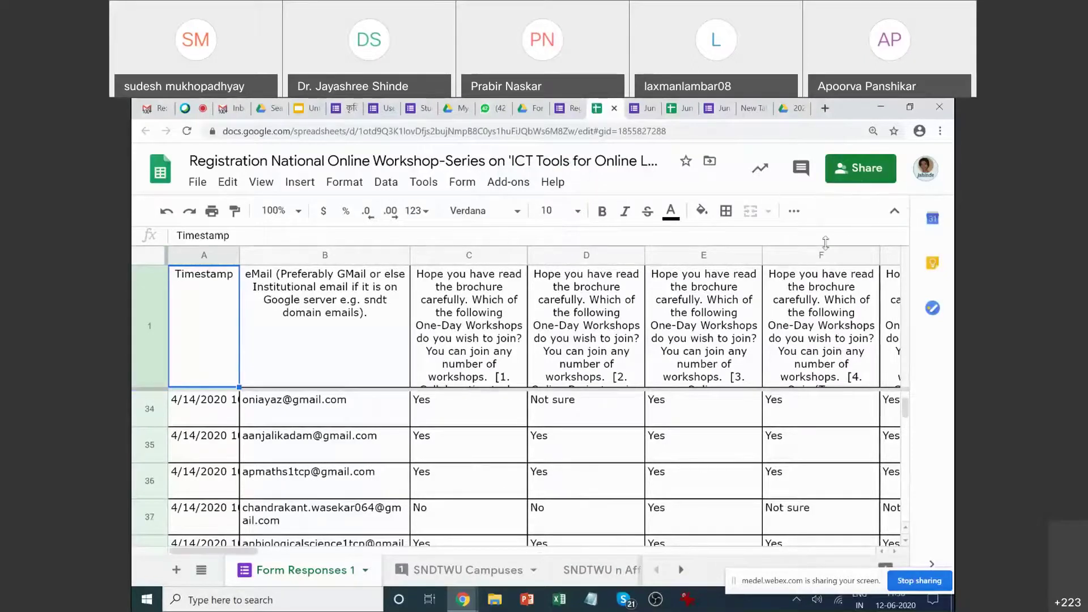
Enlarge the visible data area by hiding the spreadsheet's title and menu area and reducing the height of header row 1.
key("ctrl+shift+f")
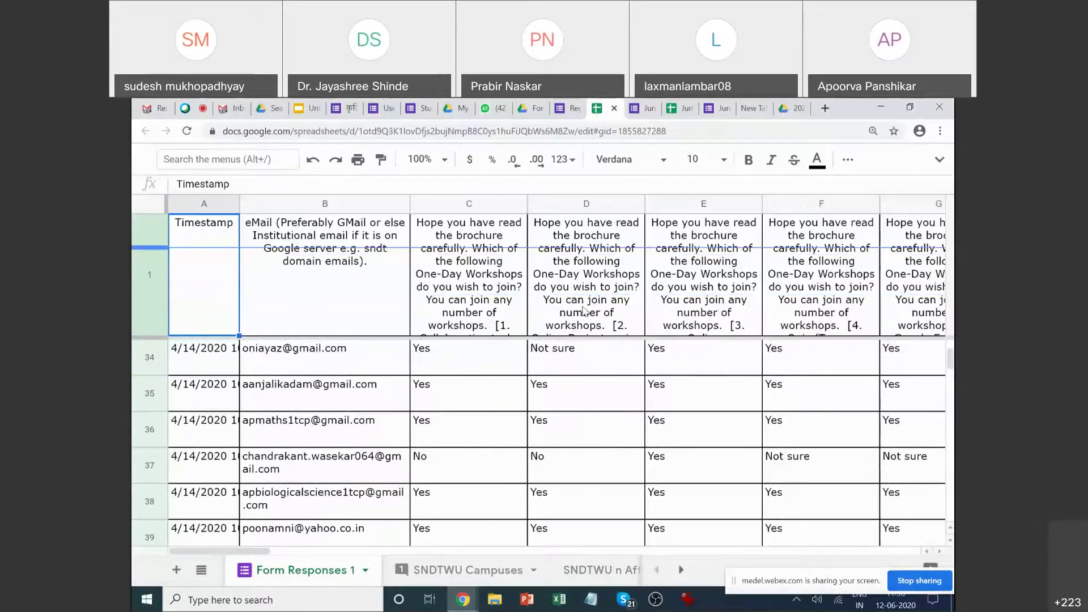
scroll(615, 329, "down", 6)
scroll(601, 359, "down", 20)
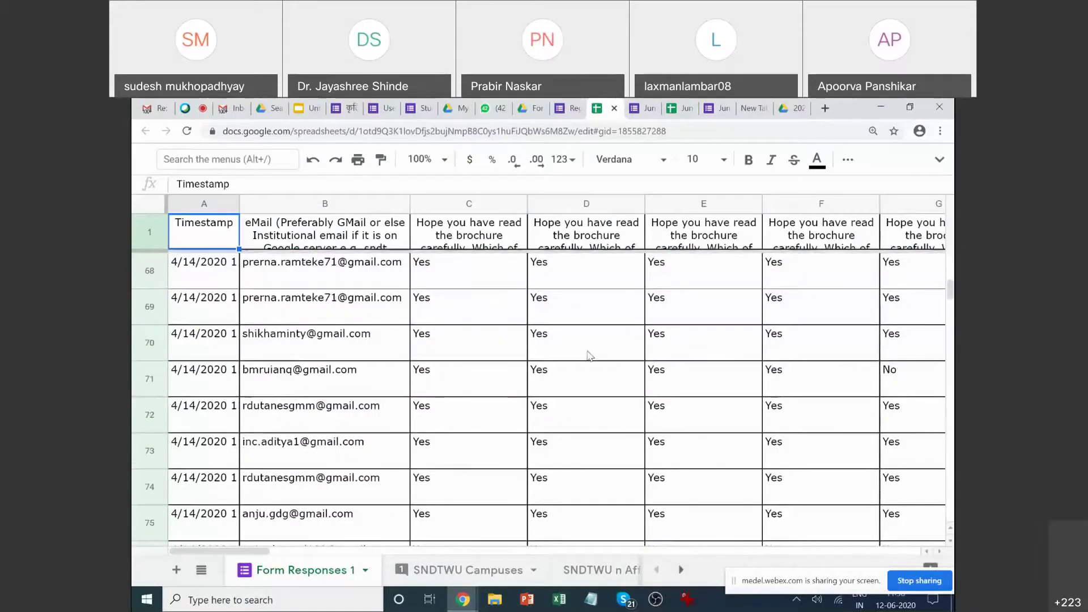
scroll(565, 349, "down", 13)
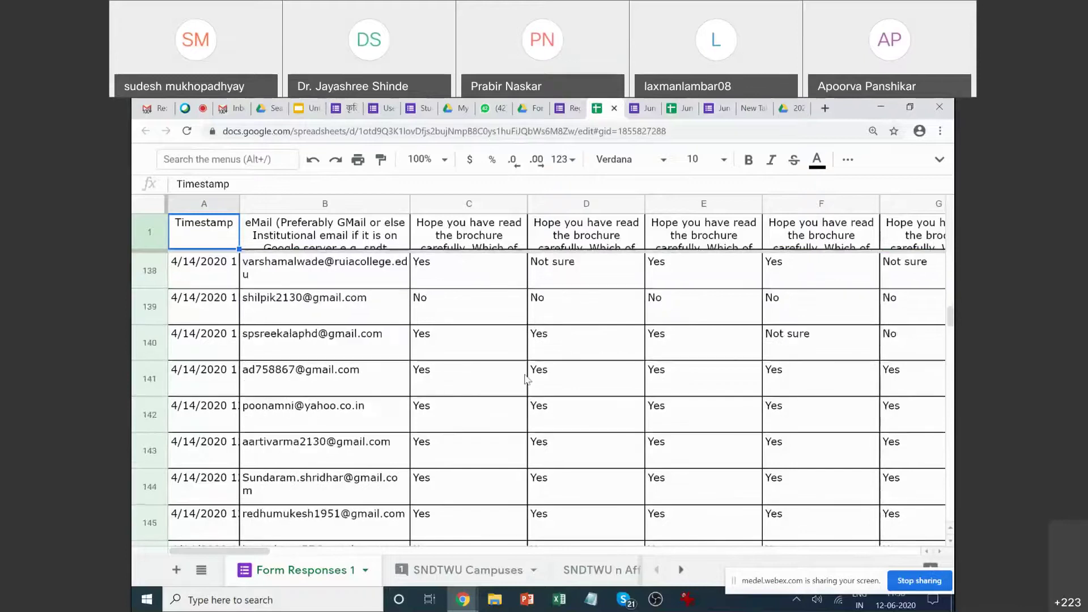
Examine the column R answers about teaching at SNDT Women's University campus institutes alongside the institution names in column S.
left_click_drag(273, 555, 522, 527)
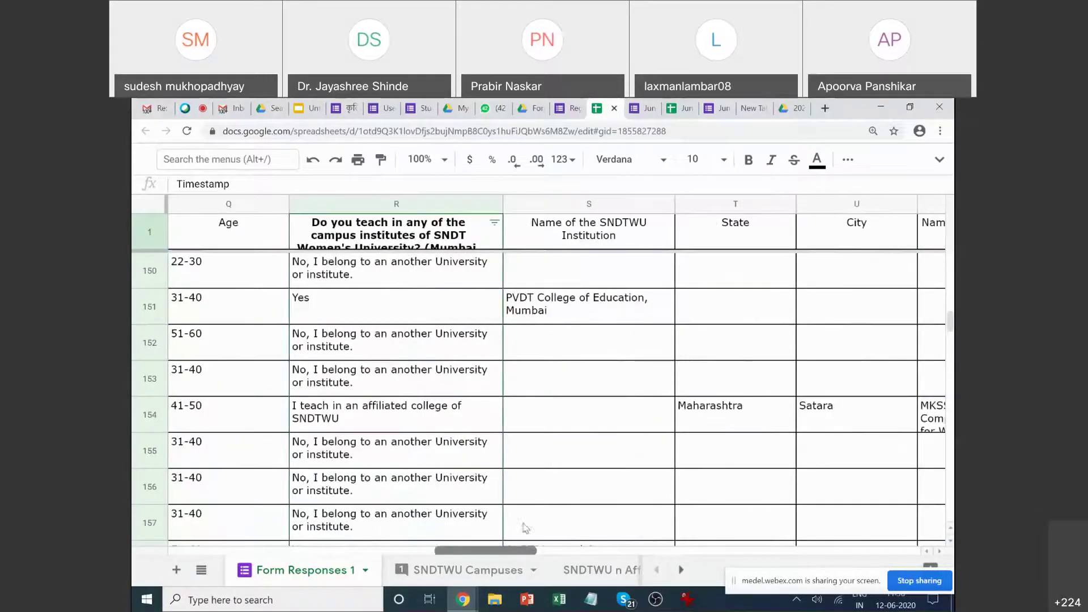
left_click(435, 271)
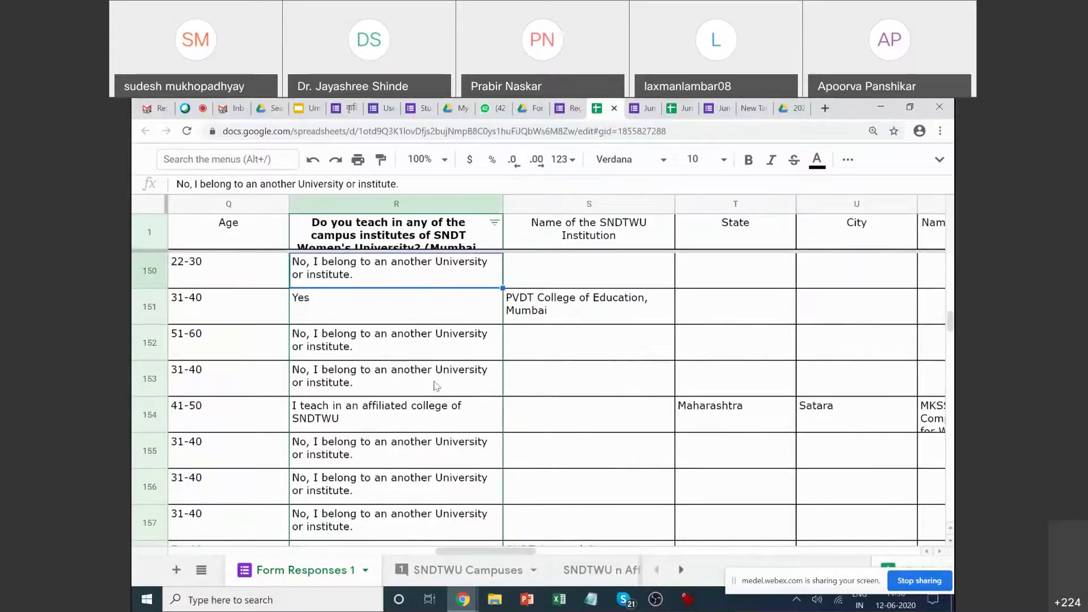
scroll(587, 257, "down", 2)
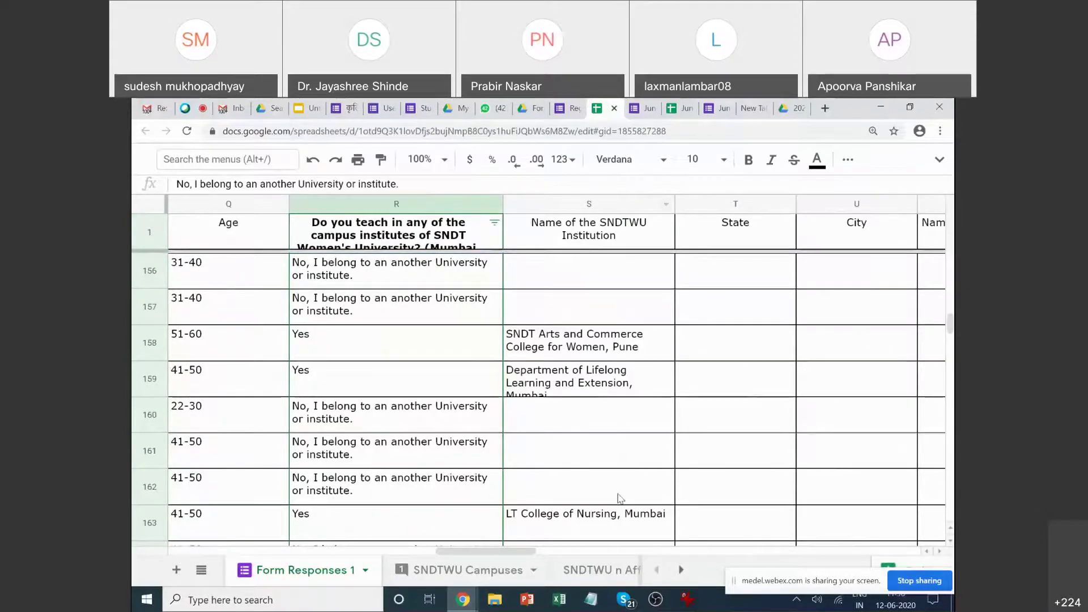
scroll(618, 494, "down", 3)
scroll(618, 495, "up", 2)
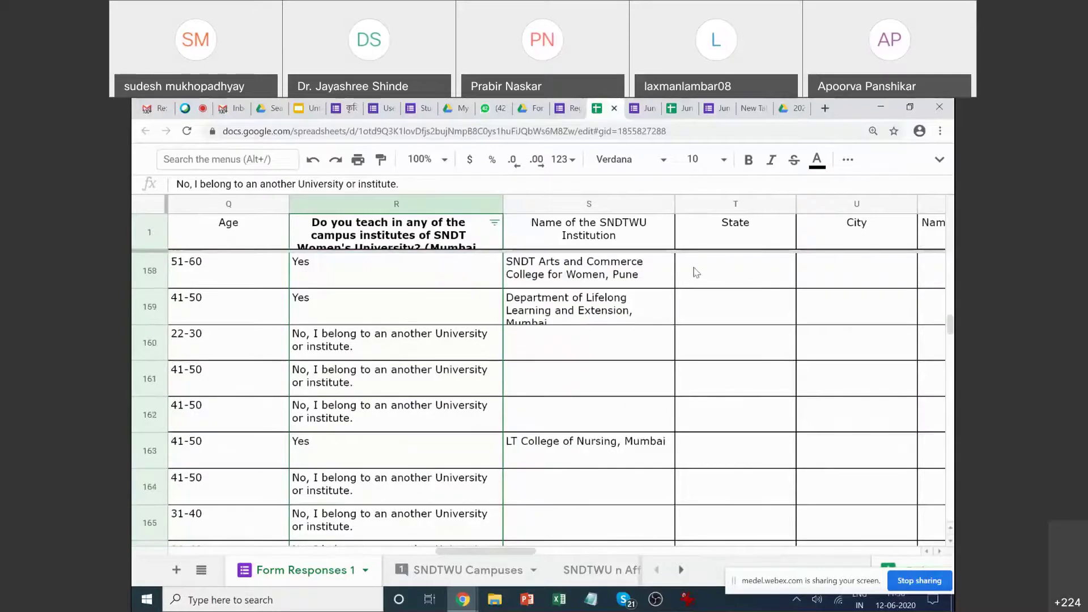
Examine the state, city, name and address columns for respondents' institutions, and highlight column Z, State of the Institution.
left_click_drag(513, 550, 586, 551)
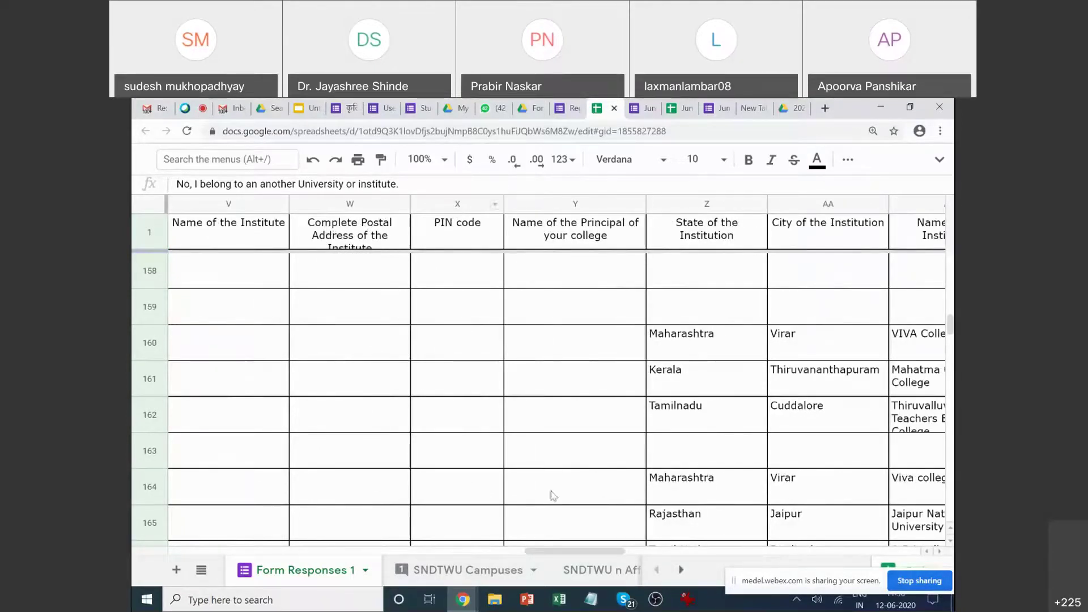
left_click_drag(586, 550, 631, 551)
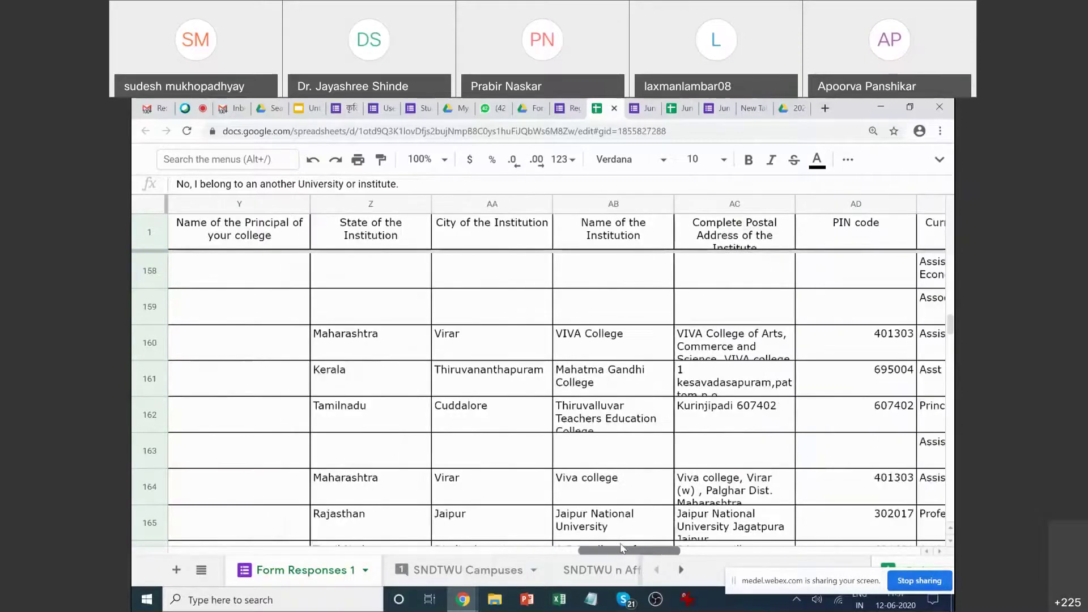
left_click(382, 204)
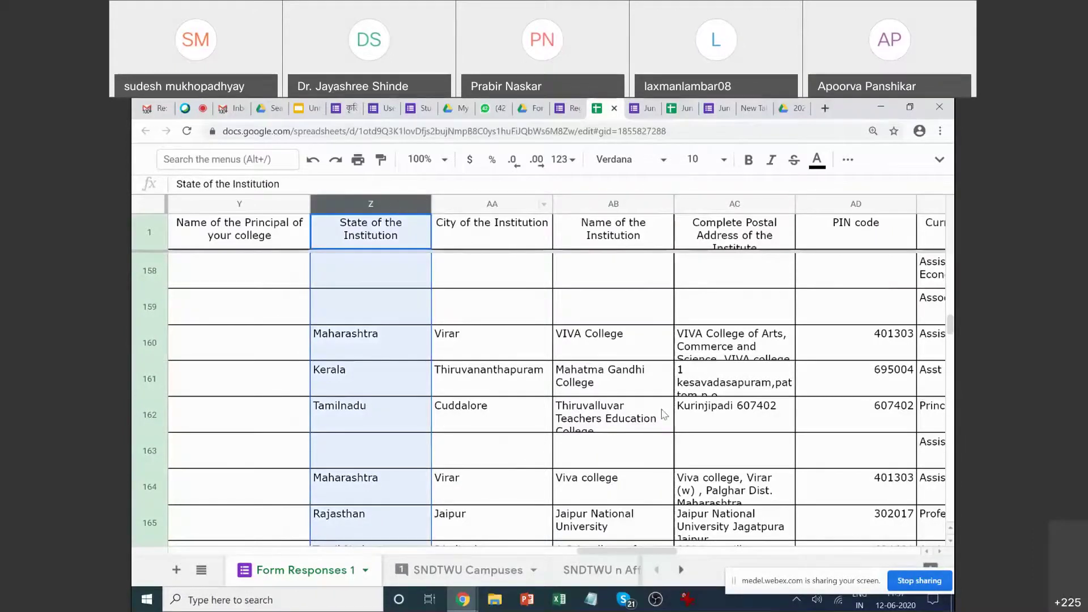
scroll(656, 540, "right", 3)
left_click_drag(656, 549, 405, 555)
Look through the category sheets, such as Affiliated to SNDTWU and Non-SNDTWU, and return to the Form Responses 1 sheet.
left_click(479, 571)
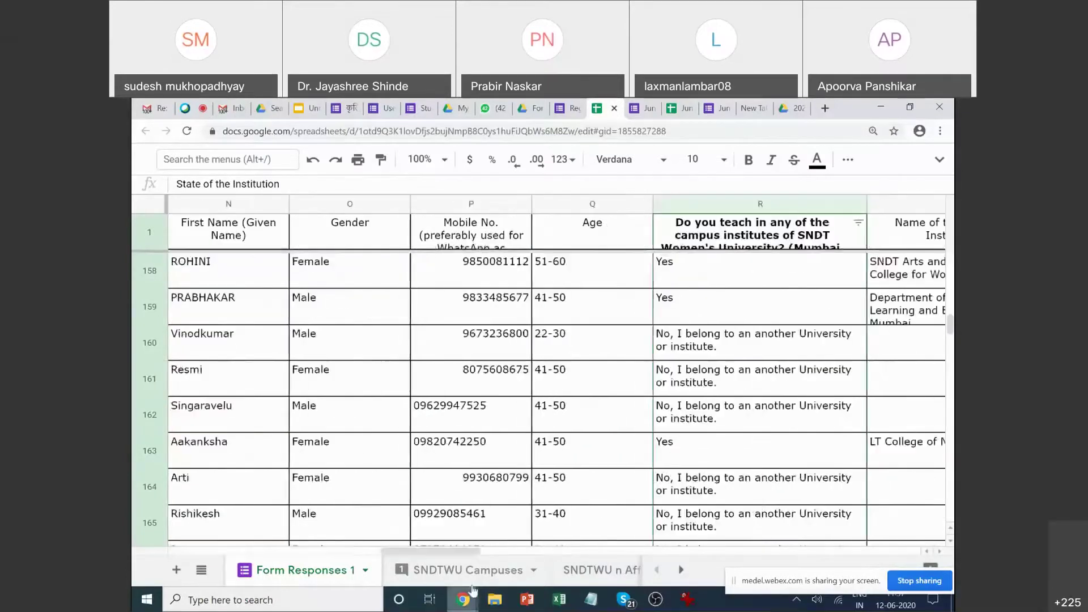
left_click(576, 577)
scroll(533, 573, "down", 3)
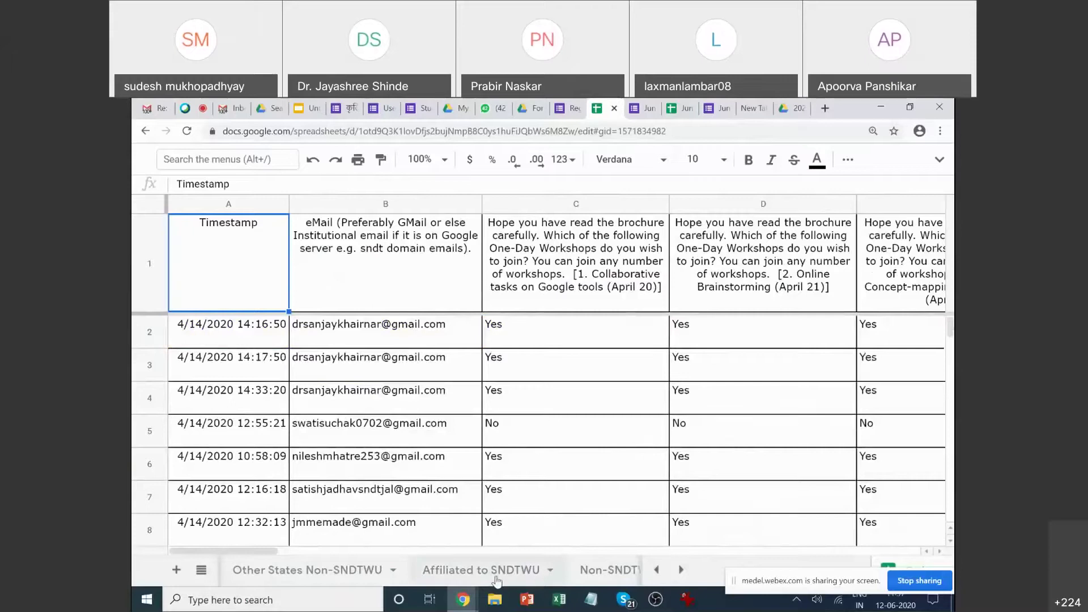
left_click(681, 570)
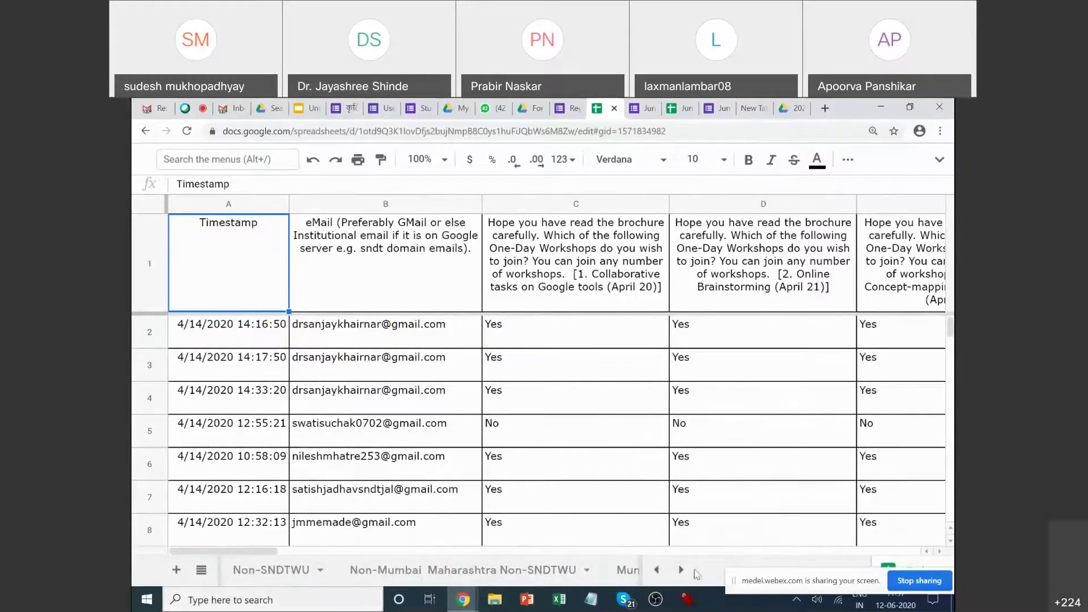
left_click(657, 570)
left_click(657, 571)
left_click(656, 570)
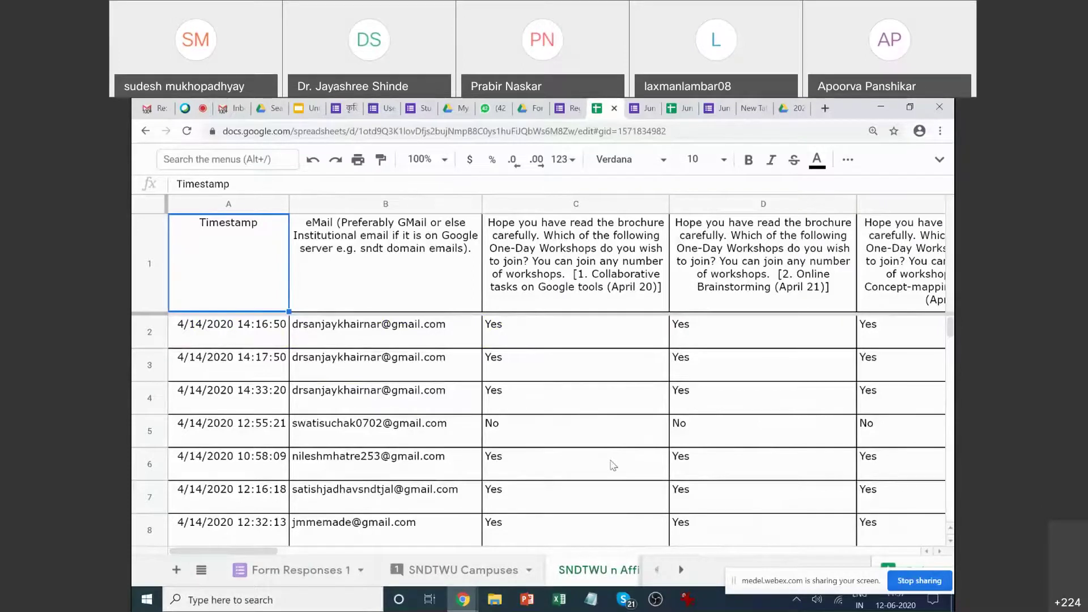
left_click(285, 571)
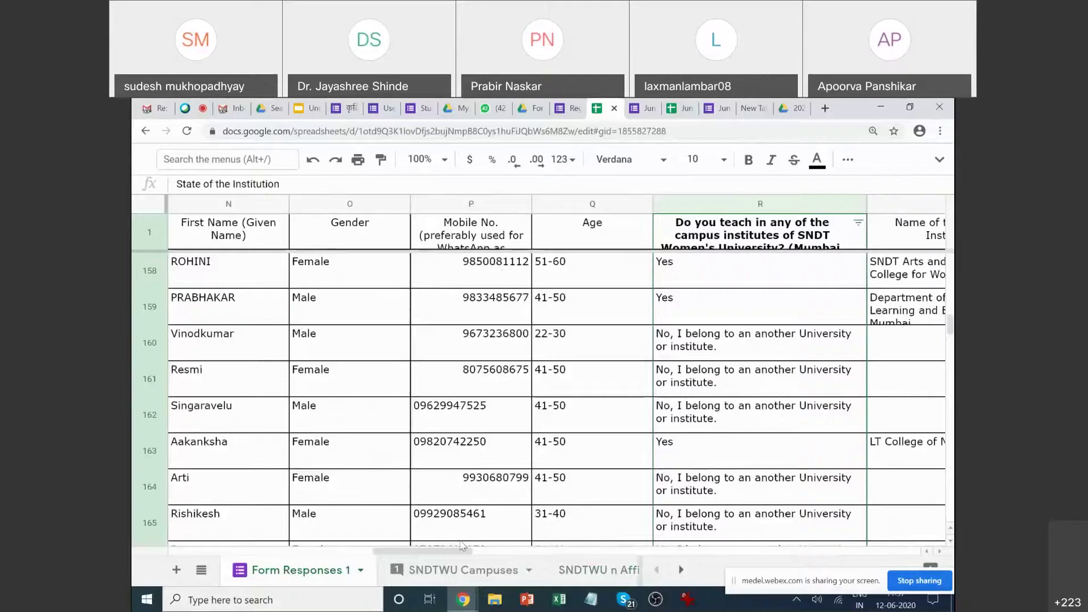
left_click_drag(462, 548, 333, 595)
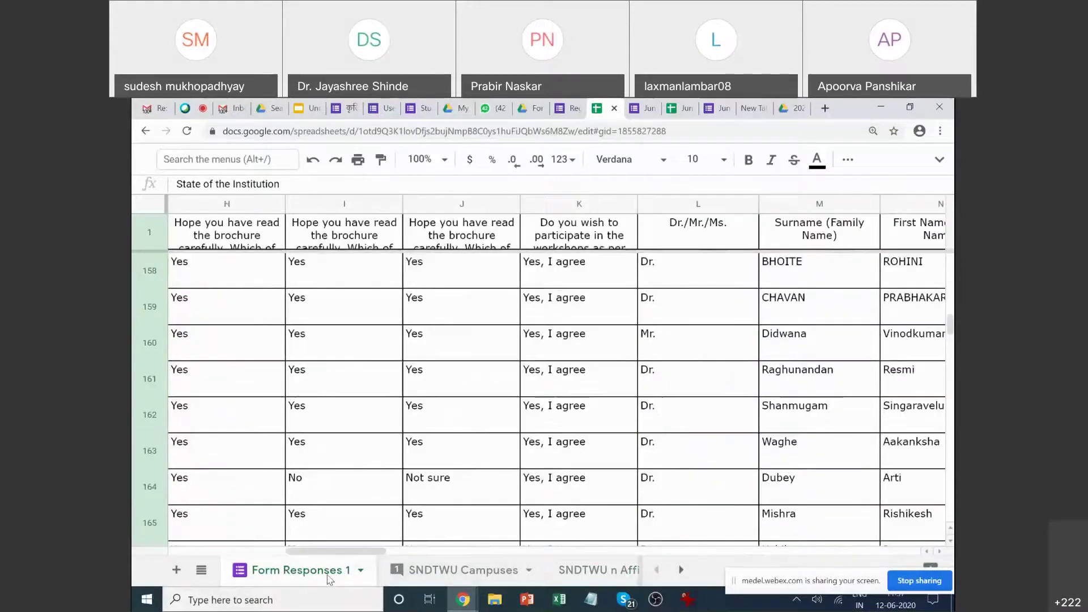
Duplicate the Form Responses 1 sheet and rename the copy Trial Sorting.
right_click(329, 577)
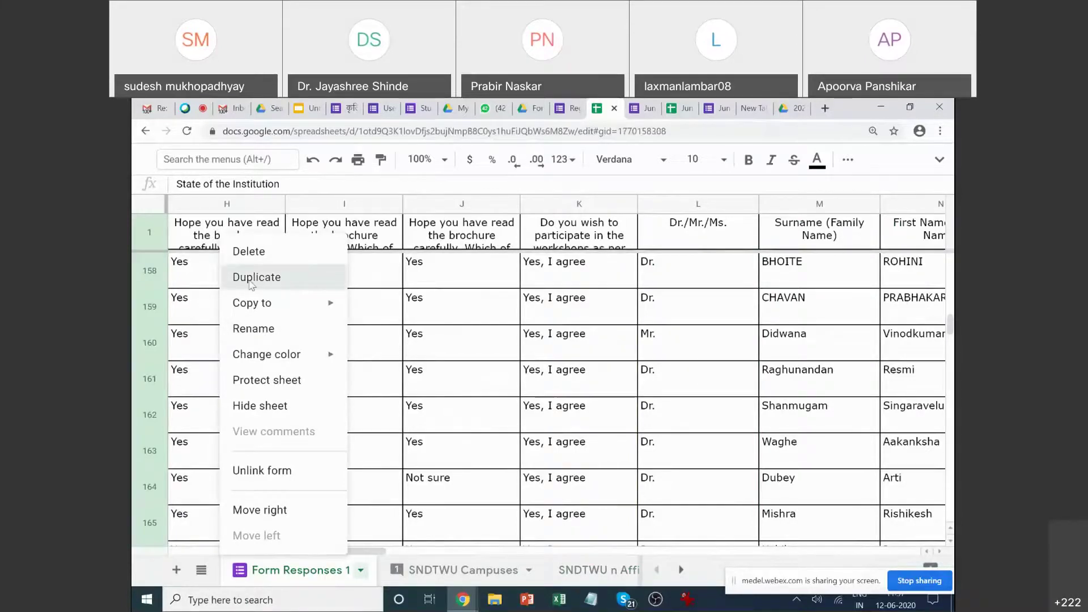
left_click(276, 290)
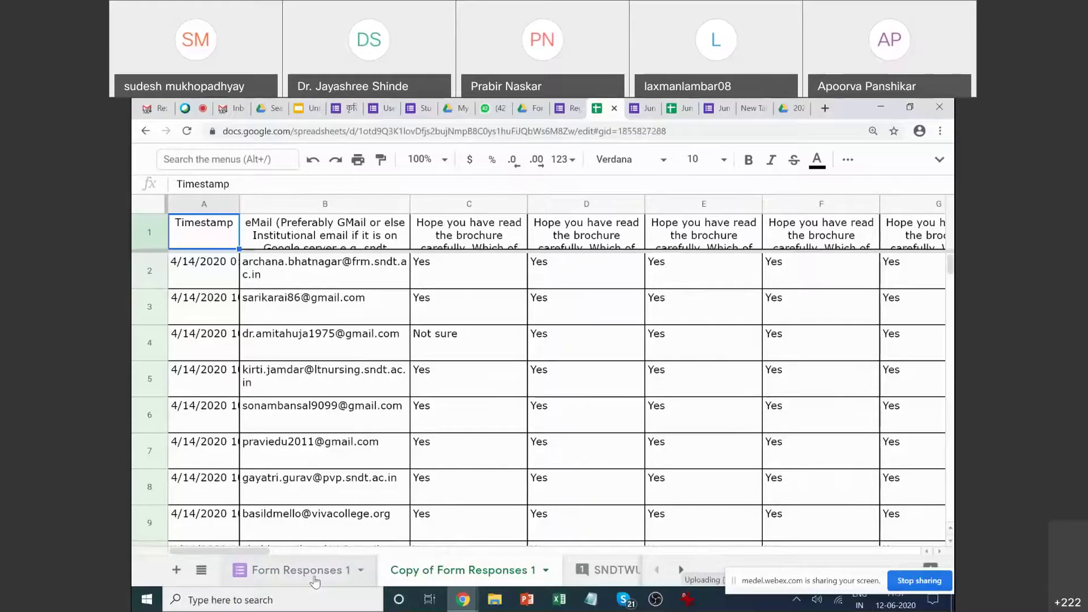
left_click(314, 576)
right_click(316, 579)
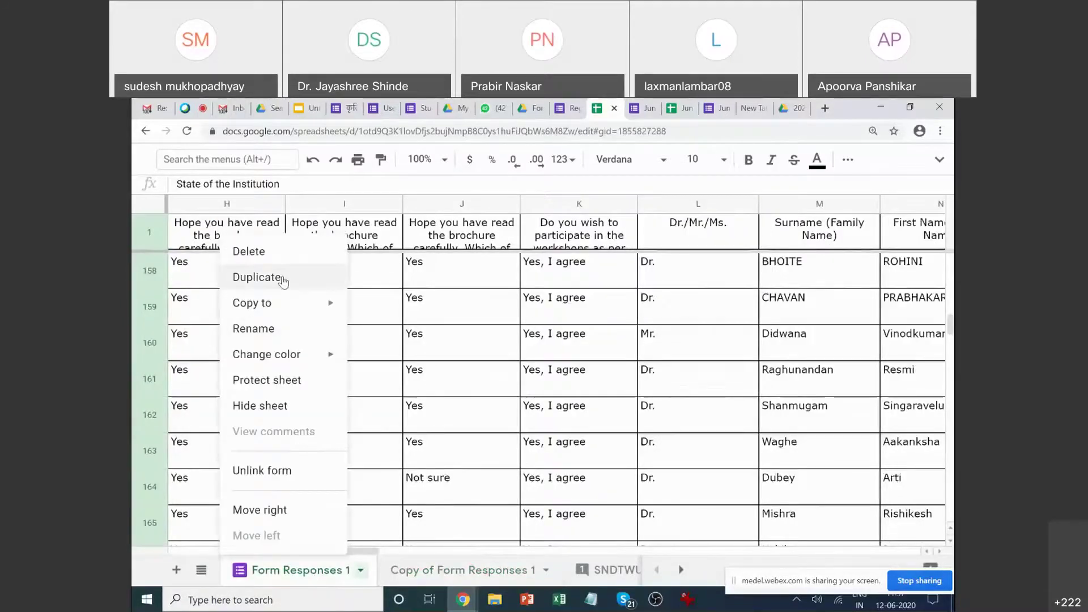
left_click(487, 570)
double_click(495, 568)
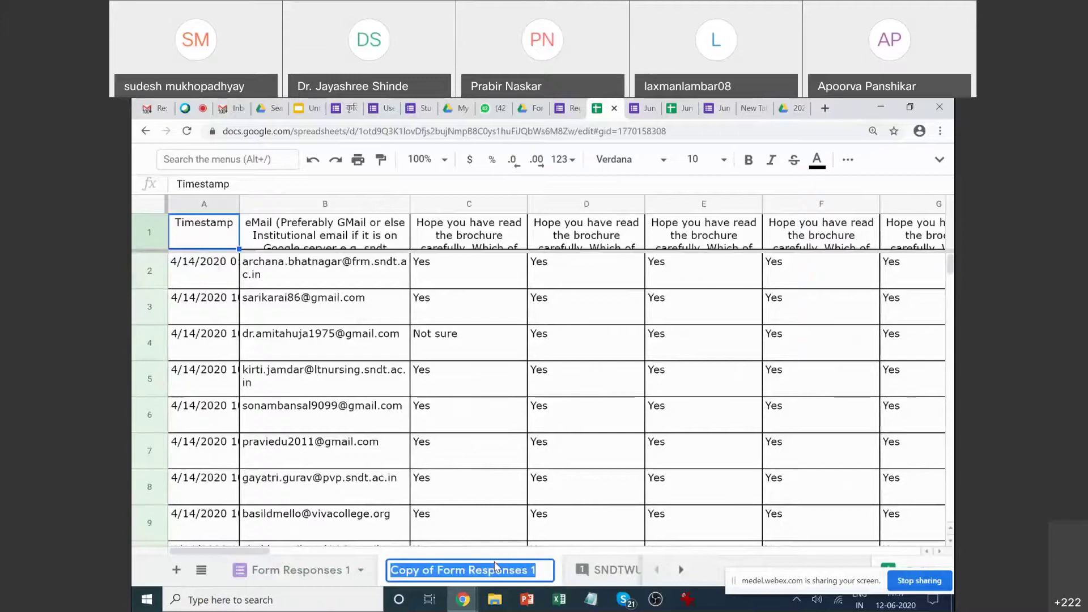
type("Trial Sorting")
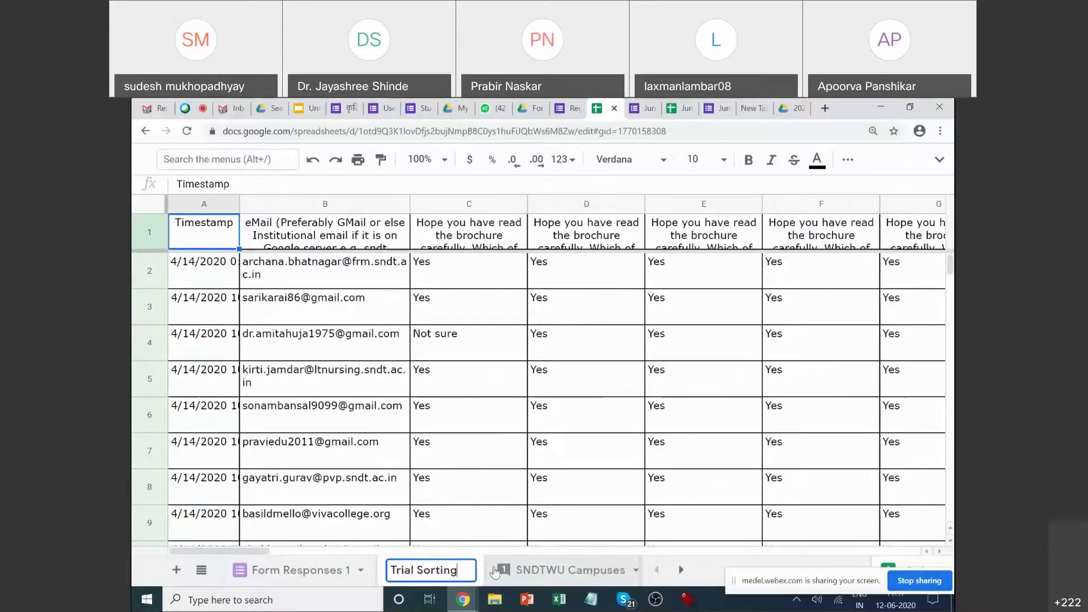
key("Return")
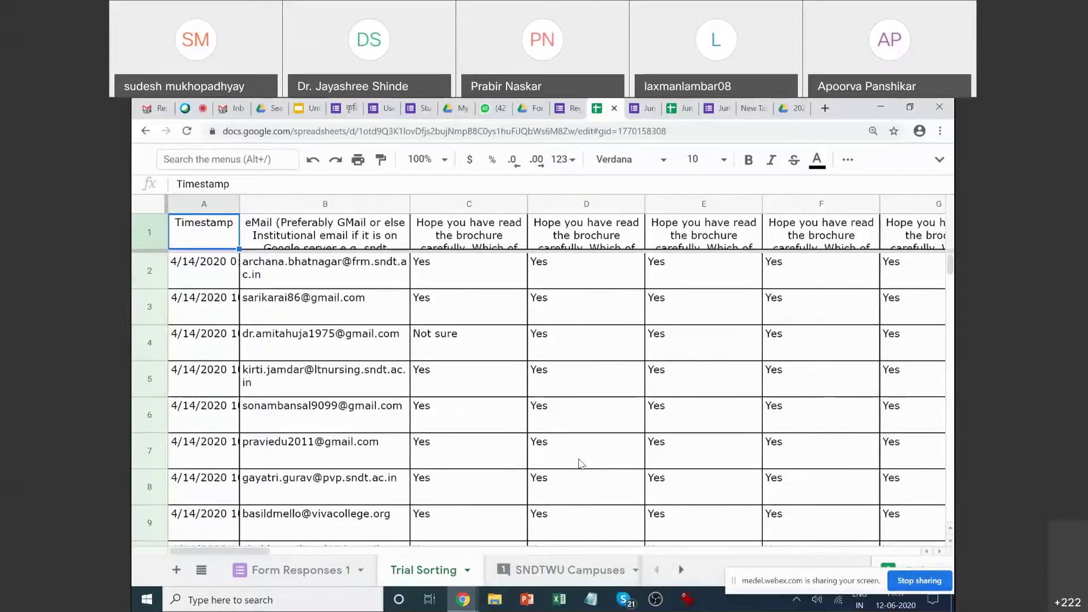
Restore the spreadsheet's menu area and turn off the existing filter on column R of the Trial Sorting sheet.
key("ctrl+minus")
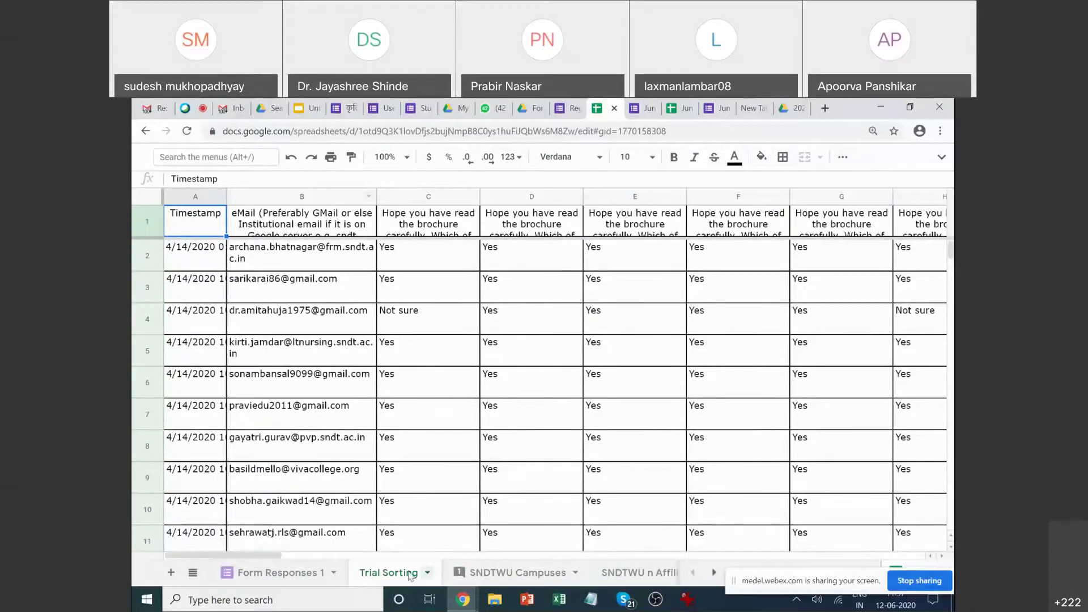
left_click_drag(249, 555, 446, 550)
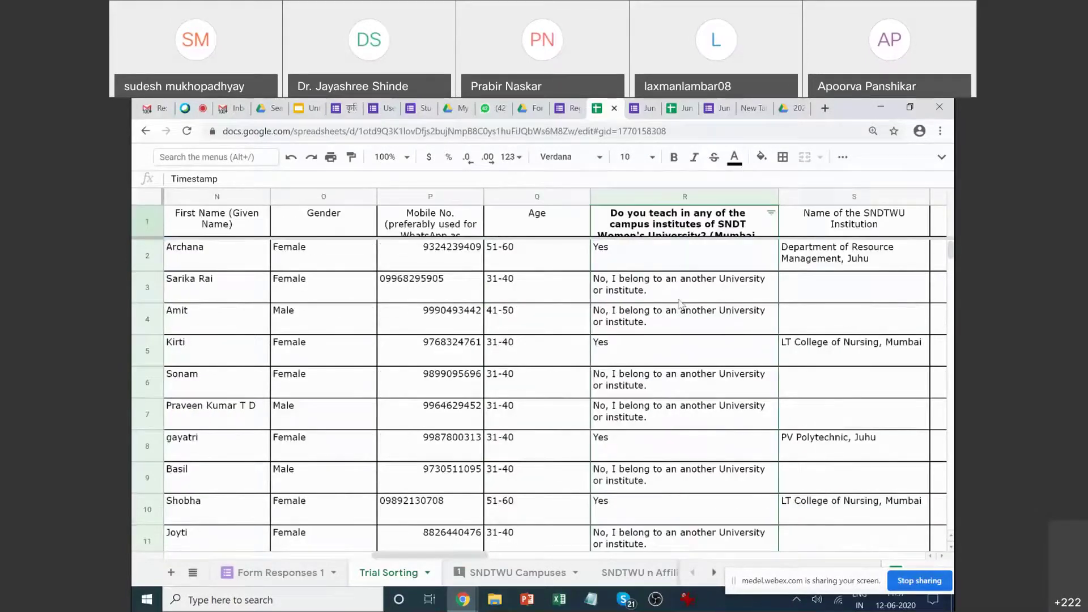
left_click(736, 200)
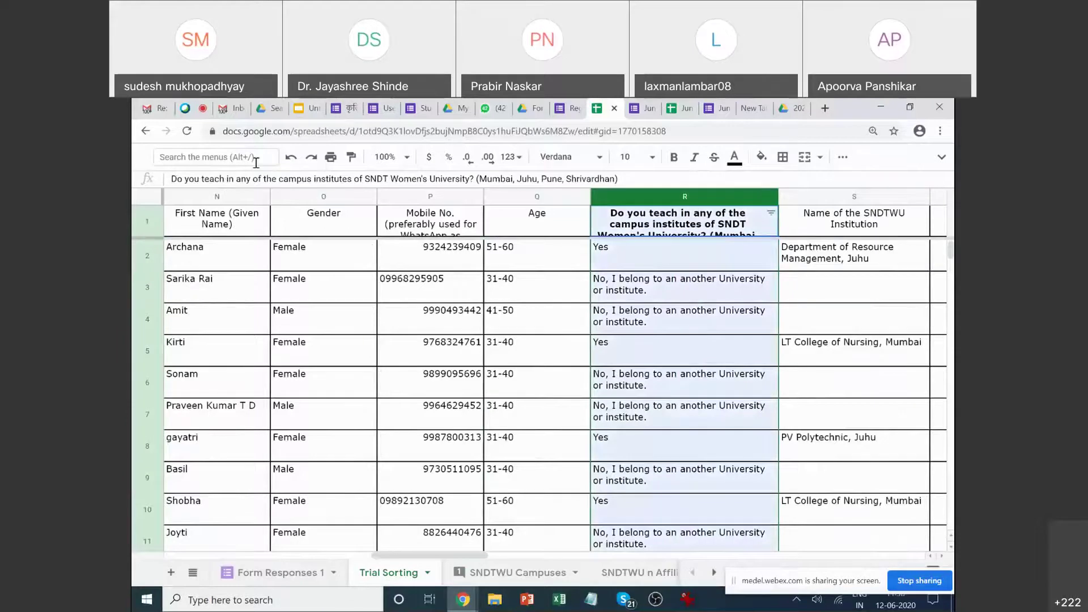
left_click(943, 160)
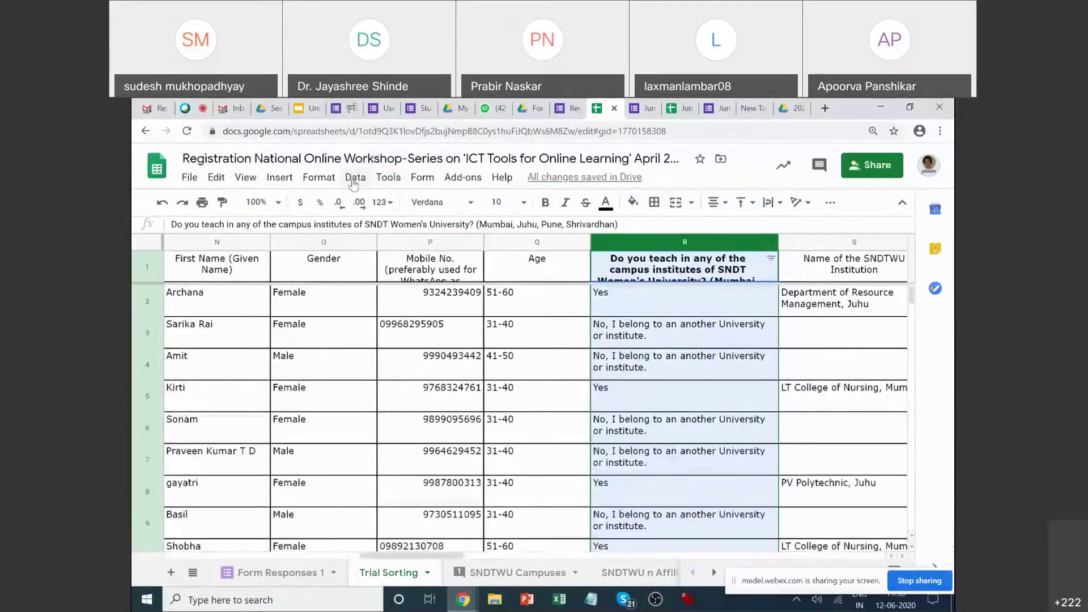
left_click(356, 177)
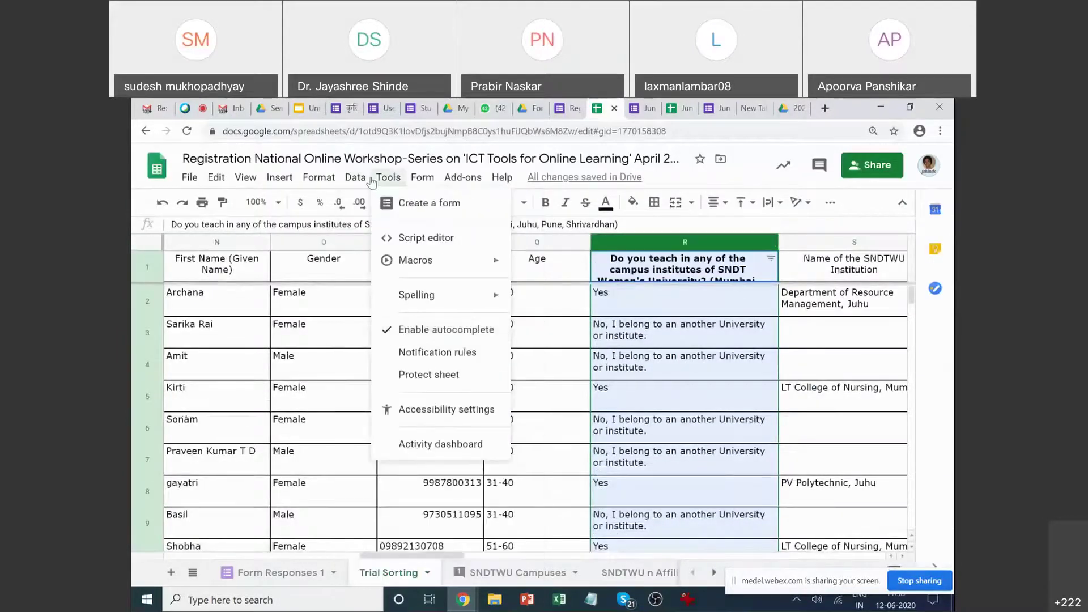
left_click(649, 314)
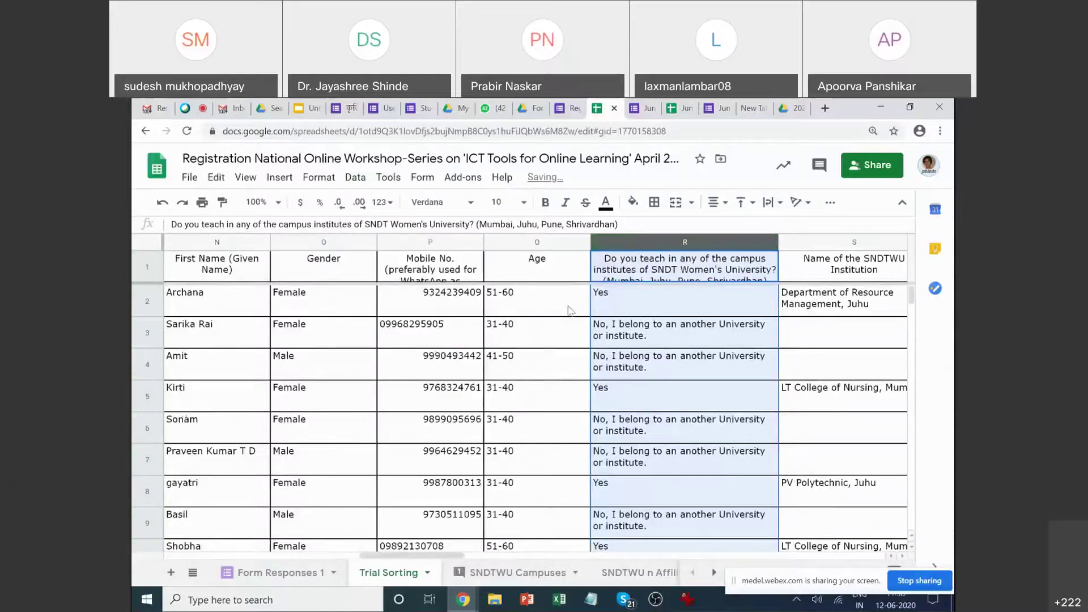
Examine the different column R answers about teaching at SNDT campus institutes and the related institution columns beside them.
left_click(663, 328)
left_click(681, 298)
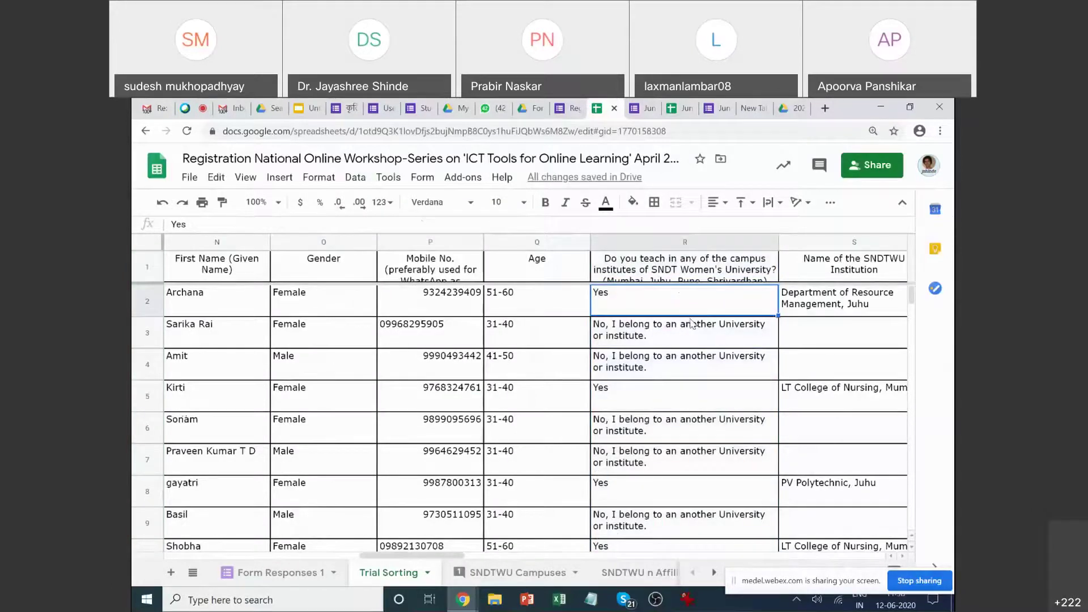
left_click(698, 340)
scroll(695, 368, "down", 1)
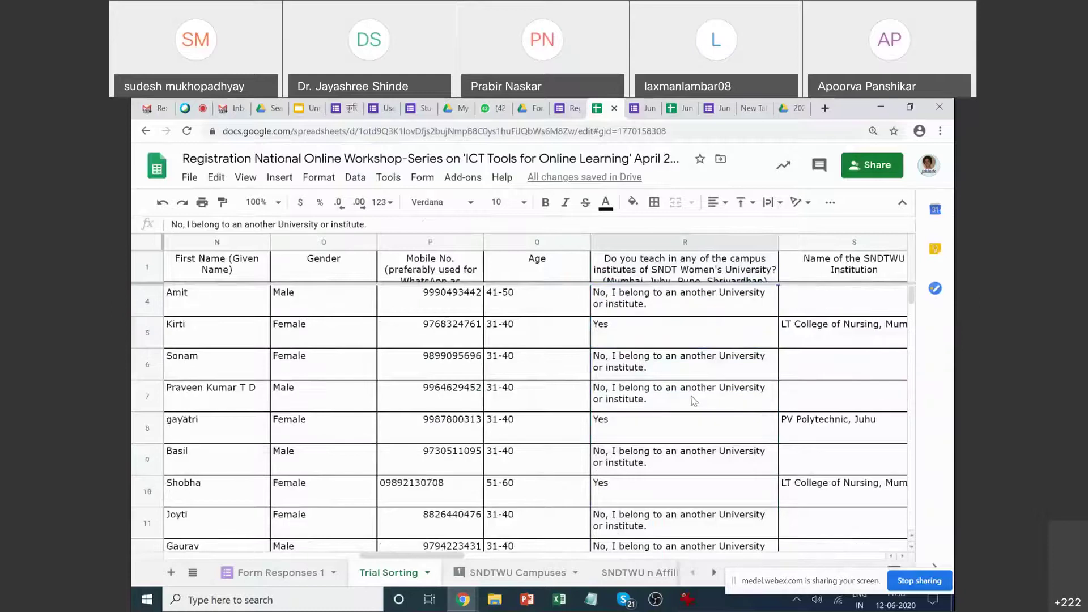
scroll(691, 397, "down", 2)
left_click(687, 363)
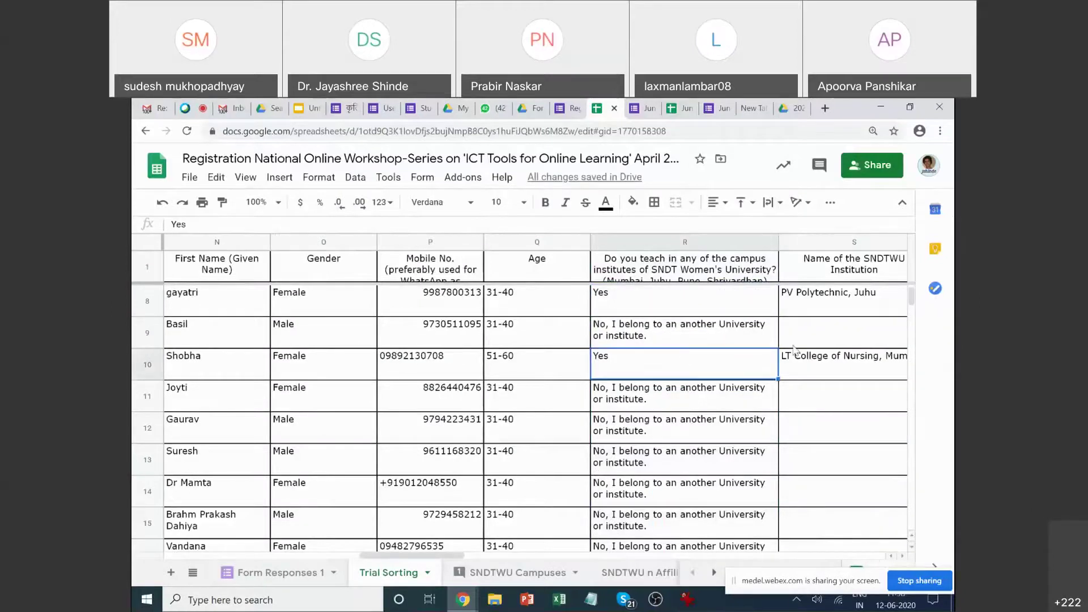
left_click_drag(422, 555, 468, 562)
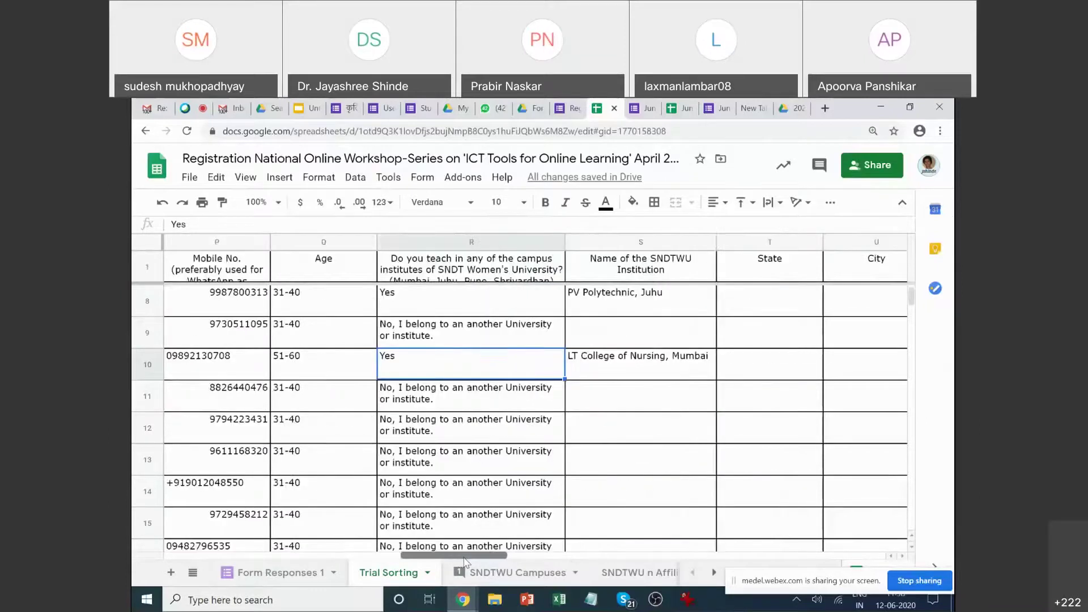
scroll(497, 472, "down", 4)
scroll(497, 468, "down", 5)
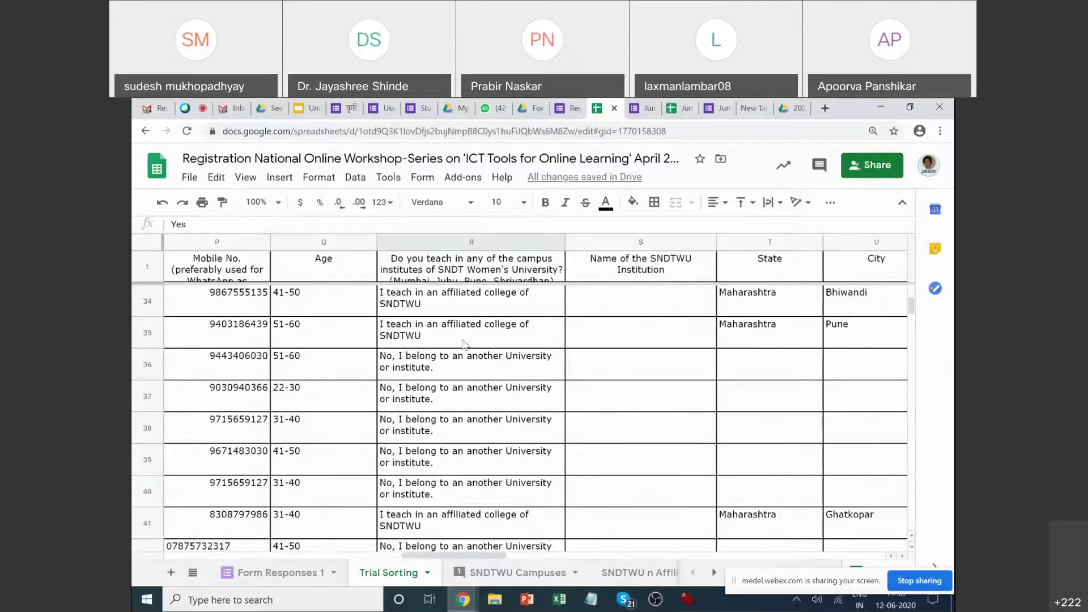
Identify the columns to sort by and list their letters R, T, U and S on separate lines in Notepad.
left_click(471, 241)
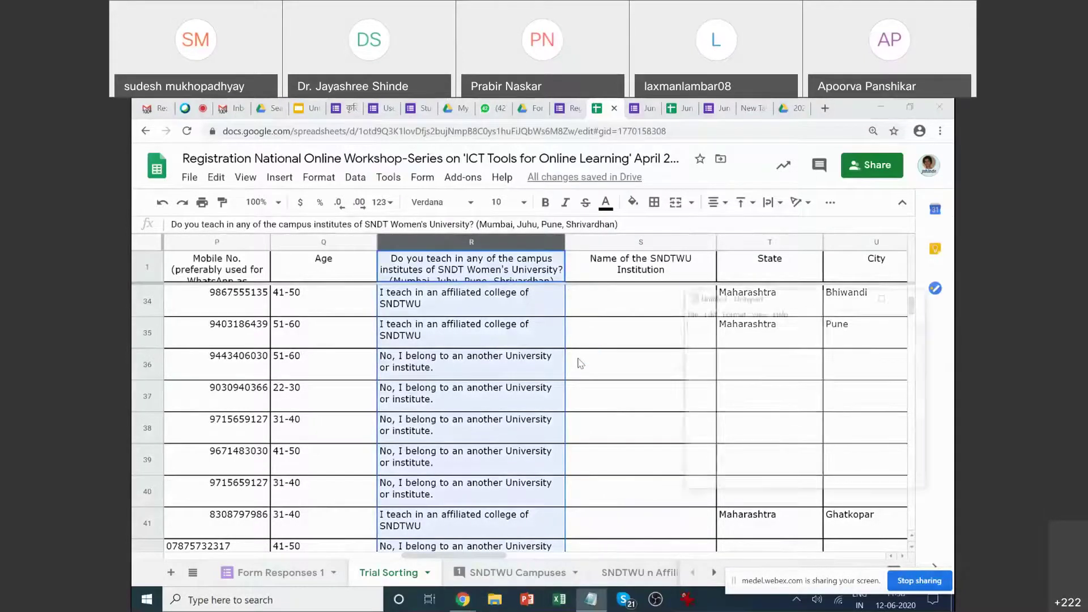
type("R")
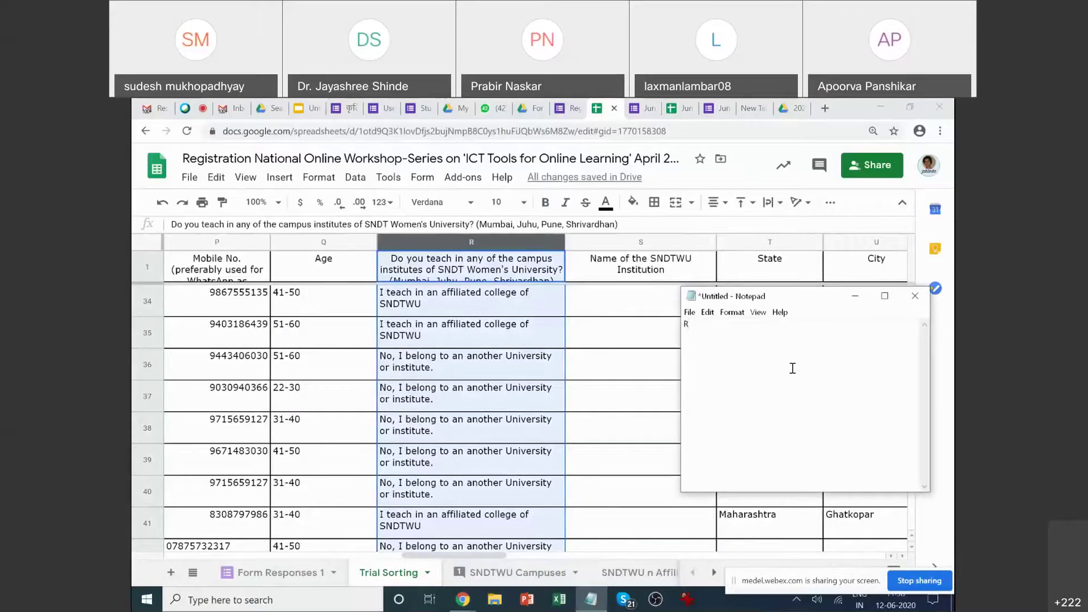
left_click(664, 399)
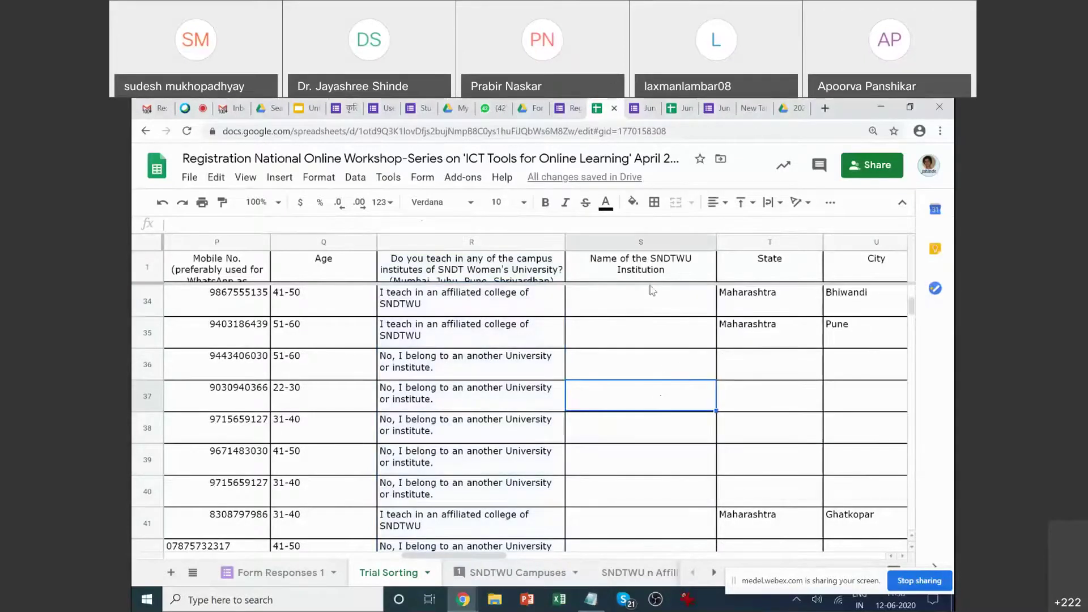
left_click_drag(488, 556, 513, 536)
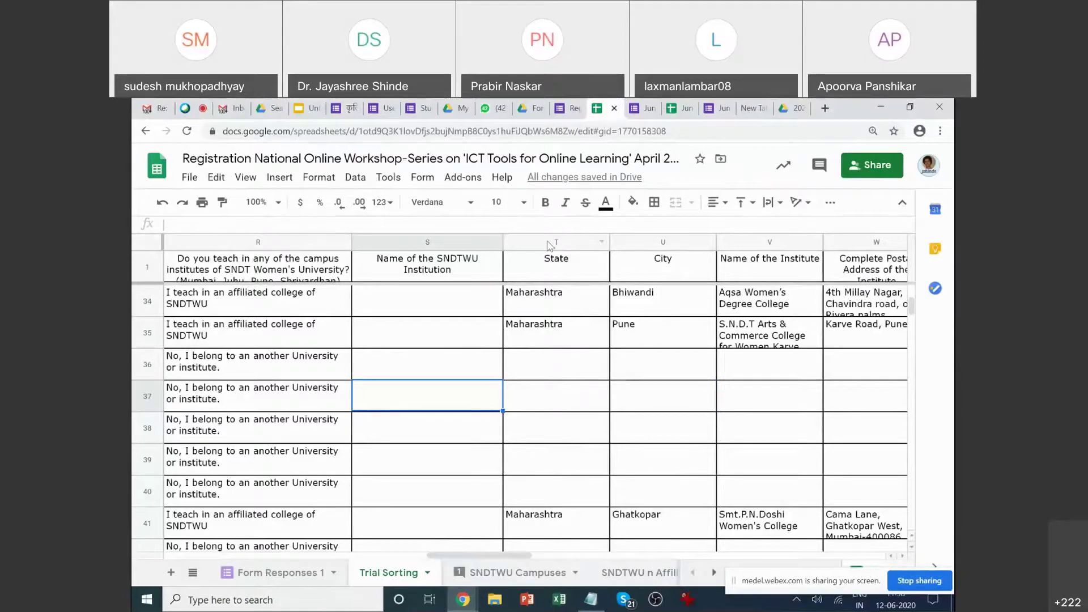
left_click(592, 599)
key("Return")
type("T U ")
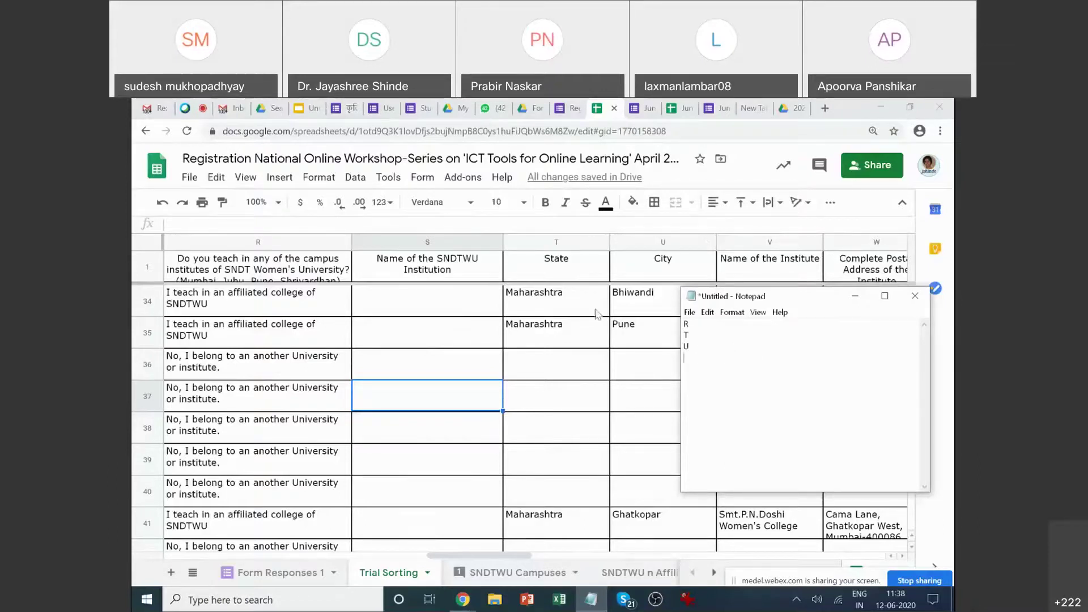
type("S")
Check the institute columns in the spreadsheet and replace the letter U in the Notepad list with V.
left_click_drag(499, 556, 544, 553)
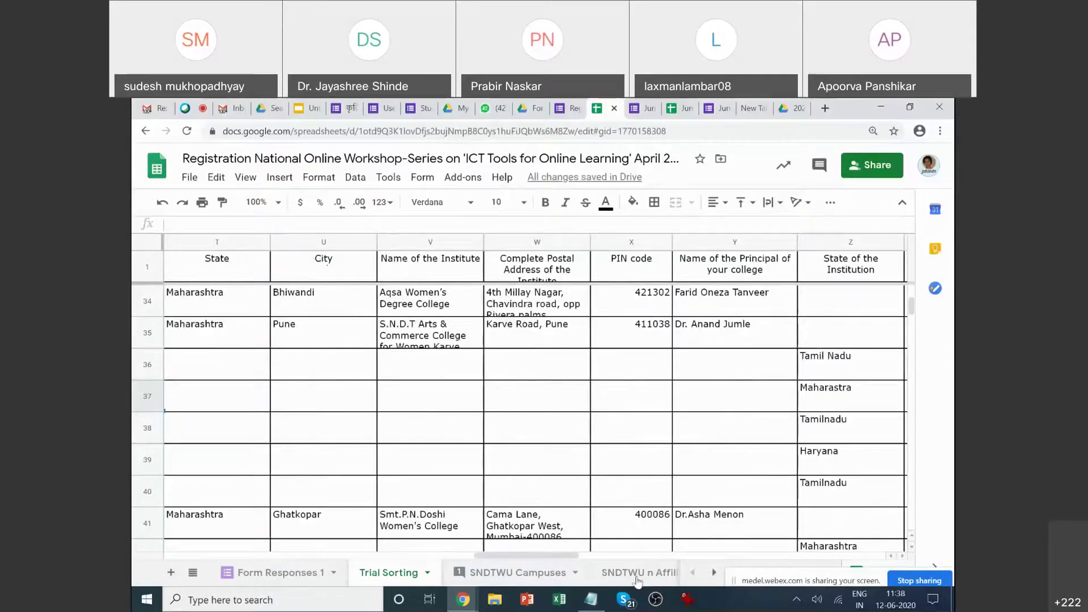
left_click(591, 599)
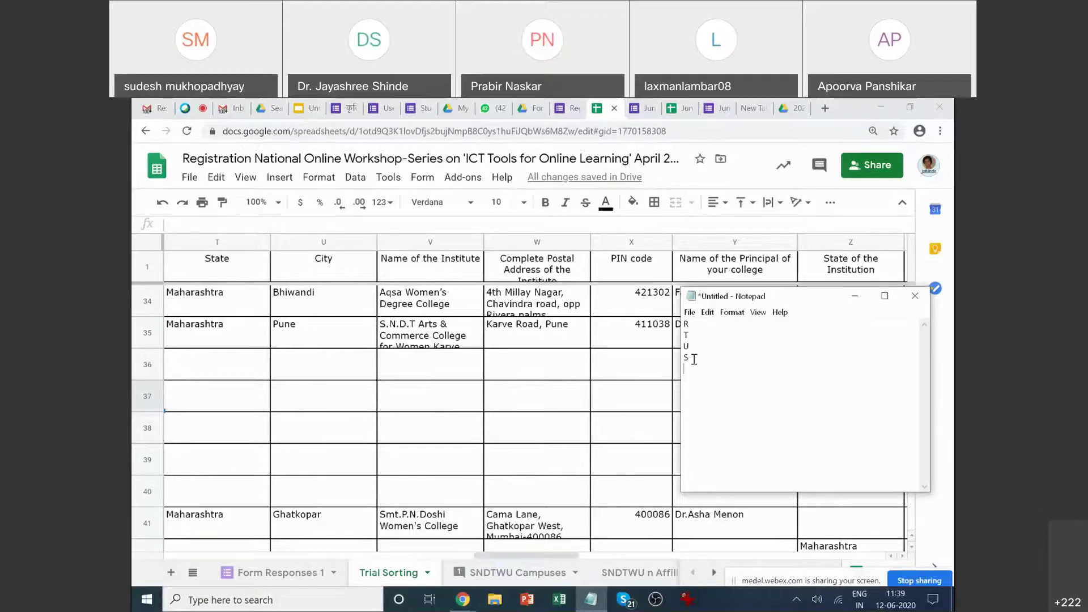
left_click_drag(689, 346, 676, 347)
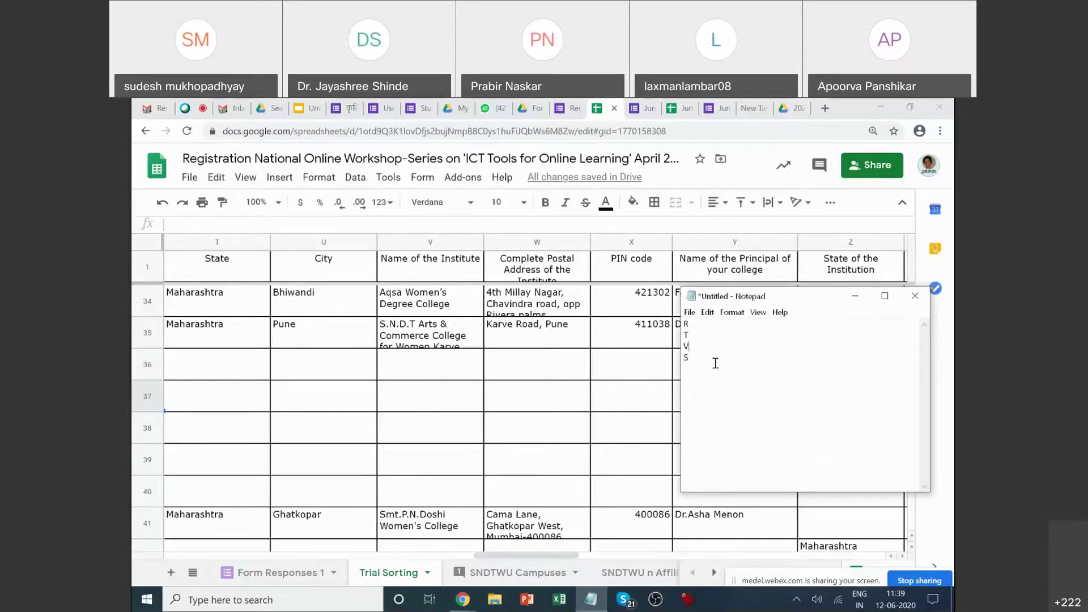
left_click(696, 358)
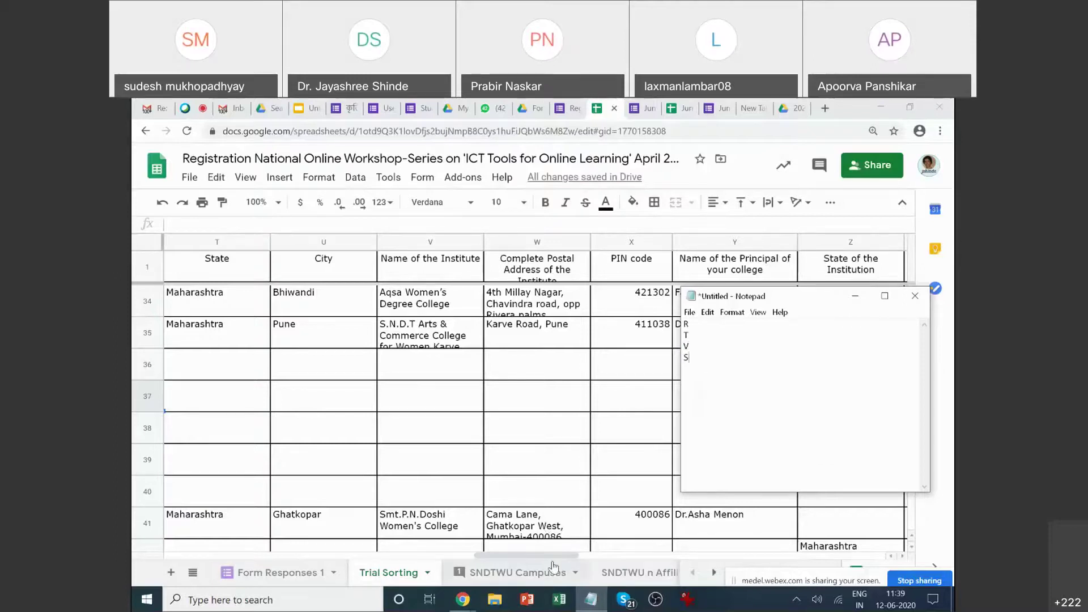
Add the institution state, city and name columns Z, AA and AB to the Notepad list on separate lines.
left_click_drag(556, 556, 589, 558)
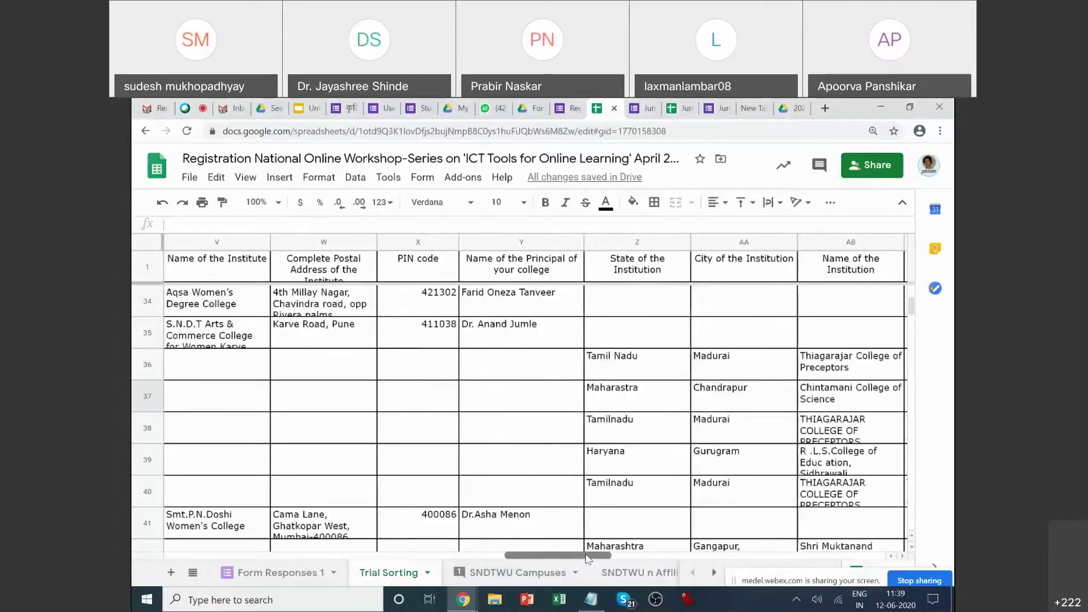
left_click(588, 599)
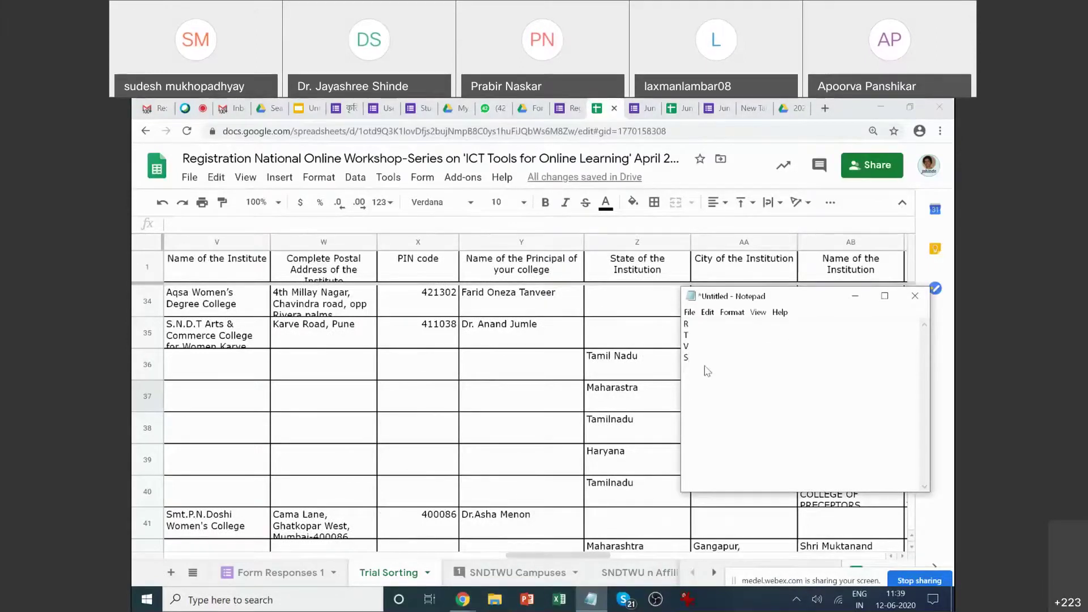
type("Z ")
type("AA")
left_click_drag(788, 300, 687, 316)
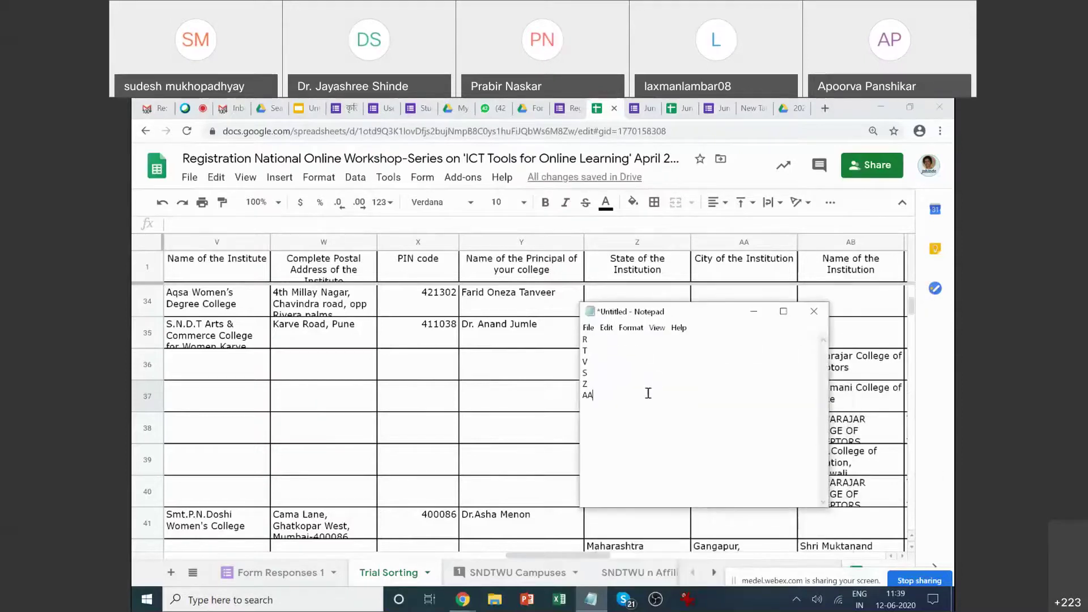
type("AB")
key("Return")
Return to the Trial Sorting sheet and correct the state spelling in cell Z37 to Maharashtra.
left_click(464, 433)
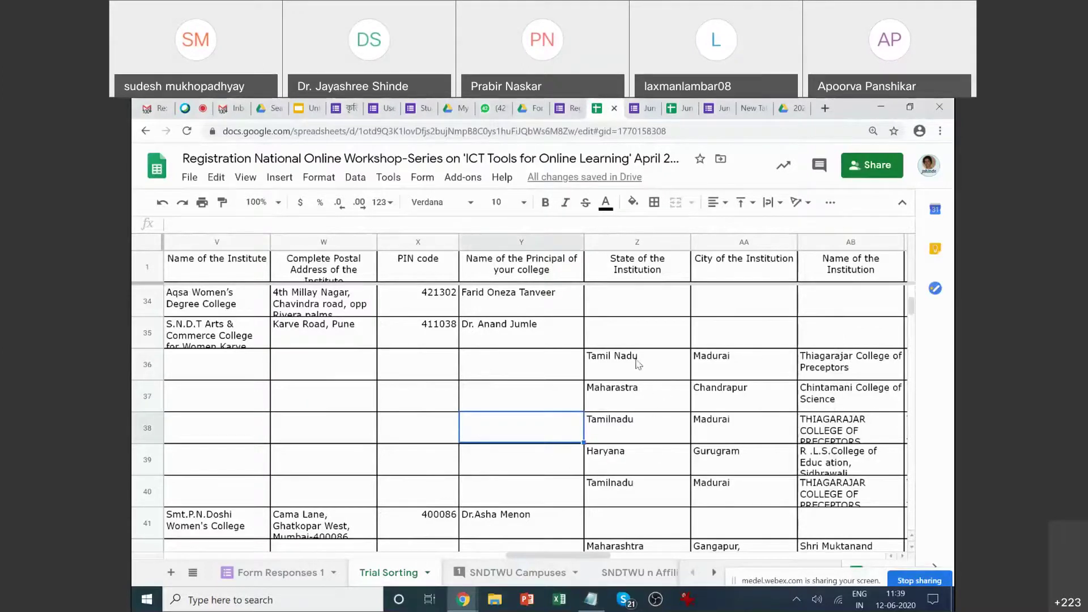
left_click(630, 401)
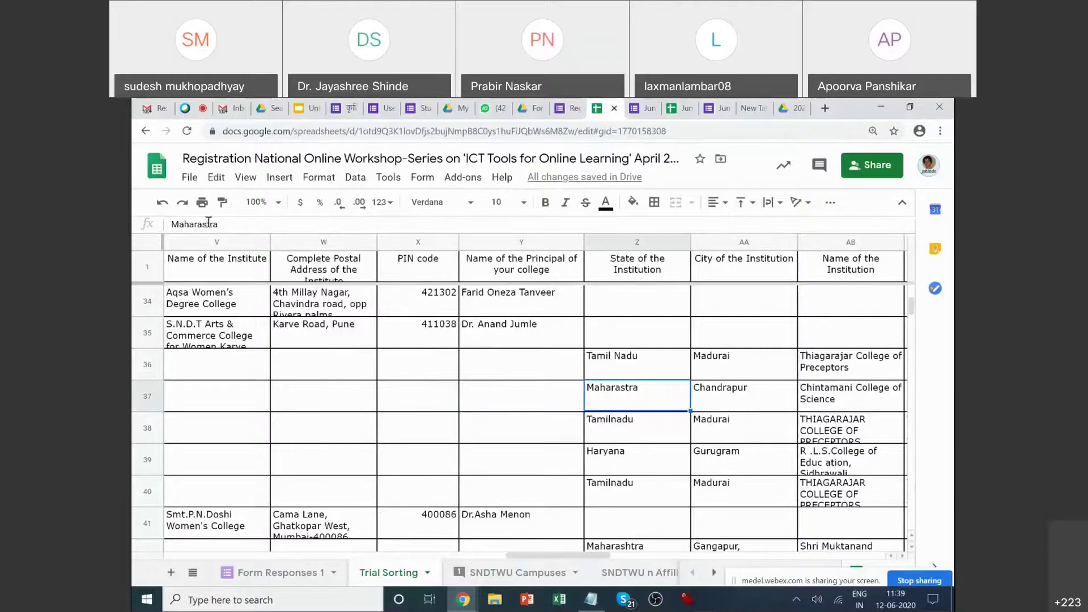
type("M")
key("Return")
left_click(658, 406)
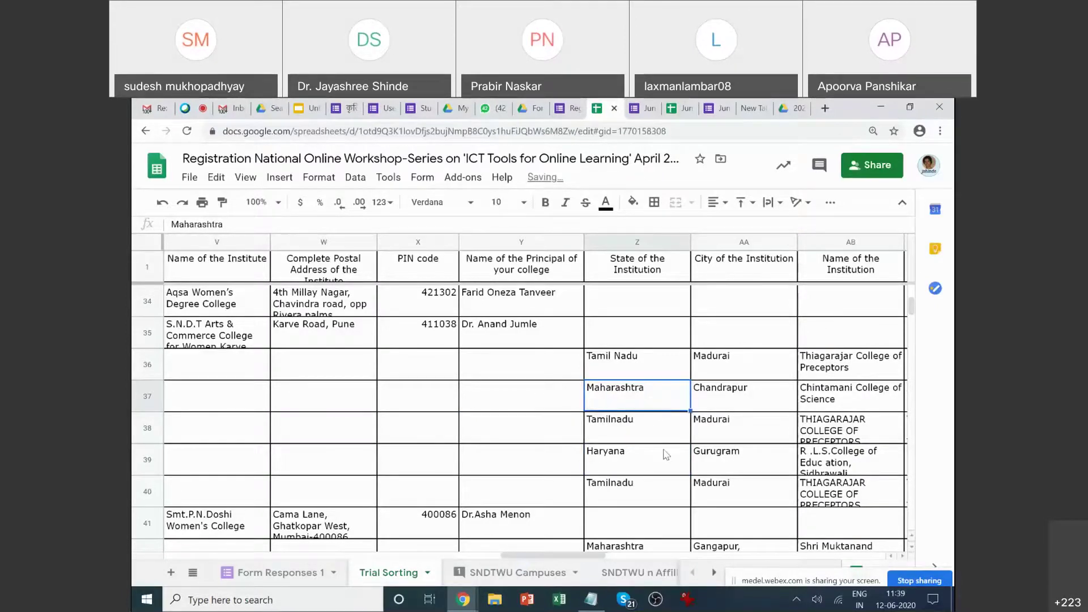
Standardise the state spelling by copying Tamil Nadu from cell Z36 into cells Z40 and Z38.
left_click(671, 377)
key("ctrl+c")
left_click(657, 502)
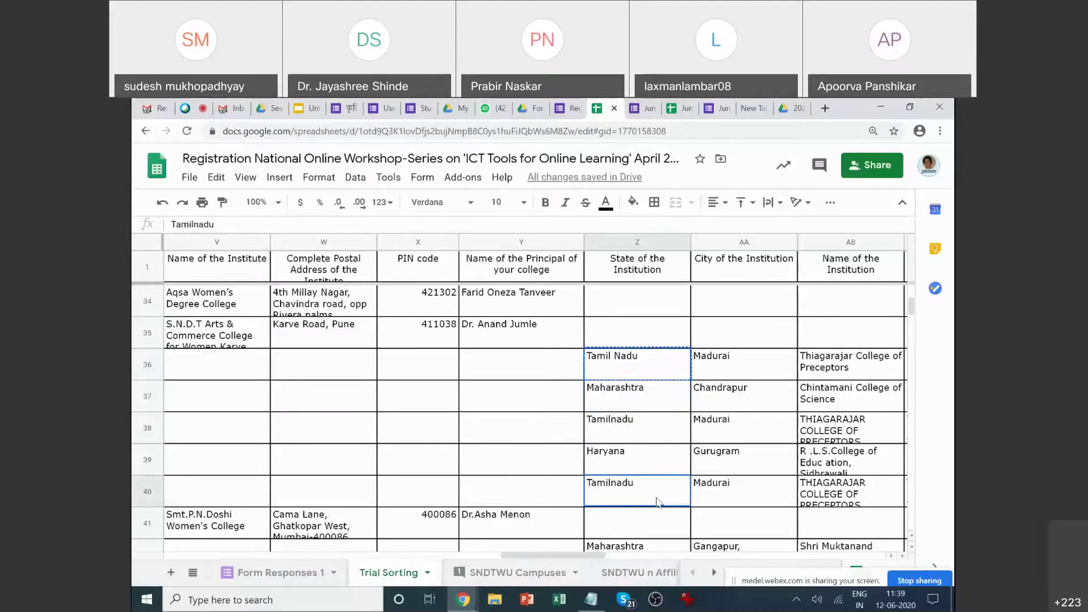
key("ctrl+v")
left_click(666, 435)
key("ctrl+v")
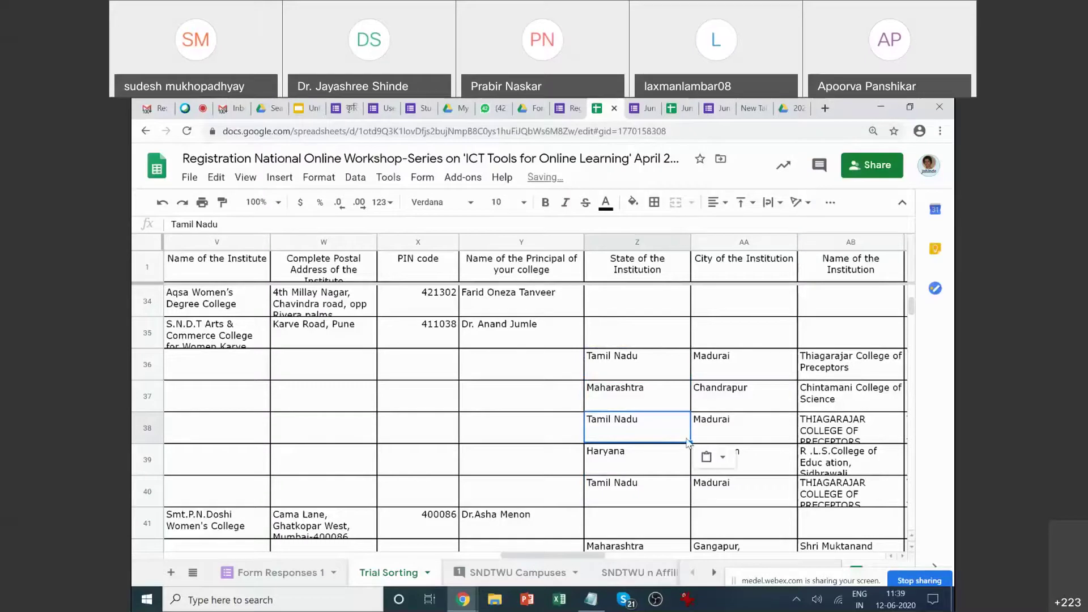
scroll(688, 444, "down", 1)
left_click(668, 429)
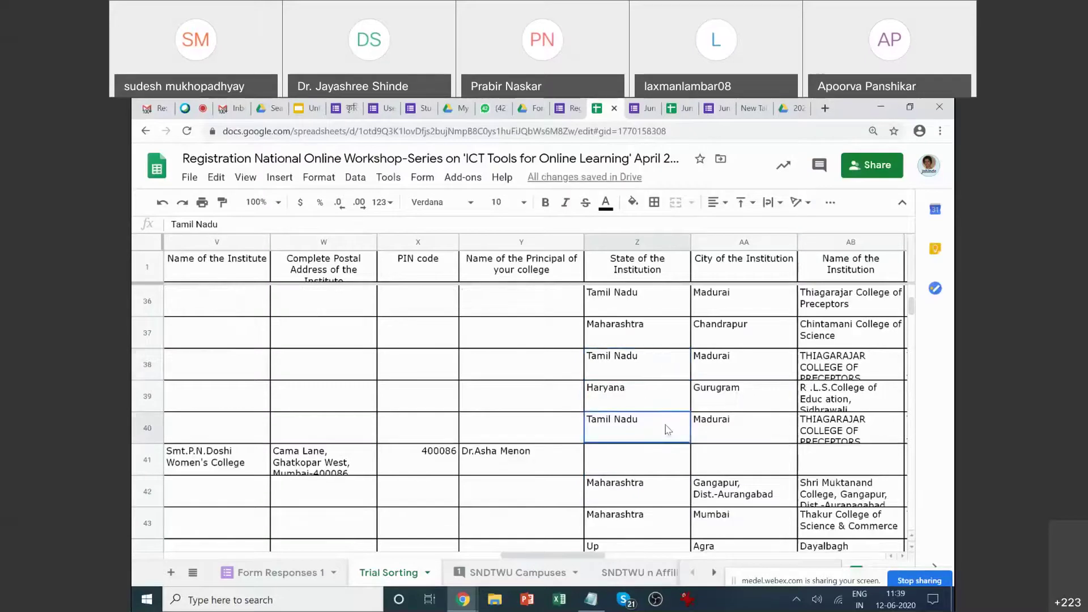
Standardise the state entry for Agra by copying Uttar Pradesh from cell Z48 into cell Z44.
left_click(649, 340)
scroll(641, 512, "down", 1)
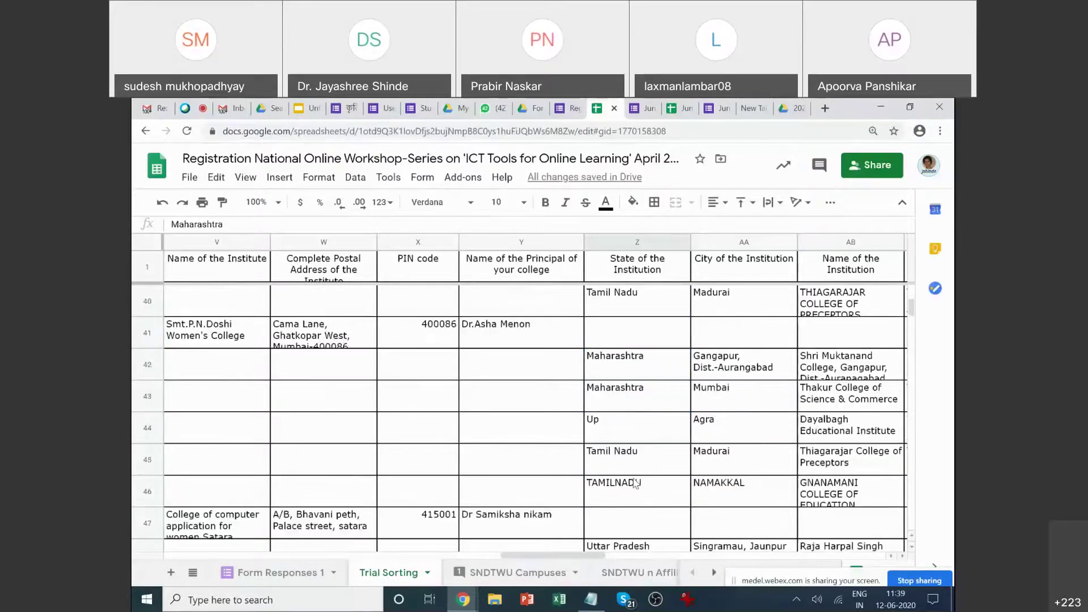
left_click(639, 435)
type("UP")
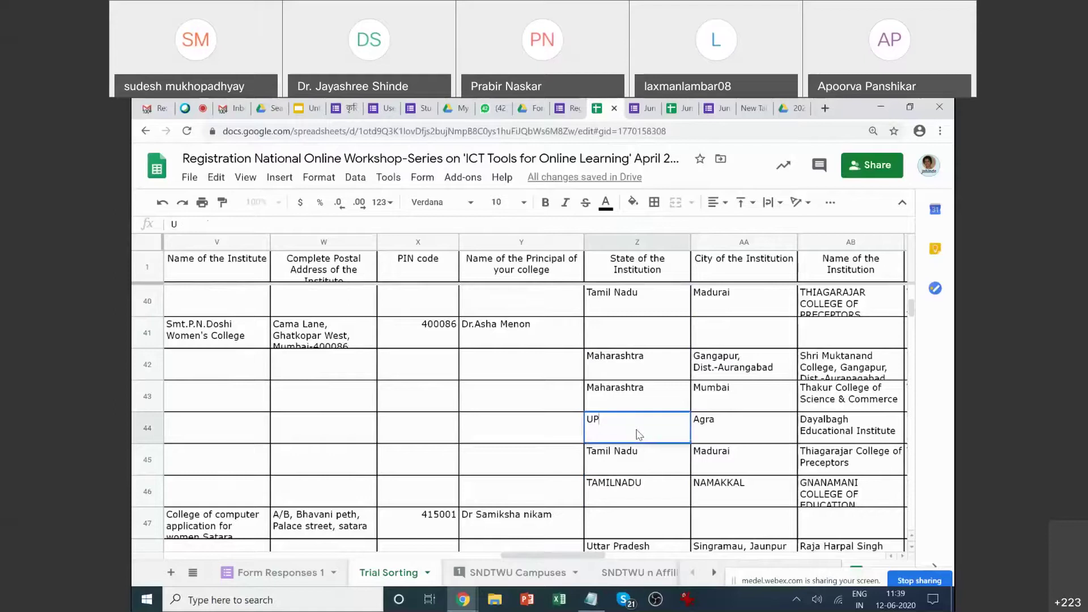
left_click(638, 544)
key("ctrl+c")
left_click(650, 430)
key("ctrl+v")
Standardise the state spelling by copying Tamil Nadu from cell Z45 into cells Z46, Z54 and Z55.
left_click(654, 470)
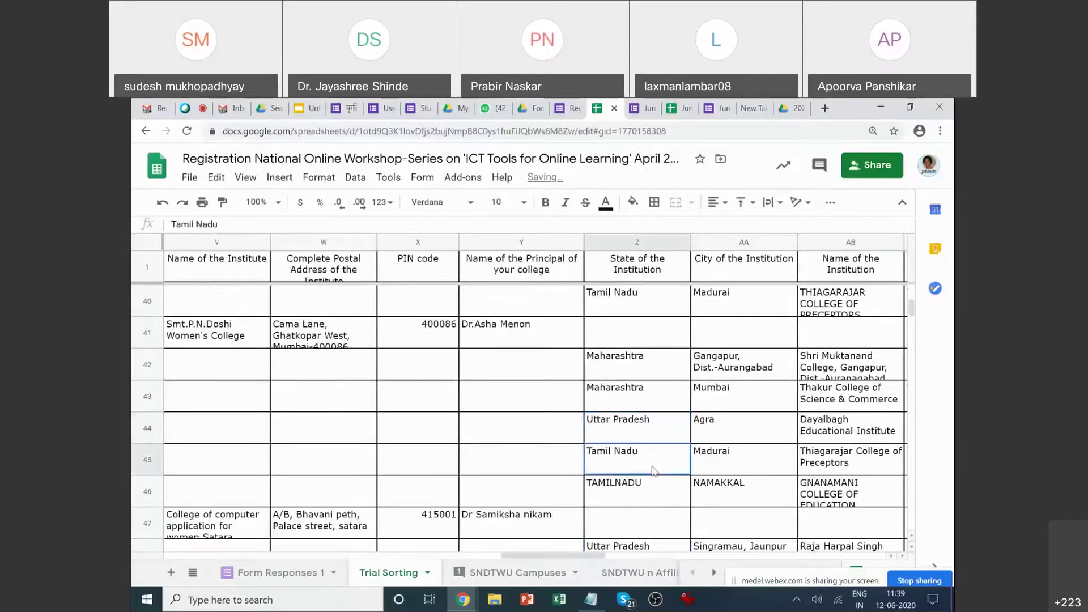
key("ctrl+c")
left_click(655, 492)
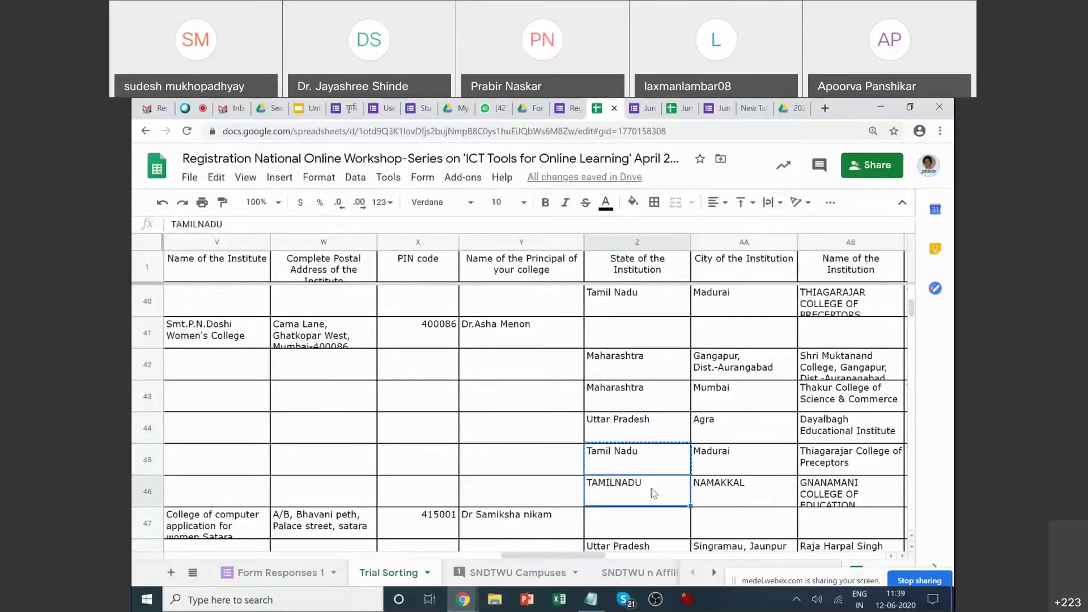
key("ctrl+v")
scroll(655, 492, "down", 3)
left_click(656, 402)
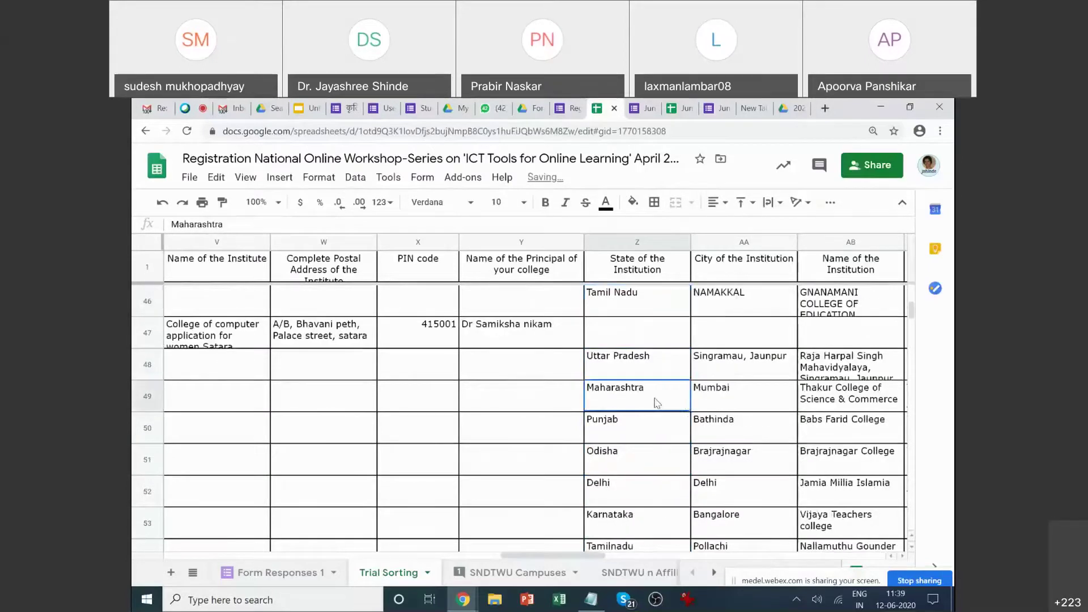
scroll(662, 431, "down", 2)
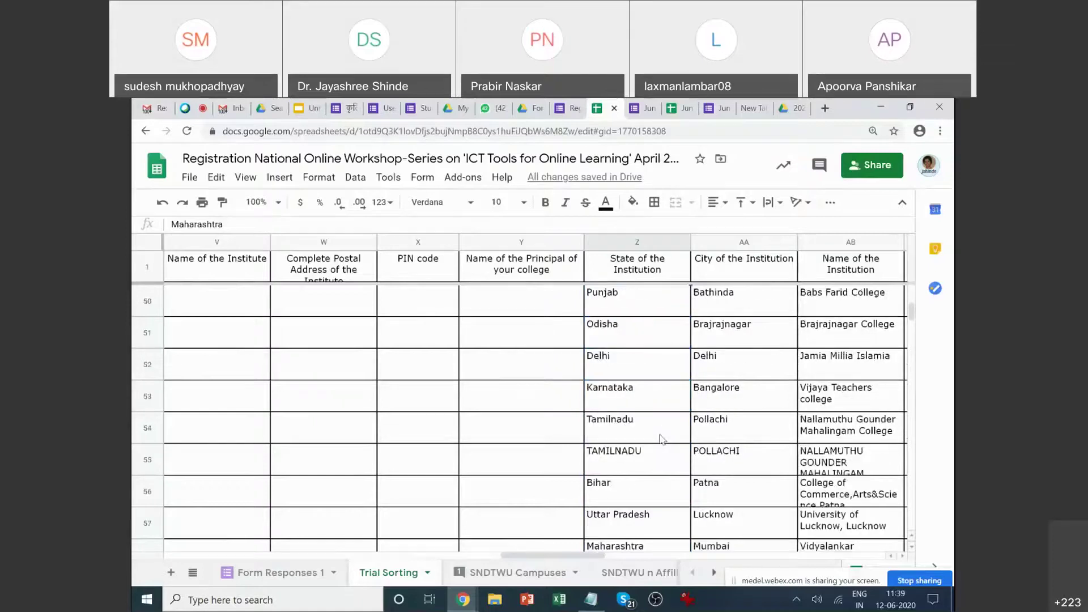
left_click(659, 436)
key("ctrl+v")
left_click(659, 458)
key("ctrl+v")
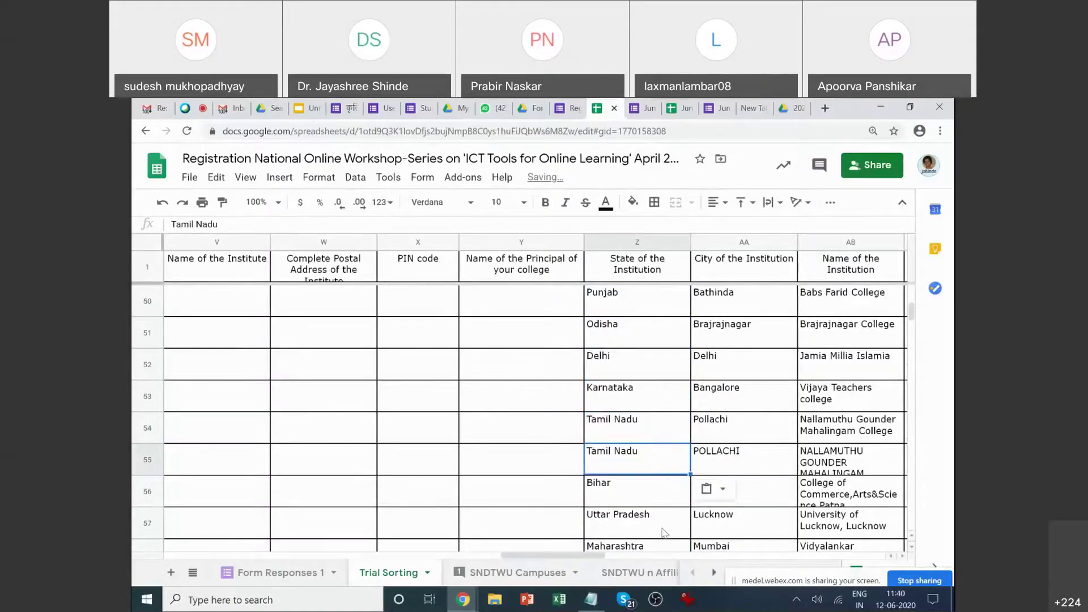
Locate the surname and first name columns and add M and N to the Notepad list on separate lines.
scroll(663, 510, "down", 1)
scroll(661, 487, "up", 12)
scroll(658, 460, "up", 11)
scroll(657, 459, "up", 1)
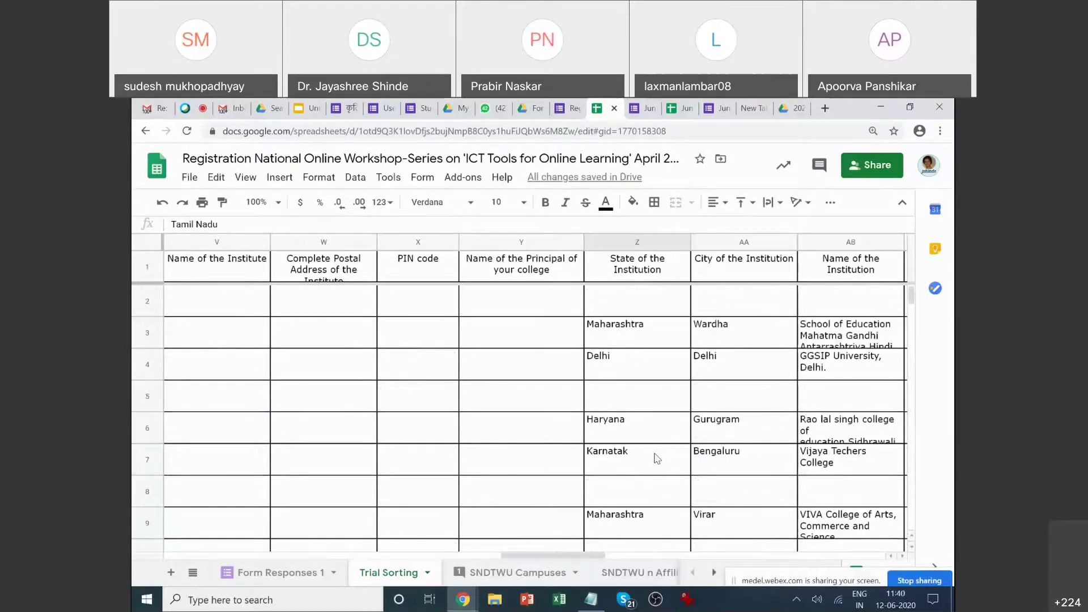
left_click(591, 599)
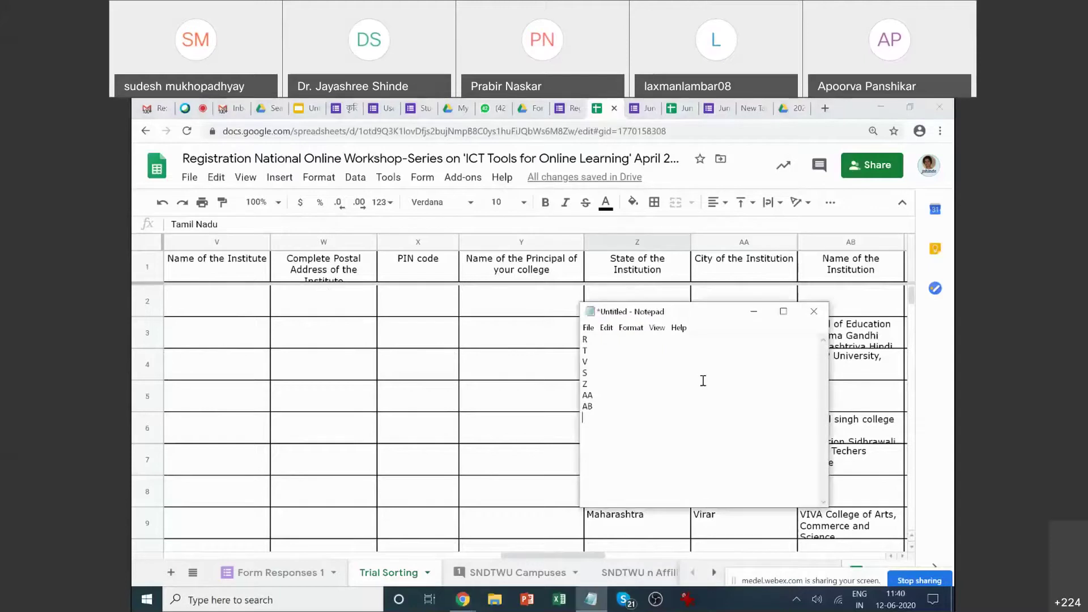
left_click_drag(542, 554, 202, 553)
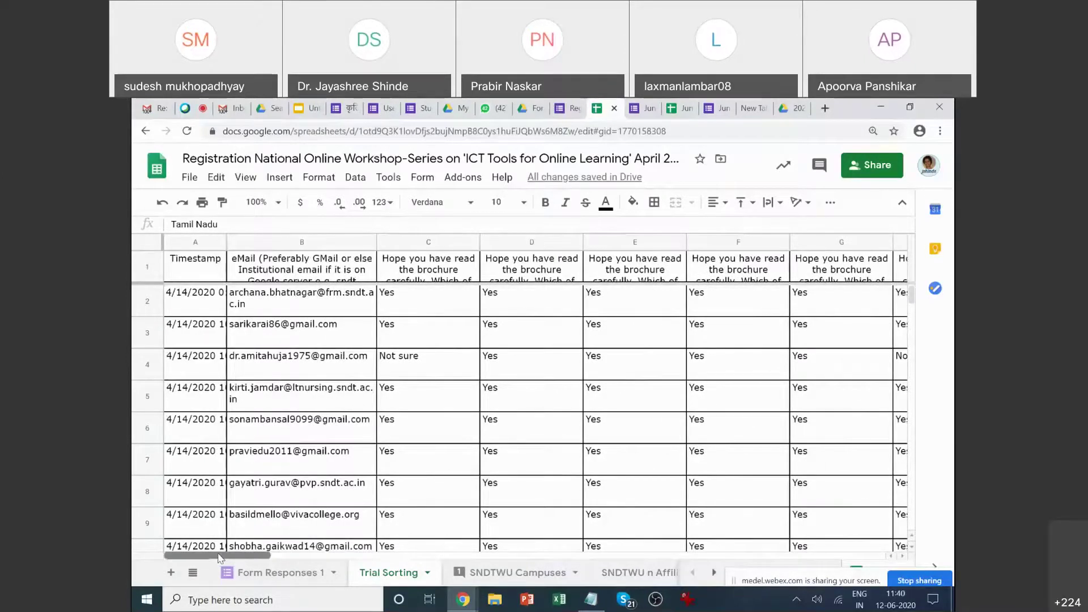
left_click_drag(248, 556, 374, 536)
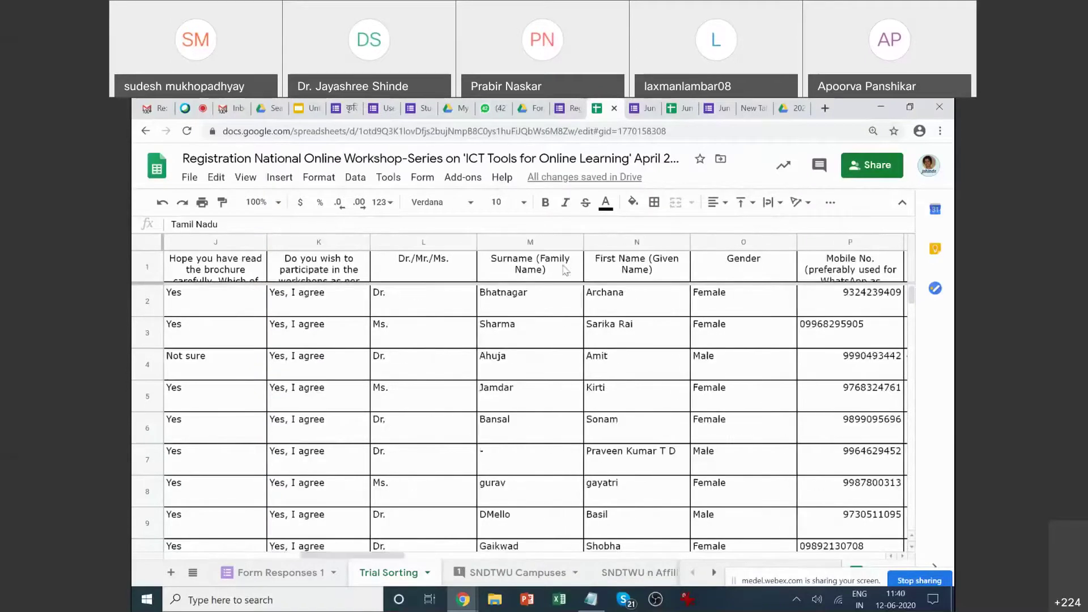
left_click(591, 599)
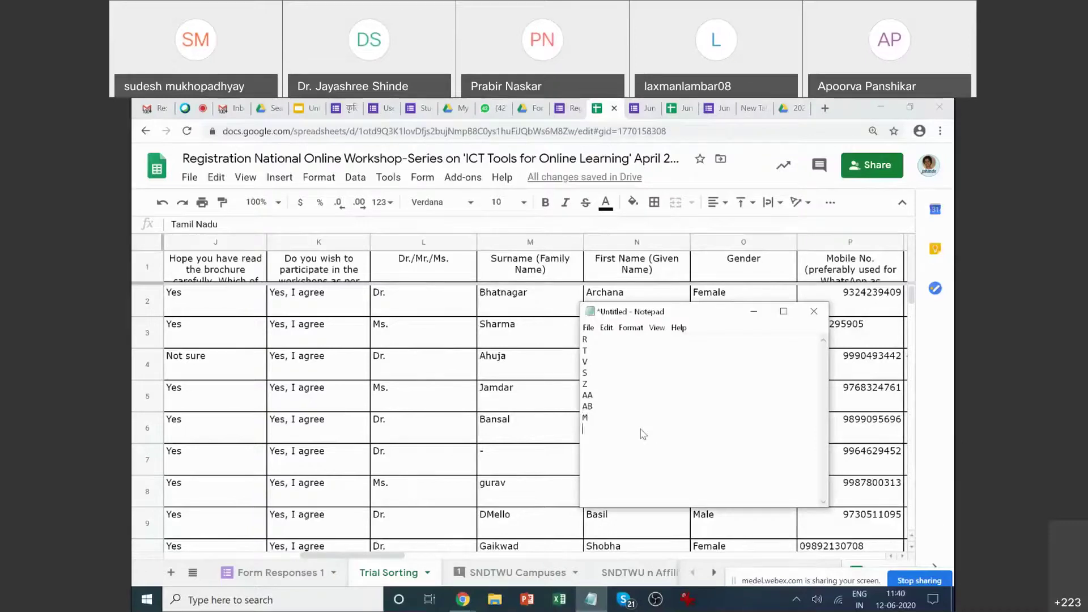
type("M N")
left_click(258, 426)
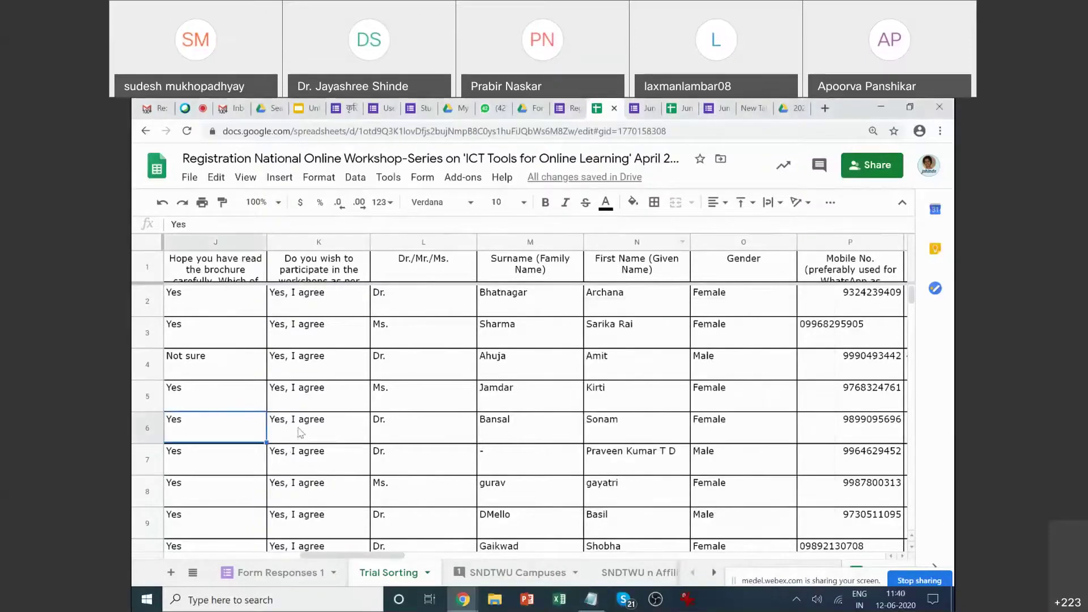
Select rows 2 to 591 of the Trial Sorting sheet and open the range sort settings.
left_click(148, 301)
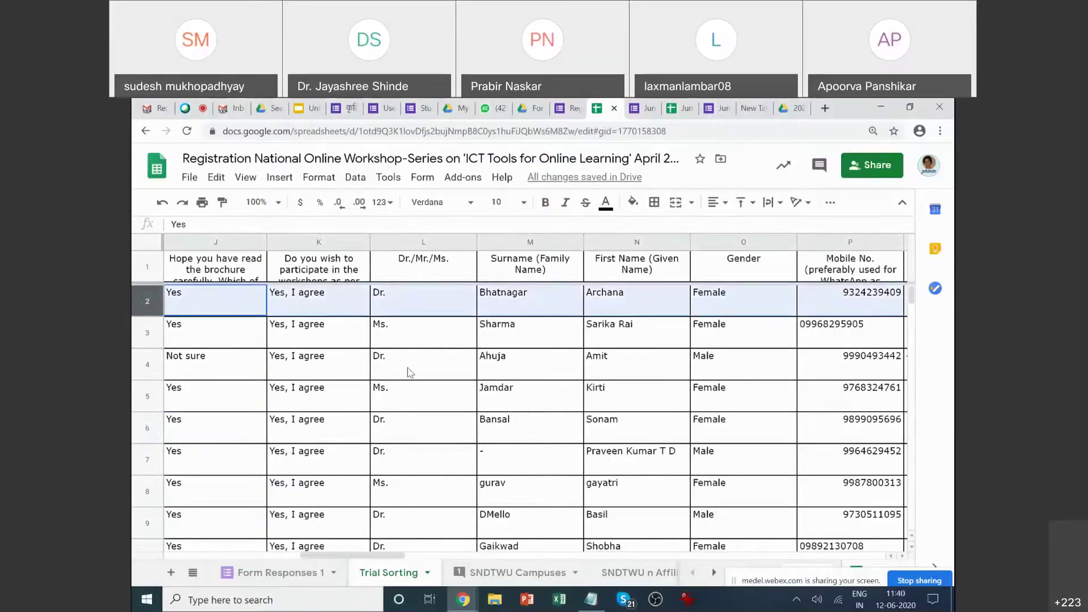
key("ctrl+minus")
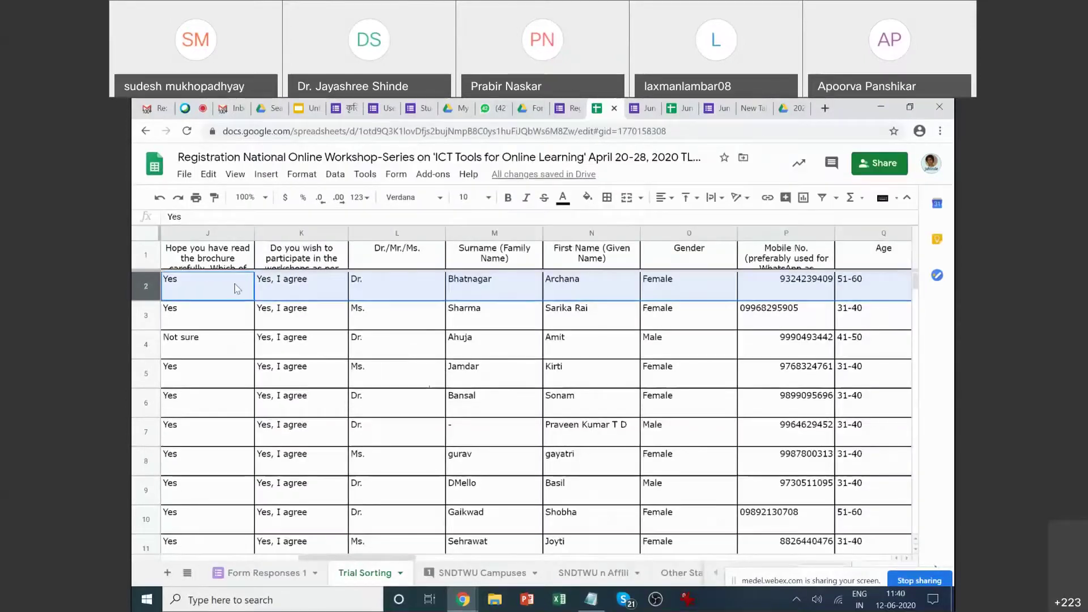
left_click_drag(146, 286, 143, 410)
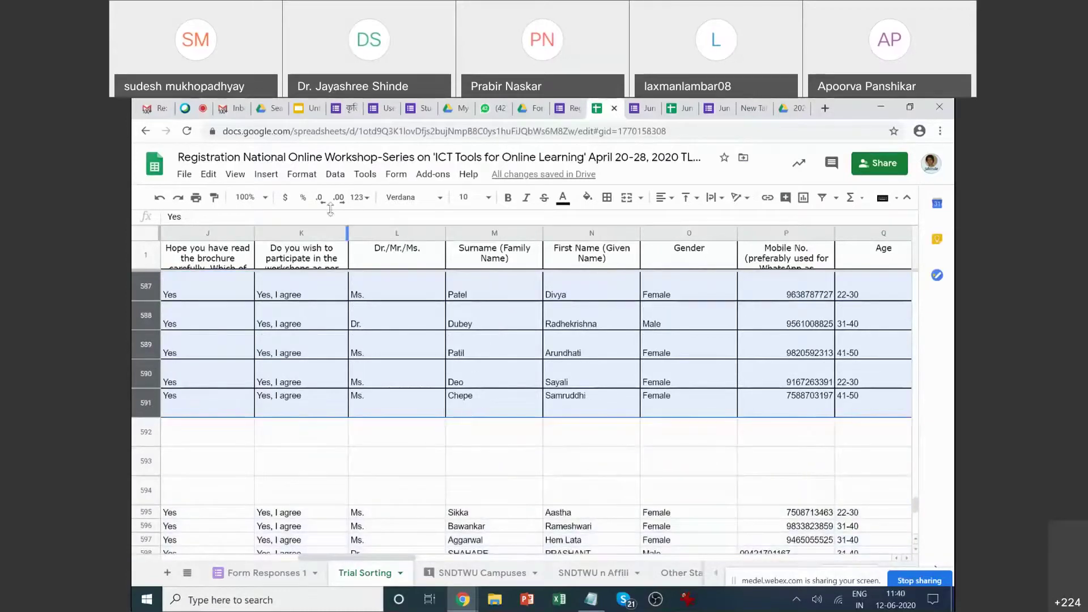
left_click(333, 175)
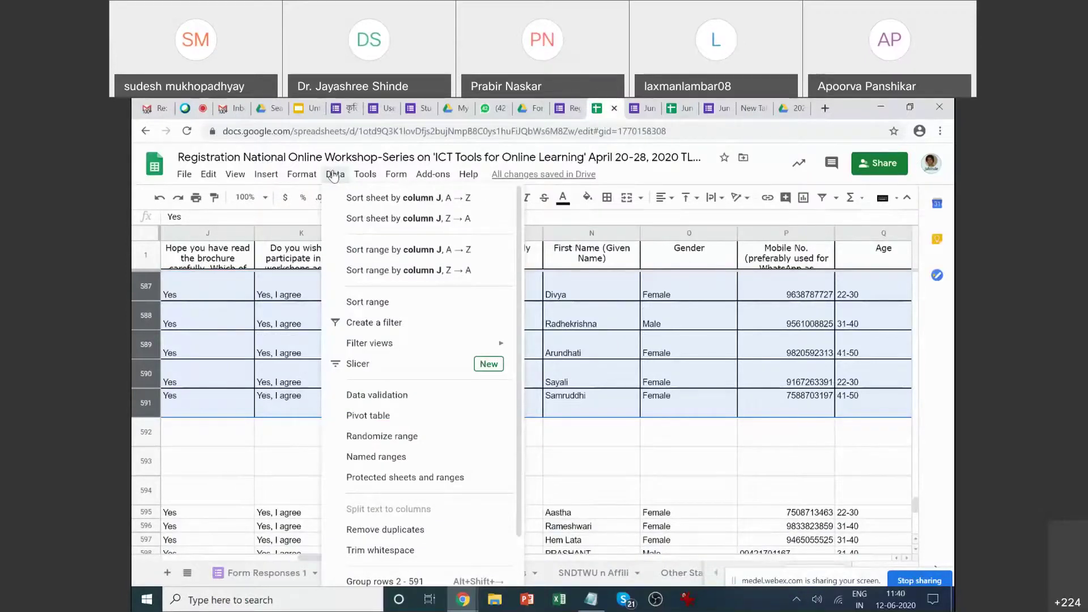
left_click(423, 303)
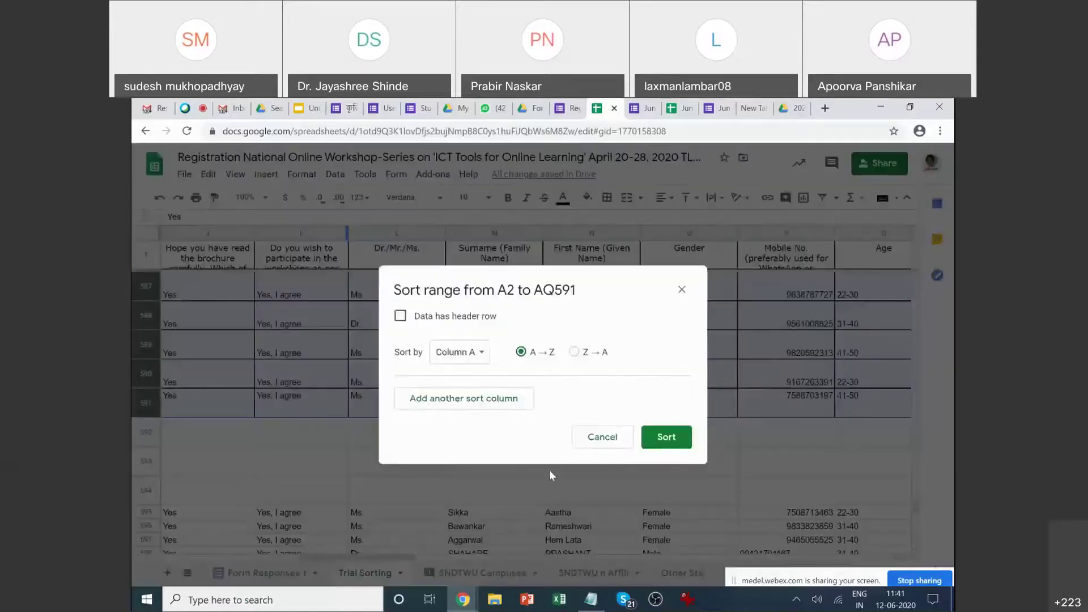
Move the Notepad list and the sort dialog apart so both can be read side by side.
left_click(591, 599)
left_click_drag(718, 315, 822, 176)
left_click_drag(537, 289, 442, 262)
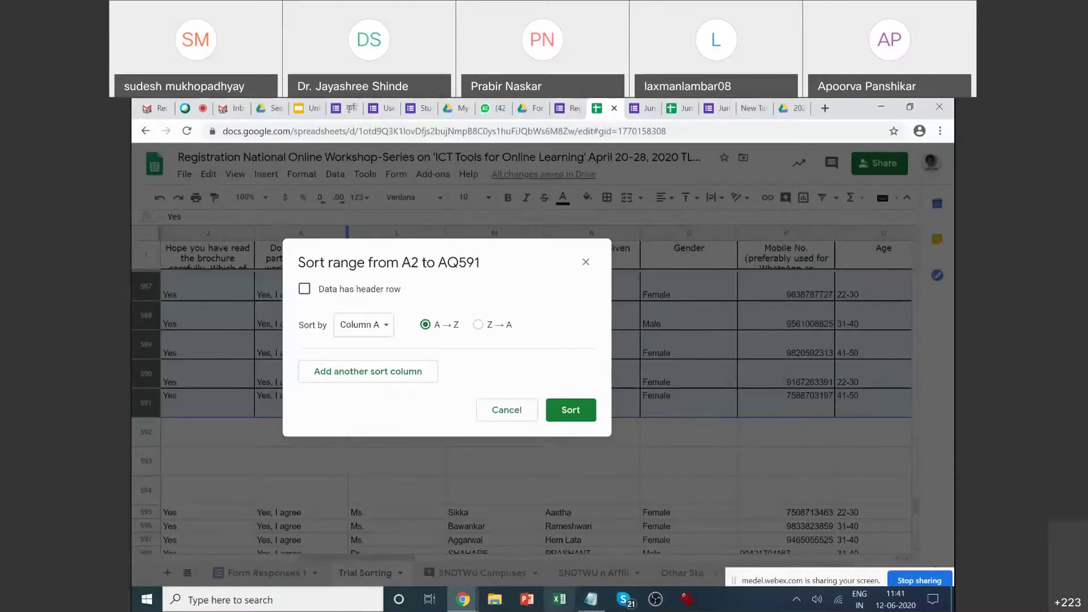
Set column R in Z → A order as the first sort level and add a second level.
left_click(592, 599)
left_click(374, 334)
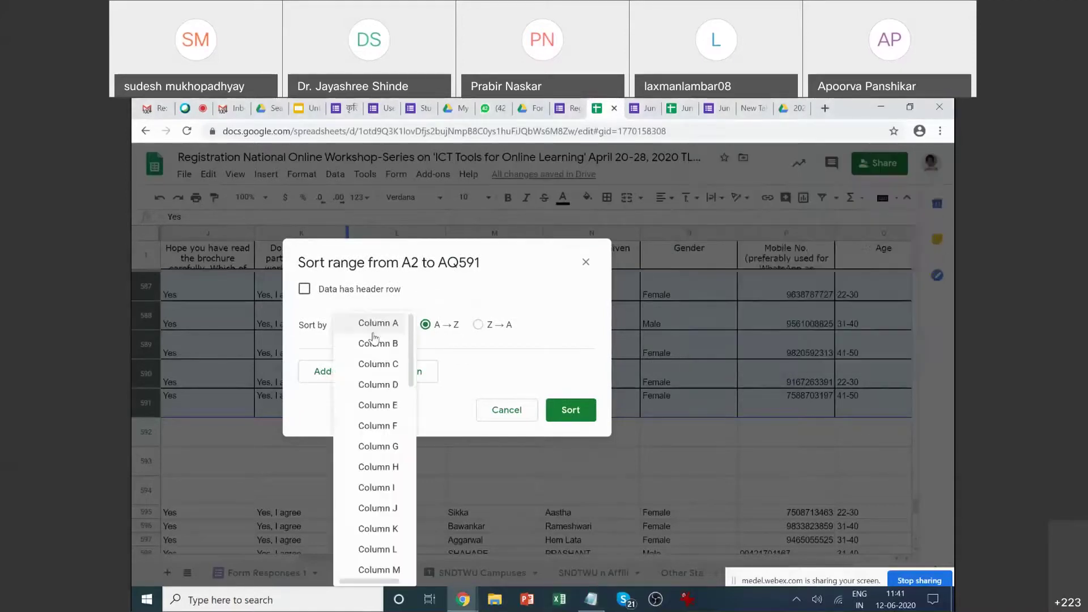
scroll(389, 493, "down", 4)
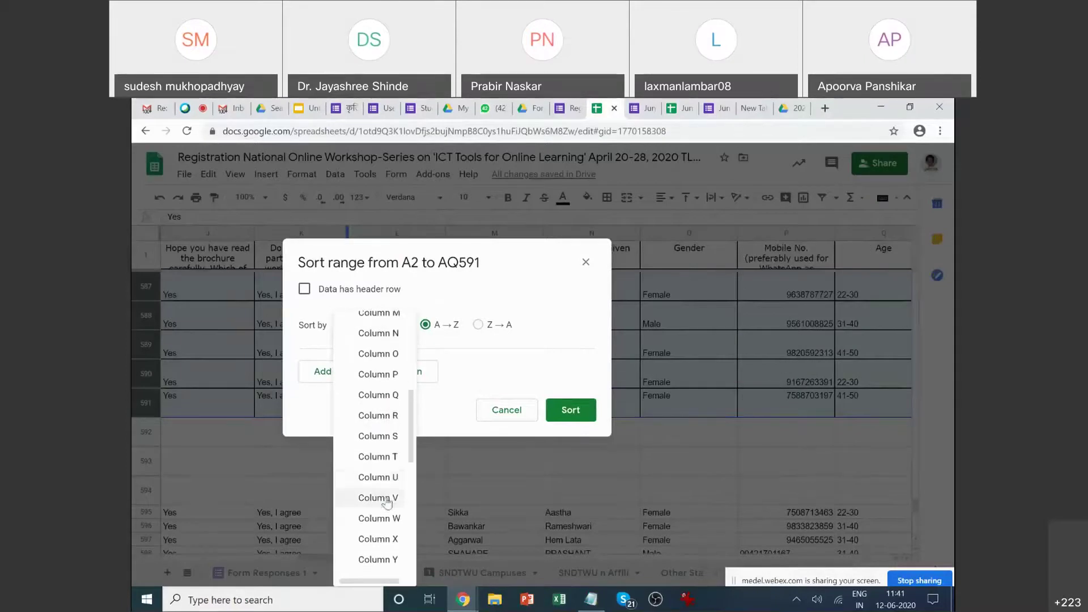
left_click(381, 413)
left_click(429, 372)
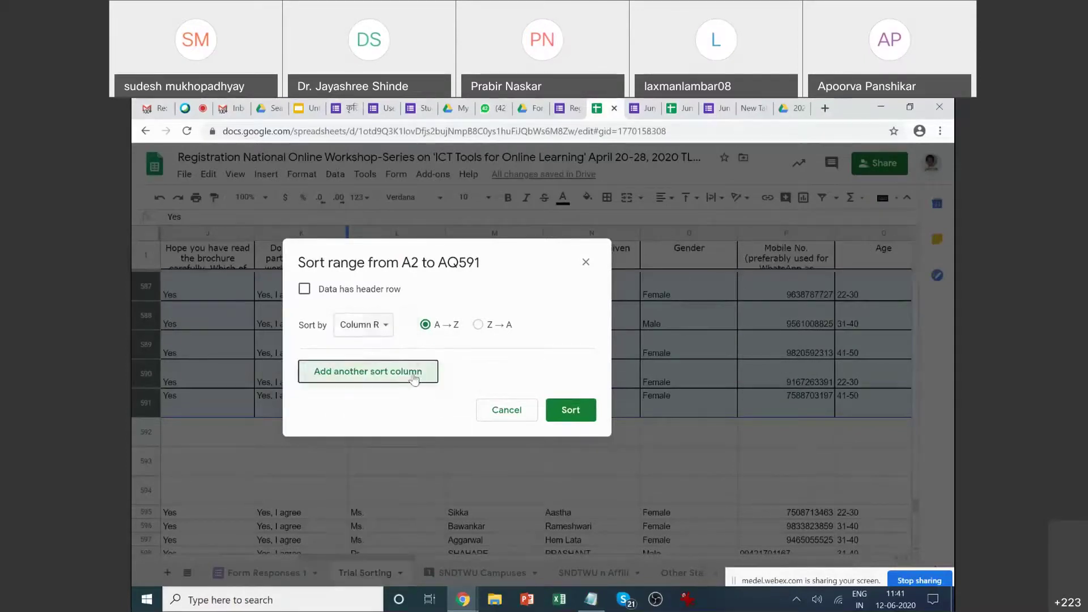
left_click(590, 598)
left_click(480, 327)
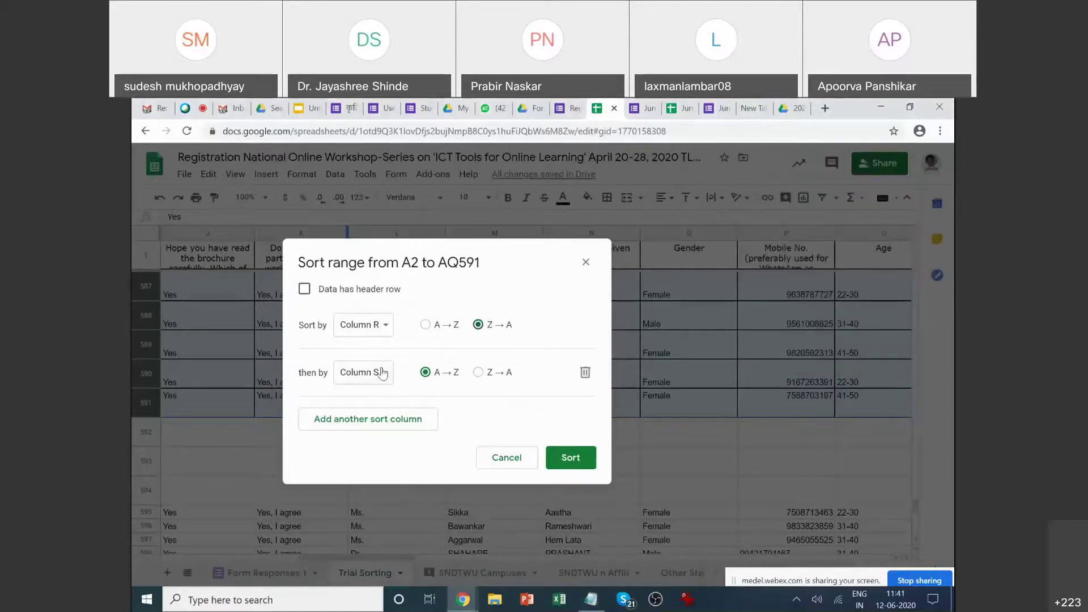
Following the Notepad list, set the second sort level to column T and add column V as the third.
left_click(591, 599)
right_click(591, 599)
left_click(373, 379)
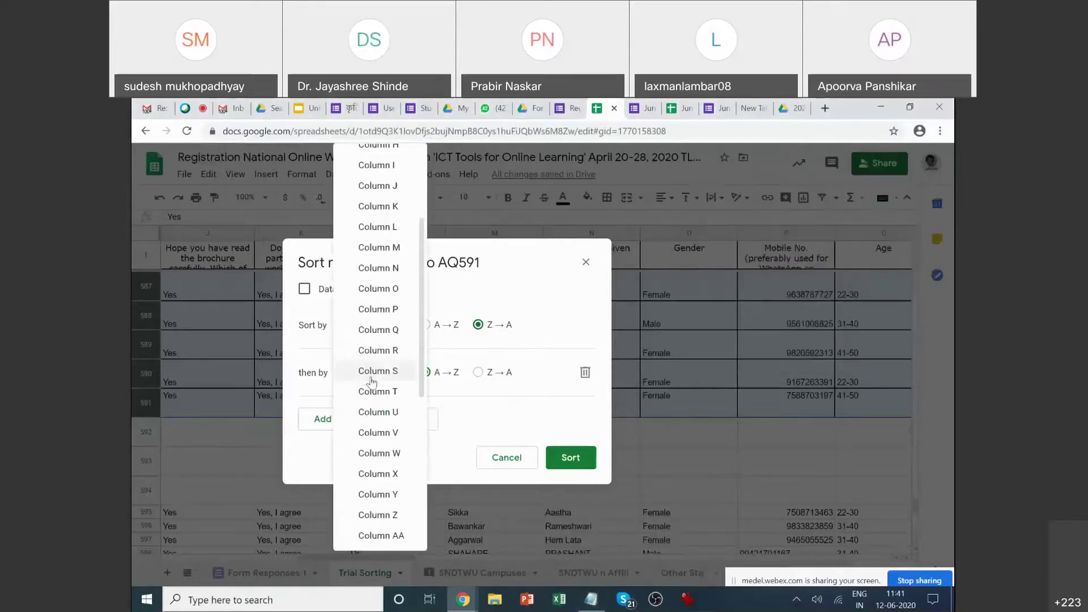
left_click(383, 397)
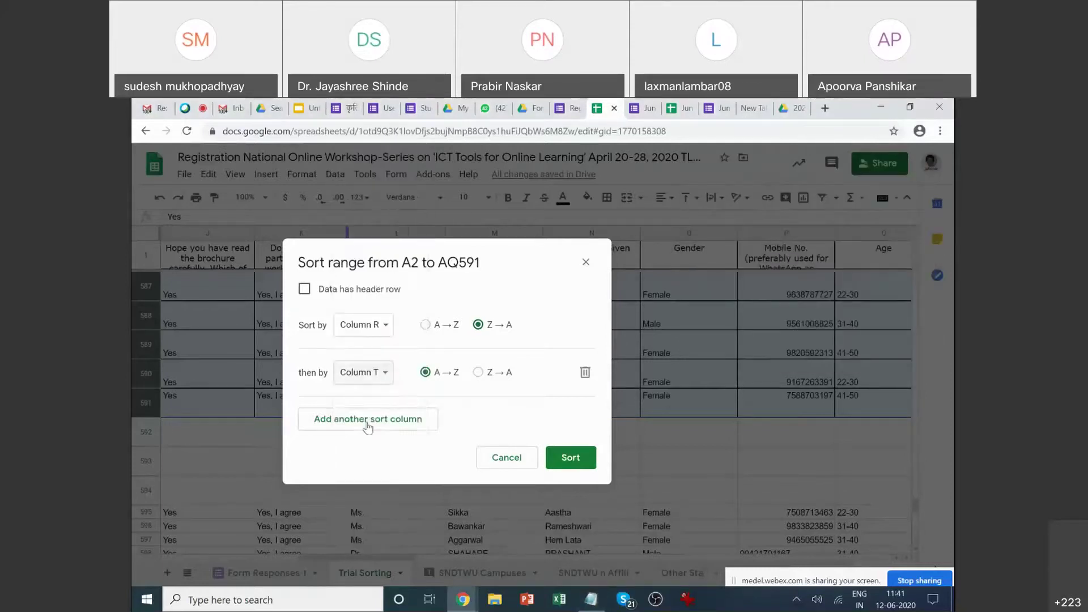
left_click(365, 419)
left_click(592, 599)
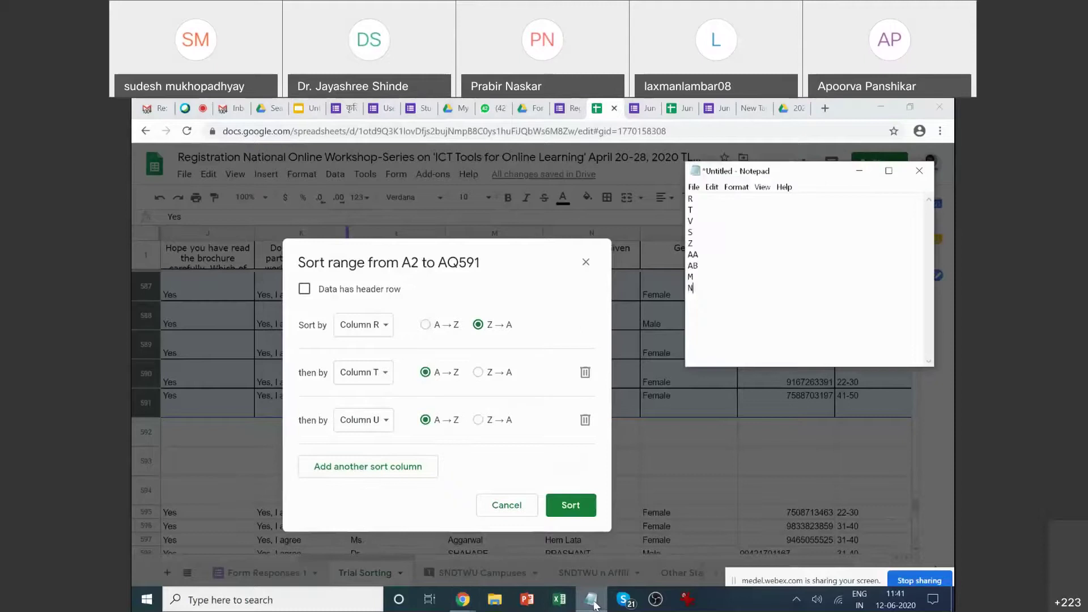
left_click(355, 426)
left_click(399, 460)
Add column S as the fourth sort level and column Z as the fifth, following the Notepad list.
left_click(403, 467)
left_click(591, 599)
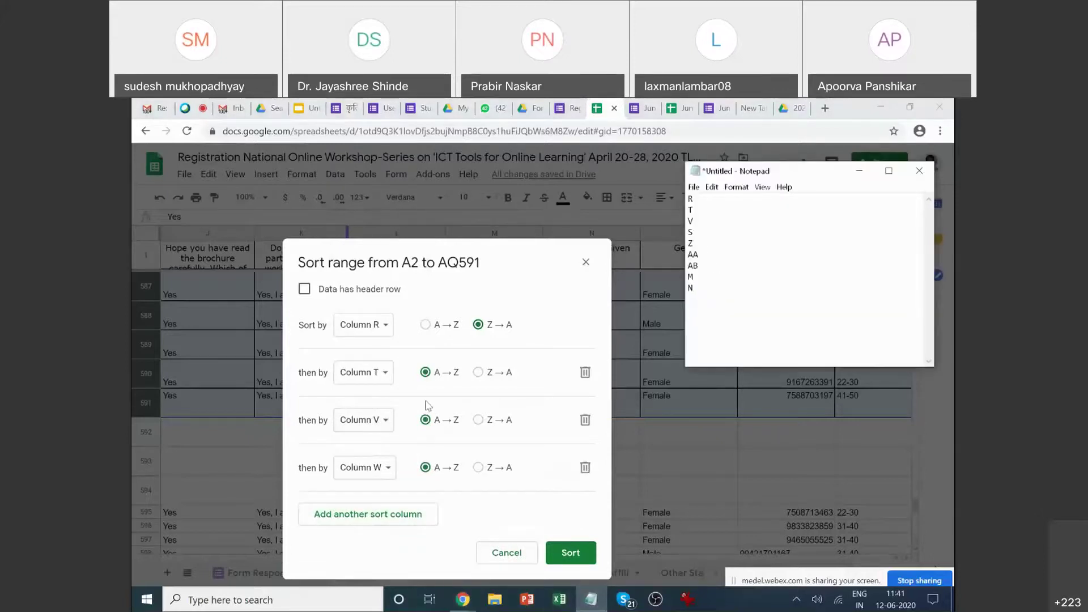
left_click(364, 467)
left_click(392, 381)
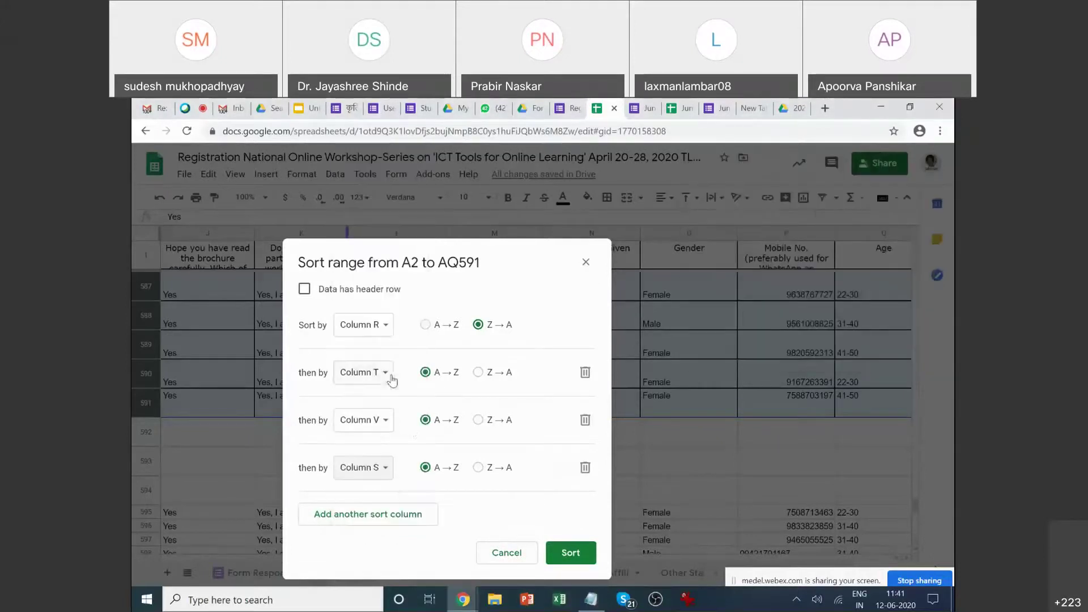
left_click(400, 514)
left_click(588, 603)
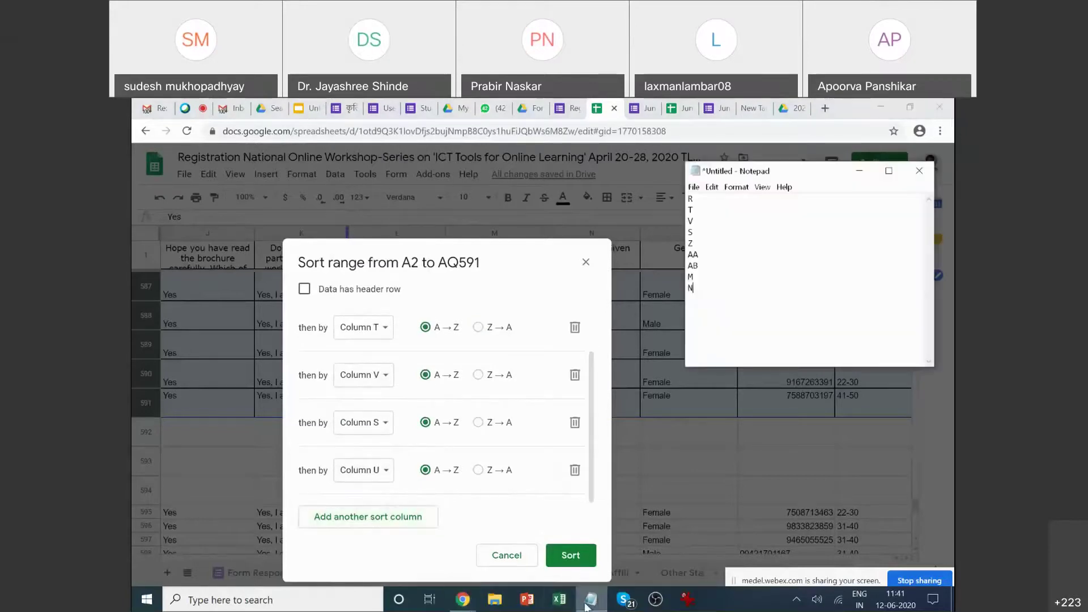
left_click(585, 605)
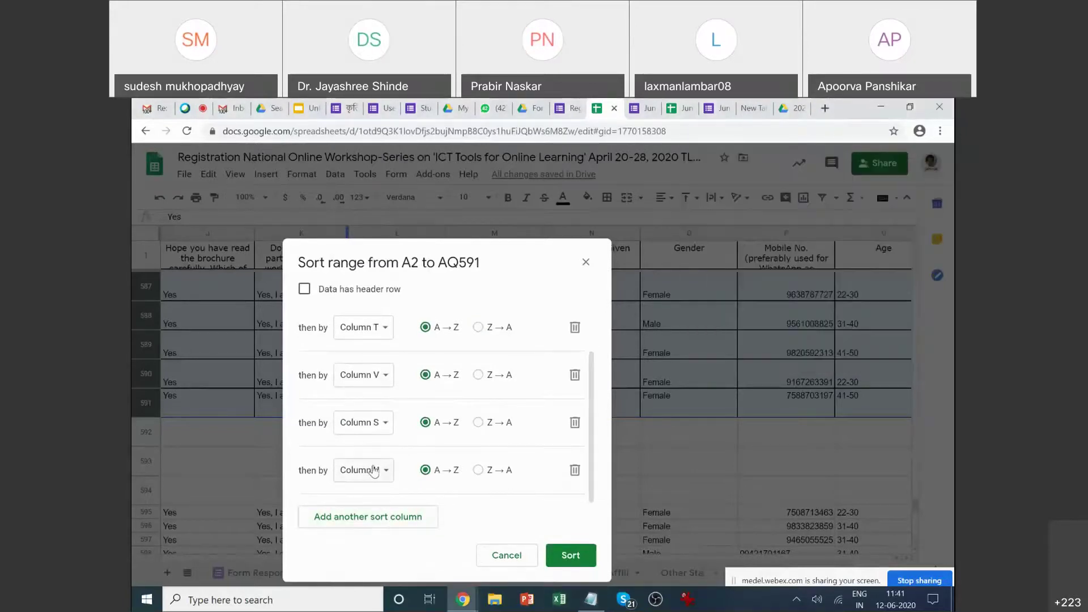
left_click(368, 469)
scroll(401, 454, "down", 1)
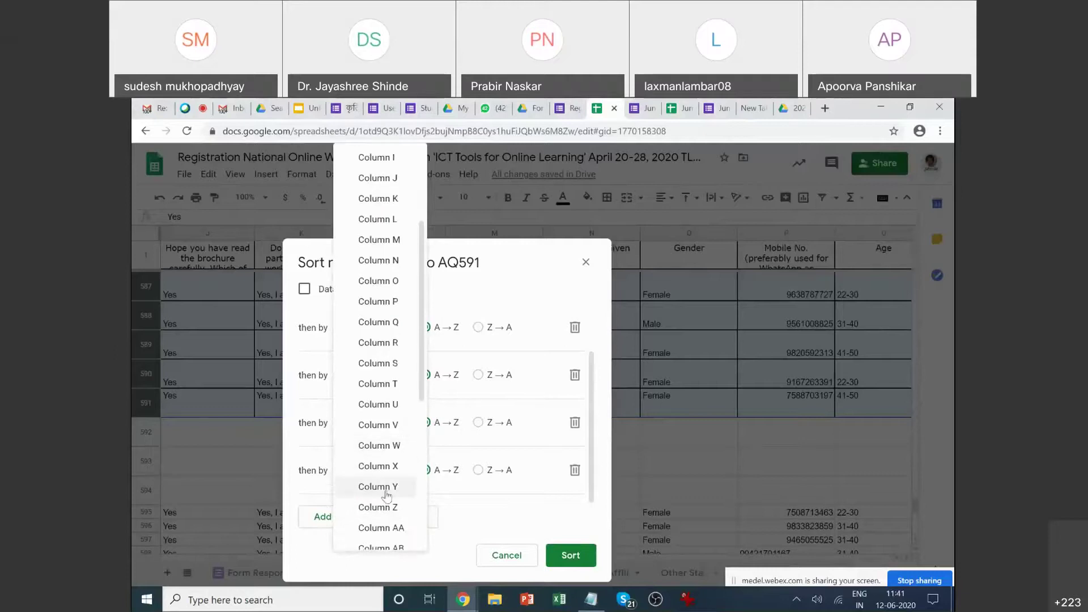
left_click(385, 506)
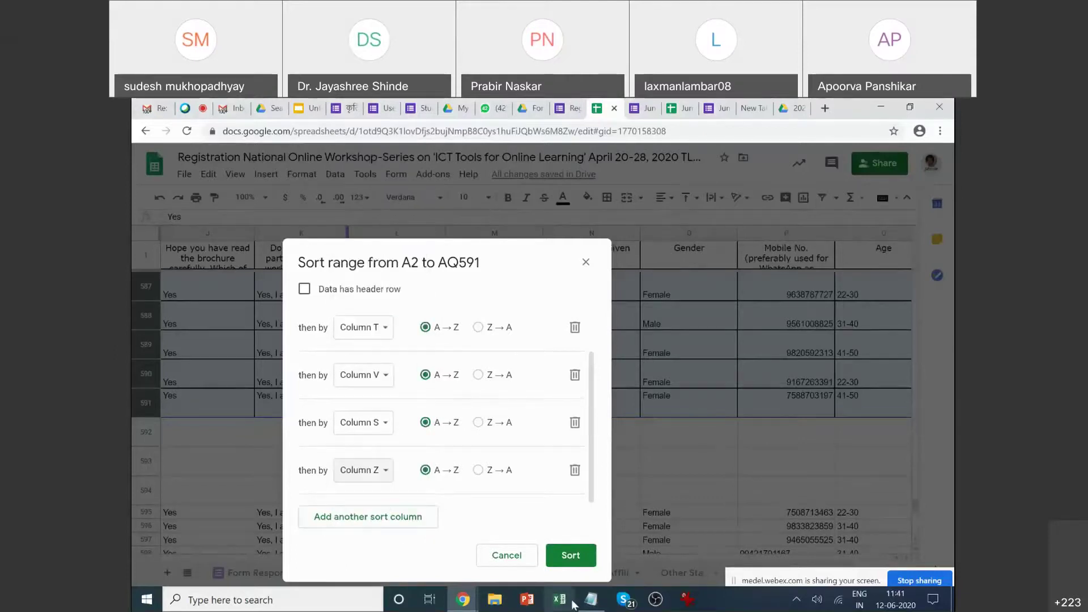
Check the Notepad list and add columns AA and AB as the sixth and seventh sort levels.
left_click(589, 602)
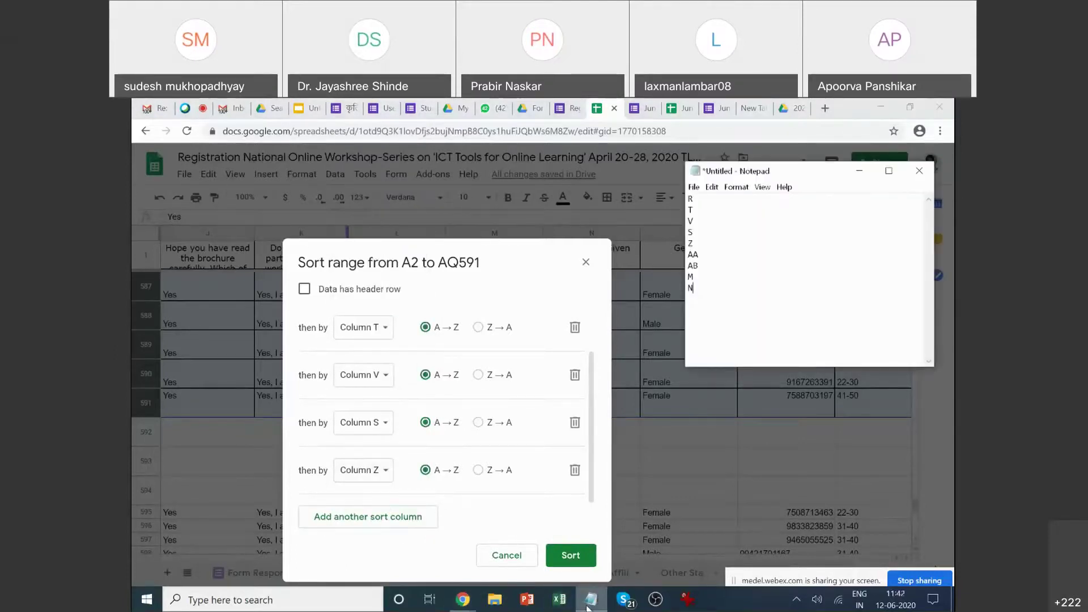
left_click(590, 602)
left_click(366, 517)
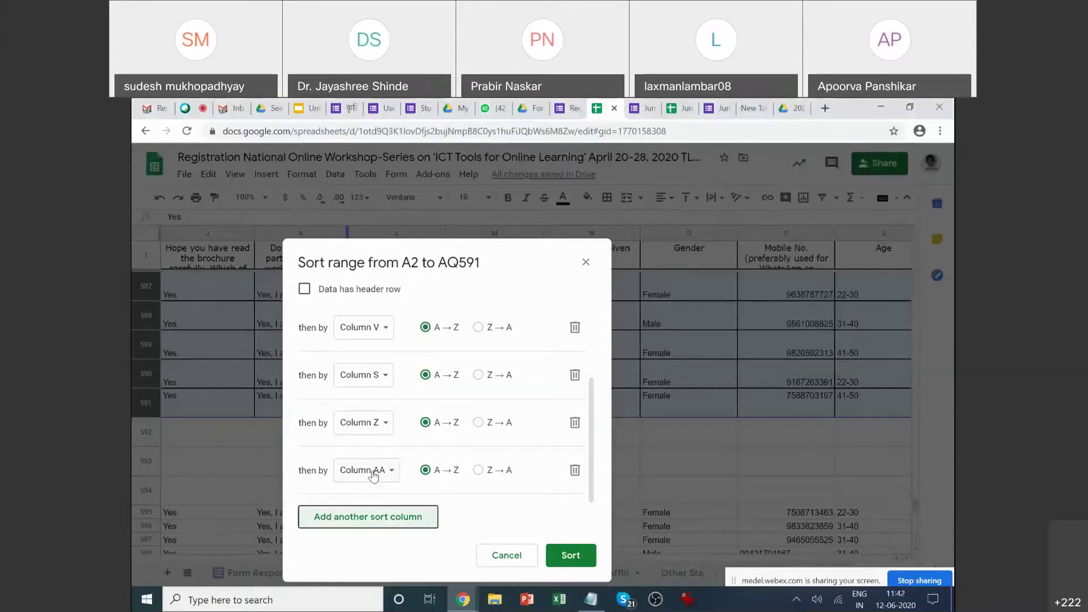
left_click(391, 513)
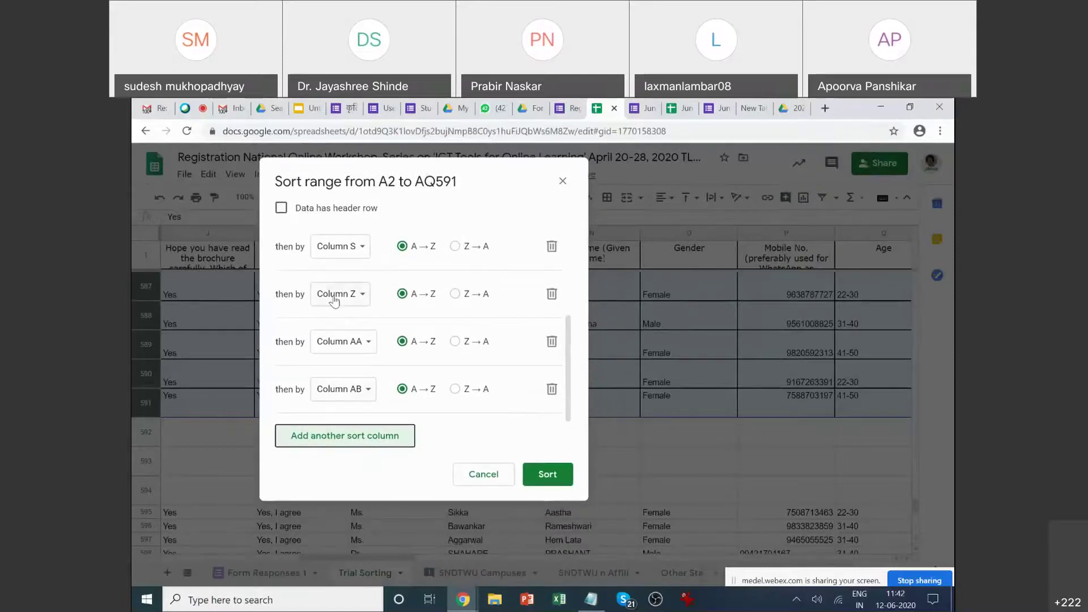
Add column M as the eighth sort level and sort the range A2 to AQ591.
left_click(360, 441)
left_click(351, 387)
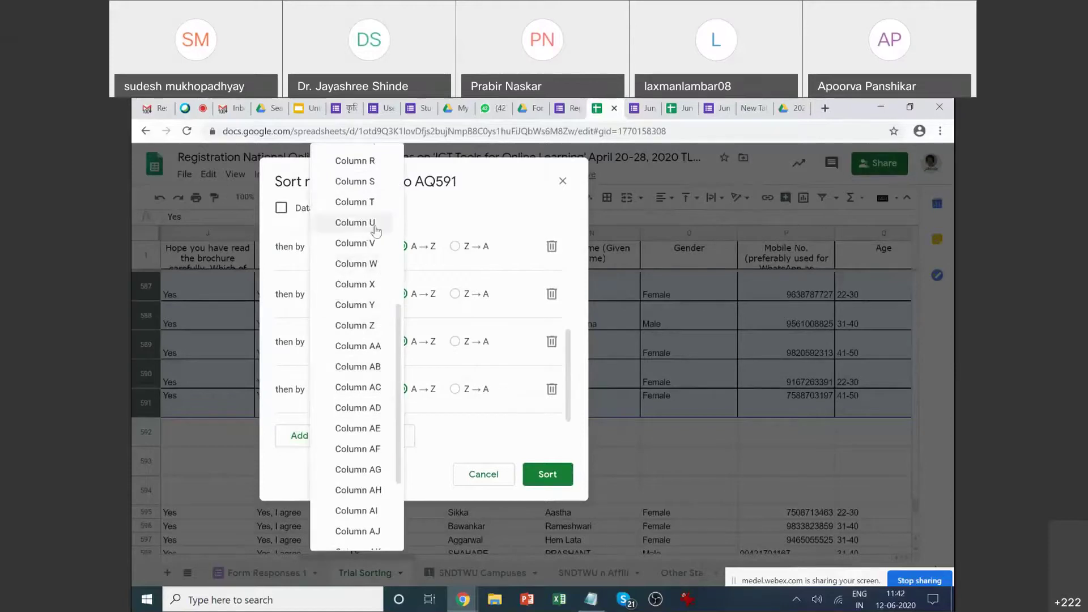
scroll(375, 391, "down", 1)
scroll(363, 386, "down", 1)
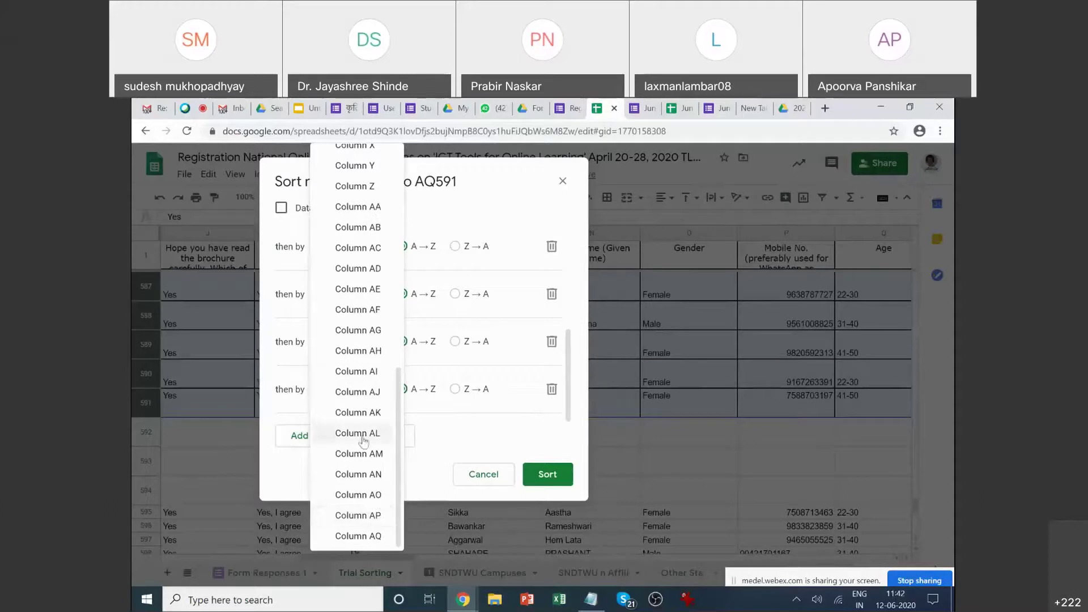
scroll(365, 306, "up", 4)
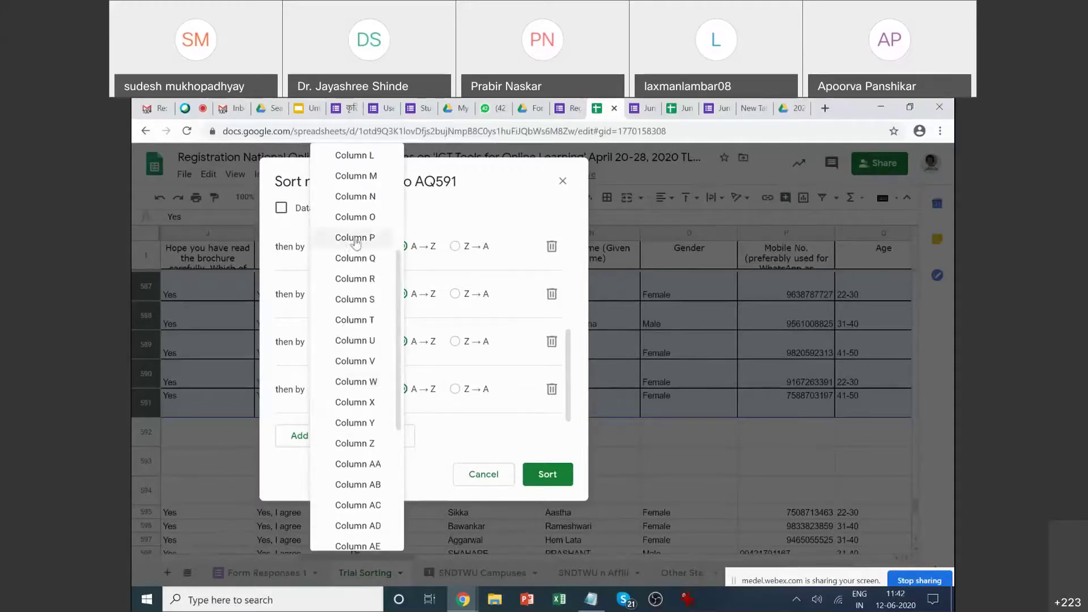
left_click(365, 187)
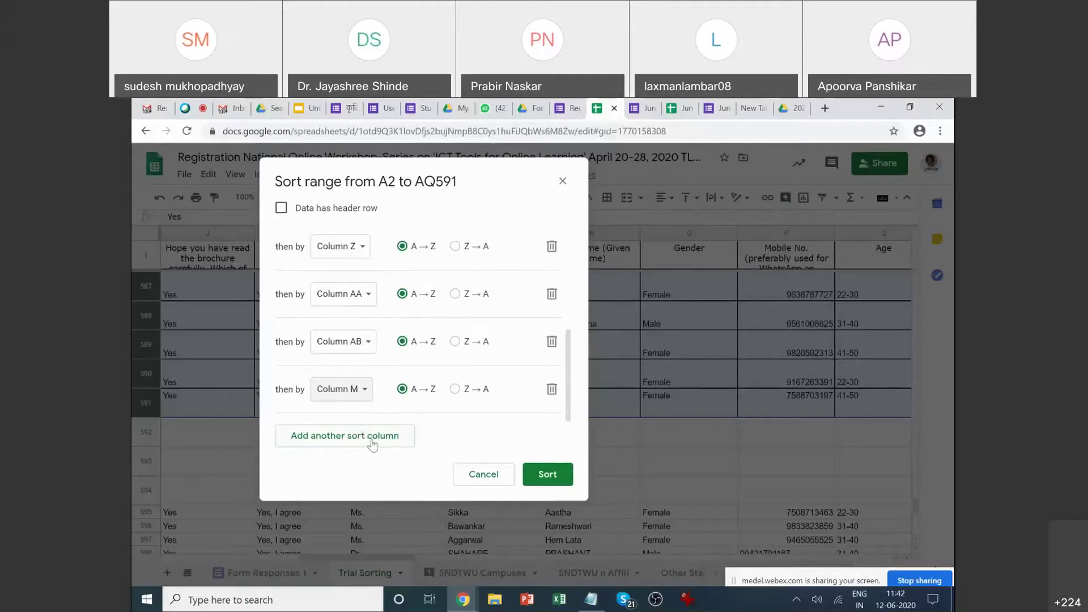
left_click(539, 475)
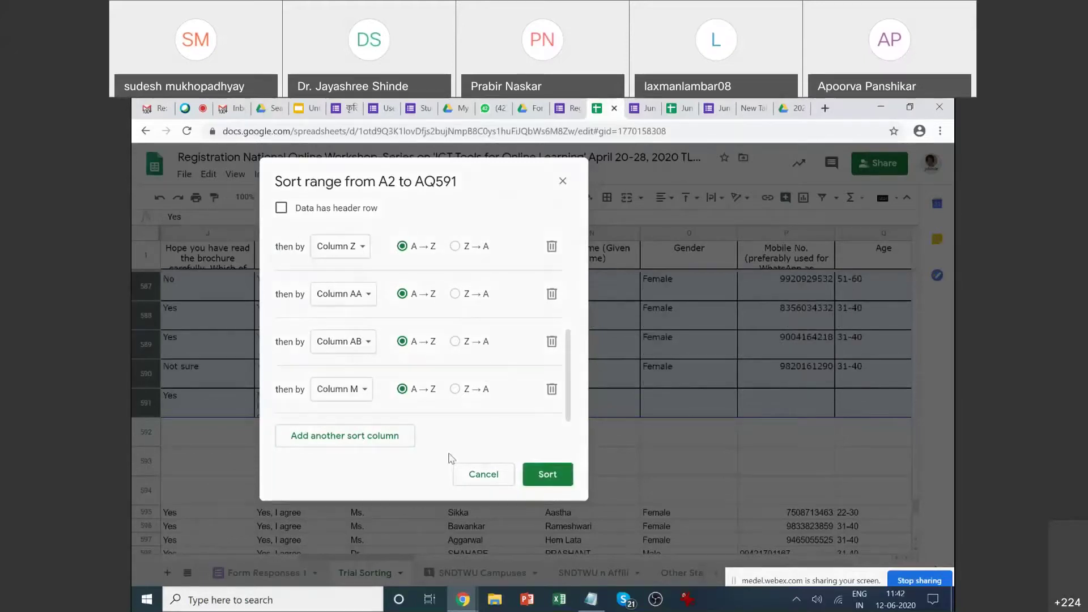
left_click(526, 481)
Review the sorted rows across the name and institution details and the column R answers about teaching at SNDT Women's University.
scroll(526, 480, "up", 5)
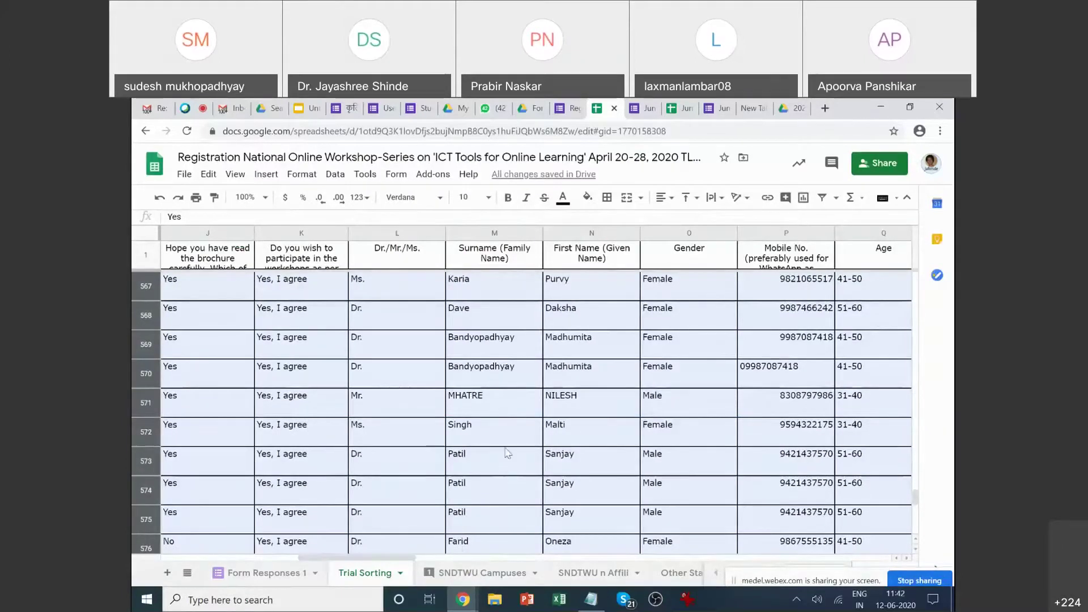
scroll(507, 451, "down", 1)
scroll(507, 451, "down", 1)
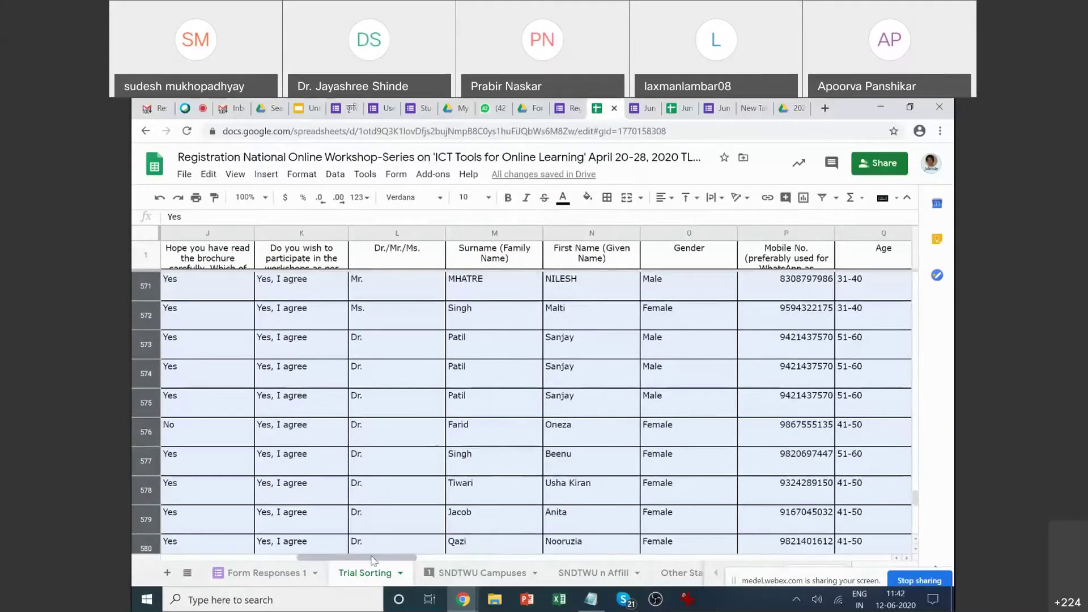
left_click_drag(375, 561, 614, 535)
scroll(368, 442, "up", 15)
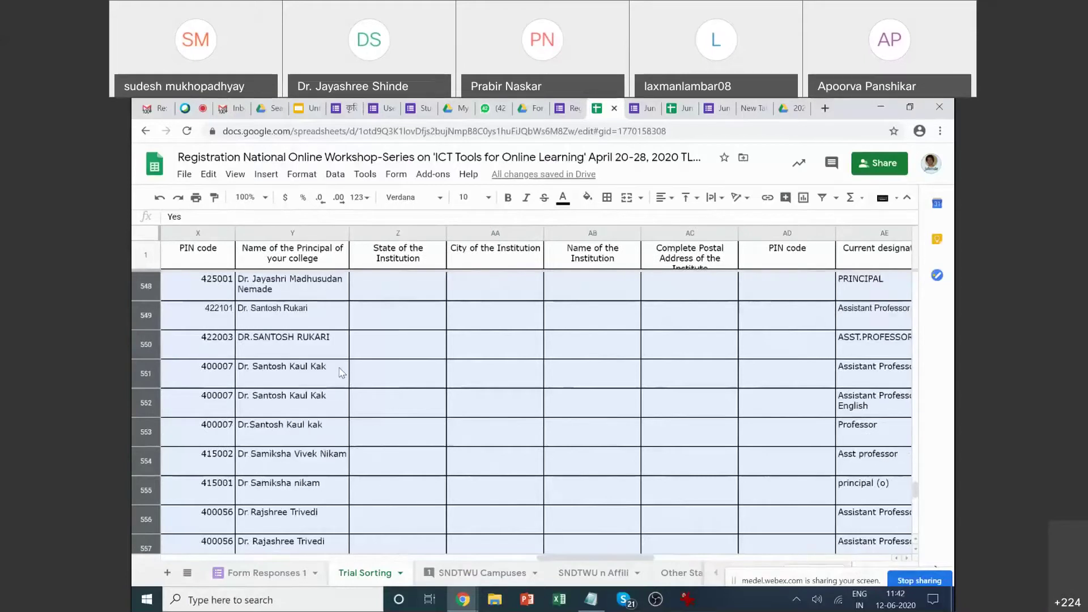
scroll(342, 369, "up", 9)
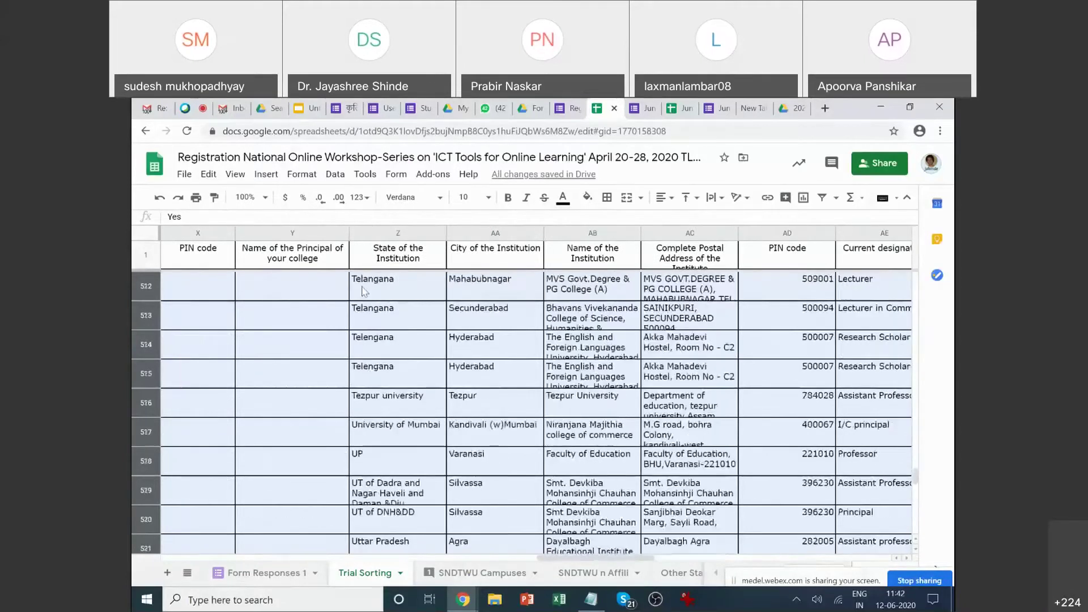
left_click(435, 558)
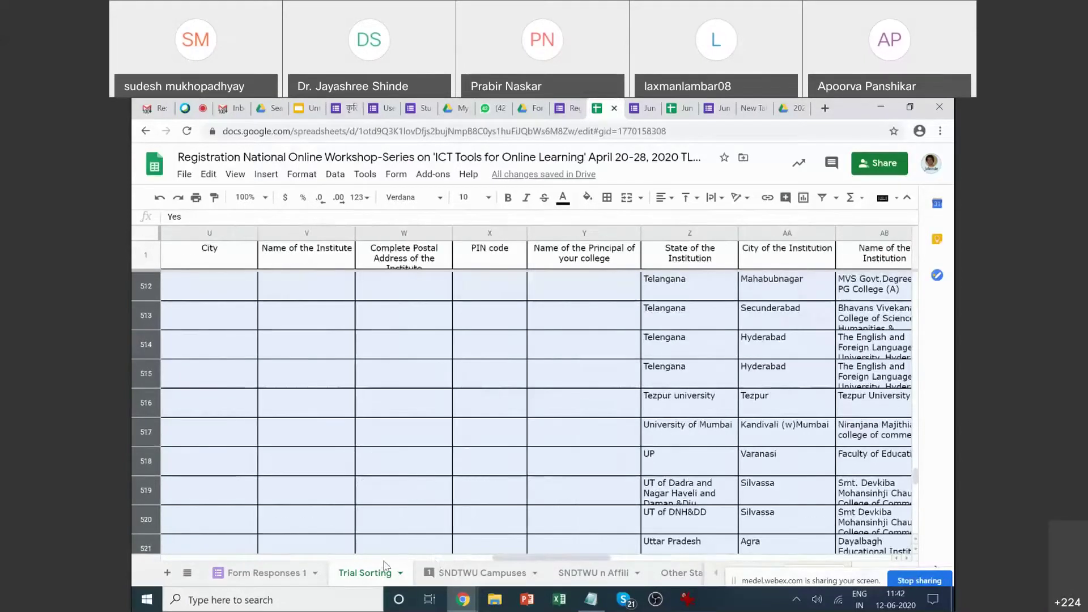
left_click(437, 558)
left_click(439, 557)
left_click_drag(448, 563, 505, 561)
scroll(400, 334, "up", 5)
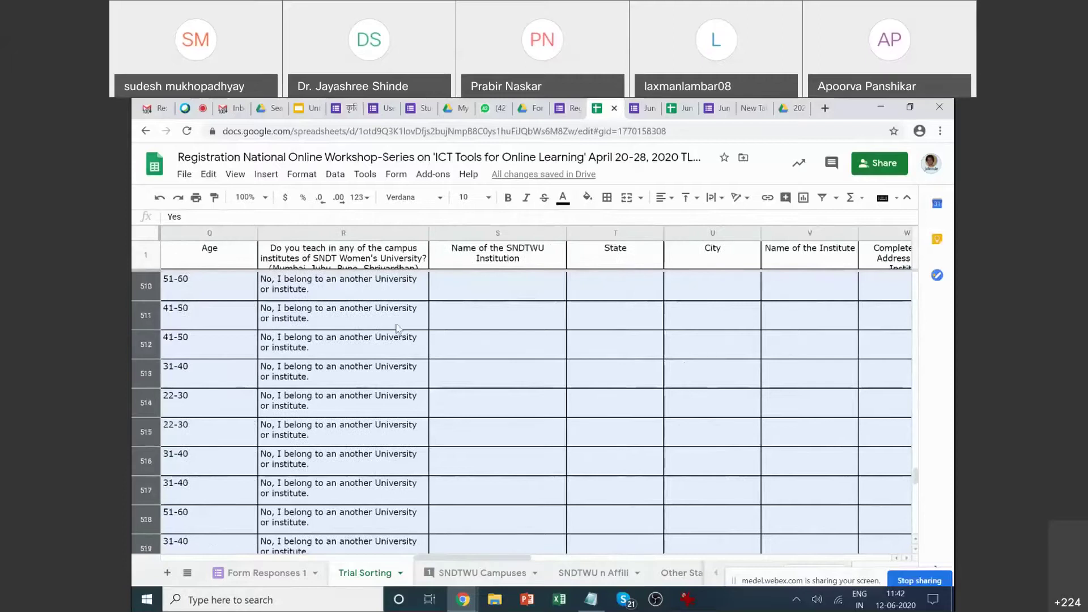
Examine how the State of the Institution entries in column Z are ordered and spelled, from the Telangana rows up to Odisha.
left_click_drag(455, 560, 688, 552)
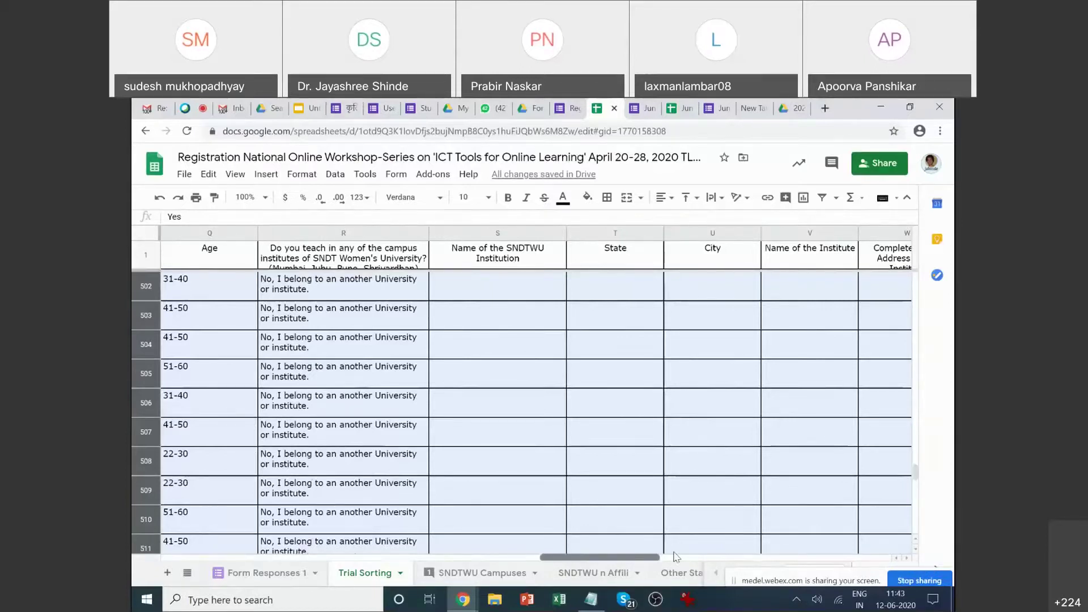
left_click(674, 557)
left_click_drag(656, 564, 639, 572)
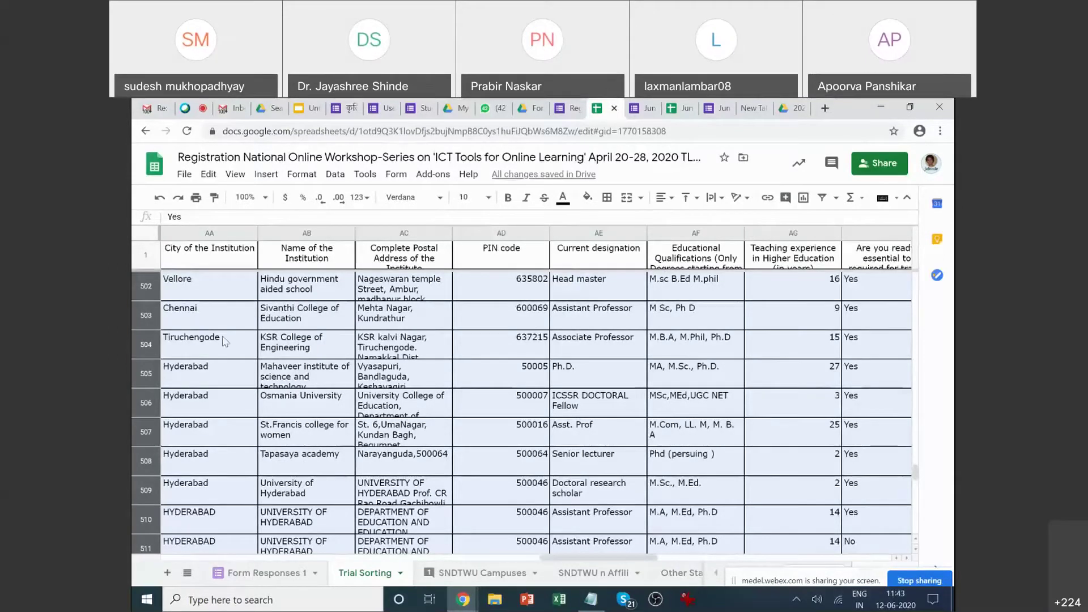
left_click(236, 354)
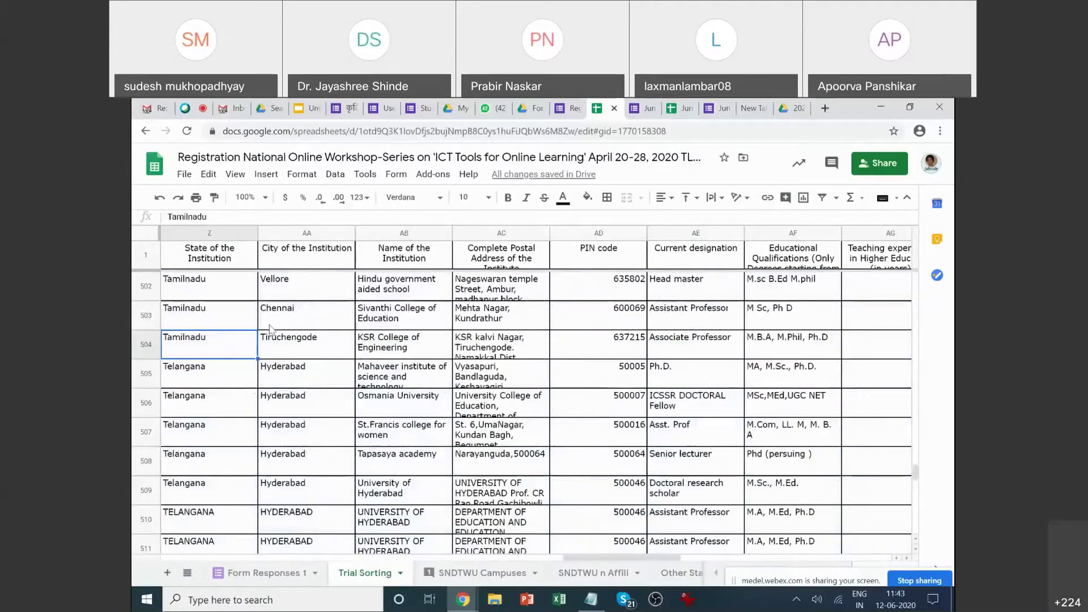
key("Left")
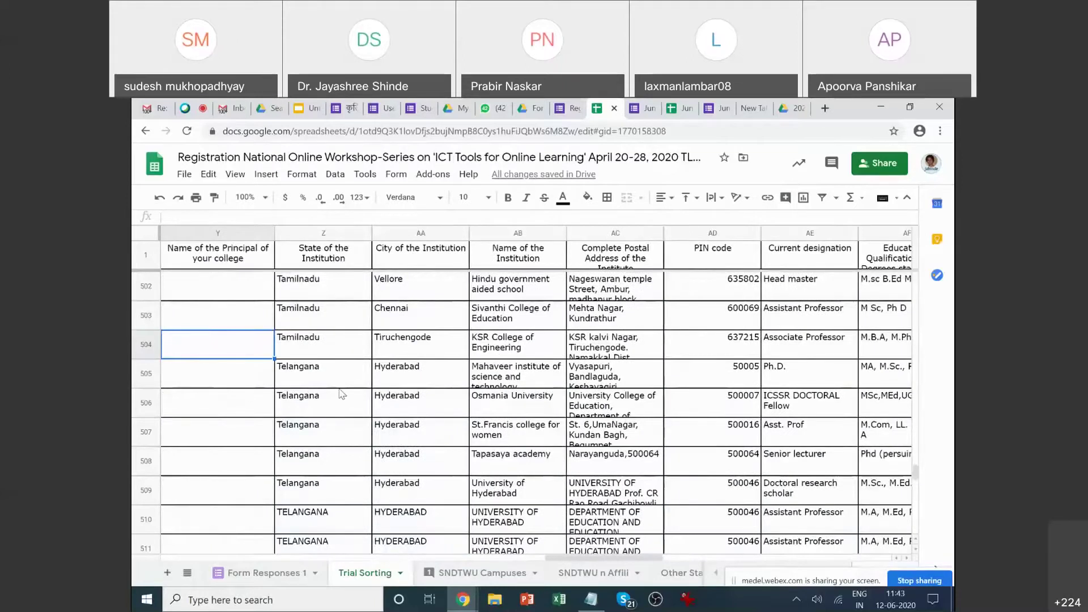
scroll(339, 382, "up", 2)
scroll(318, 328, "down", 3)
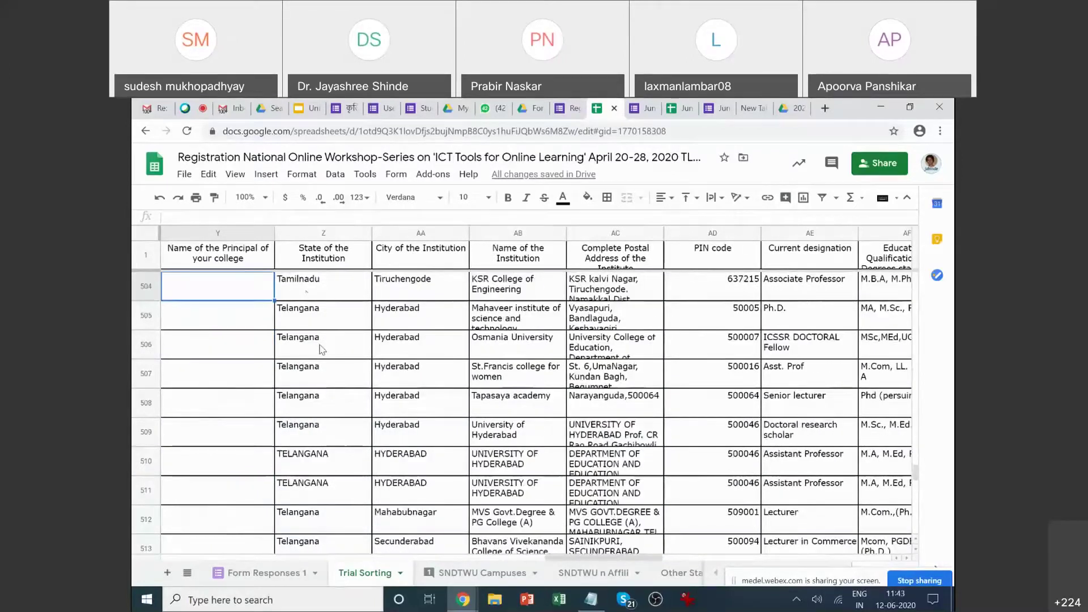
scroll(329, 374, "down", 1)
scroll(337, 400, "down", 1)
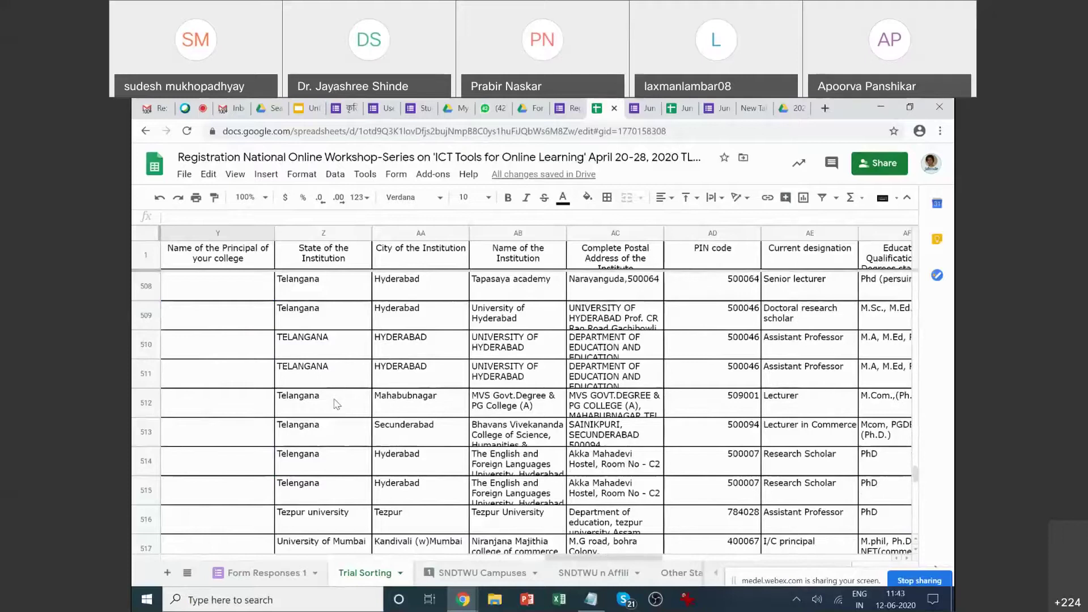
scroll(328, 368, "down", 3)
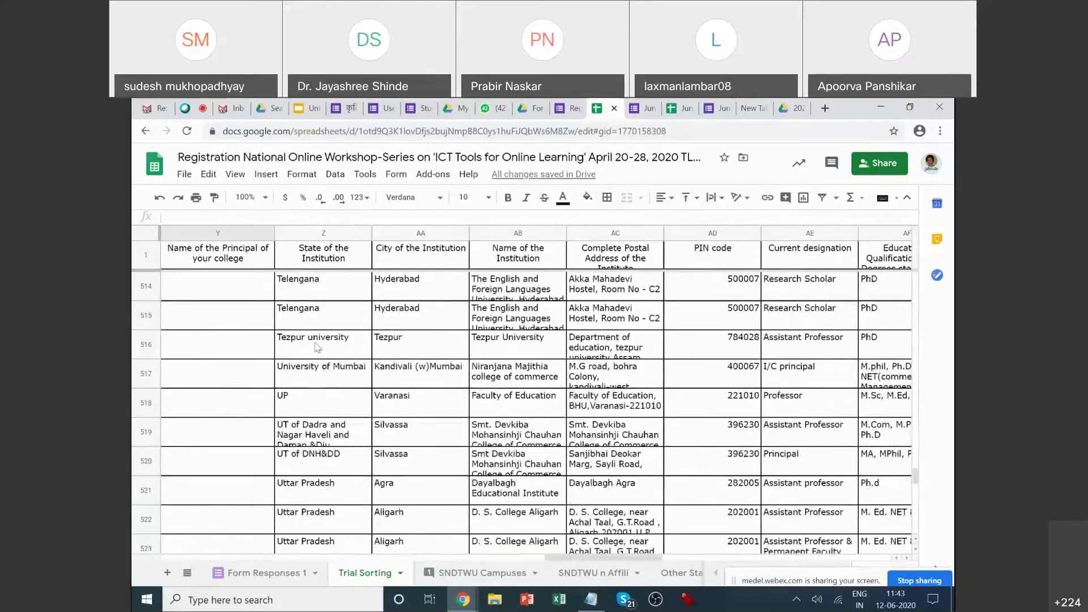
scroll(316, 347, "down", 1)
scroll(316, 347, "up", 4)
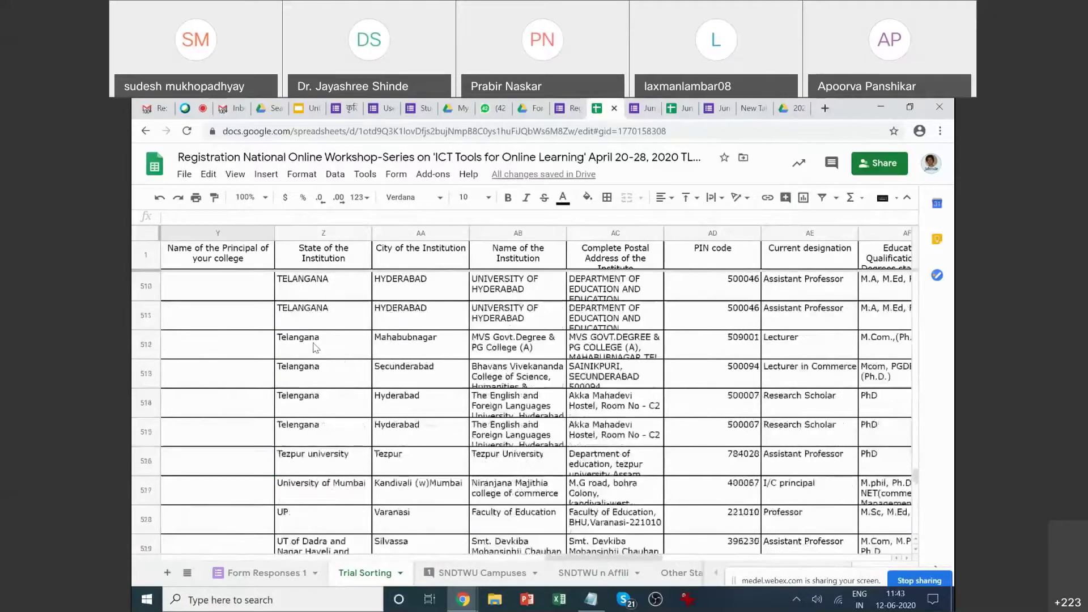
scroll(315, 347, "up", 10)
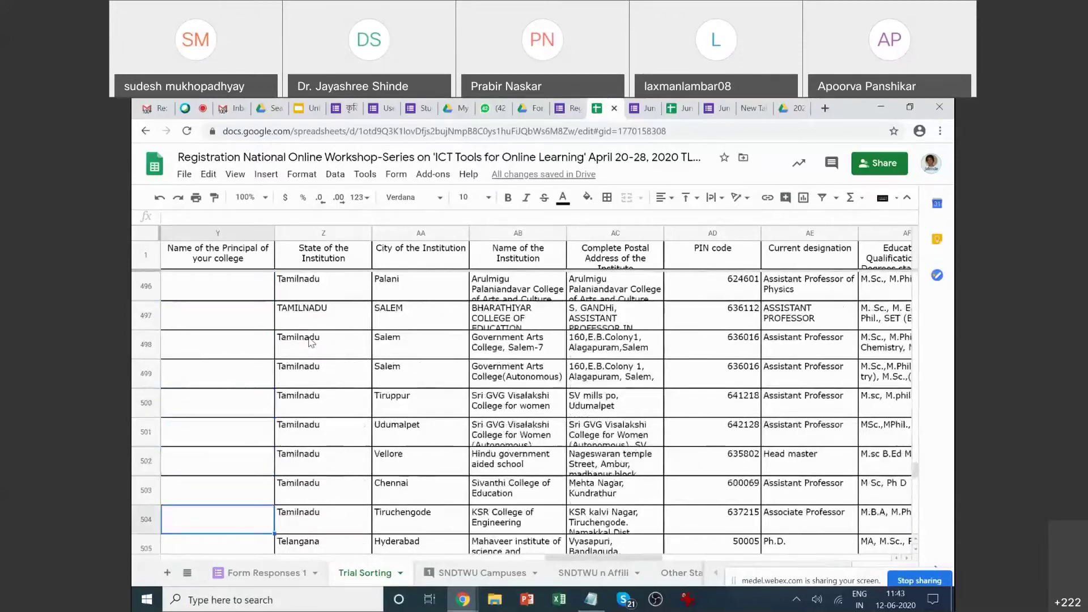
scroll(310, 342, "up", 17)
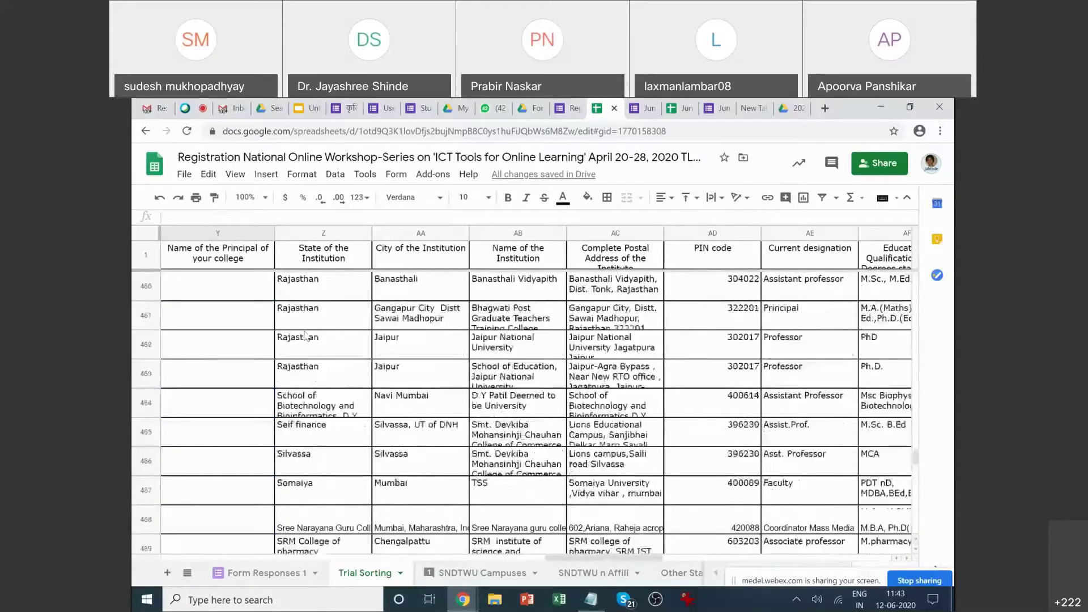
scroll(304, 335, "up", 8)
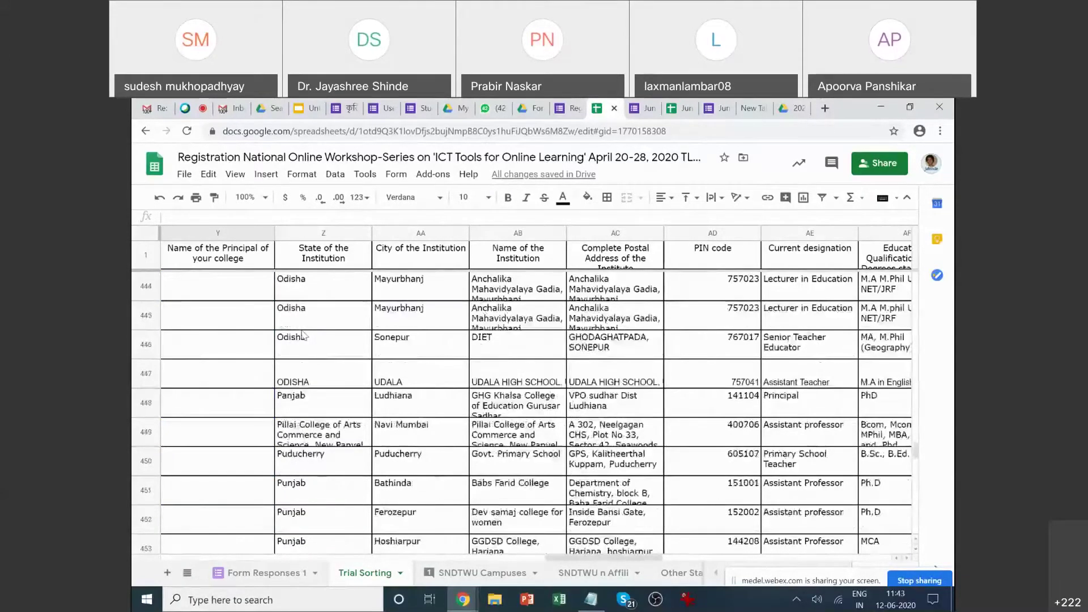
Inspect the state entry in Z449, then examine the city and institution name order within the Maharashtra rows.
scroll(304, 335, "down", 4)
left_click(311, 374)
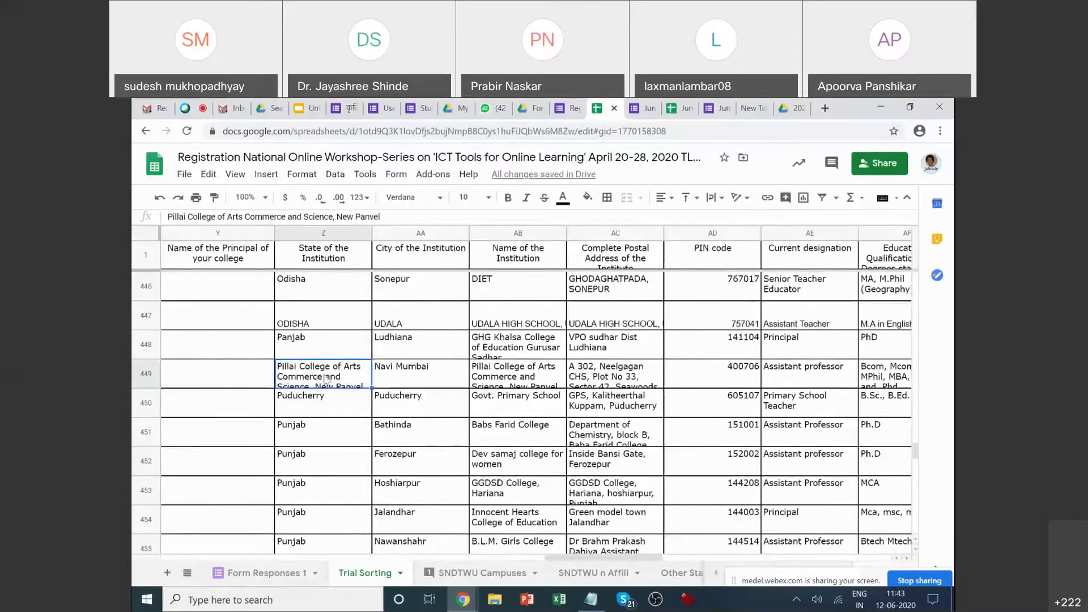
scroll(300, 362, "up", 10)
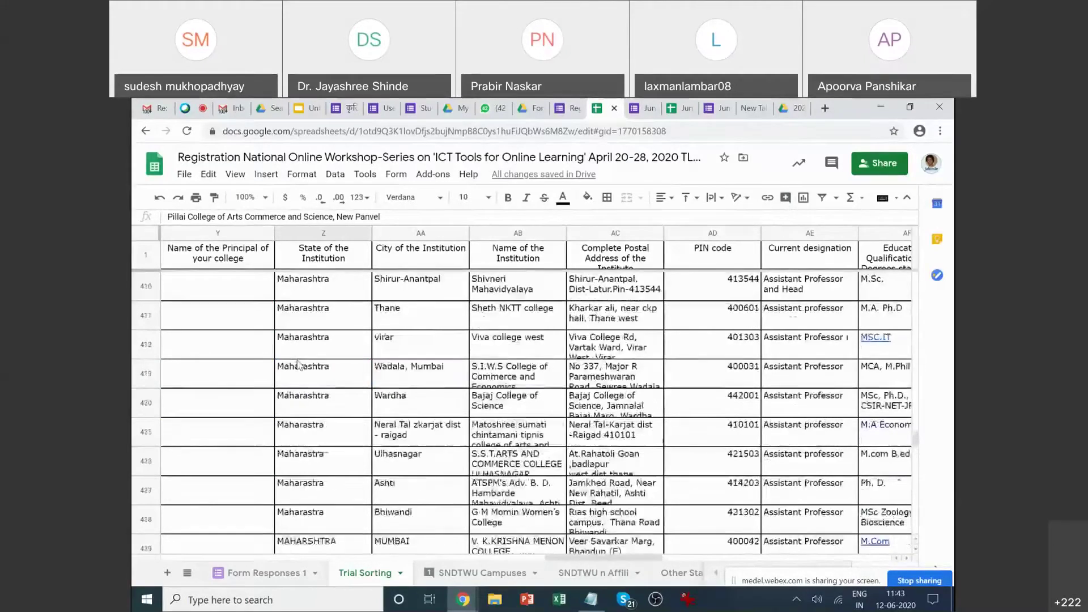
scroll(301, 365, "up", 4)
scroll(307, 372, "up", 5)
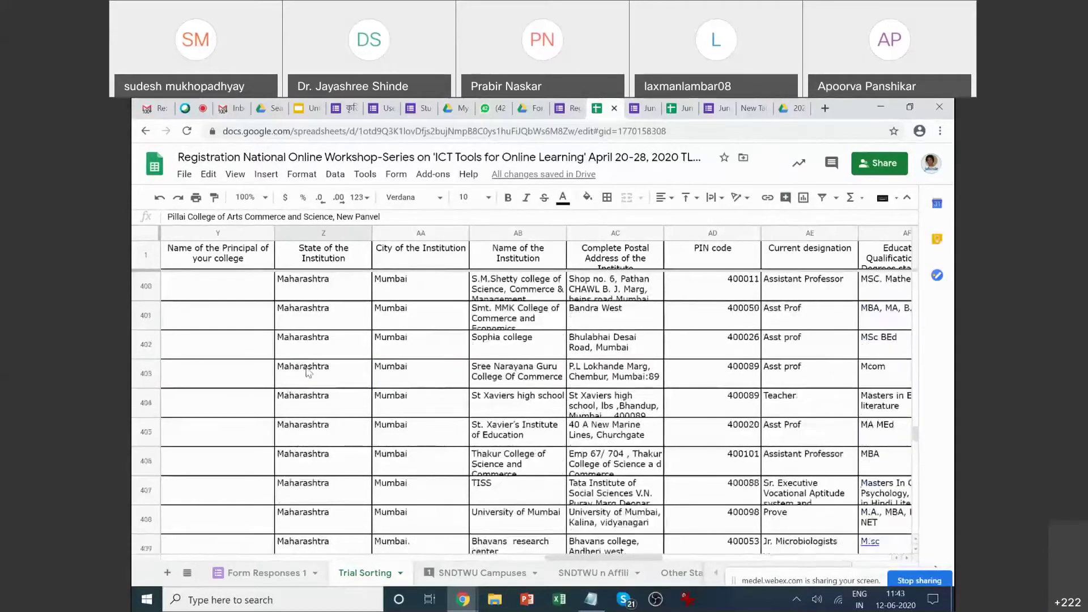
scroll(302, 362, "up", 12)
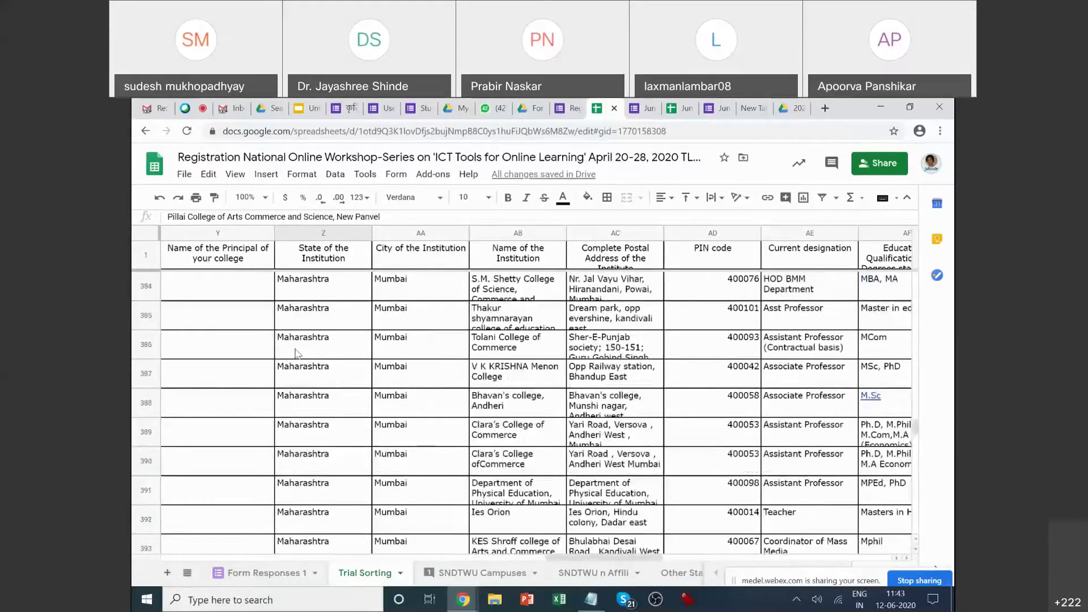
scroll(421, 292, "up", 5)
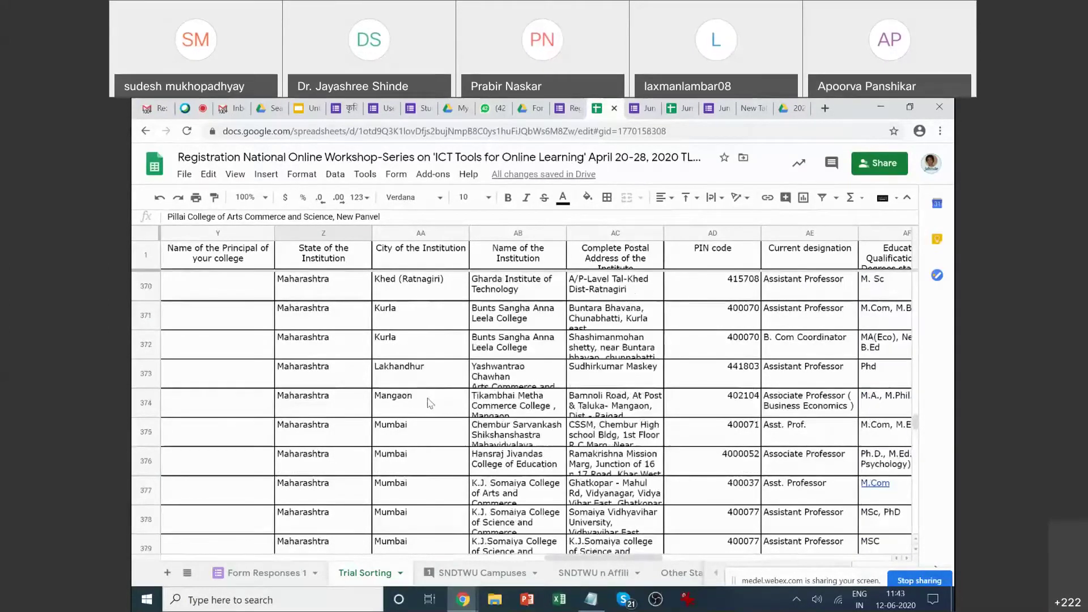
scroll(420, 397, "up", 3)
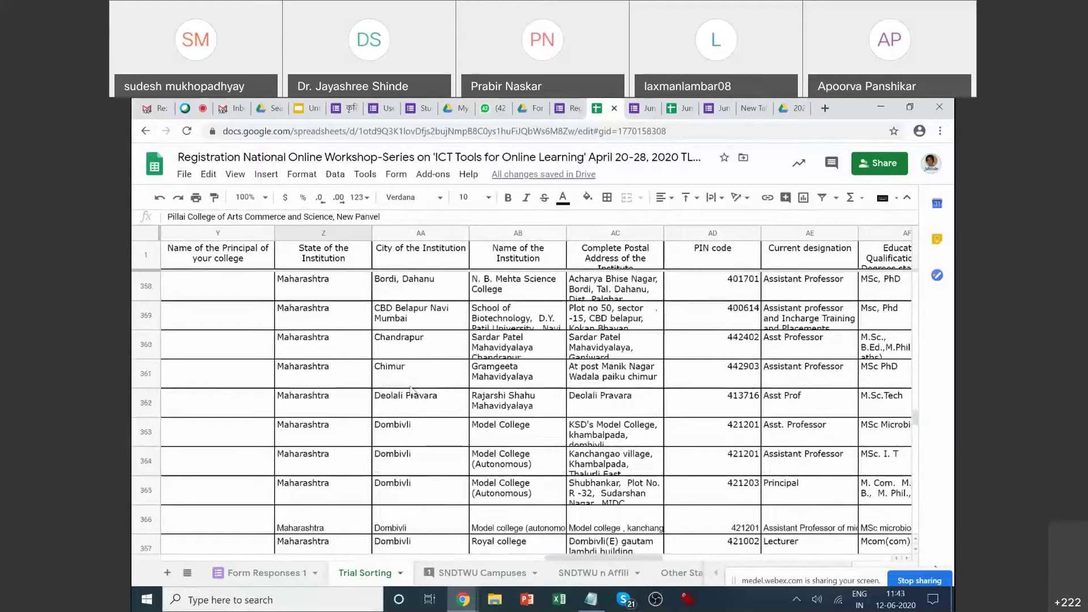
scroll(409, 388, "up", 8)
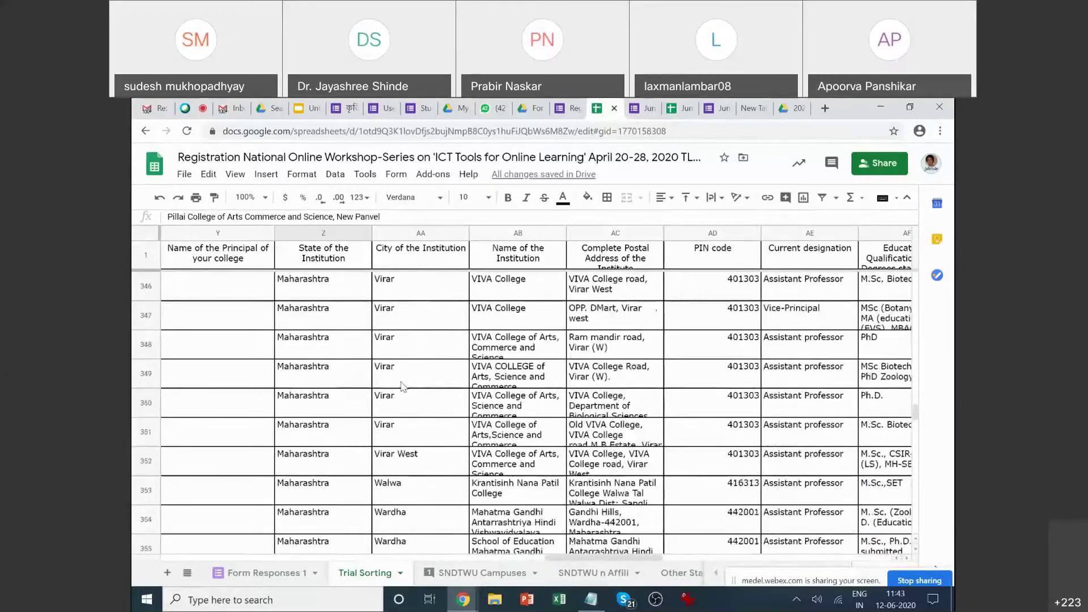
scroll(408, 436, "up", 1)
scroll(406, 460, "down", 1)
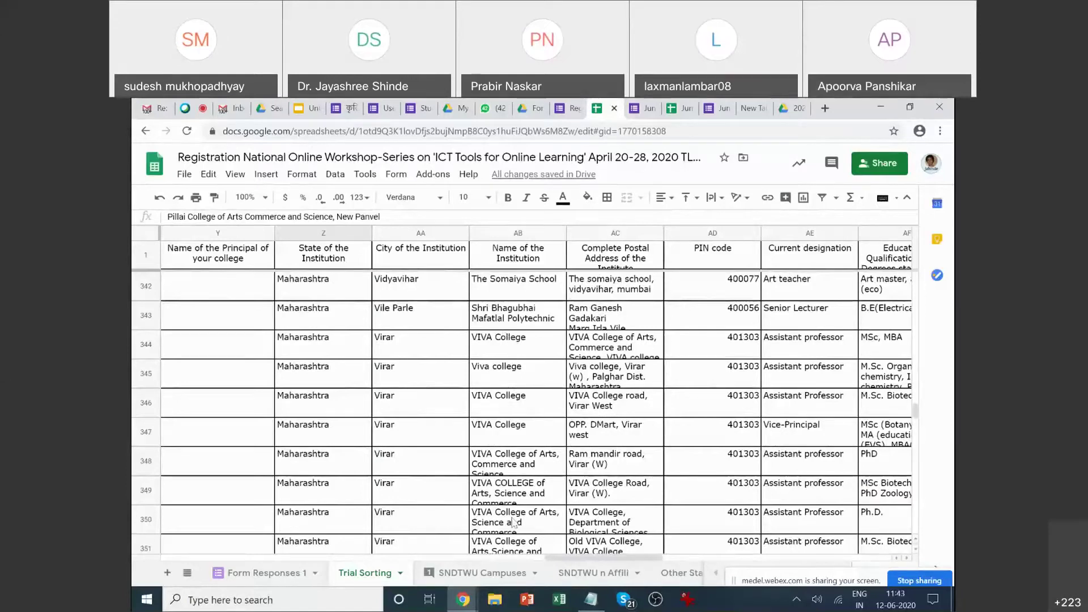
scroll(512, 526, "down", 1)
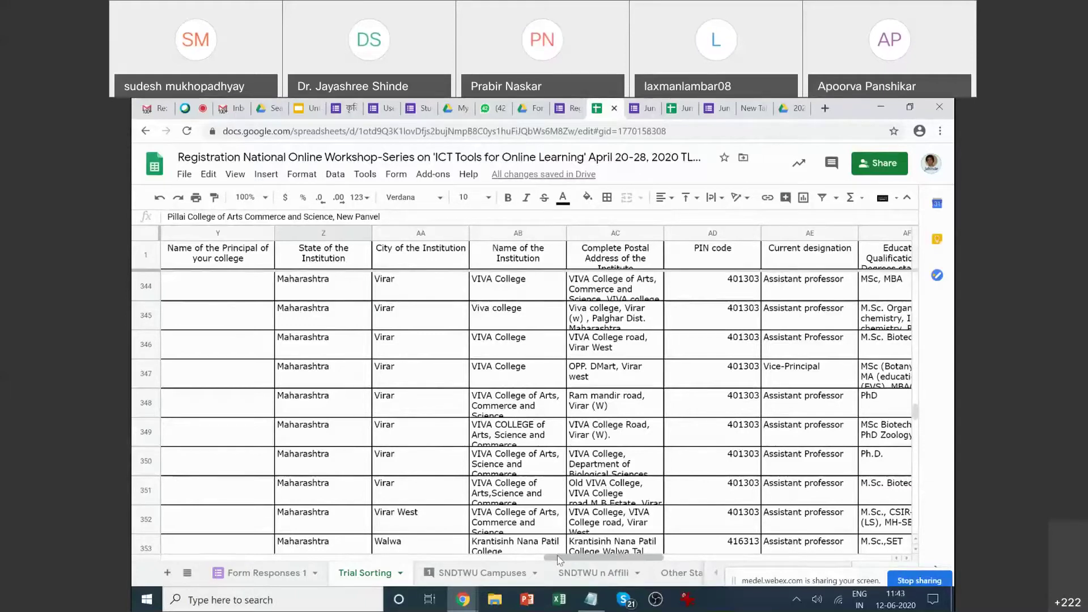
Review the column R answers from the other-university rows down to the SNDTWU affiliated college group.
left_click_drag(558, 560, 419, 575)
scroll(458, 427, "down", 5)
scroll(458, 428, "down", 20)
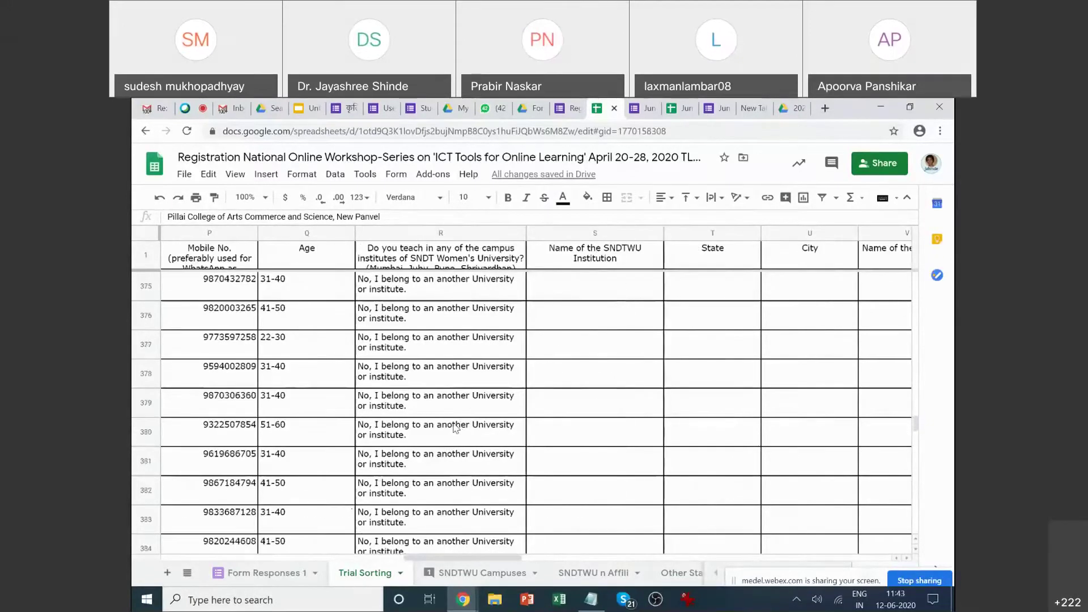
scroll(441, 434, "down", 20)
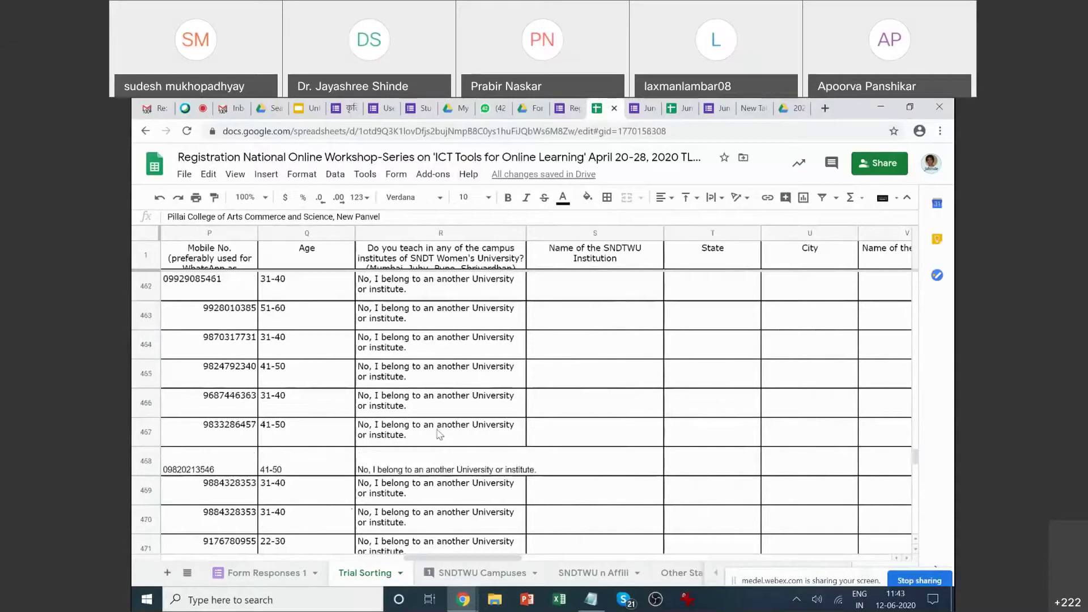
scroll(437, 437, "down", 13)
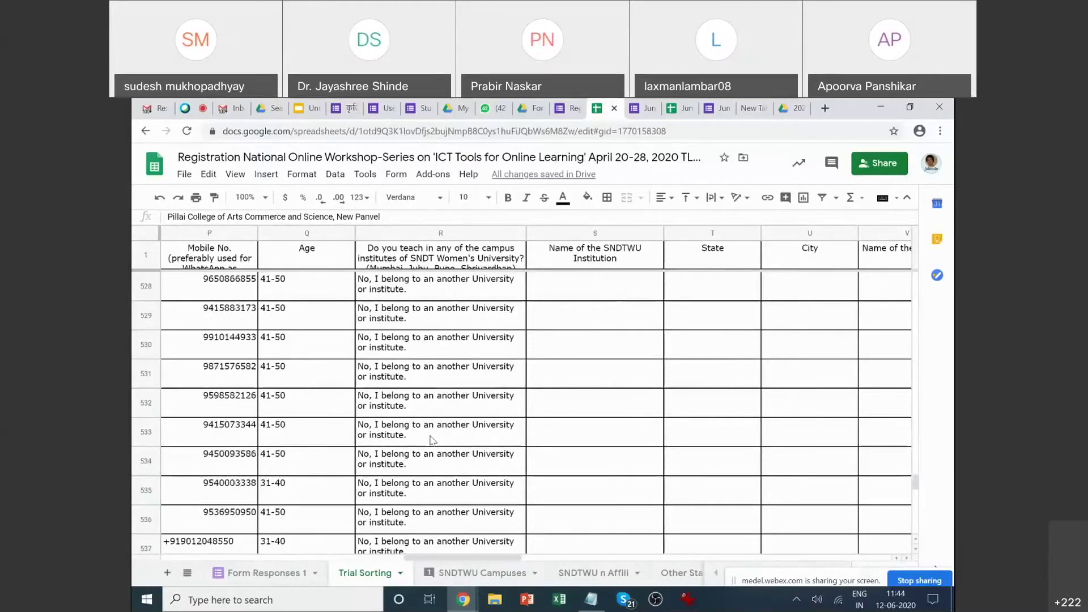
scroll(425, 441, "up", 2)
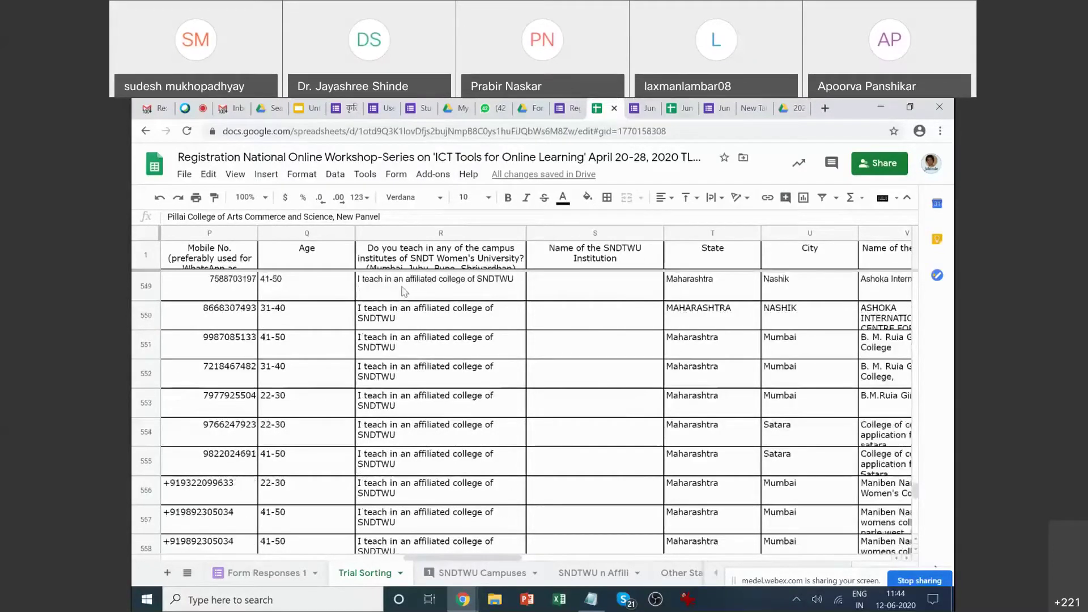
Examine the State and City entries in the SNDTWU affiliated college rows, and compare them with the other-university rows above.
scroll(529, 465, "down", 2)
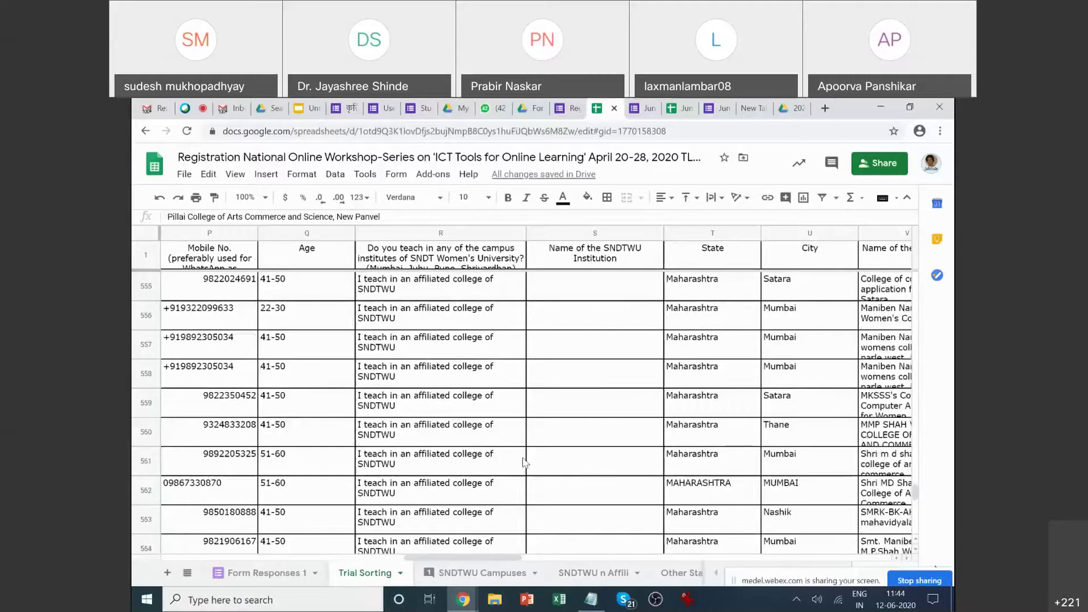
scroll(522, 461, "down", 5)
scroll(521, 461, "down", 4)
scroll(497, 453, "down", 2)
scroll(481, 437, "up", 12)
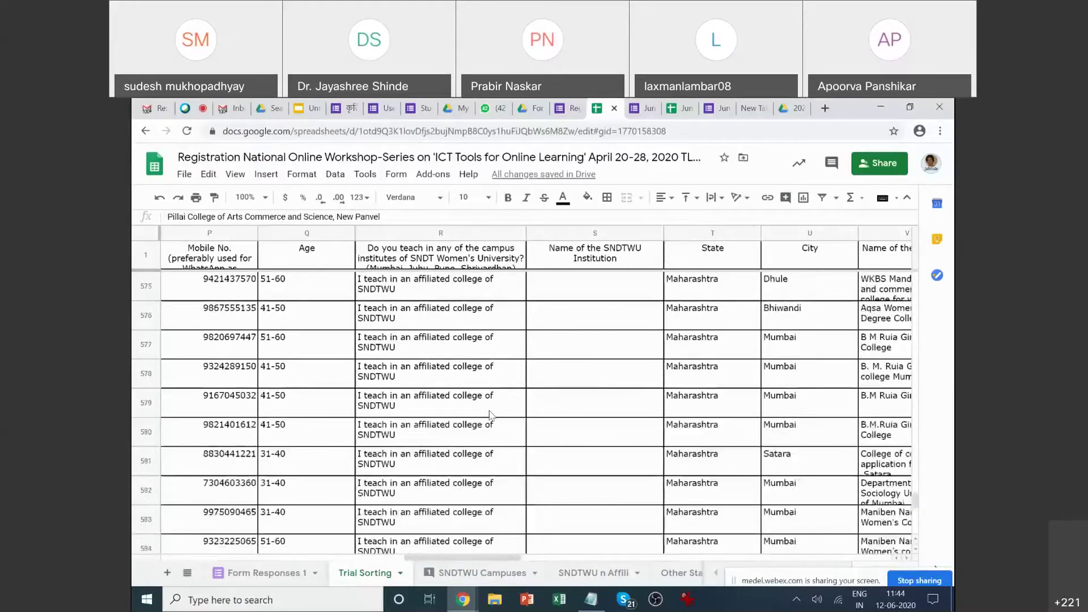
scroll(469, 333, "up", 3)
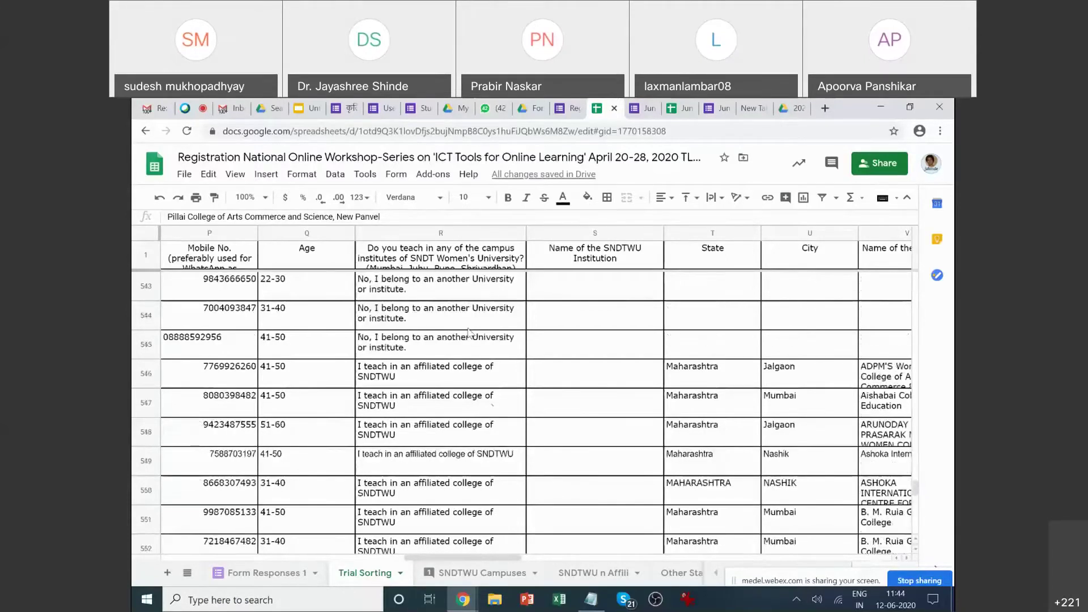
scroll(468, 333, "up", 16)
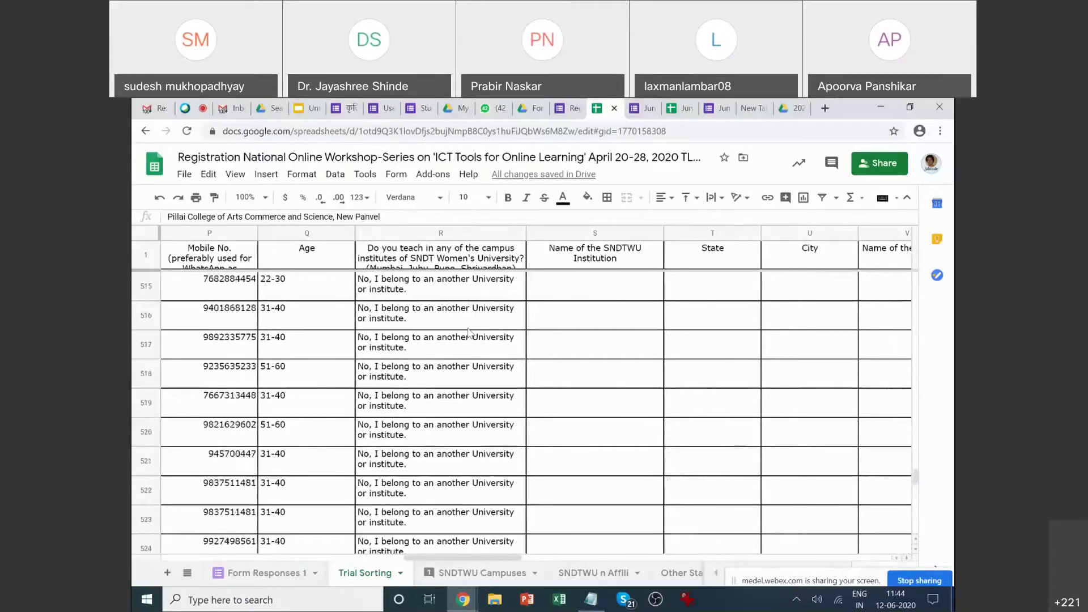
scroll(468, 332, "up", 8)
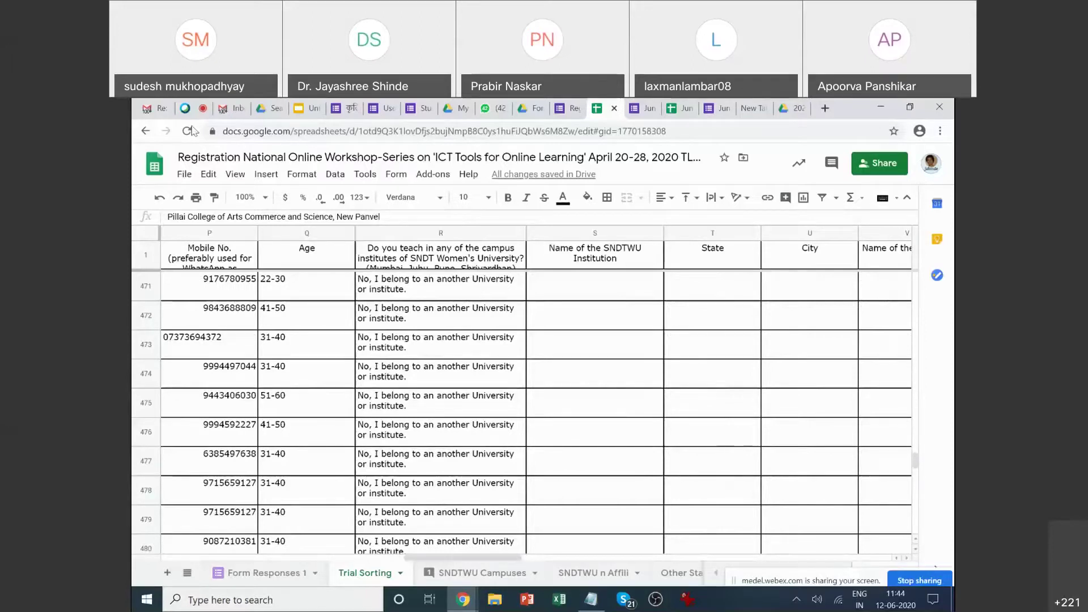
Switch to the Webex meeting, check the participants' chat messages, and stop sharing the screen.
left_click(189, 107)
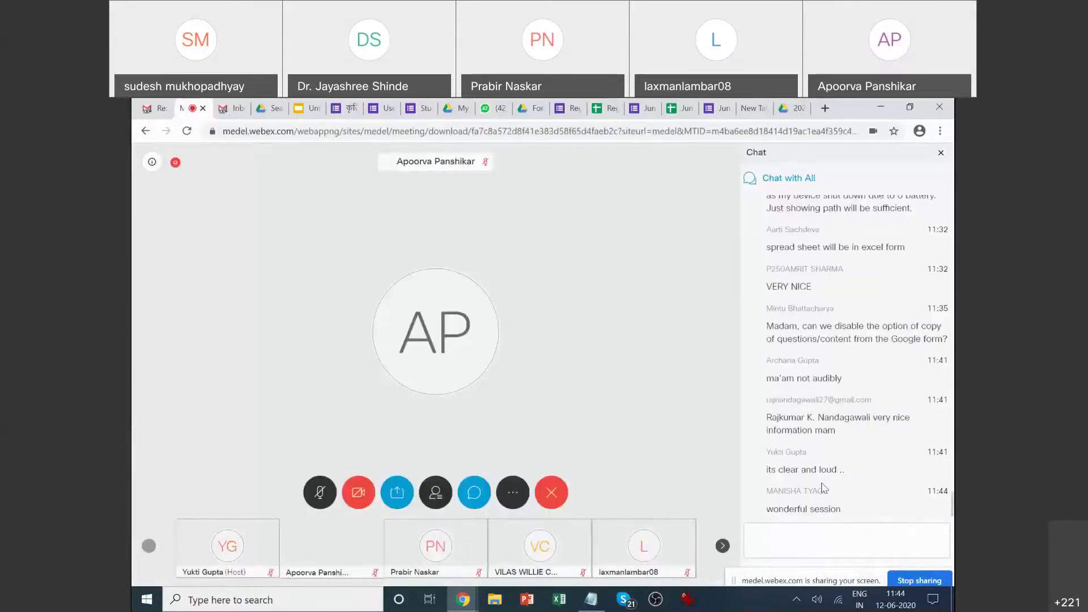
left_click(817, 525)
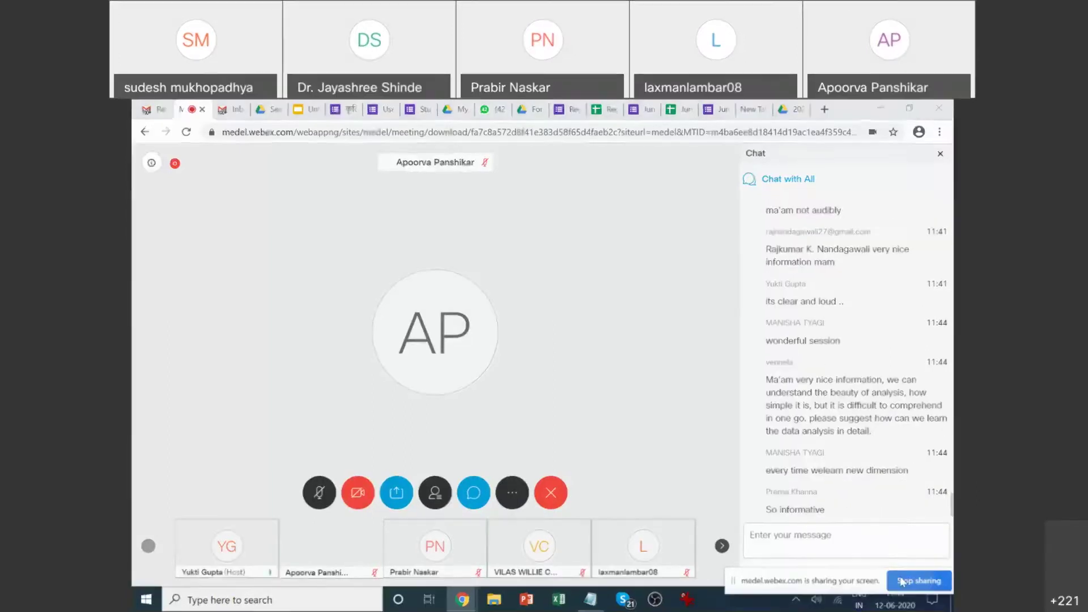
left_click(918, 580)
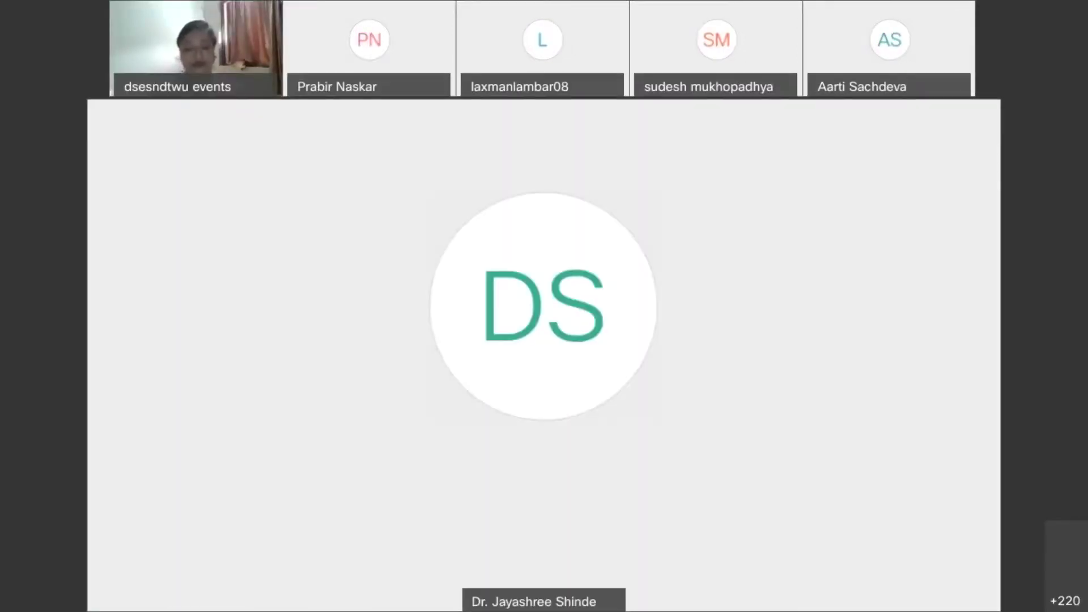